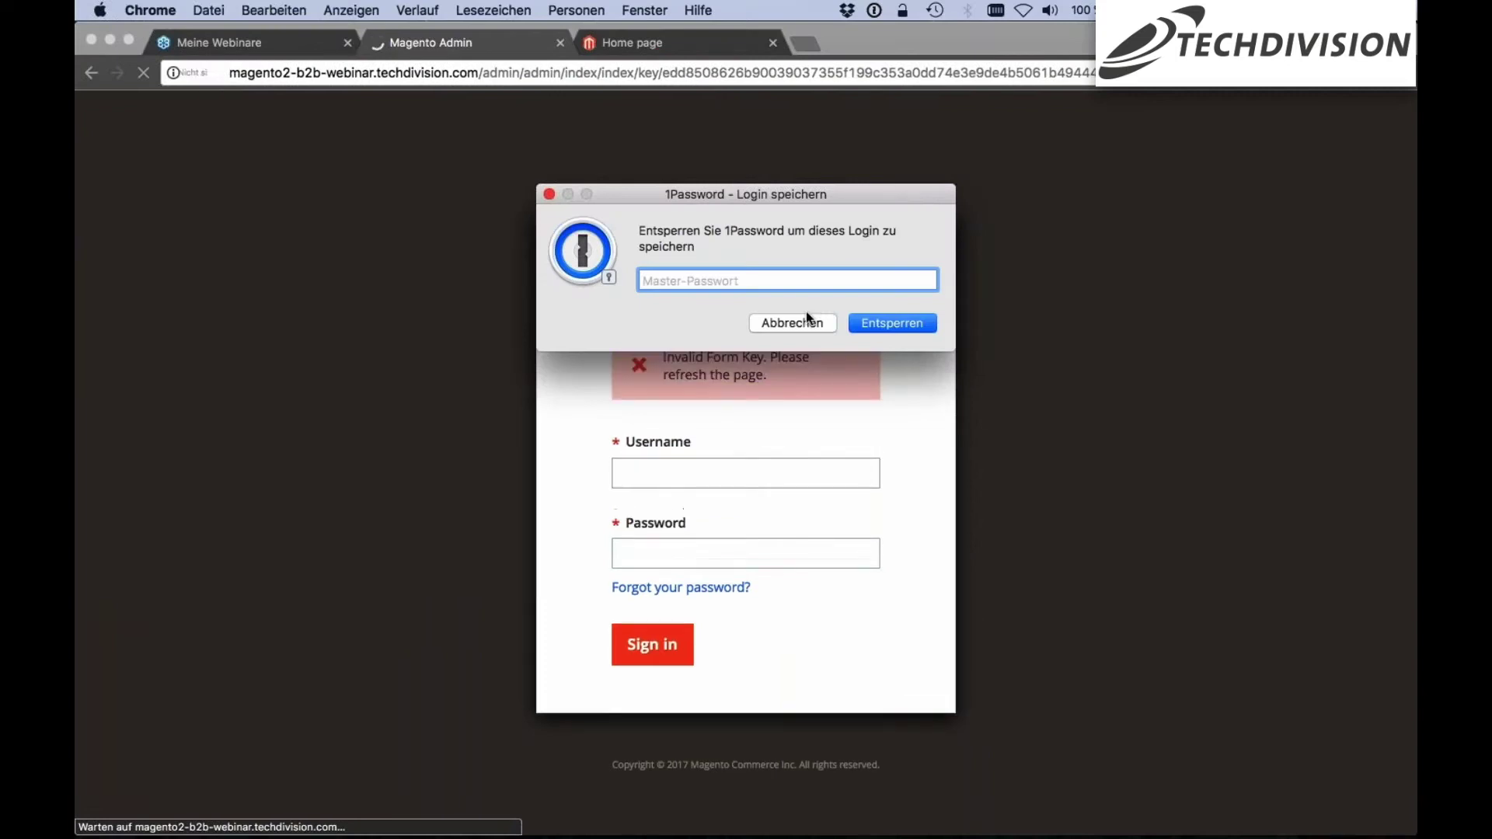
Sign in to Magento Admin with the admin username and password, dismissing the 1Password save prompt
click(743, 467)
key(Tab)
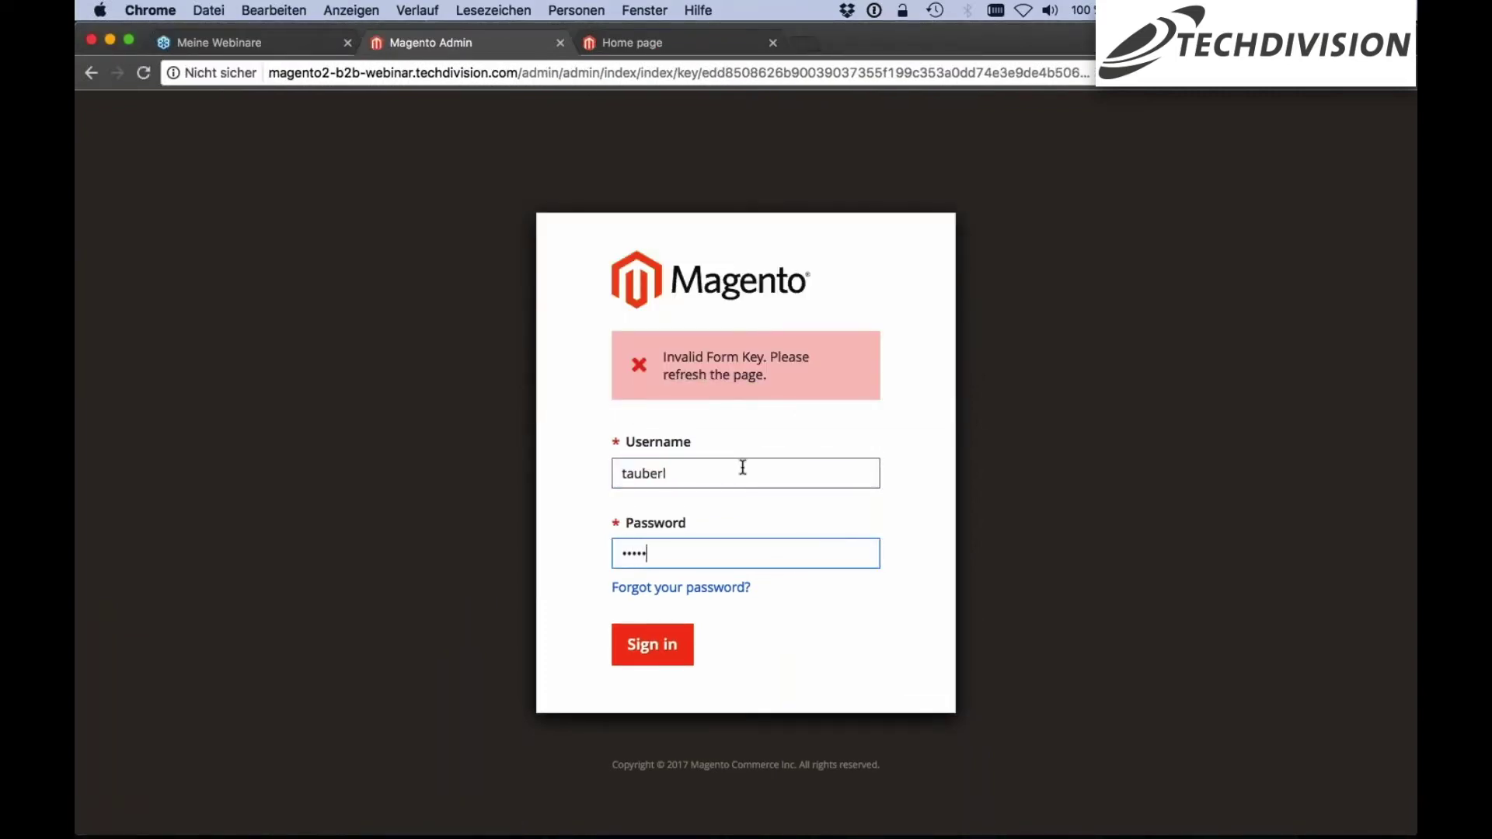
key(Return)
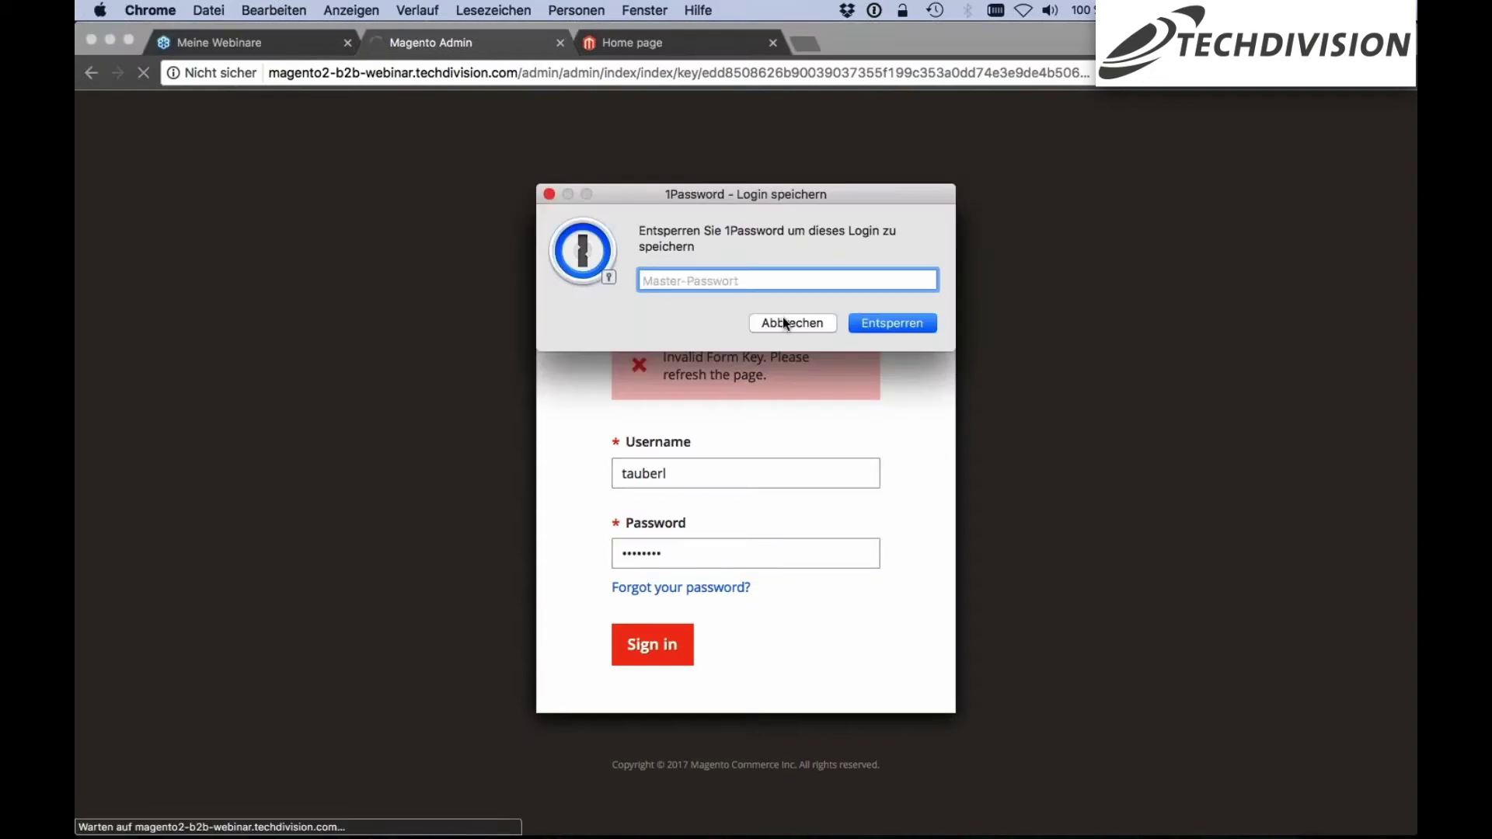
click(784, 318)
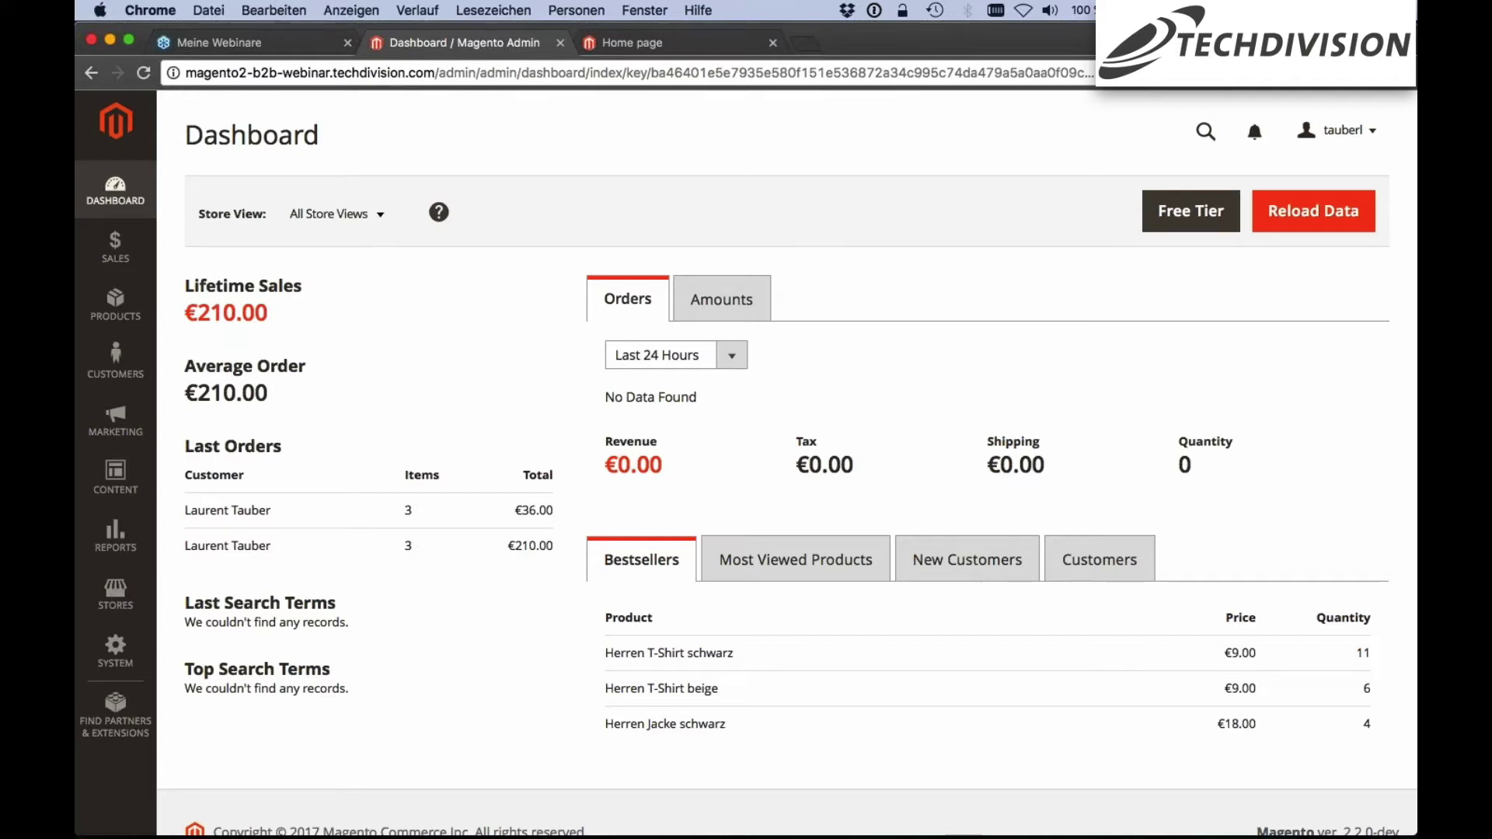
Go to Stores > Configuration and open the General > B2B Features section
click(114, 599)
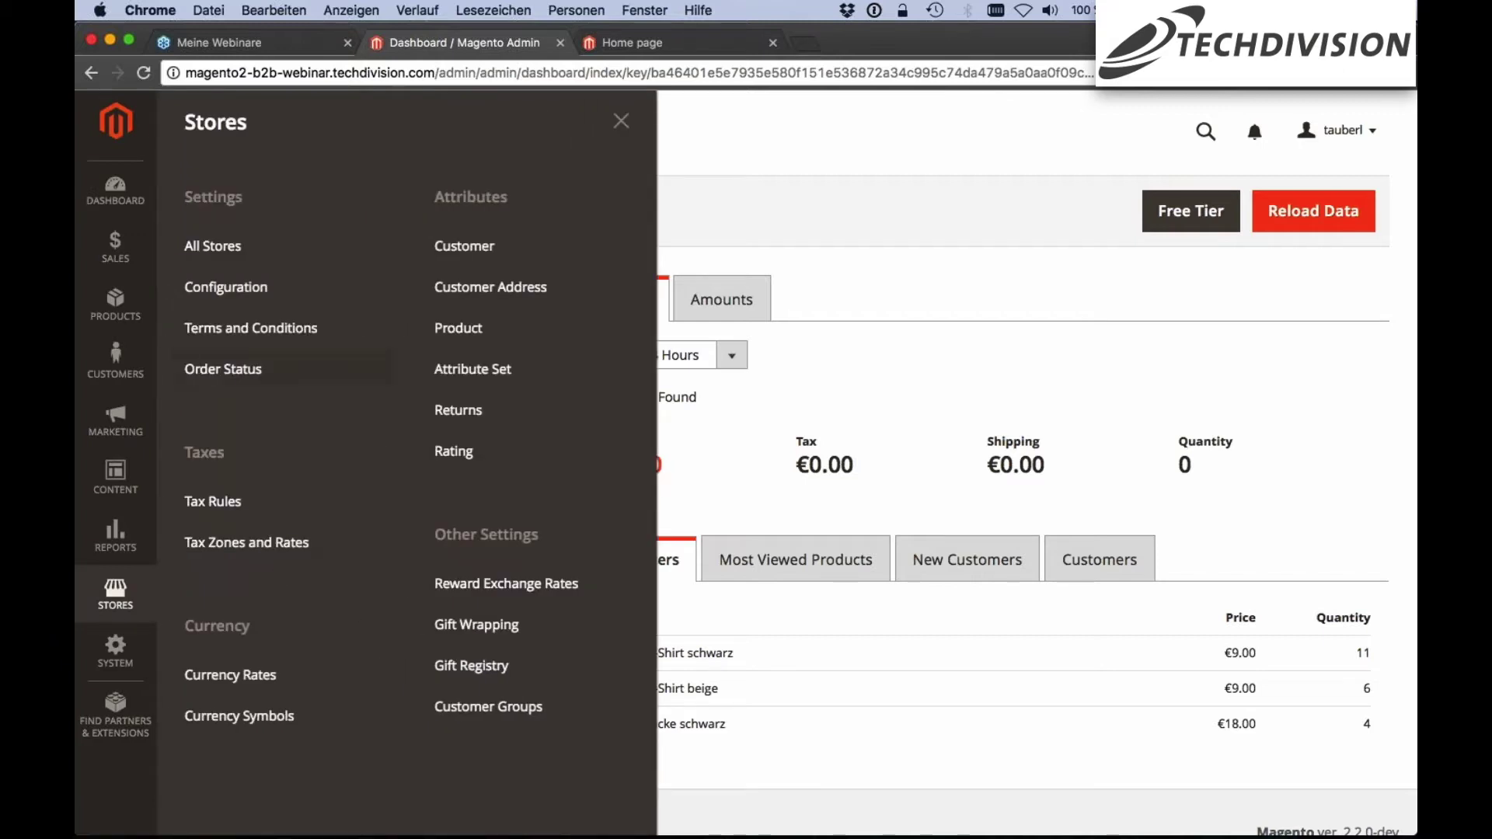
click(278, 301)
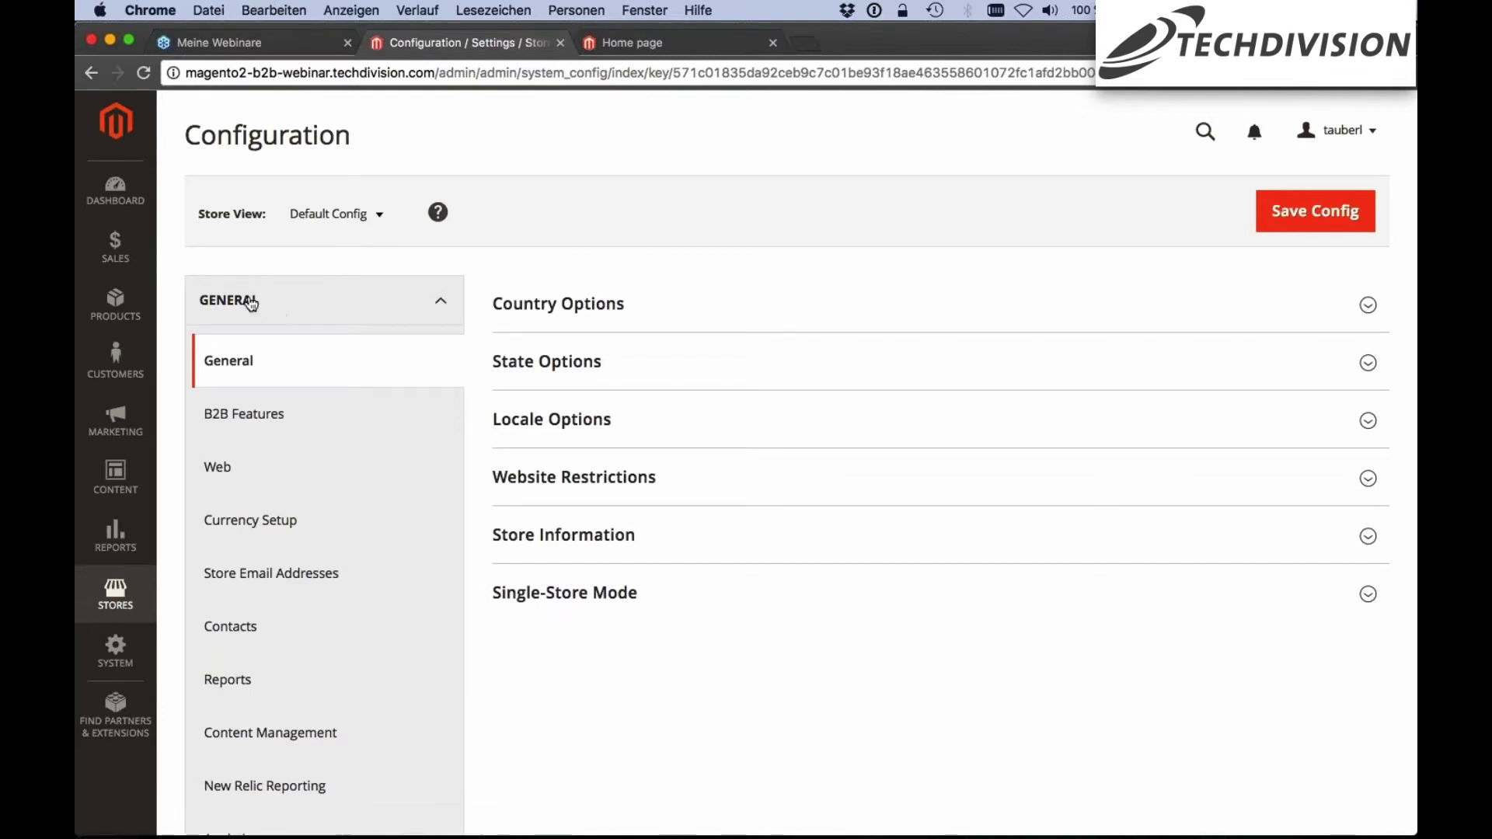
click(268, 425)
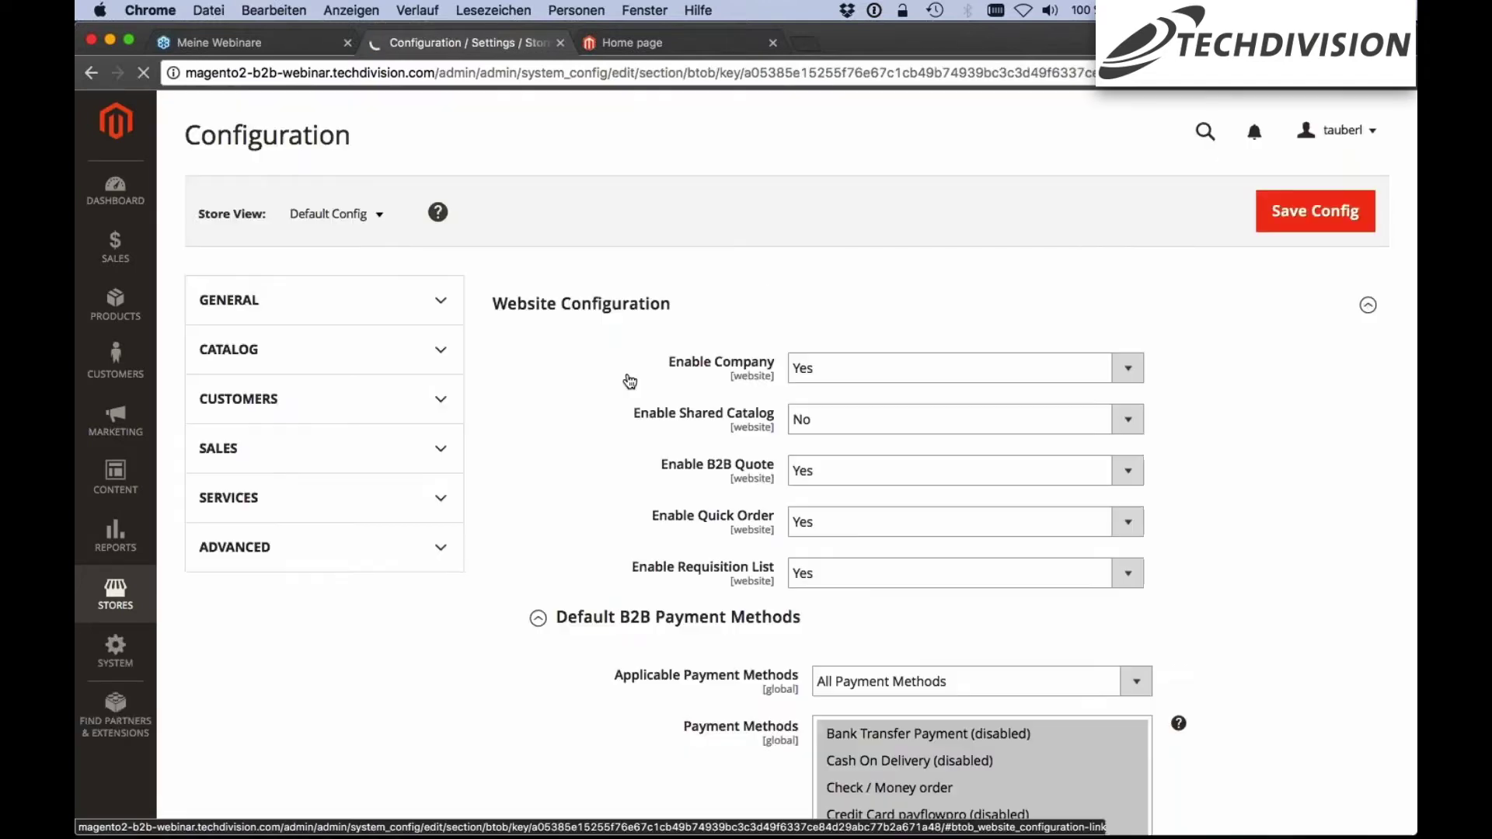
scroll(629, 380, down, 1)
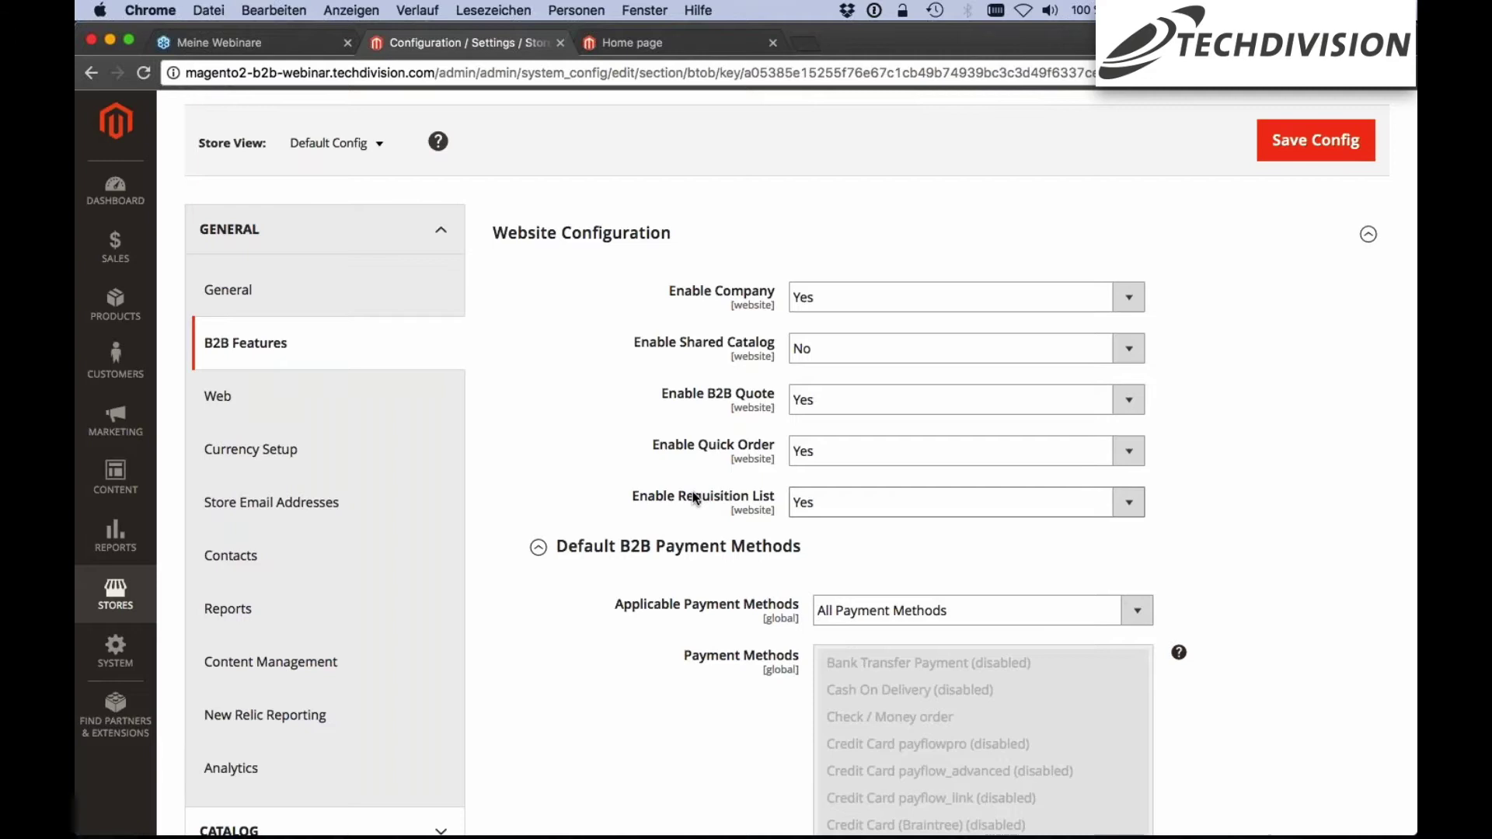
Set Default B2B Payment Methods' Applicable Payment Methods to Specific Payment Methods
scroll(655, 491, down, 1)
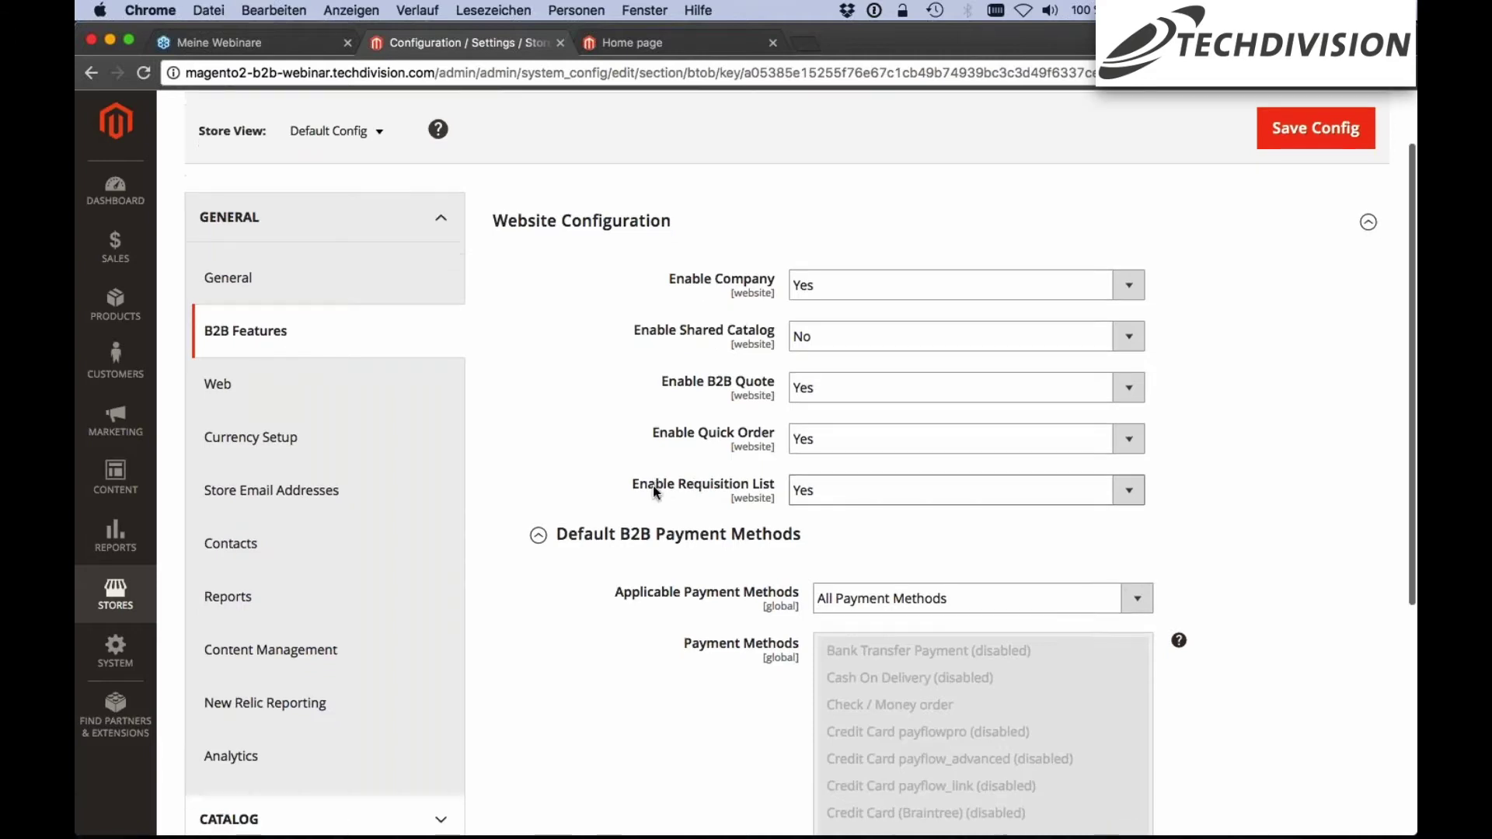
scroll(653, 486, down, 3)
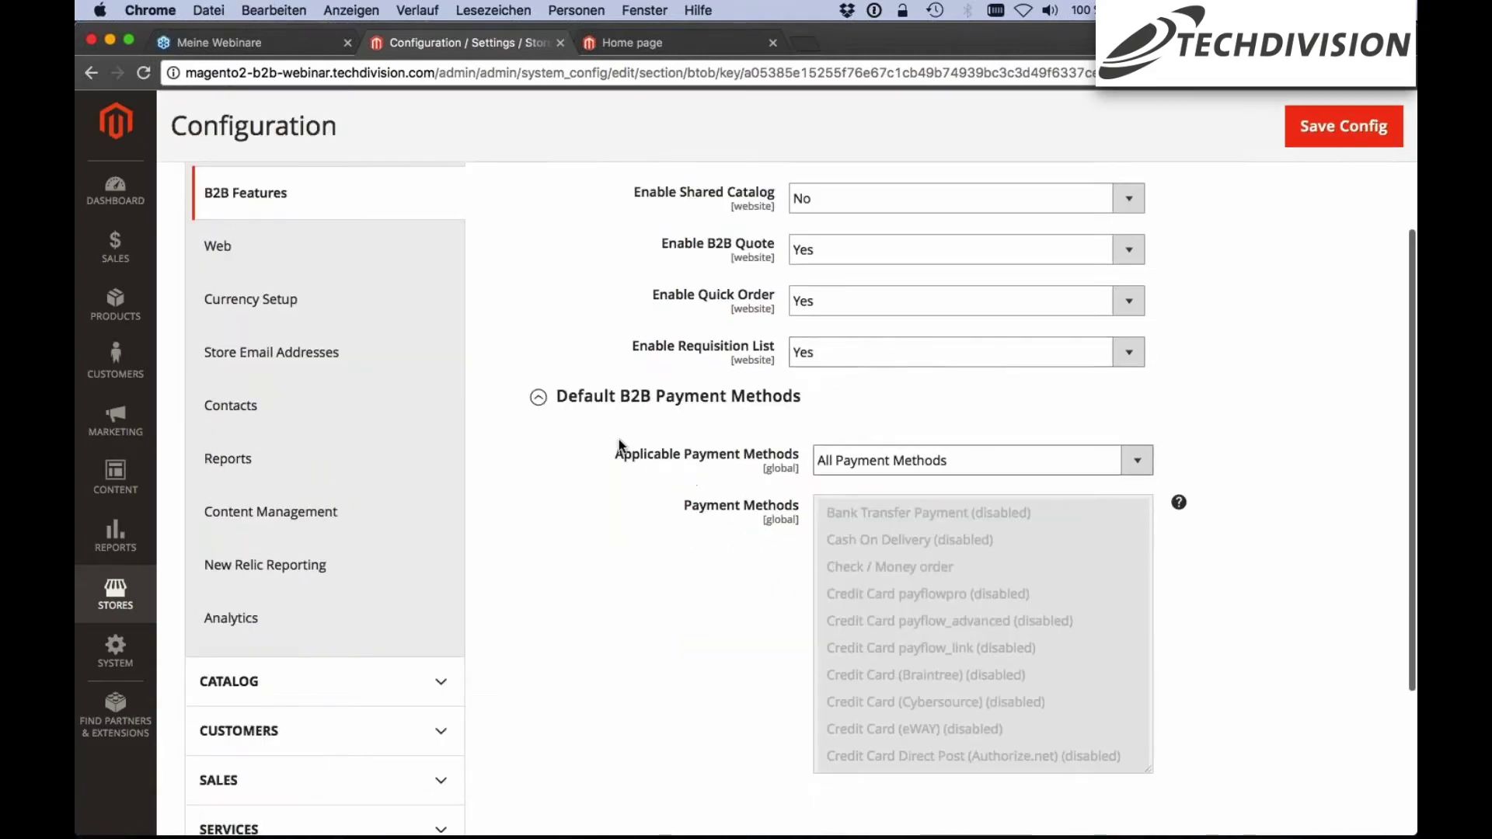
scroll(618, 439, up, 1)
scroll(618, 440, down, 1)
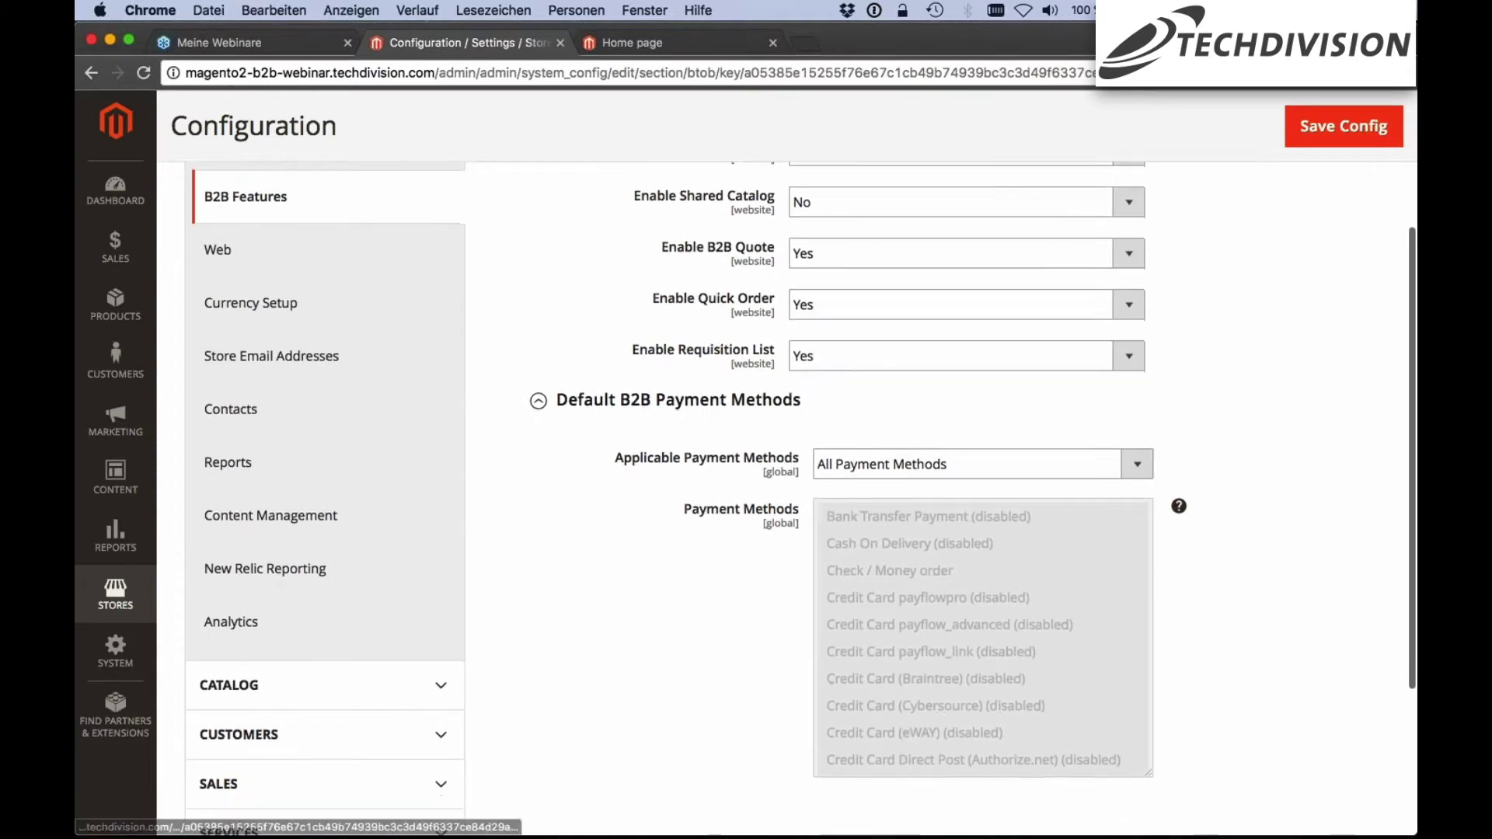
scroll(684, 404, down, 1)
scroll(684, 404, down, 1)
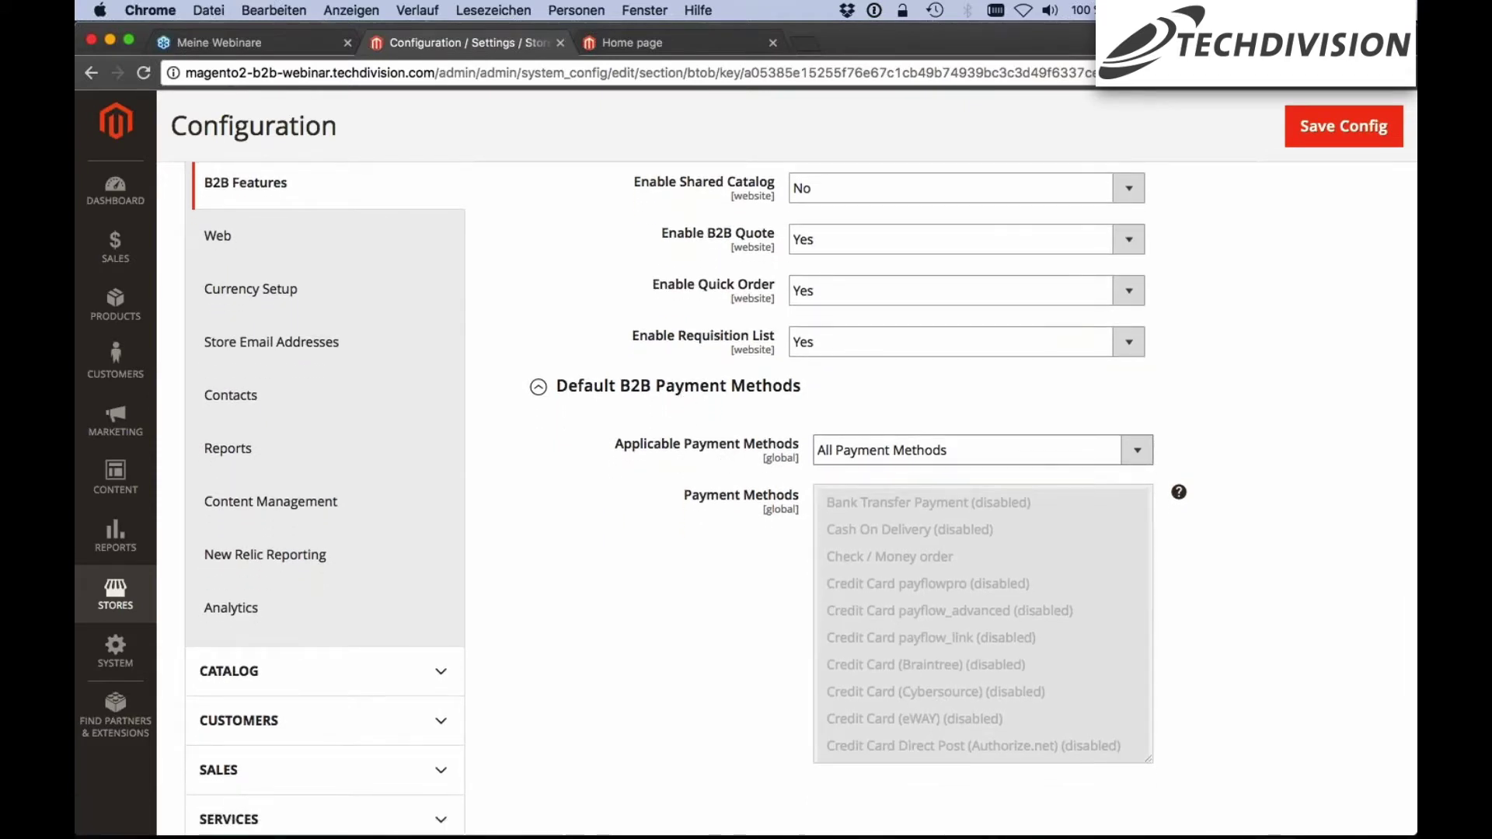
scroll(1239, 449, down, 2)
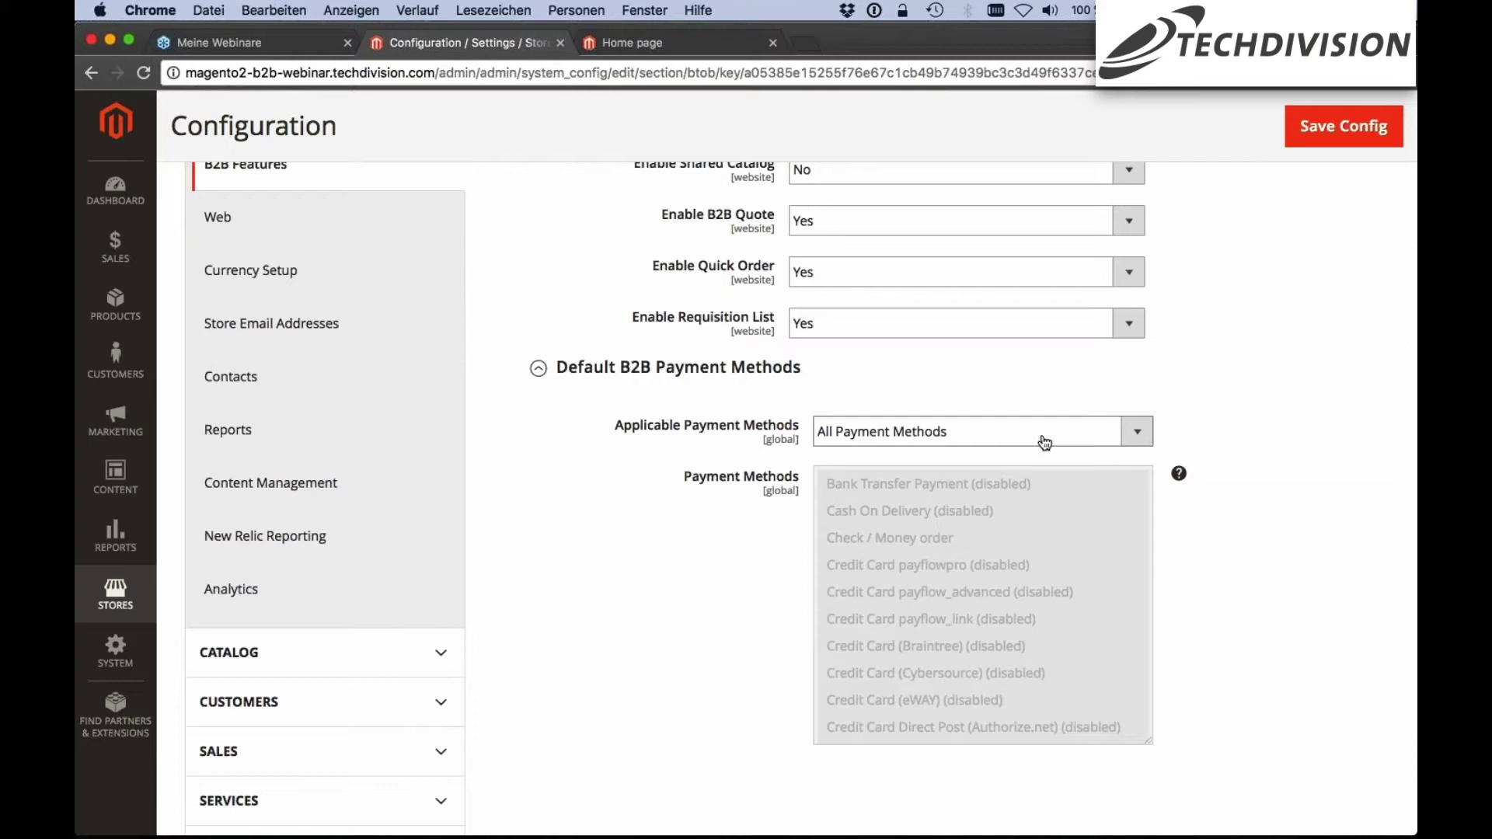
click(1044, 442)
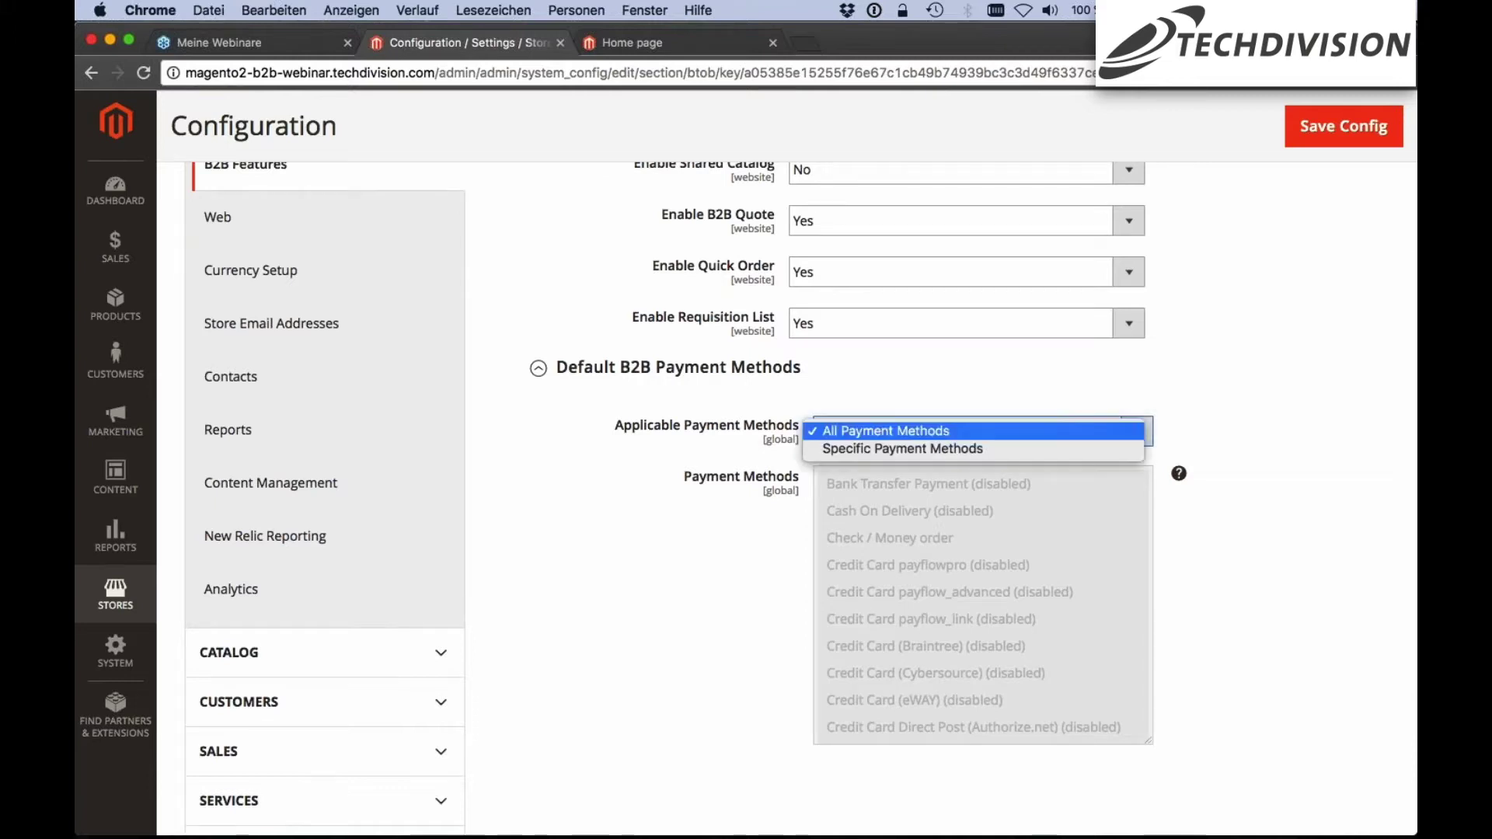
click(1042, 443)
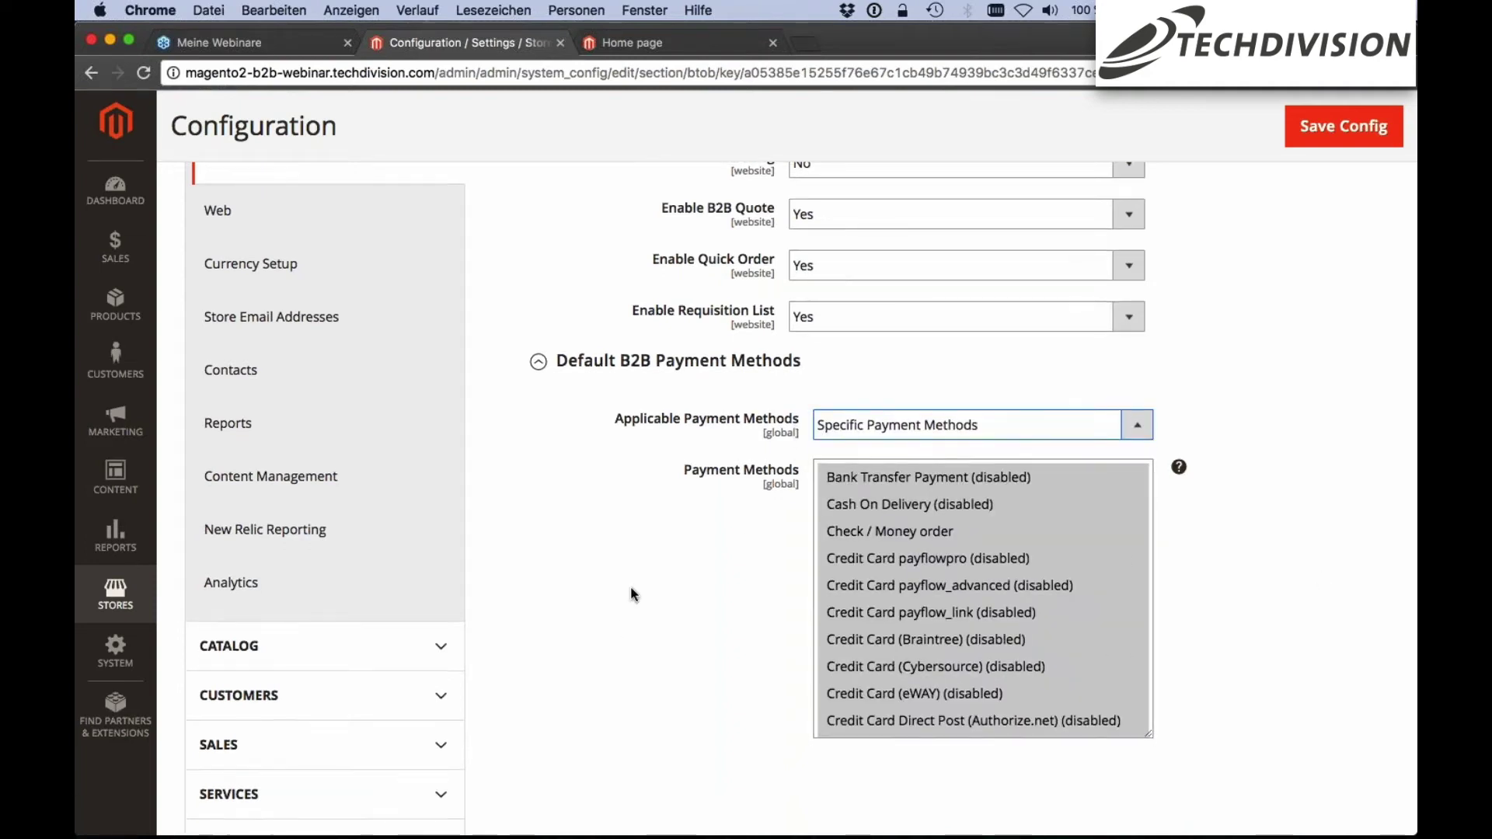
scroll(631, 586, down, 1)
scroll(670, 438, up, 2)
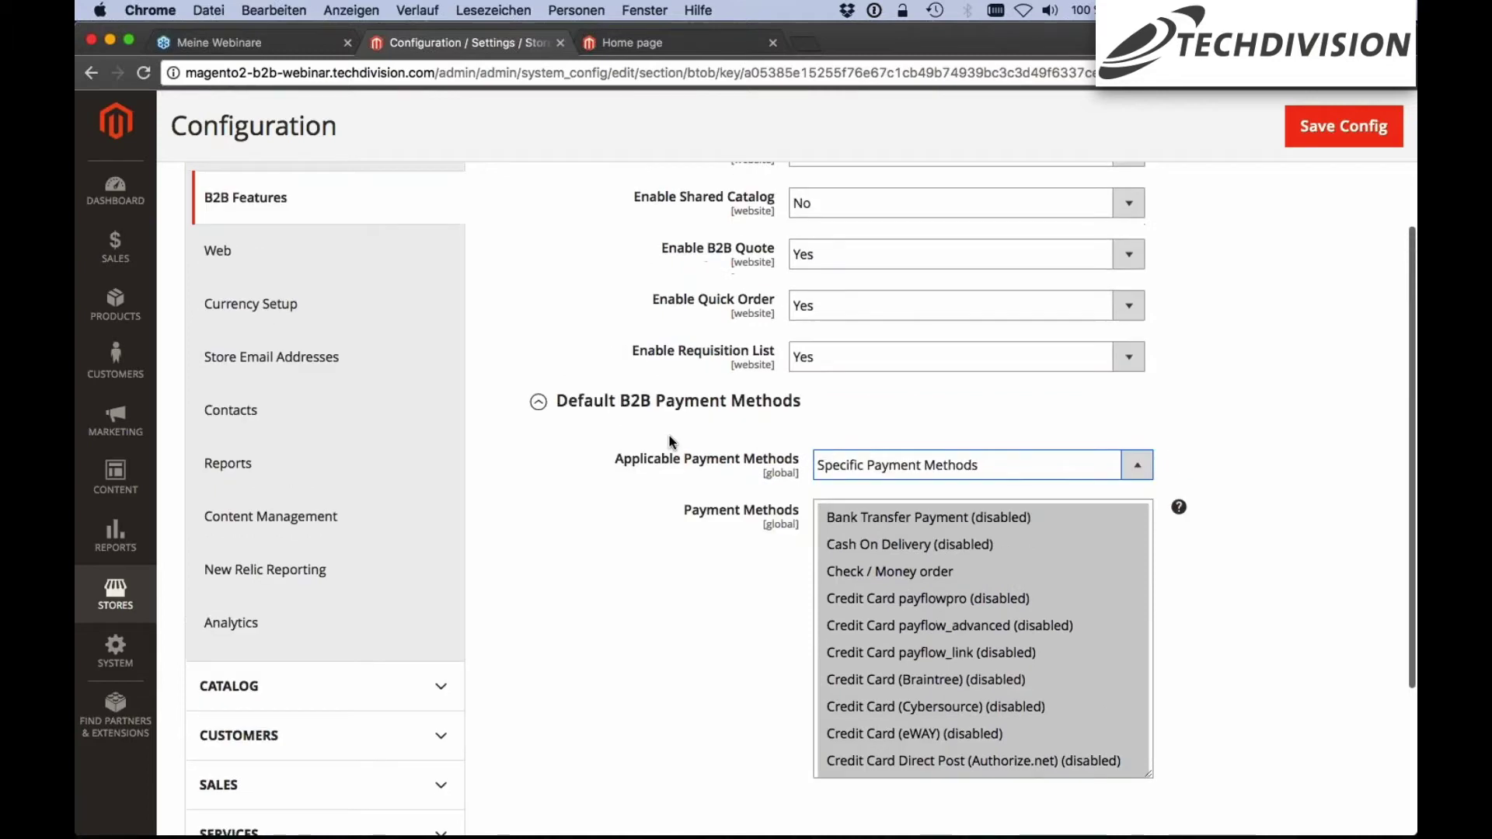
scroll(593, 466, up, 4)
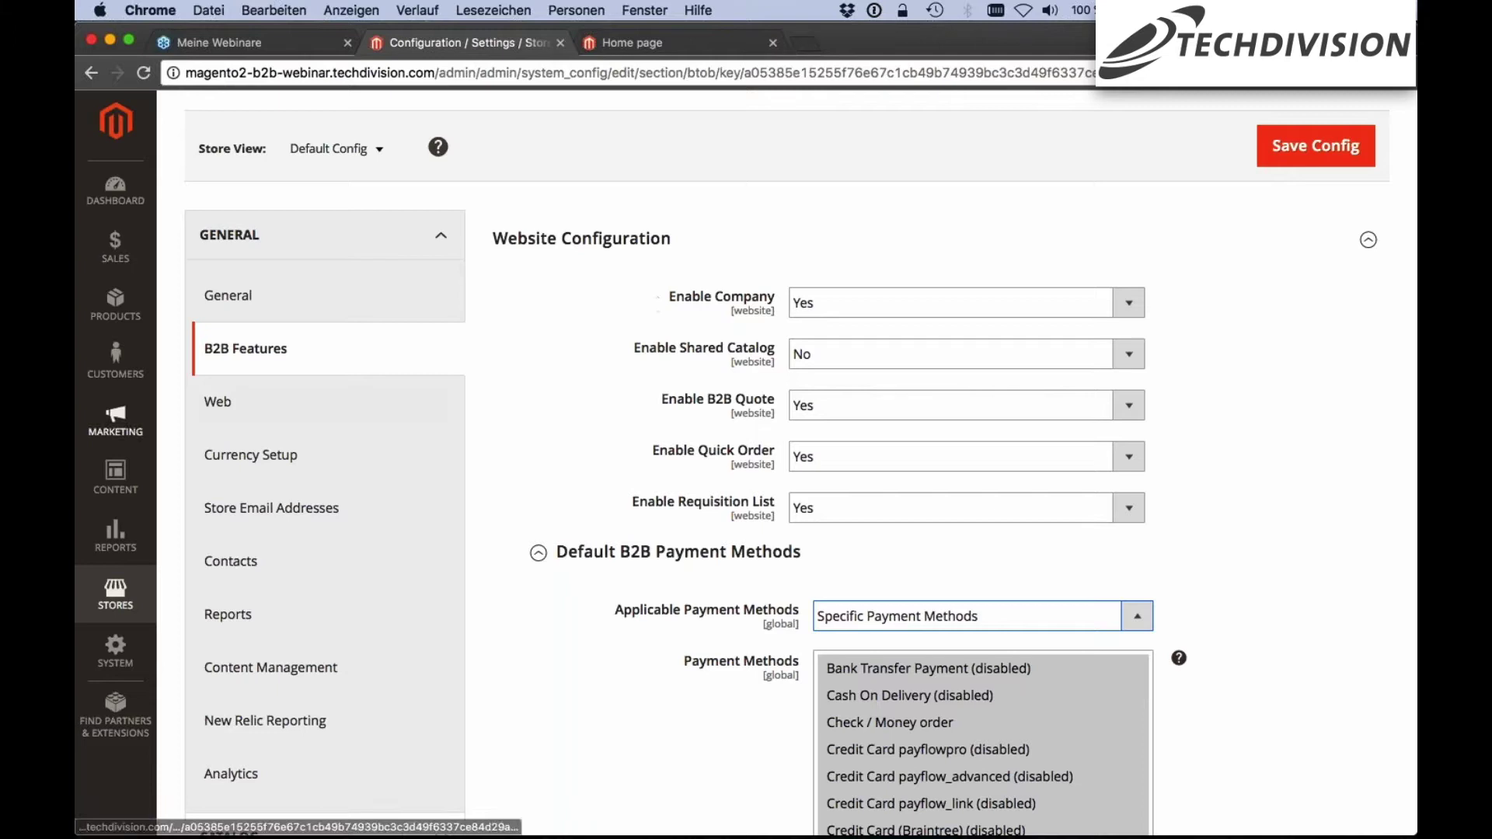
Go to Customers > Companies
click(116, 358)
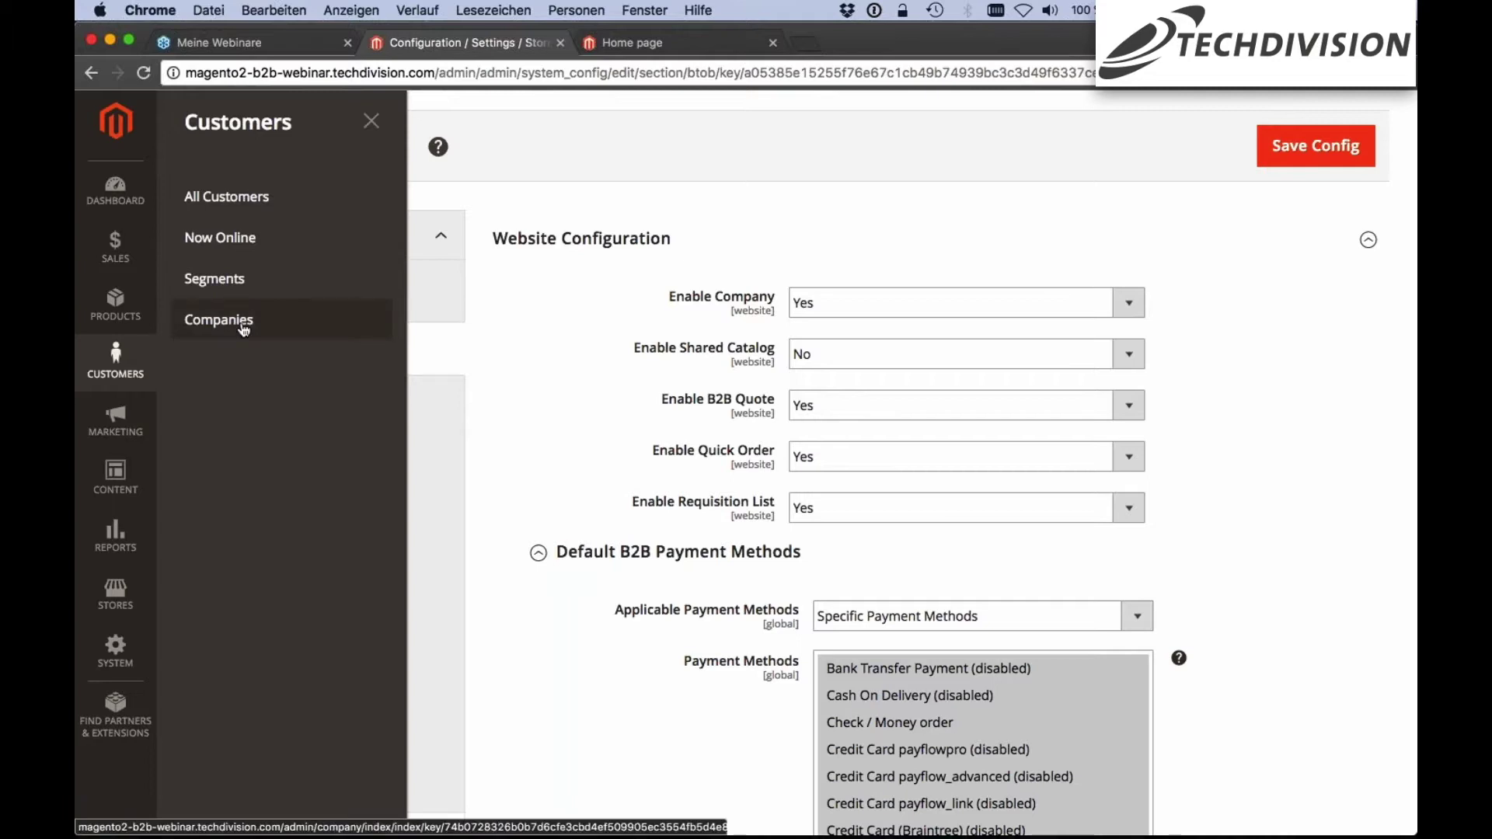
click(272, 317)
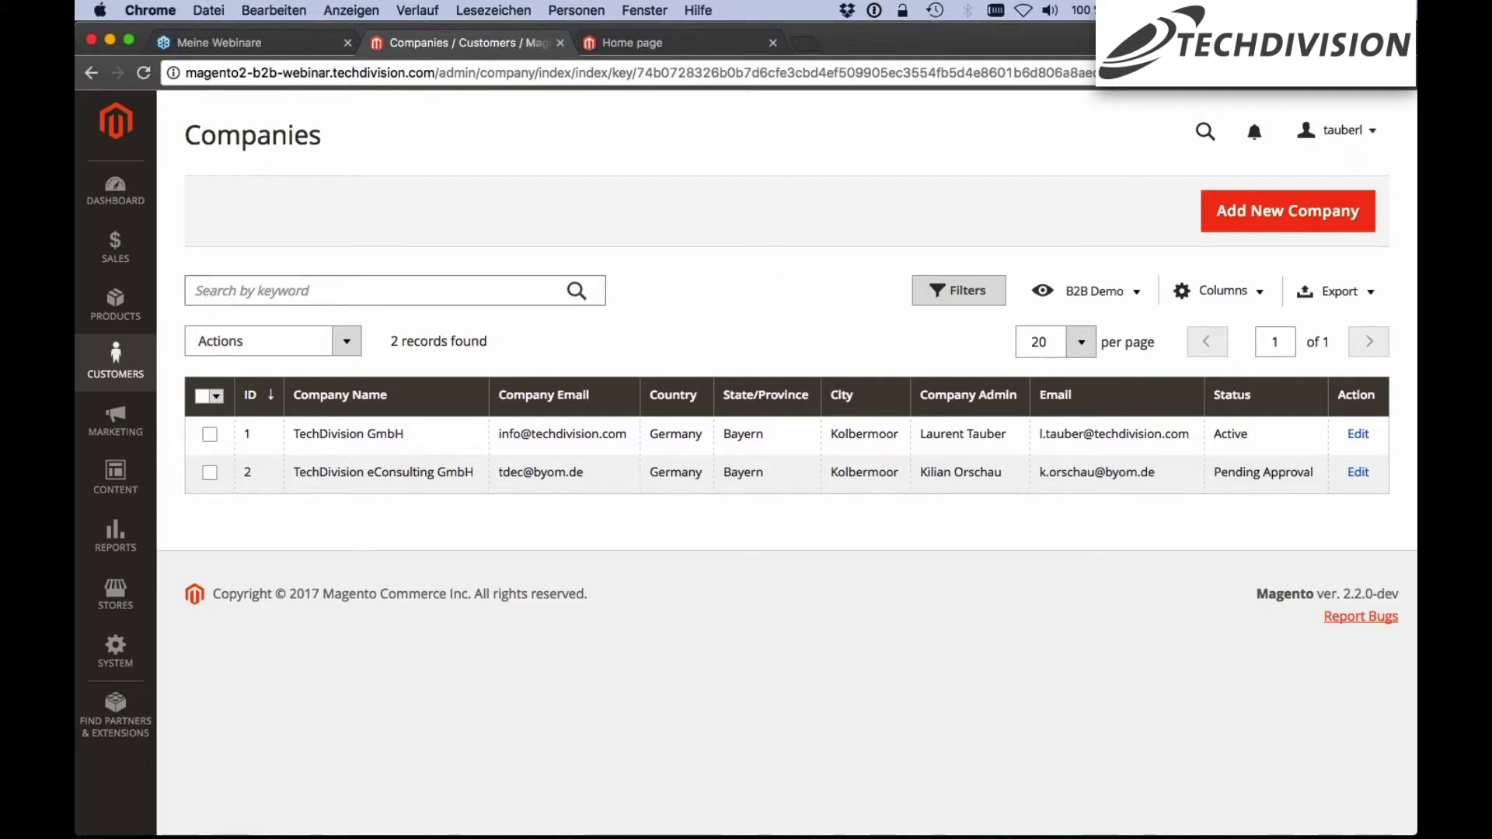
Look over the Companies grid's keyword search, filter form and saved views without applying any
click(412, 292)
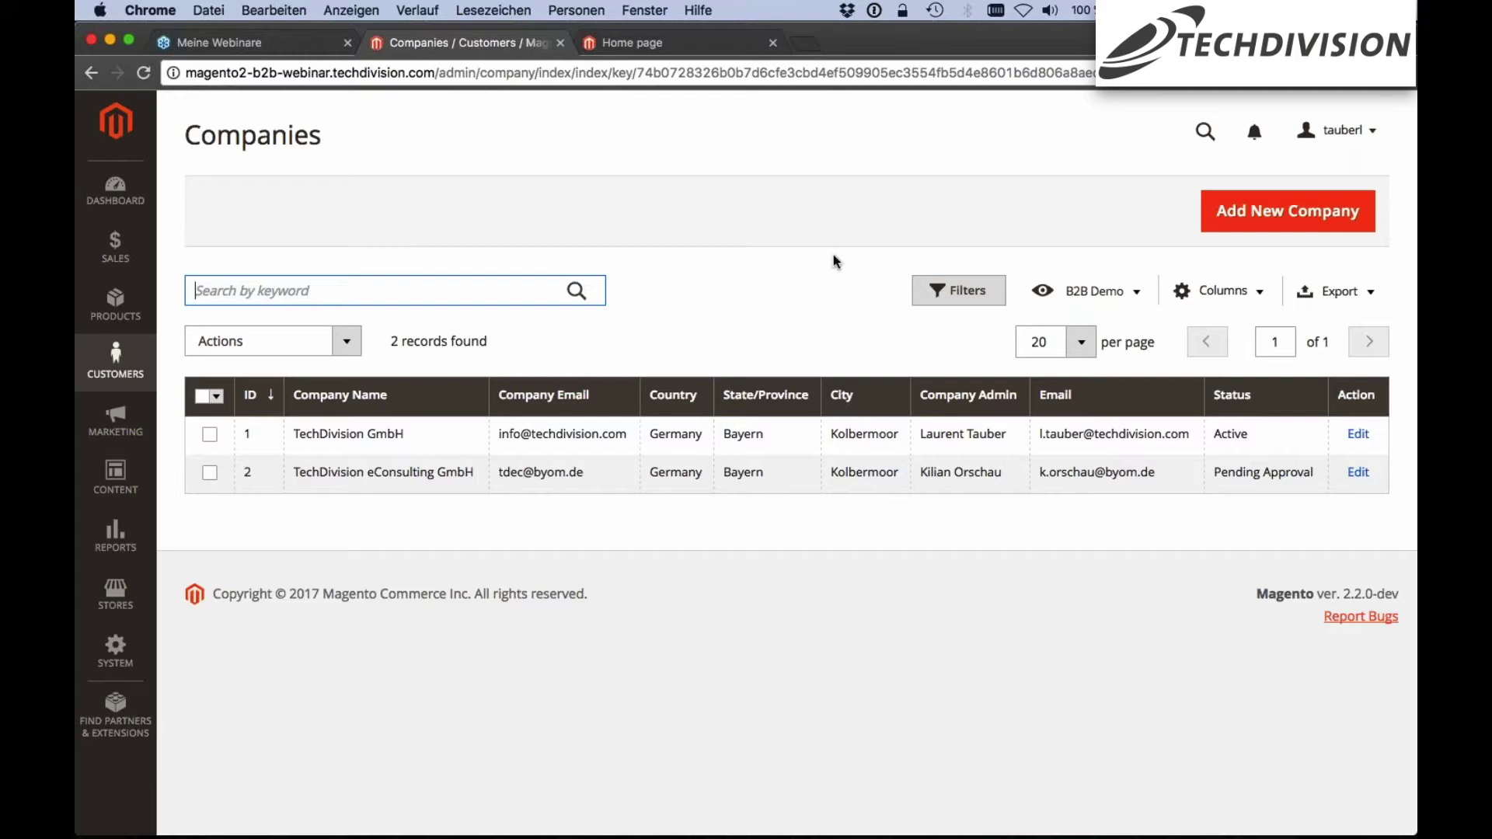
click(966, 292)
scroll(731, 289, down, 1)
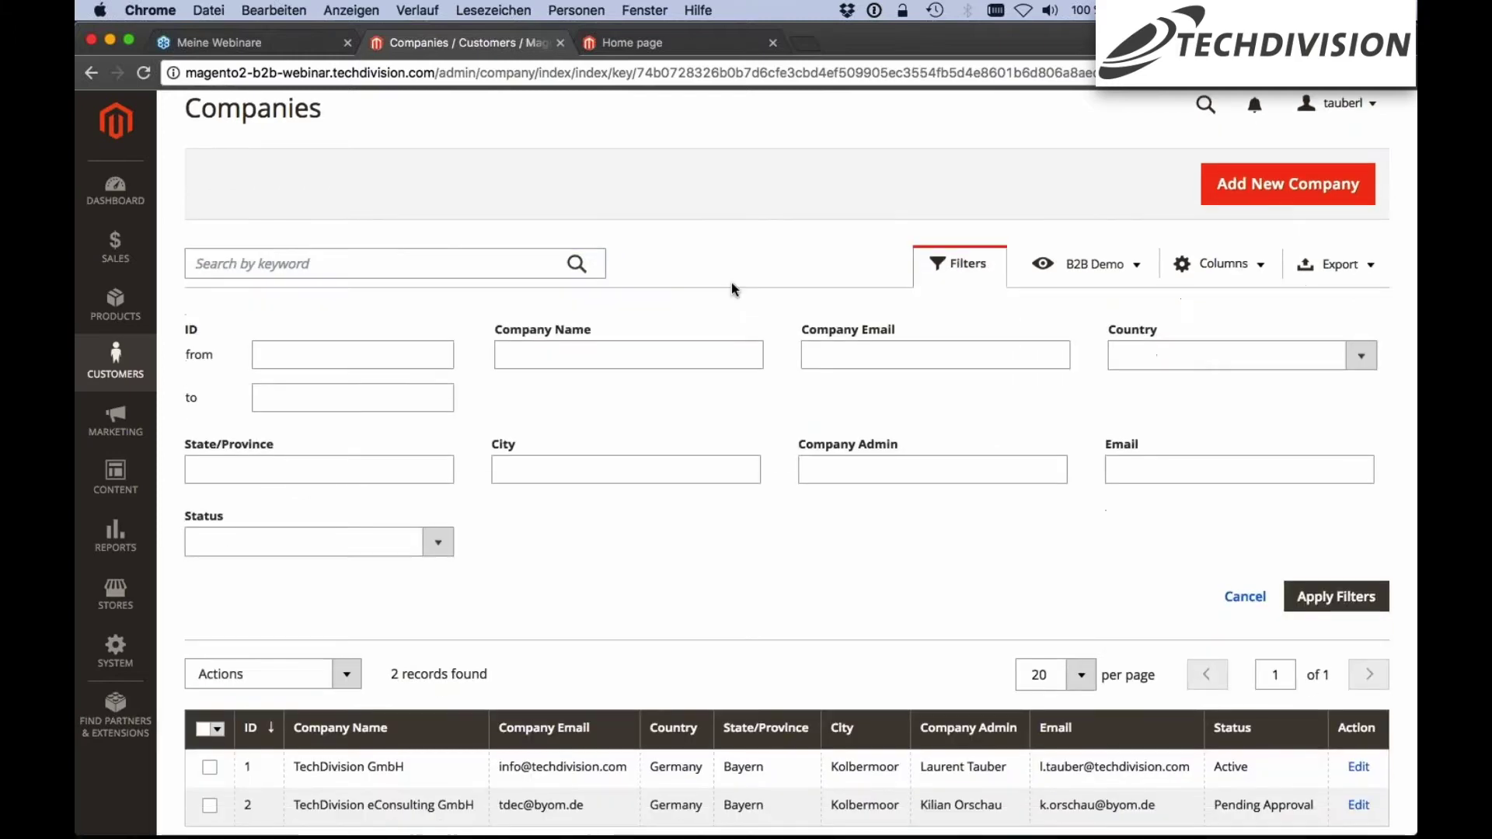
scroll(731, 289, down, 1)
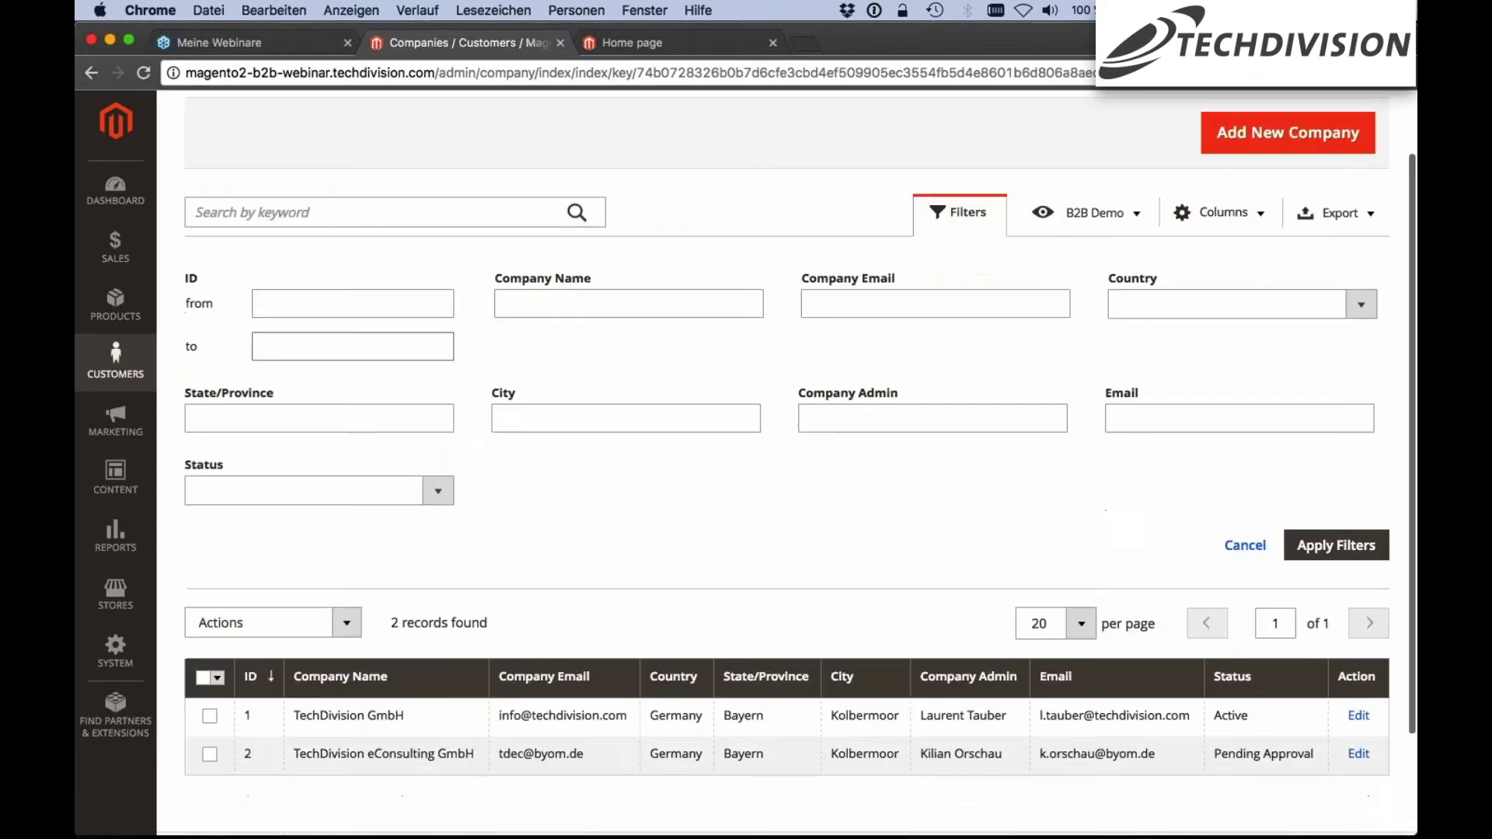
scroll(532, 353, down, 1)
scroll(532, 352, up, 2)
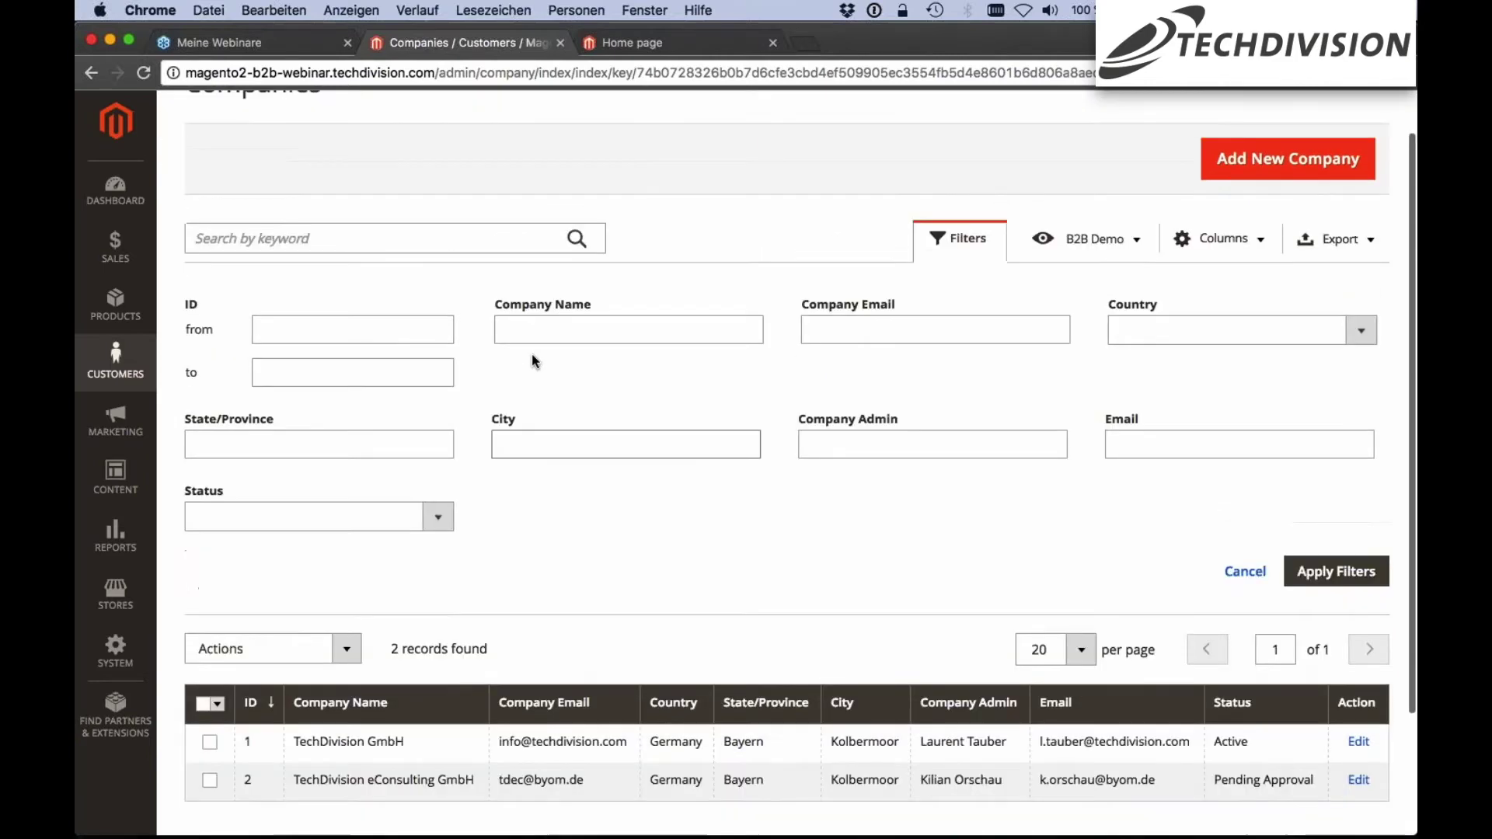
click(975, 239)
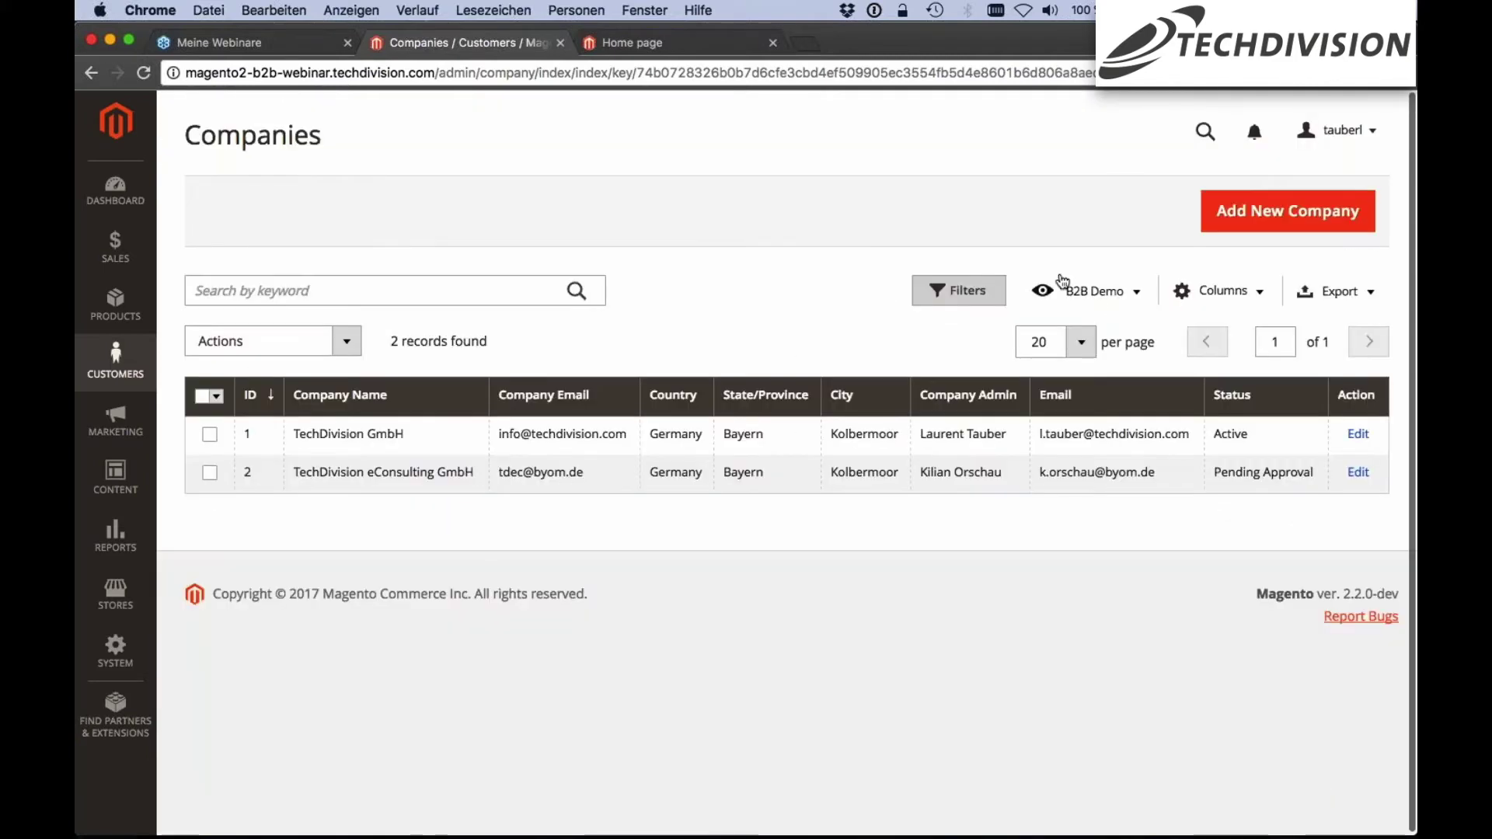
click(1076, 292)
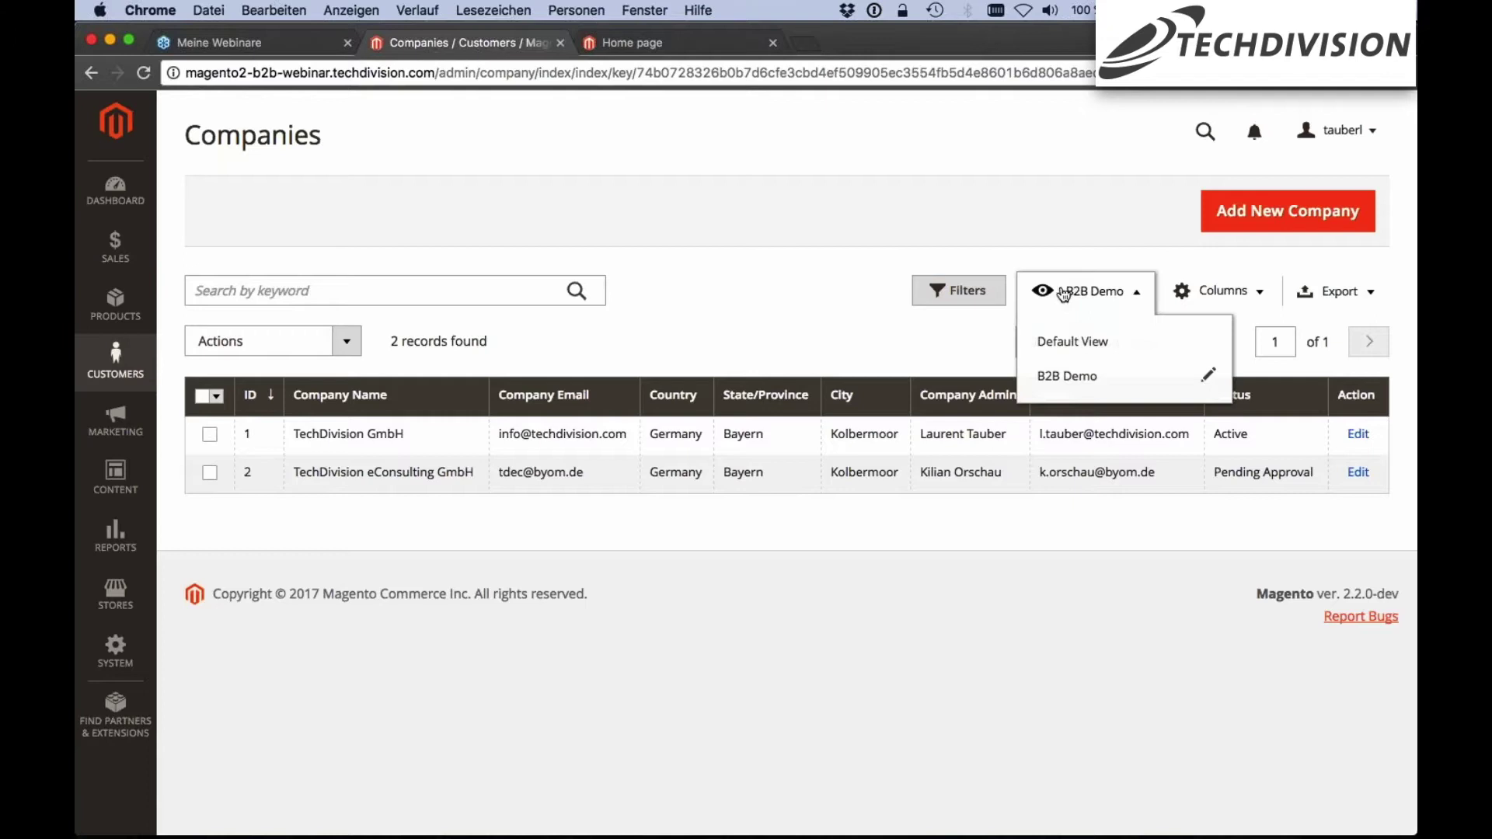
click(1083, 293)
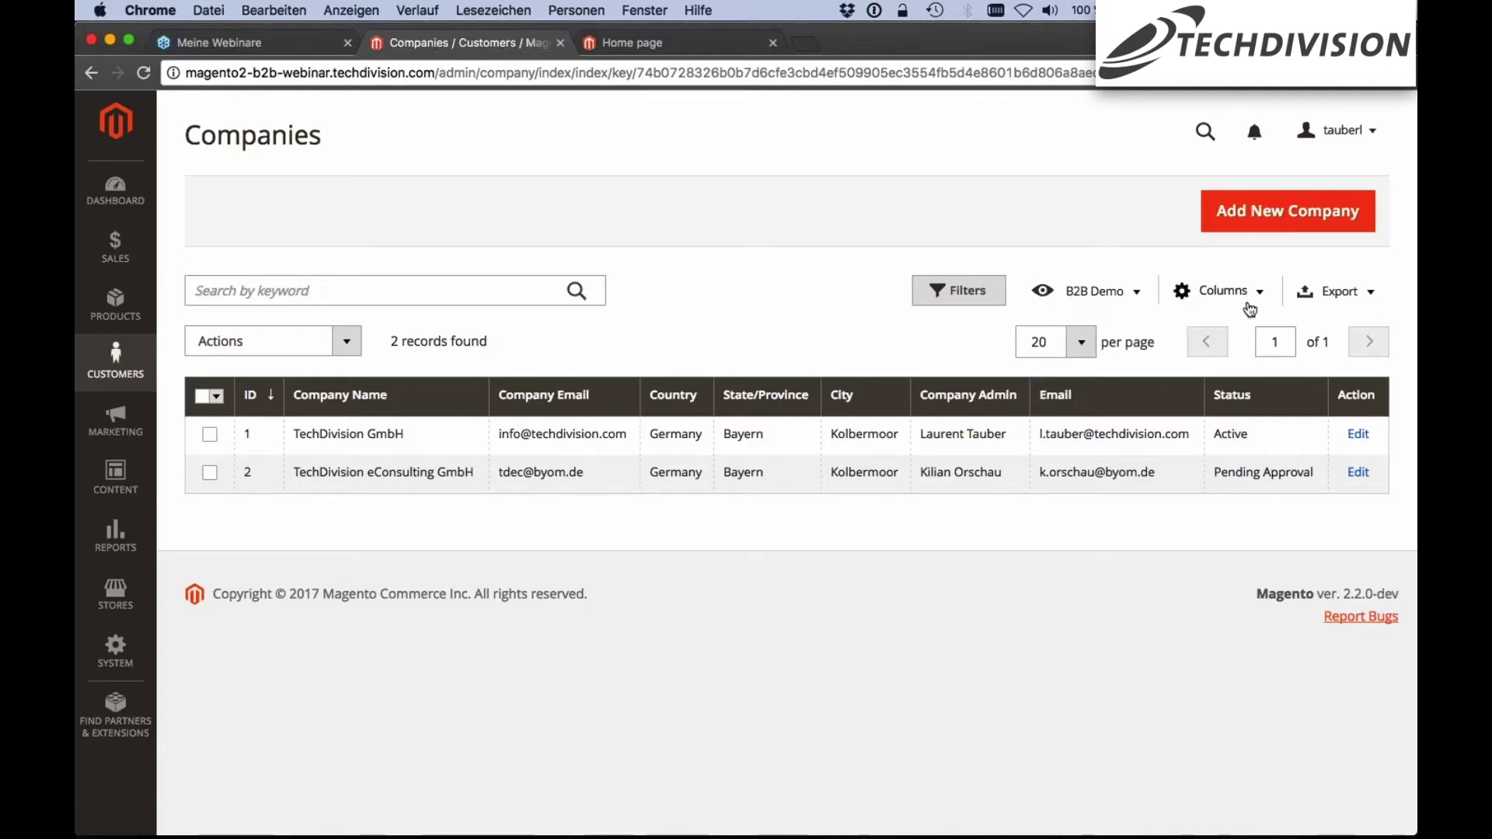
Check the visible columns, move State/Province next to Country, and view then dismiss the export options
click(1248, 299)
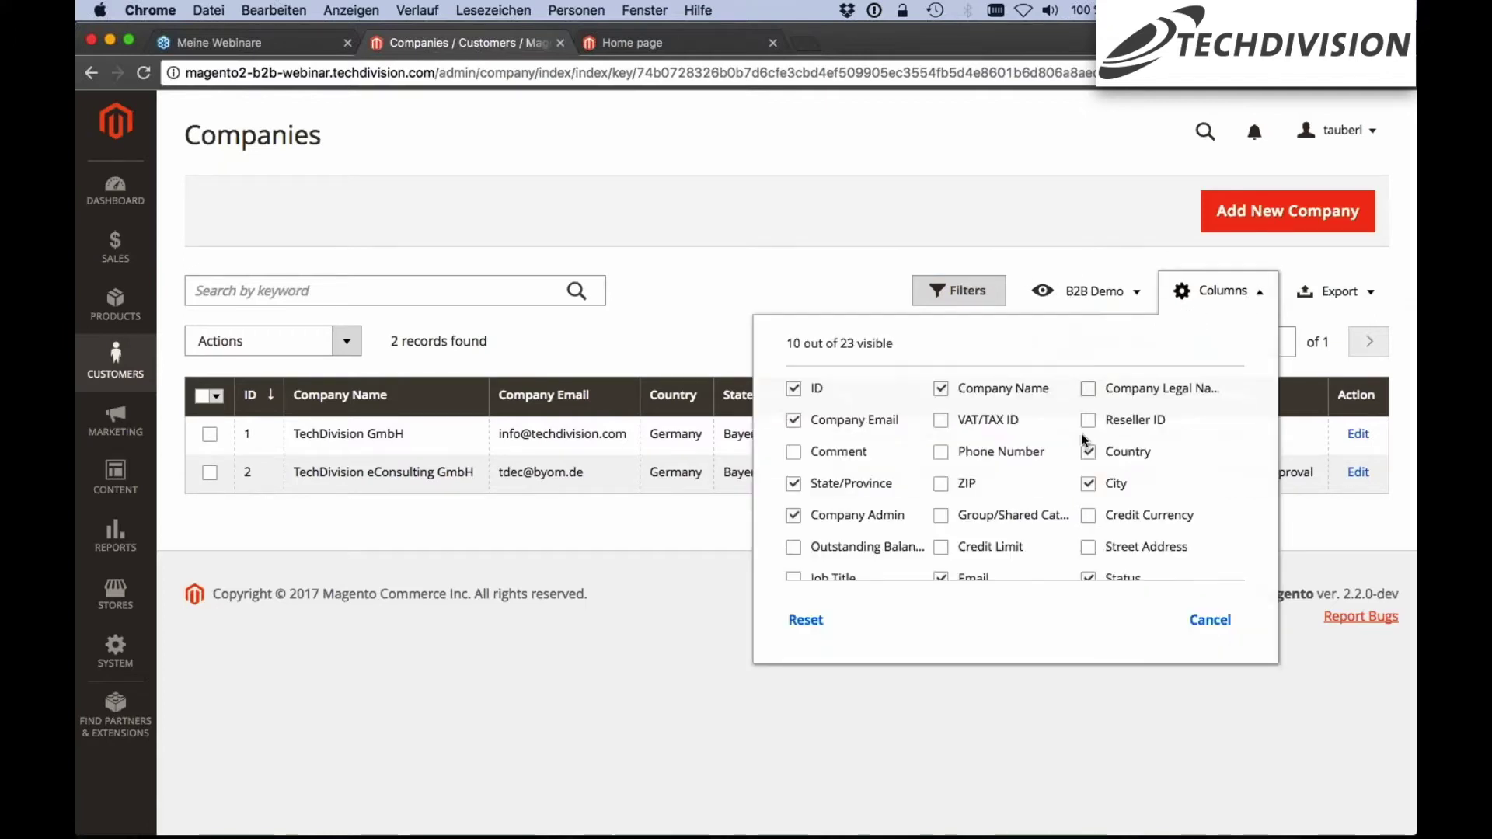
click(860, 273)
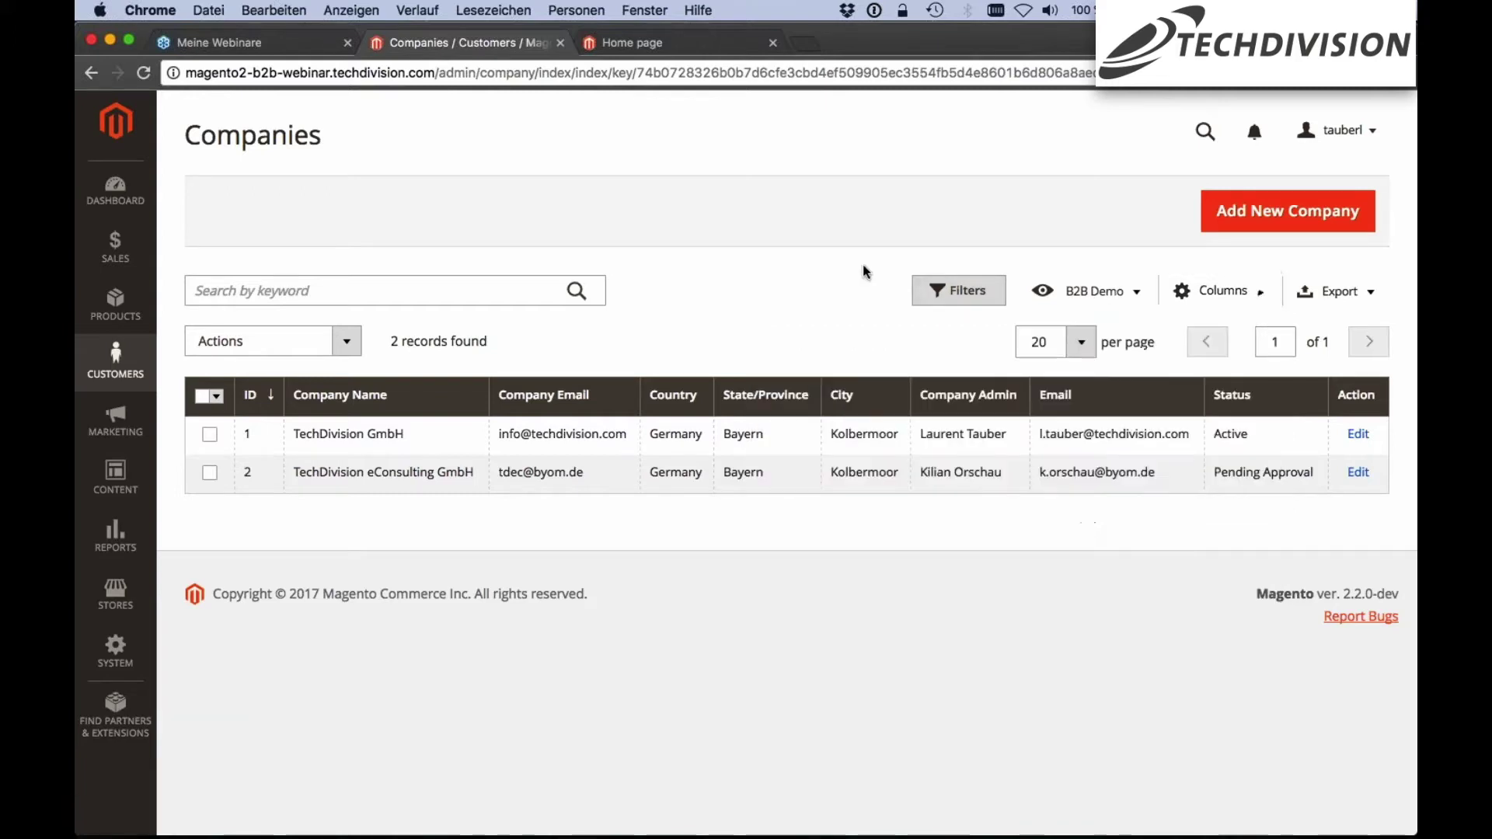
drag(728, 396, 736, 396)
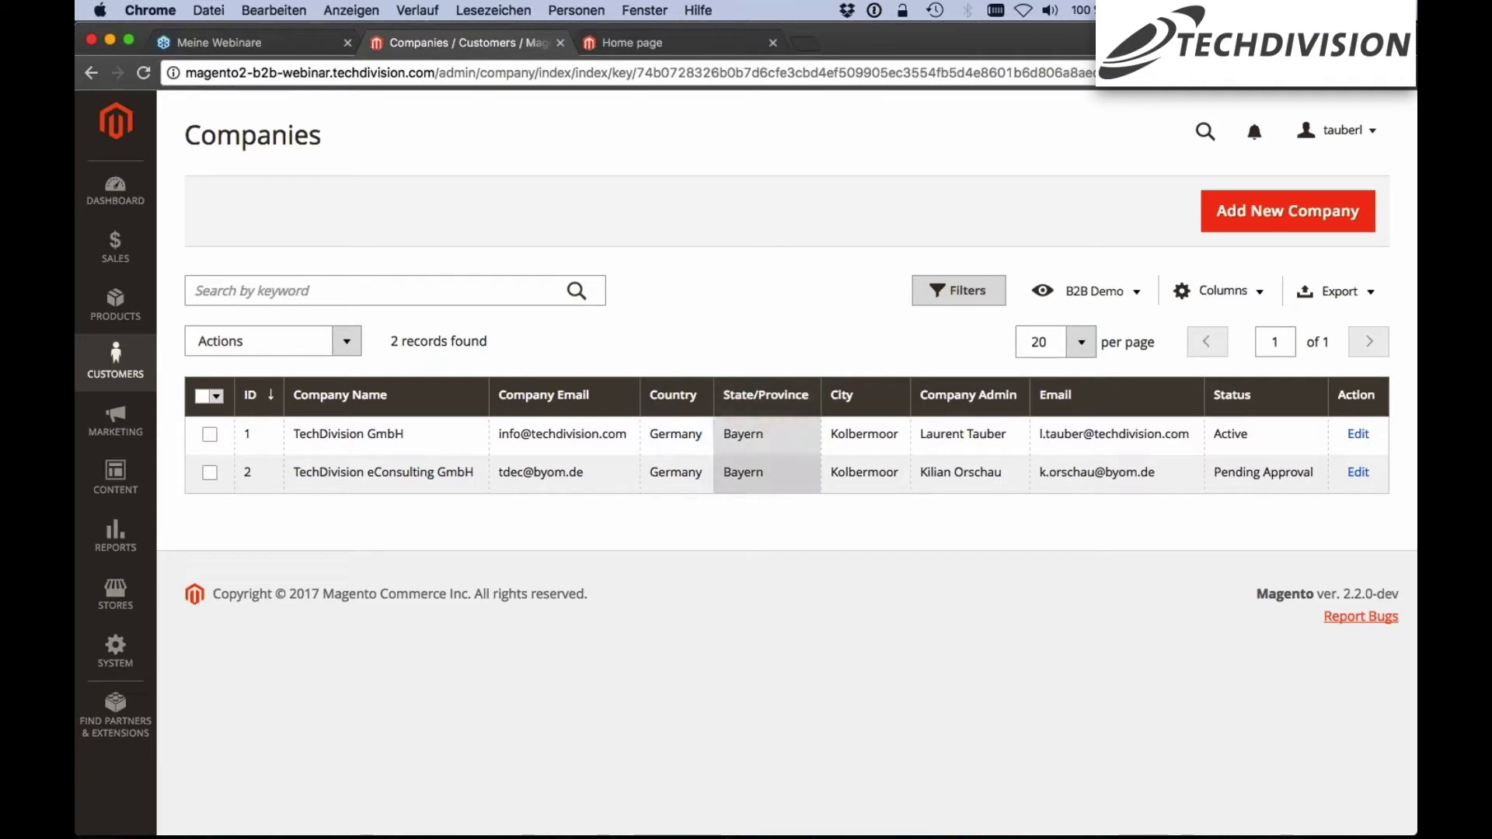
click(1350, 292)
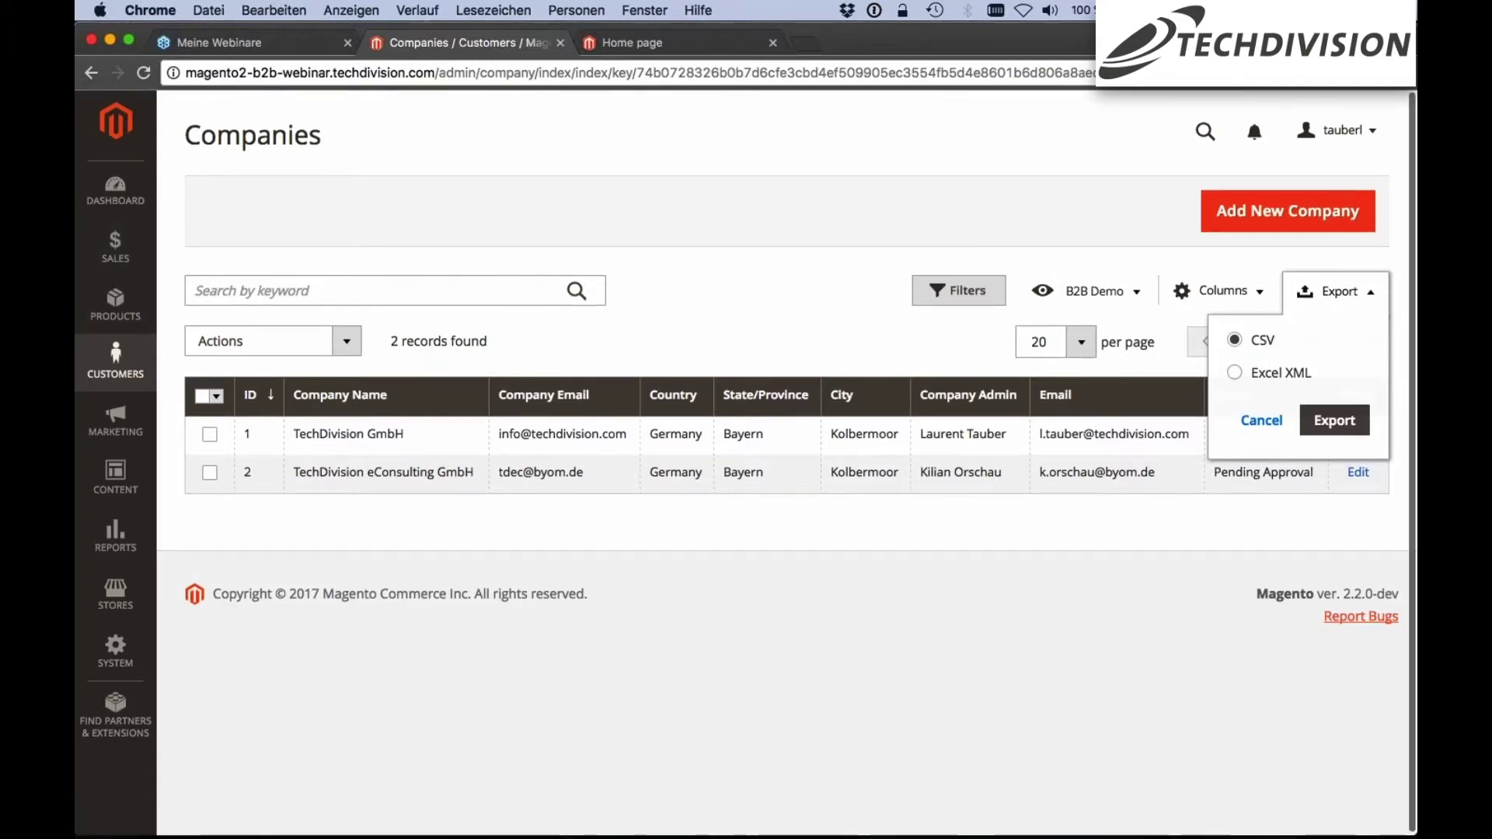
click(796, 326)
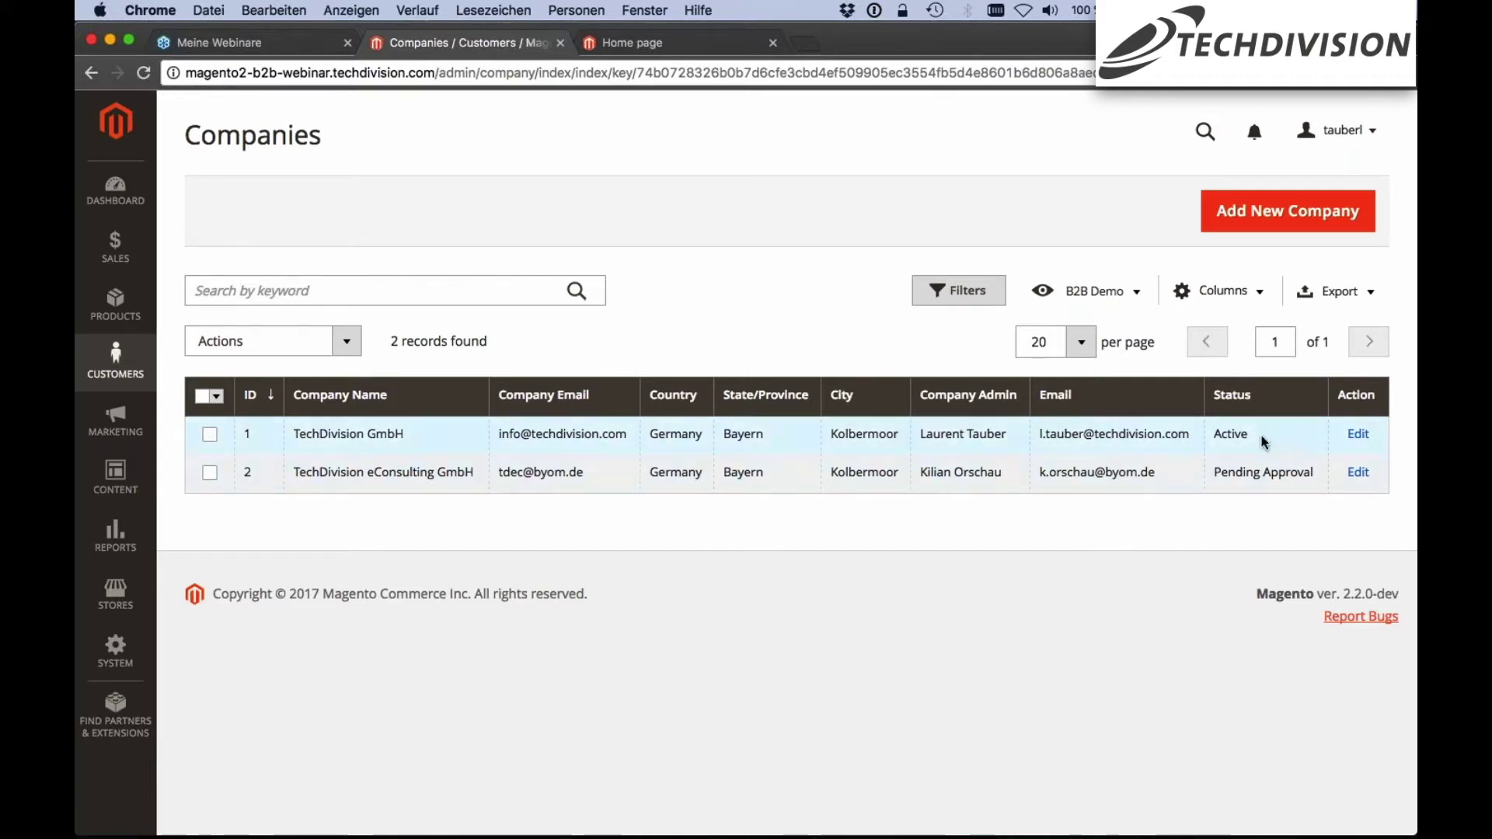
Open TechDivision GmbH's company record, leave its status Active, and switch to the storefront home page
click(1355, 443)
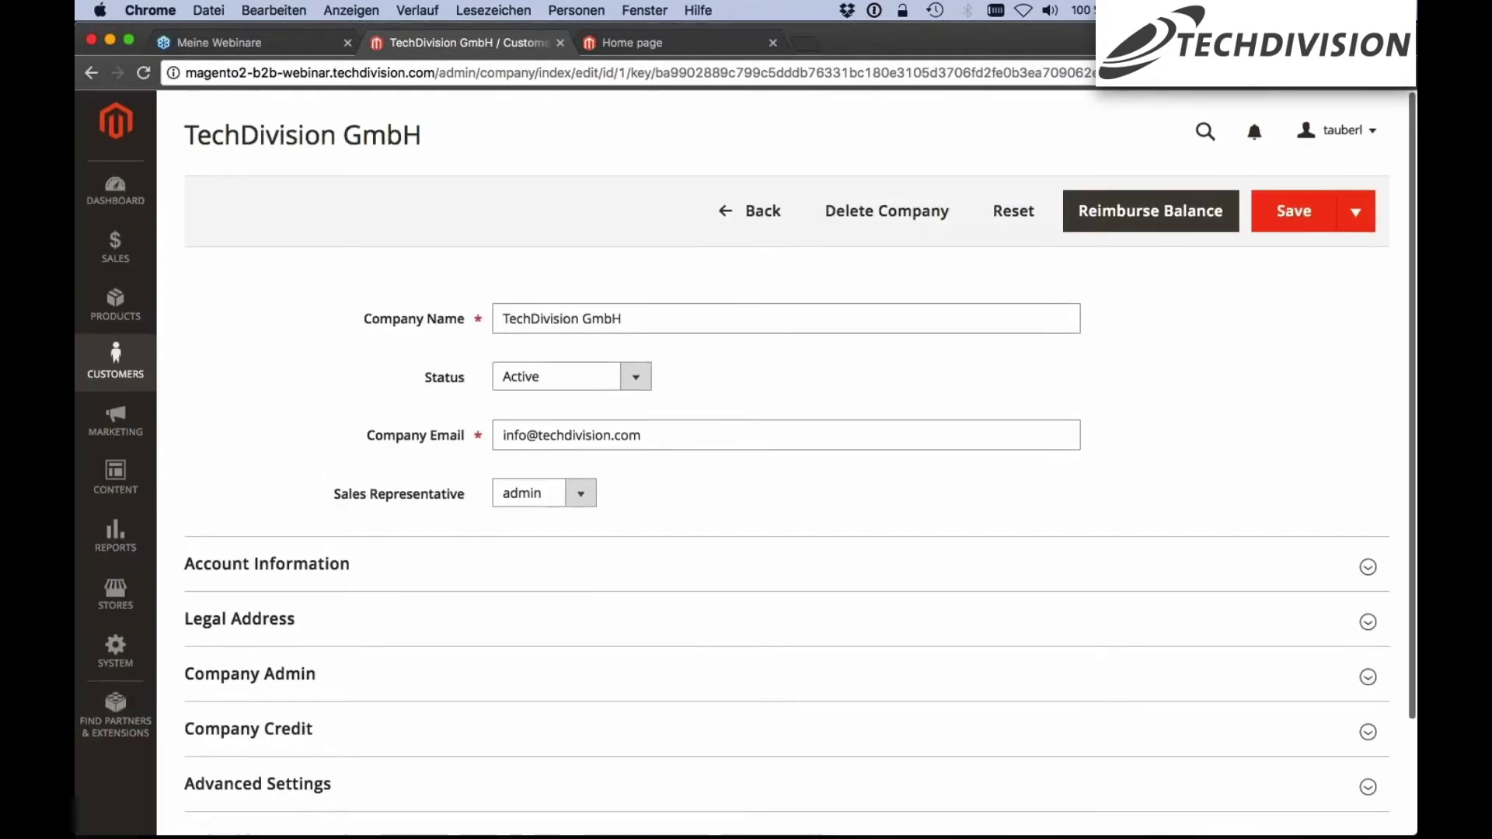
click(635, 377)
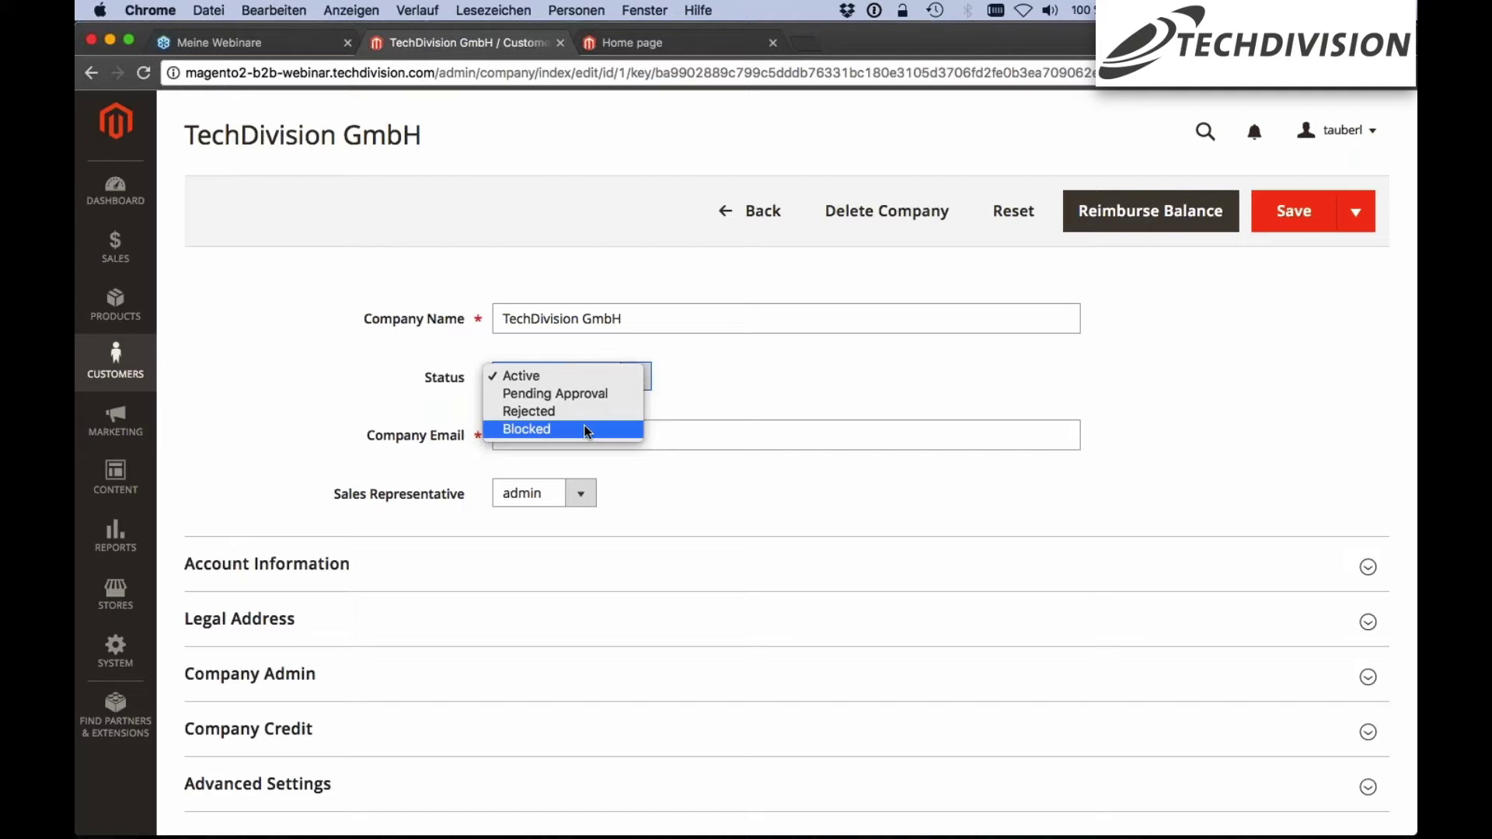
click(588, 430)
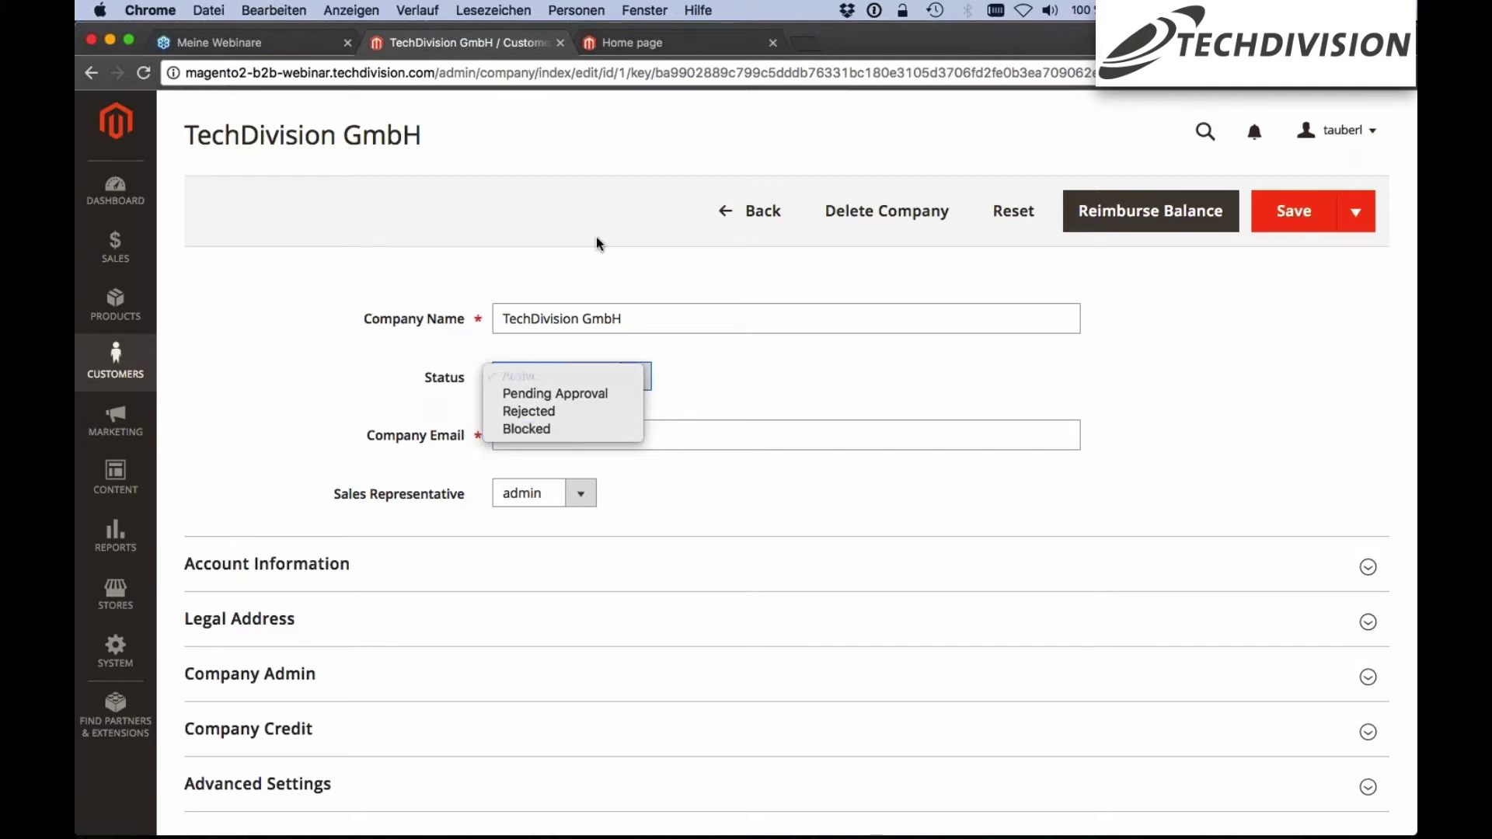
click(651, 51)
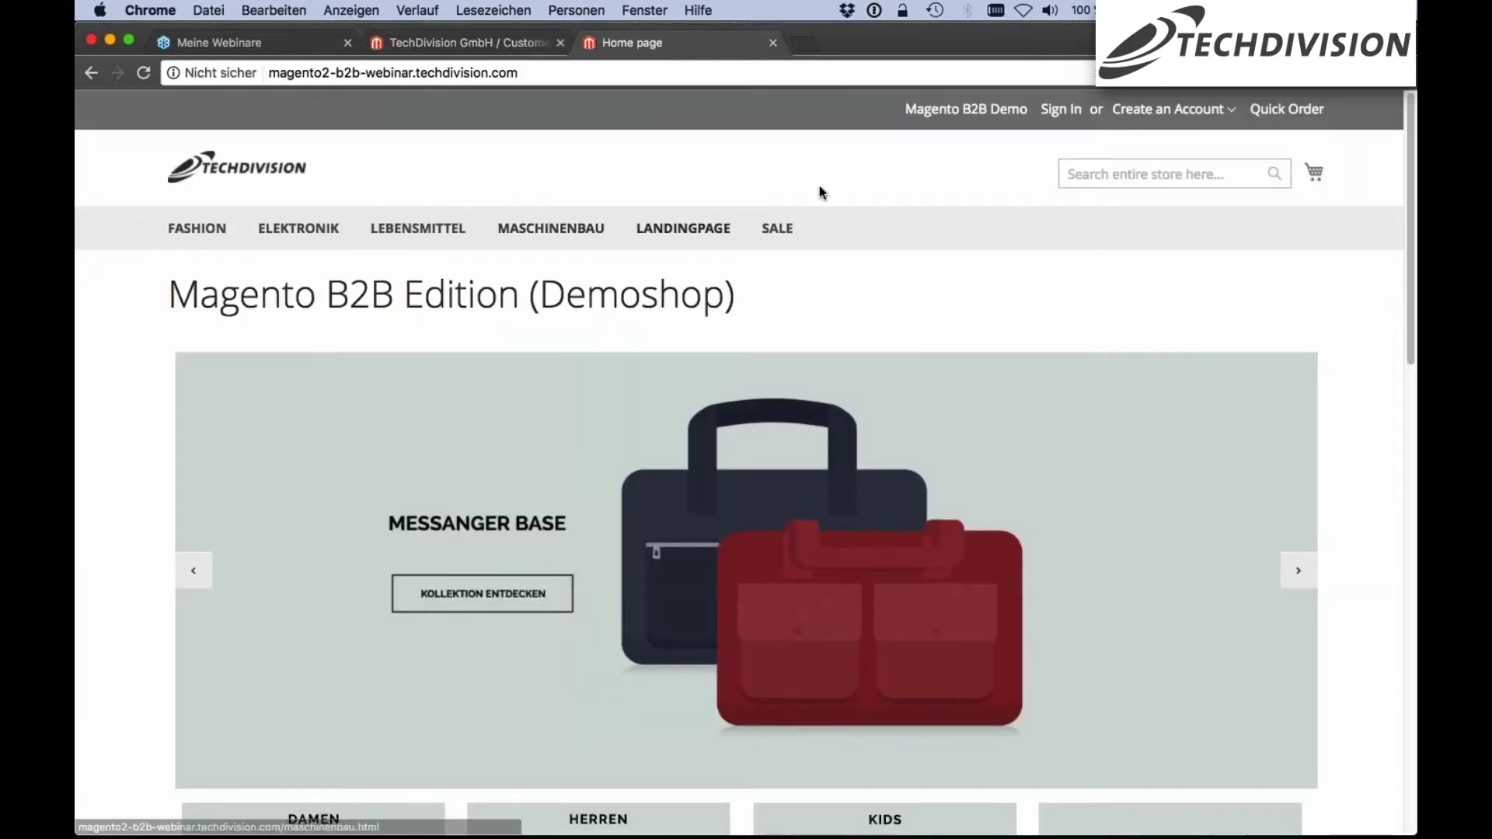
Open the storefront's Create New Company Account form and scroll through its company fields
click(1224, 117)
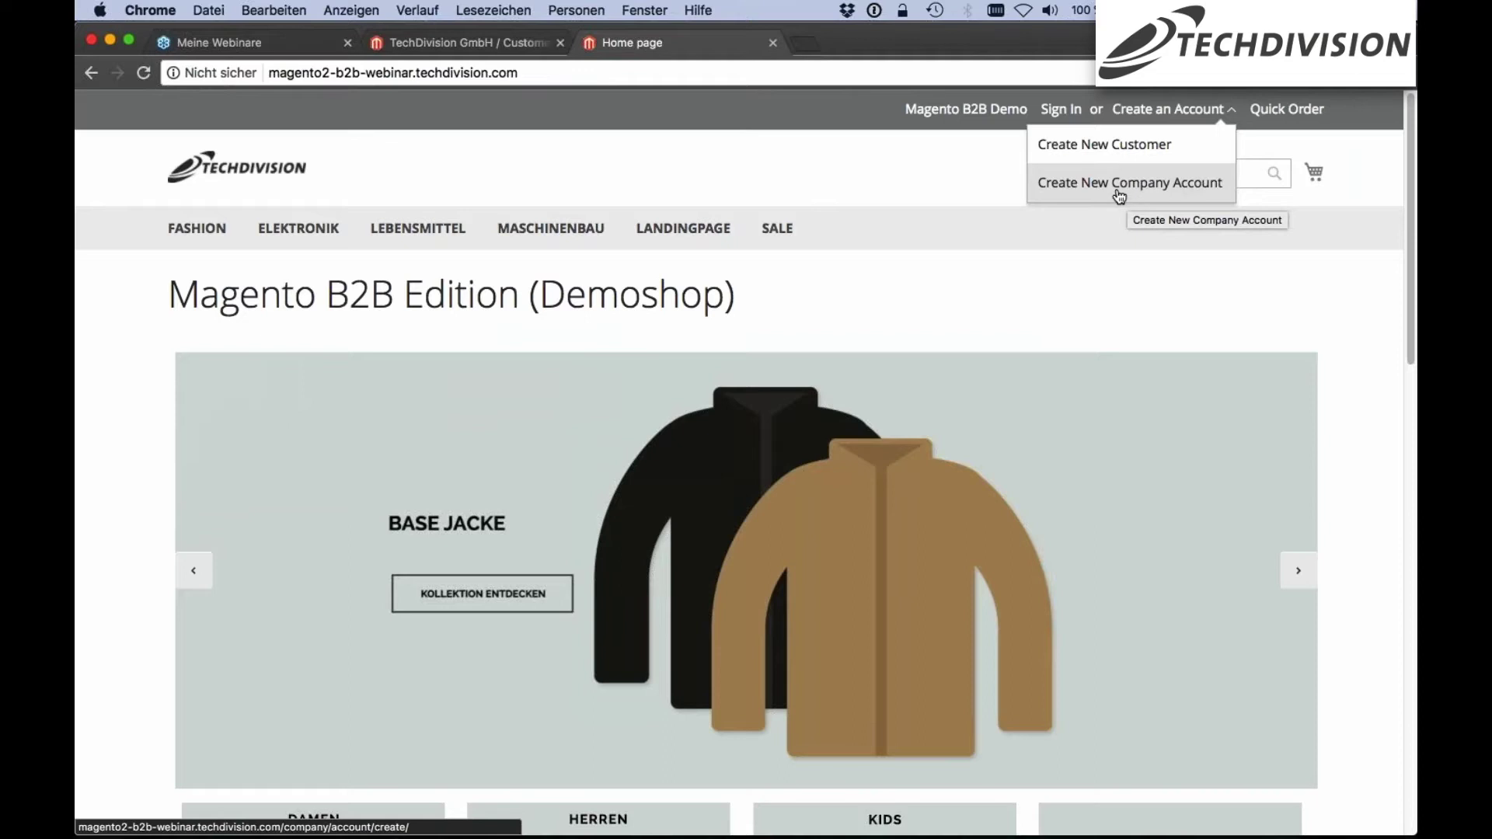
click(1119, 187)
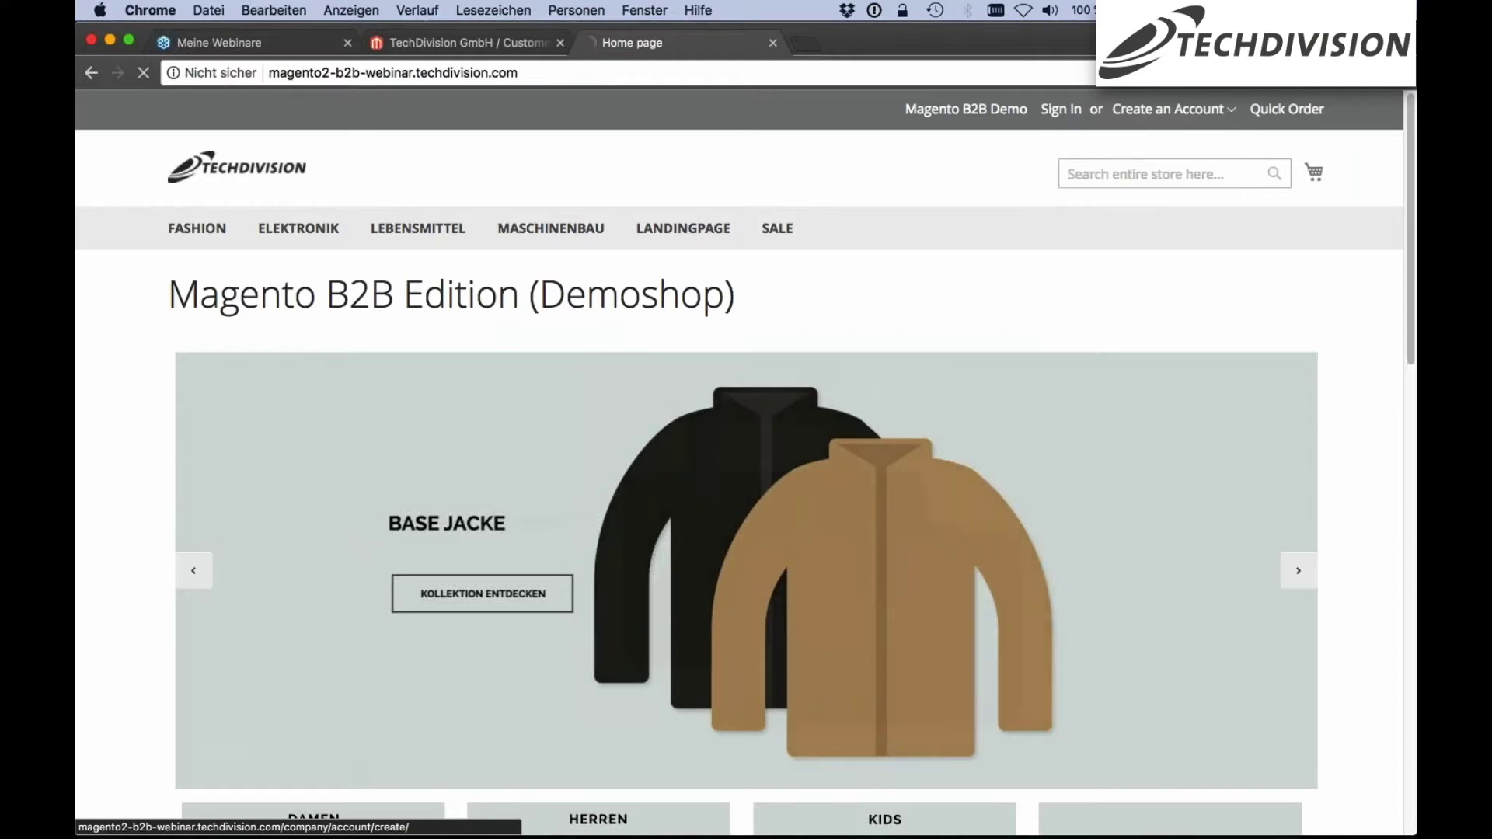
scroll(362, 347, down, 2)
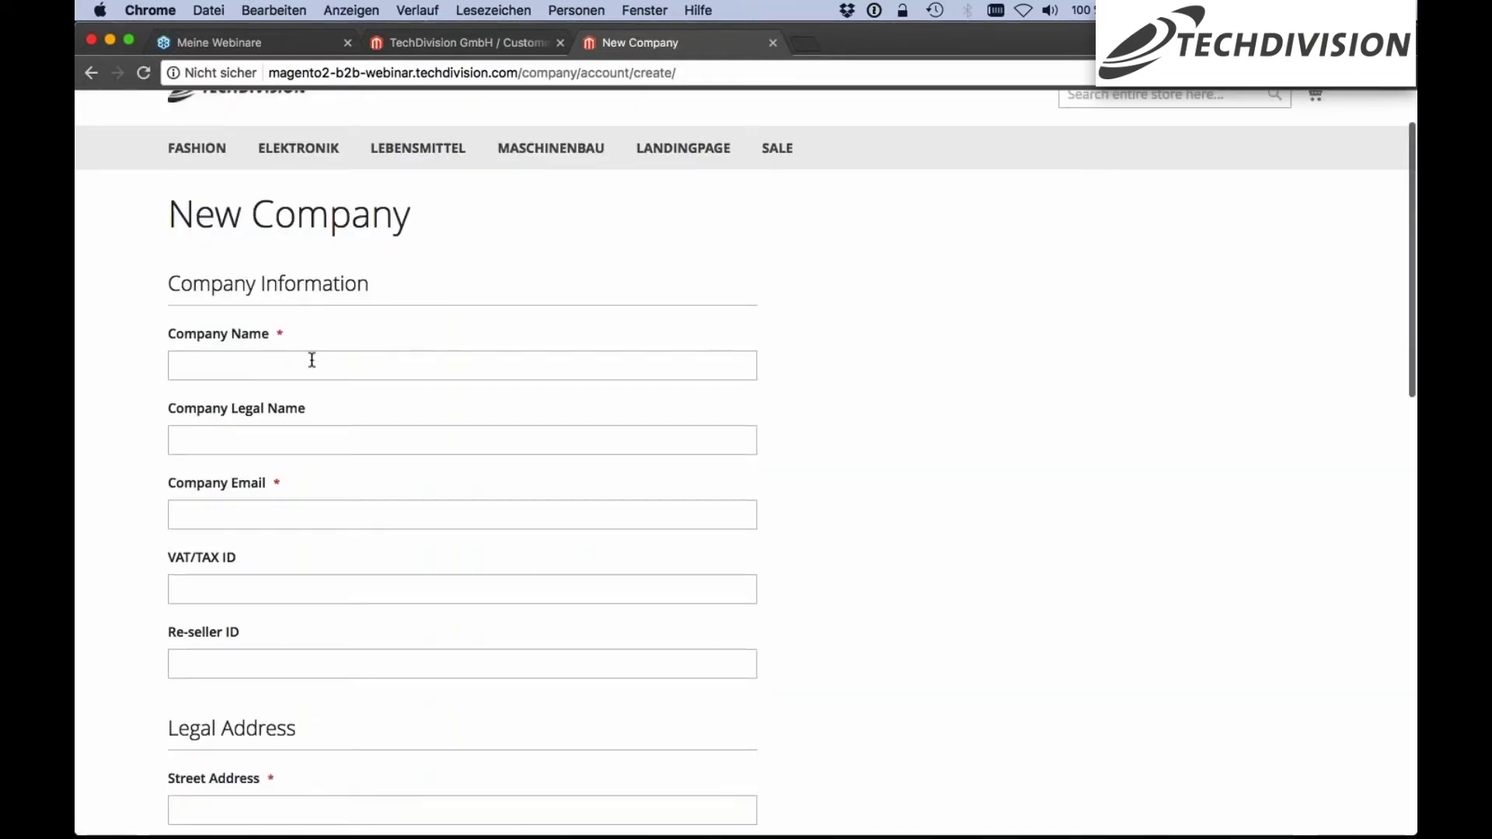
click(286, 370)
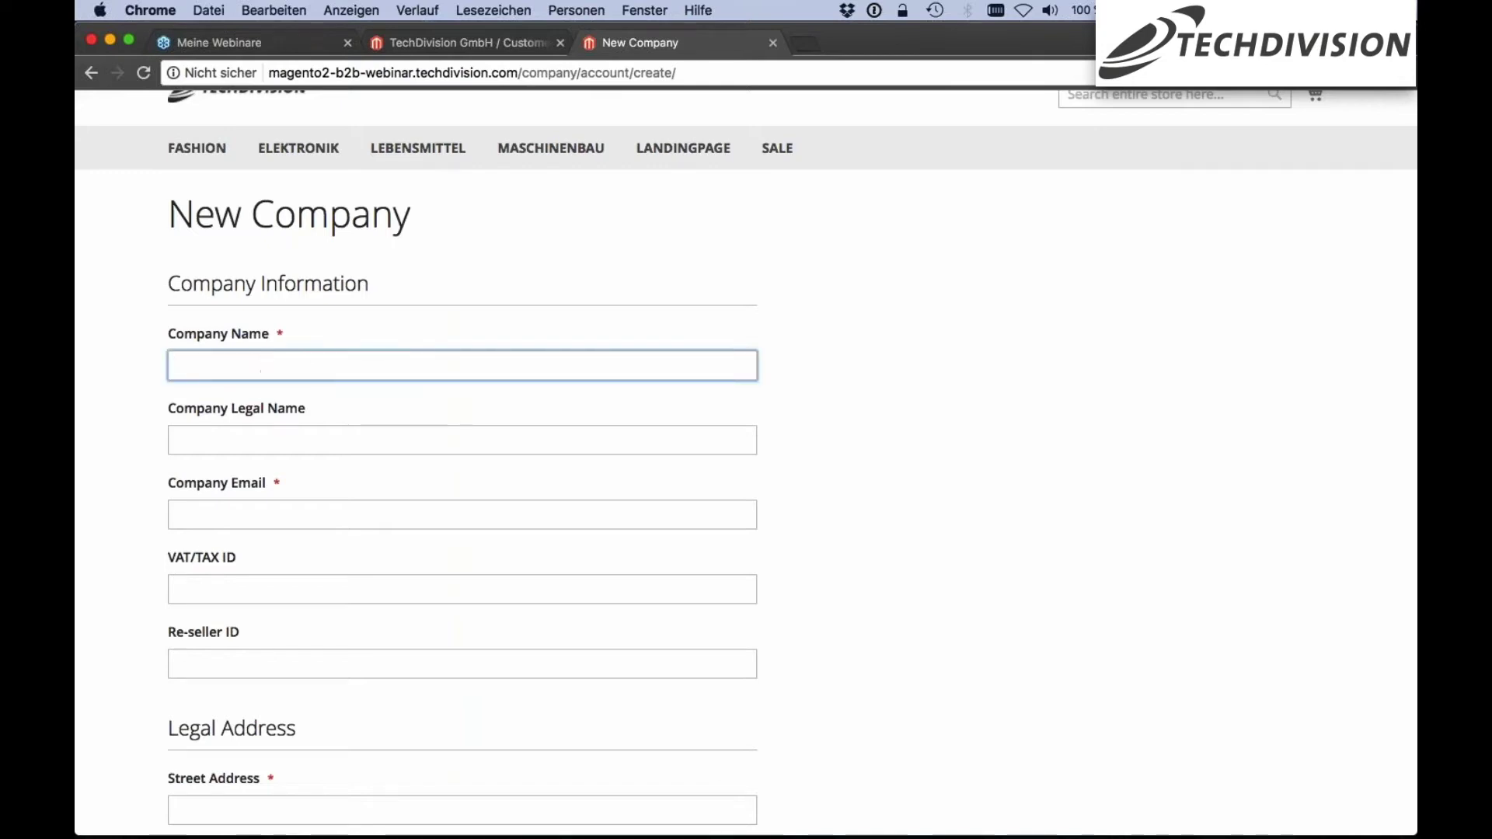
scroll(336, 497, down, 1)
scroll(337, 498, down, 6)
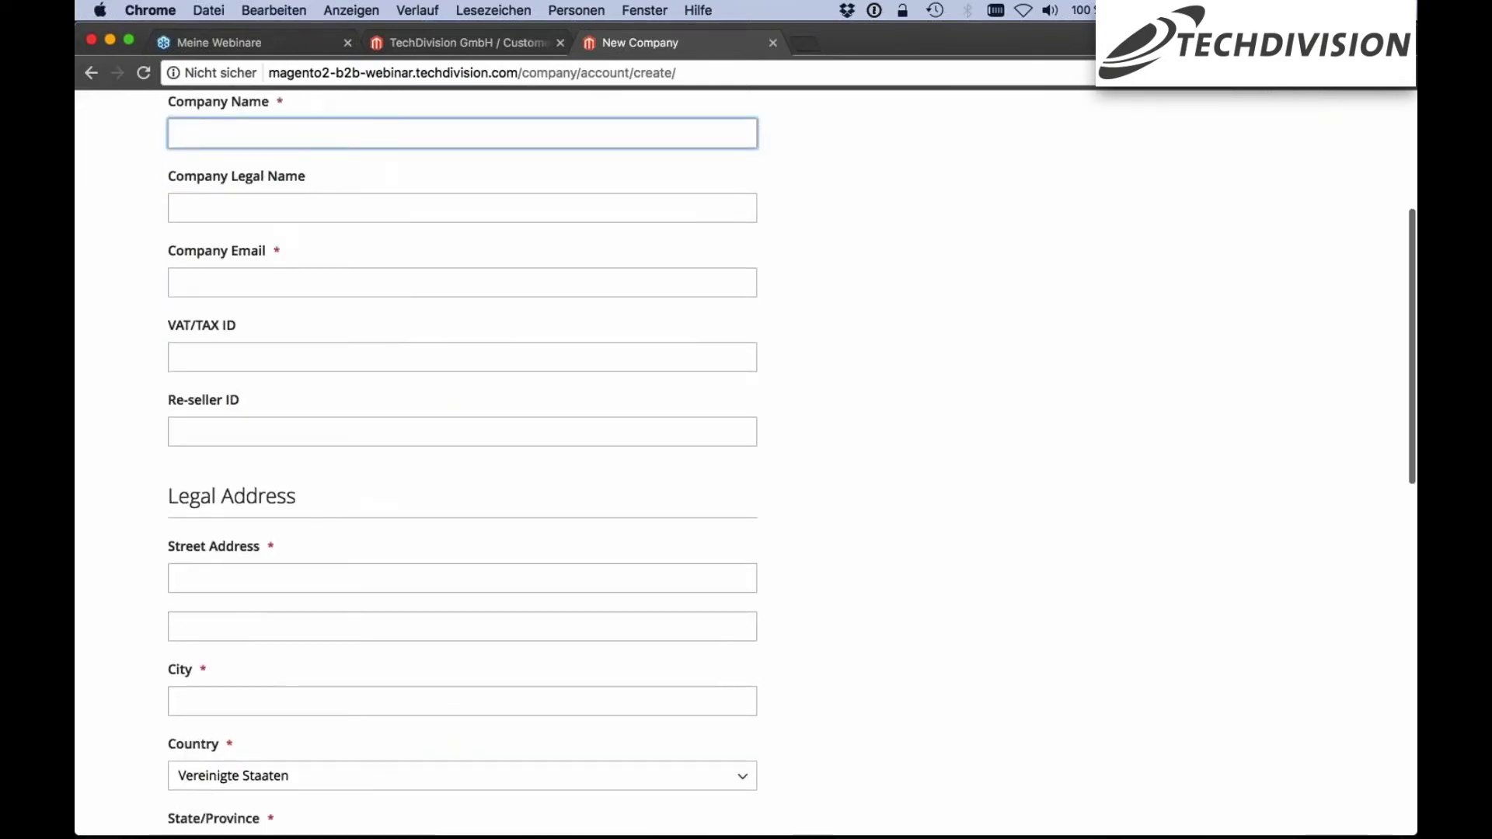
scroll(337, 498, down, 9)
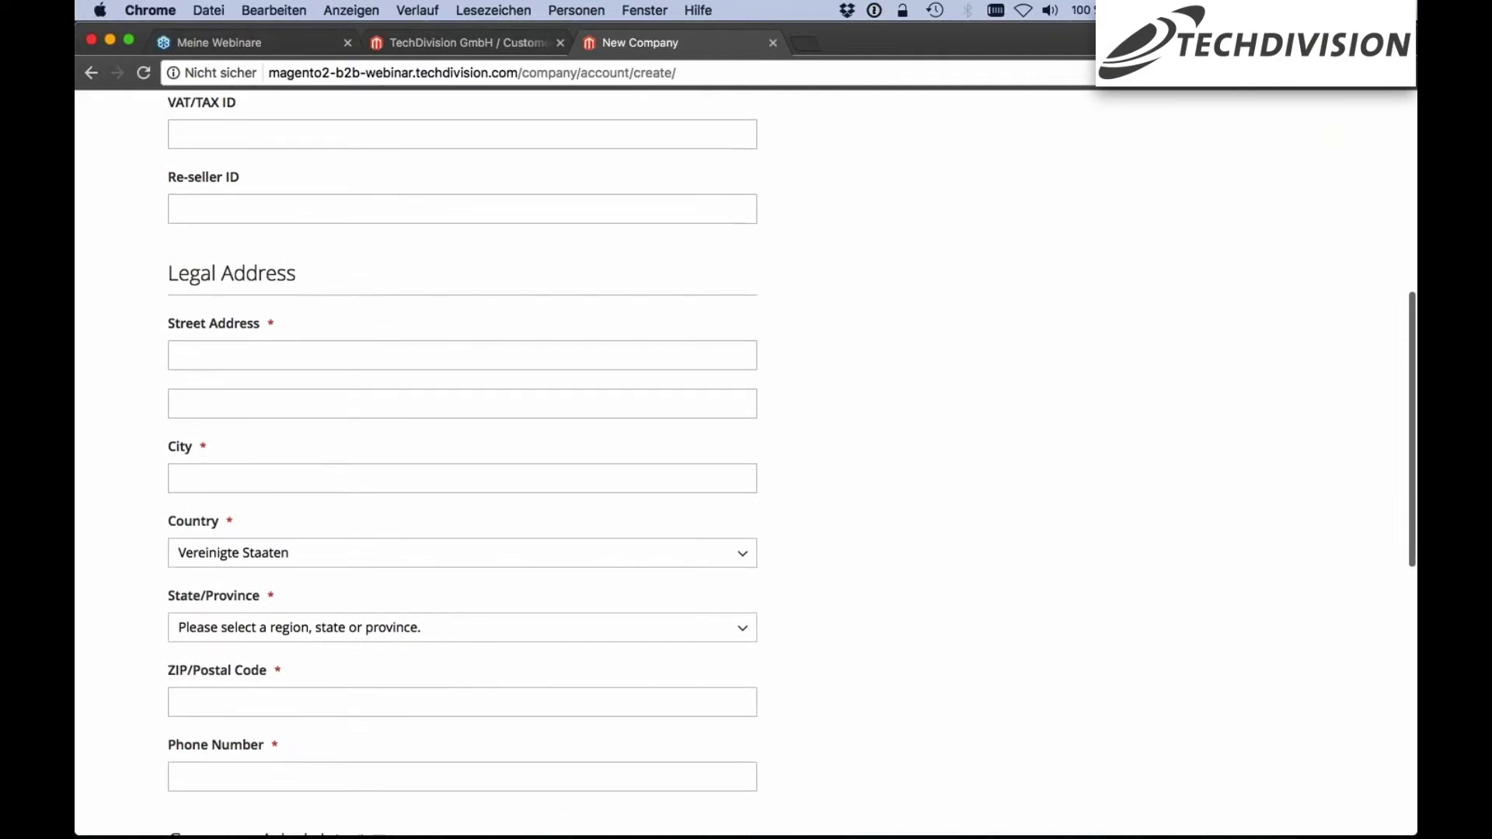
scroll(336, 498, down, 4)
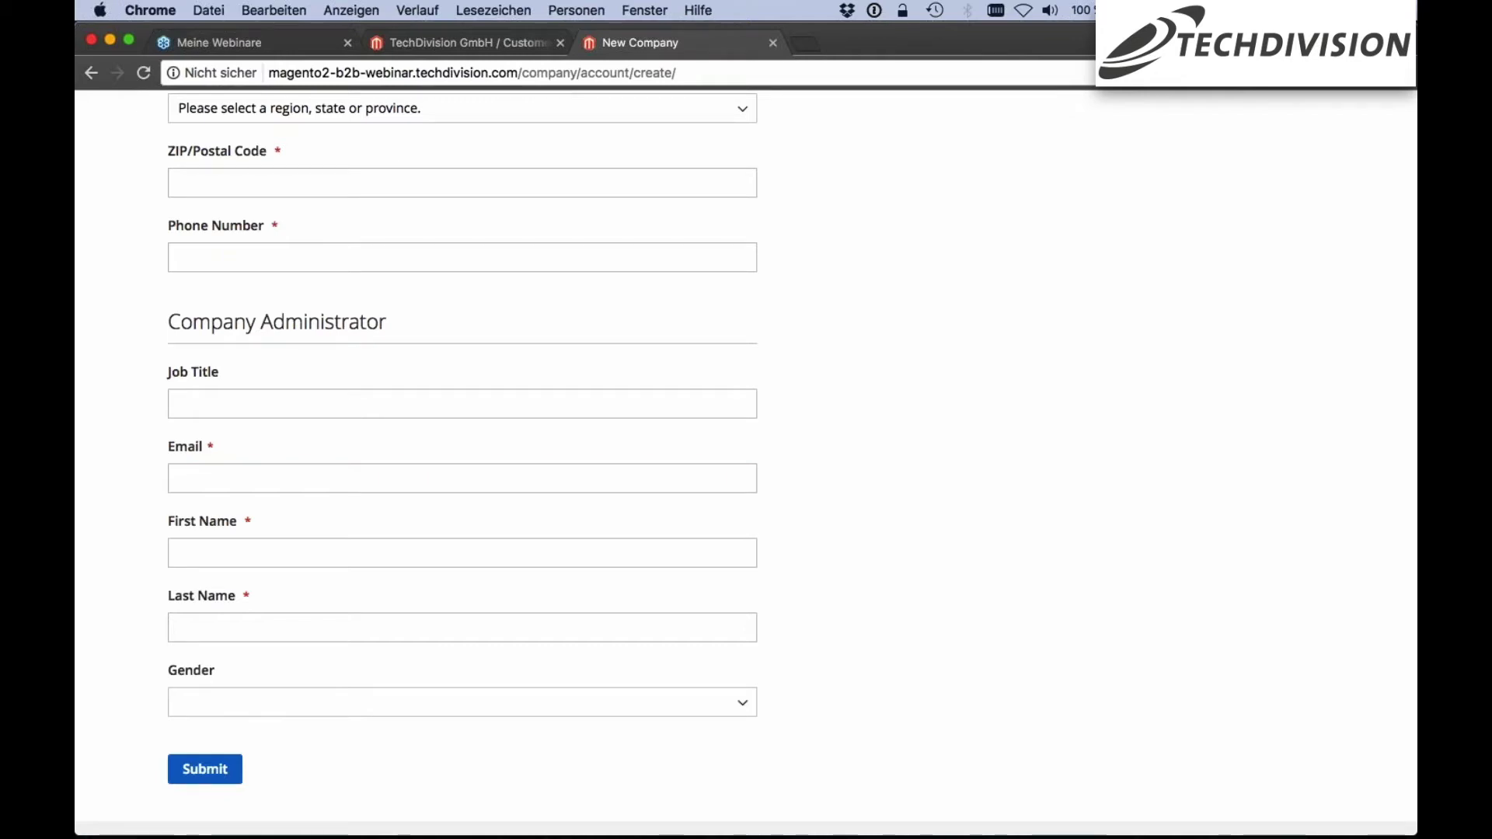
Review the administrator fields down to Job Title, then return to the TechDivision GmbH admin record
click(463, 403)
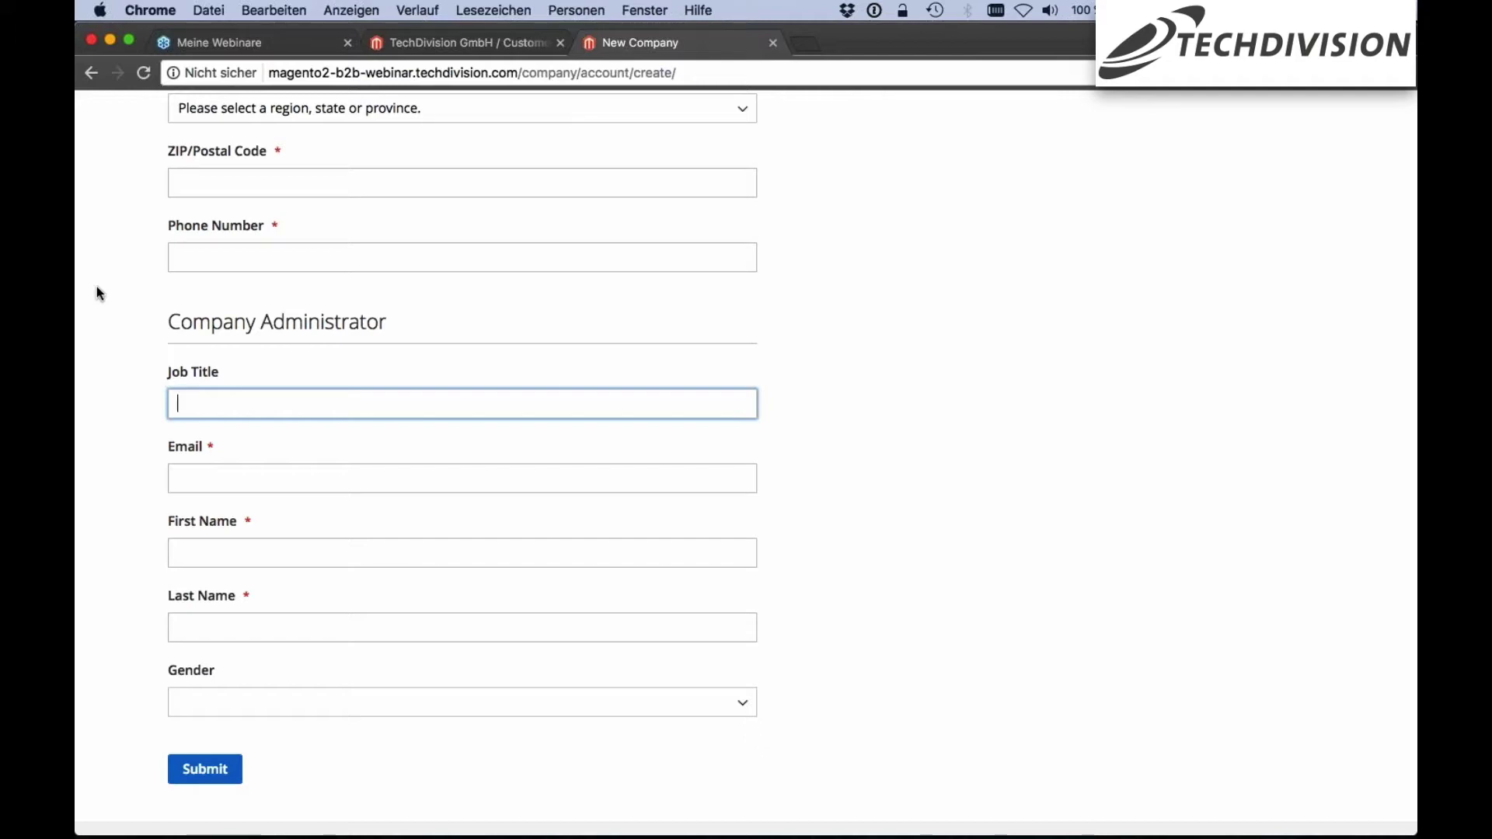
scroll(100, 293, down, 1)
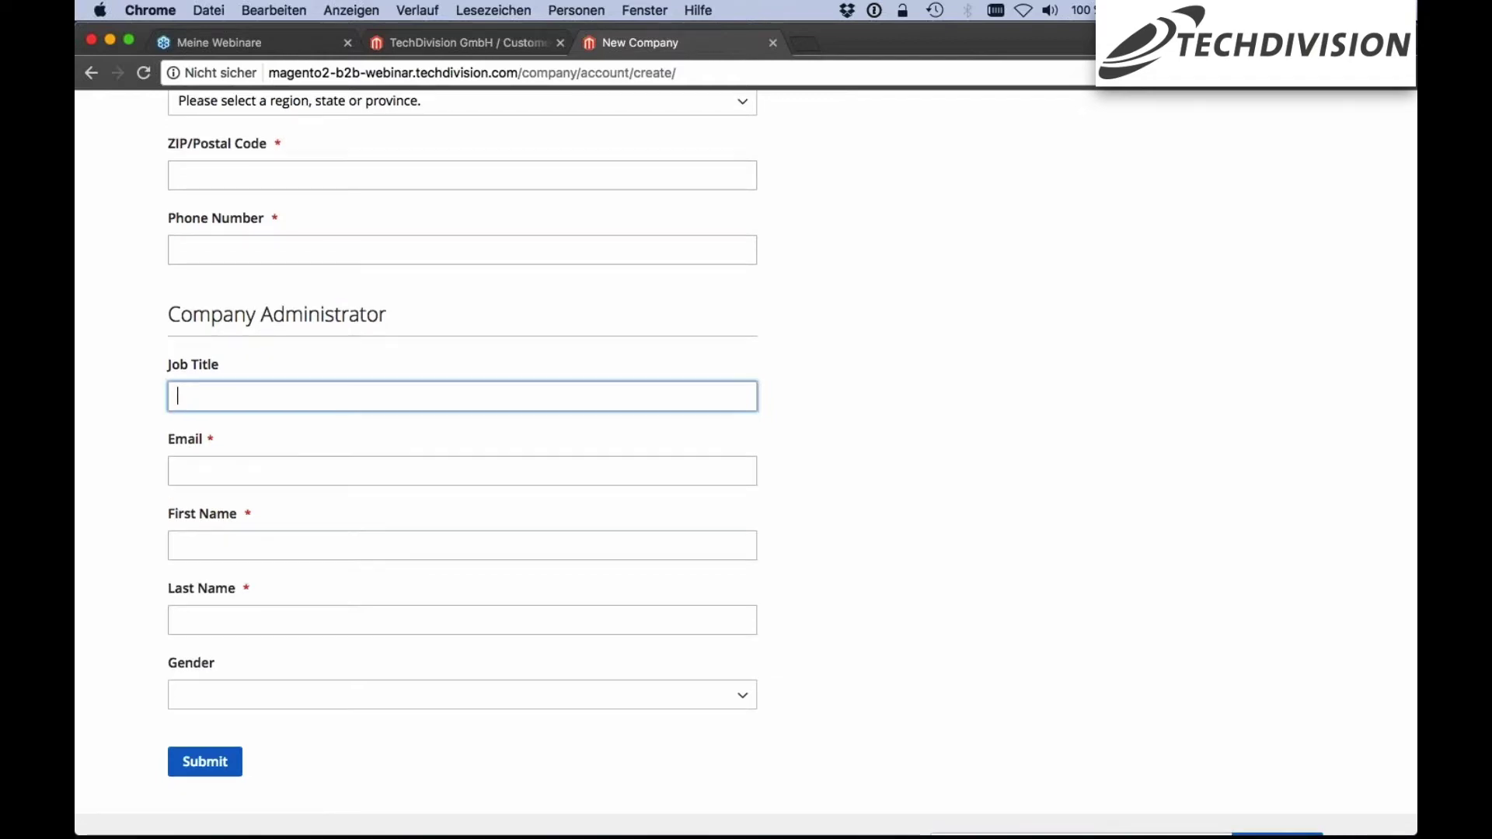
scroll(406, 739, down, 2)
scroll(198, 645, down, 5)
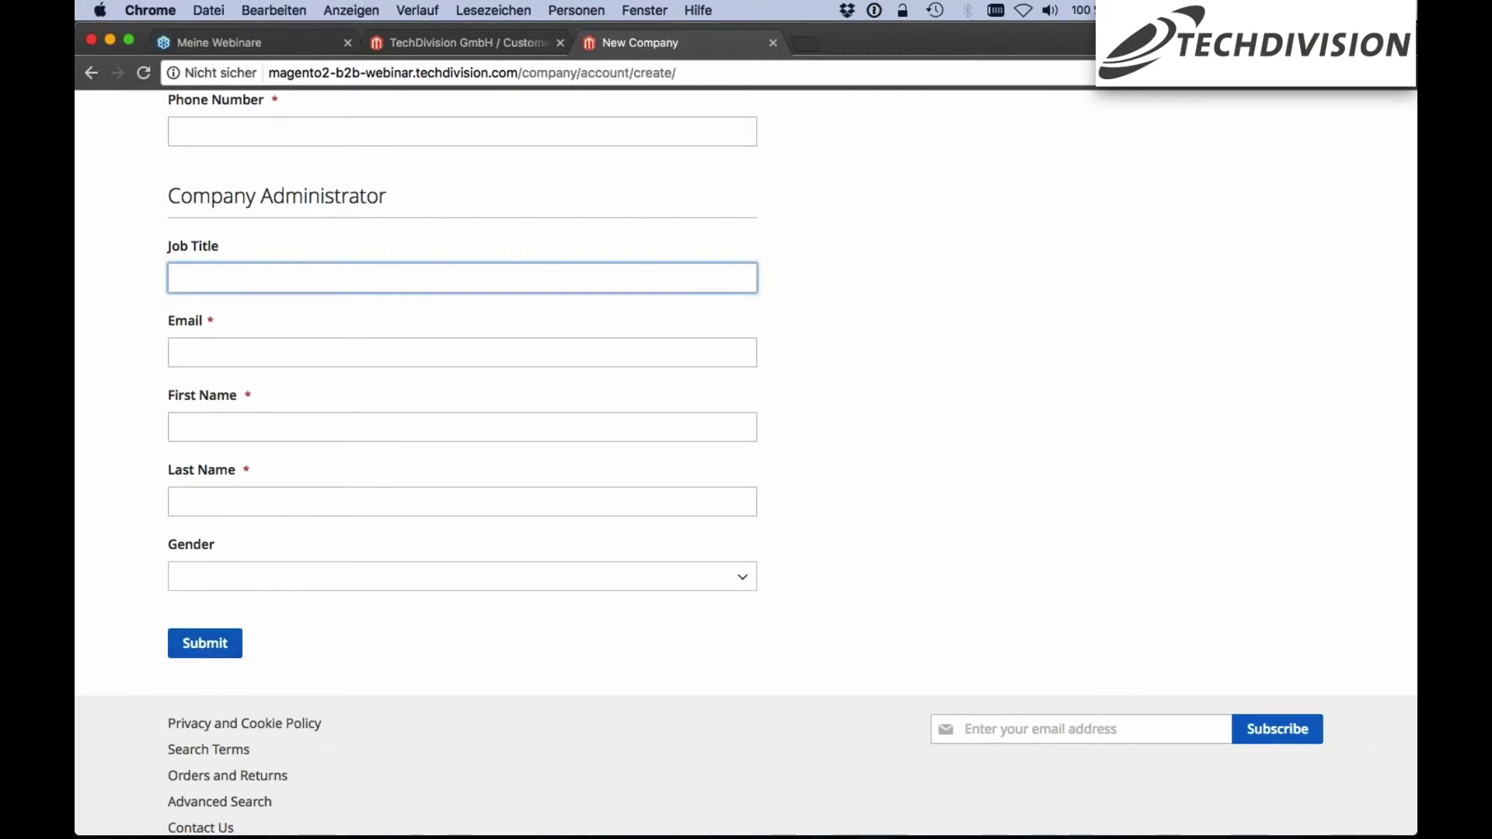
click(460, 48)
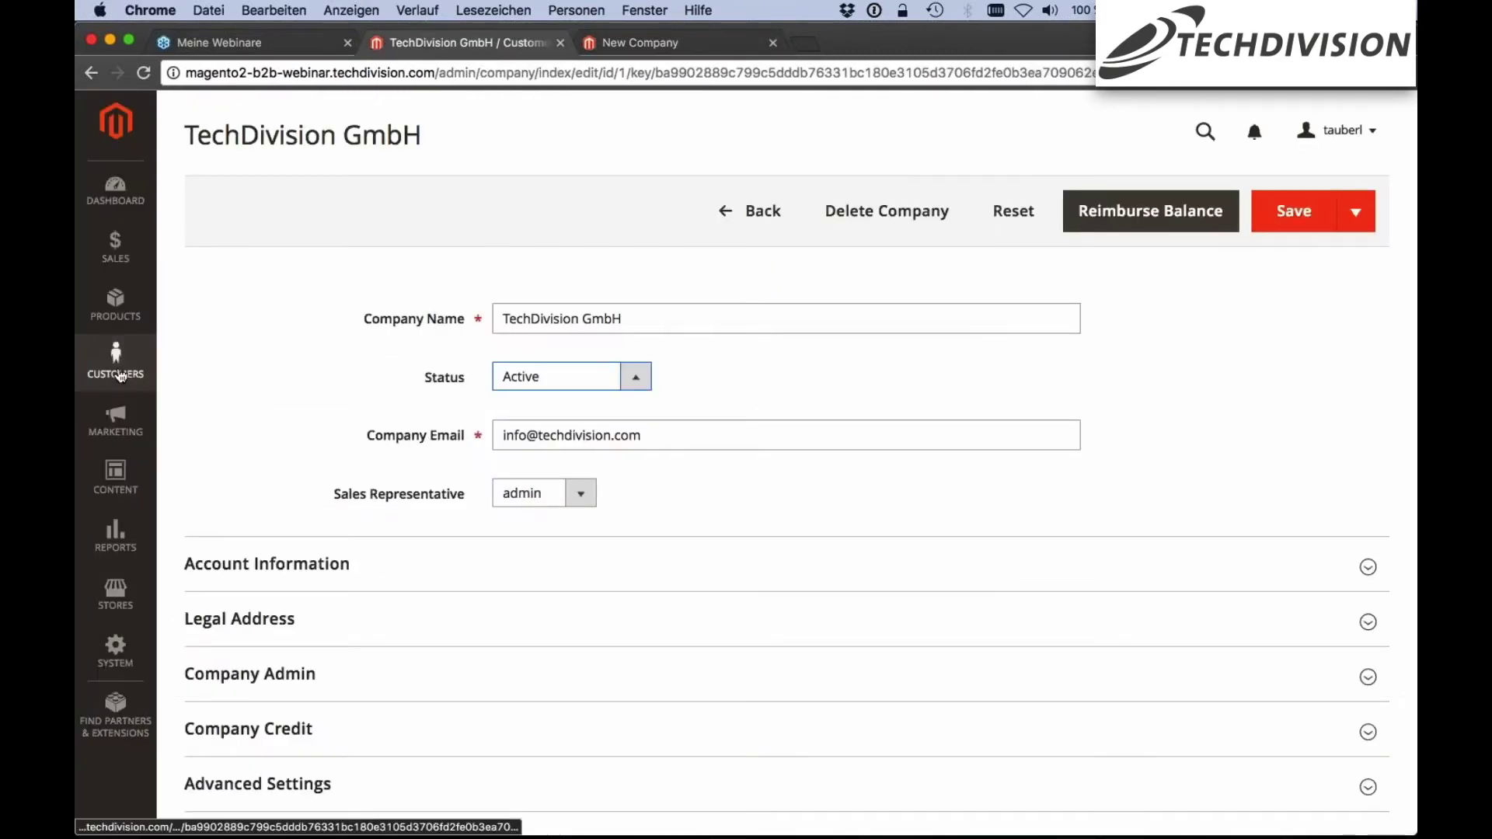
Return to the Customers > Companies grid in the admin
click(116, 363)
click(221, 319)
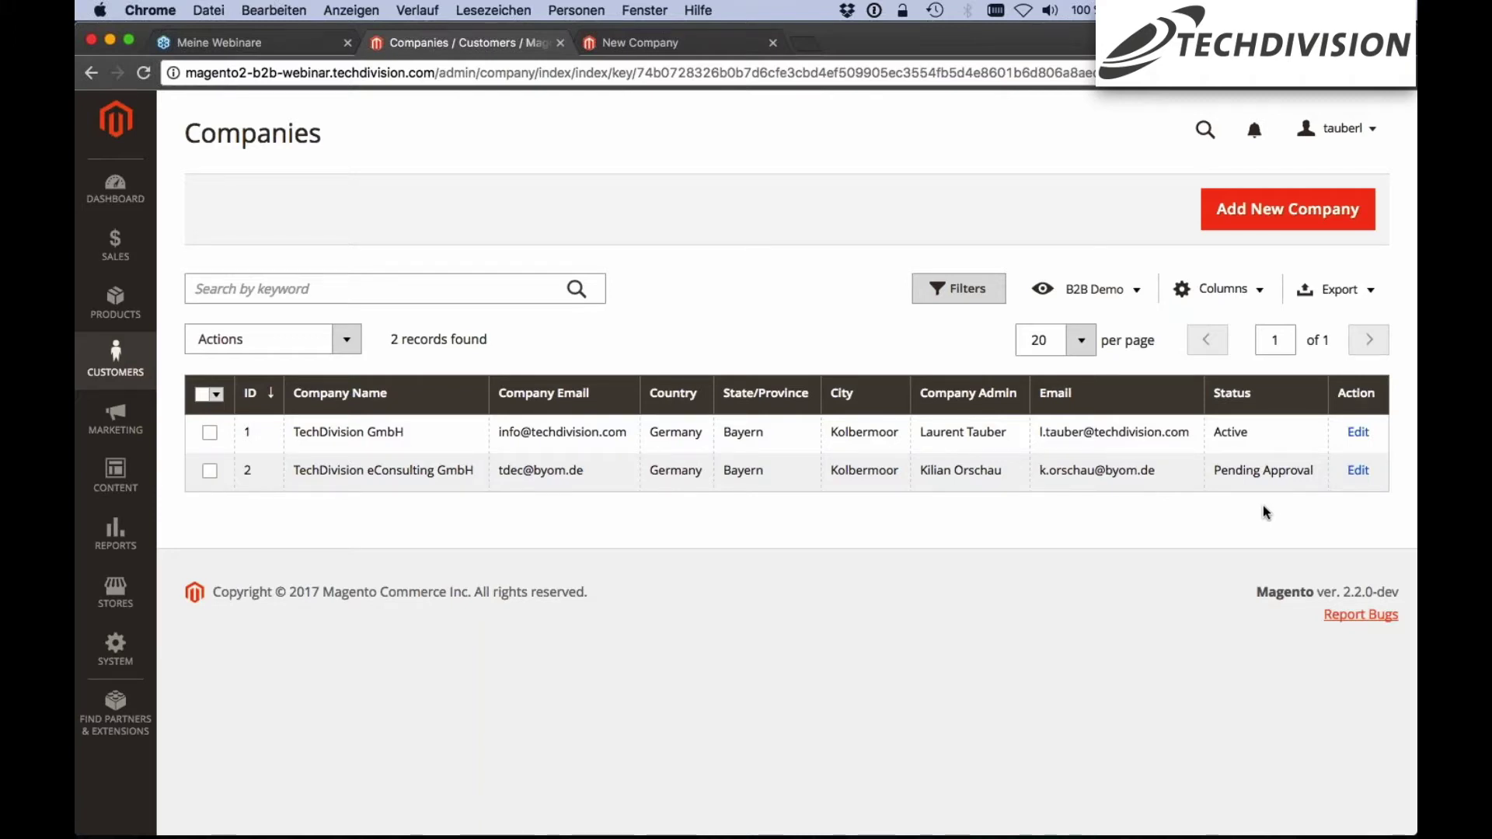
Open TechDivision eConsulting GmbH's record and confirm changing its status from Pending Approval to Active
click(1360, 472)
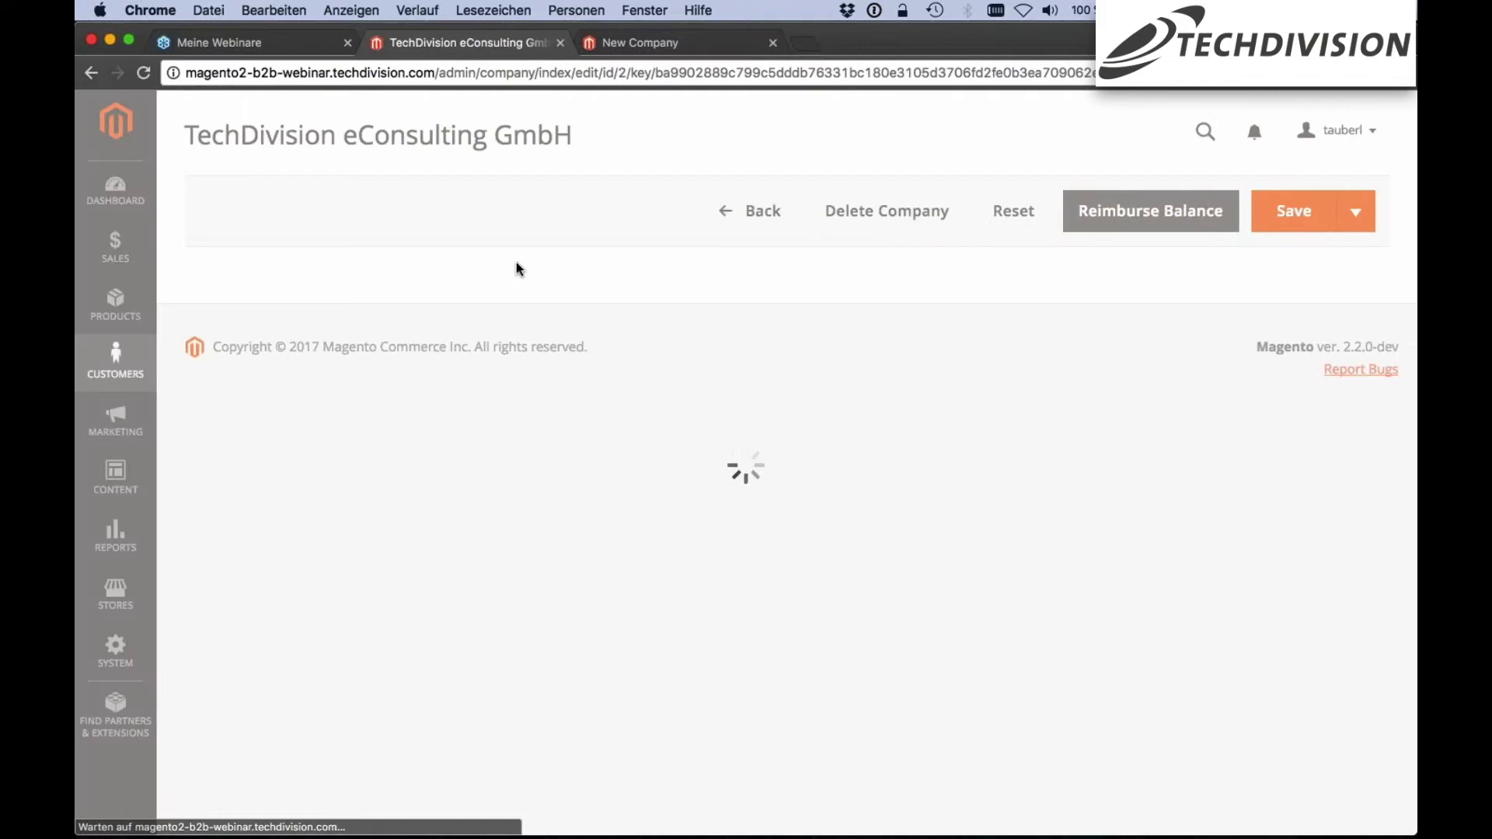
scroll(366, 264, down, 3)
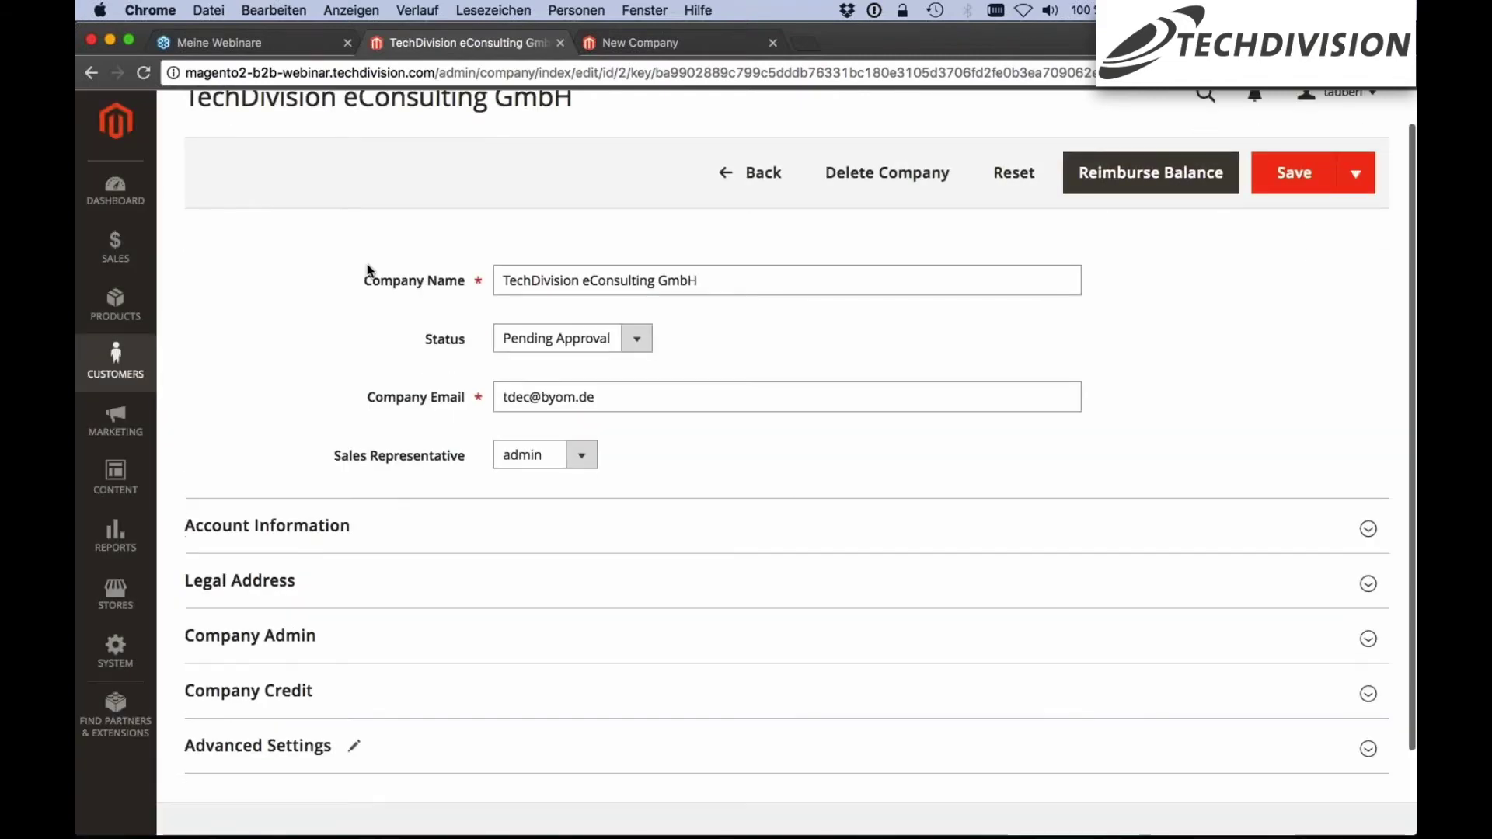
click(545, 272)
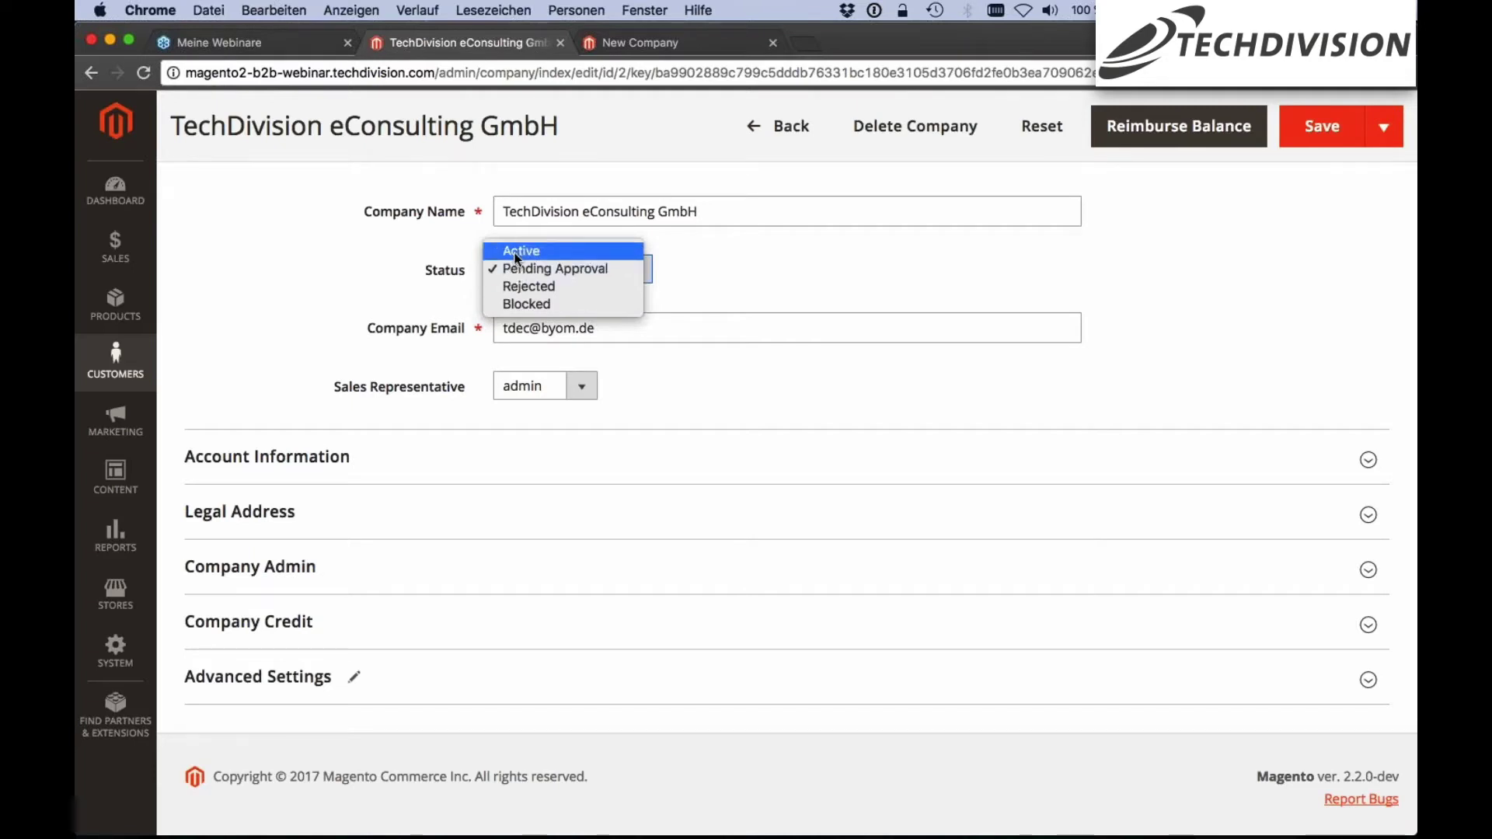
click(518, 257)
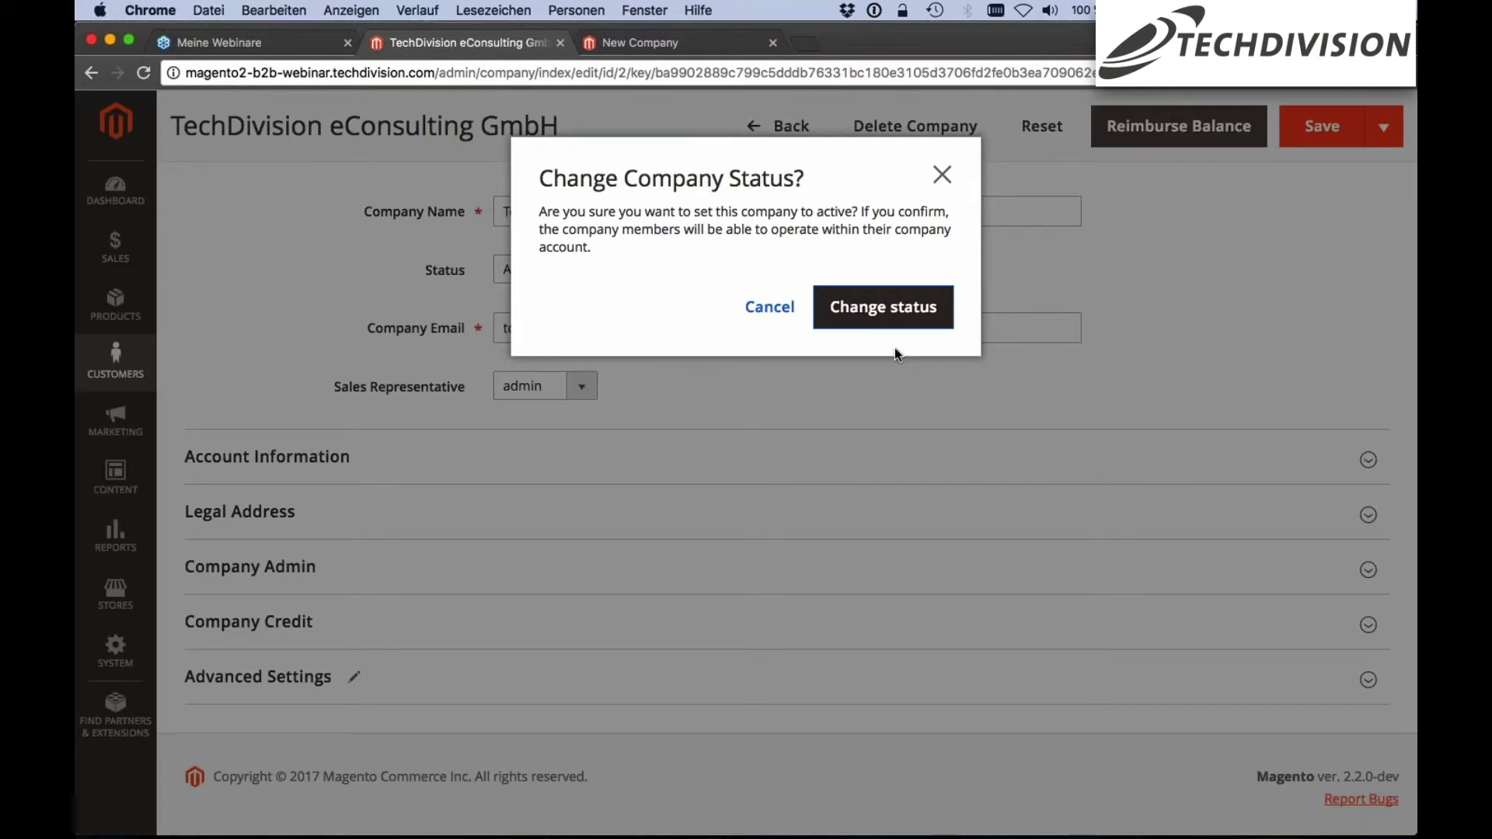
key(Return)
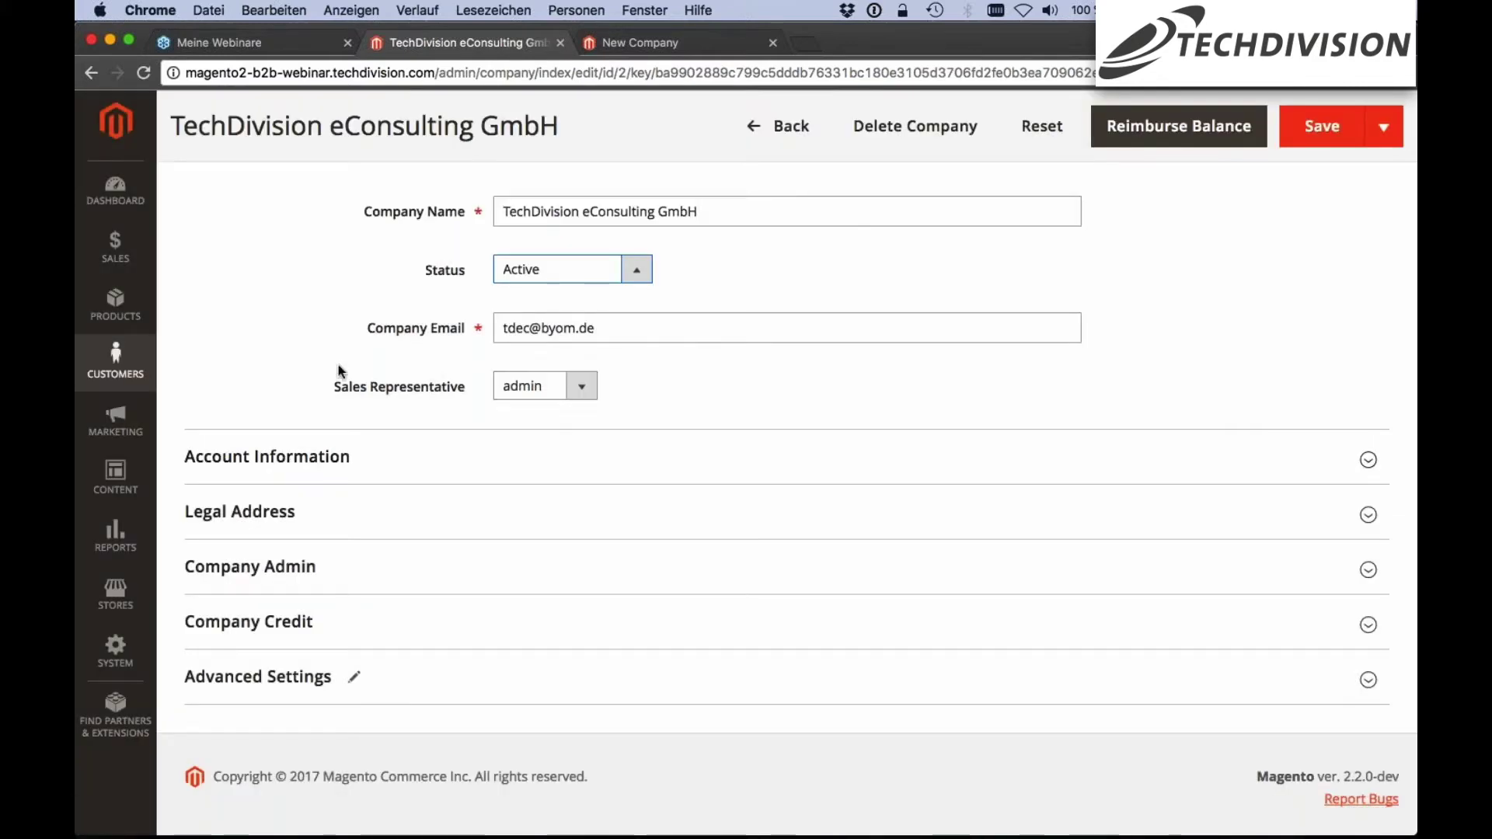
scroll(298, 244, down, 1)
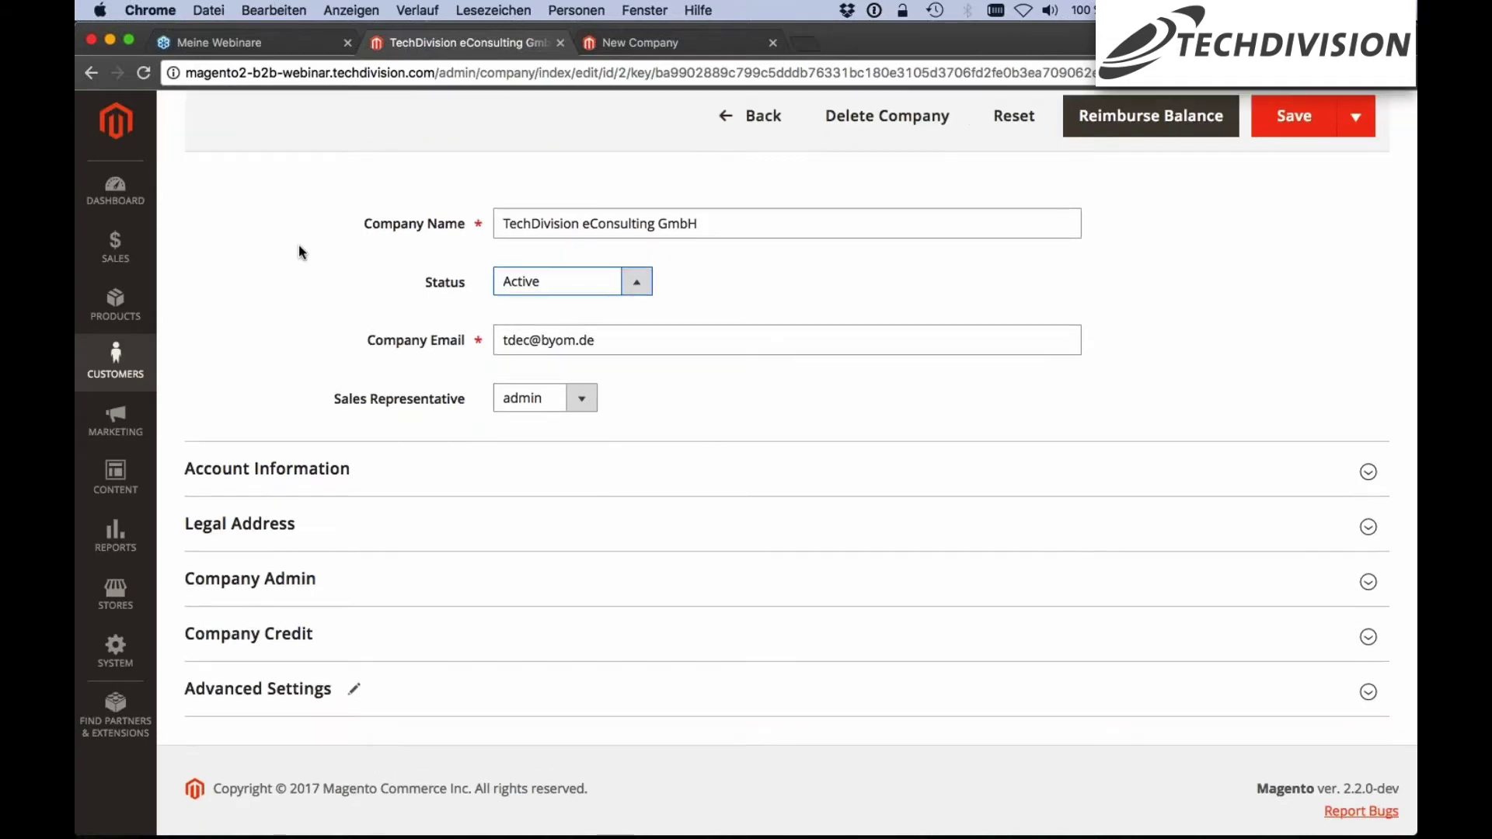
scroll(298, 244, down, 2)
scroll(439, 339, up, 1)
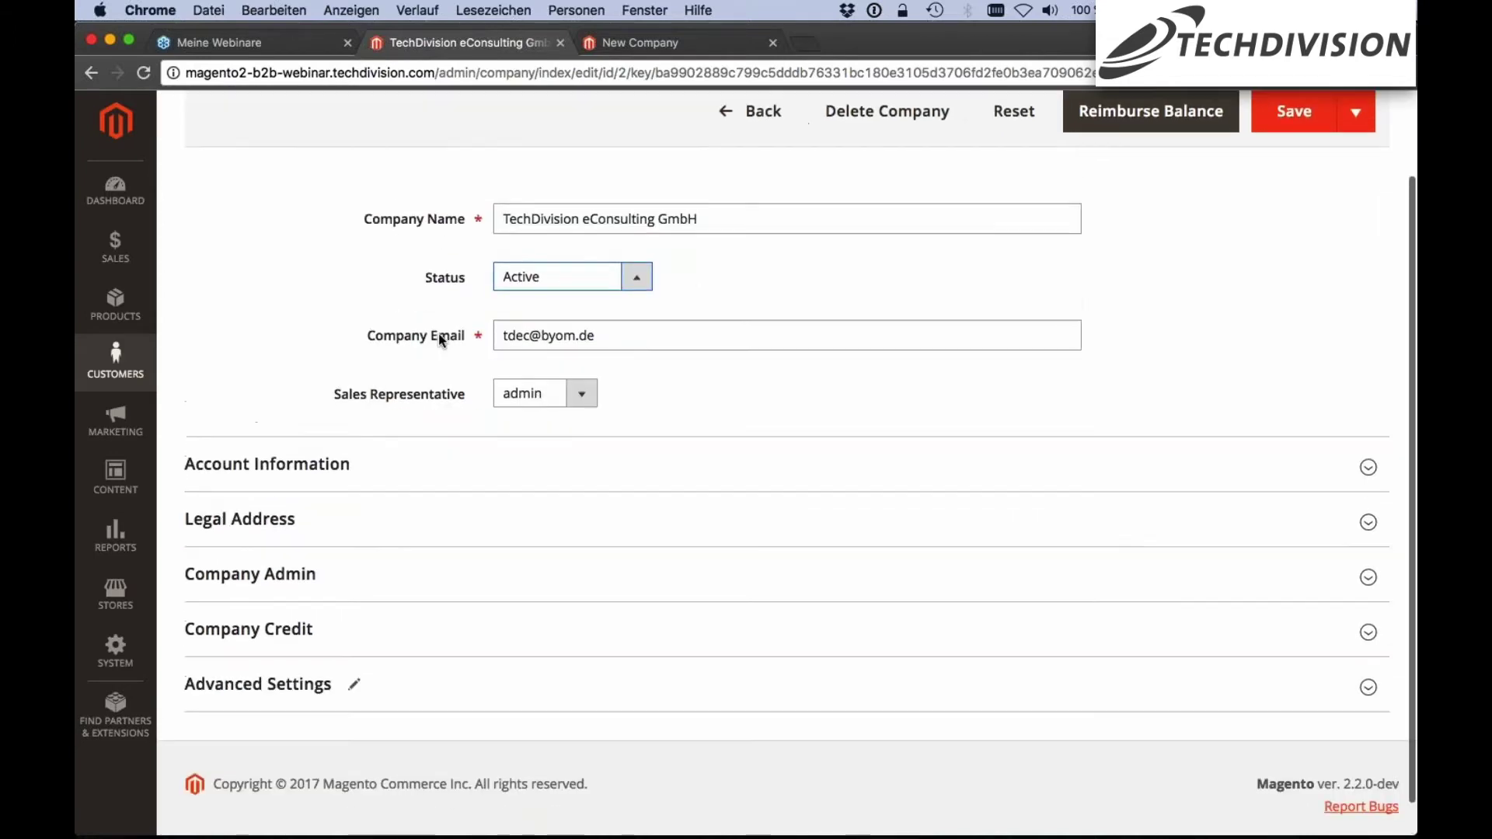
click(544, 400)
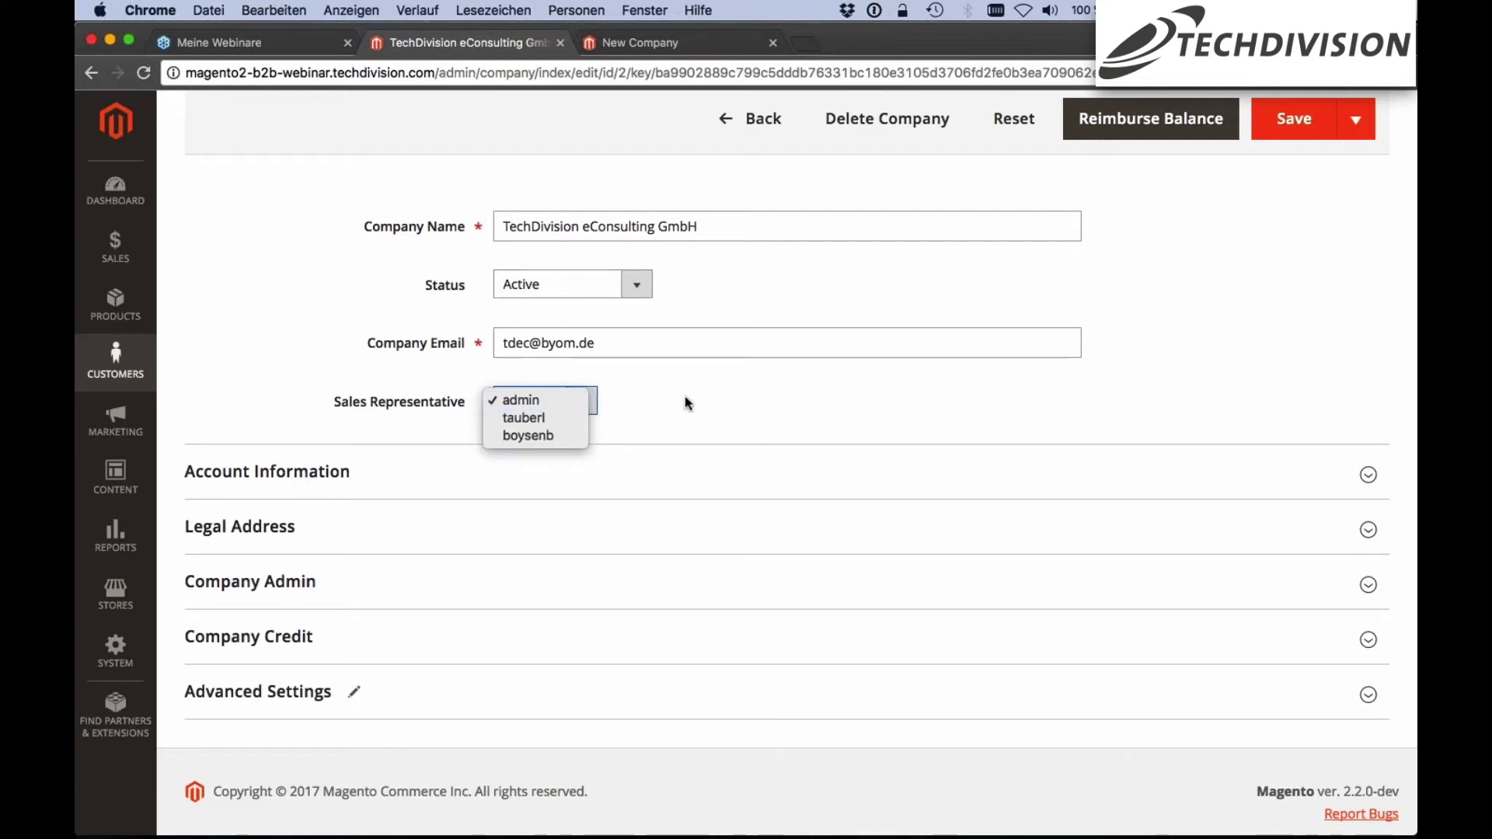
Keep admin as the sales representative and briefly review the Company Admin details
click(339, 423)
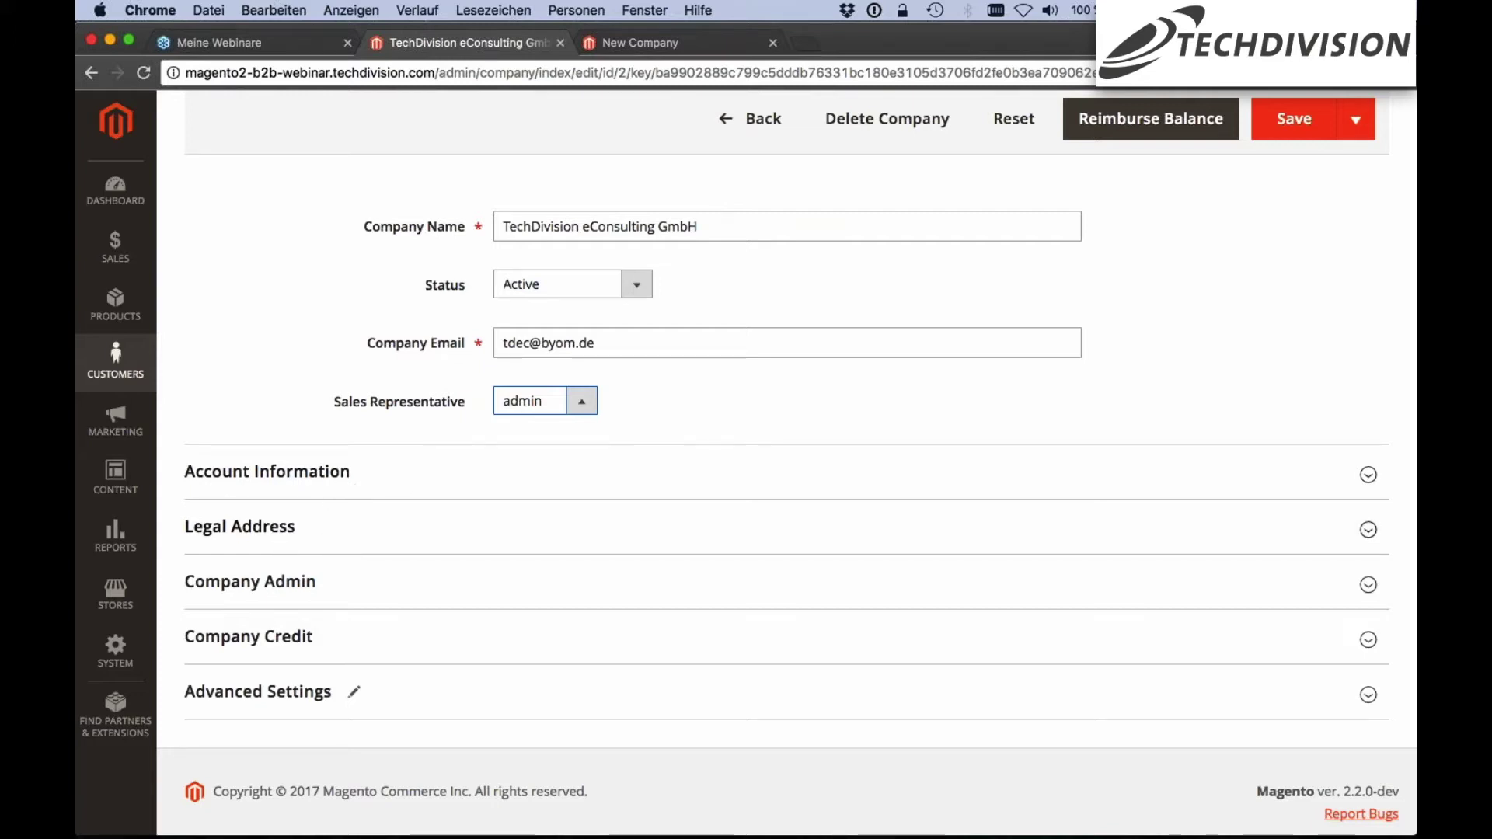
click(319, 584)
scroll(318, 584, down, 5)
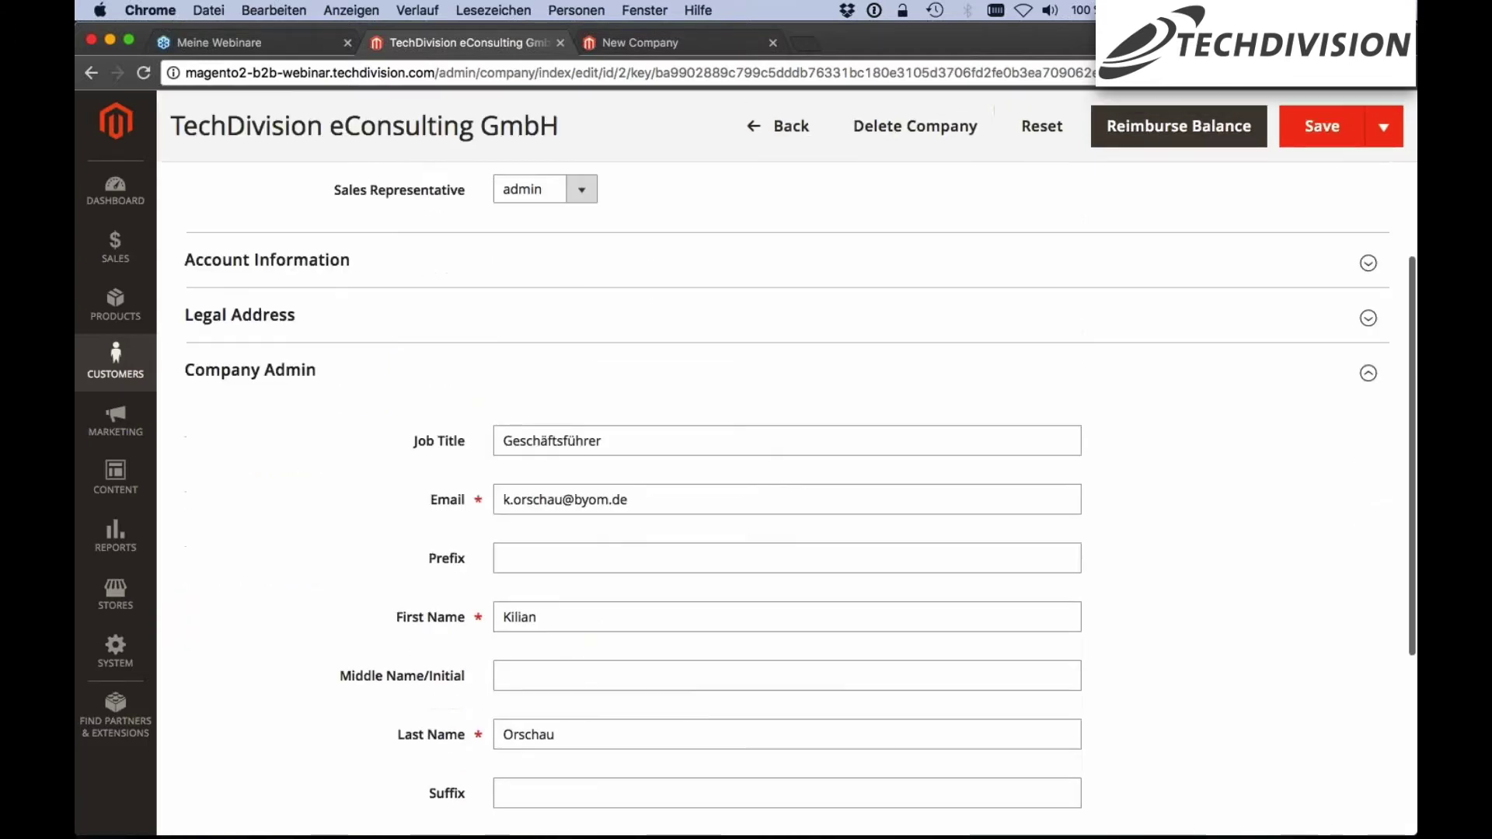
click(317, 221)
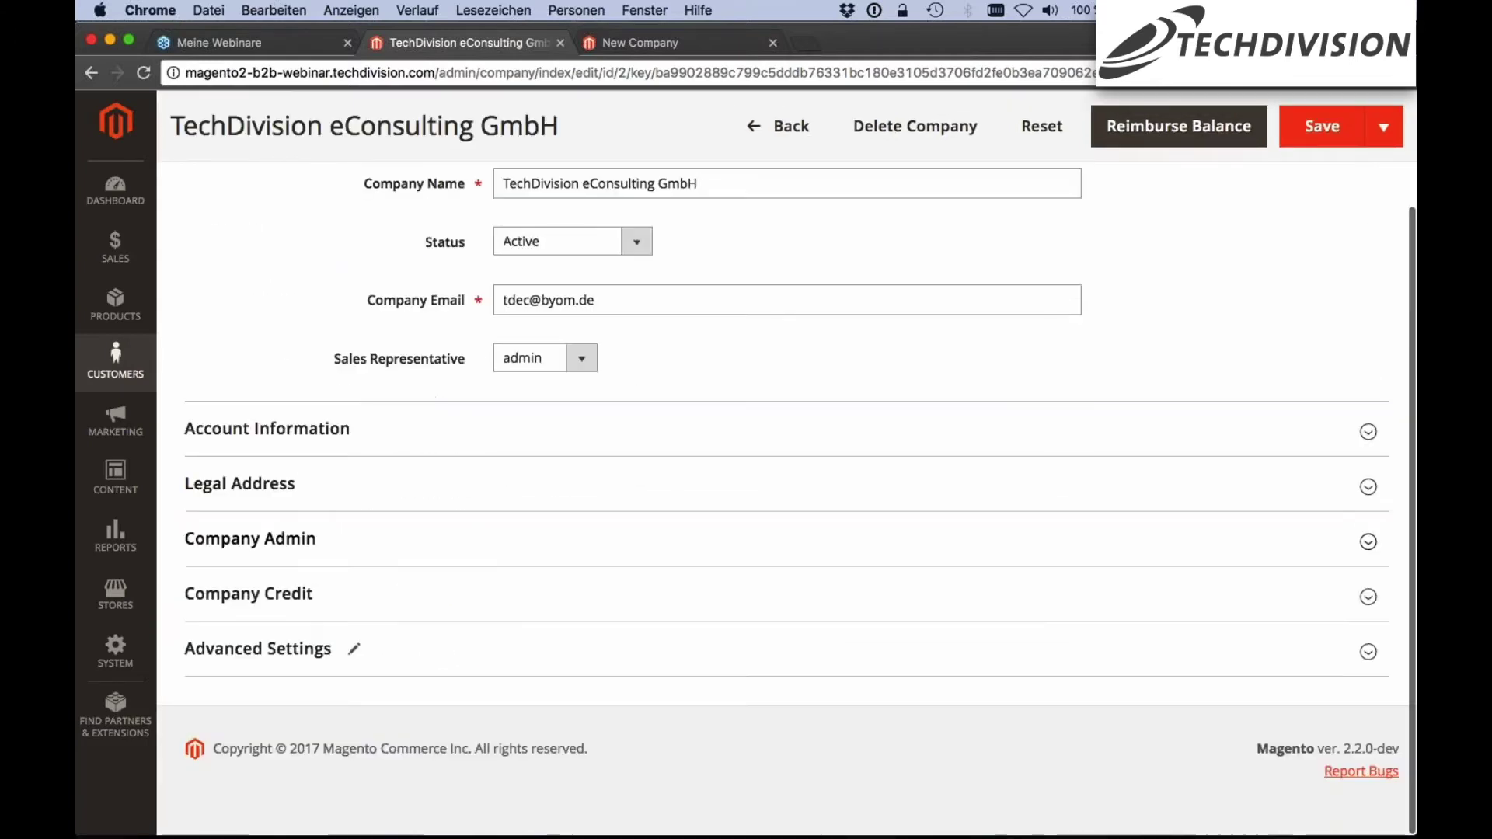
In Company Credit, keep Euro as currency and change the credit limit from 0 to 1000
click(356, 595)
scroll(355, 595, down, 4)
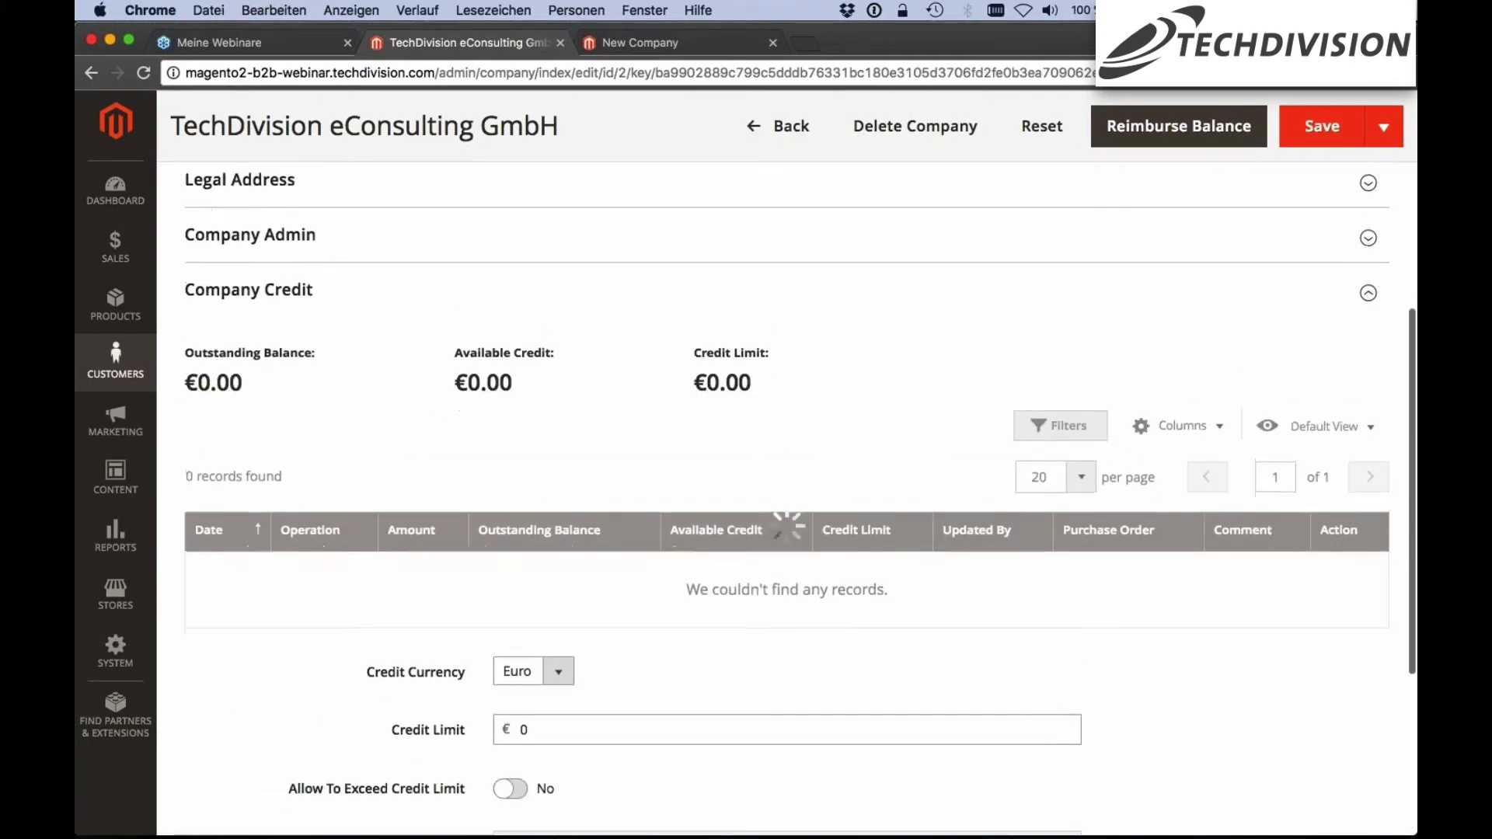
scroll(427, 367, down, 2)
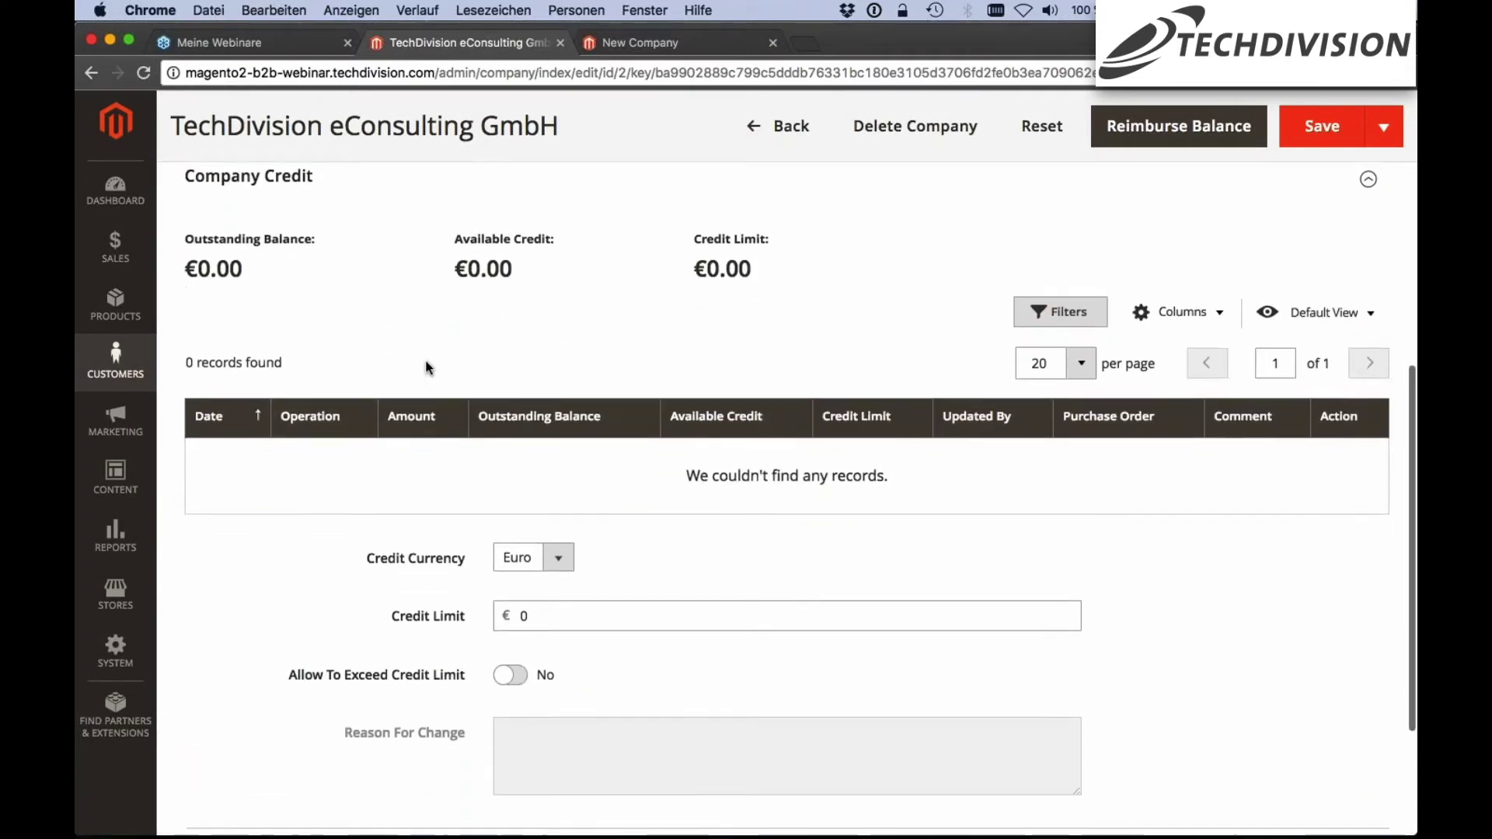
scroll(535, 354, down, 1)
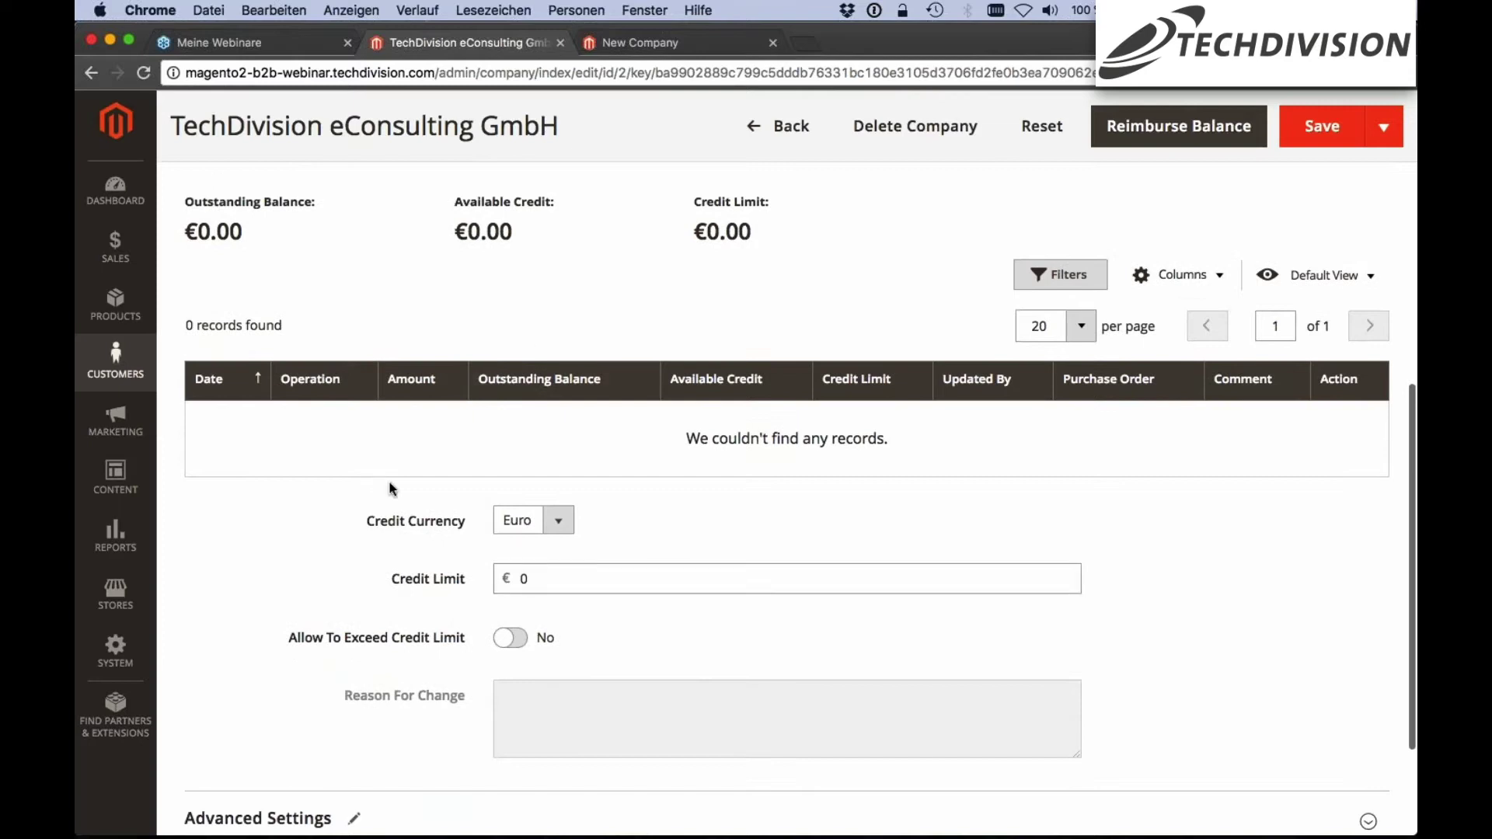
scroll(391, 488, down, 1)
click(533, 513)
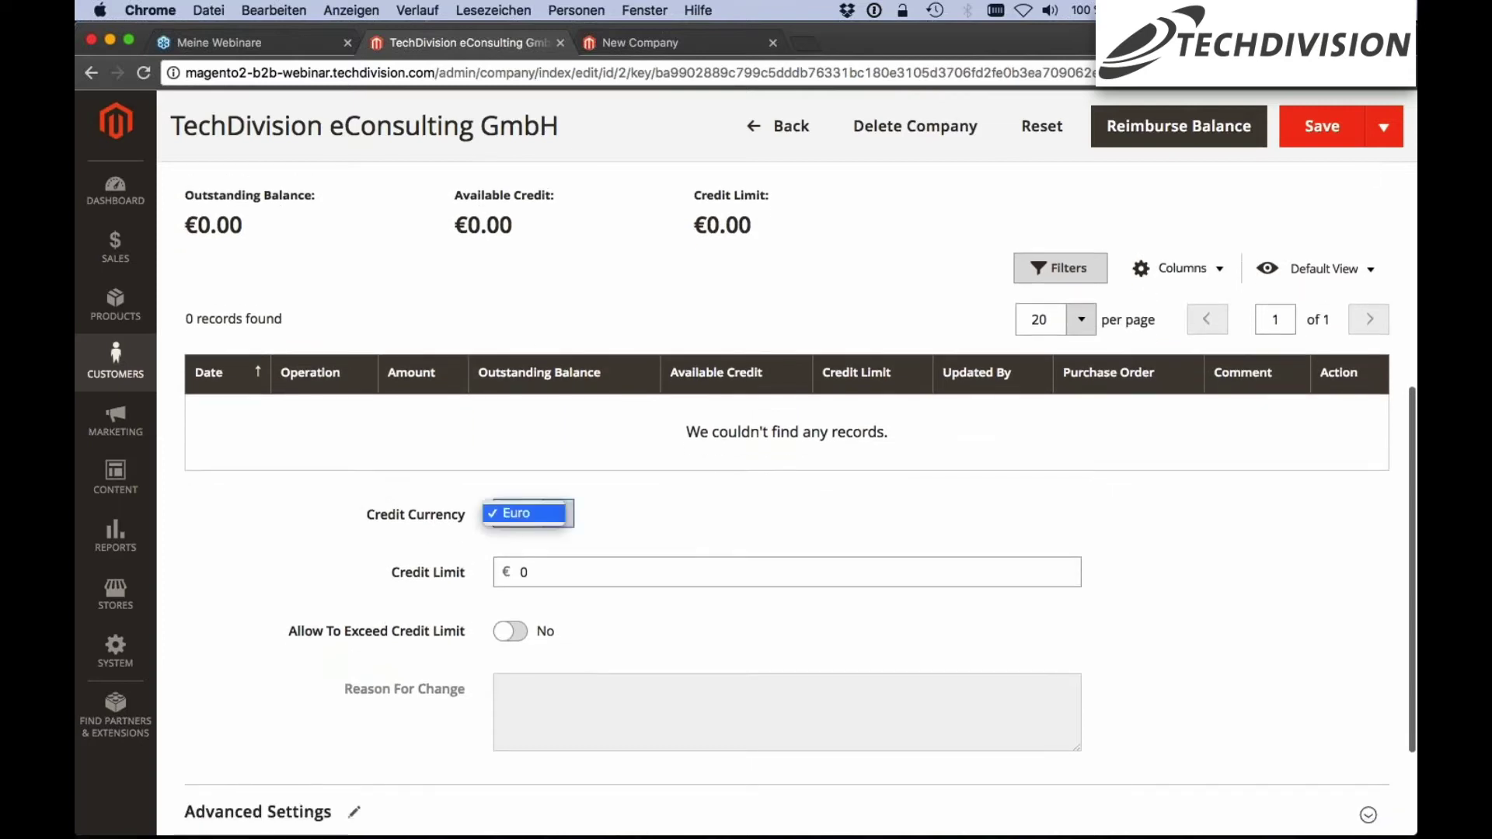
click(516, 513)
click(557, 573)
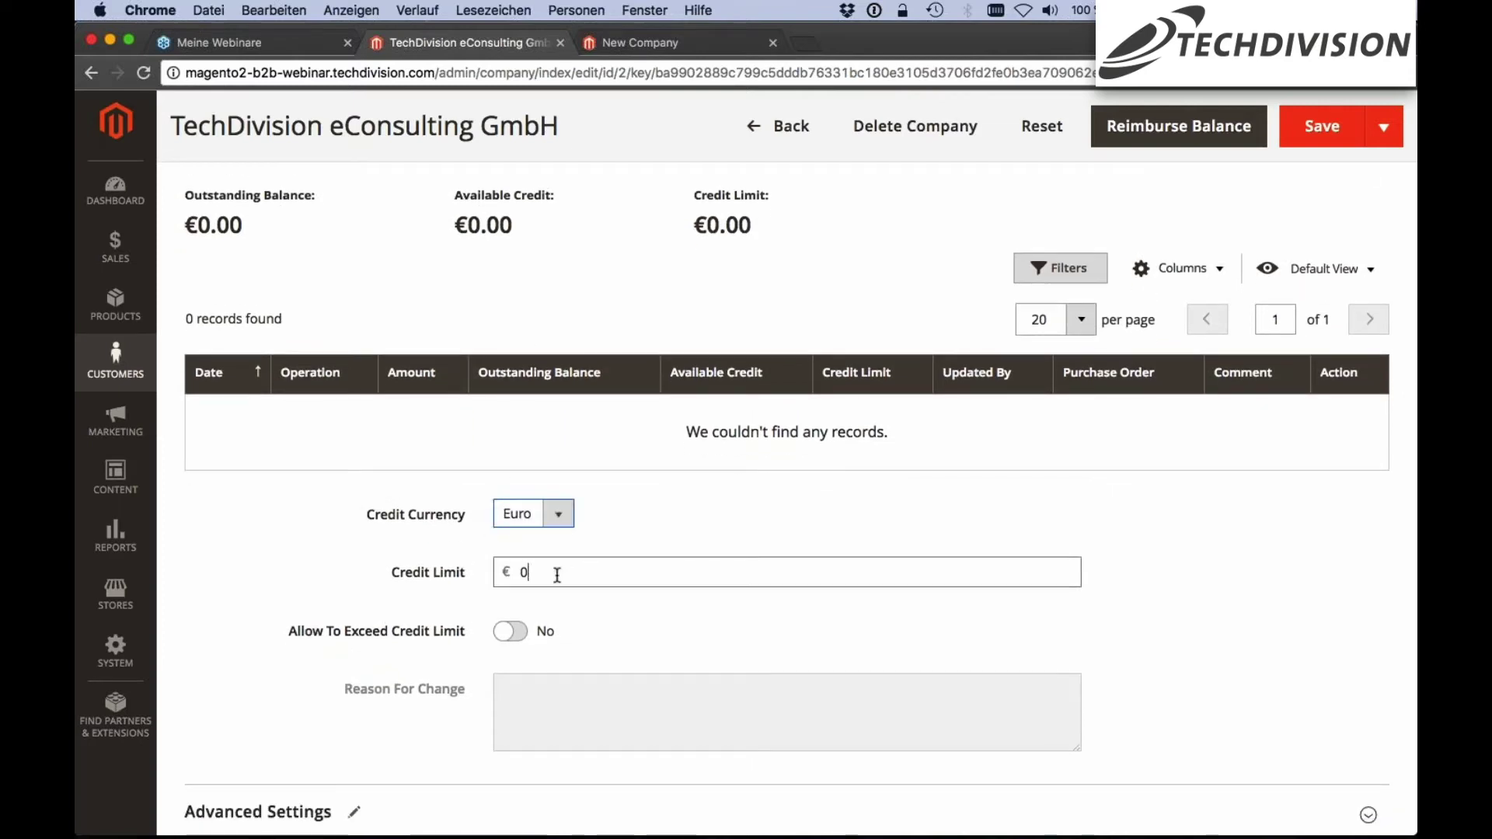
key(BackSpace)
text(1000)
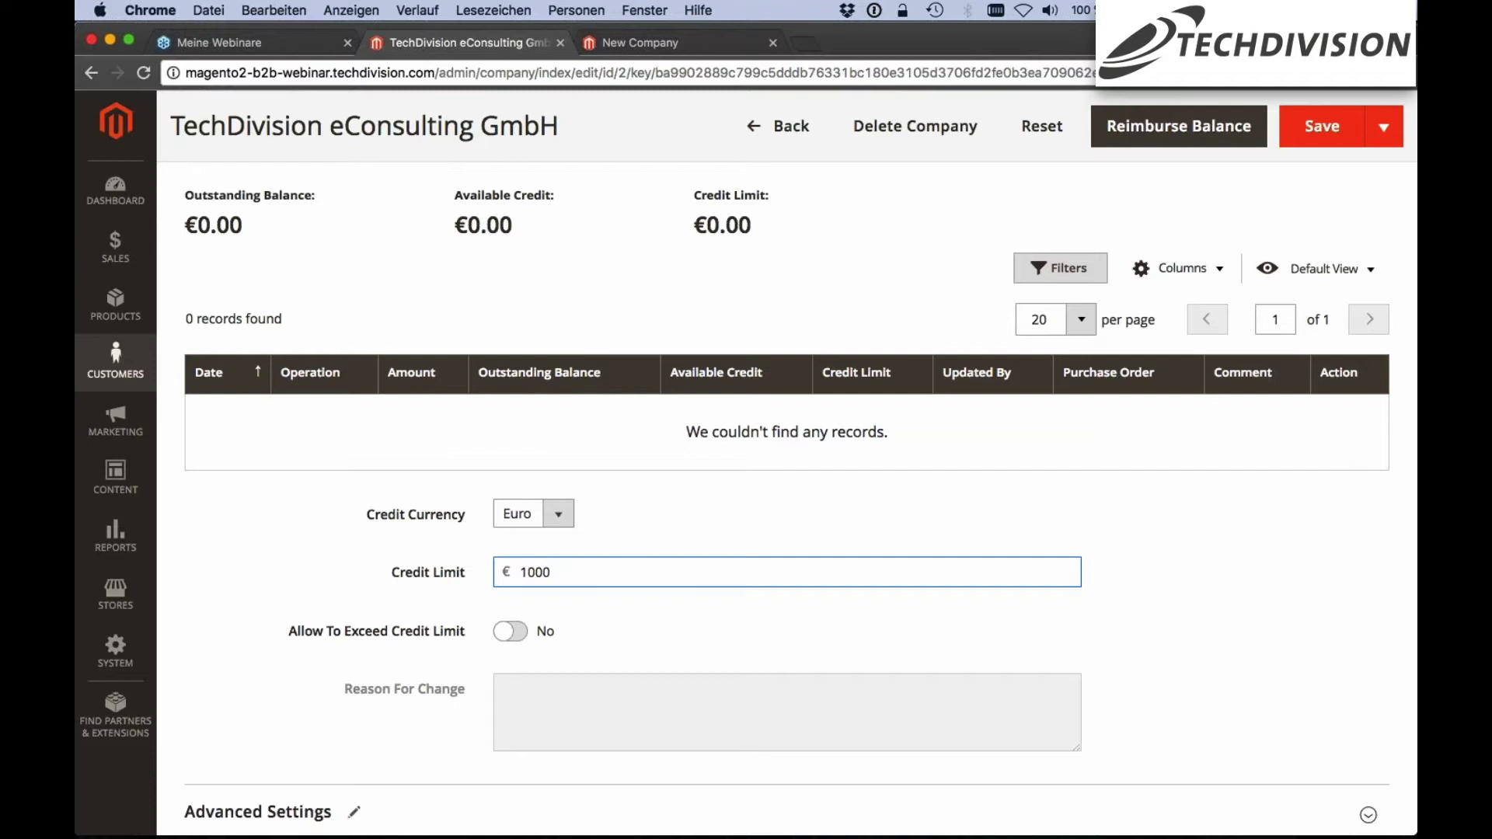
drag(520, 570, 551, 568)
scroll(374, 558, down, 1)
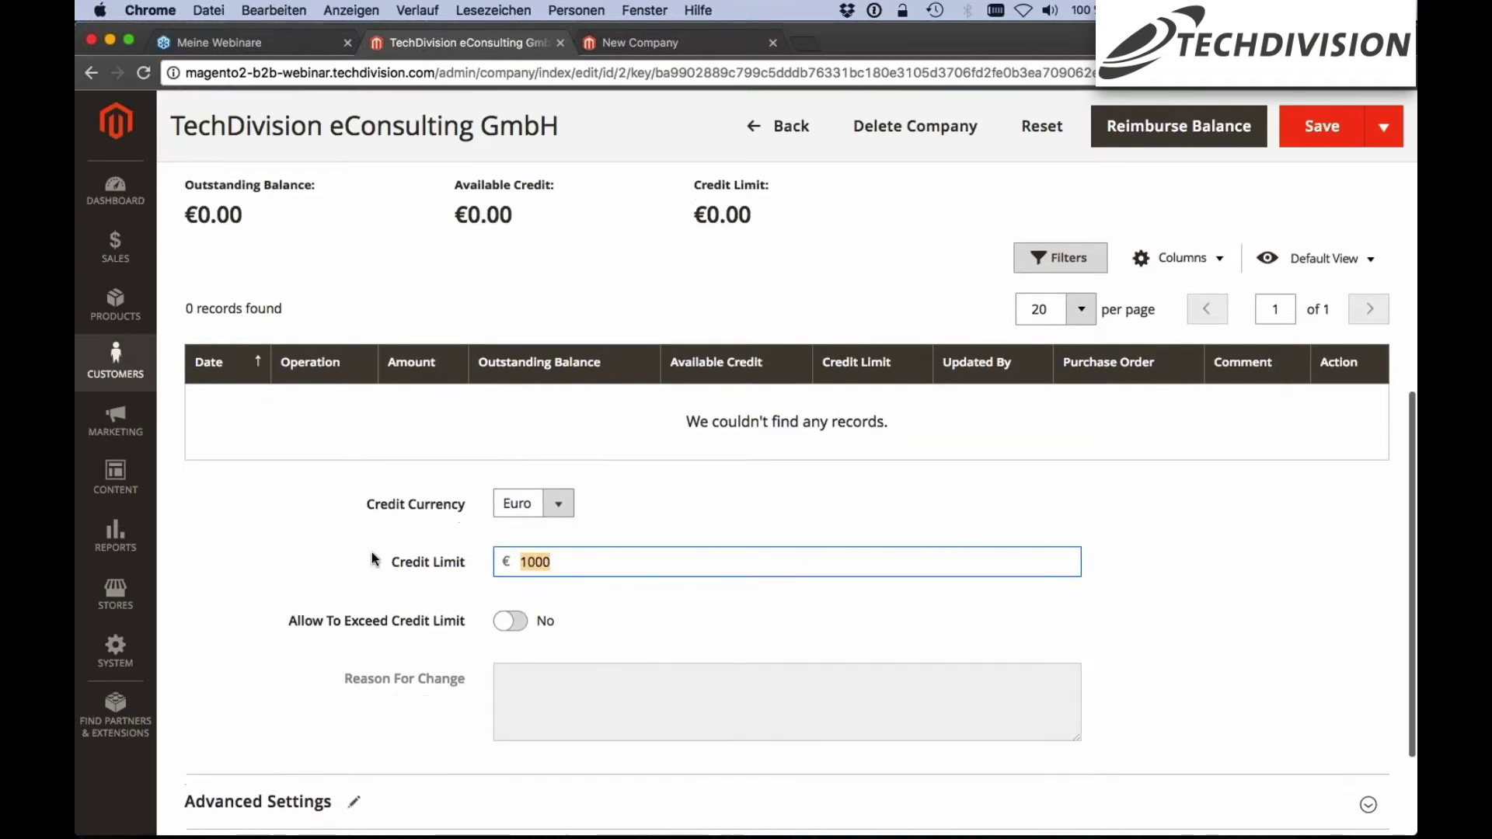
scroll(374, 559, down, 1)
Finish editing the company's credit limit value and scroll down the company form
click(346, 556)
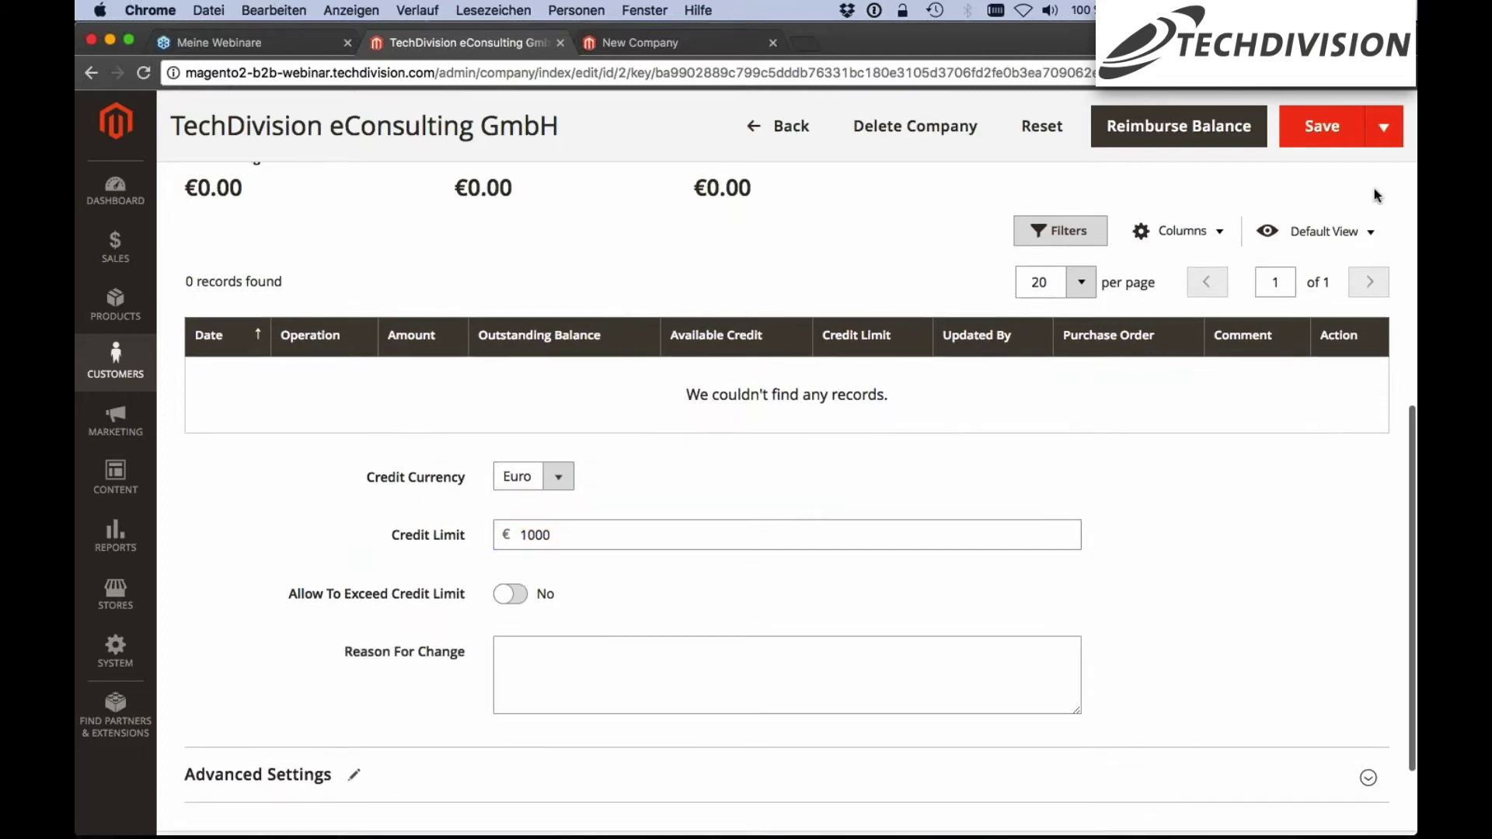
scroll(346, 556, down, 1)
scroll(366, 528, down, 2)
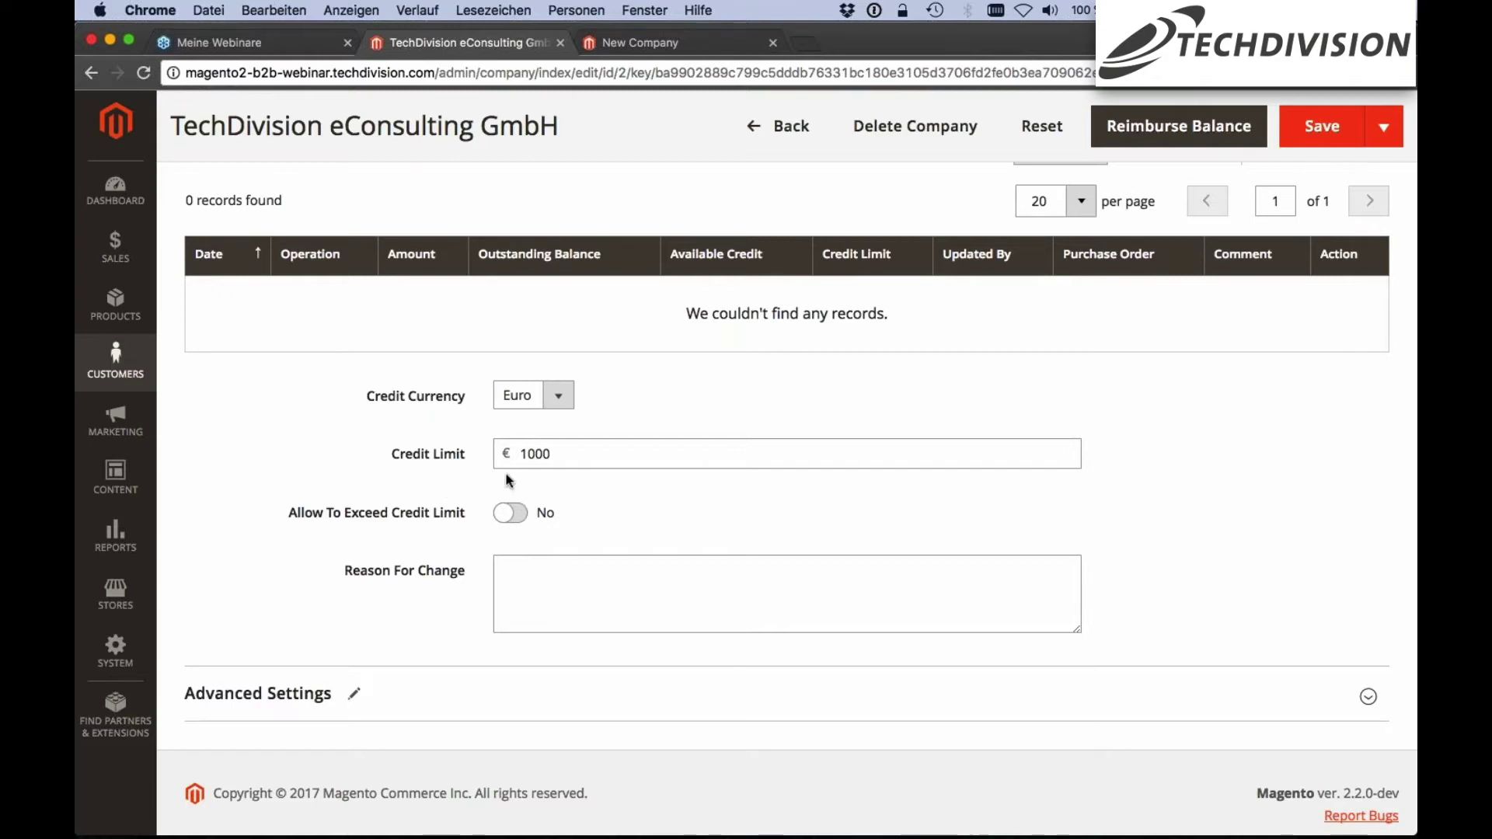
click(561, 454)
scroll(560, 454, down, 1)
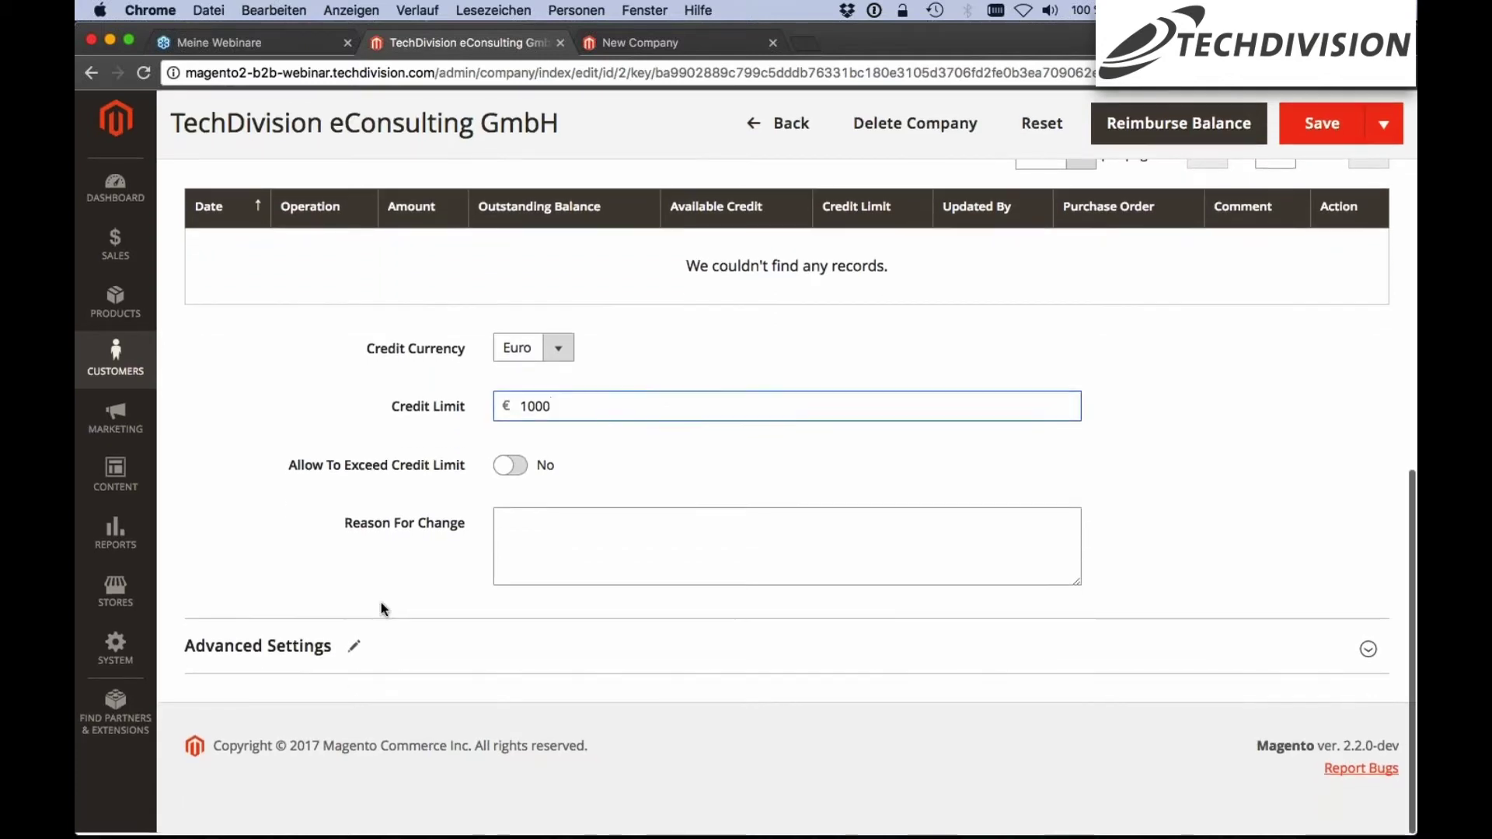
Expand Advanced Settings and check the Customer Group options, leaving General selected
click(372, 670)
scroll(786, 498, down, 3)
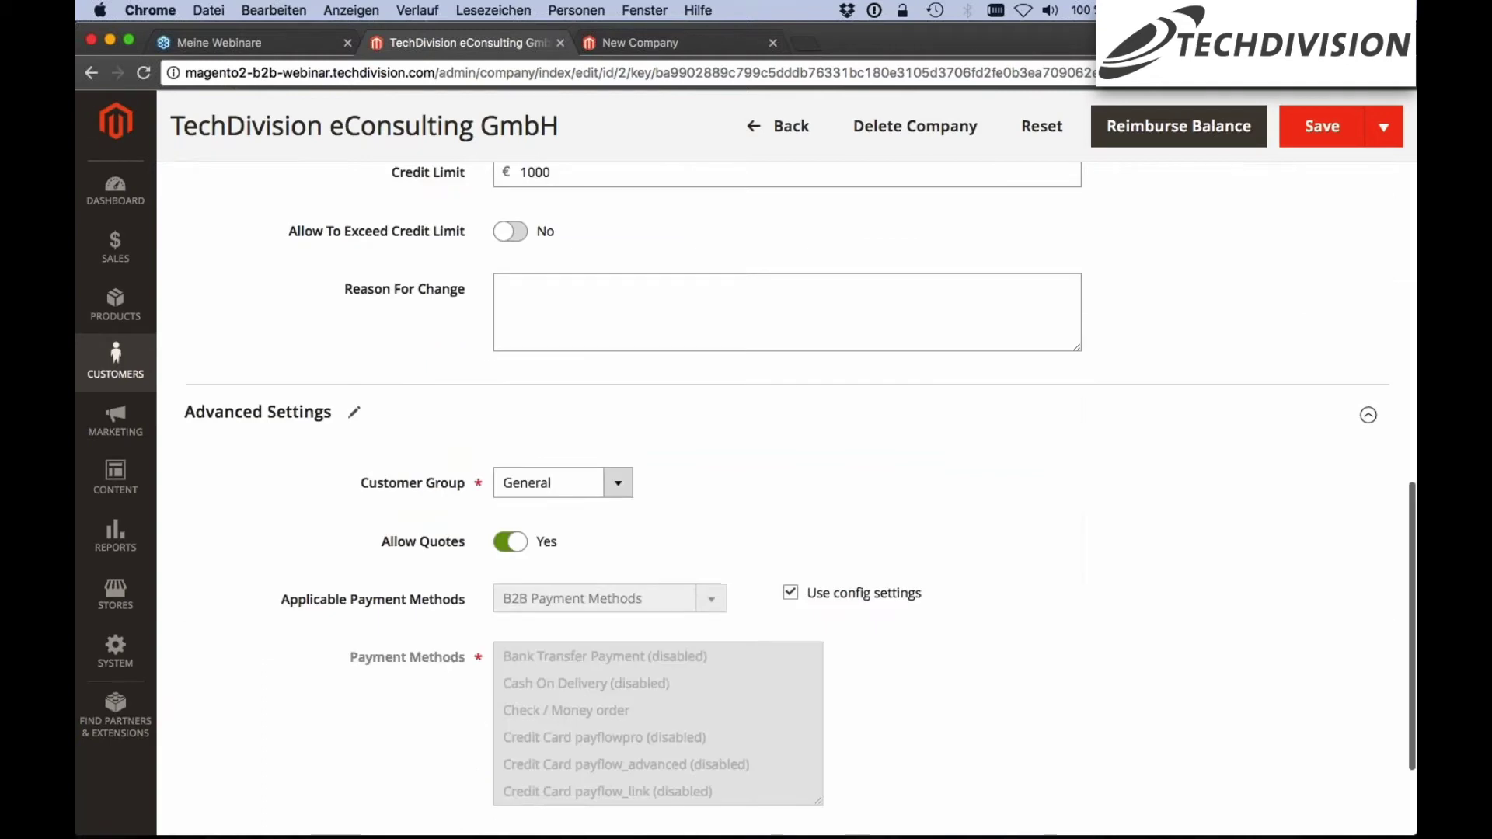
scroll(583, 283, down, 3)
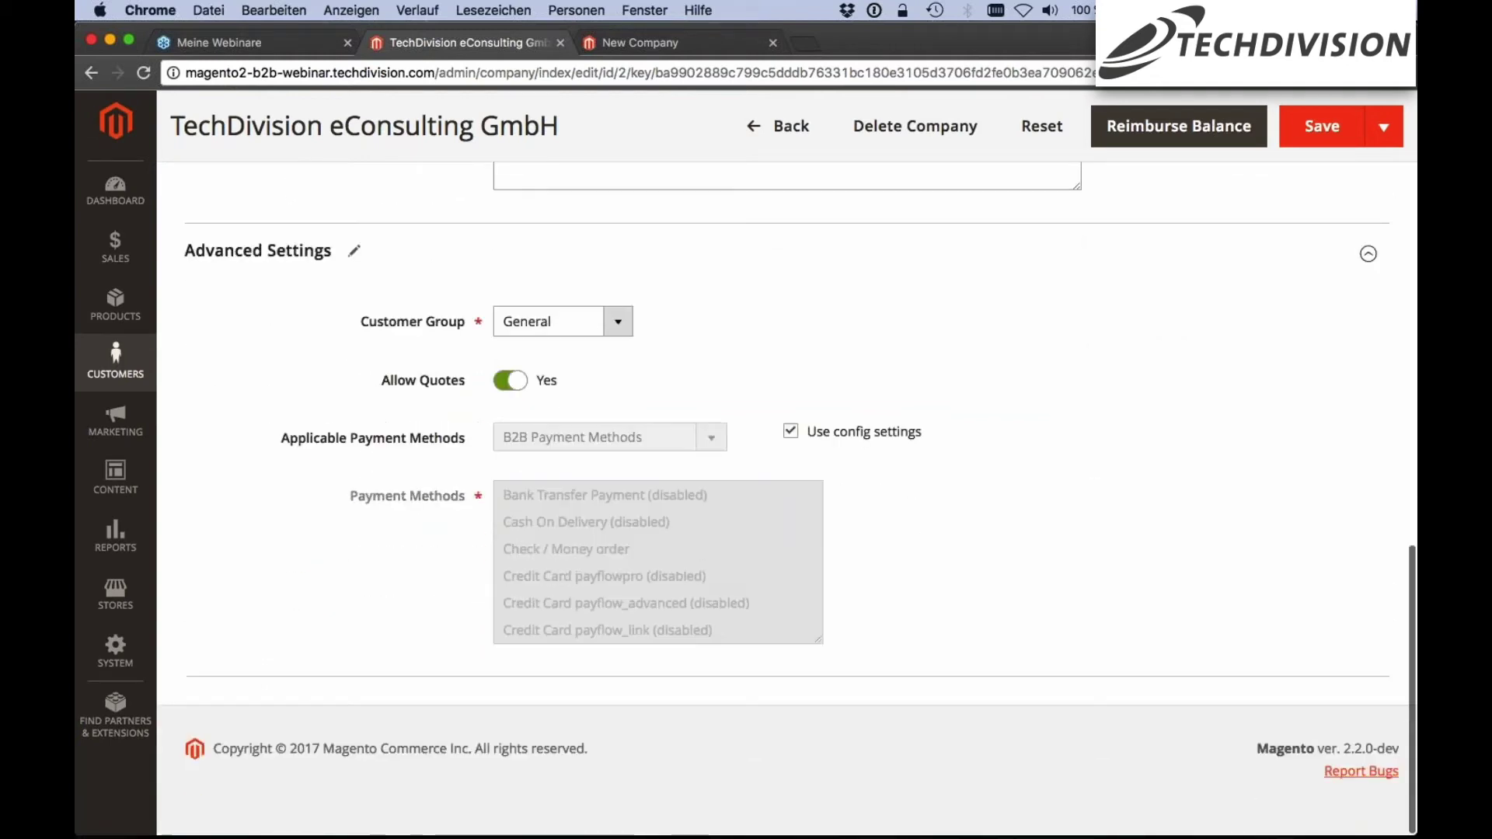
click(611, 321)
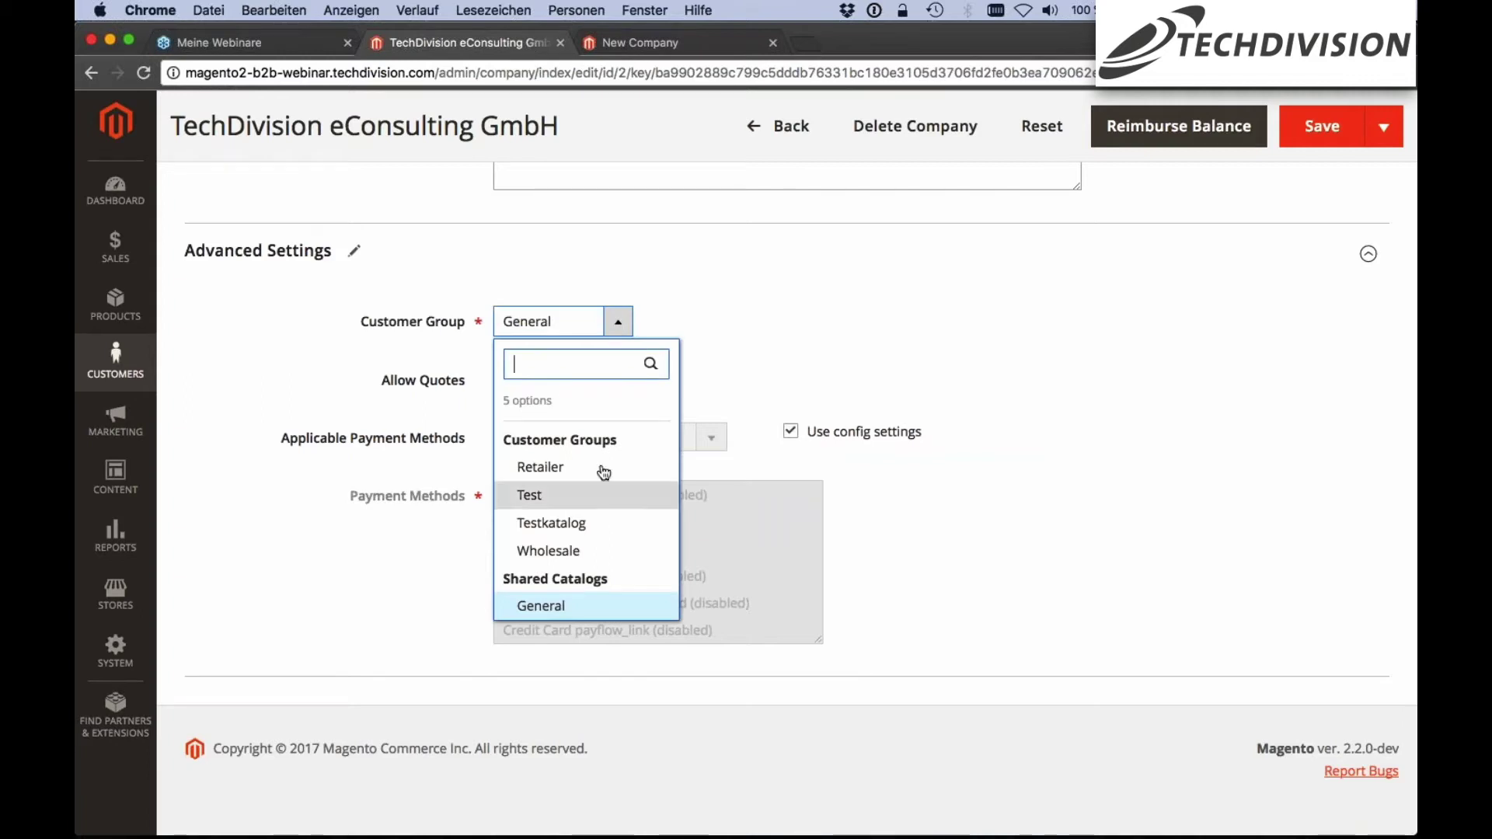
scroll(603, 469, down, 1)
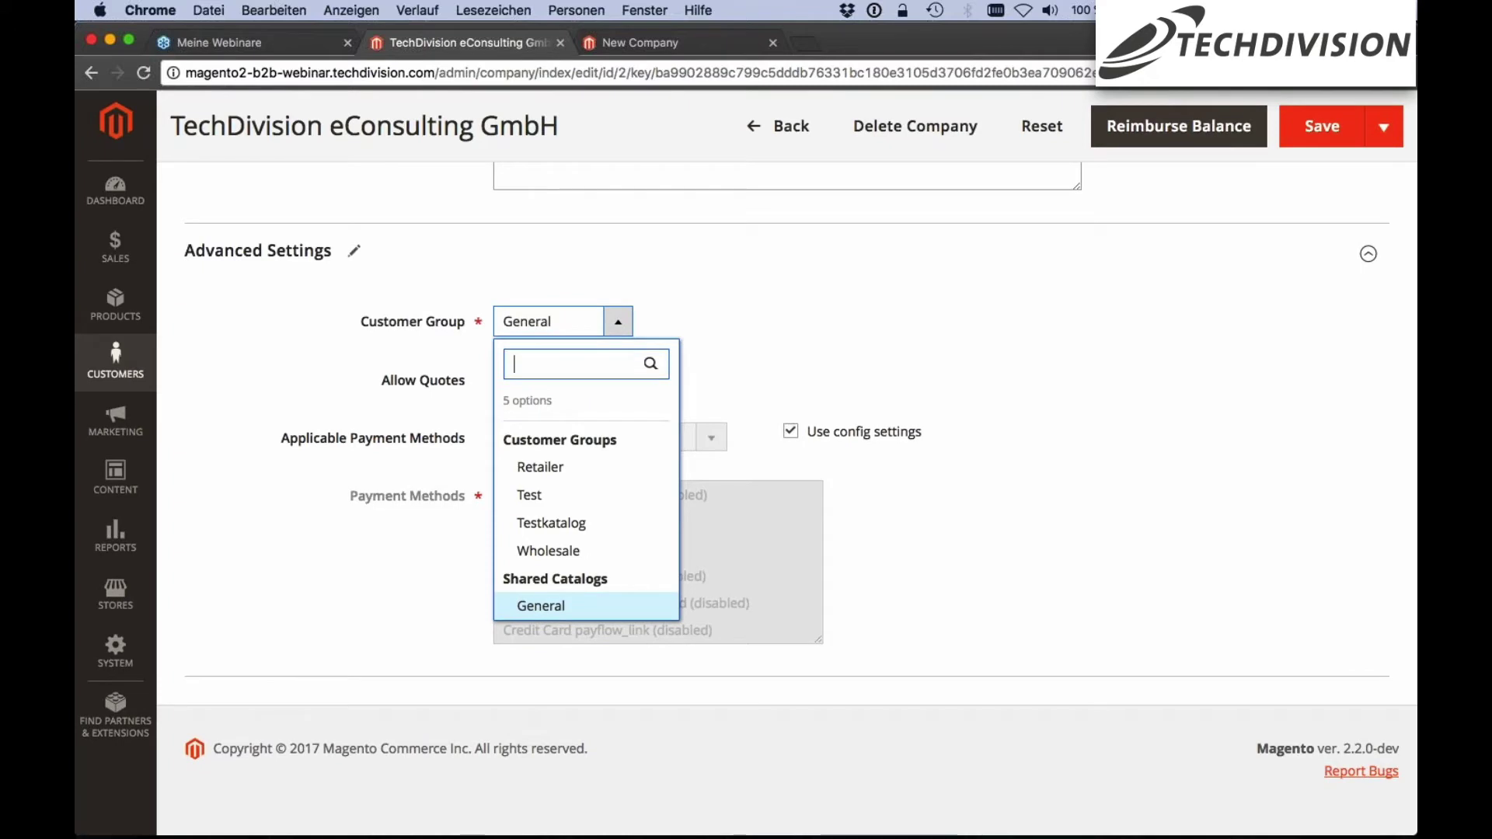
click(727, 346)
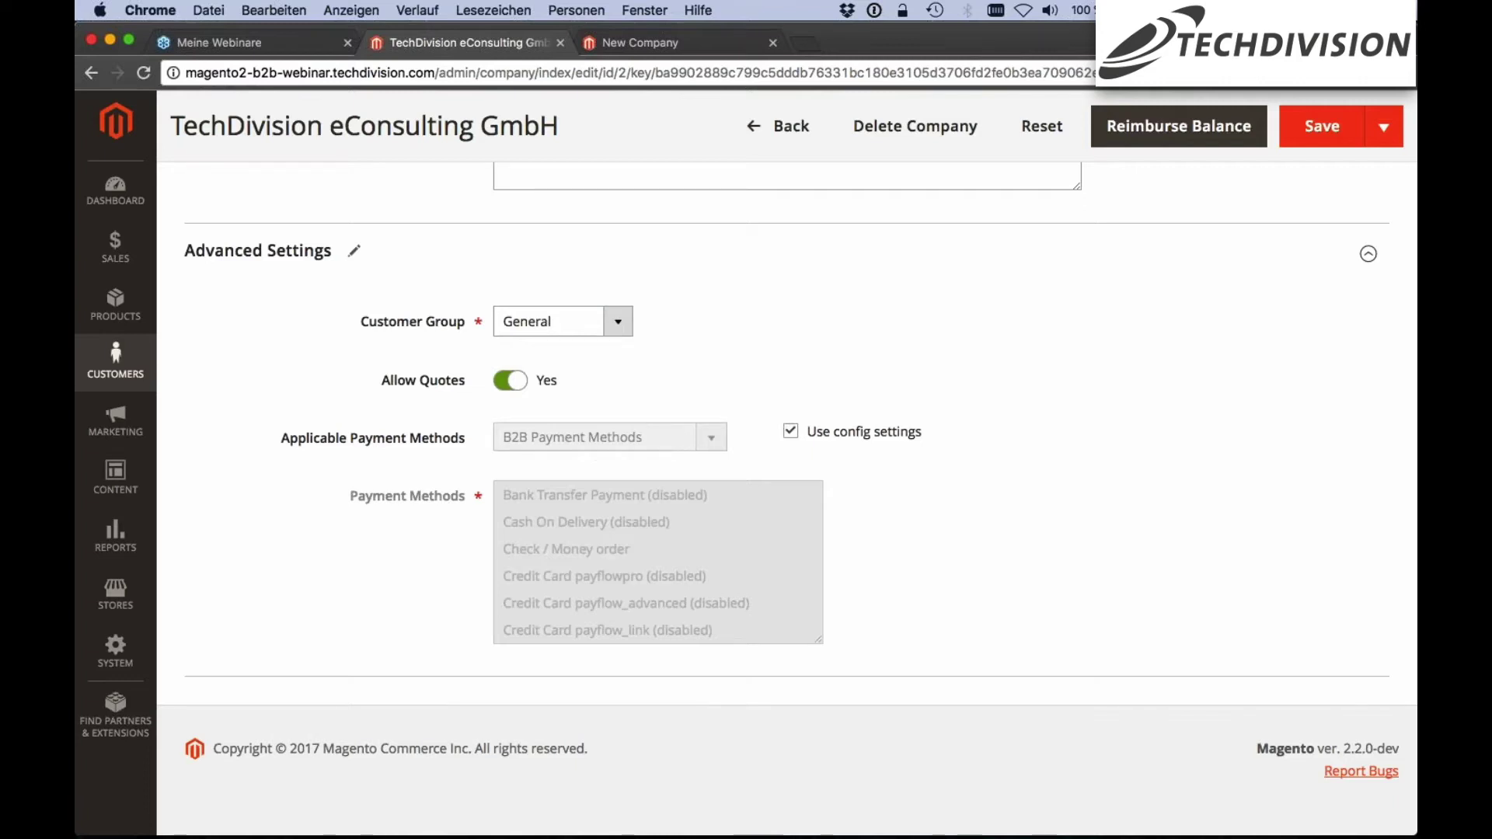
scroll(716, 466, down, 1)
Reload the storefront and sign in with the customer's e-mail and password
click(630, 45)
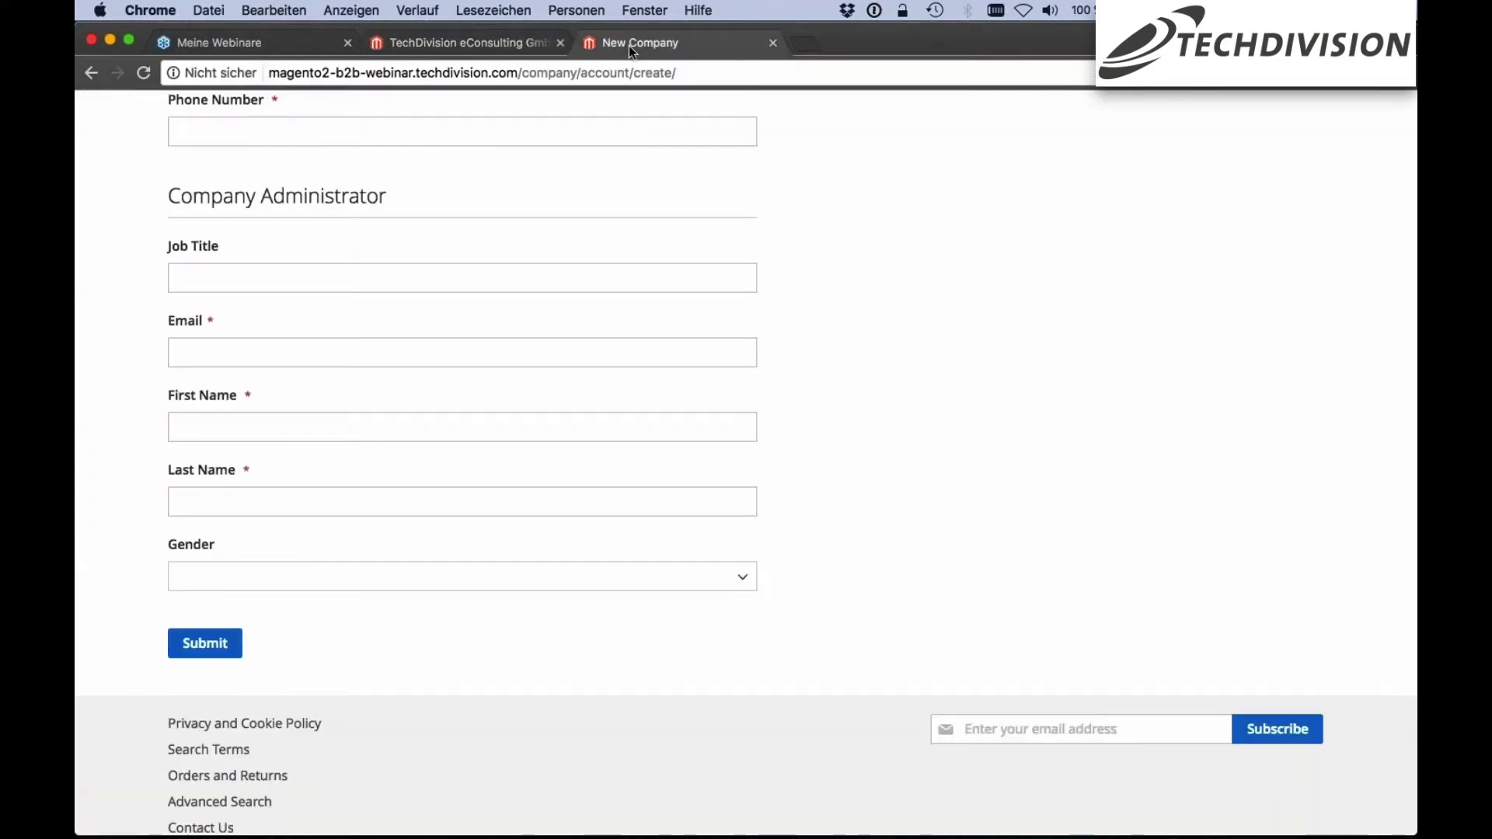
key(super+r)
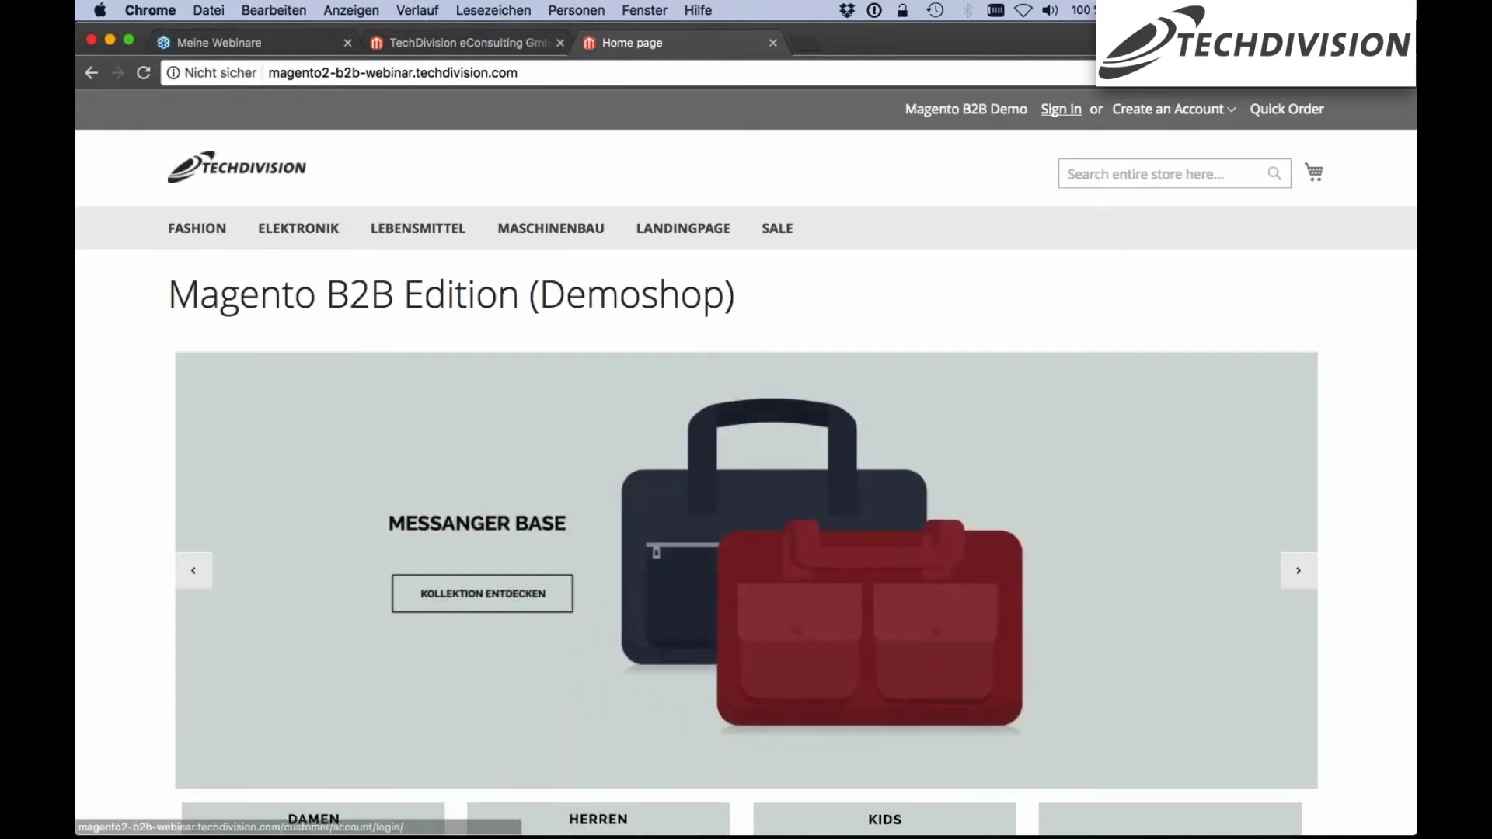
click(1060, 109)
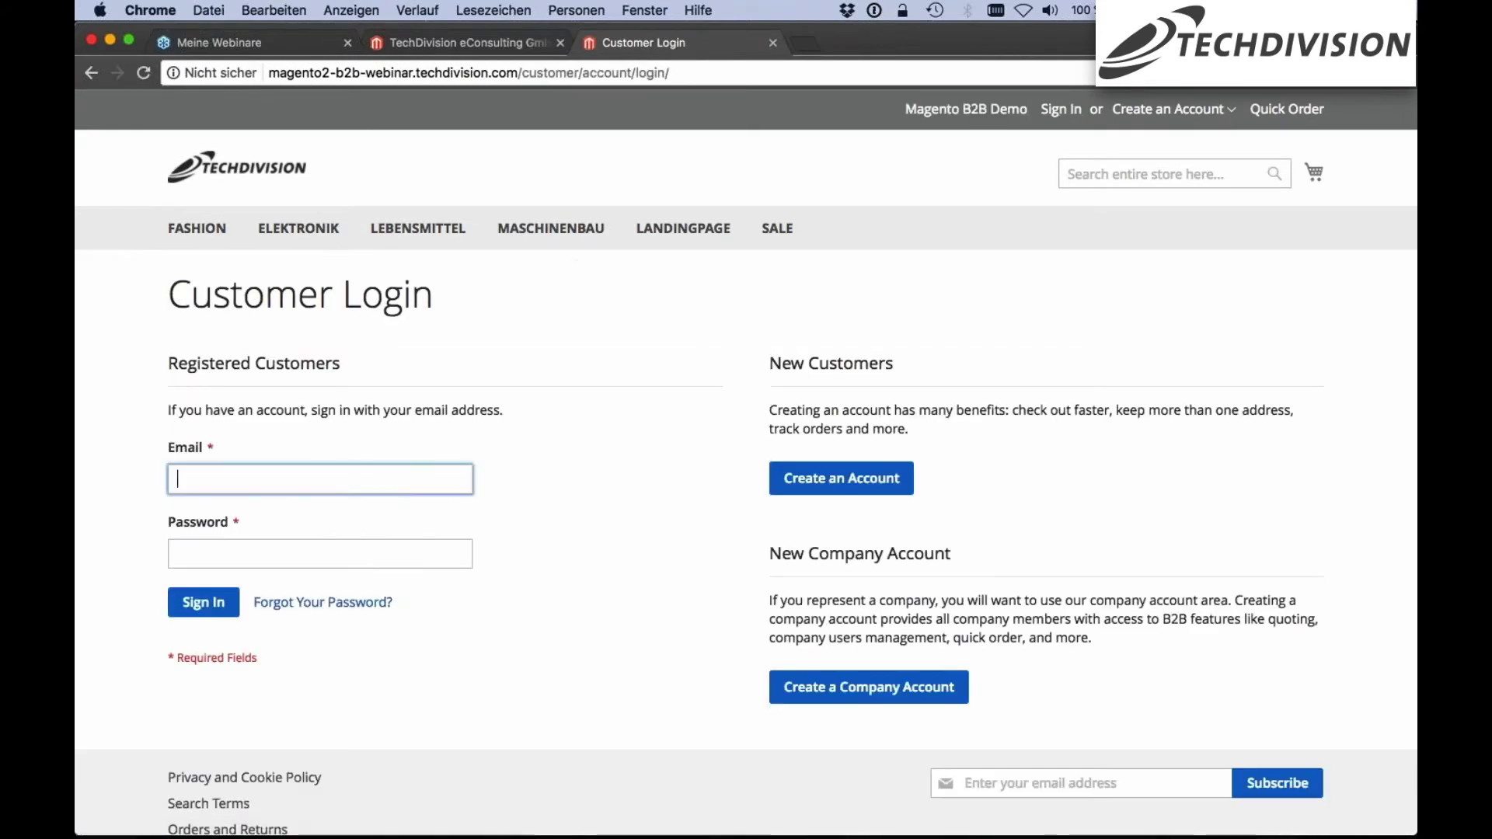
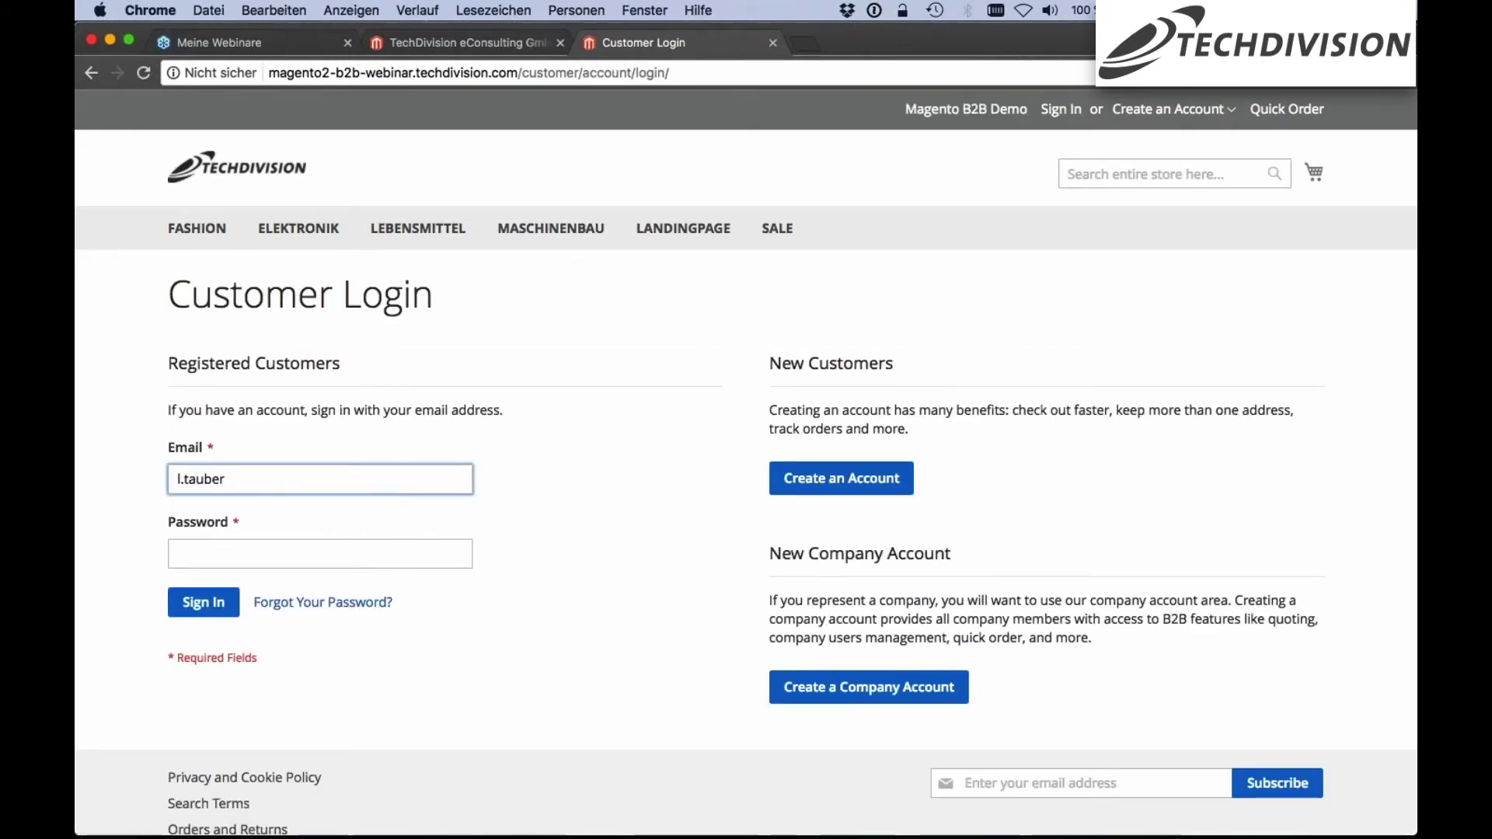
key(Tab)
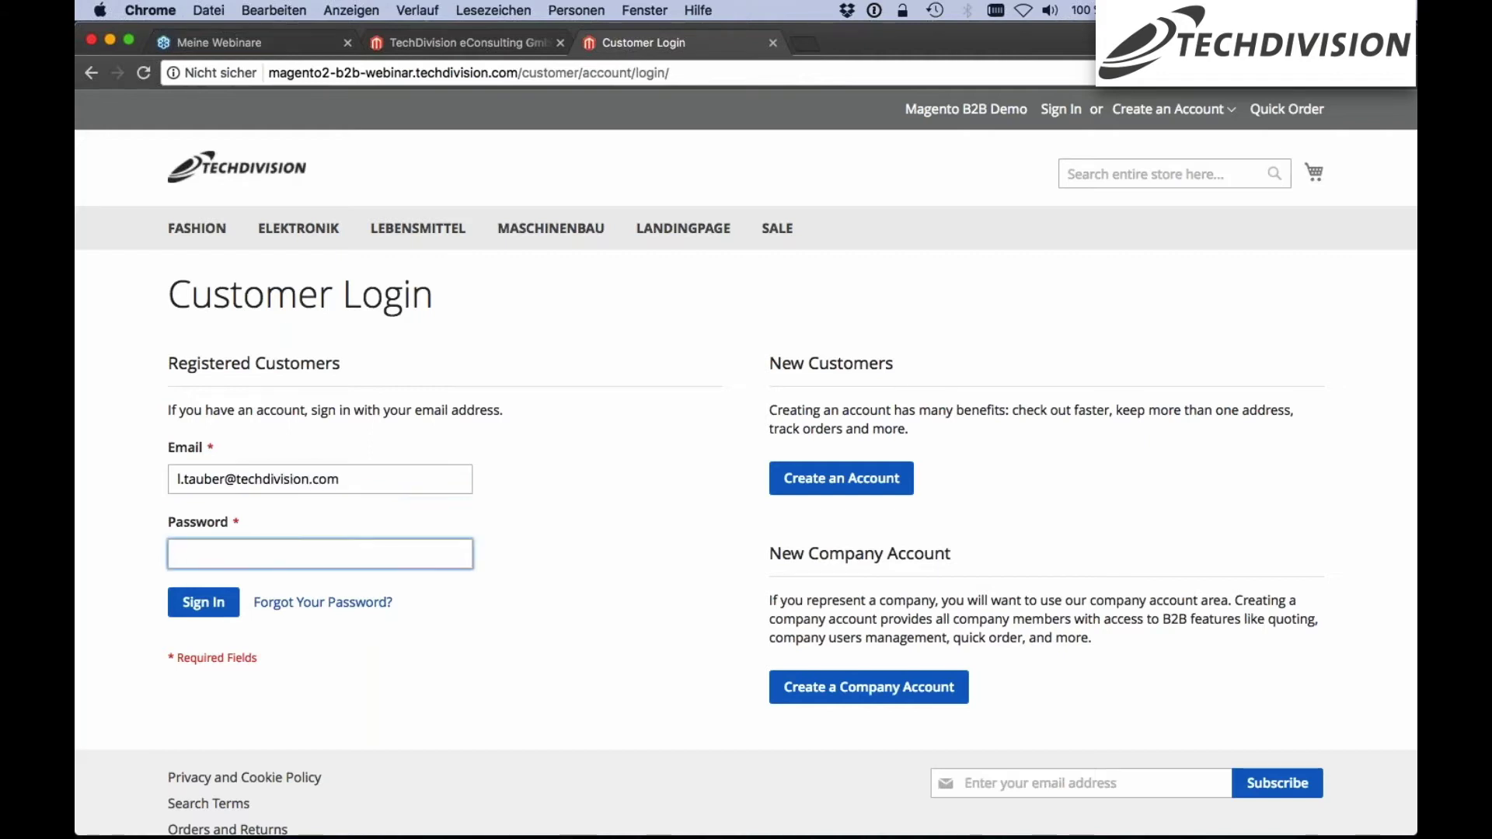
text(***)
key(Return)
click(804, 323)
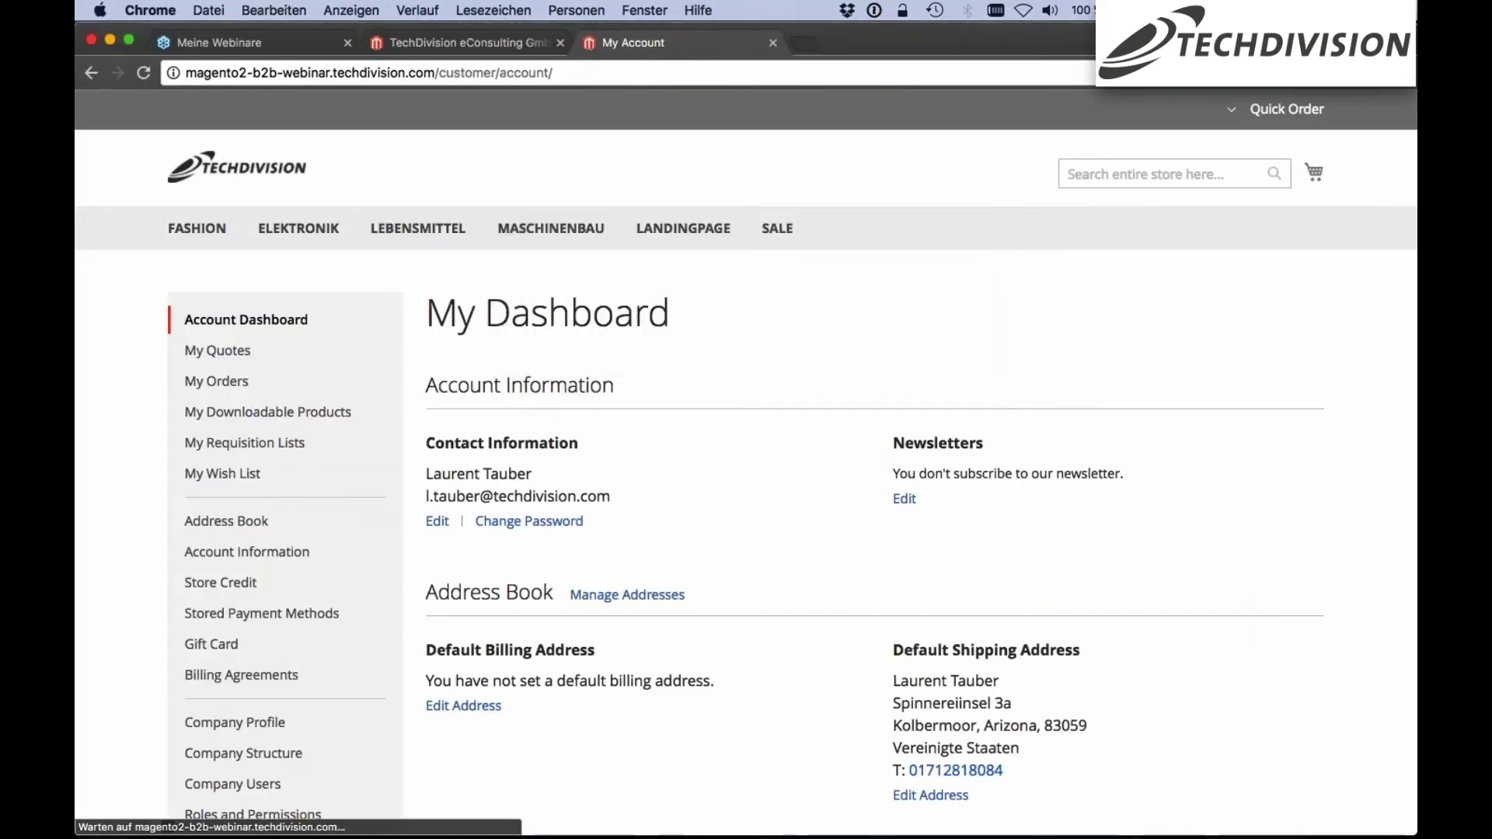
Review My Dashboard's contact information, address book and two recent orders
scroll(288, 356, down, 2)
scroll(289, 356, down, 2)
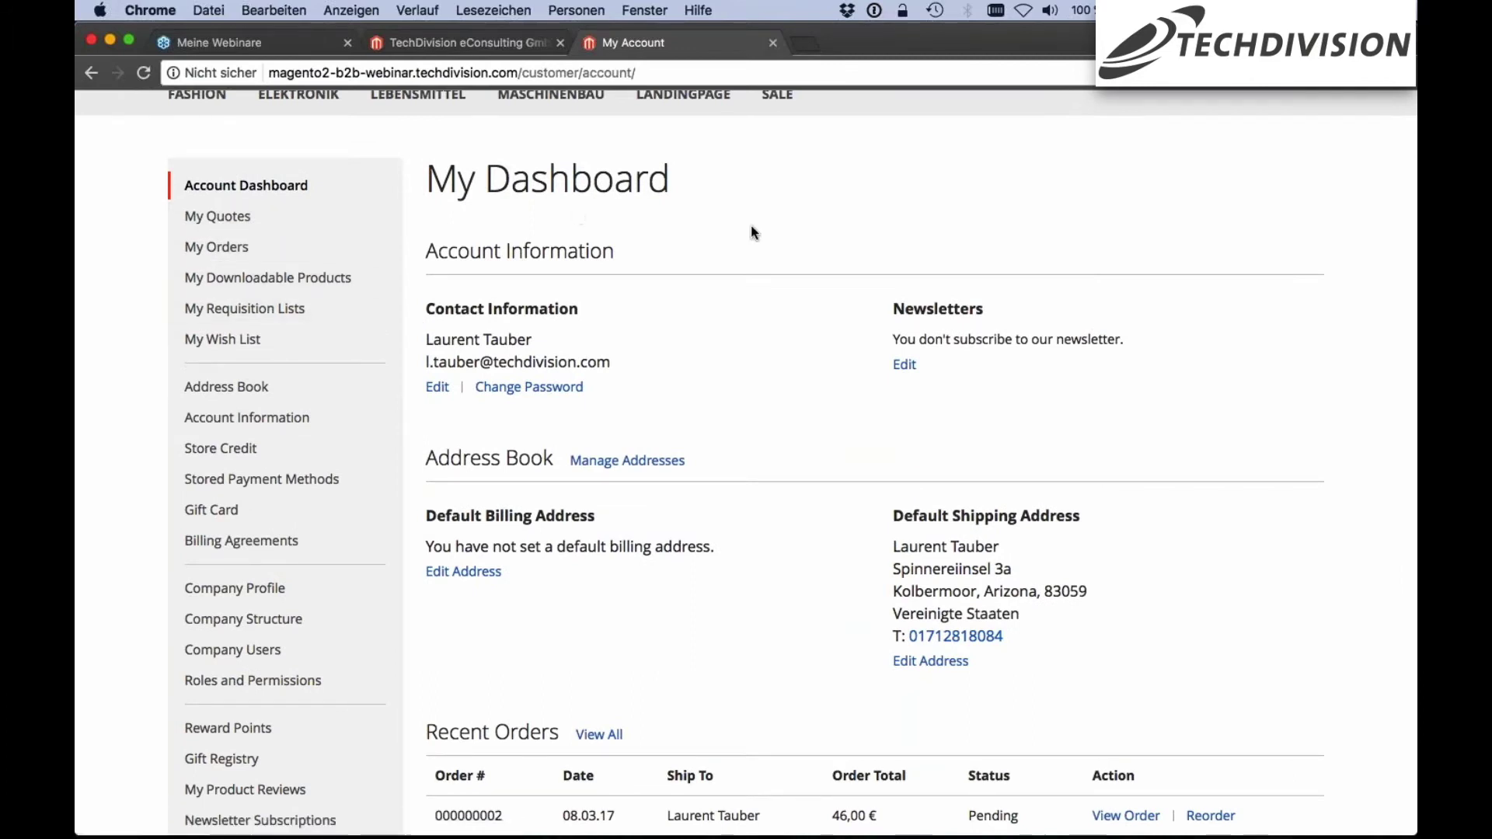
scroll(713, 233, up, 1)
scroll(713, 233, up, 3)
scroll(713, 233, down, 2)
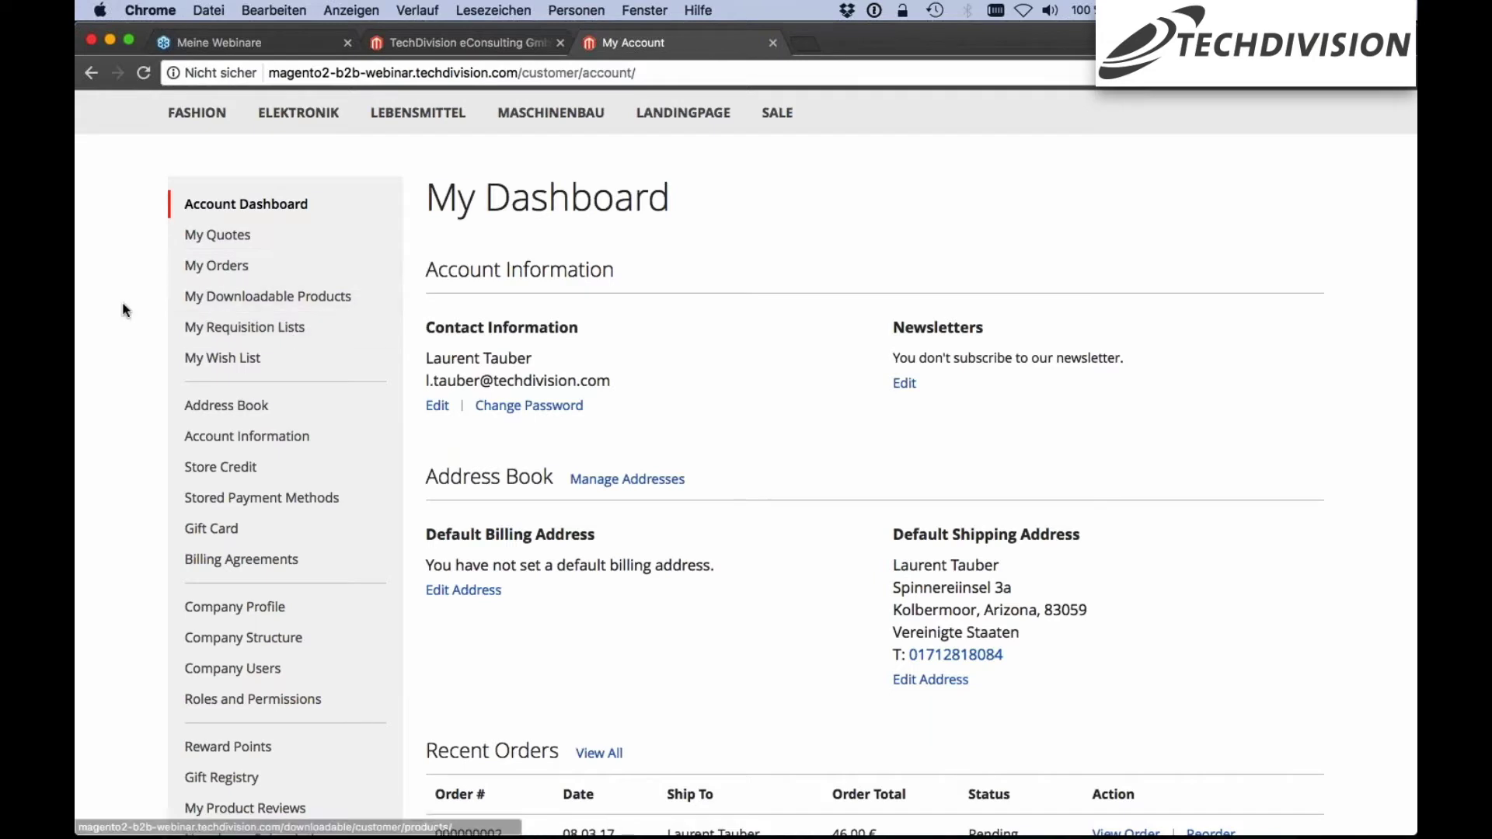
scroll(123, 308, down, 1)
scroll(123, 310, down, 5)
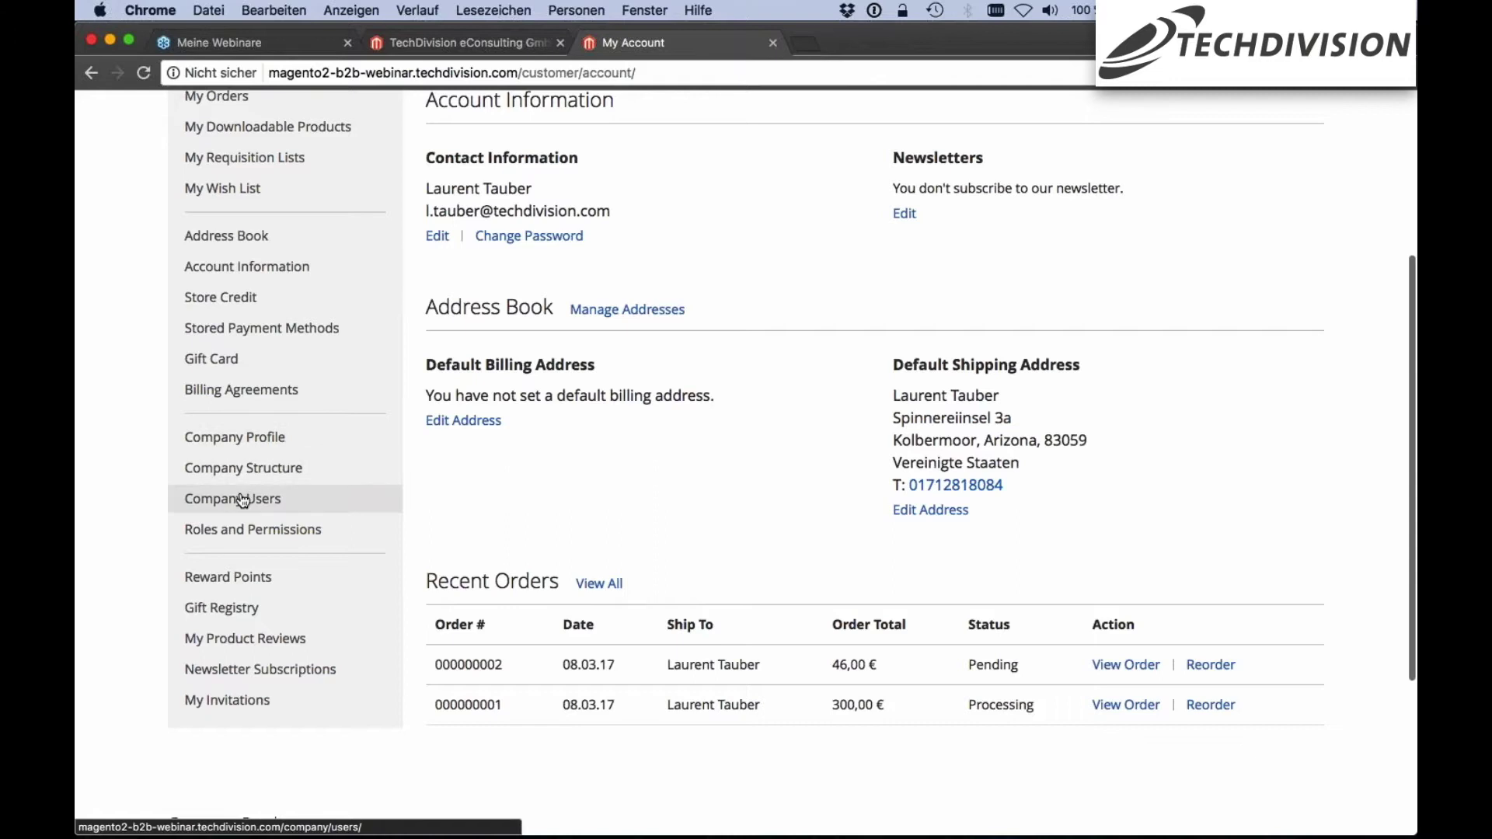
Open Company Profile and review account information, legal address, contacts and payment methods
click(220, 440)
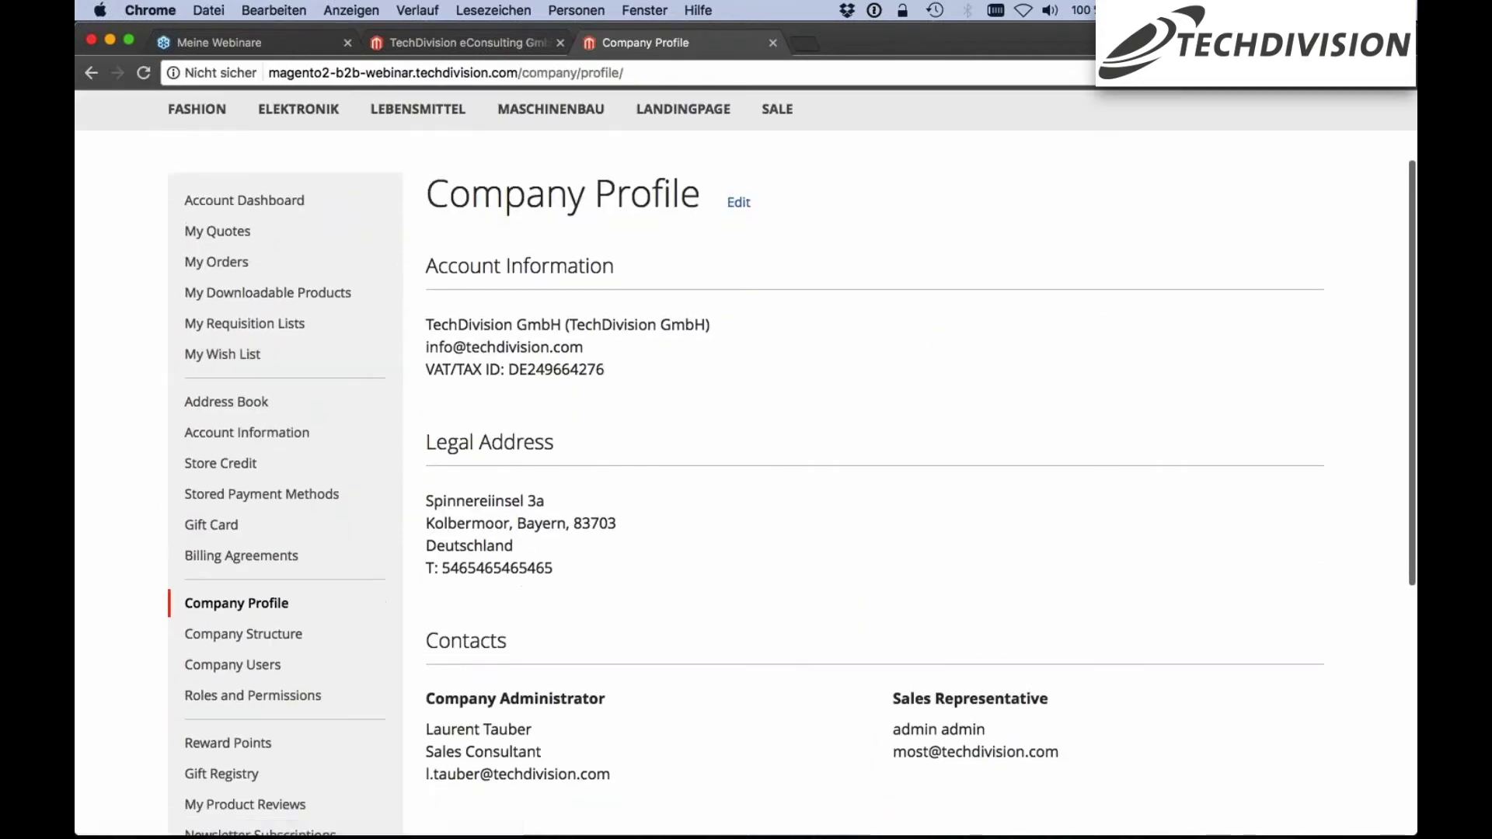
scroll(793, 388, up, 2)
scroll(653, 197, down, 3)
scroll(526, 302, down, 3)
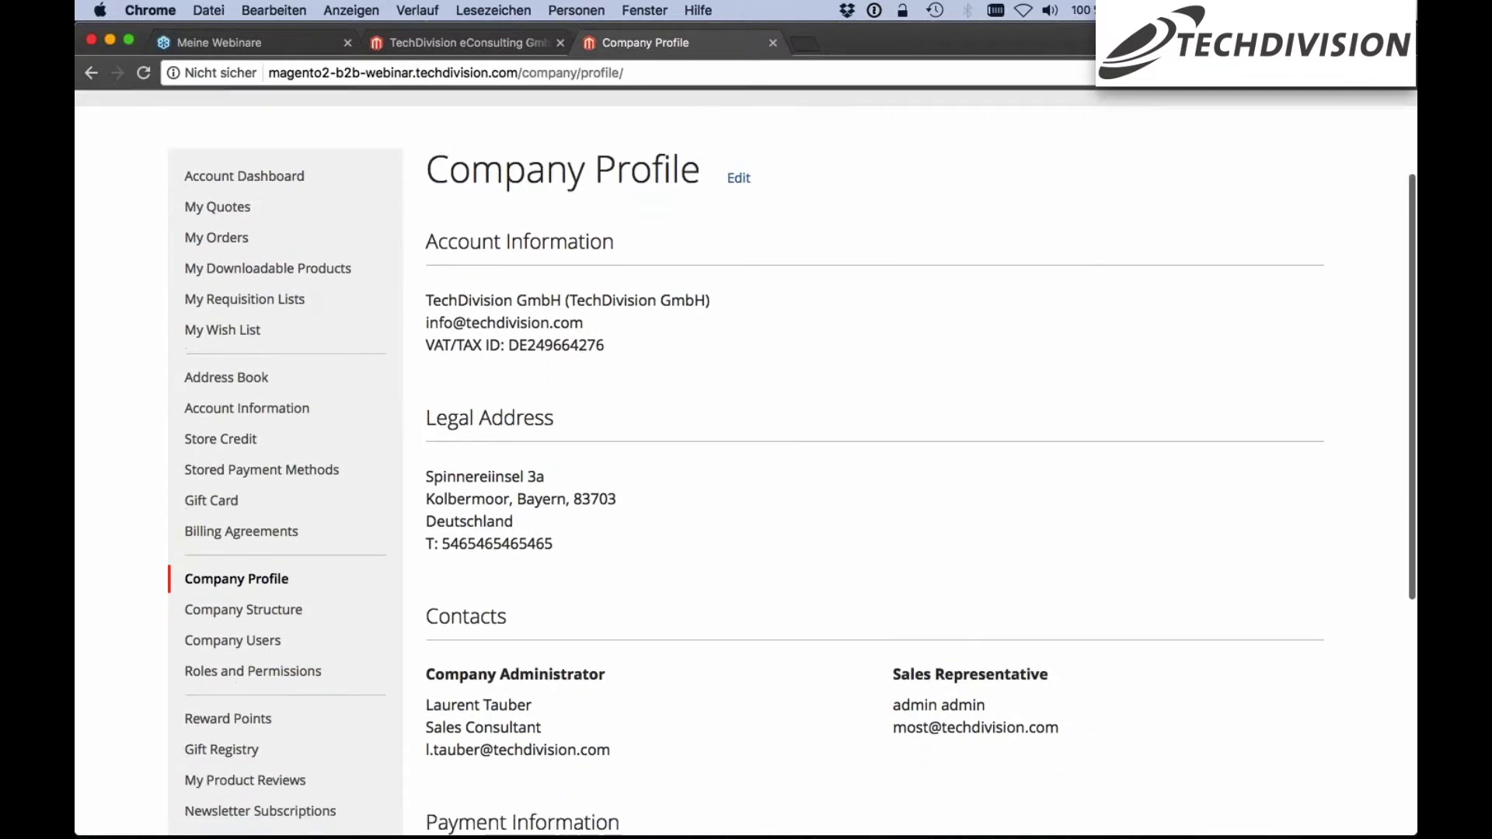
scroll(791, 463, down, 3)
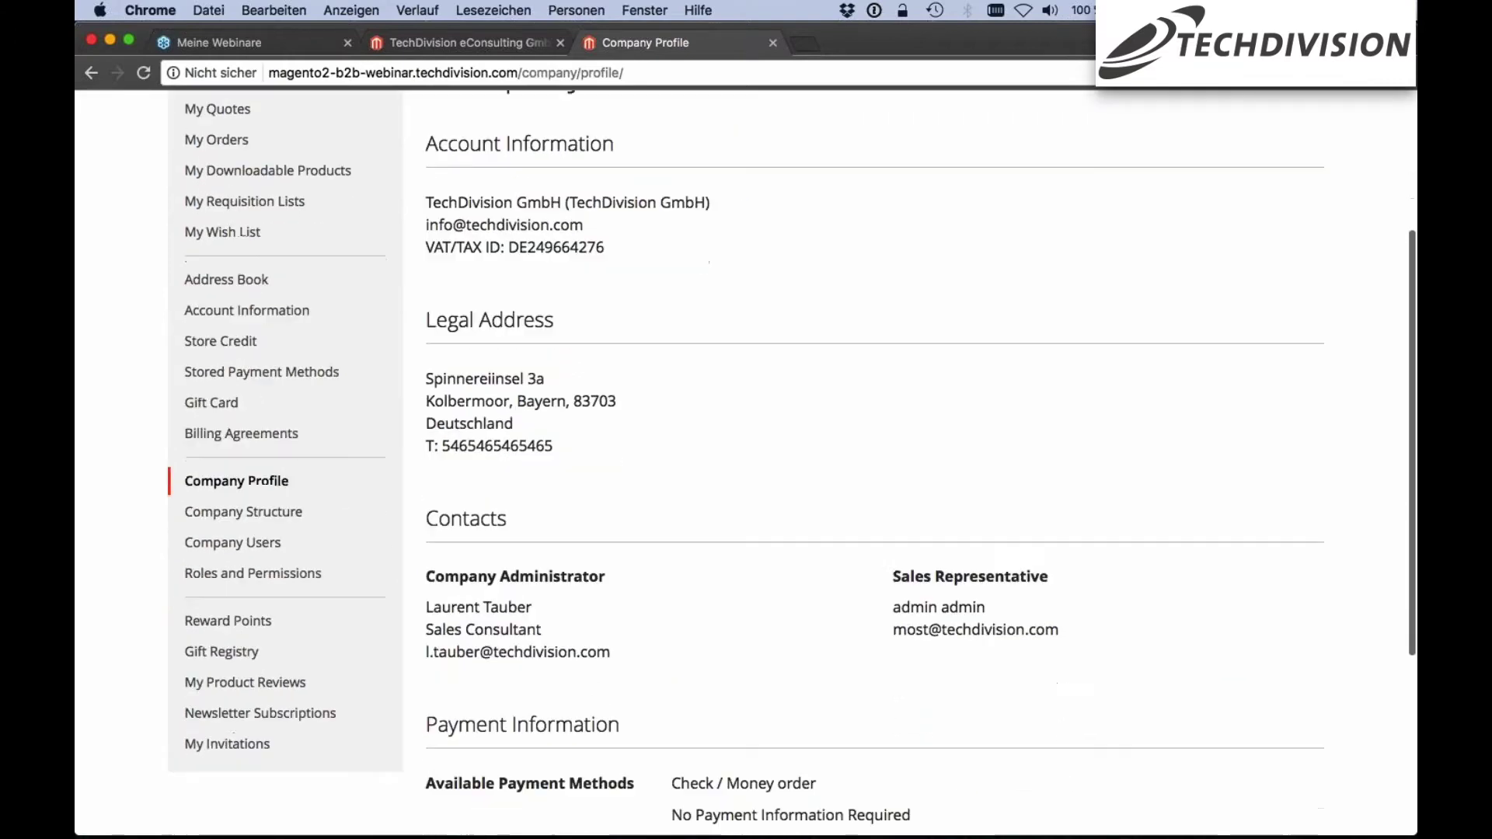
scroll(746, 462, down, 3)
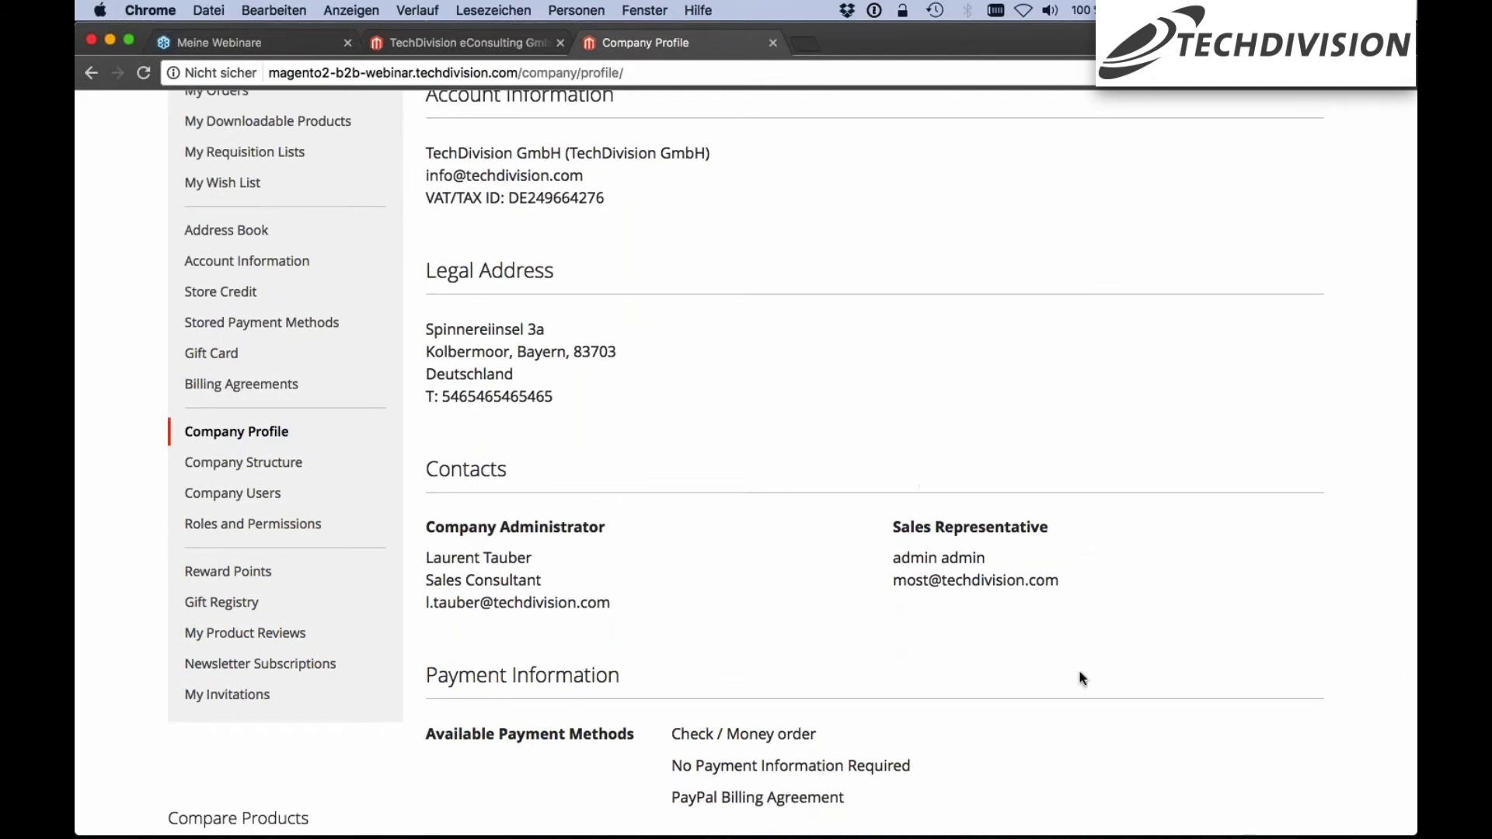
scroll(1070, 511, down, 3)
scroll(931, 724, down, 1)
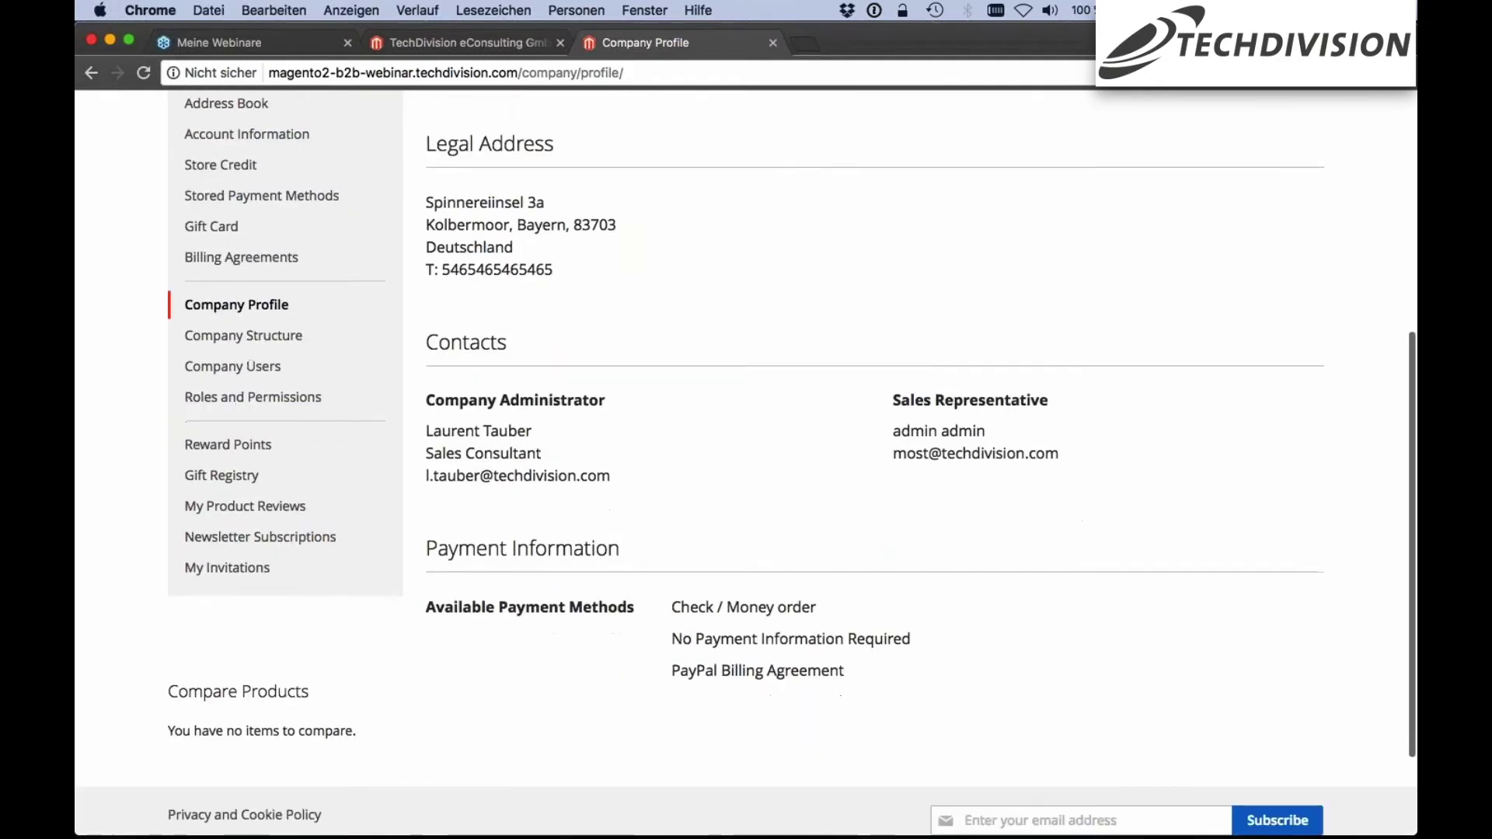
scroll(931, 724, up, 1)
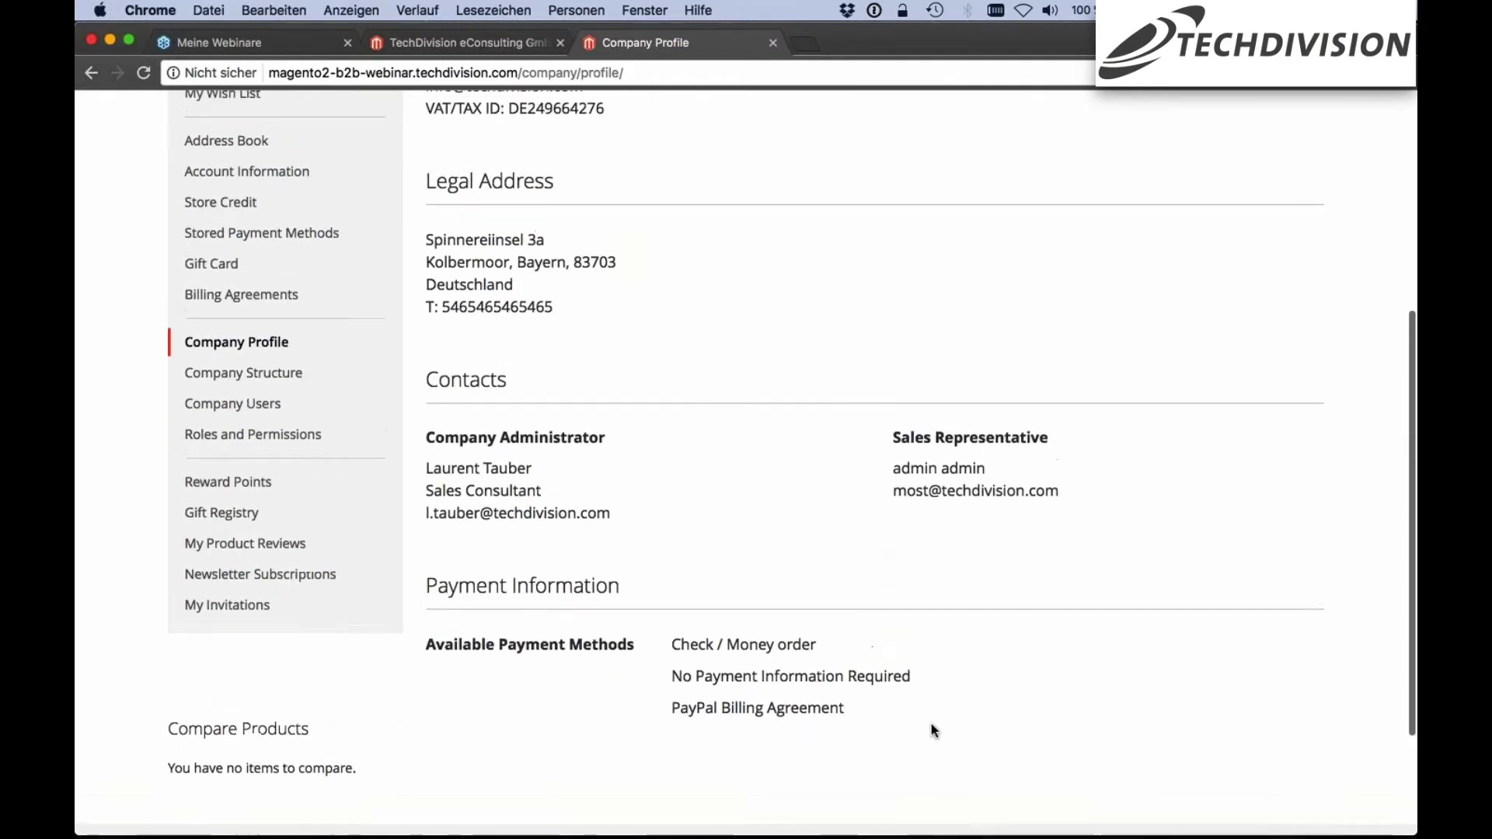
scroll(809, 520, up, 3)
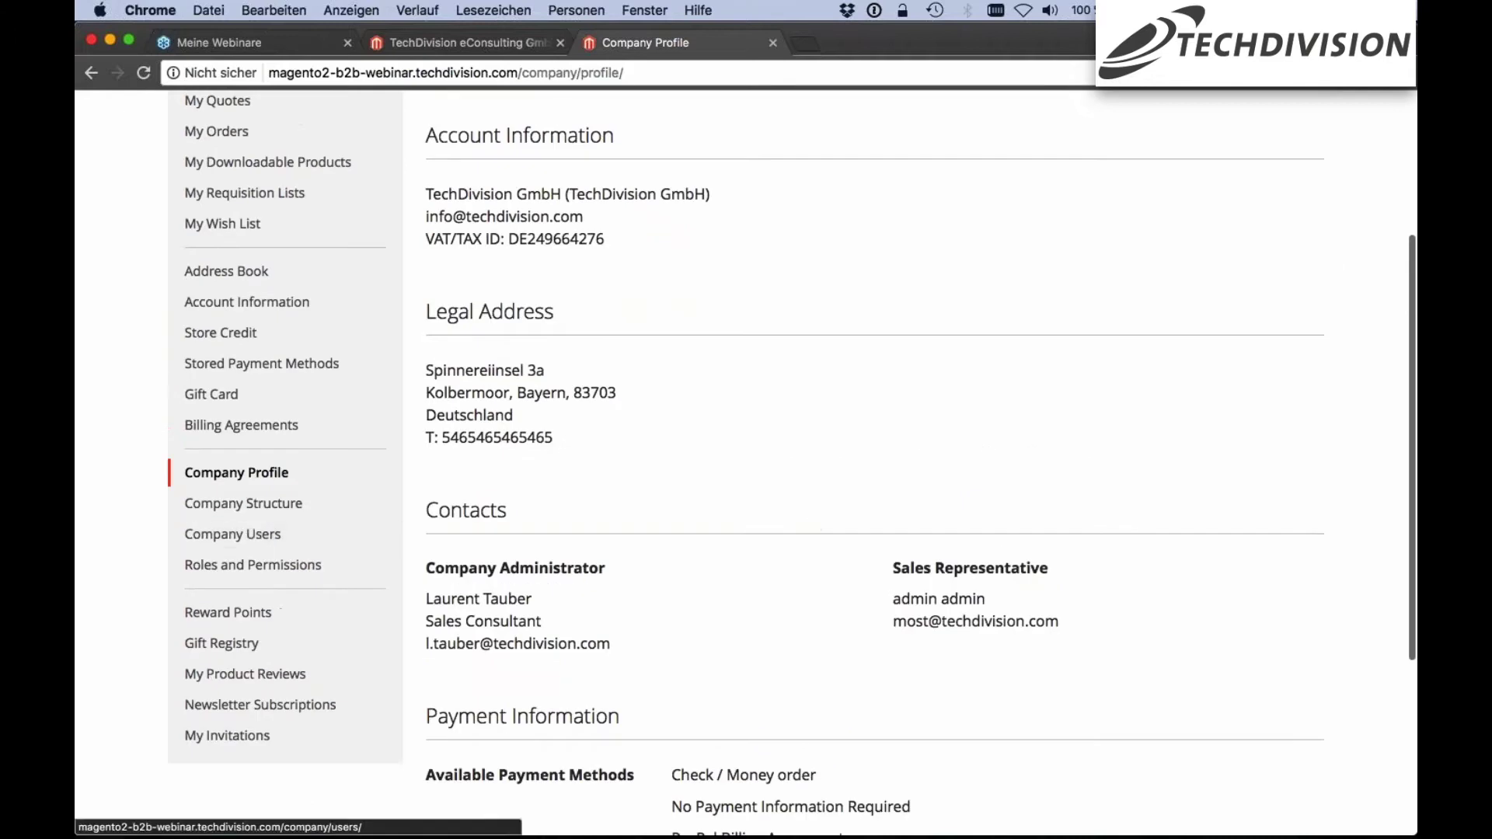
Open Company Structure and select the Kolbermoor and München teams and the first Kolbermoor user
click(258, 513)
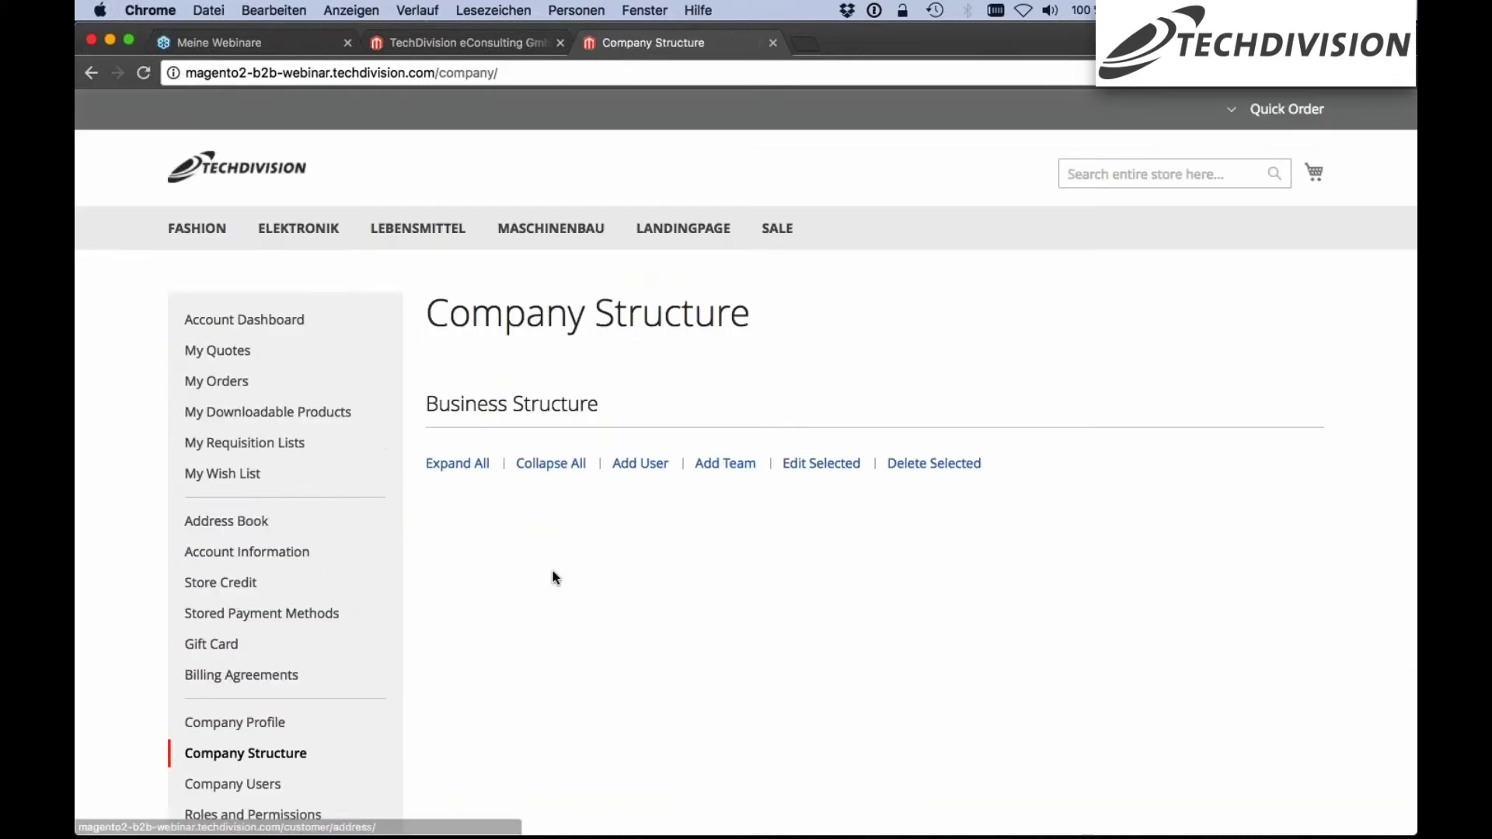
scroll(735, 412, down, 2)
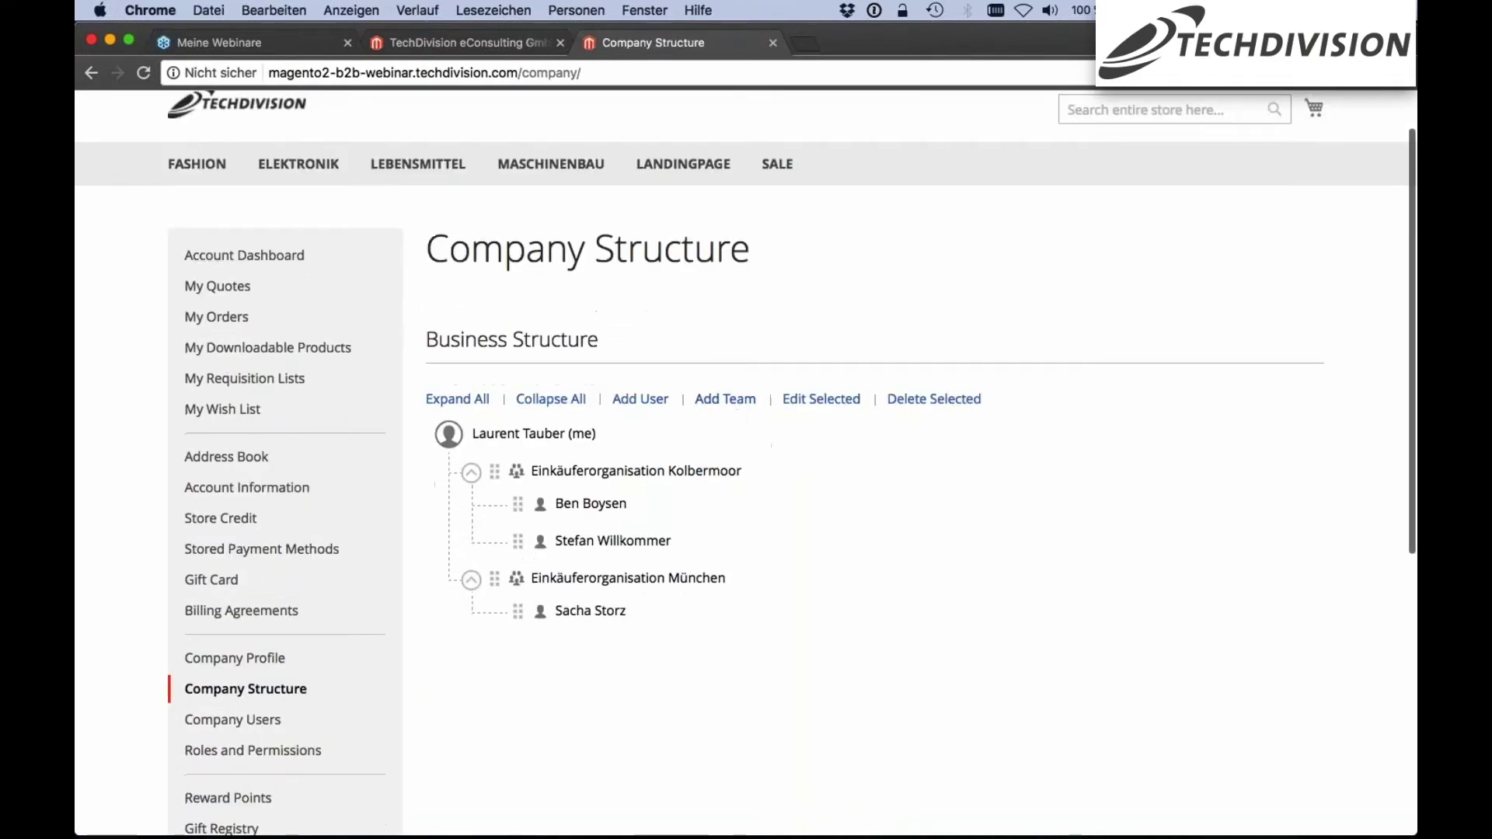
scroll(758, 465, down, 1)
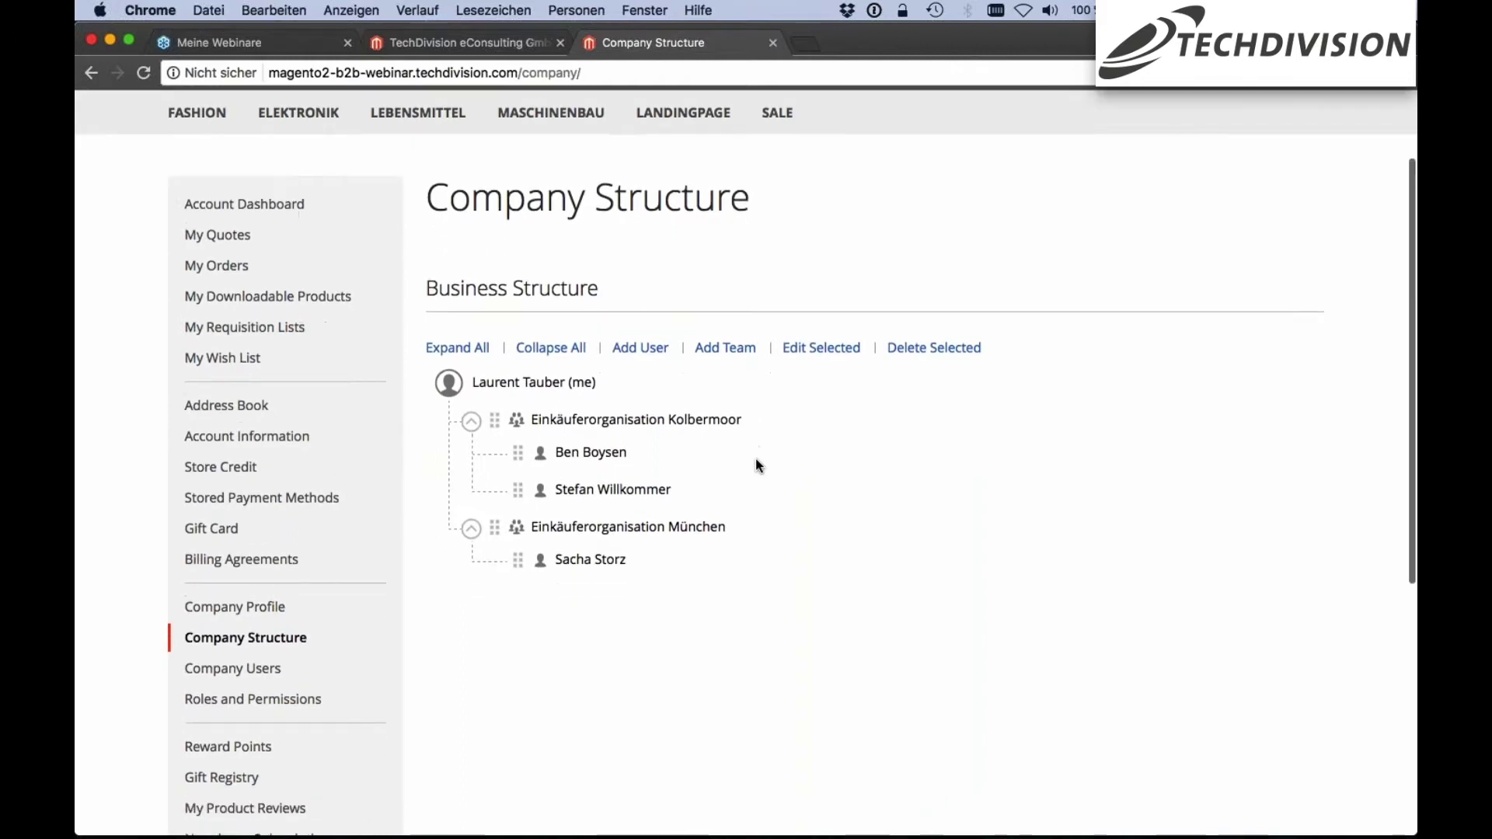
click(554, 427)
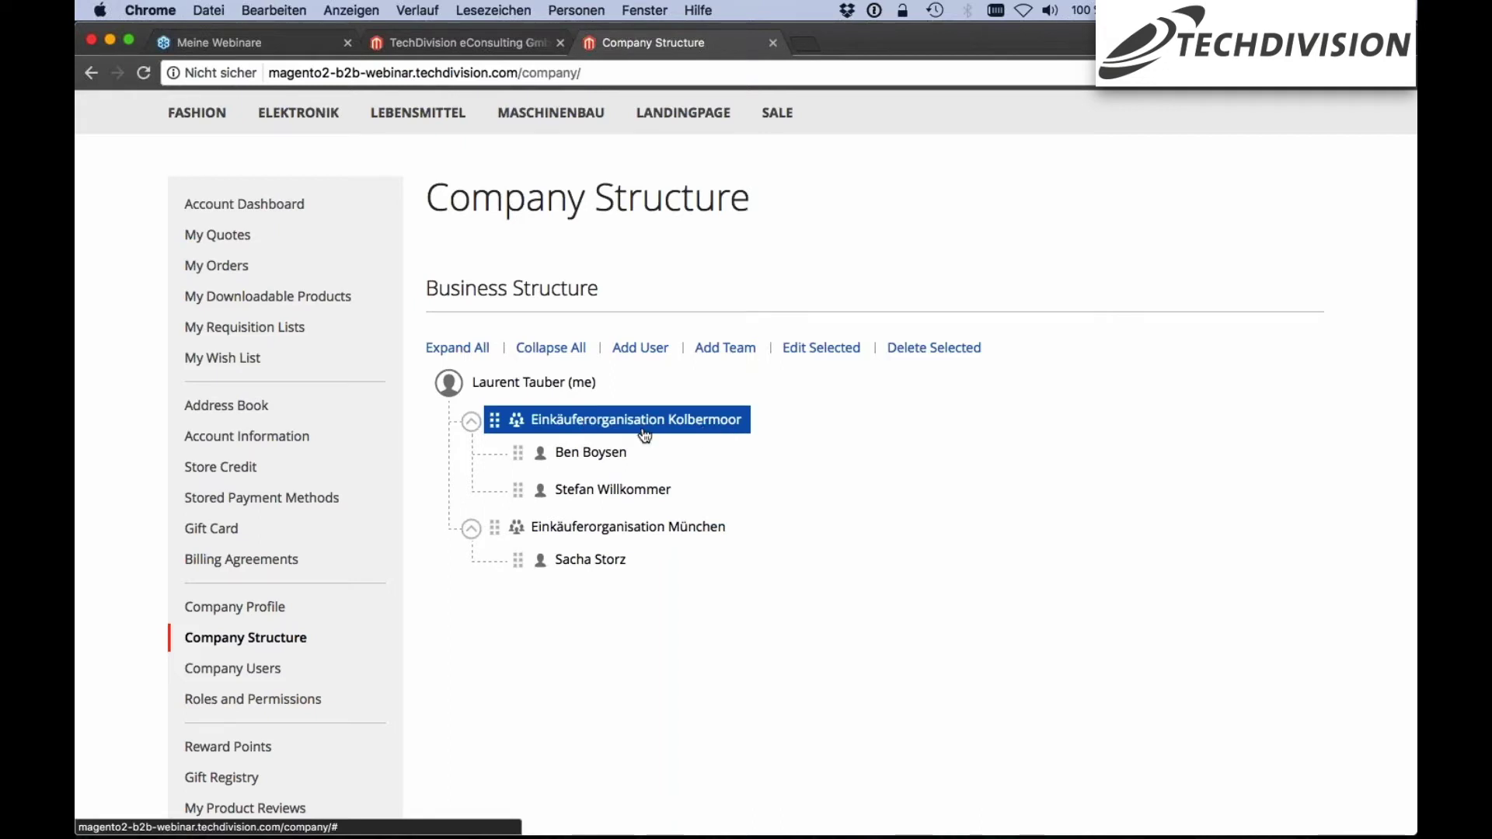
click(620, 529)
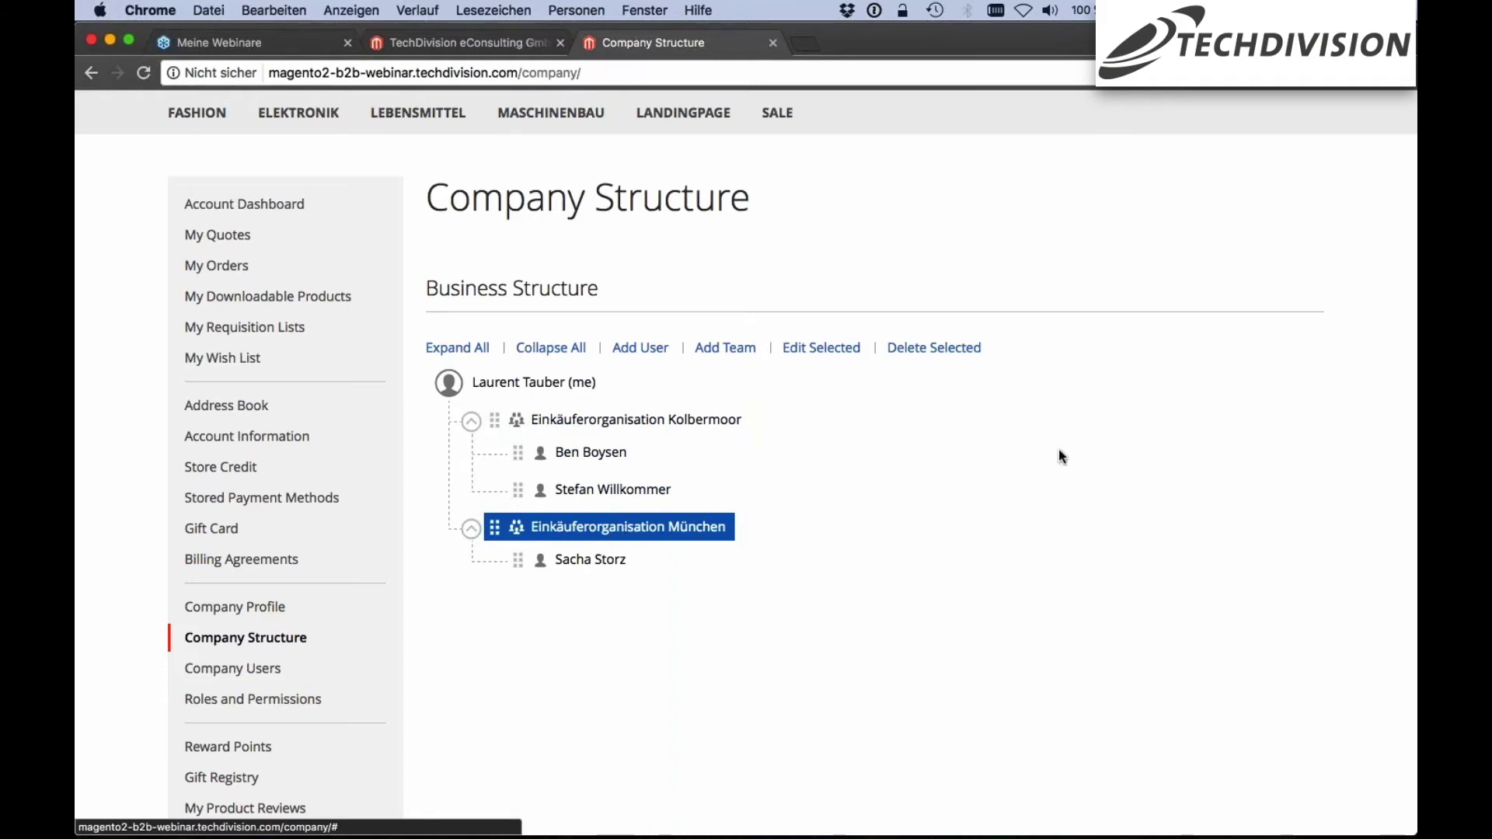
click(647, 422)
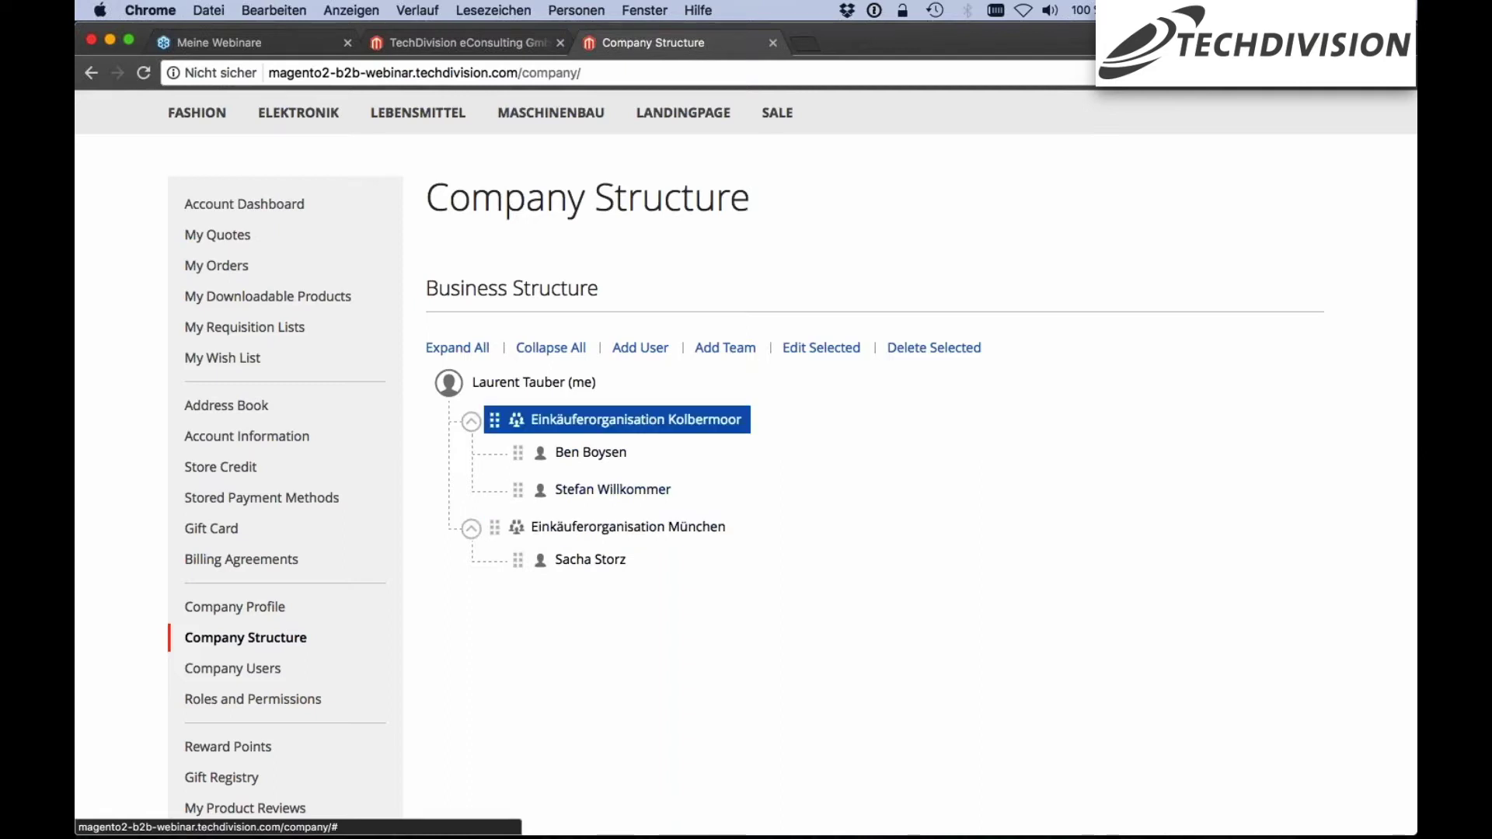
click(570, 458)
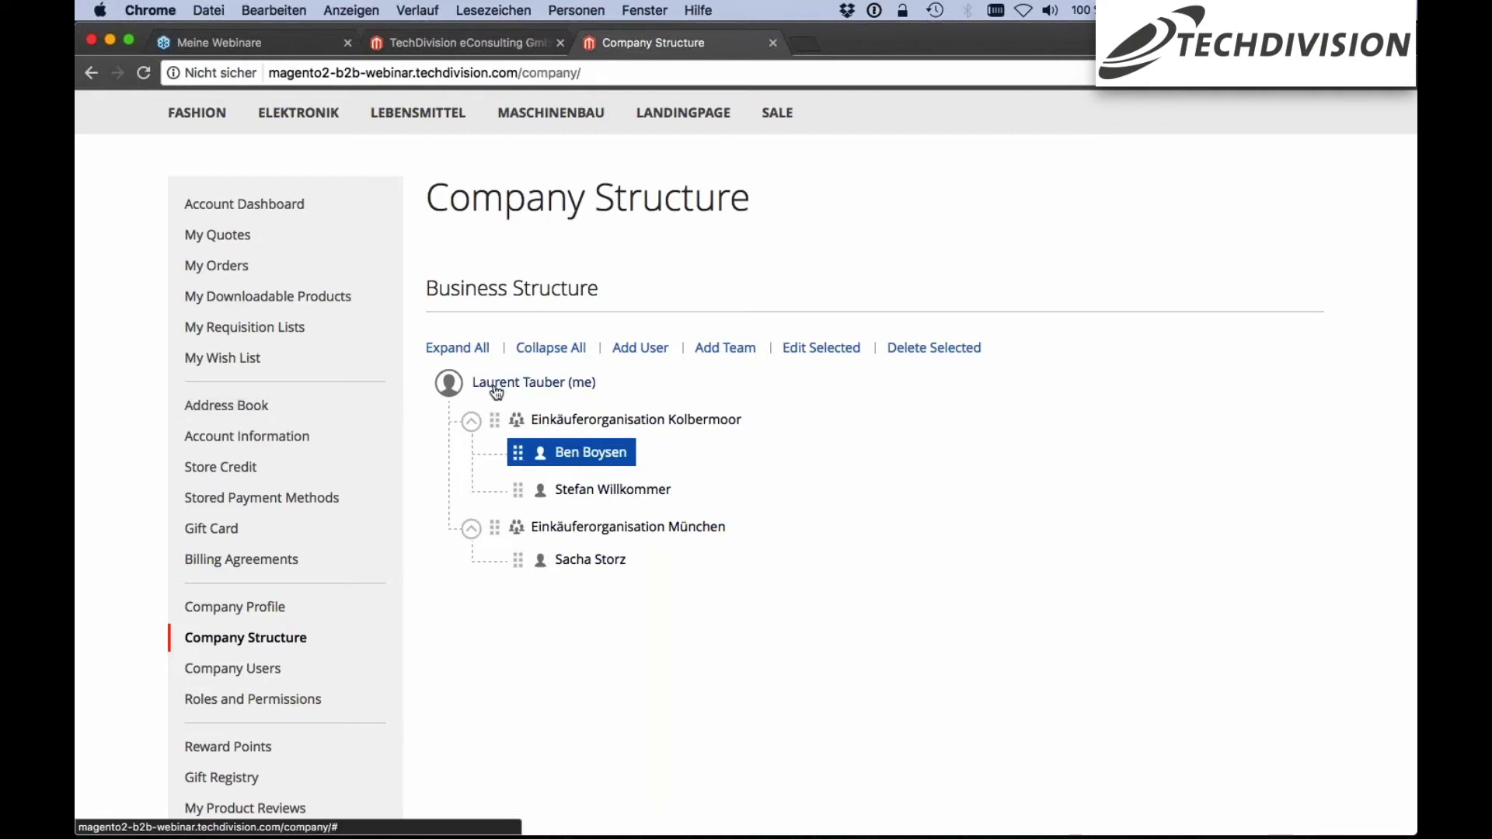
scroll(651, 403, down, 1)
scroll(518, 437, down, 1)
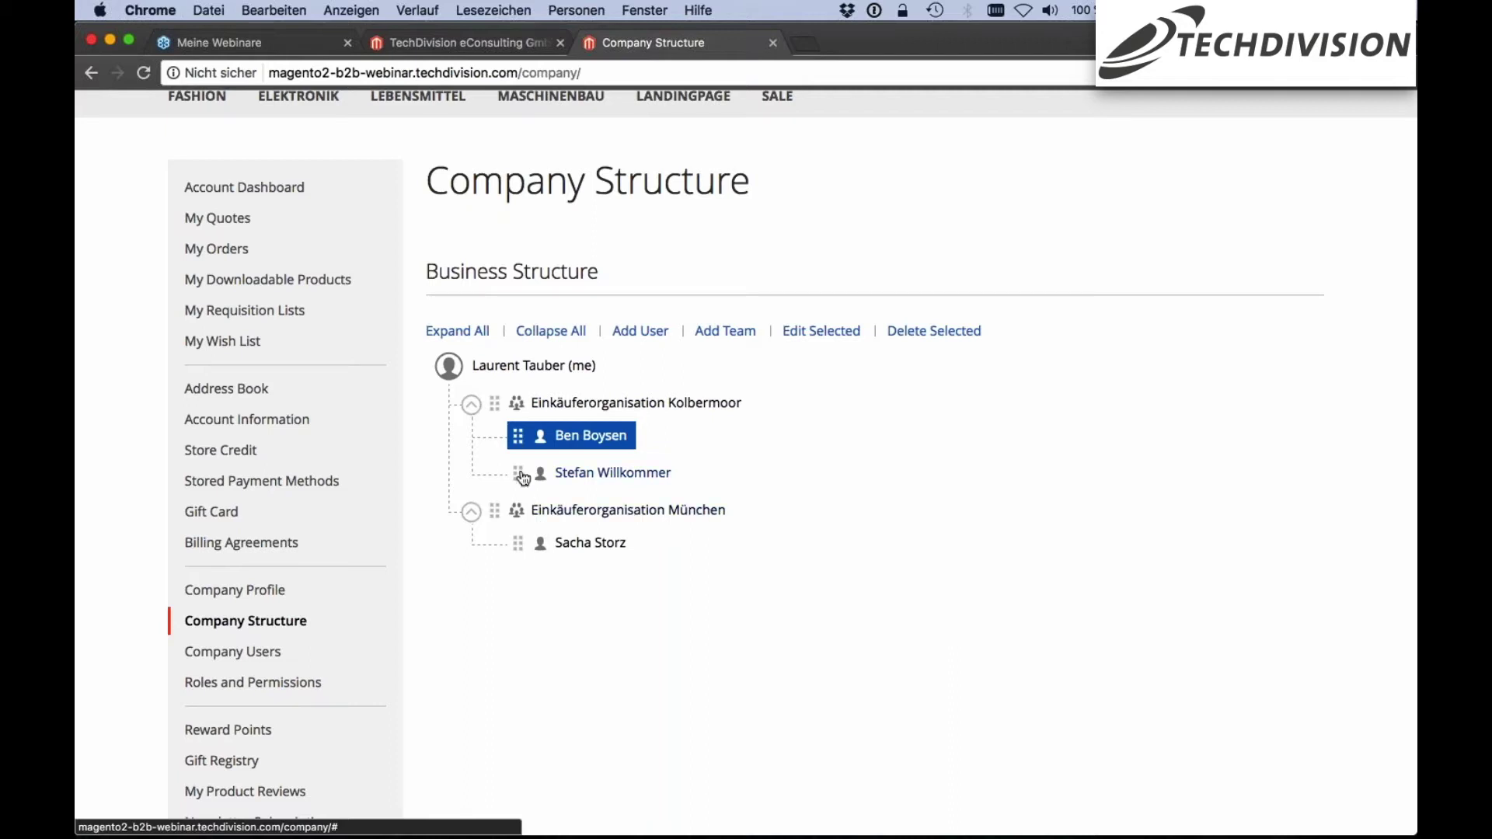
Drag the second Kolbermoor user above the first so it comes first in that team
mouse_move(523, 477)
mouse_down()
mouse_move(515, 555)
mouse_move(501, 524)
mouse_move(505, 536)
mouse_up()
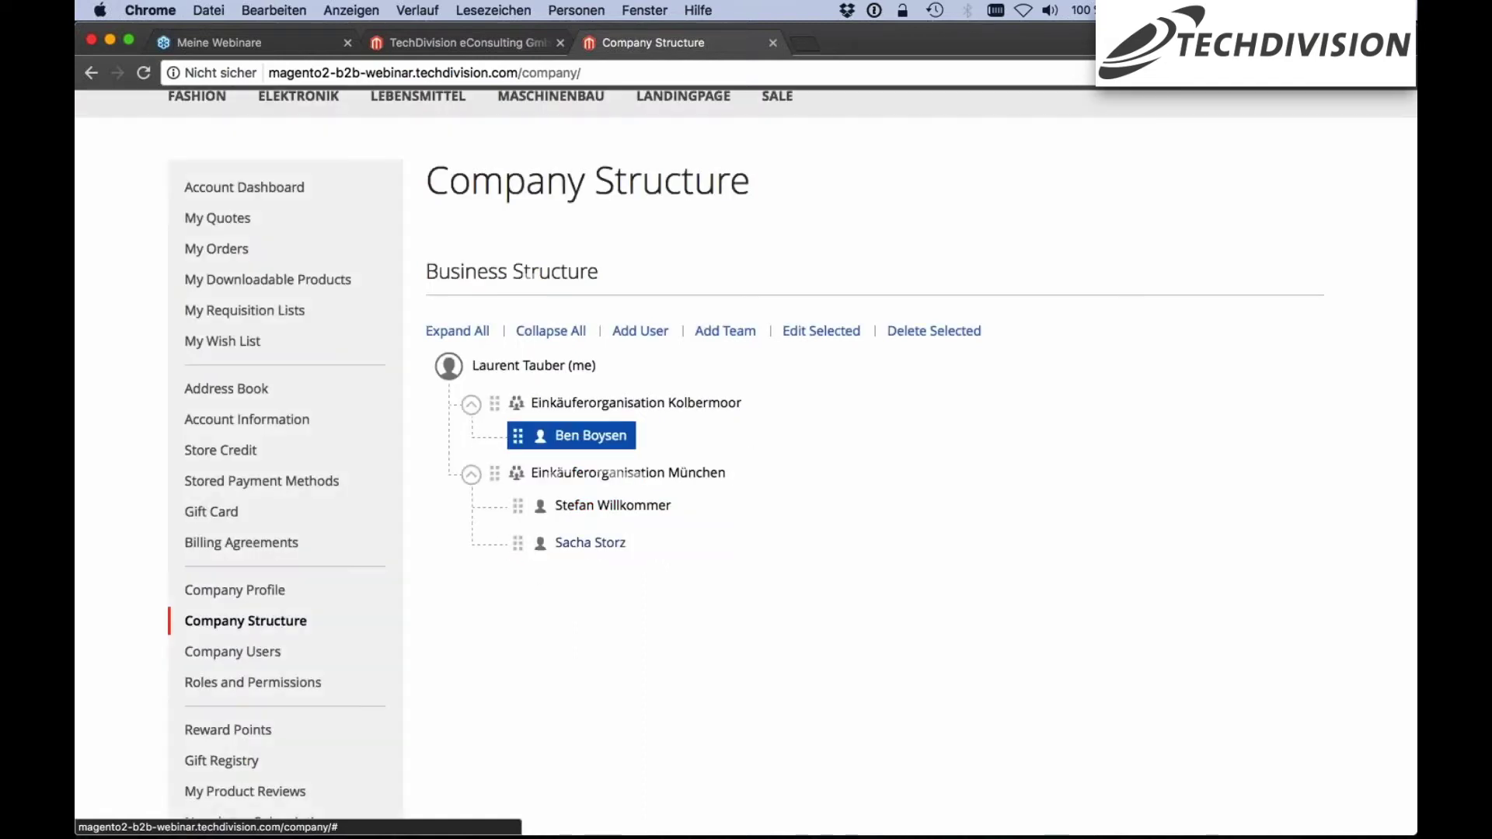
scroll(772, 575, up, 2)
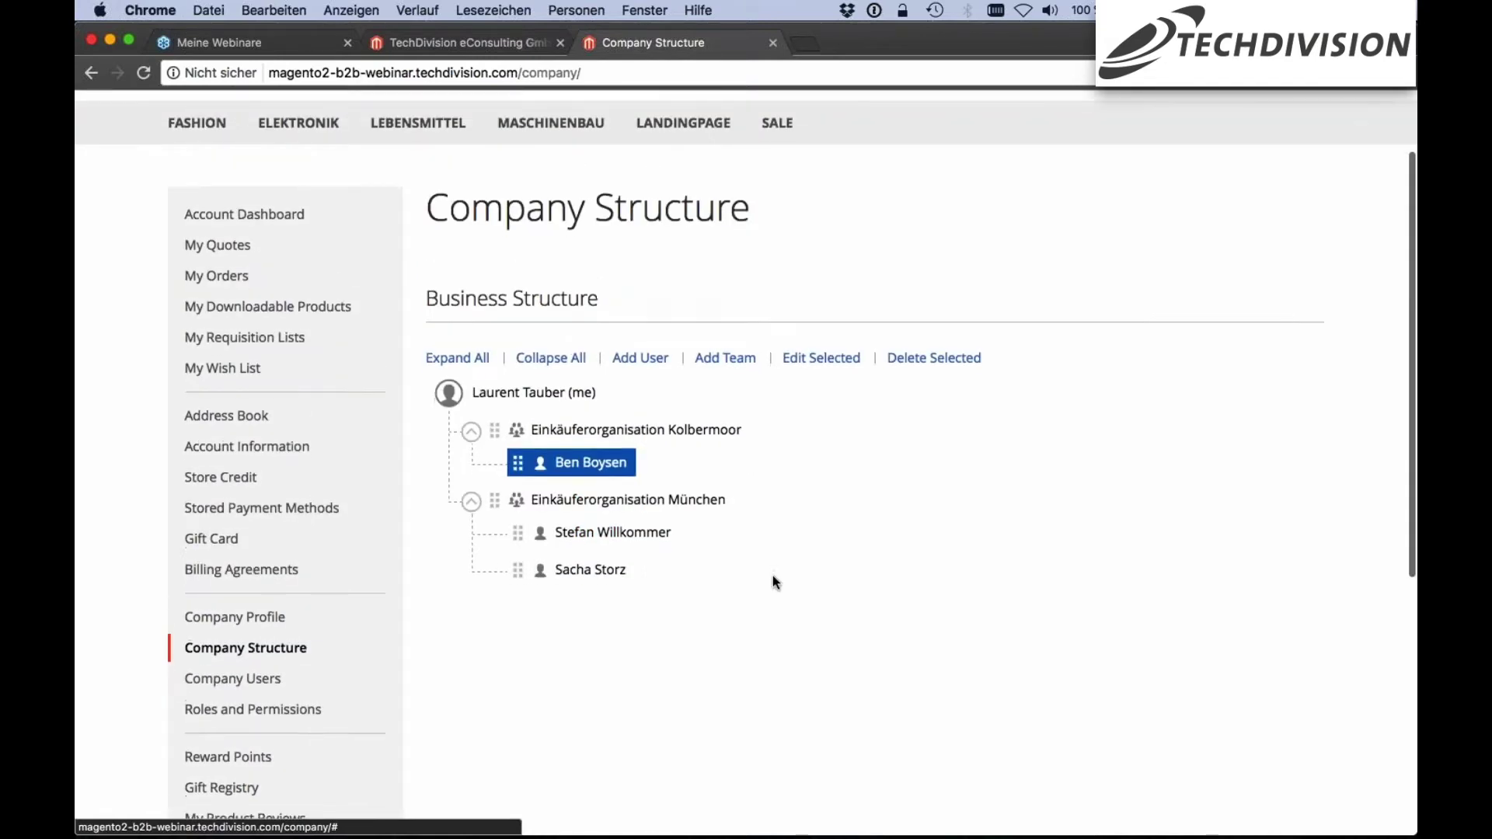
mouse_move(519, 528)
mouse_down()
mouse_move(419, 489)
mouse_move(511, 440)
mouse_move(479, 440)
mouse_up()
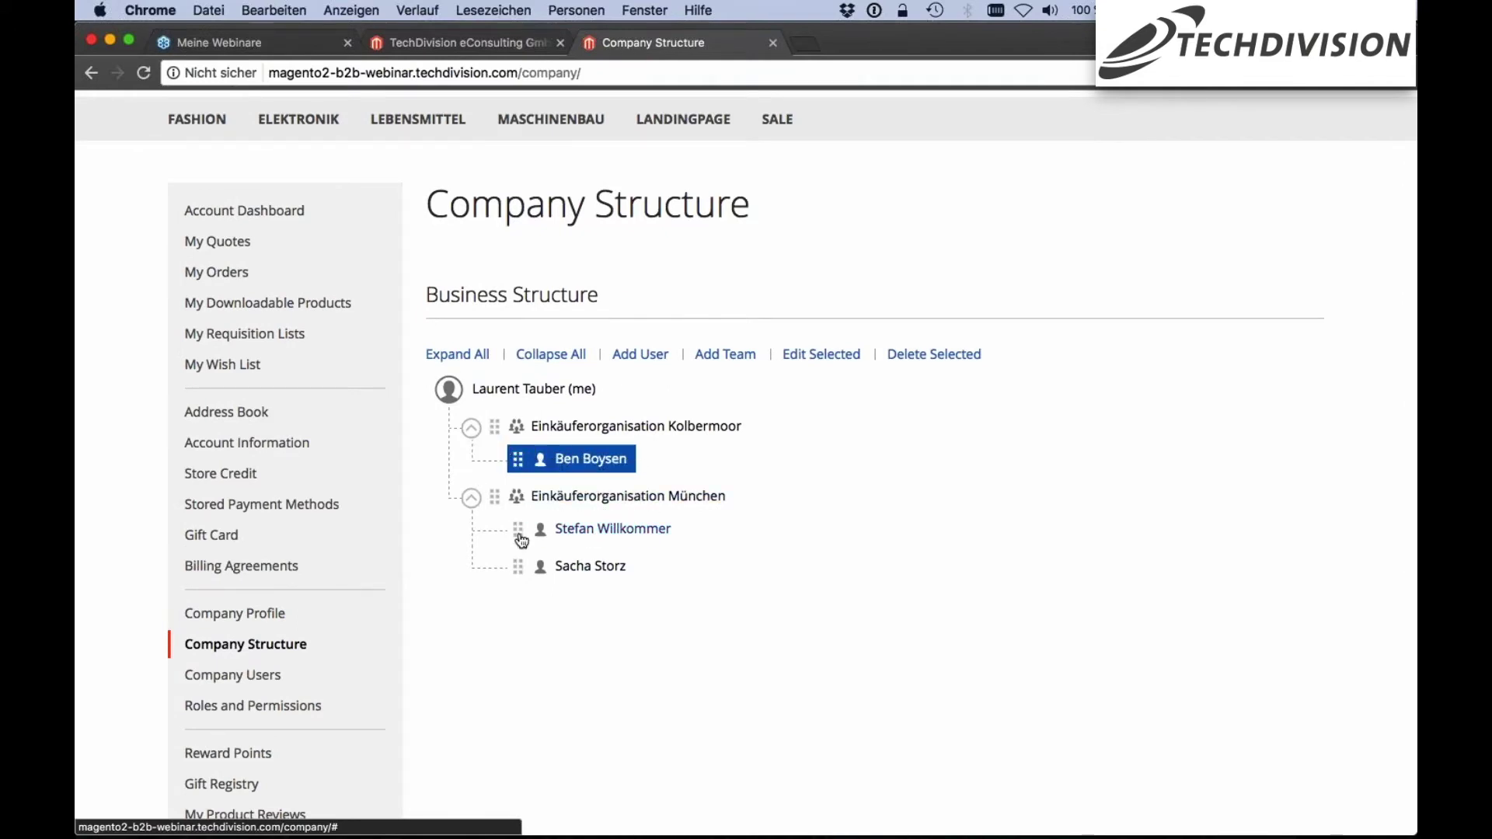
drag(522, 542, 519, 460)
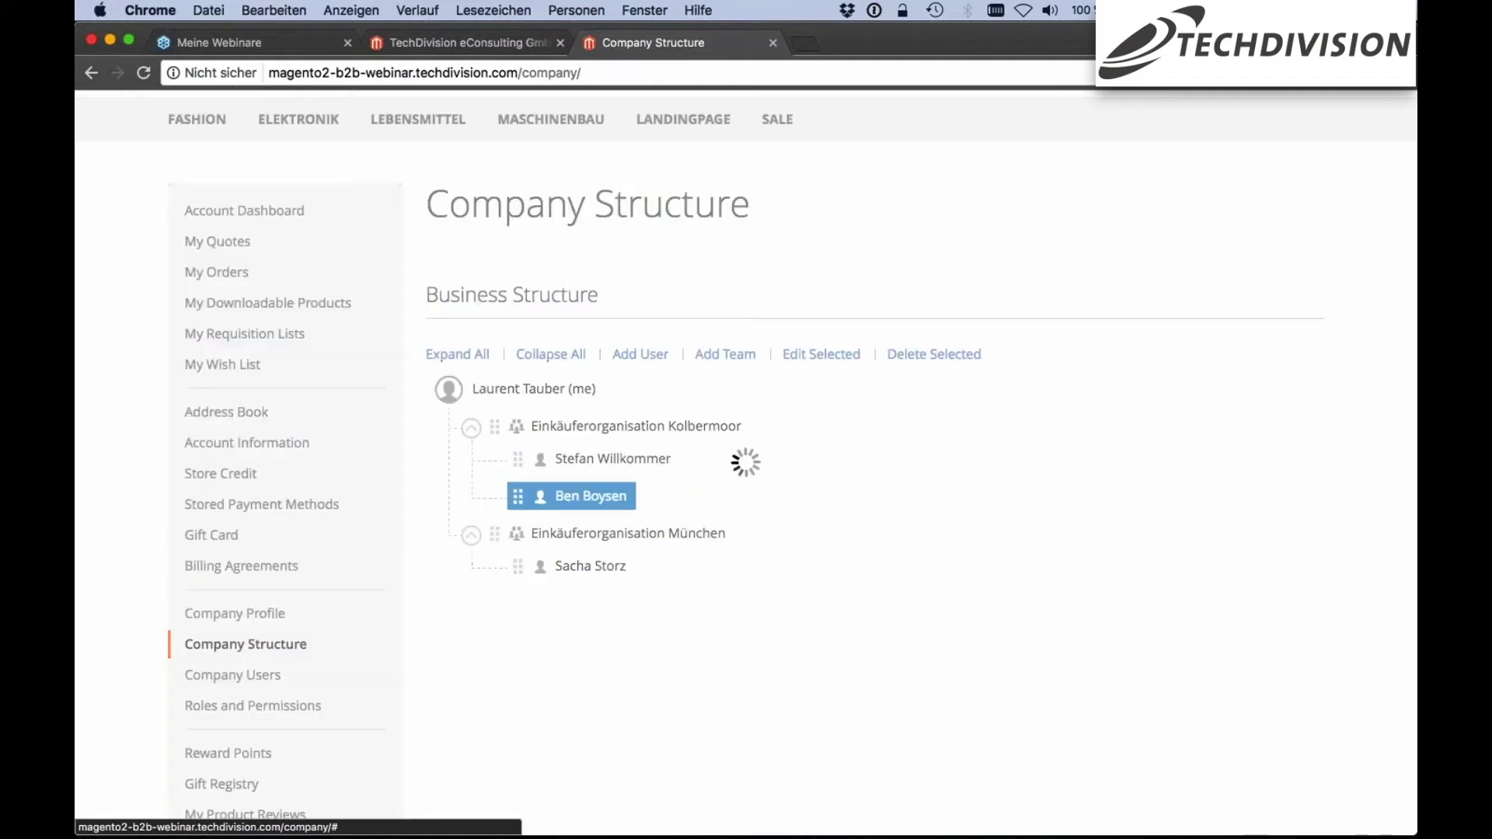
scroll(733, 450, up, 1)
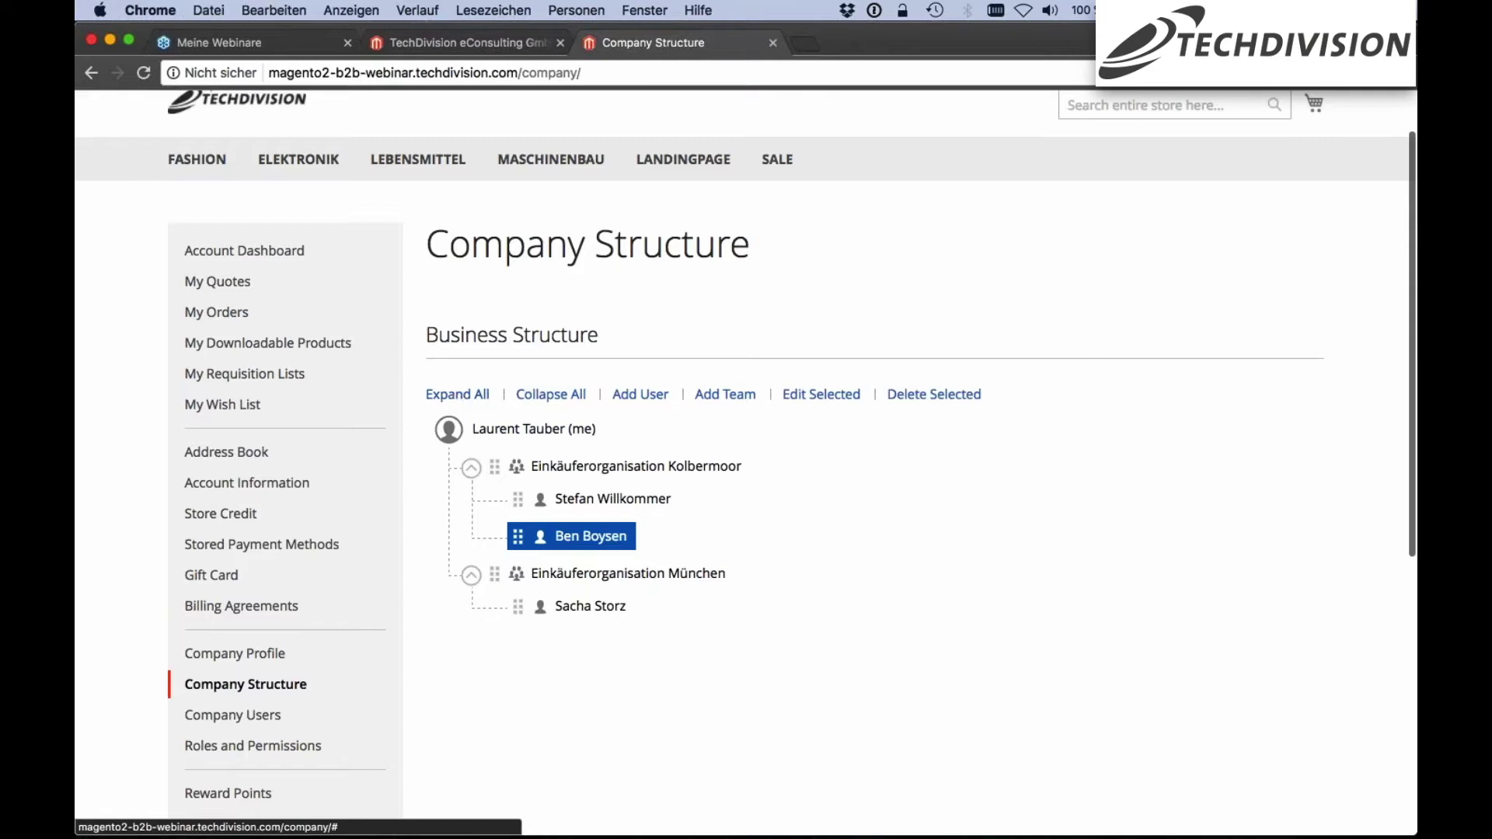
Start adding a Kolbermoor user with Default User role and Active status, then cancel the form
click(531, 396)
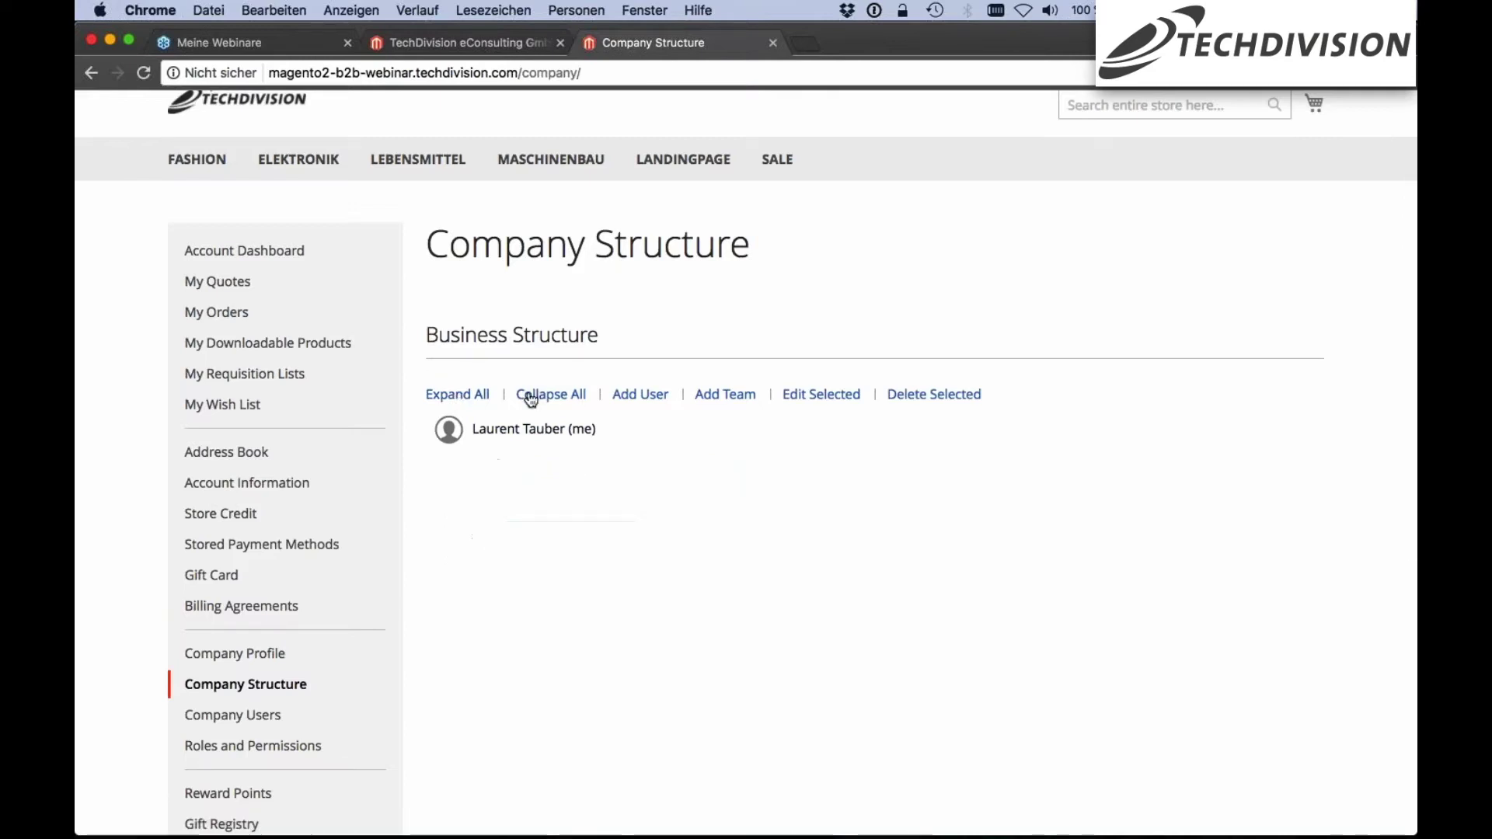
click(457, 395)
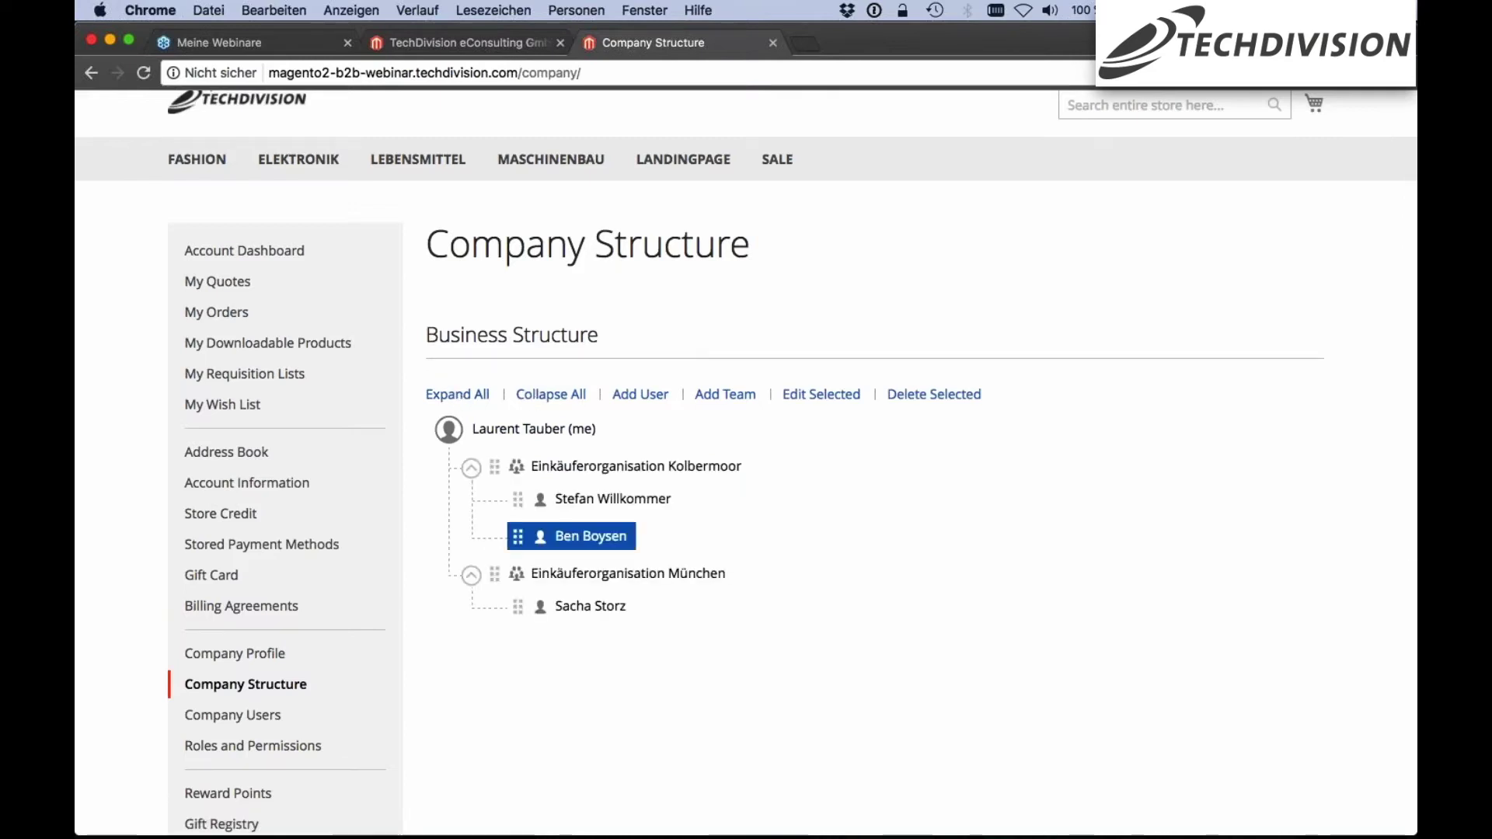
click(621, 469)
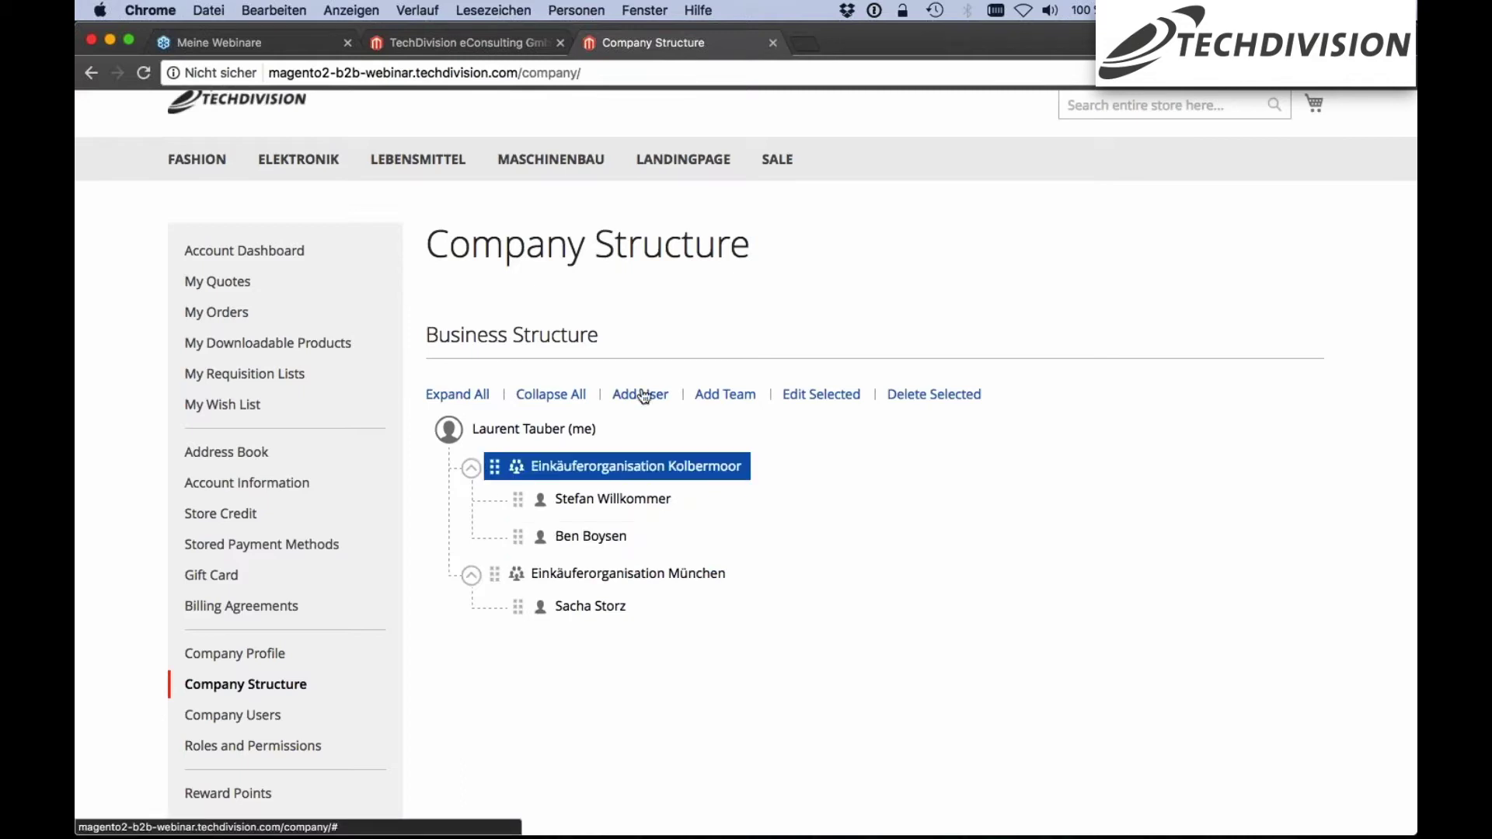
click(642, 395)
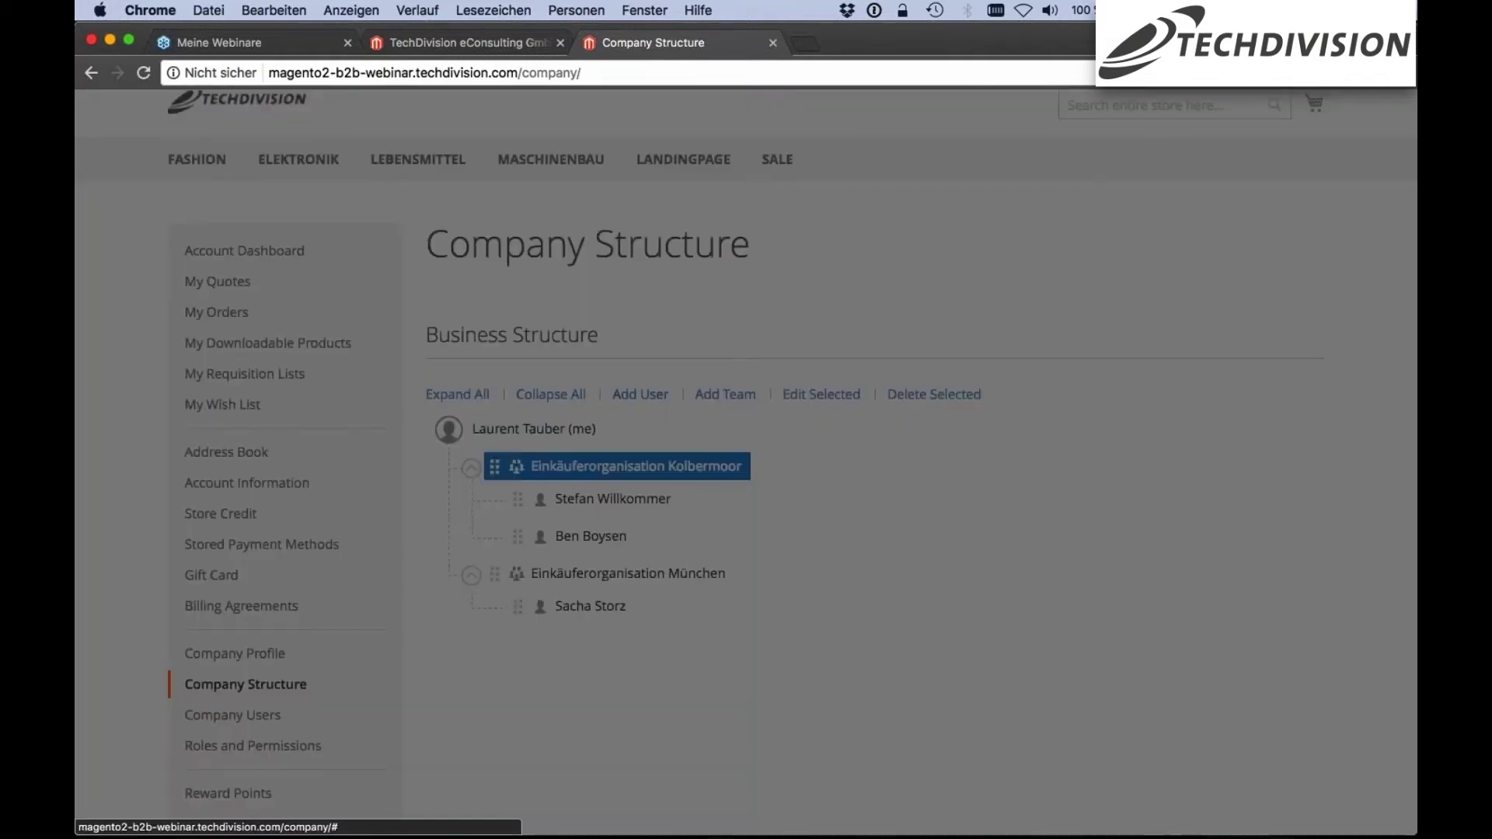
click(686, 257)
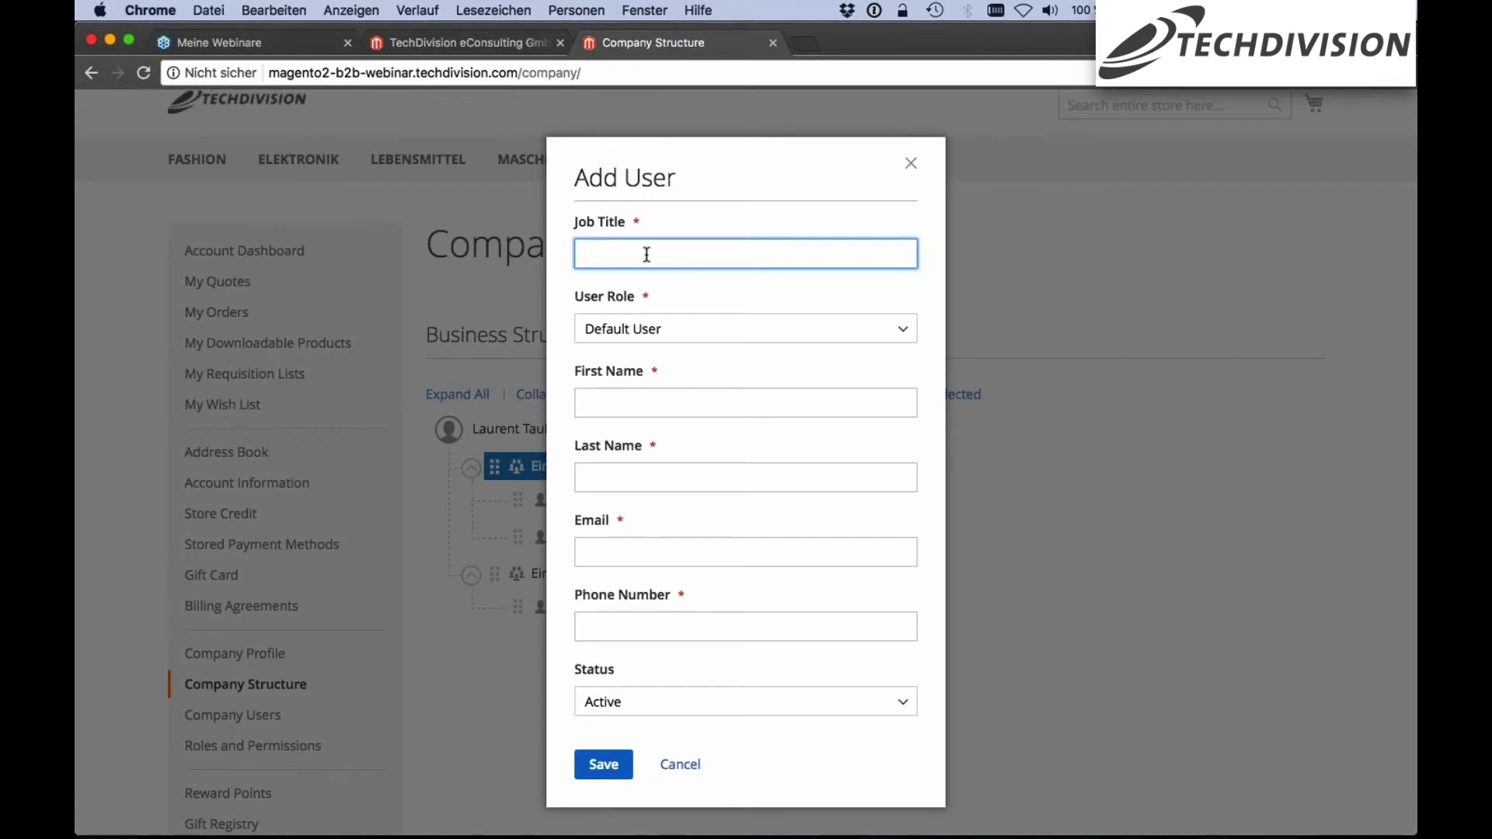
click(722, 328)
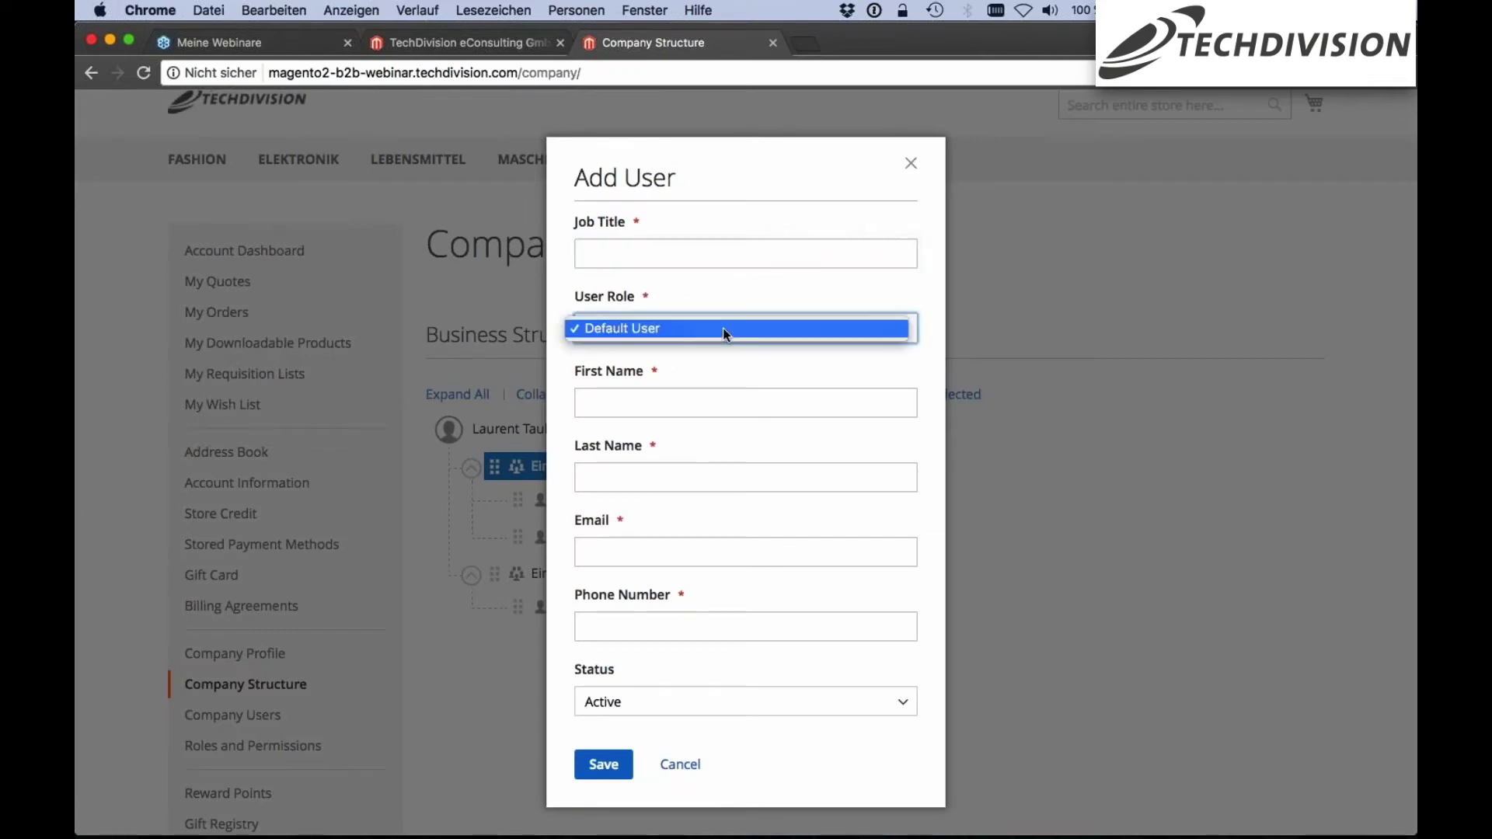
click(656, 297)
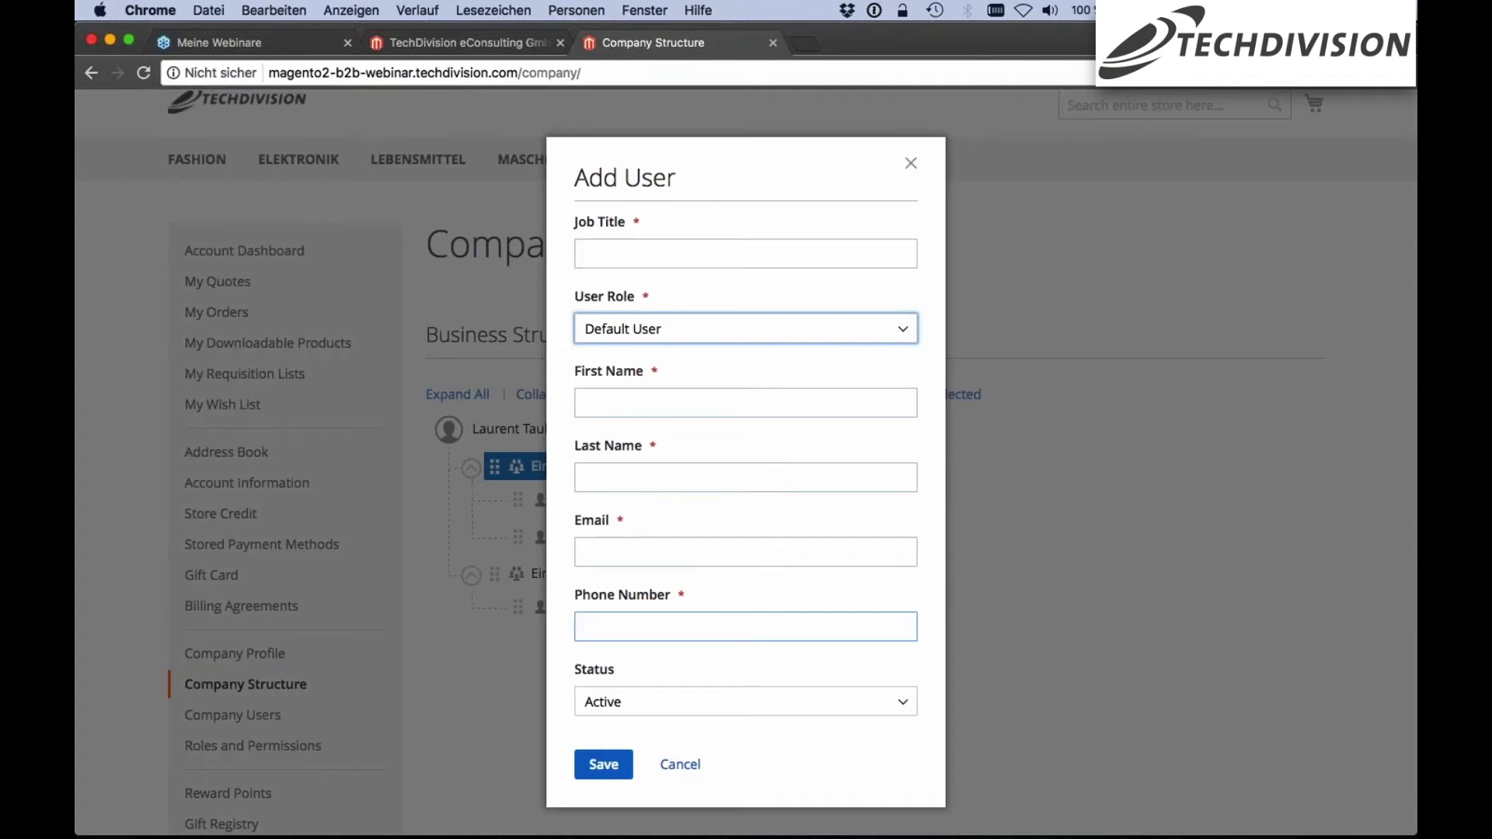
click(708, 710)
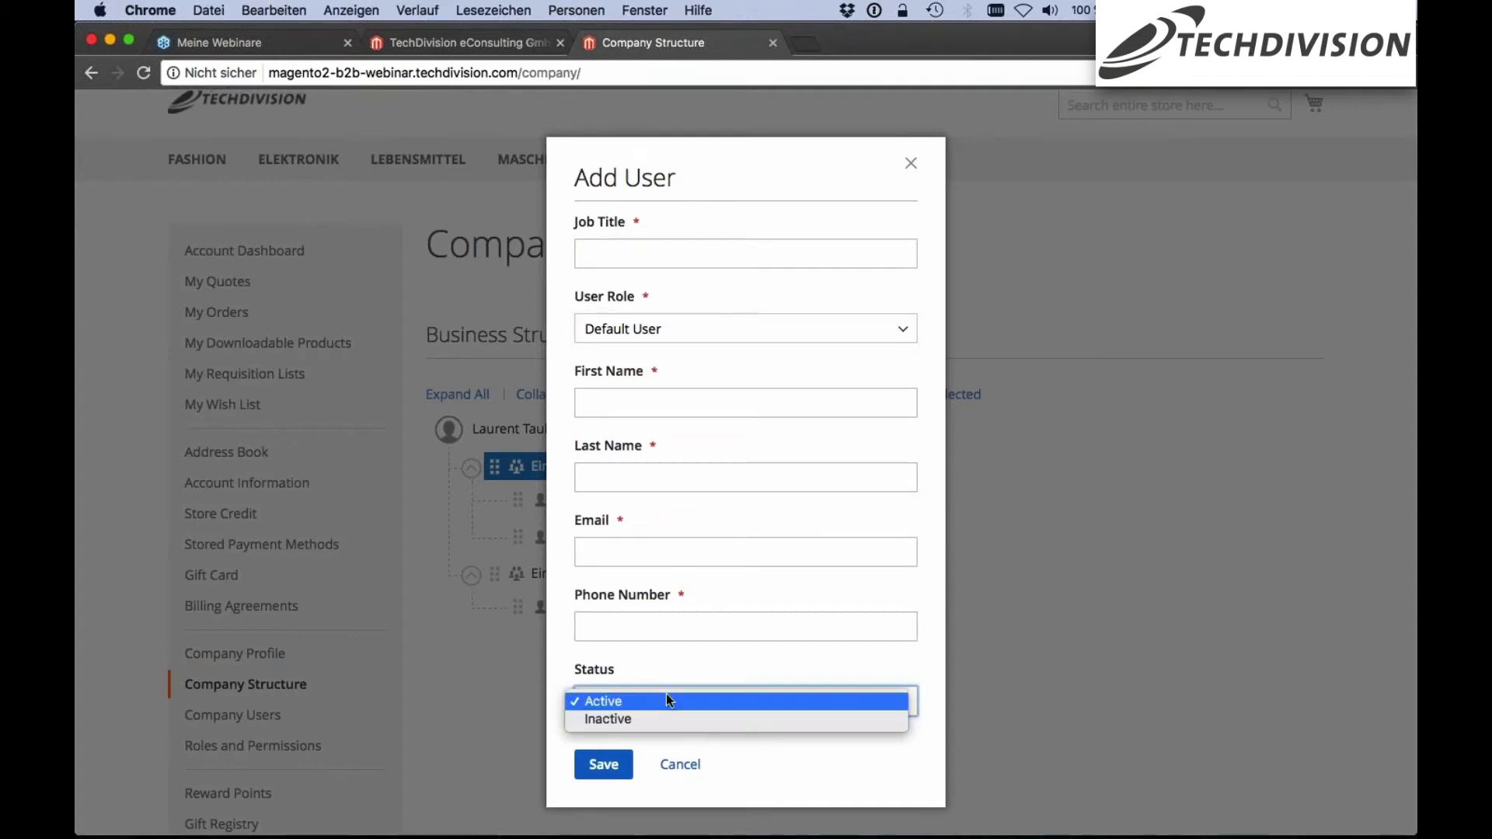
click(757, 657)
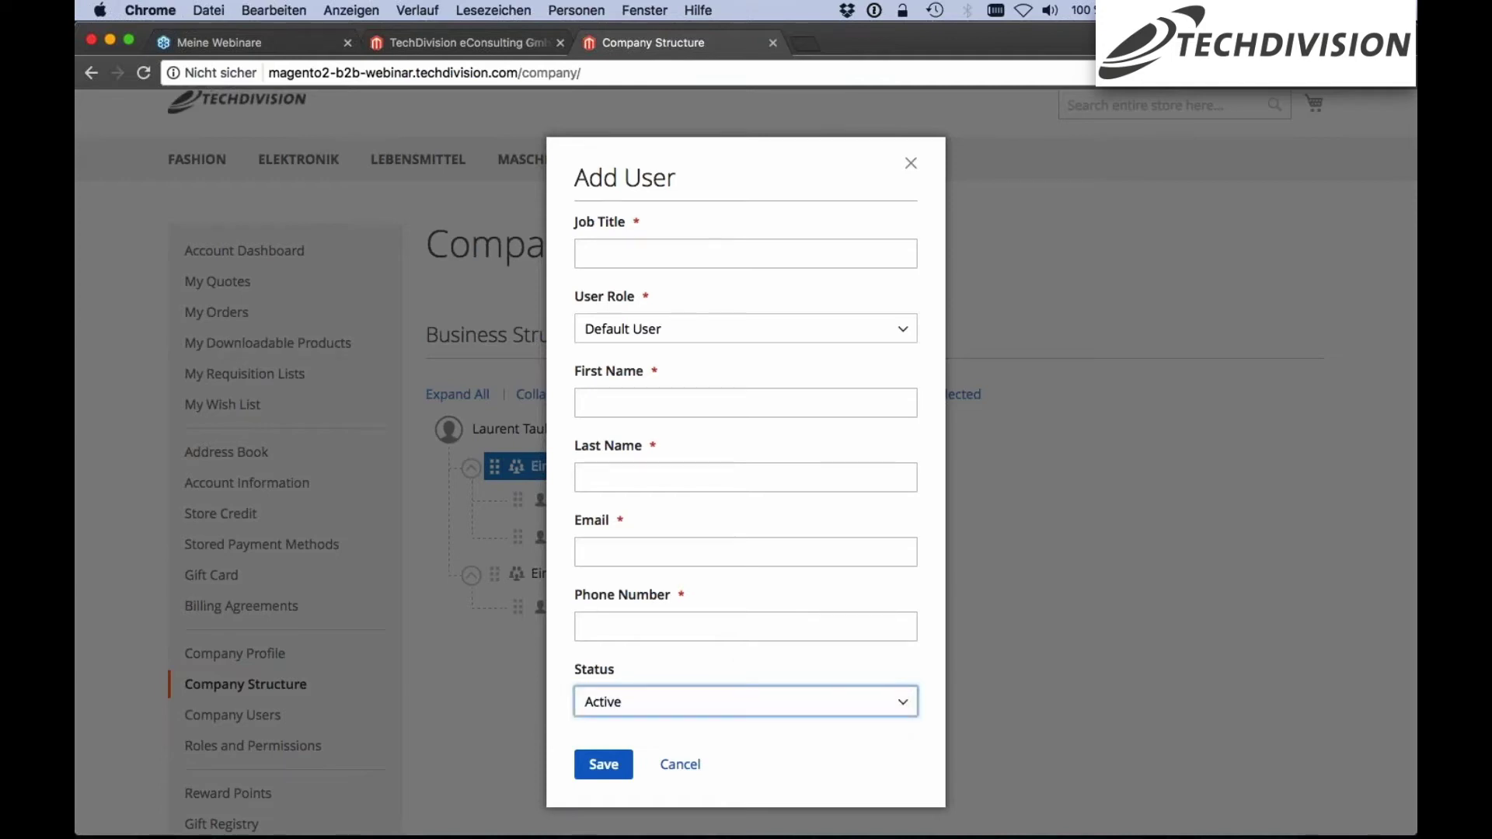
click(684, 767)
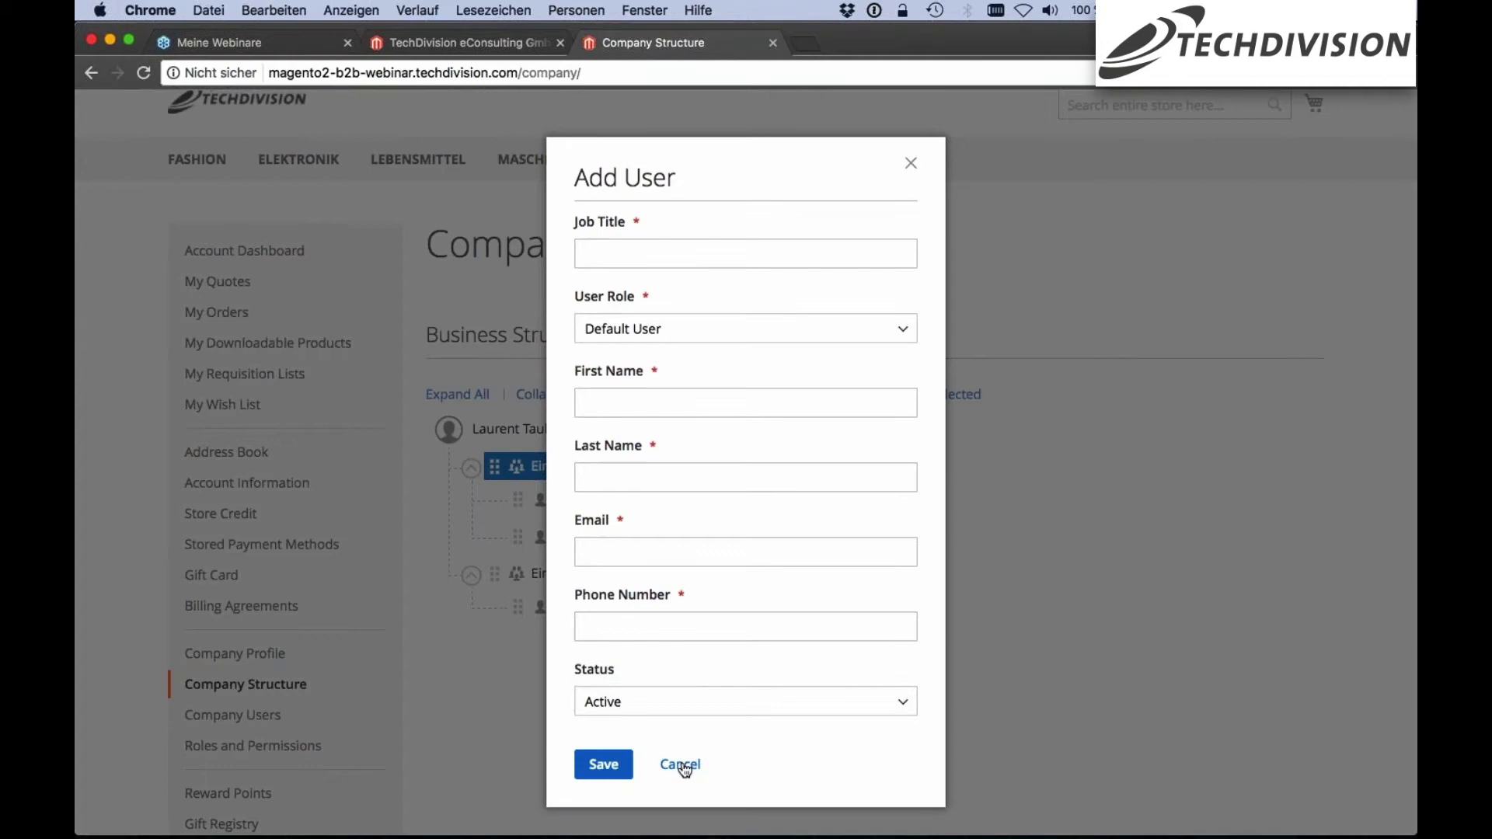
click(684, 768)
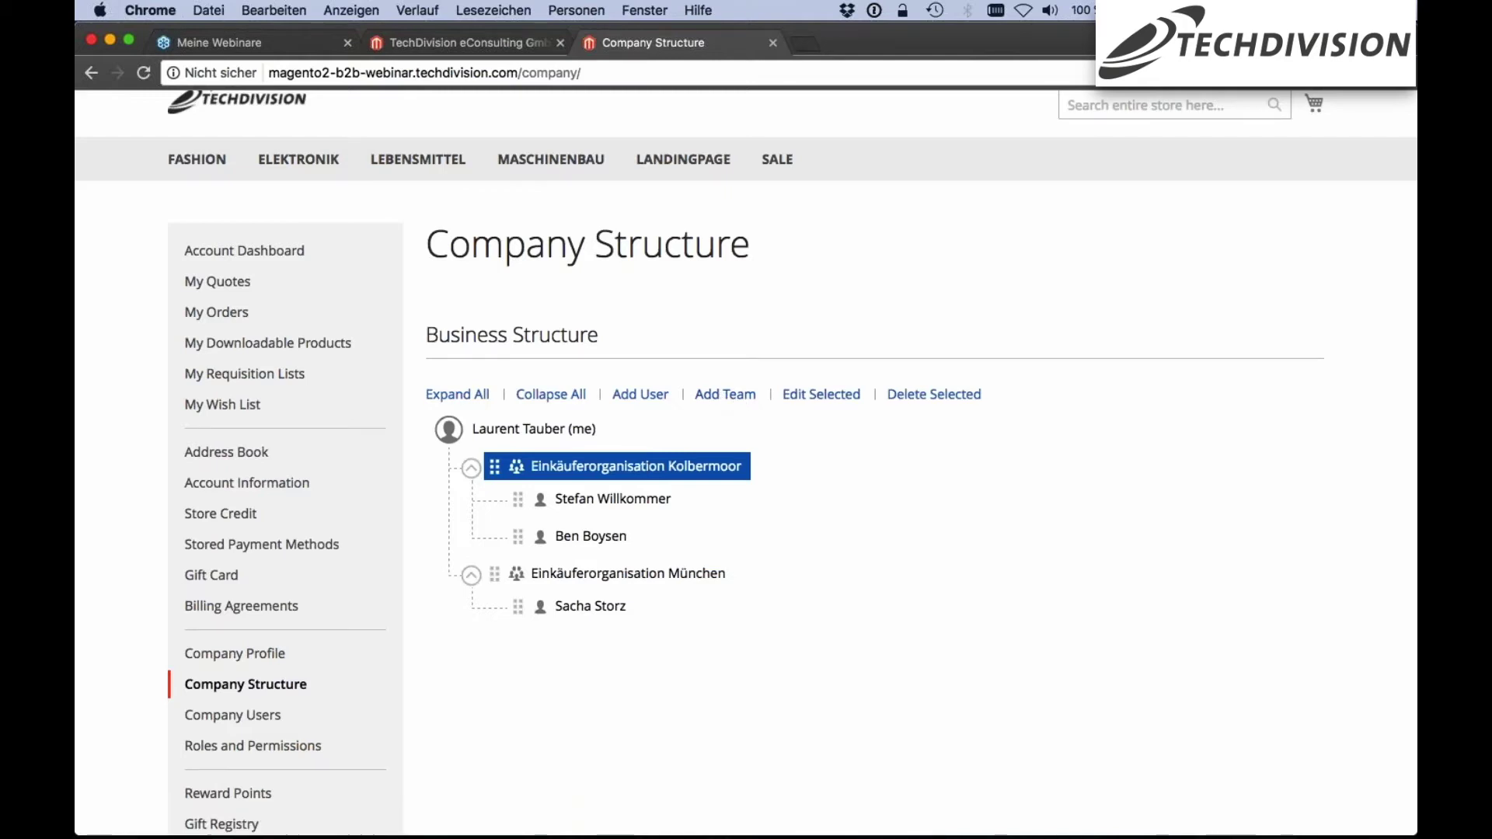
Open the first Kolbermoor member's Edit User details and close them without changes
click(590, 501)
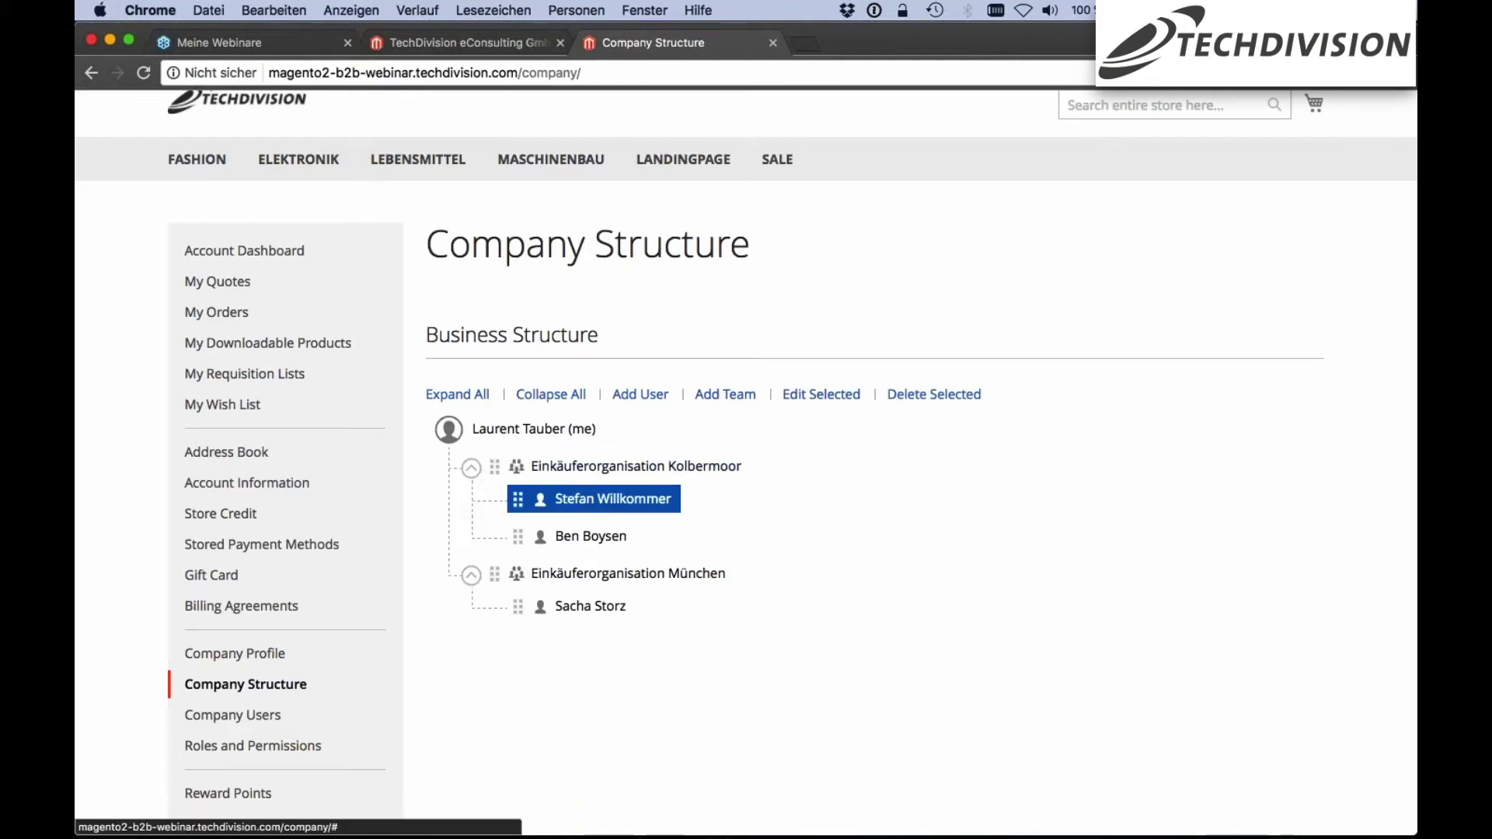
double_click(590, 501)
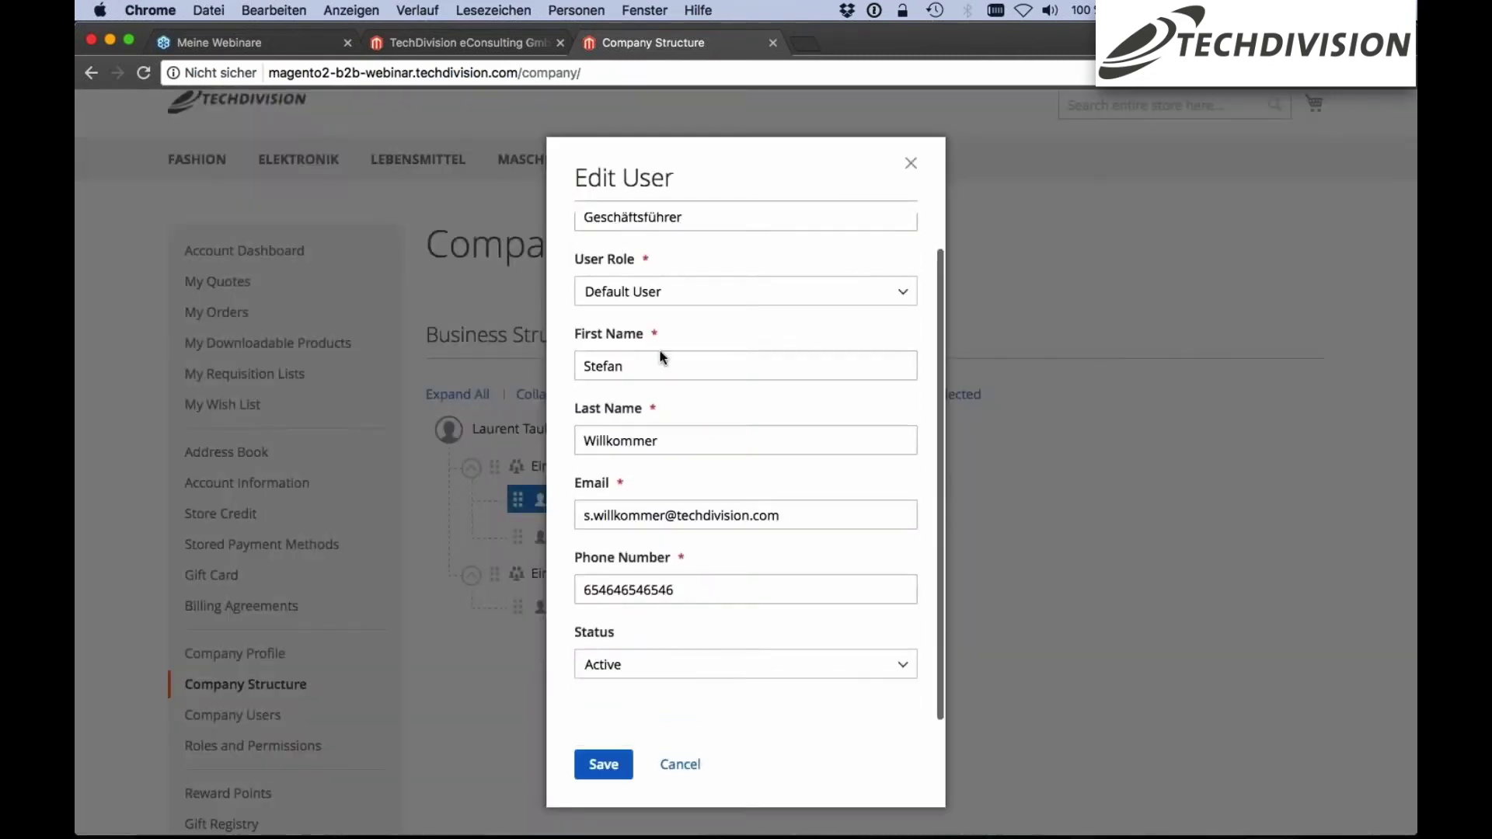
click(911, 162)
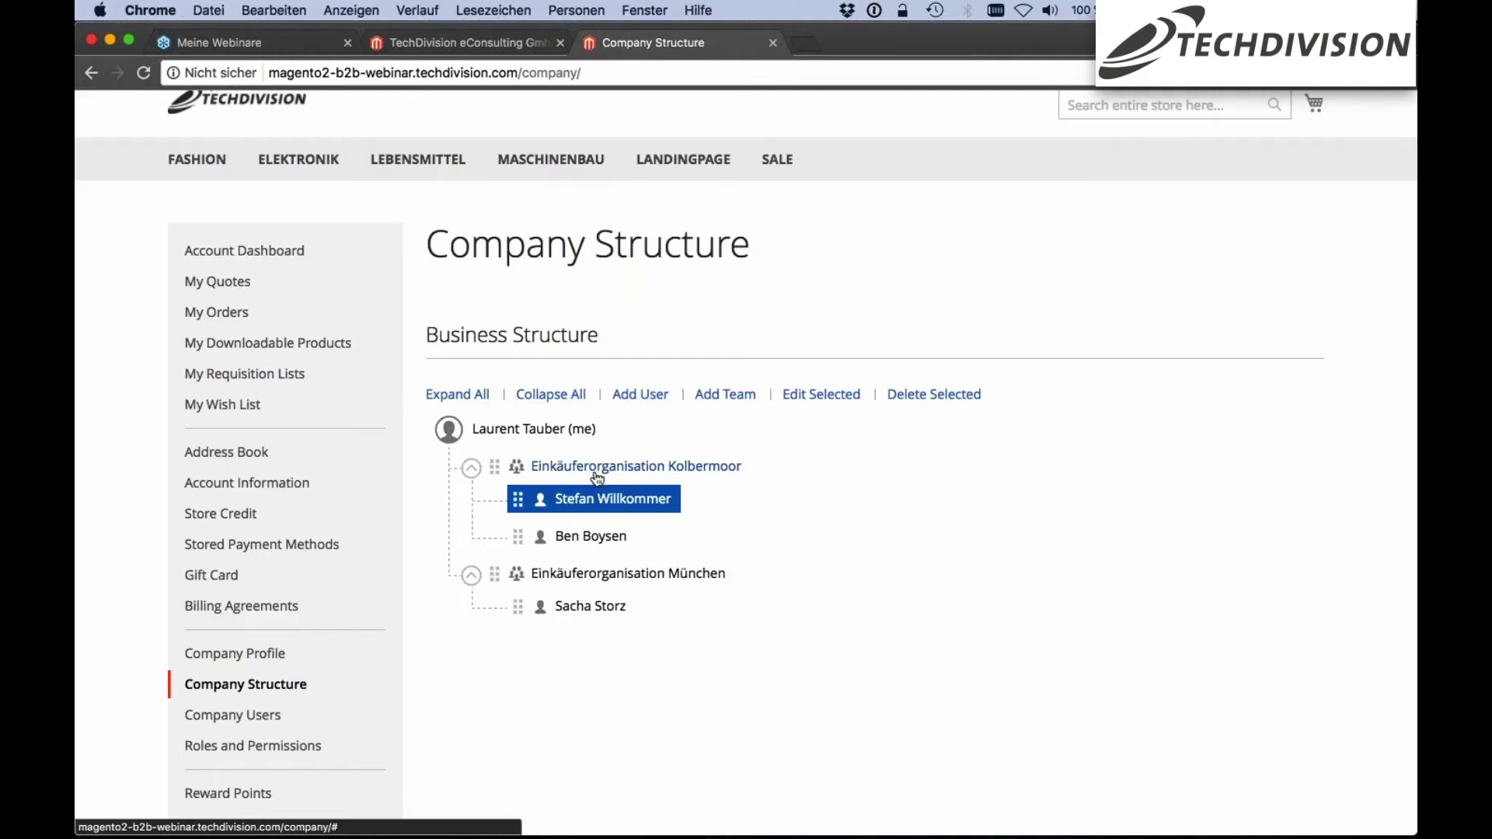
scroll(888, 483, down, 2)
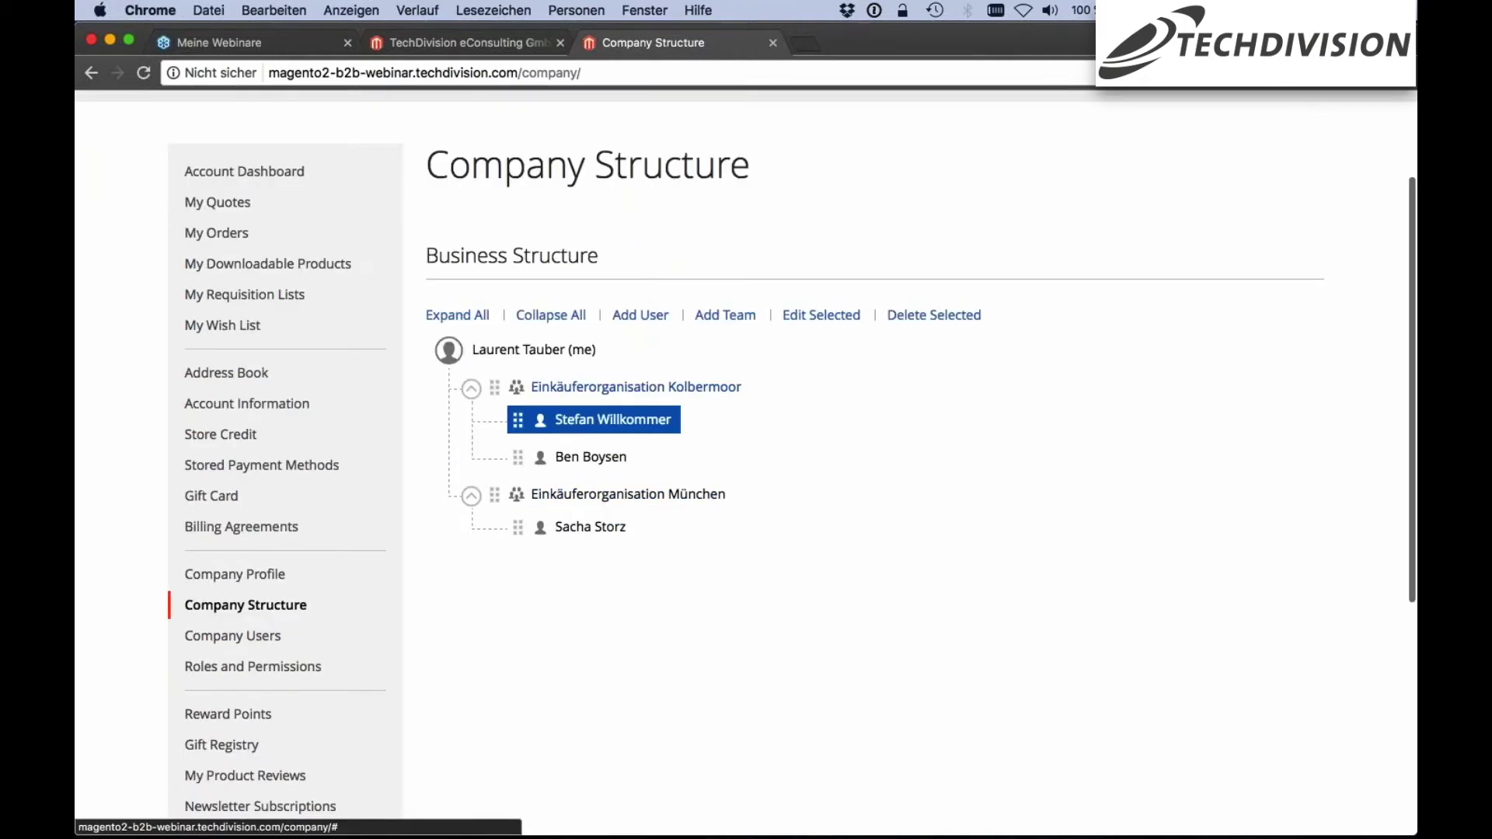
Review the Company Users table's roles, teams and status, then go to Roles and Permissions
click(256, 626)
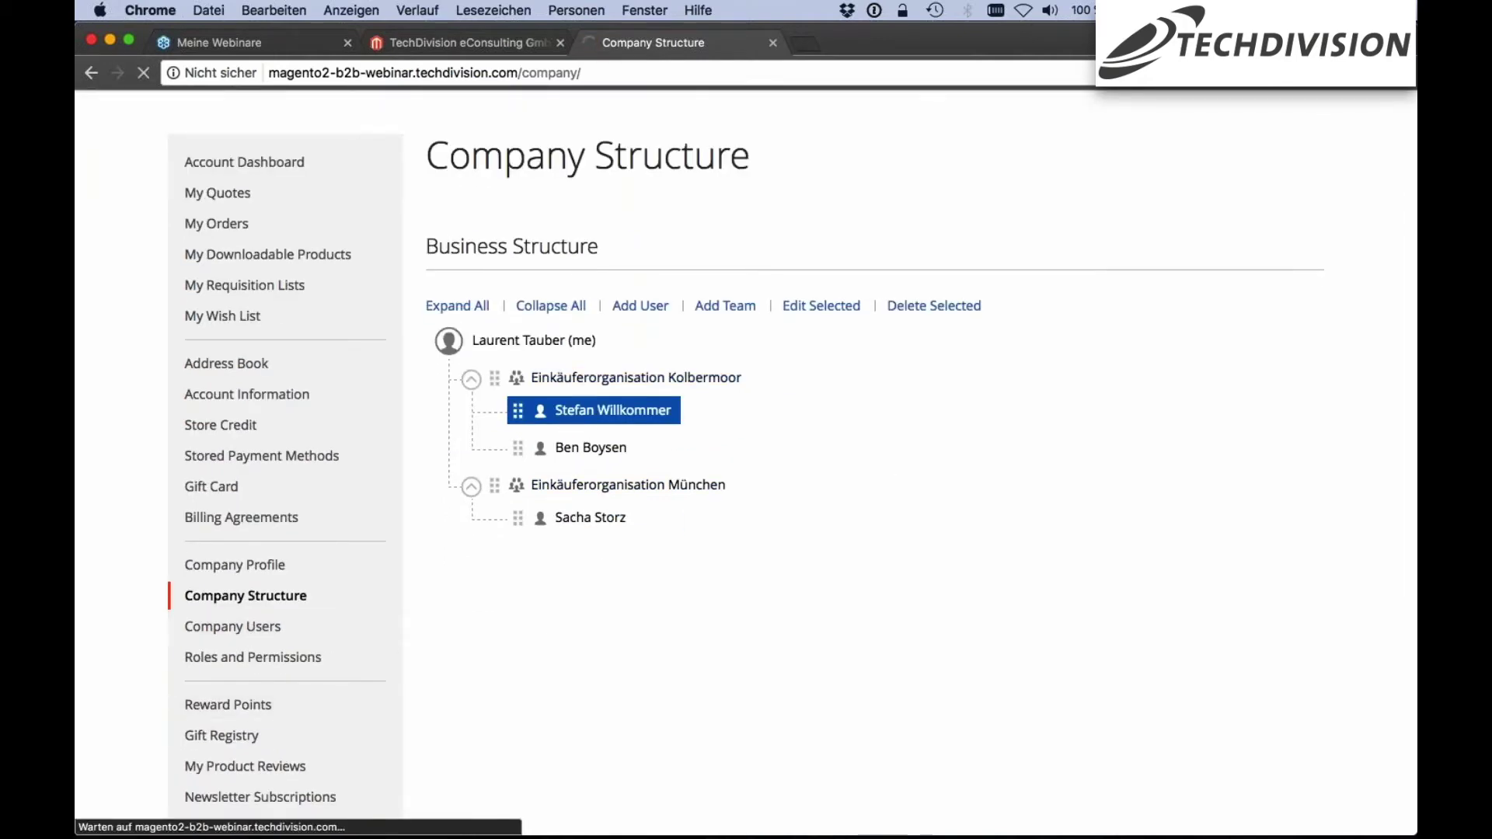
scroll(702, 351, down, 2)
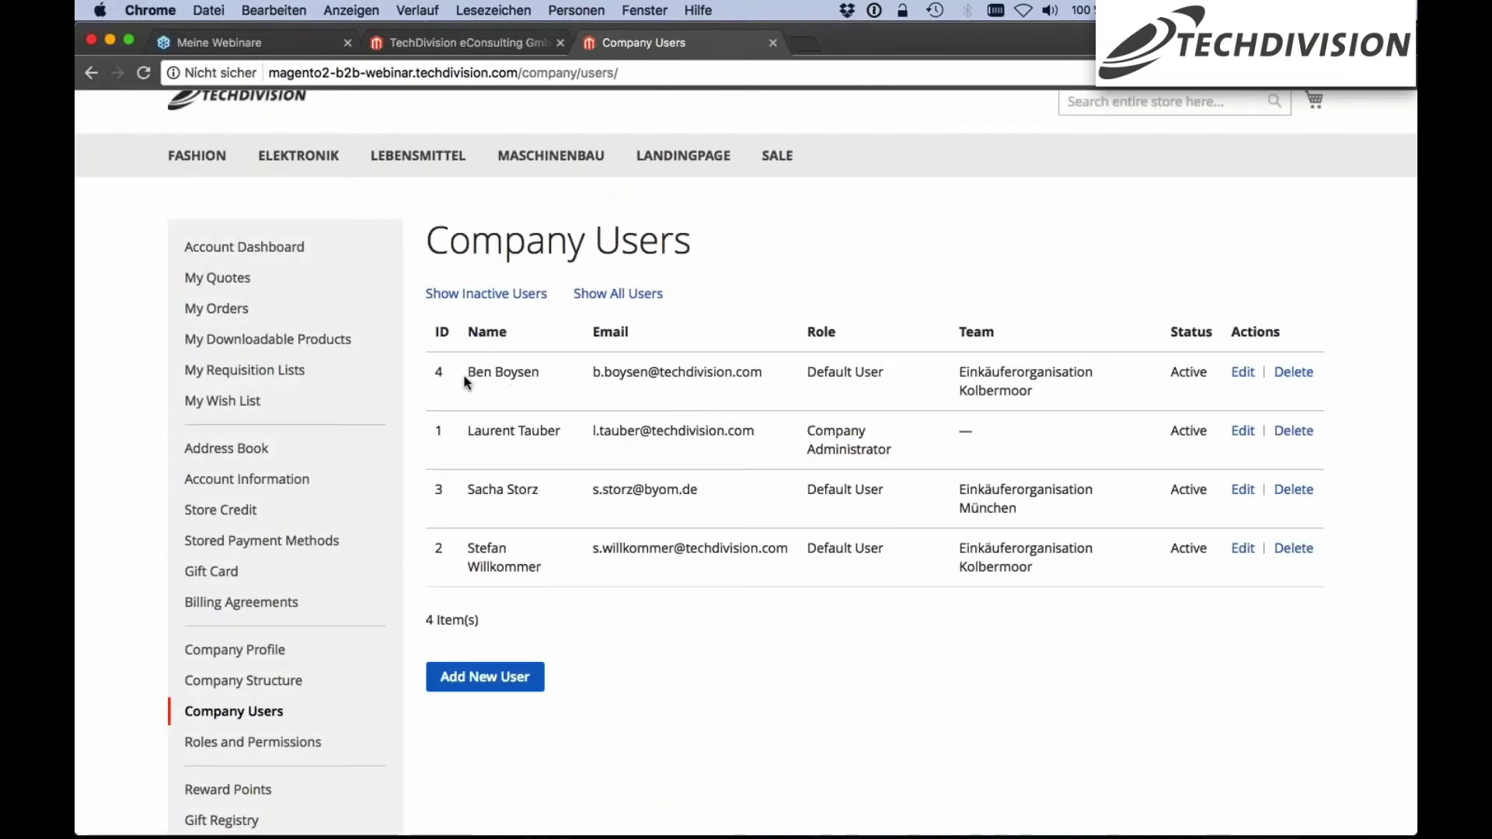
scroll(467, 381, down, 1)
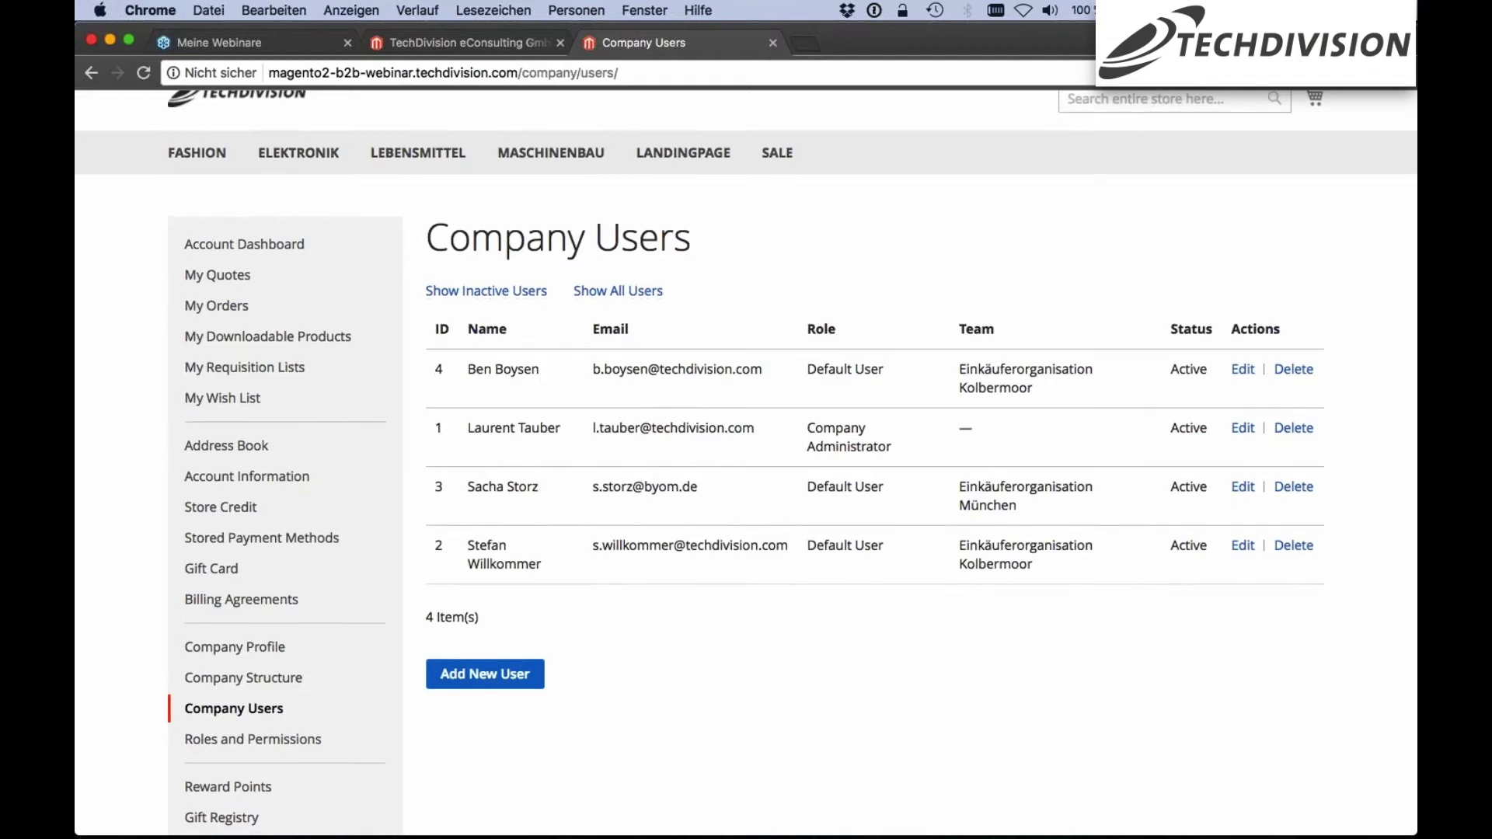
scroll(746, 467, down, 2)
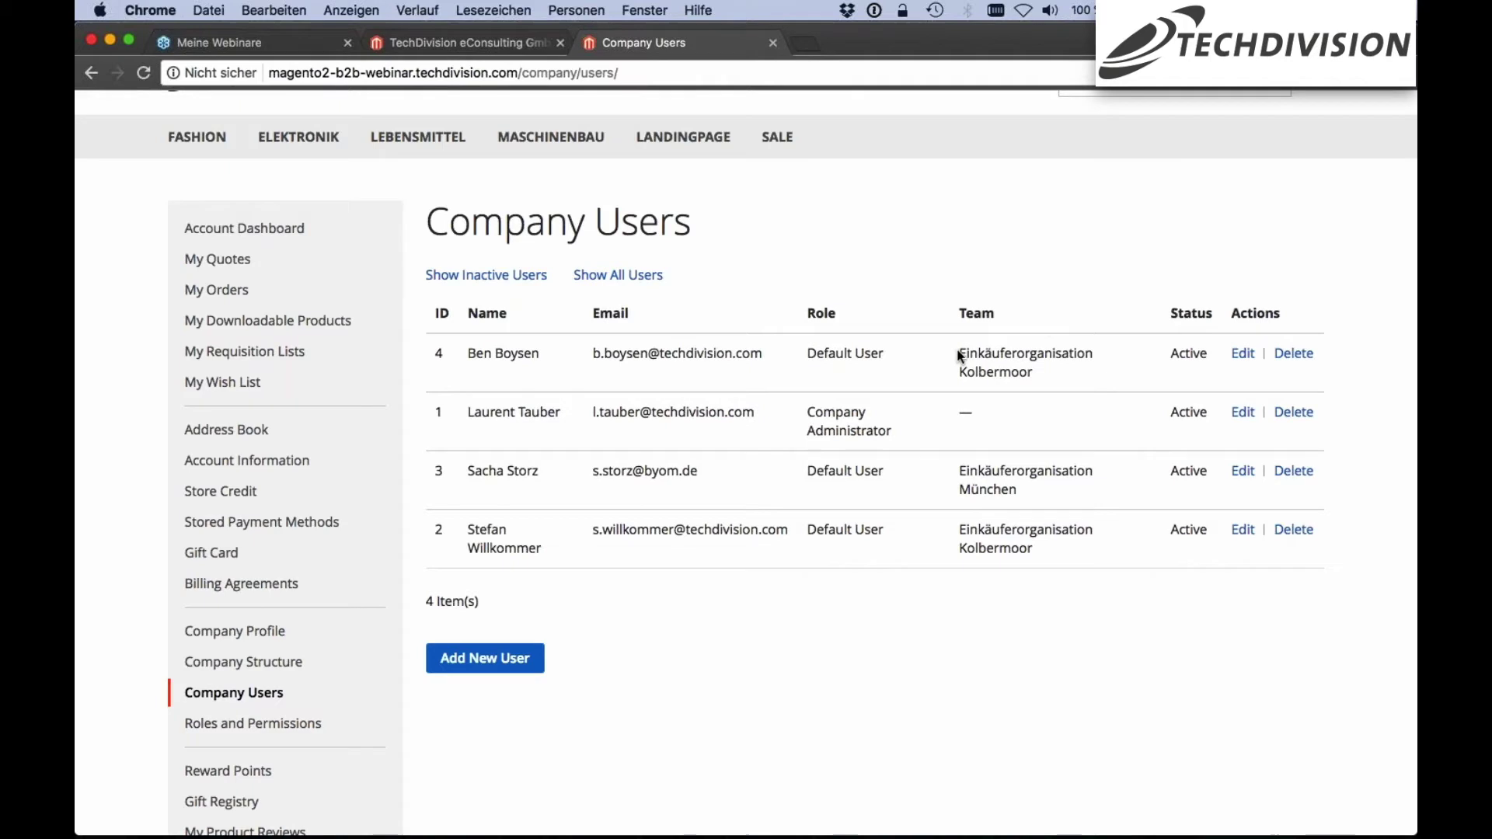
drag(960, 355, 1180, 371)
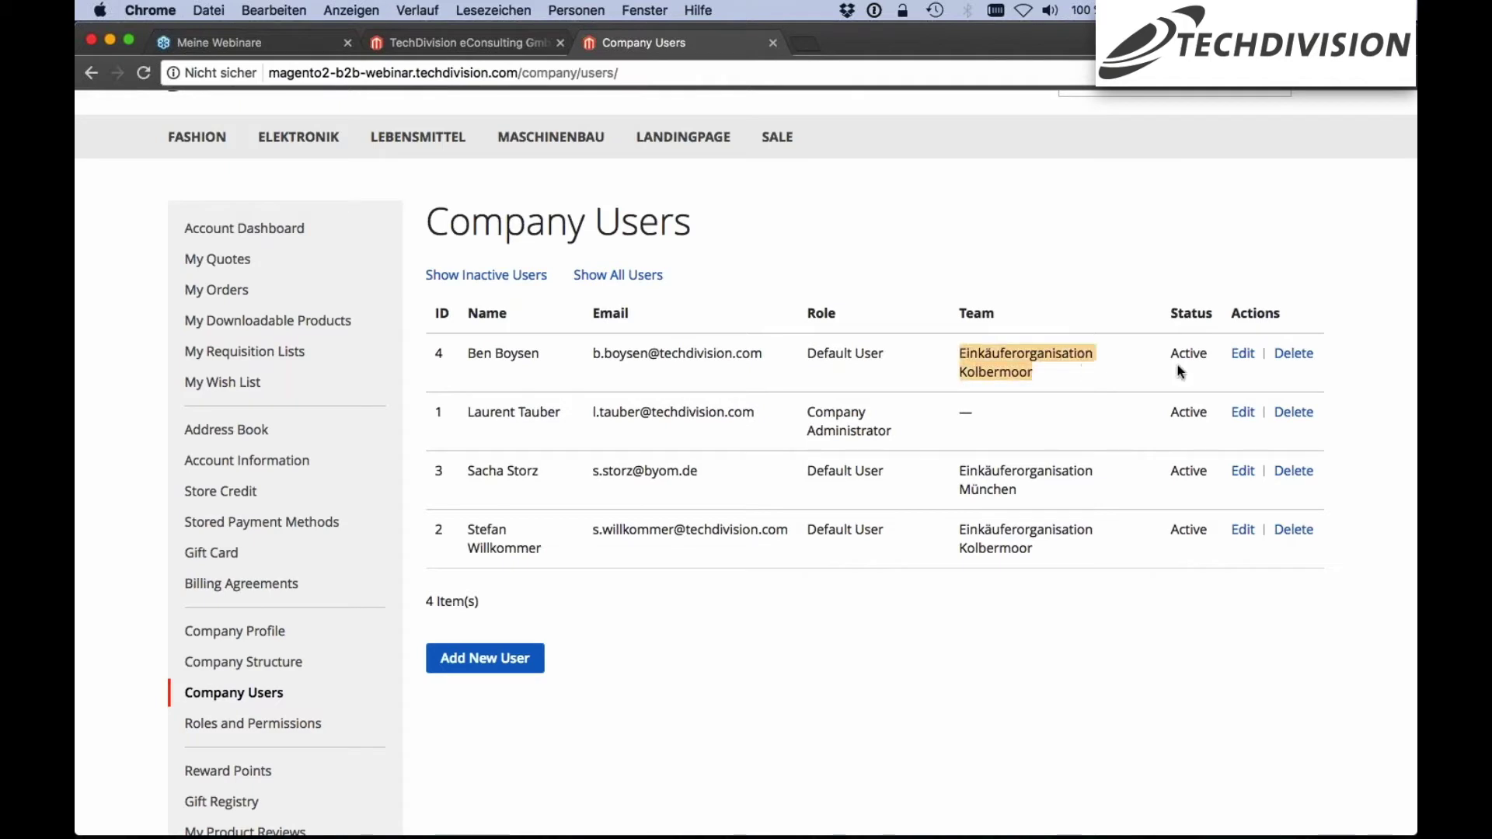
click(1180, 371)
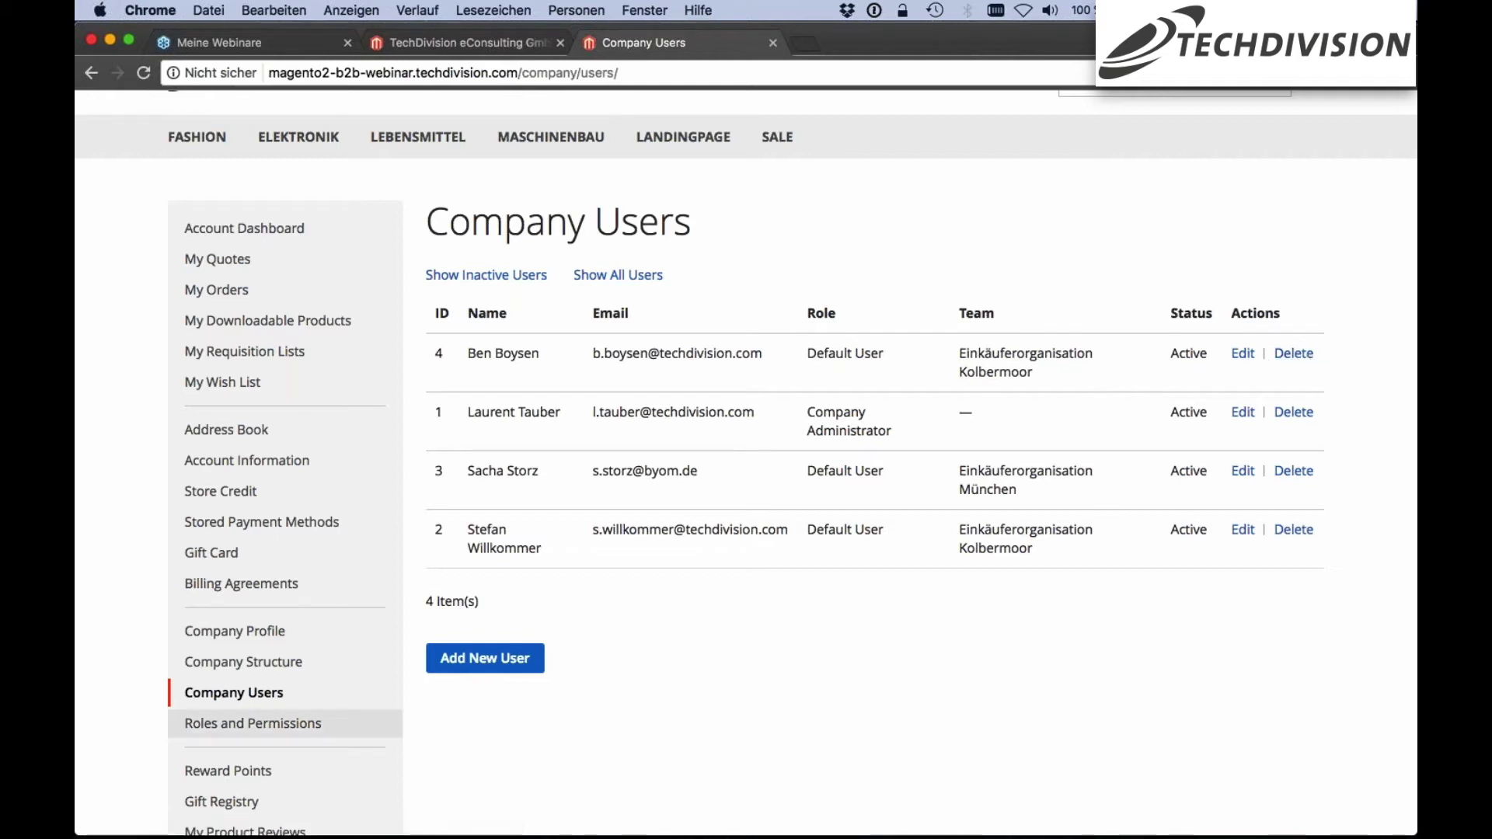
scroll(256, 719, down, 1)
scroll(257, 716, down, 5)
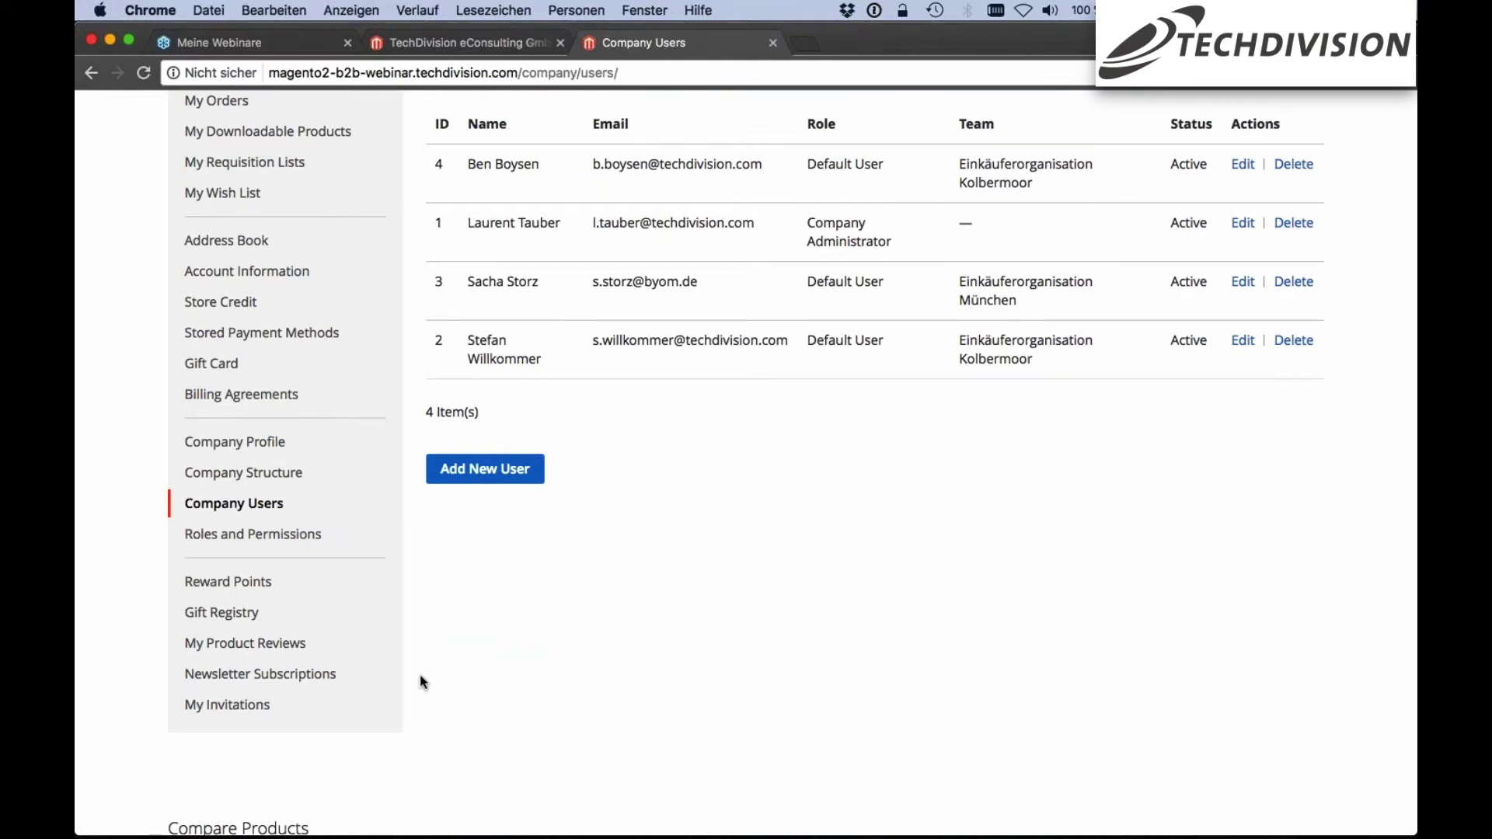
click(269, 544)
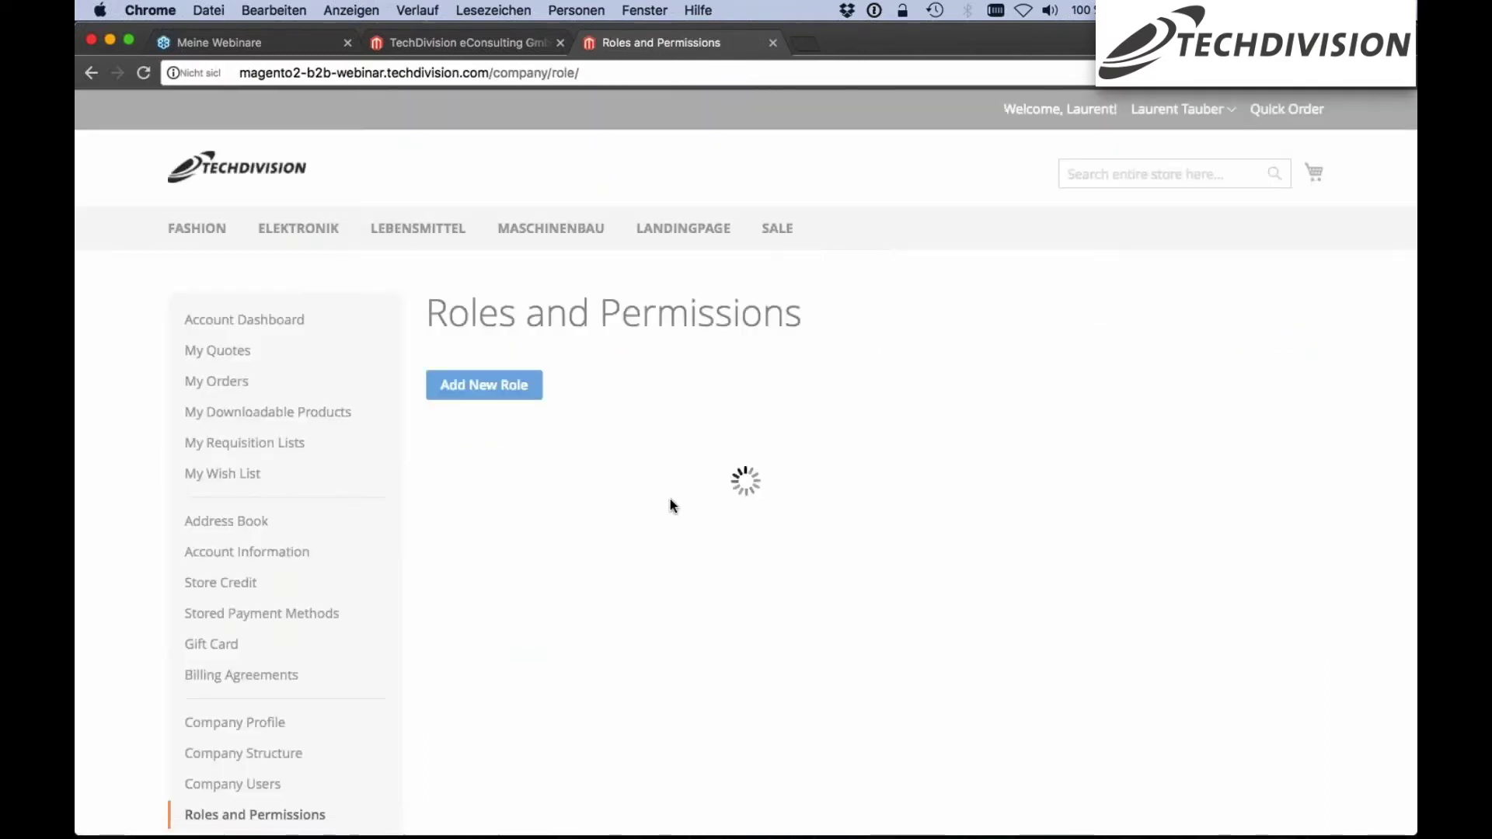
Add a new role named 'Buy on Quote' and look through its unchecked permission tree
scroll(696, 453, down, 1)
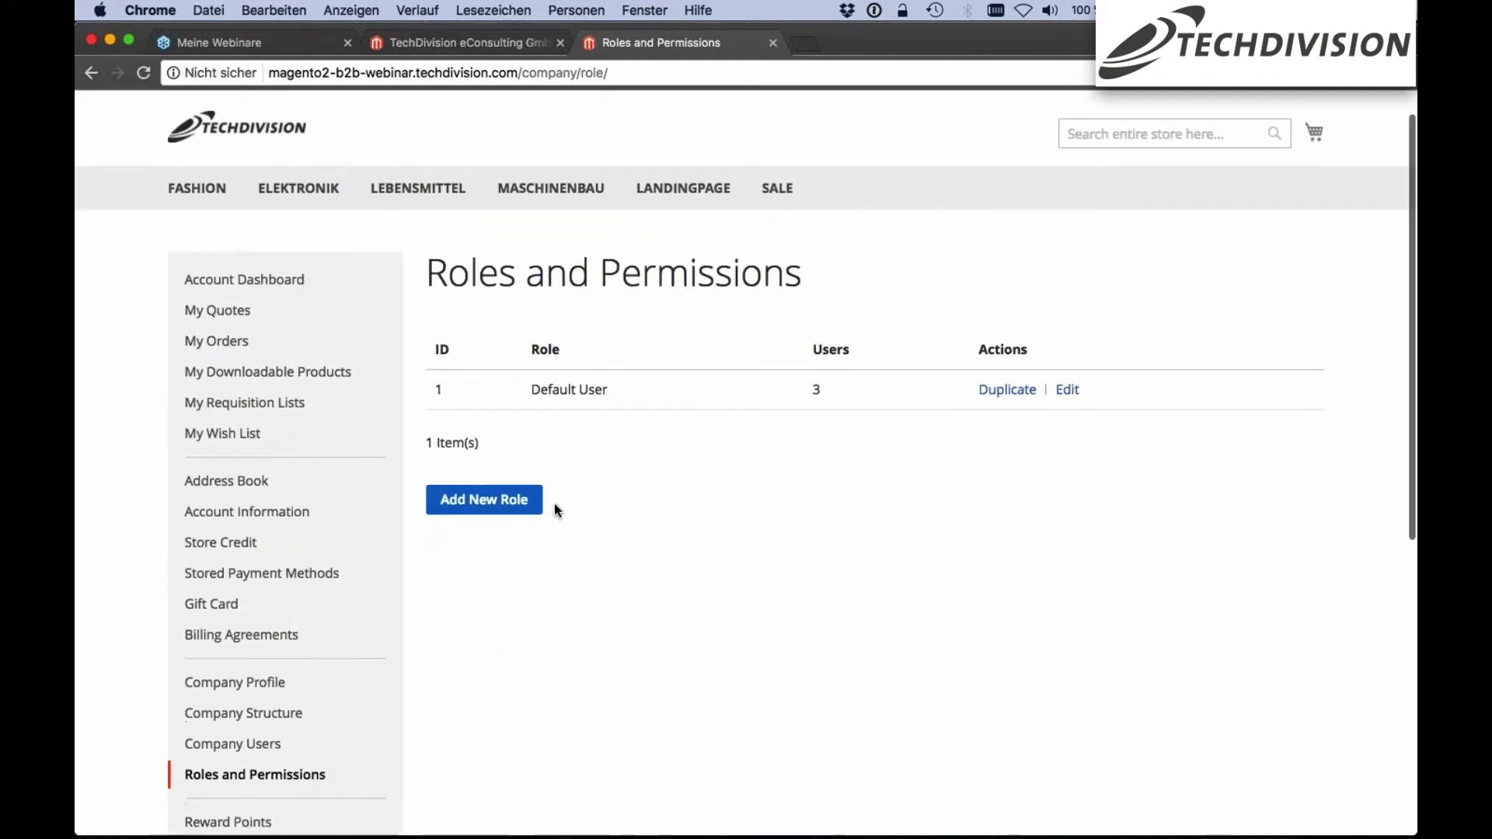
click(501, 504)
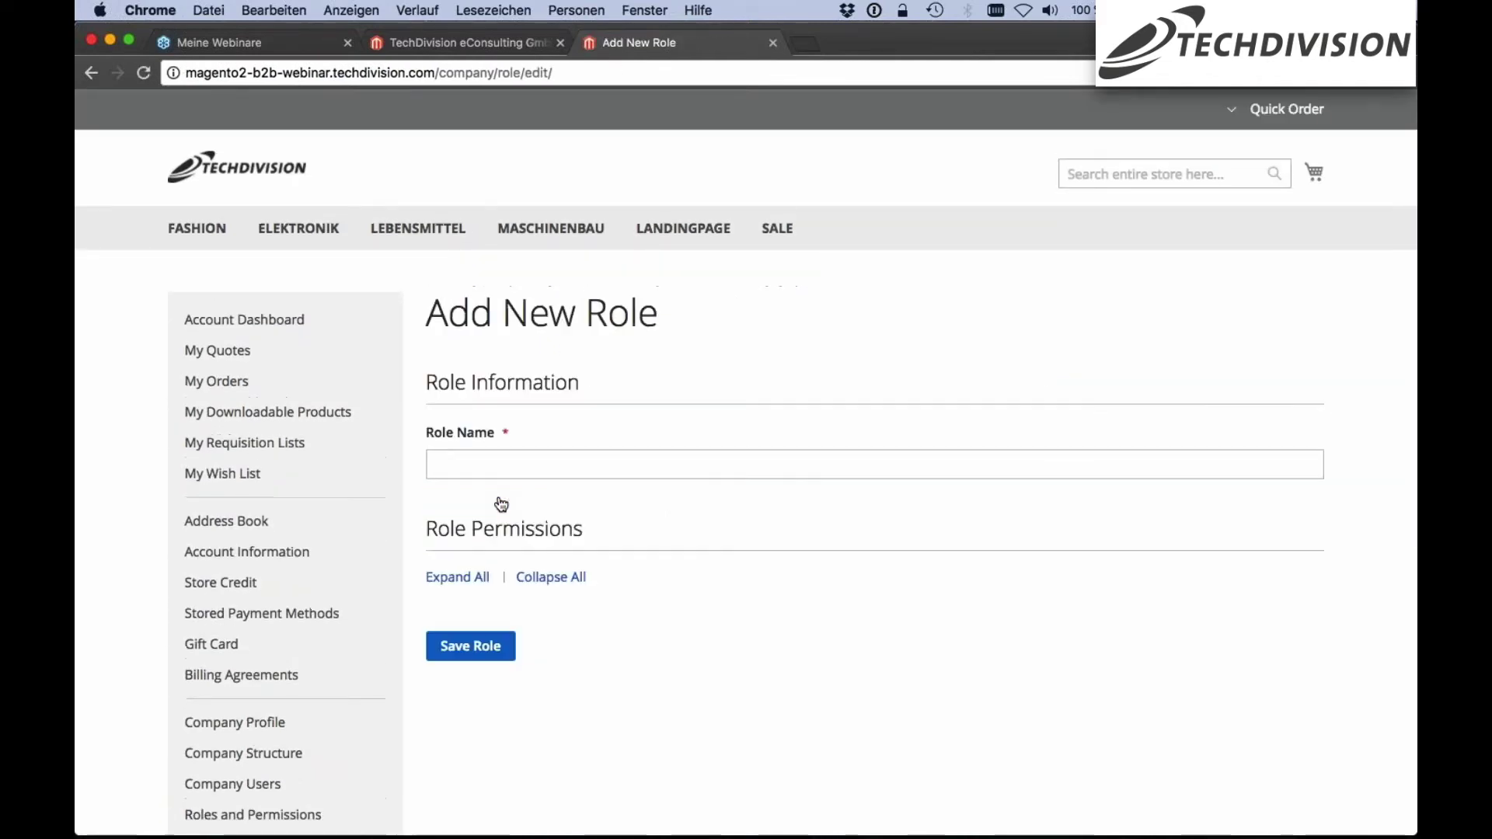
click(490, 469)
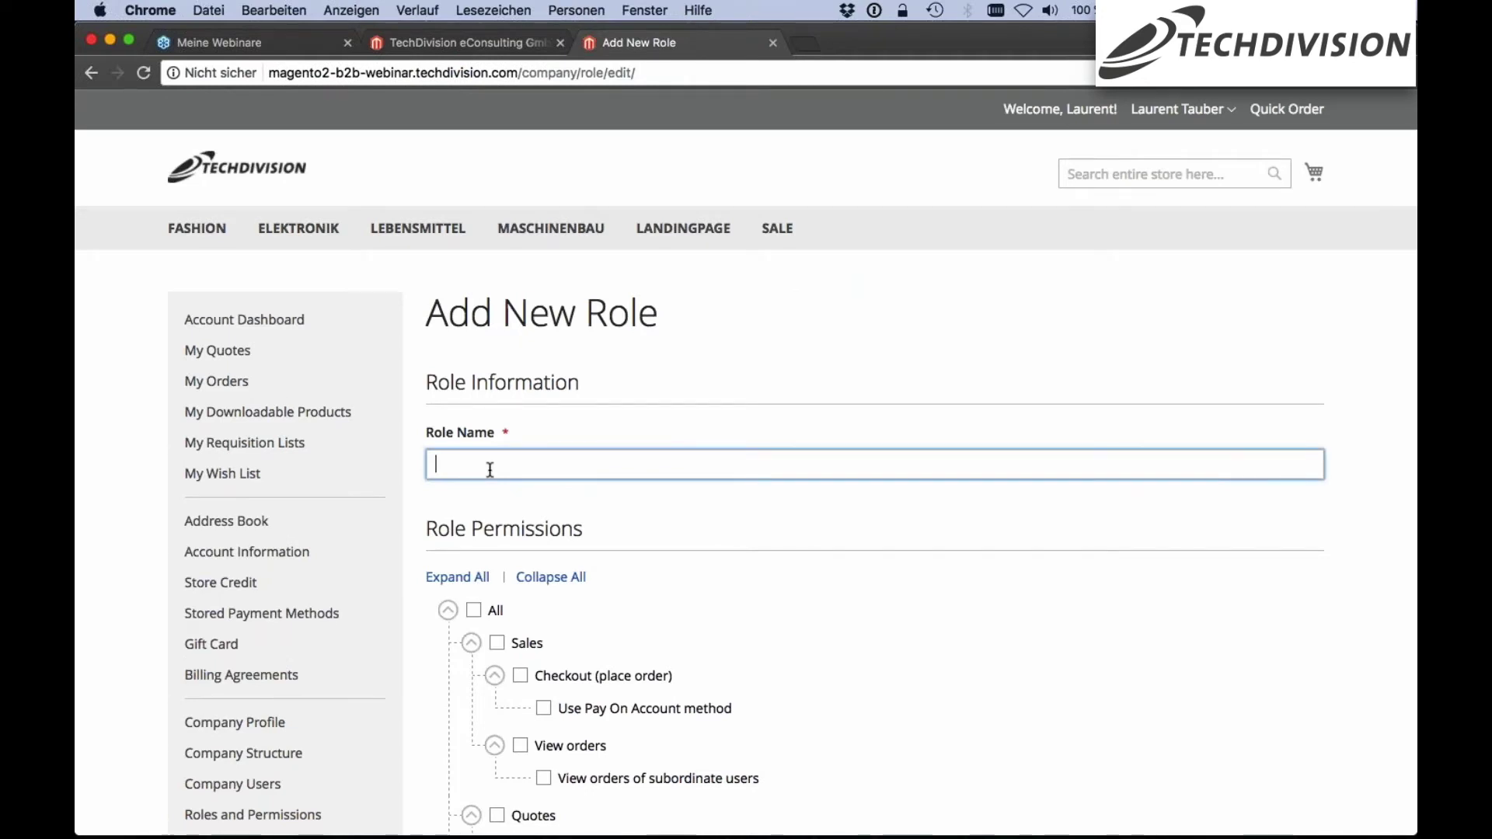
text(Buy on Quote)
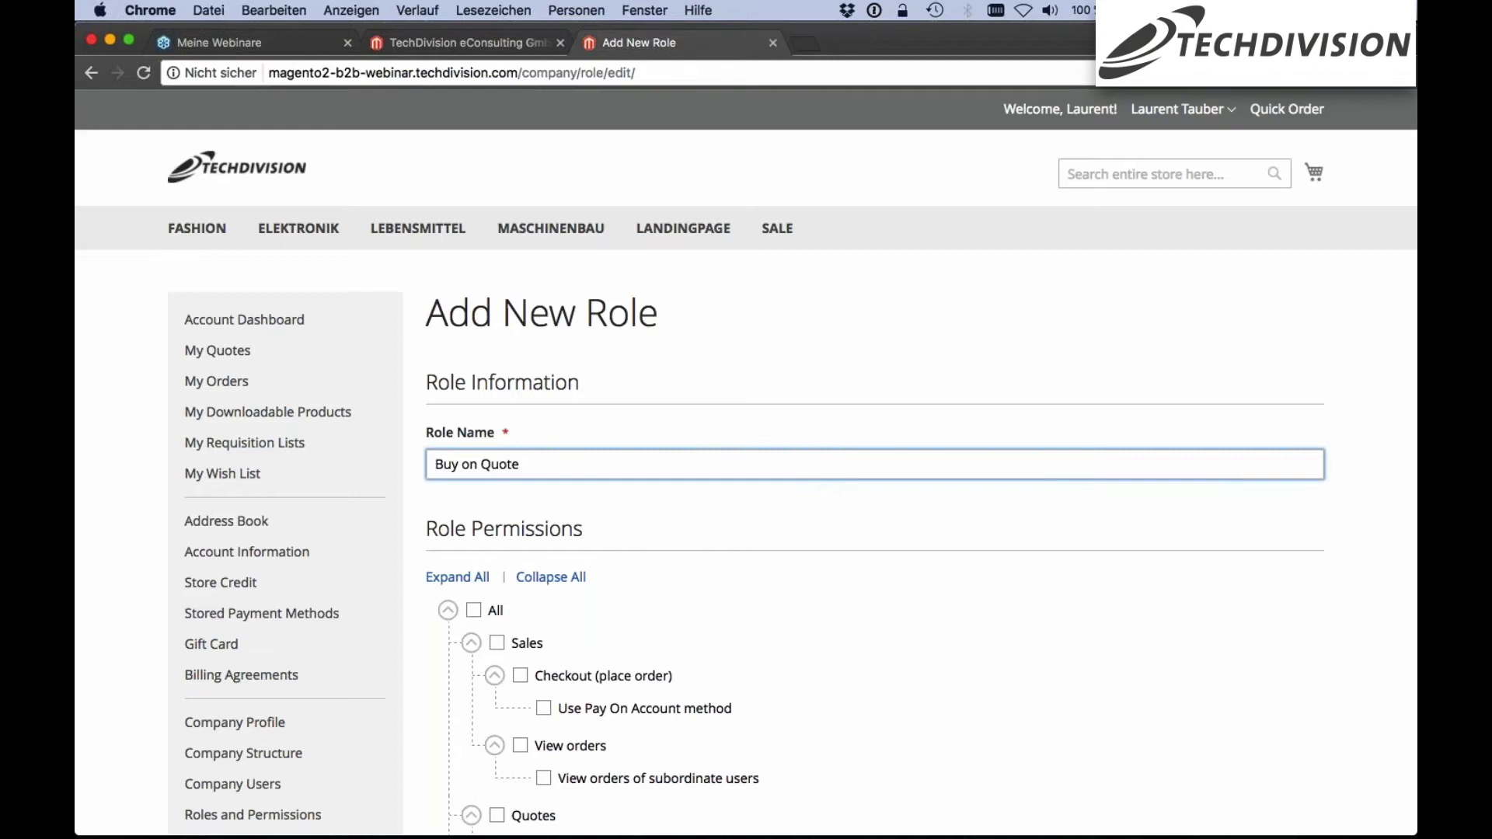
scroll(745, 466, down, 1)
scroll(745, 466, down, 5)
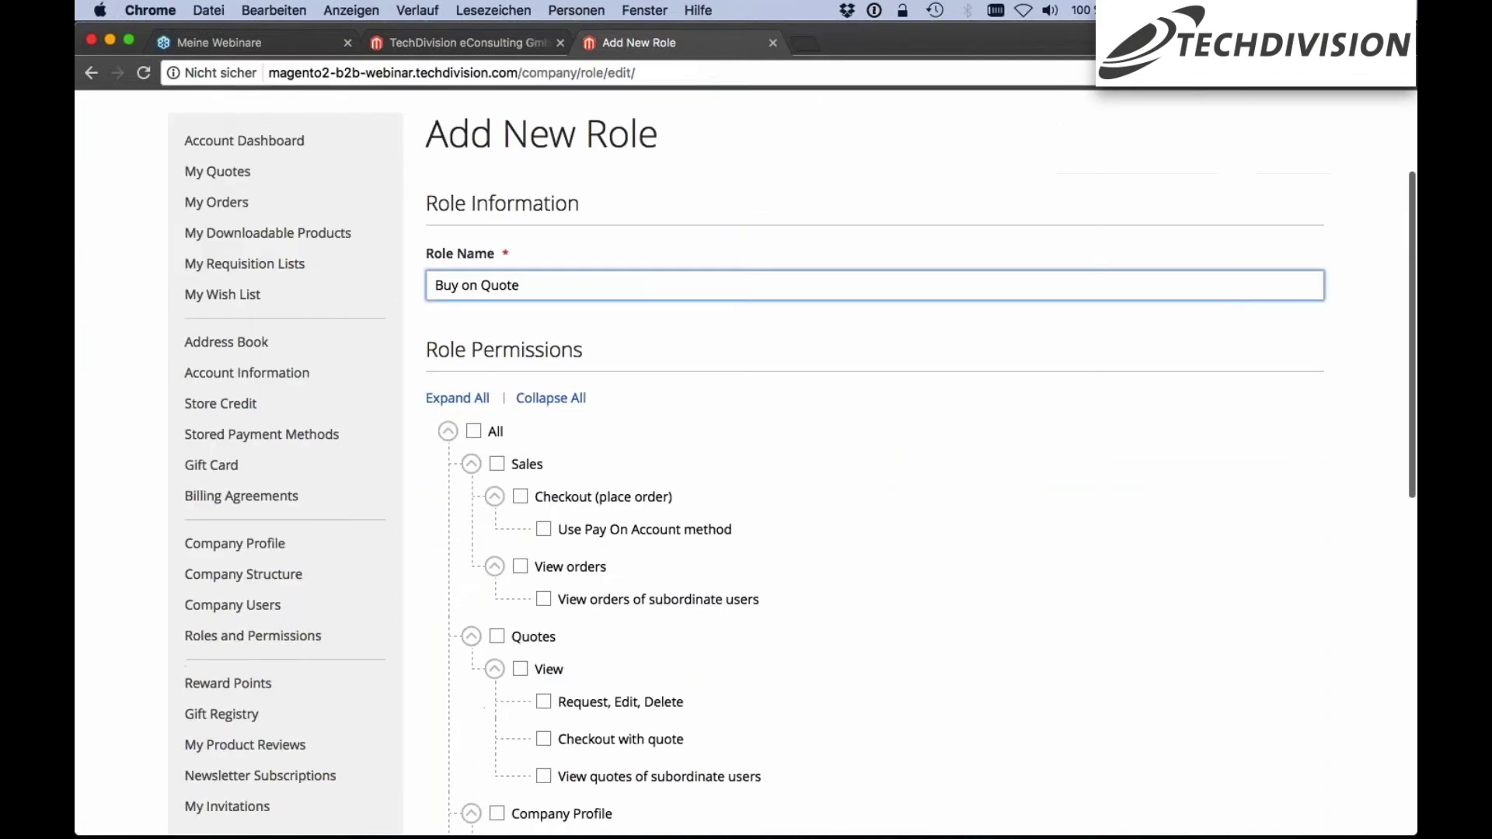
scroll(679, 444, down, 2)
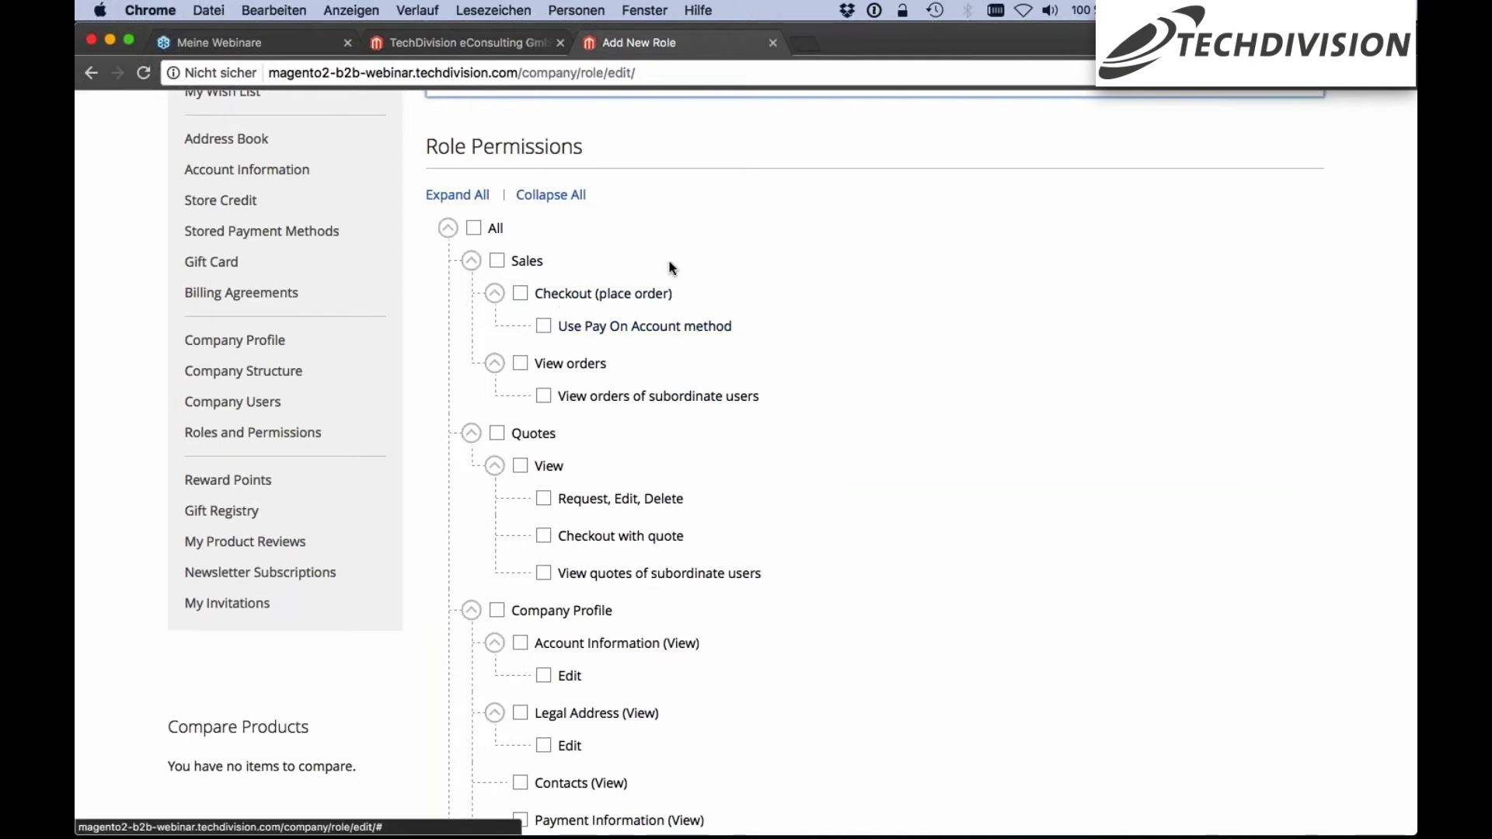
scroll(672, 268, down, 1)
scroll(672, 268, down, 1)
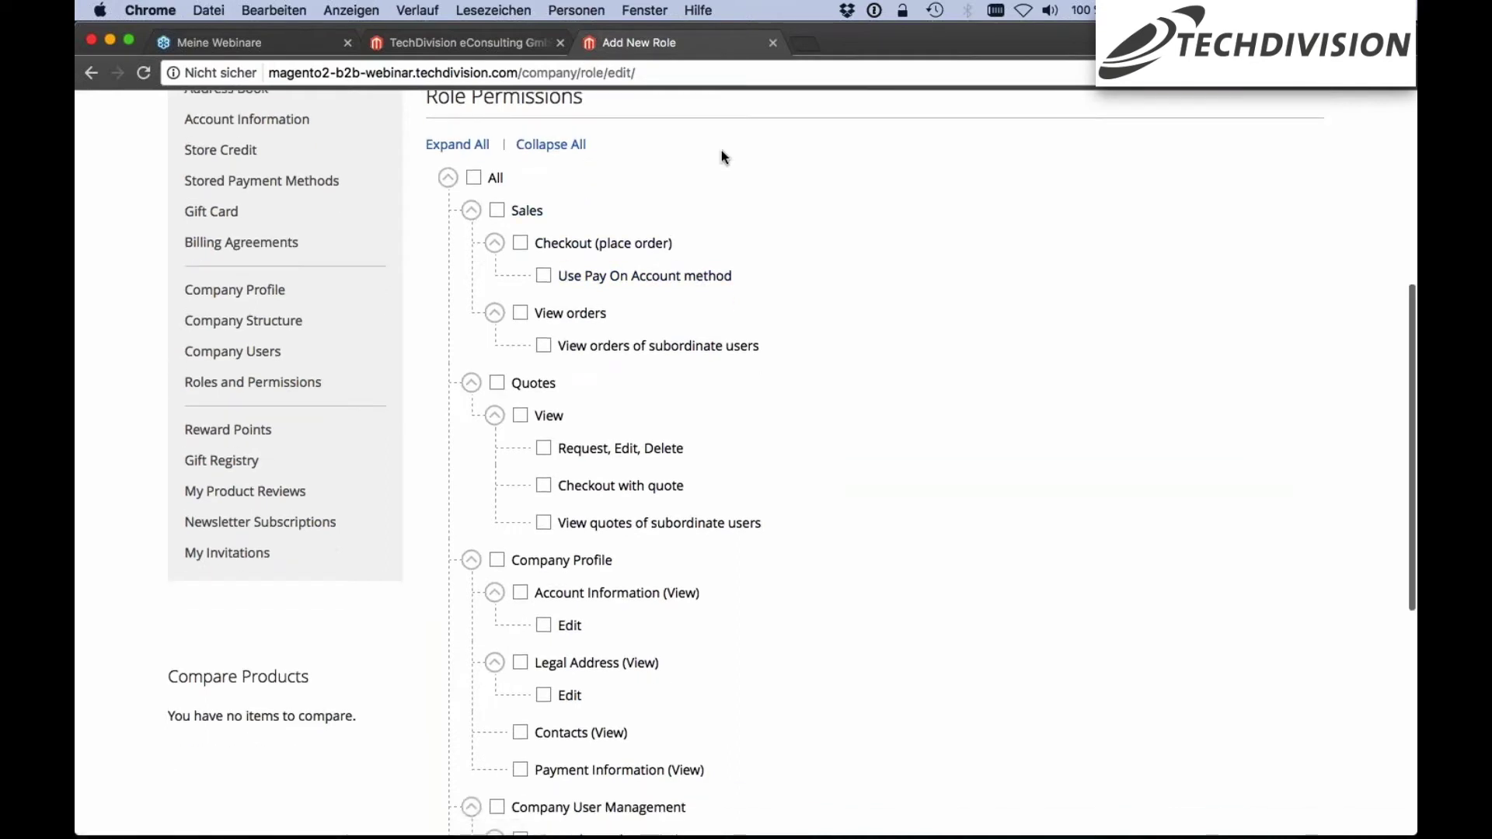
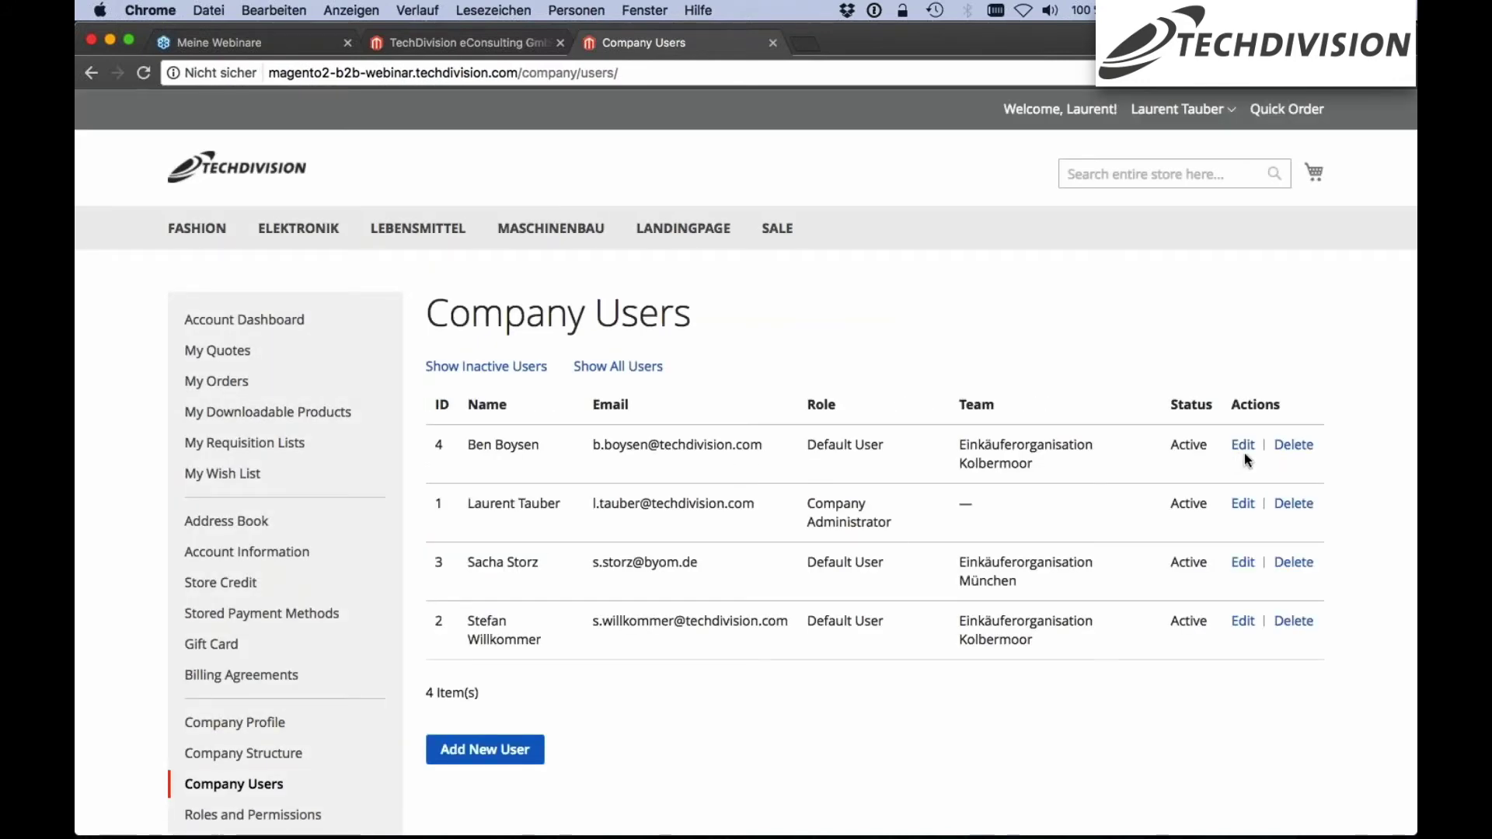
Scroll down the Company Users list to see the four users and their roles
scroll(164, 780, down, 1)
Find user ID 4 in the list and highlight its current Default User role
scroll(164, 781, down, 3)
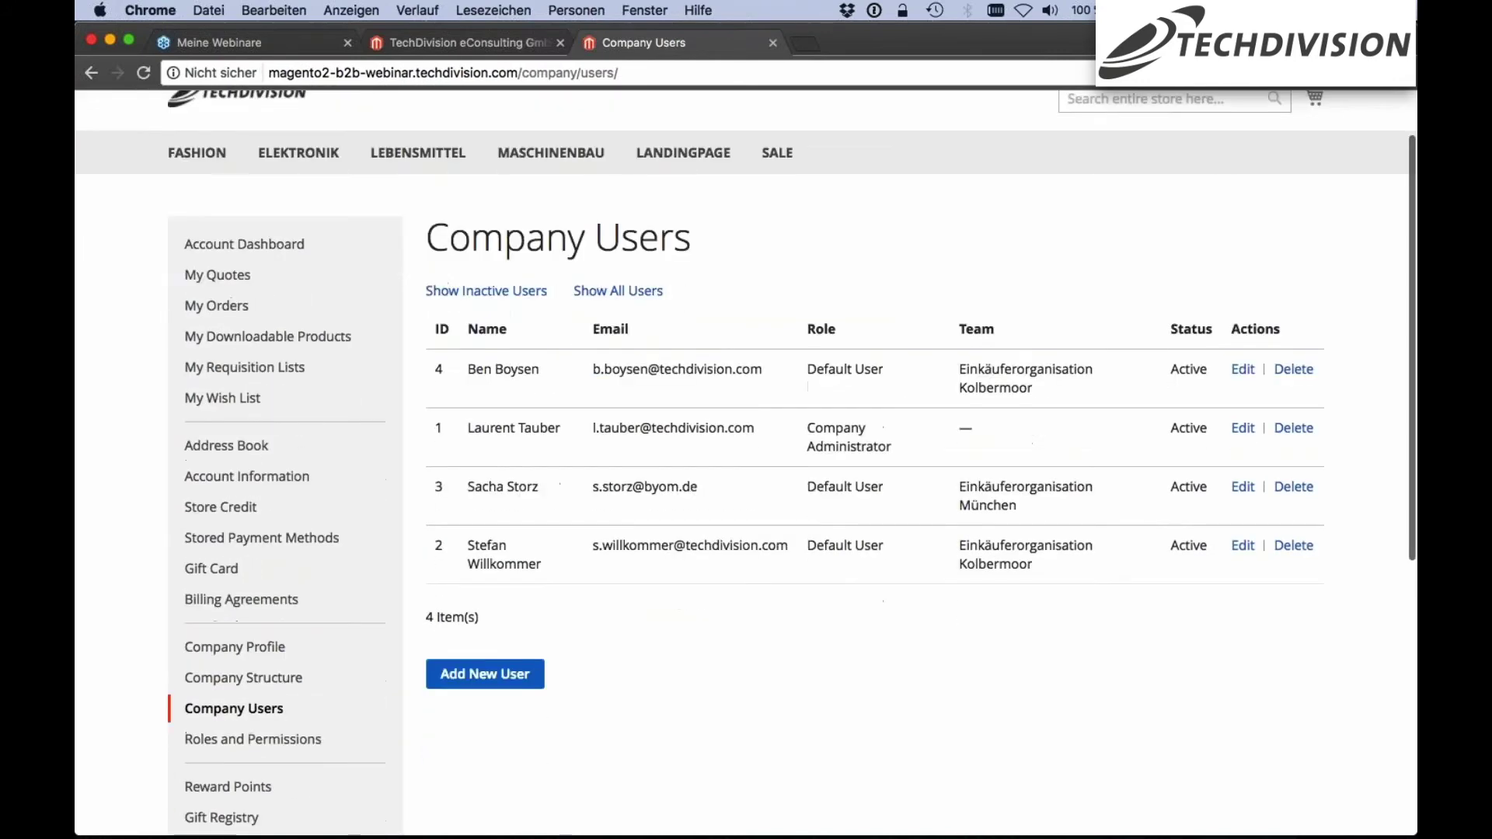
scroll(746, 466, down, 3)
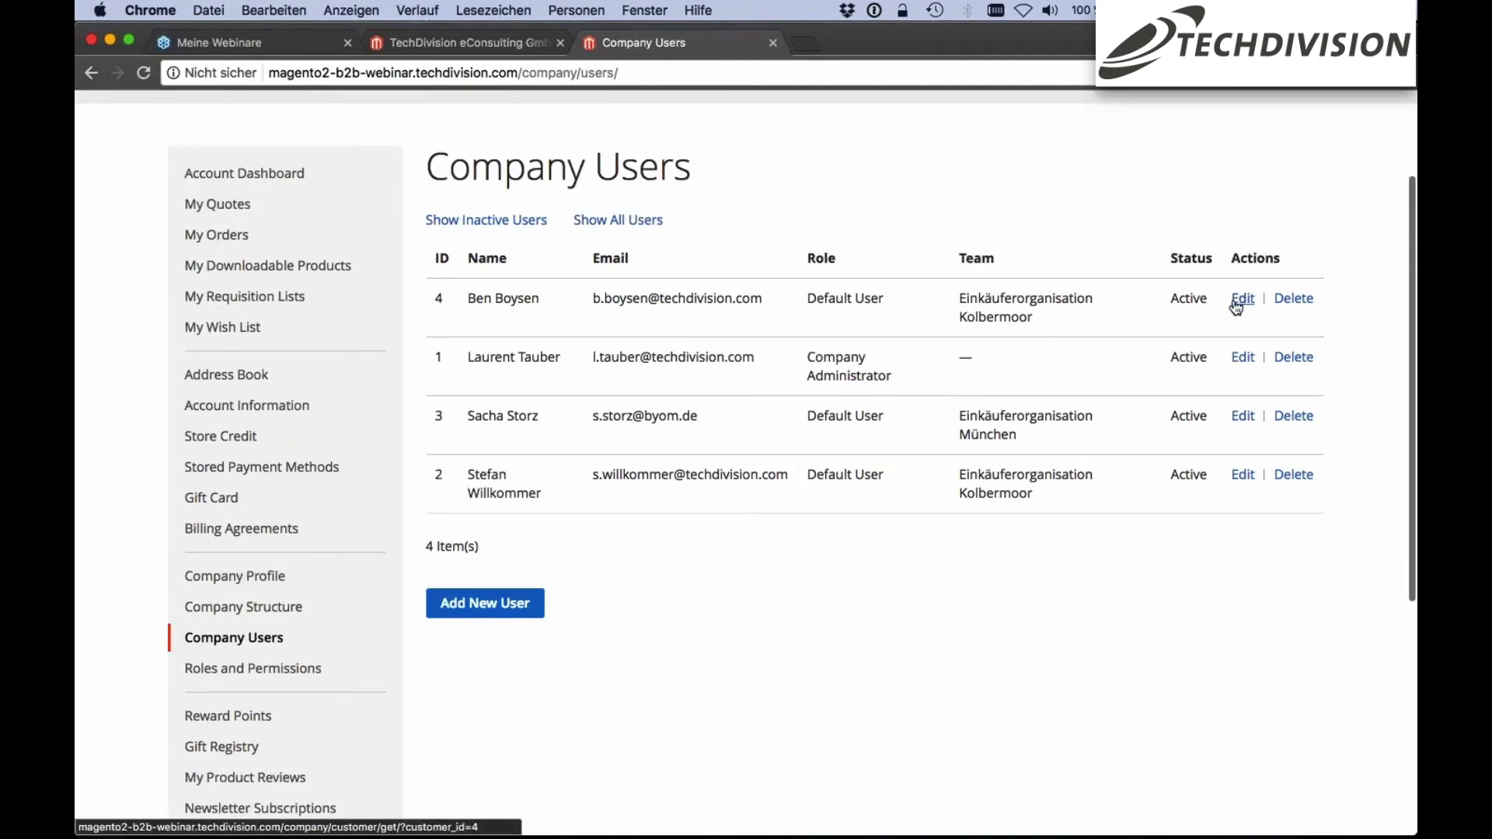
double_click(830, 298)
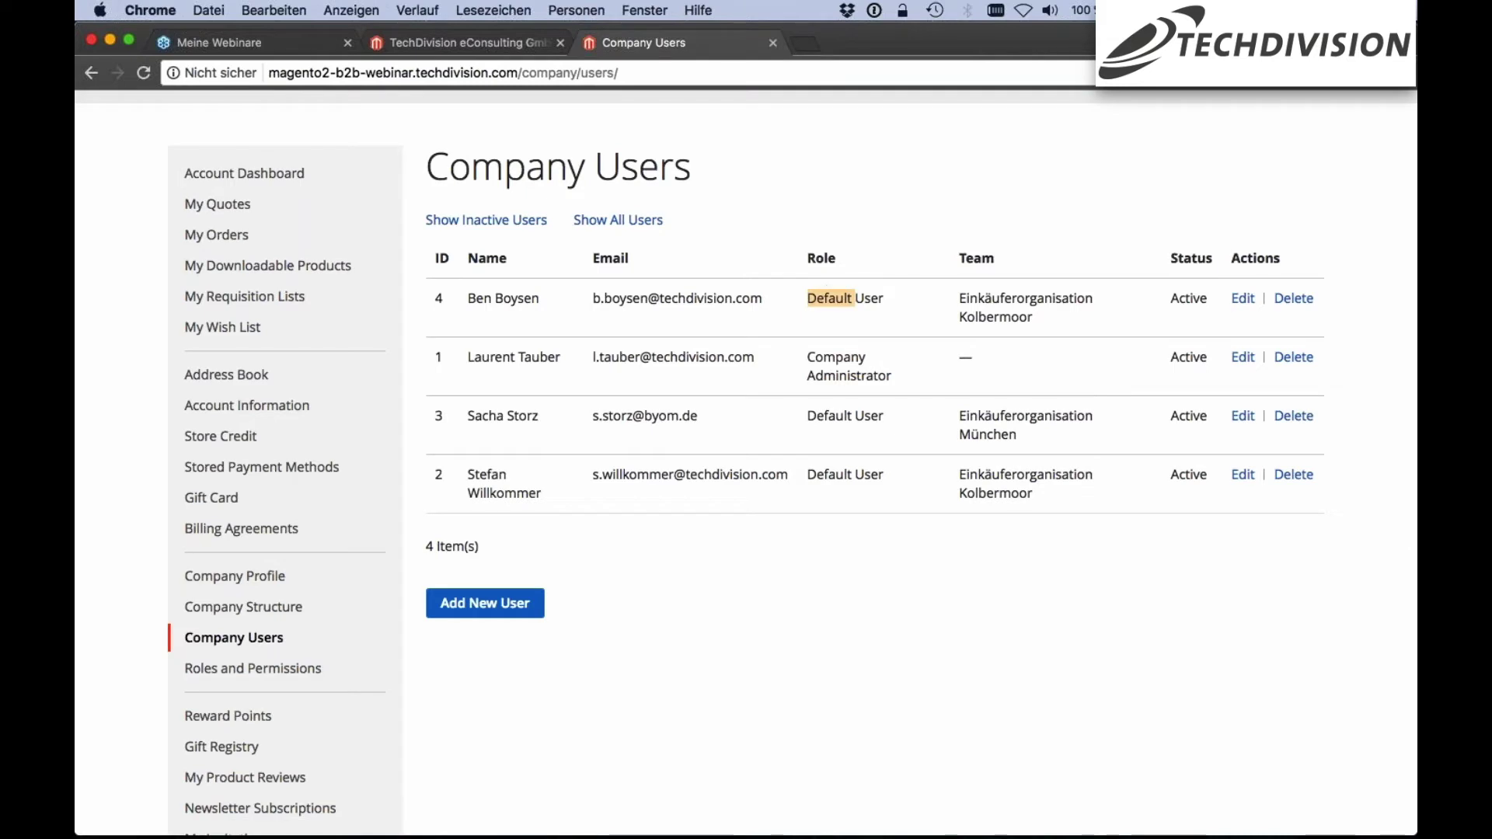
drag(854, 298, 891, 296)
click(892, 296)
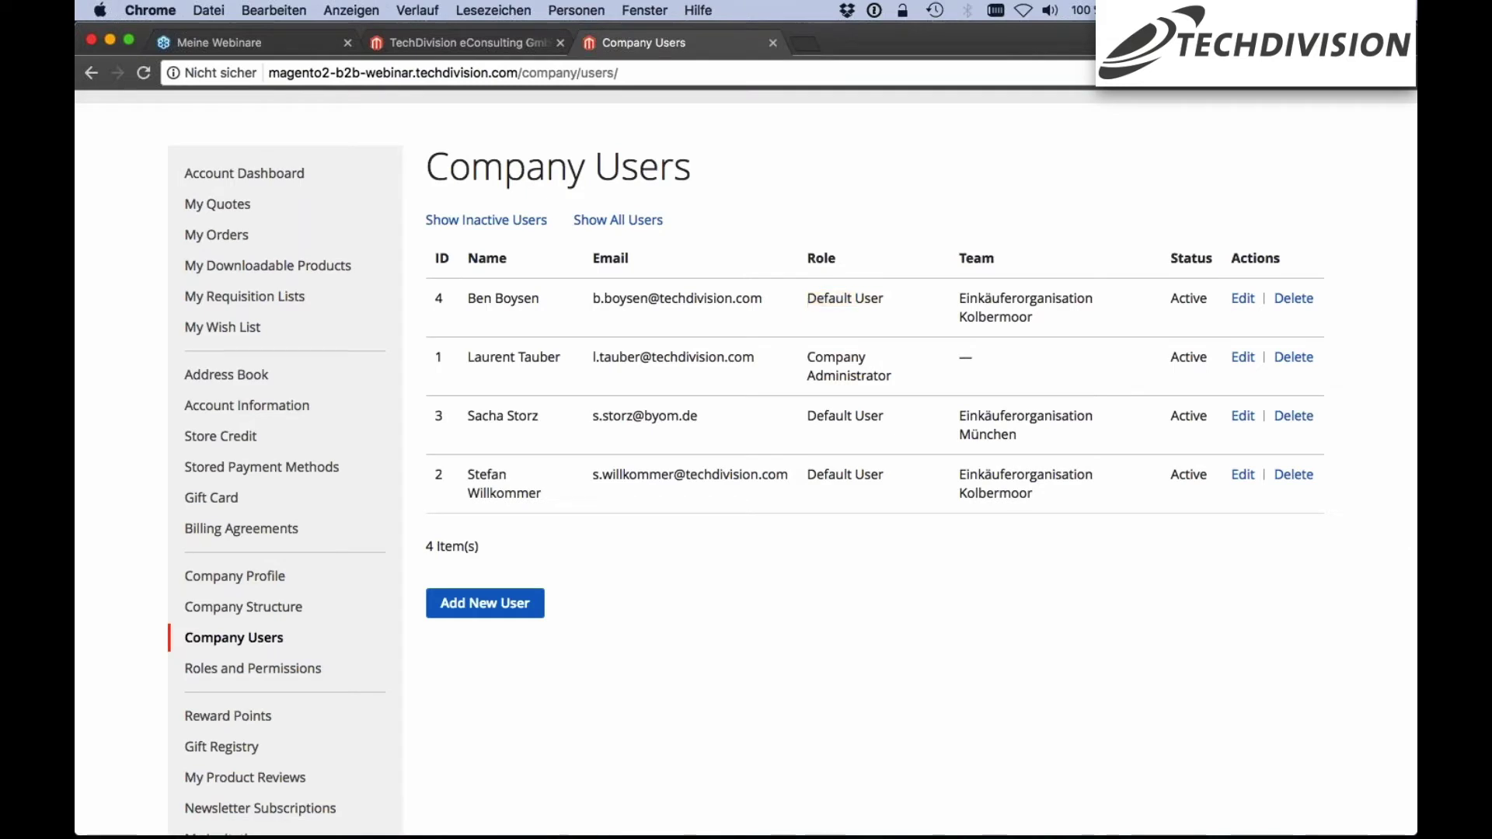
Switch user ID 4 to the Buy on Quote role, save, and sign out
click(1247, 305)
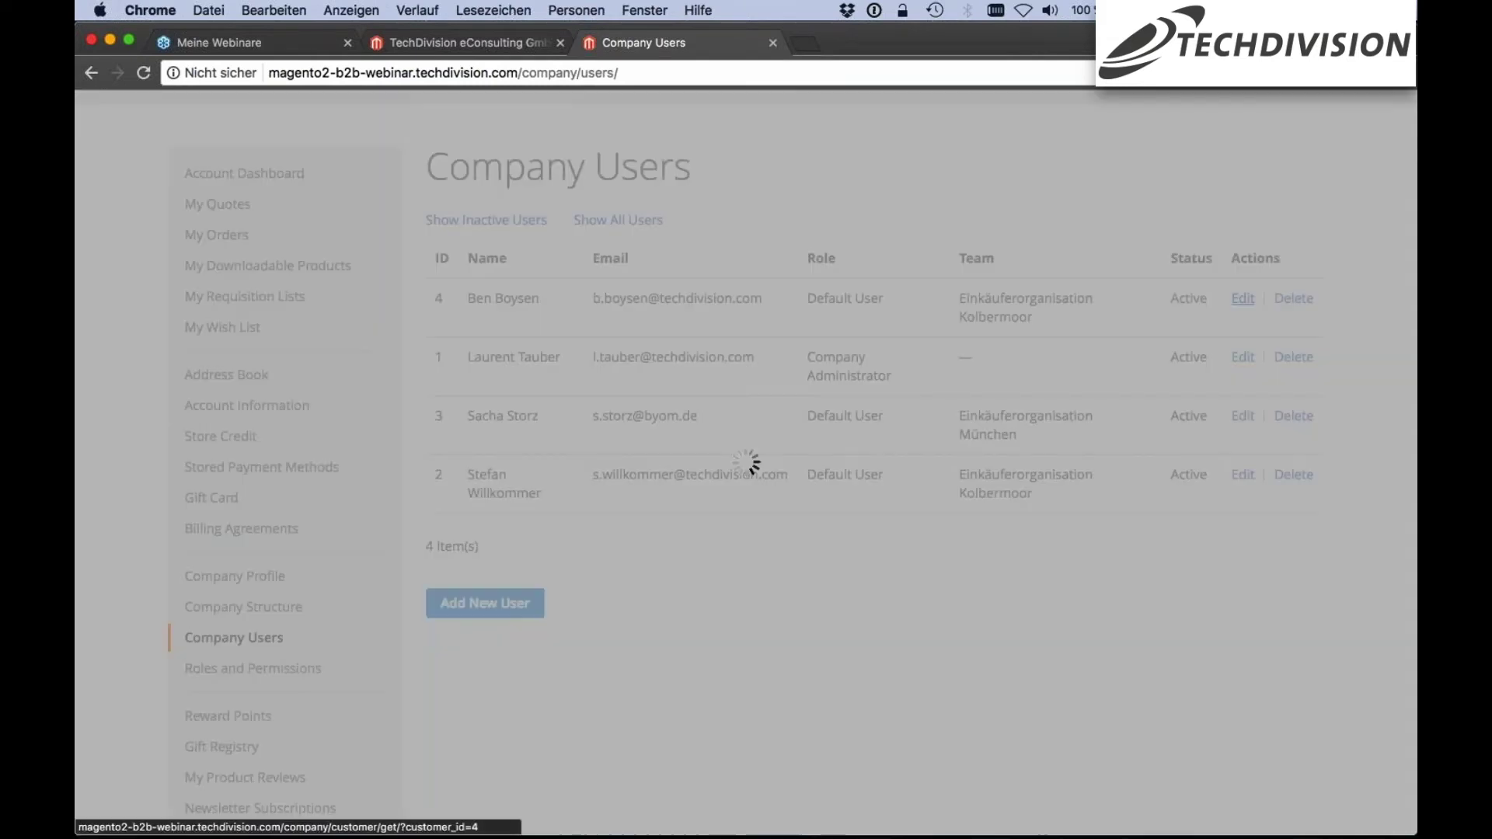
click(739, 338)
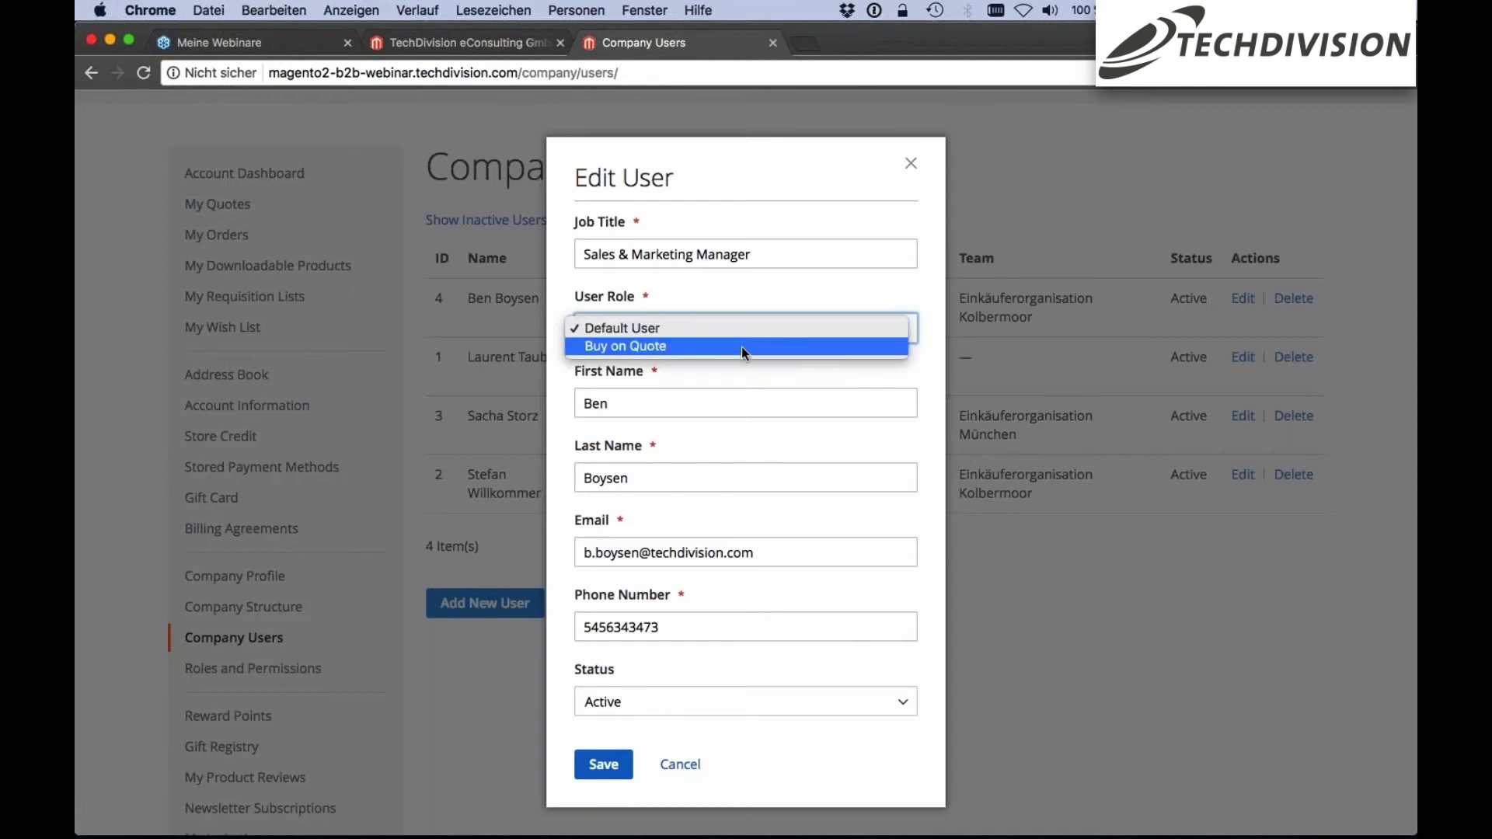
click(741, 346)
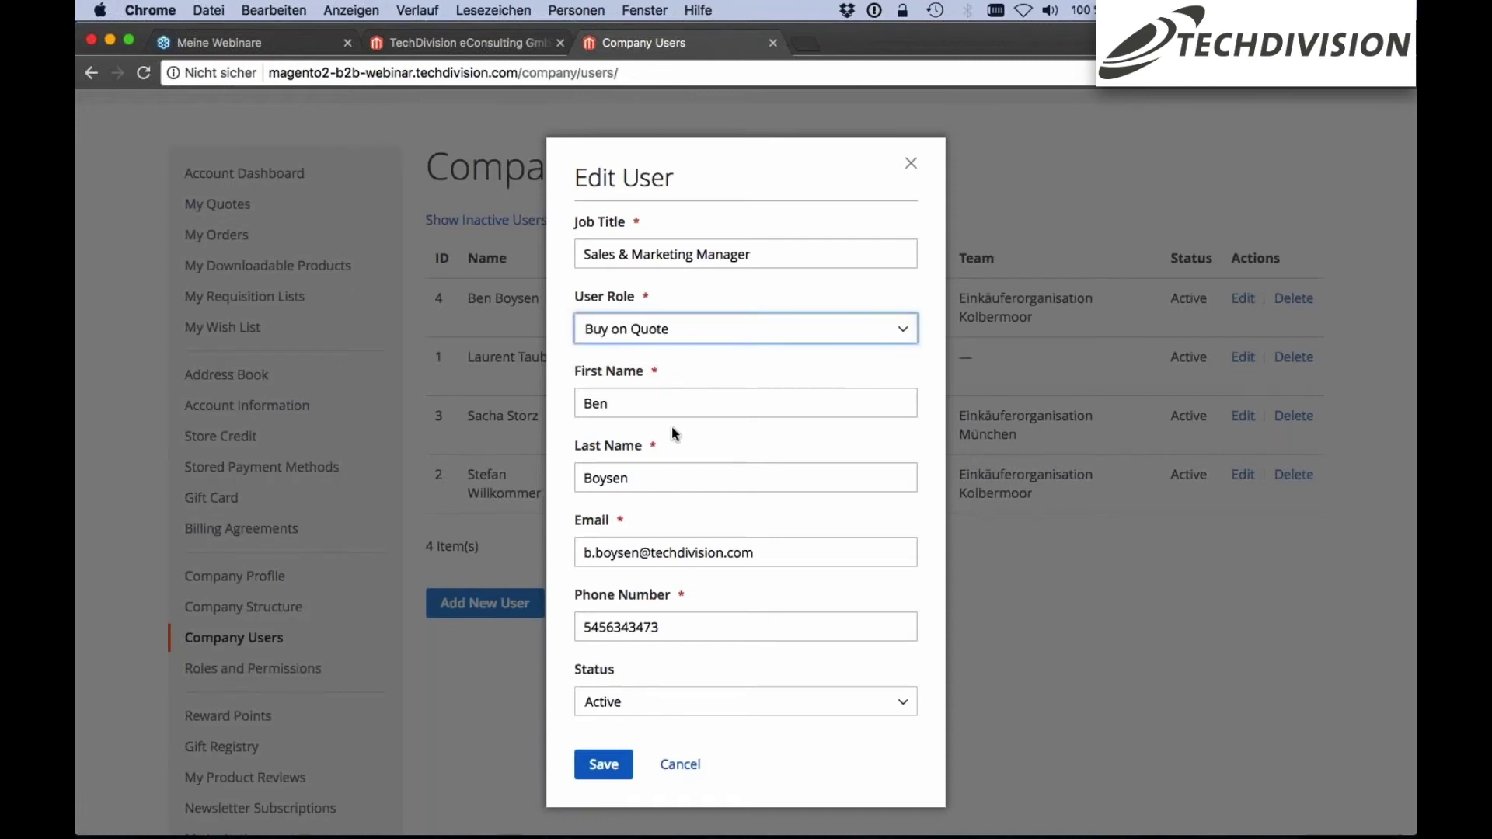
click(606, 763)
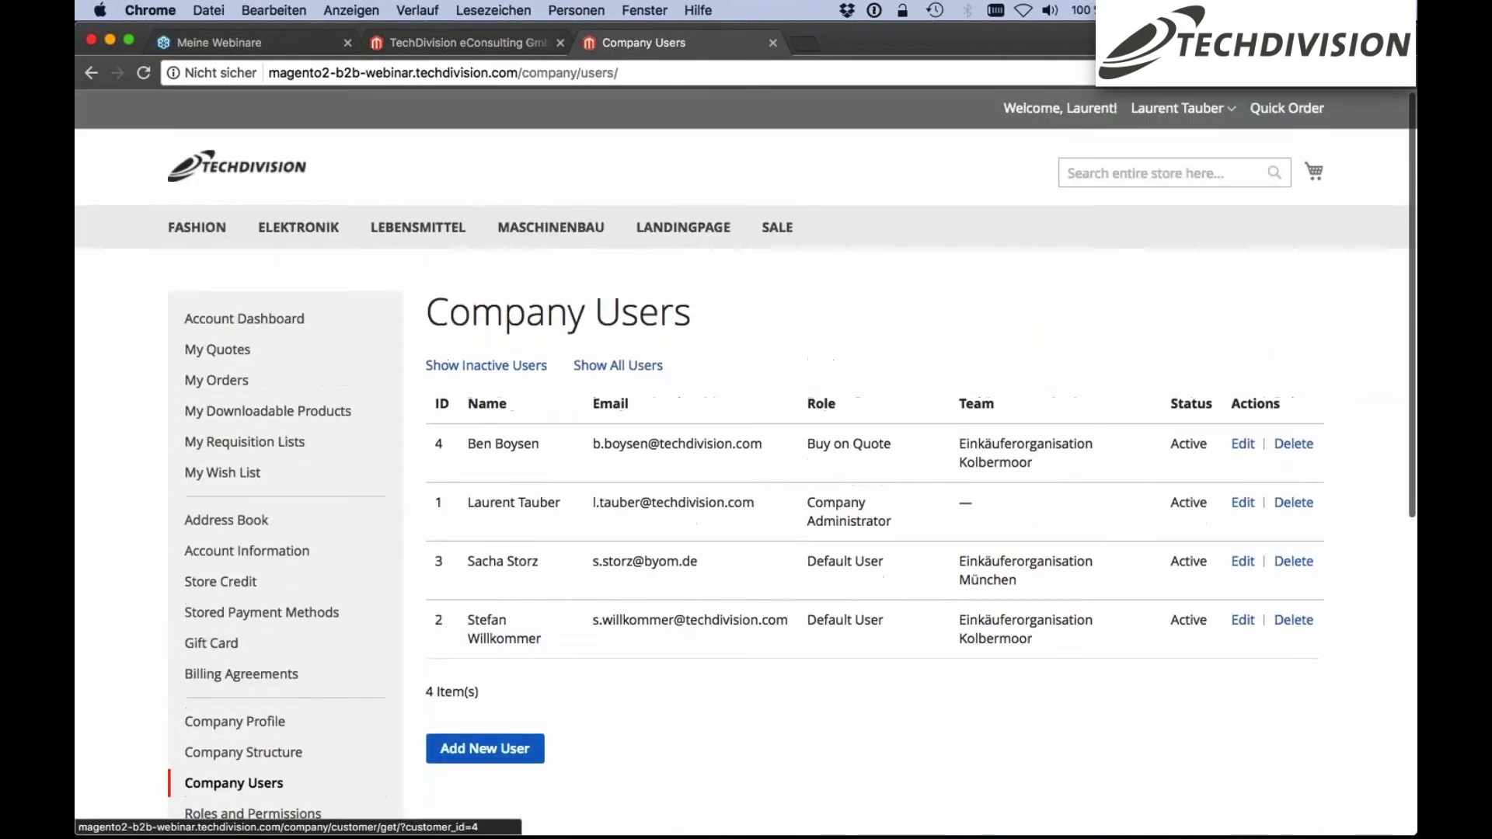
click(1179, 108)
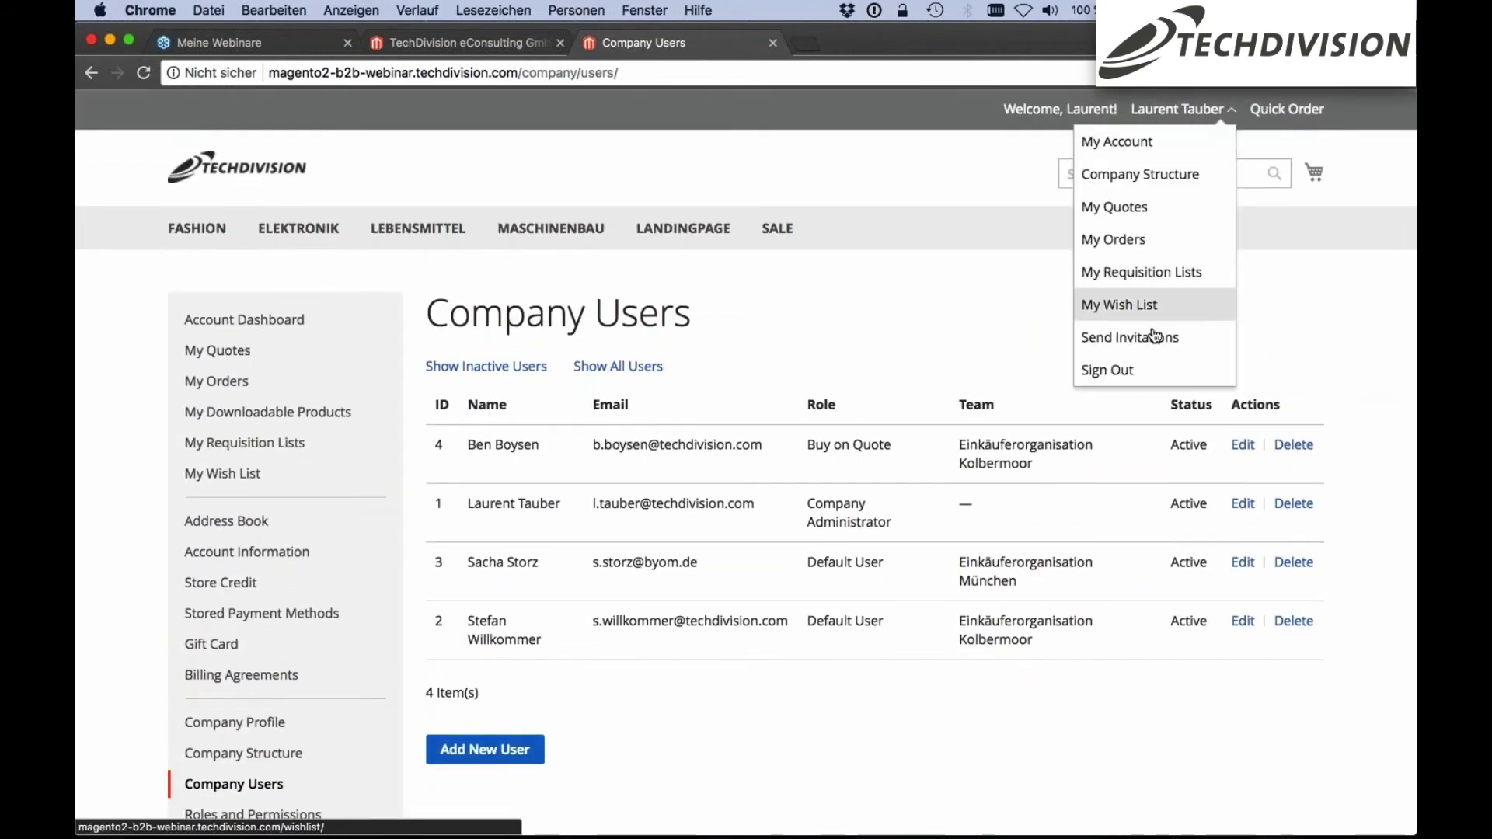
click(1142, 370)
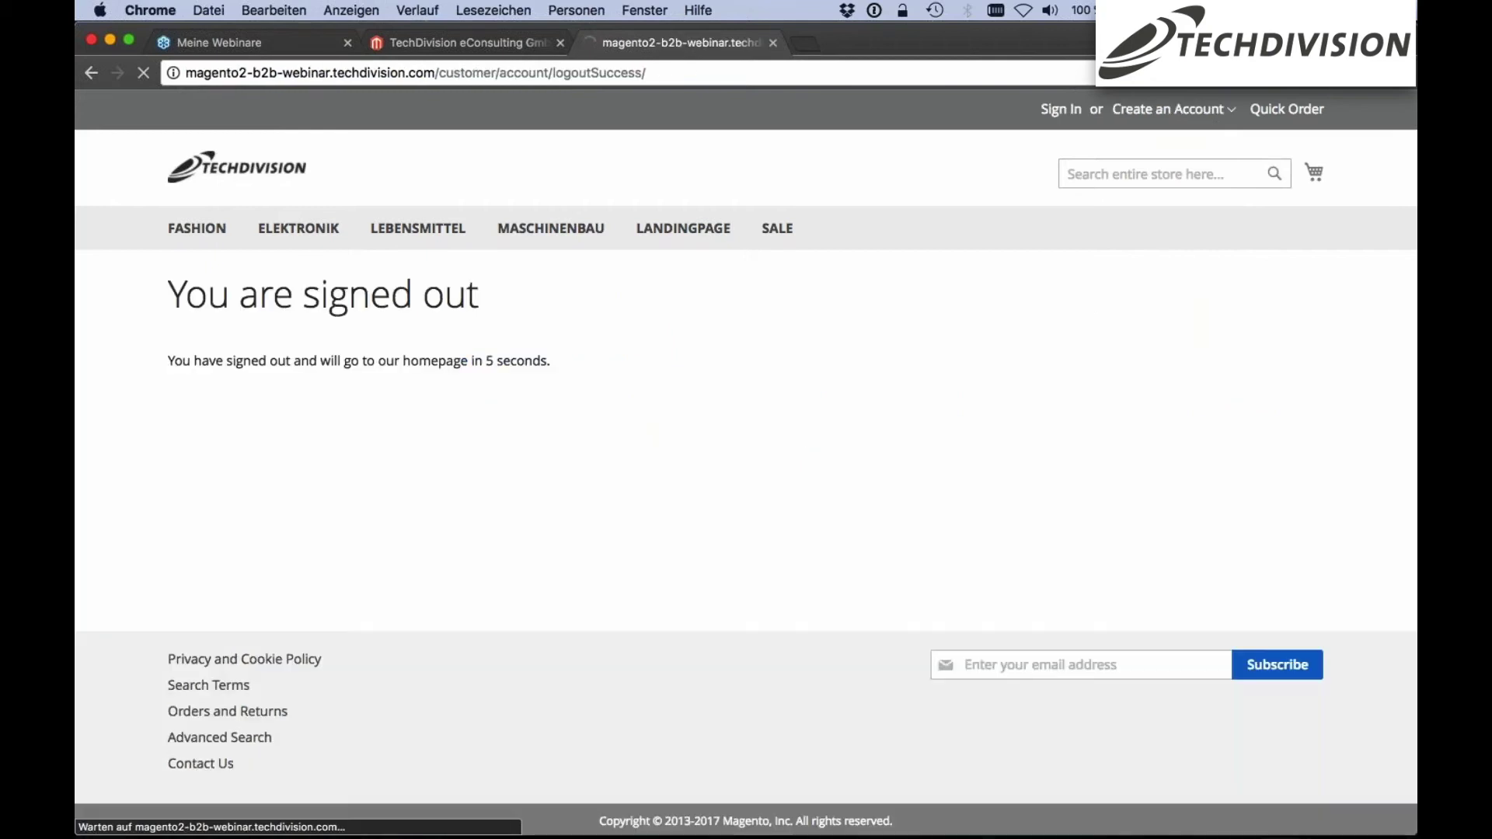
Log in to the storefront with the Buy on Quote user's e-mail and password
click(1065, 111)
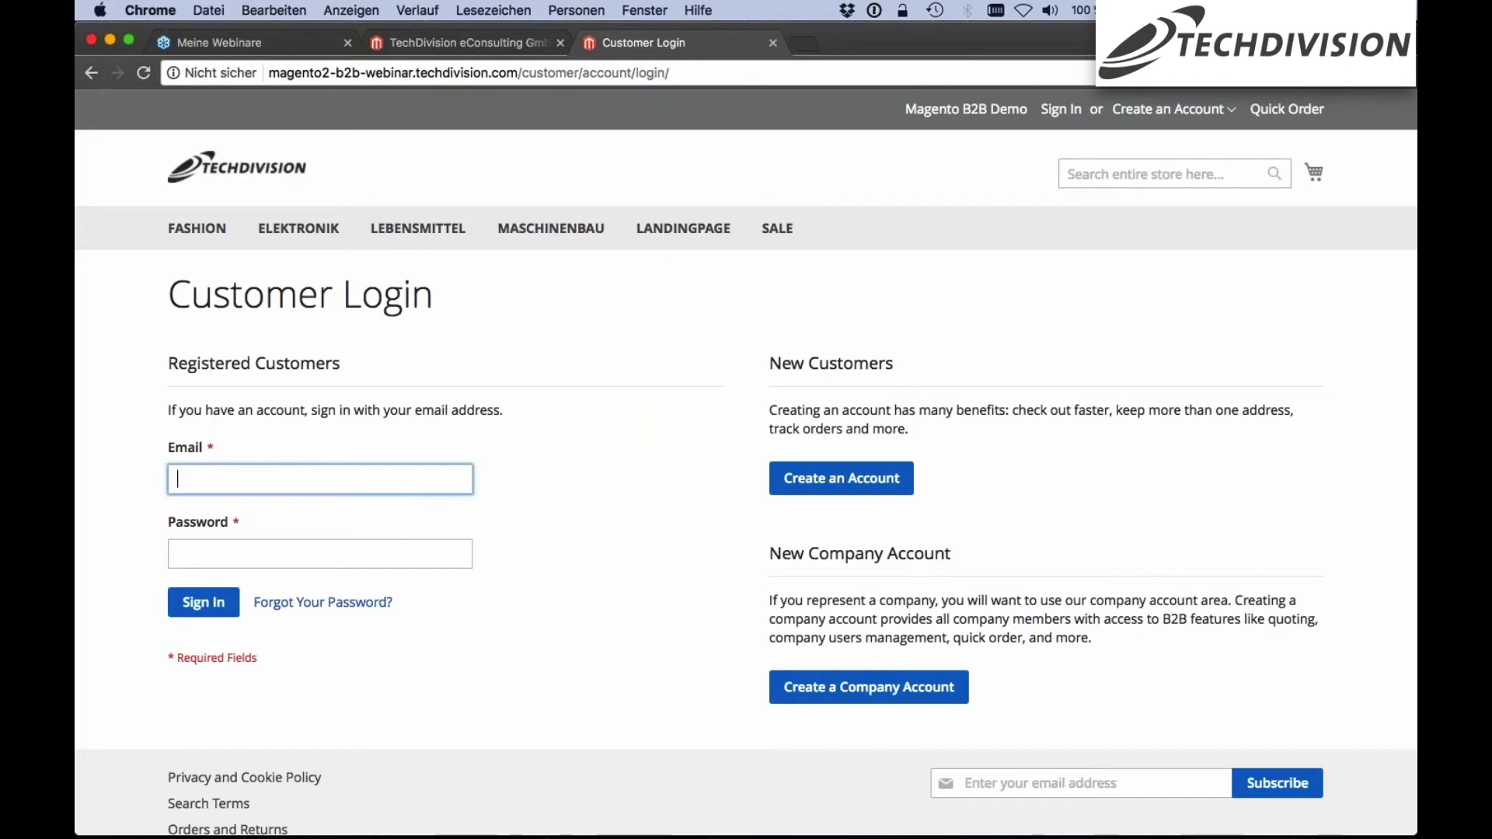
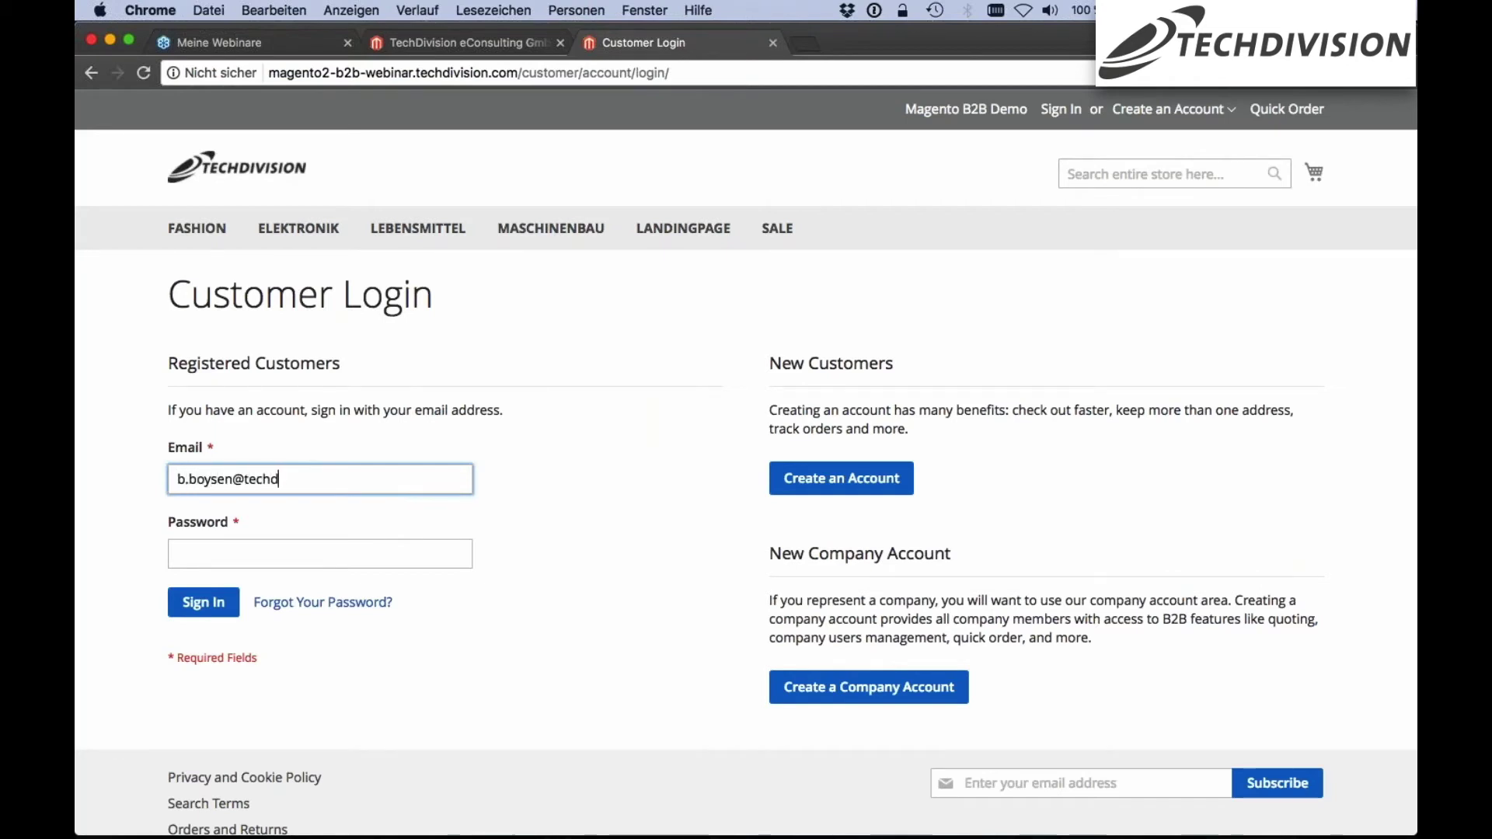
key(Tab)
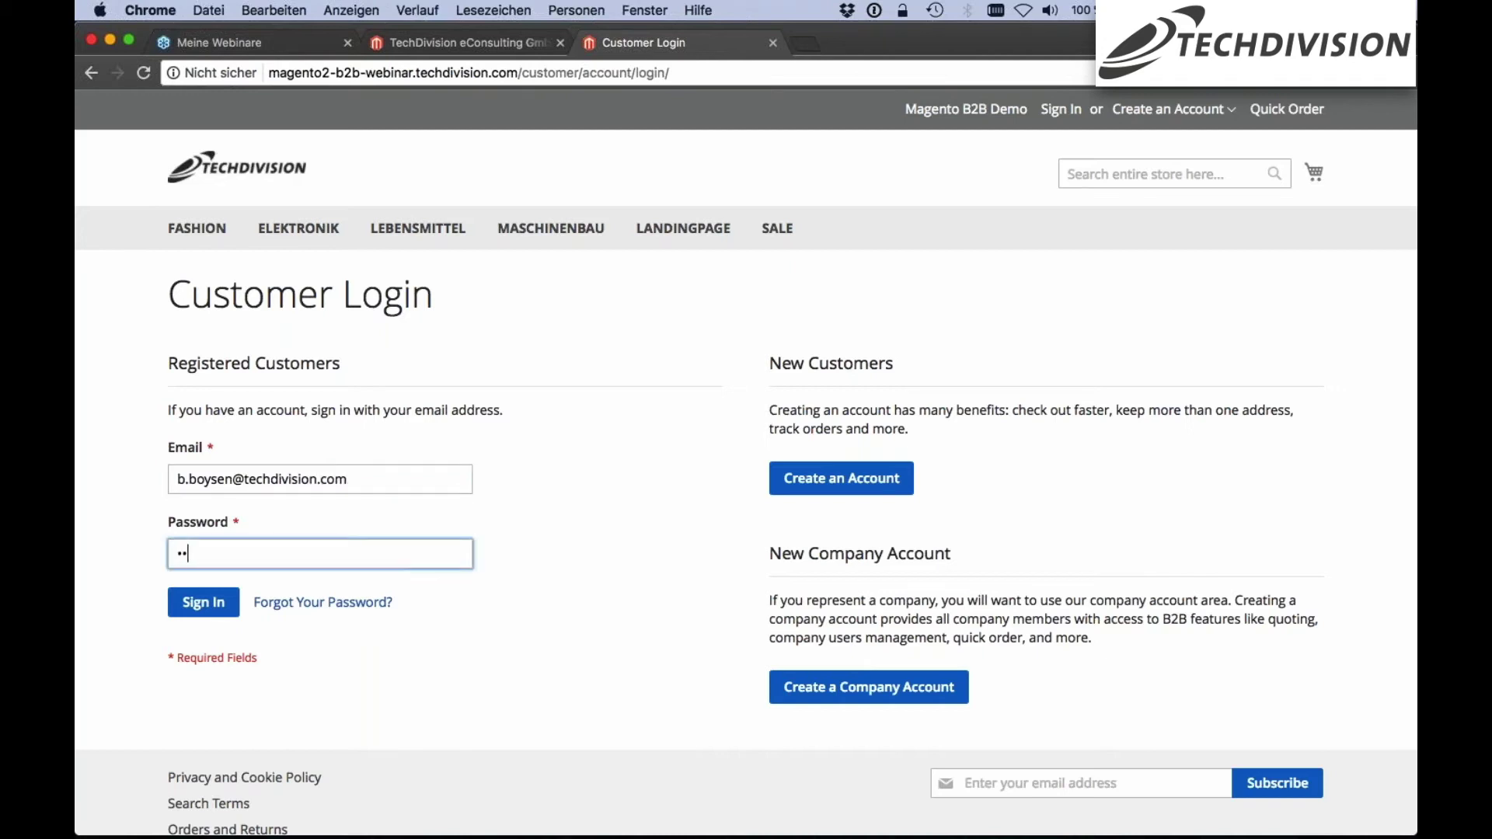
text(••••••••)
key(Return)
click(774, 324)
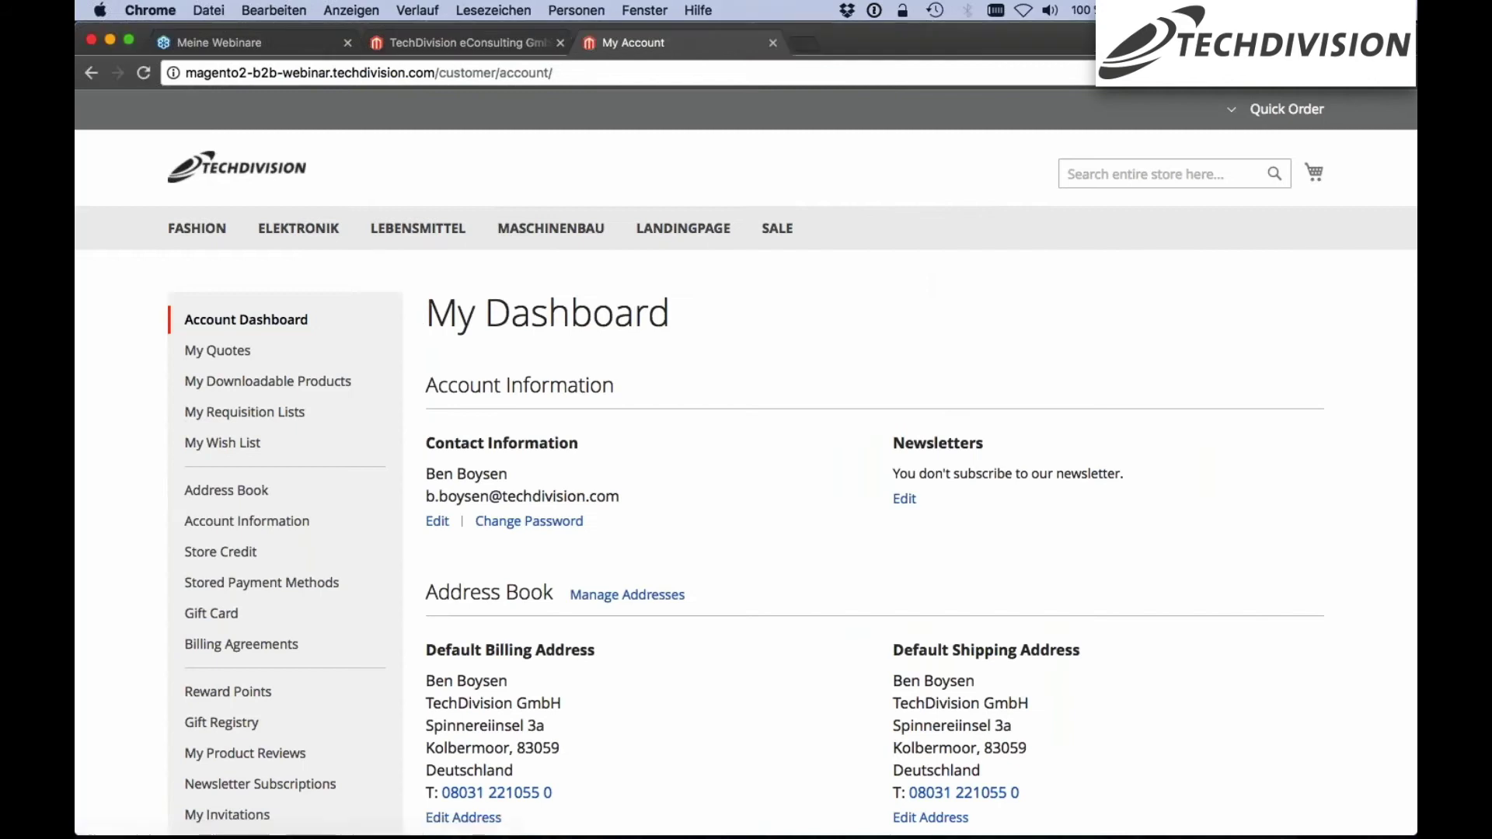
Add Herren T-Shirt schwarz and Herren T-Shirt beige from the FASHION category to the cart
scroll(459, 343, down, 1)
scroll(248, 264, down, 1)
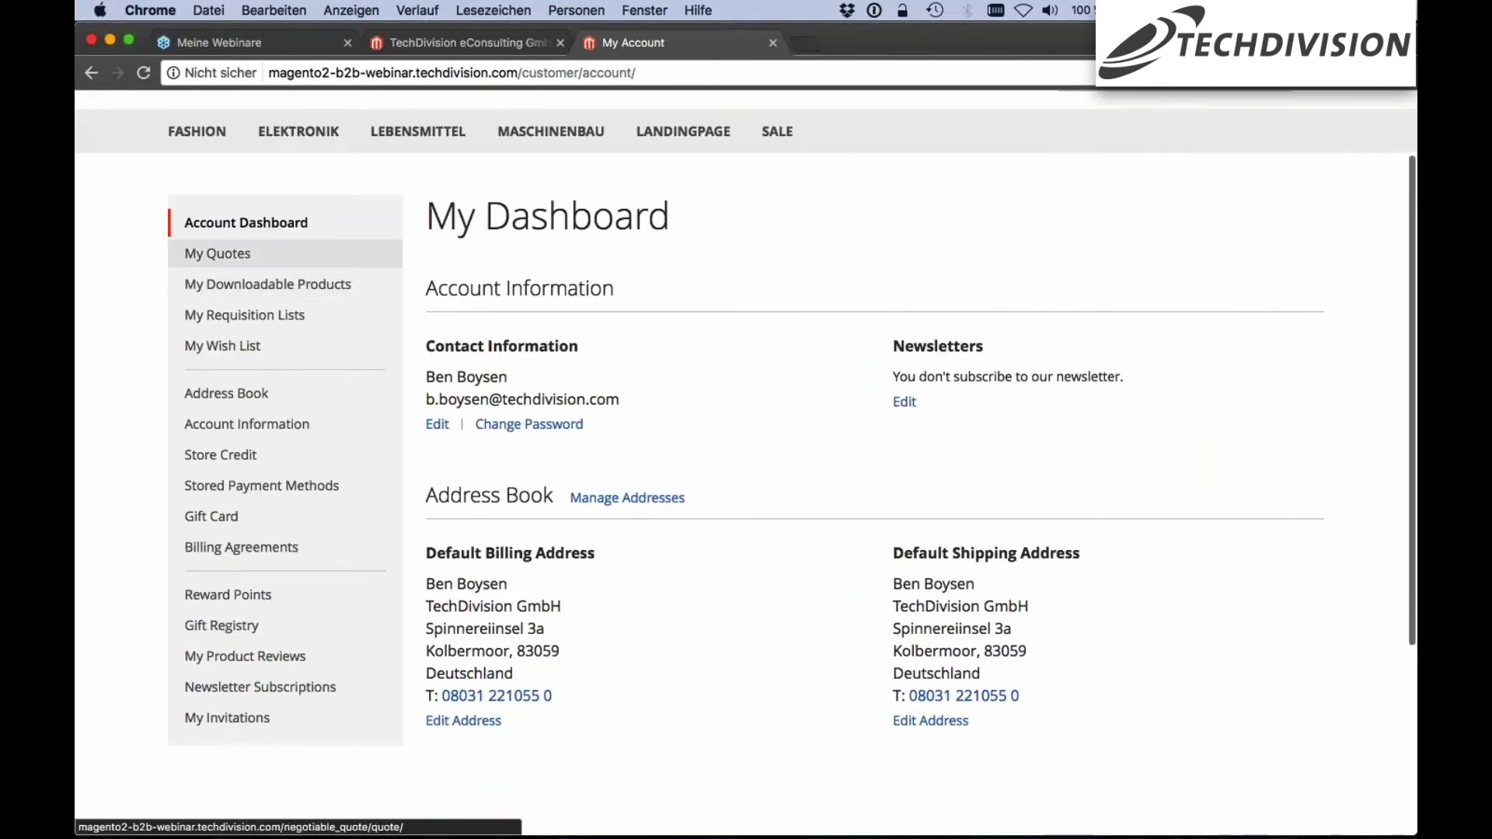
scroll(248, 289, down, 2)
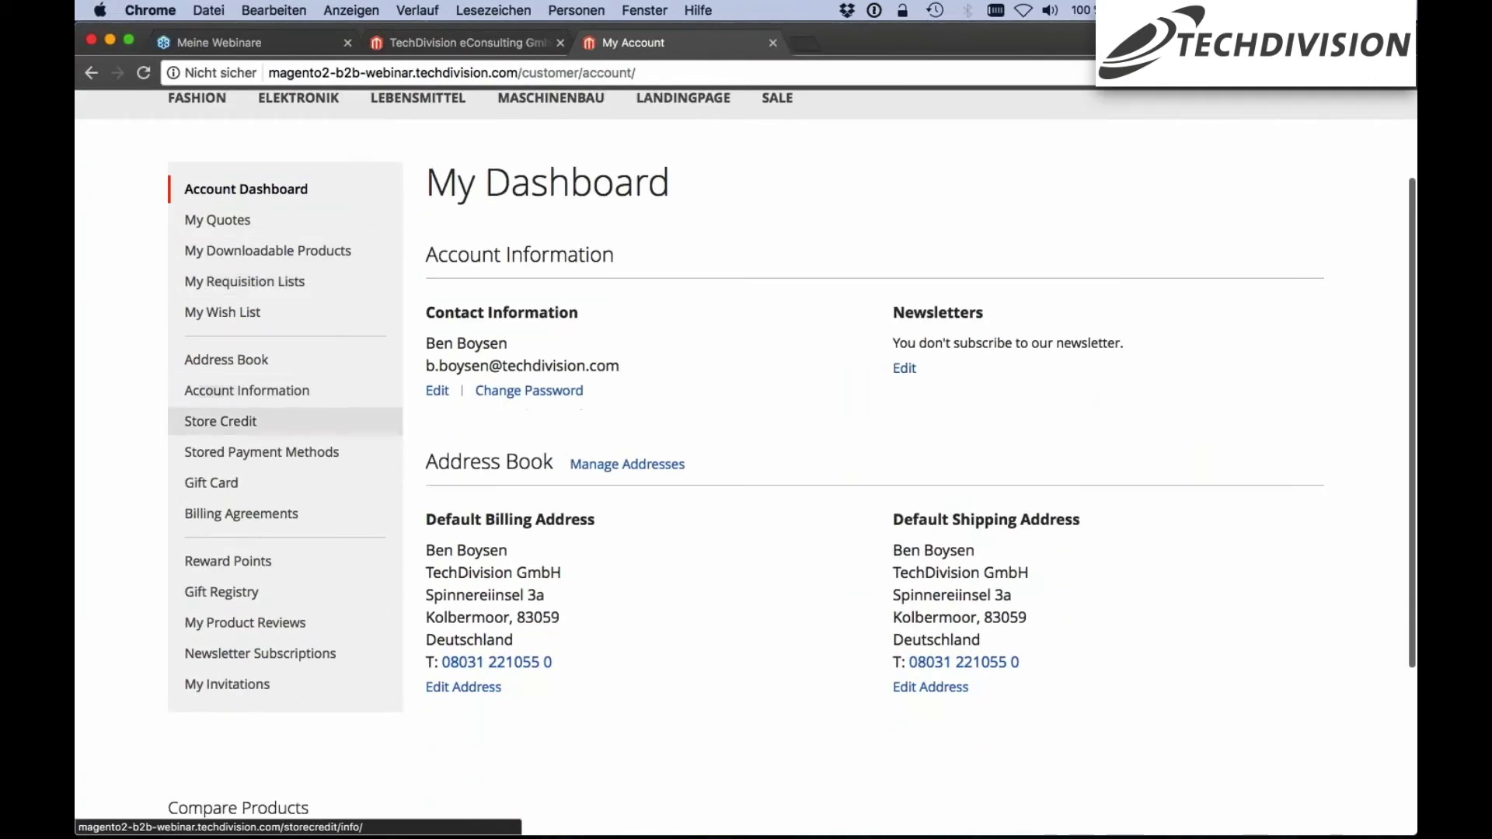
scroll(248, 582, up, 3)
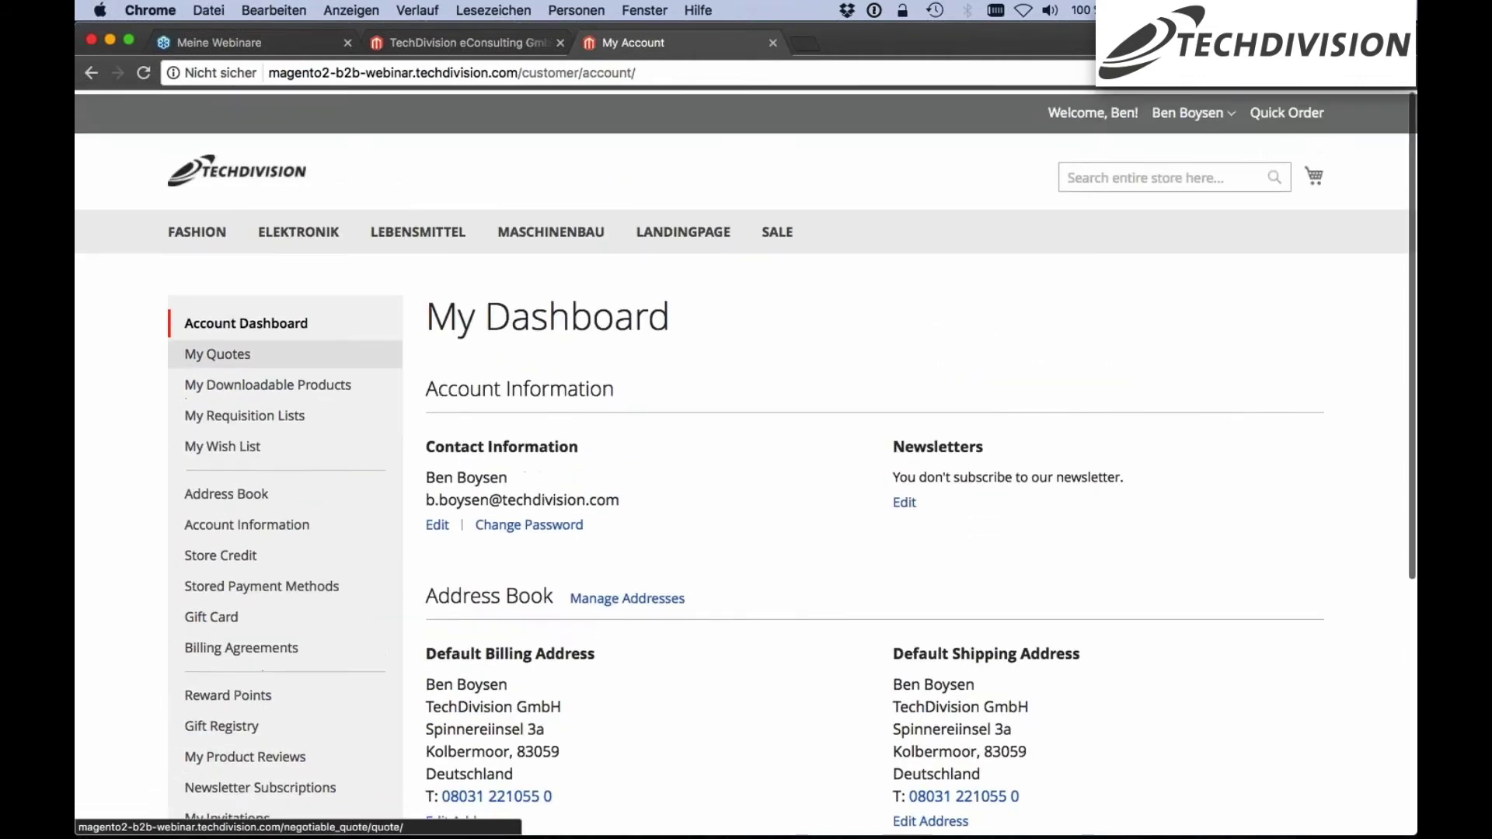
click(237, 168)
click(197, 228)
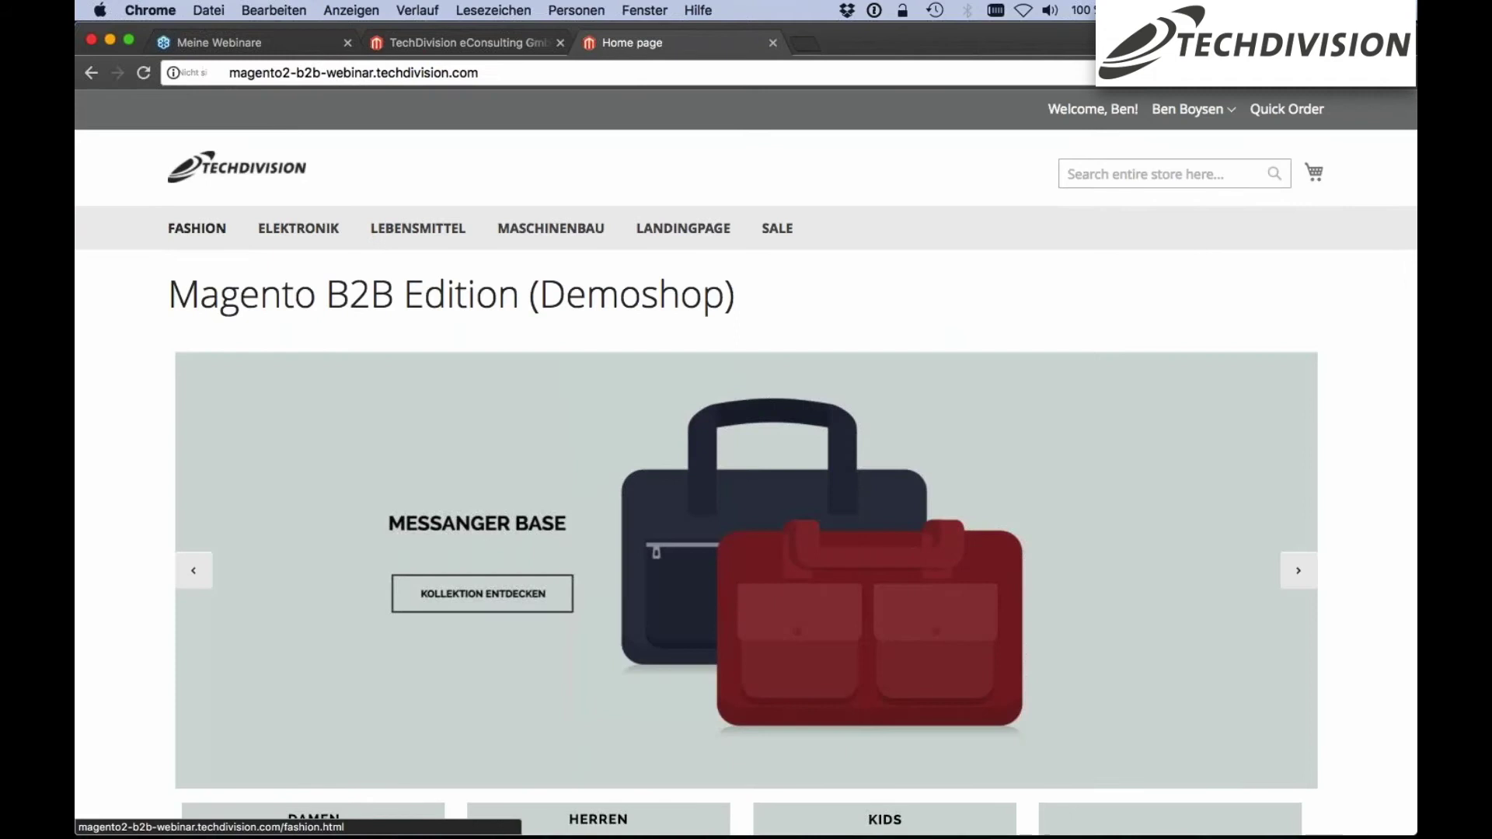
scroll(449, 406, down, 5)
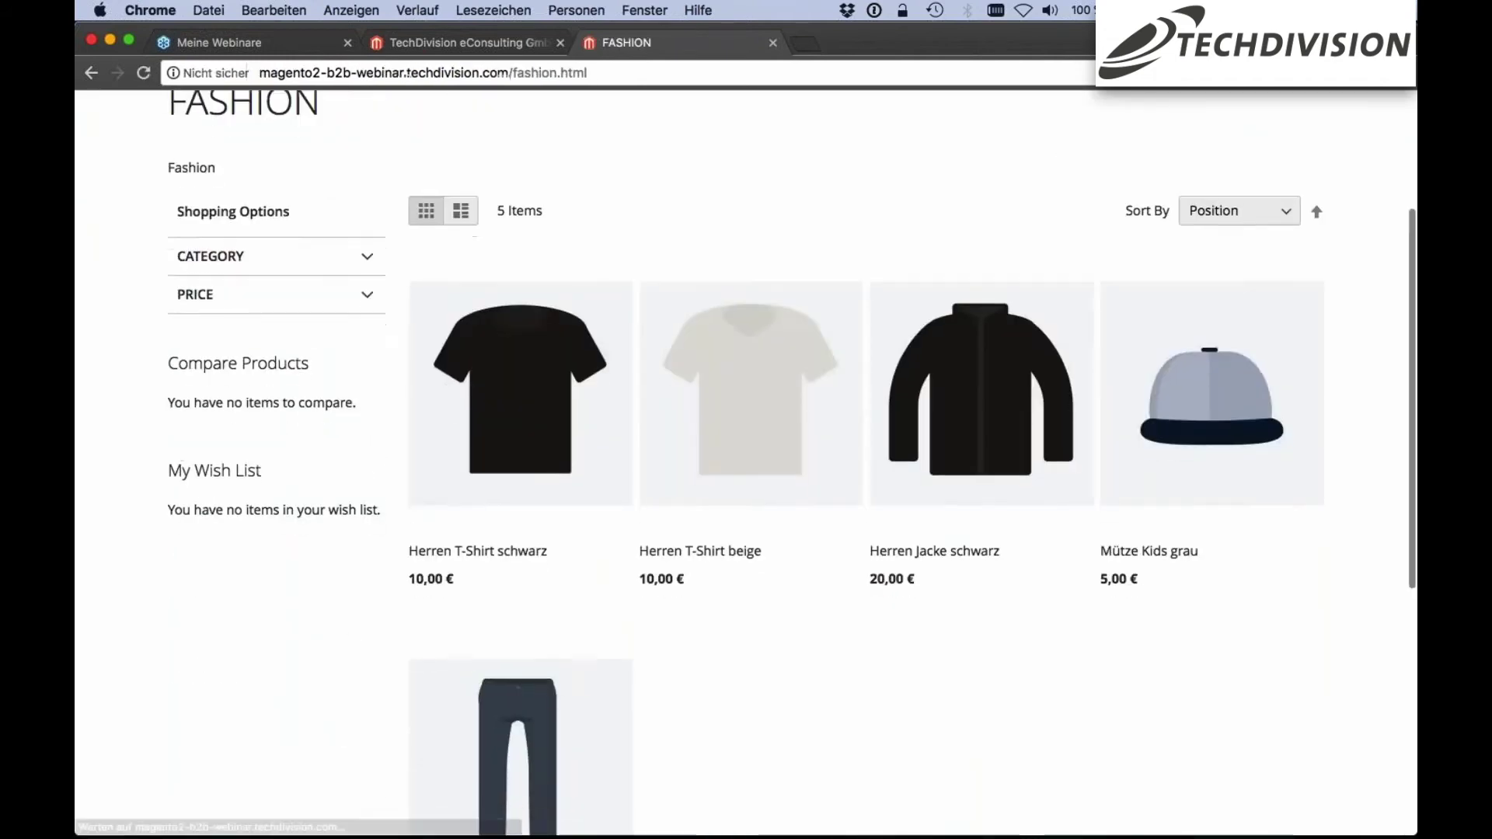
click(448, 512)
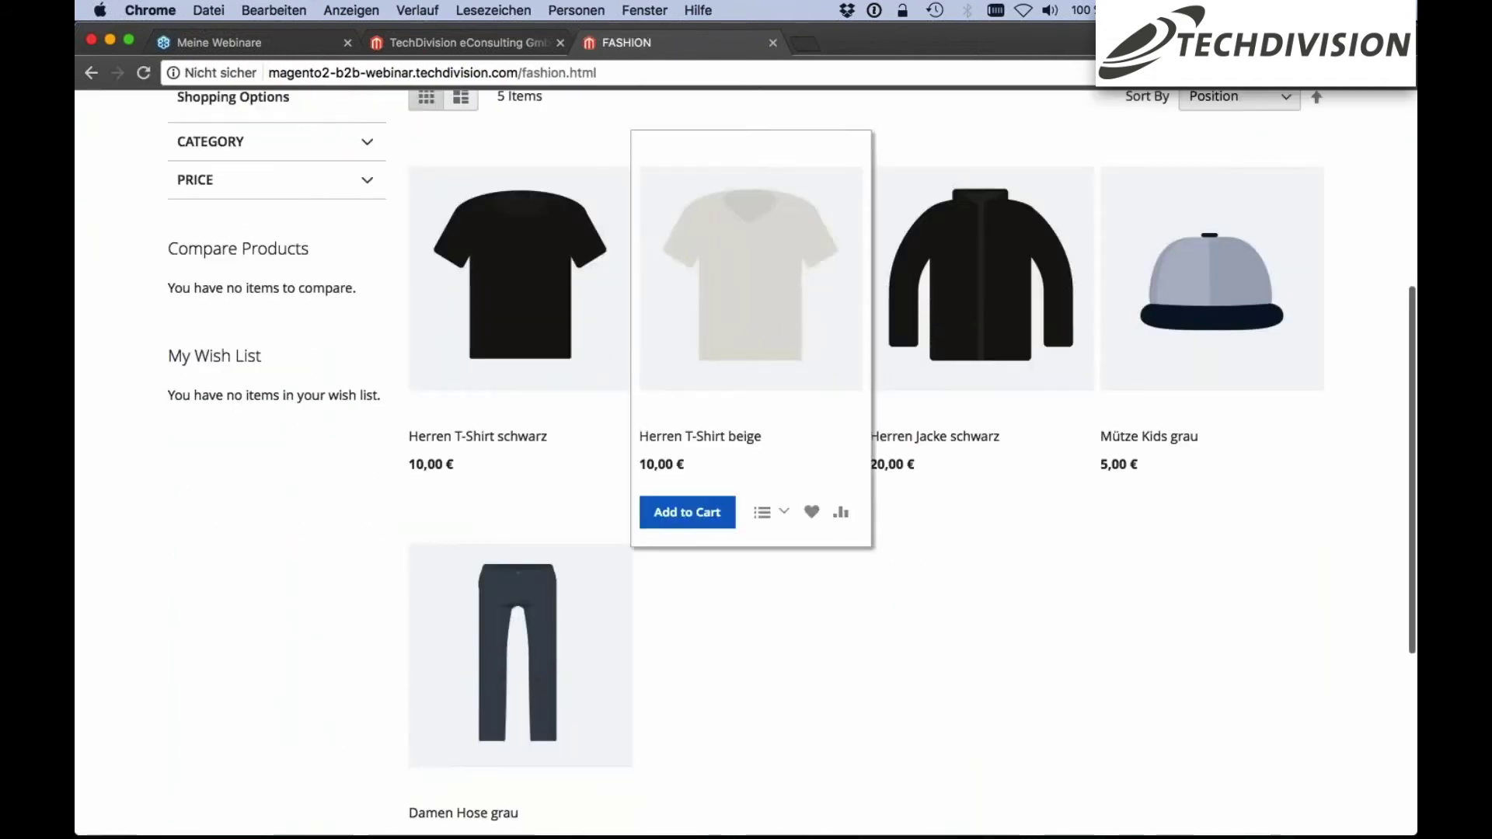
click(696, 515)
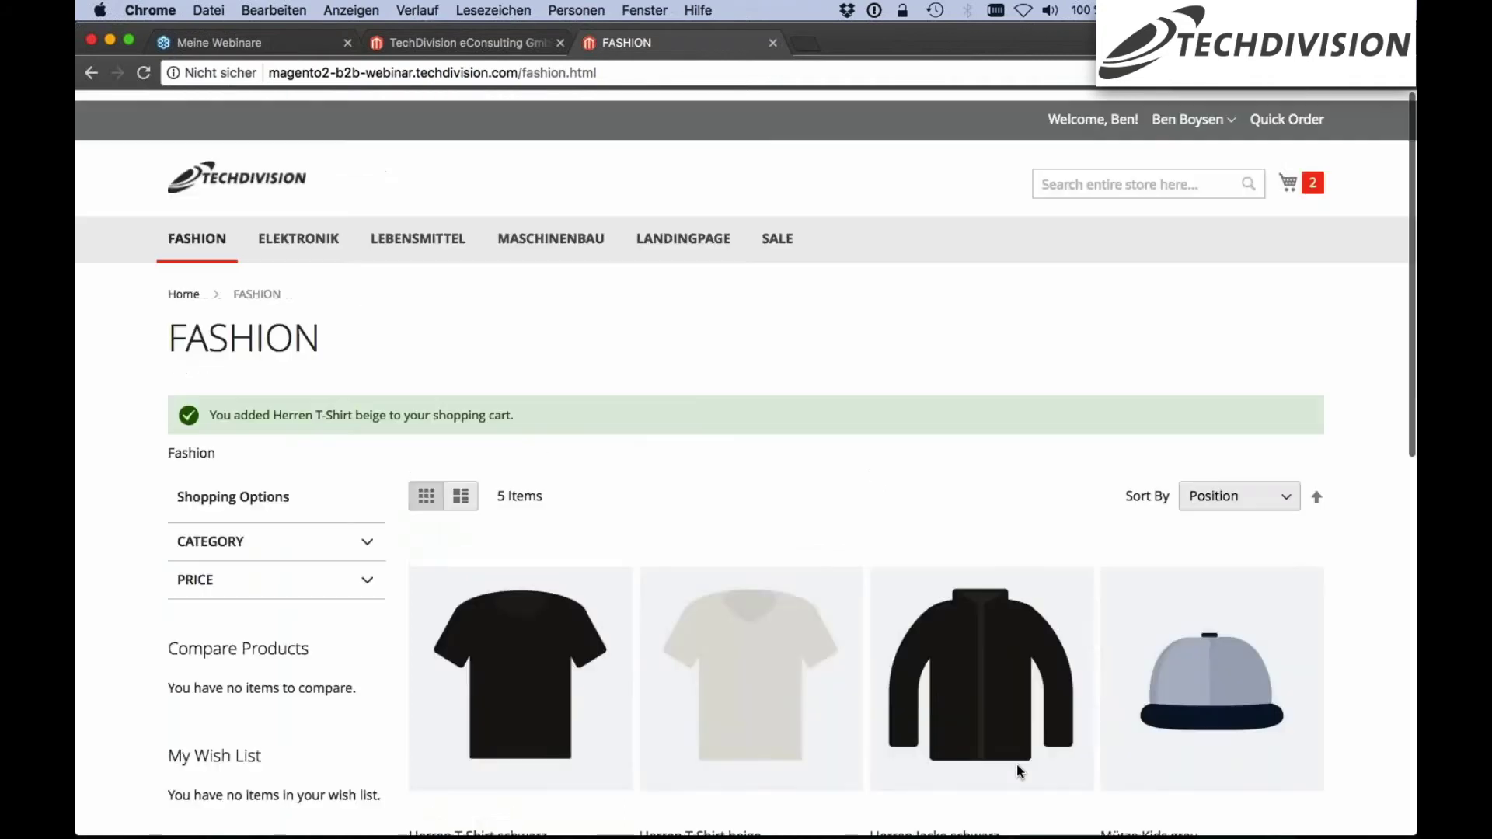
Review the 30,00 € shopping cart, then return to the admin backend
click(1296, 185)
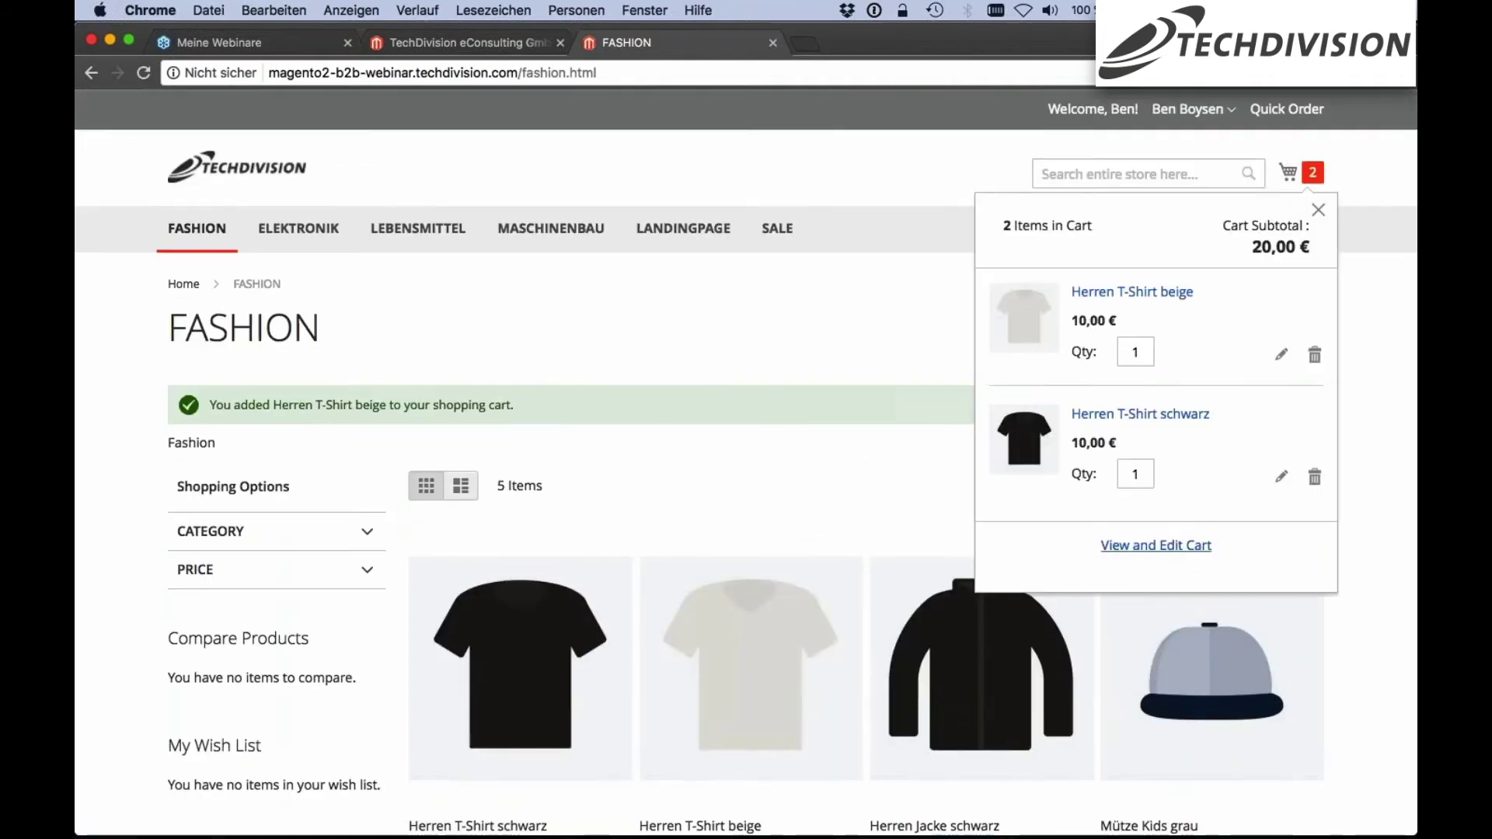
click(1166, 545)
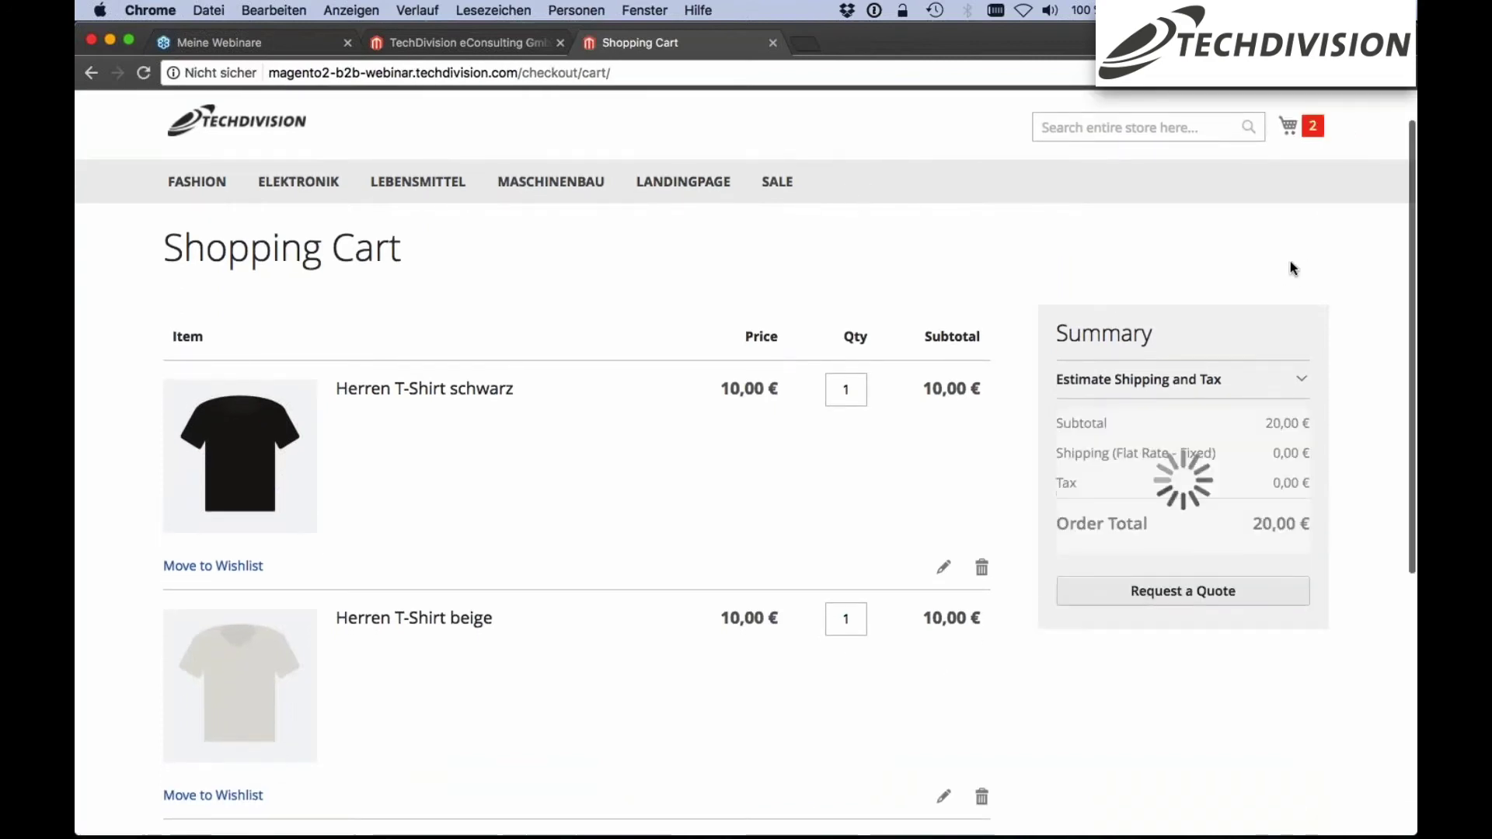
scroll(310, 331, down, 2)
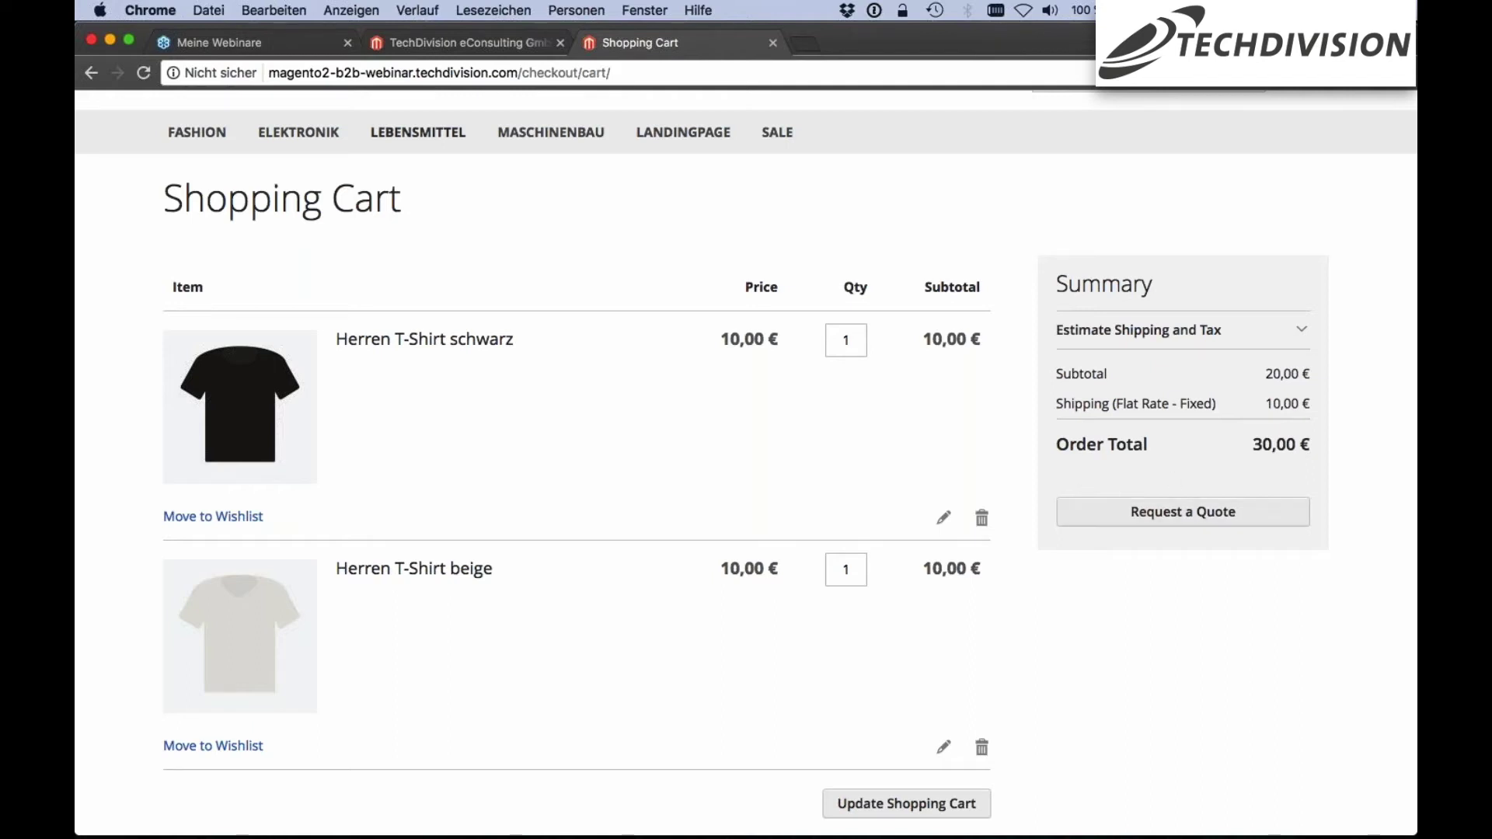
click(441, 46)
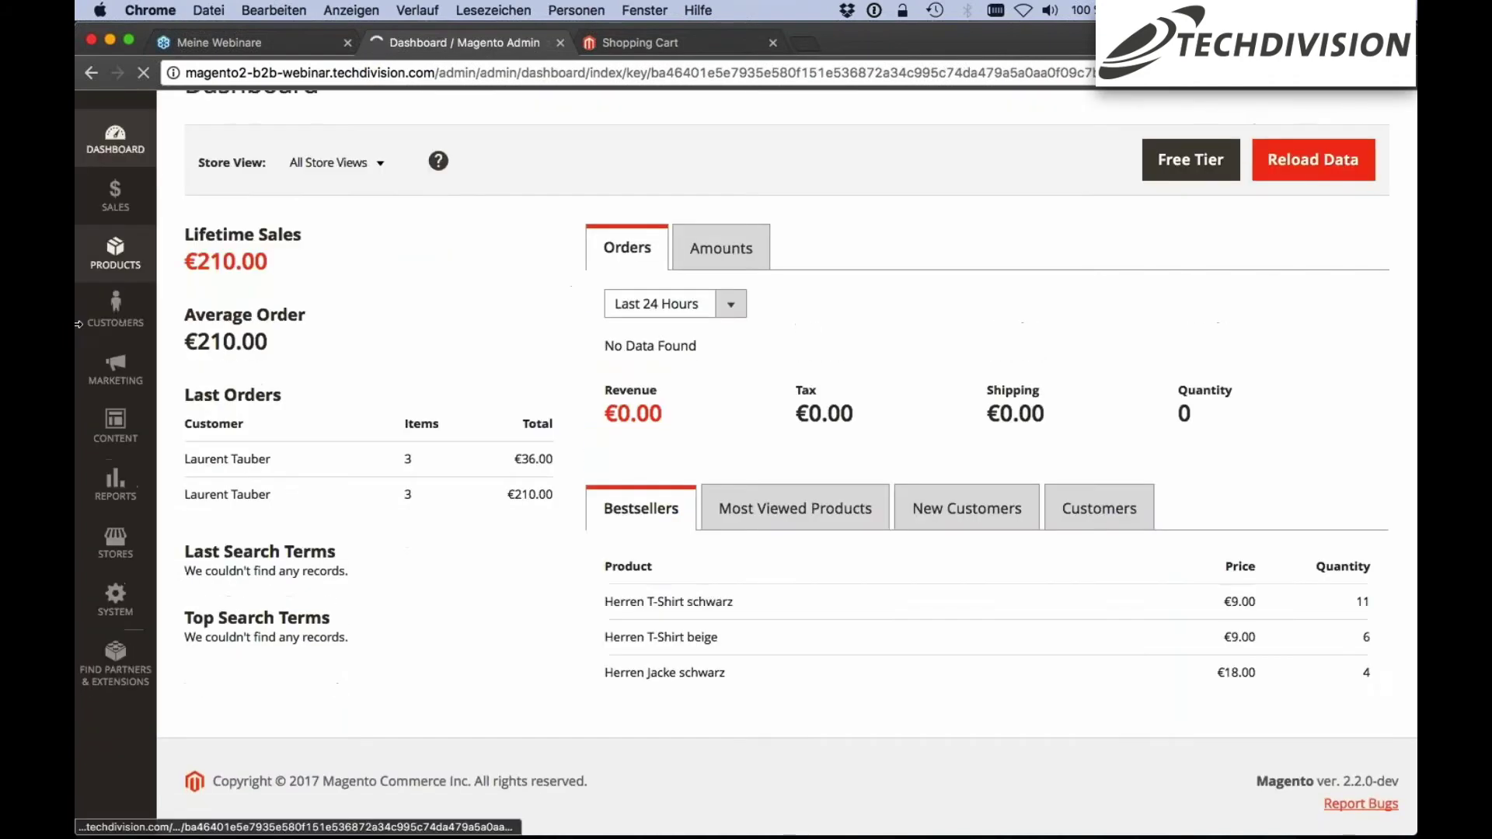
In Stores > Configuration > Sales > Quotes, check Minimum Amount 0 and the 30-day expiration period
click(104, 658)
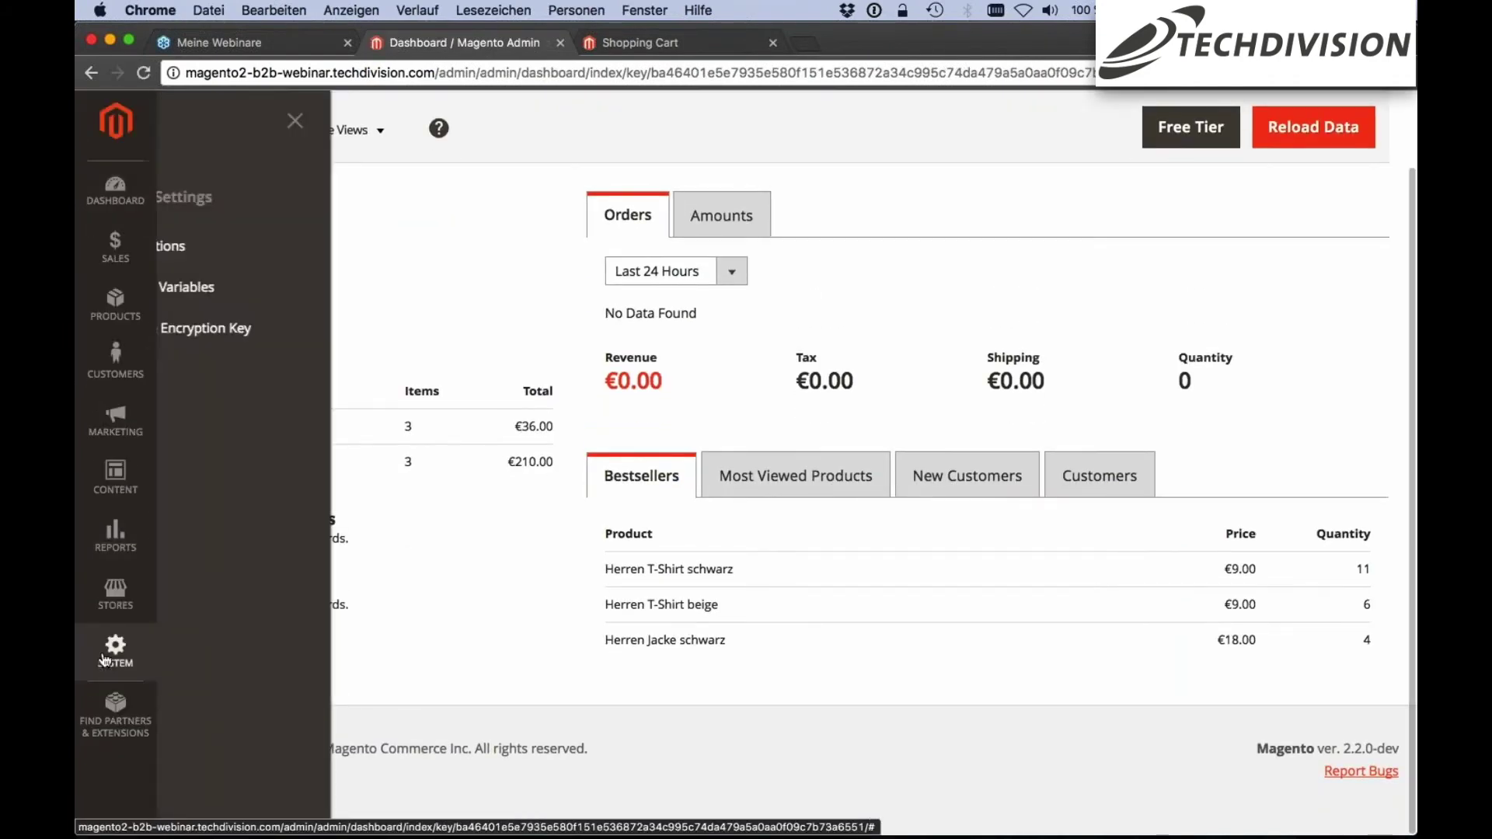
click(132, 605)
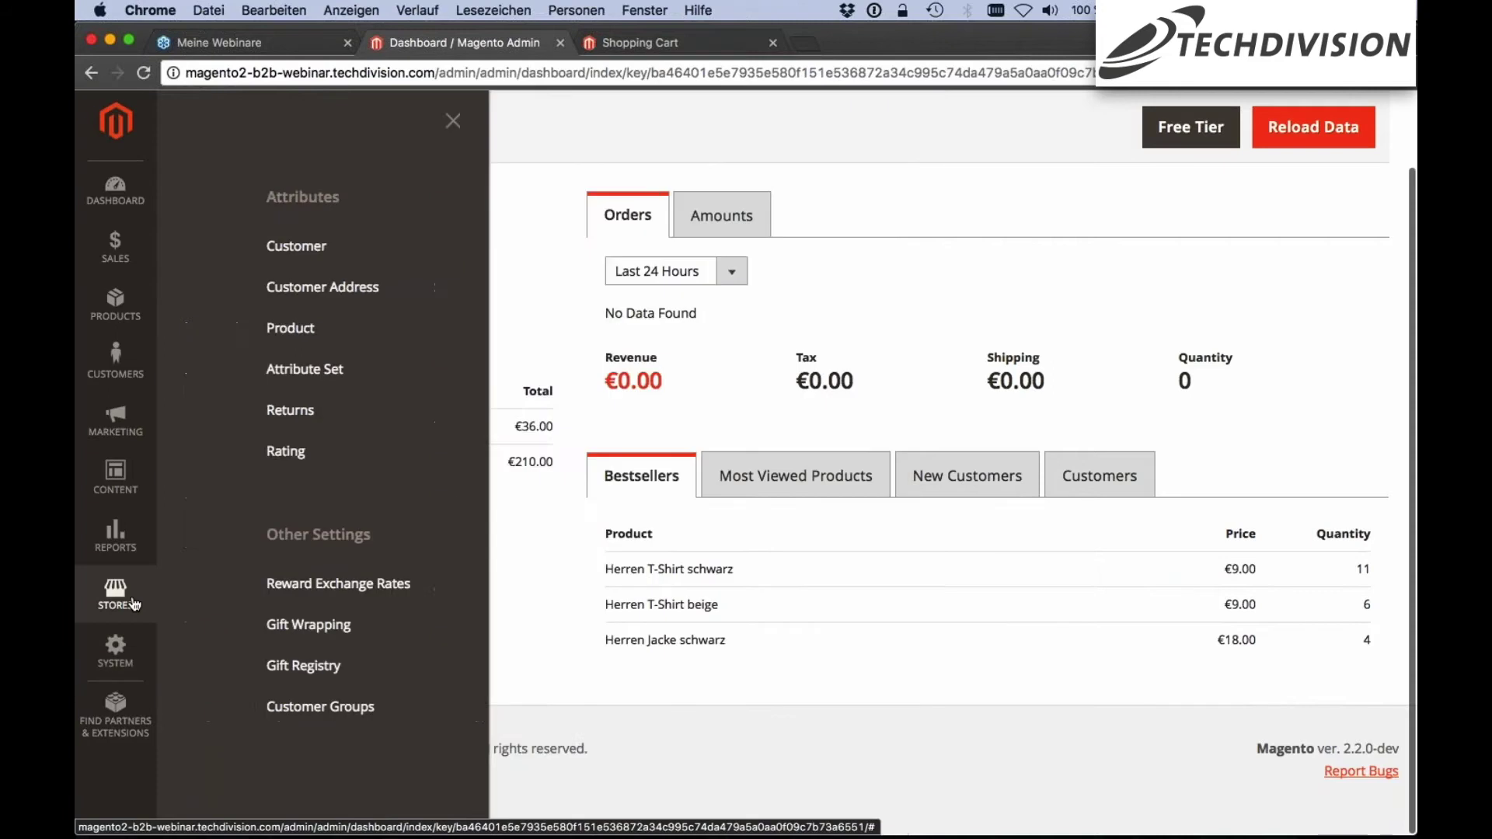
click(256, 287)
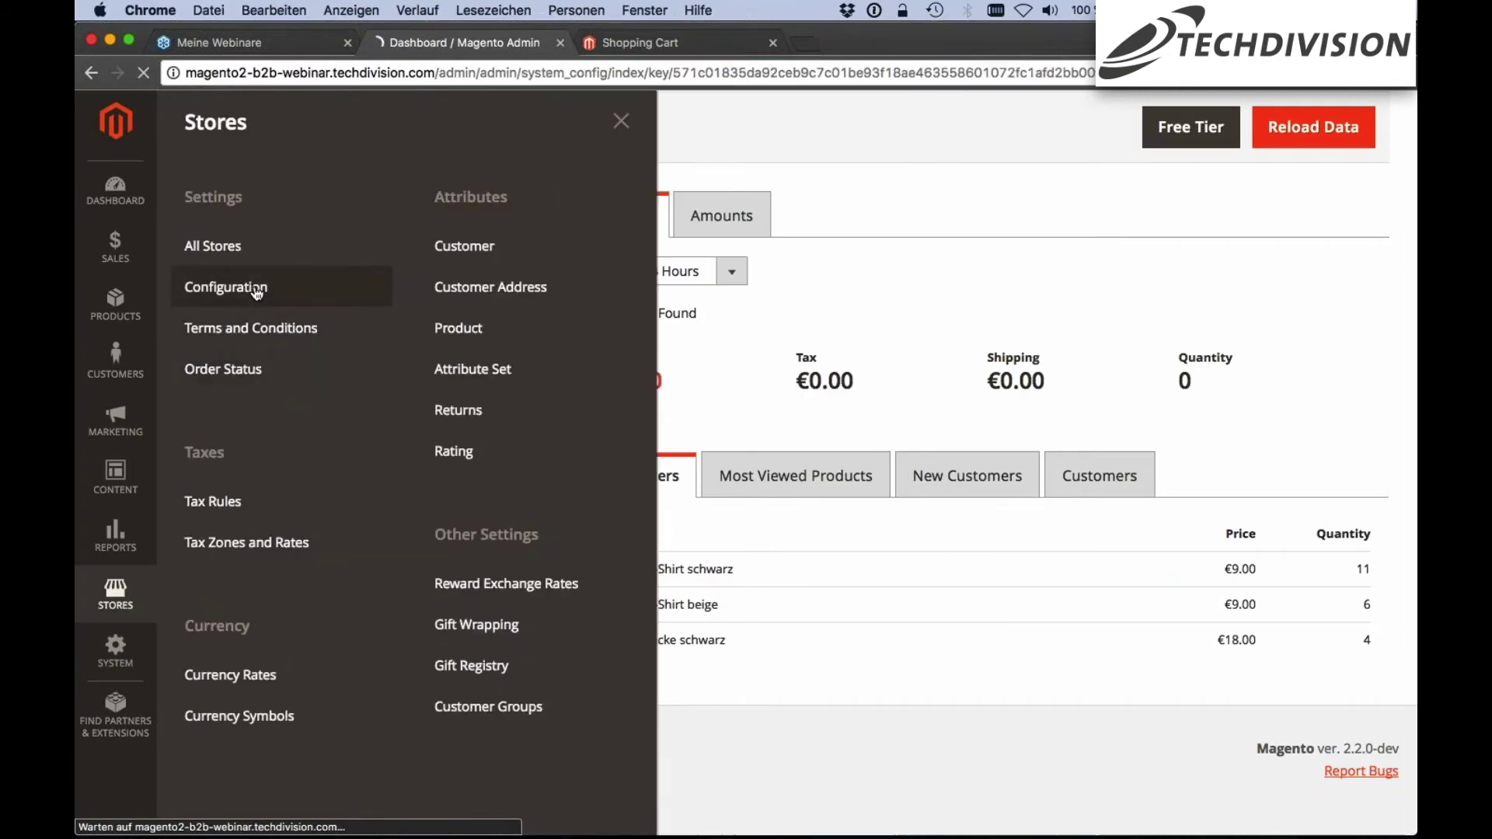
scroll(283, 529, down, 5)
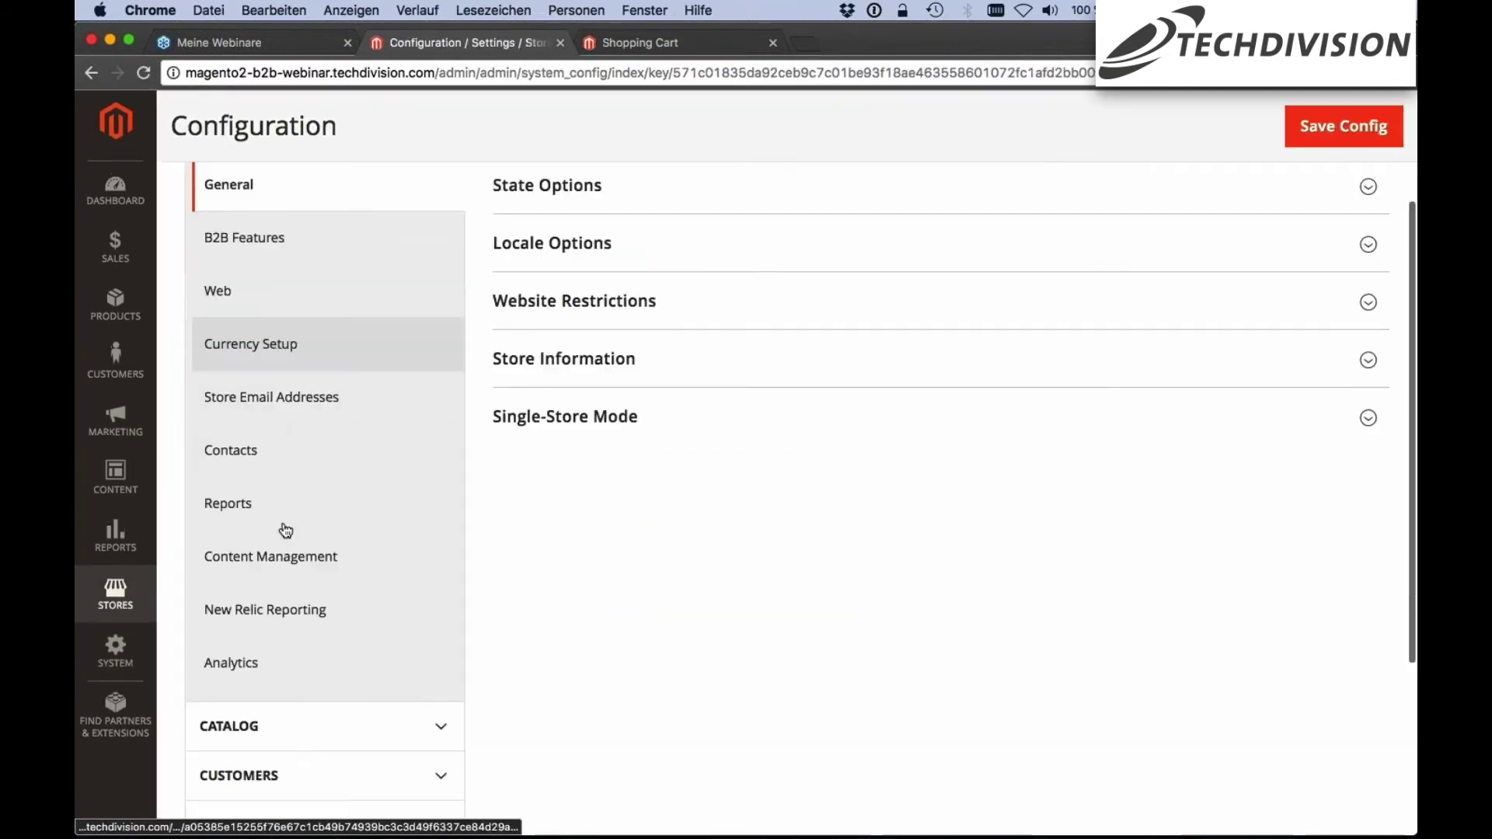
click(284, 620)
scroll(356, 333, down, 5)
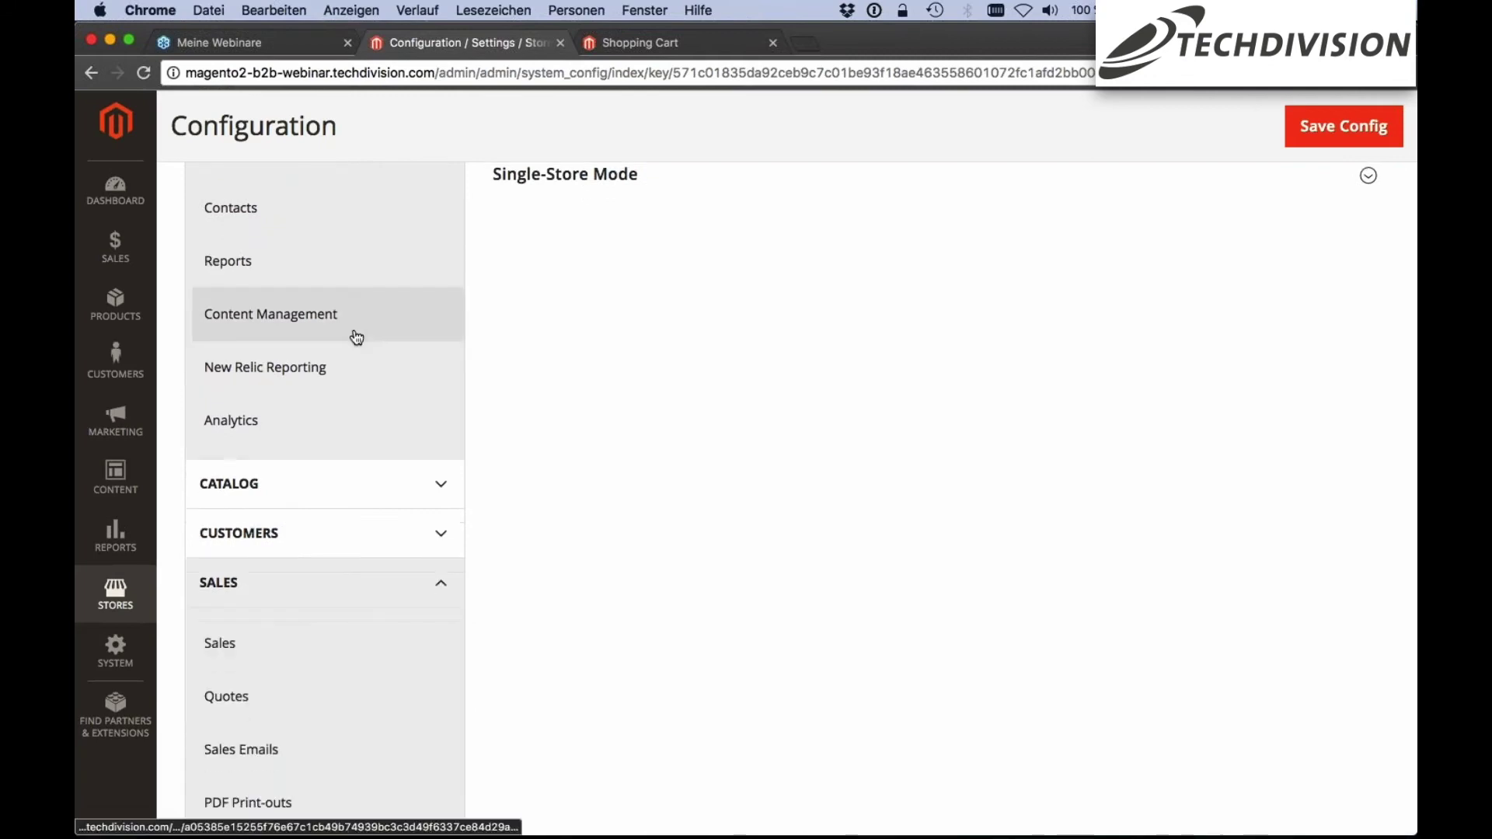
click(301, 452)
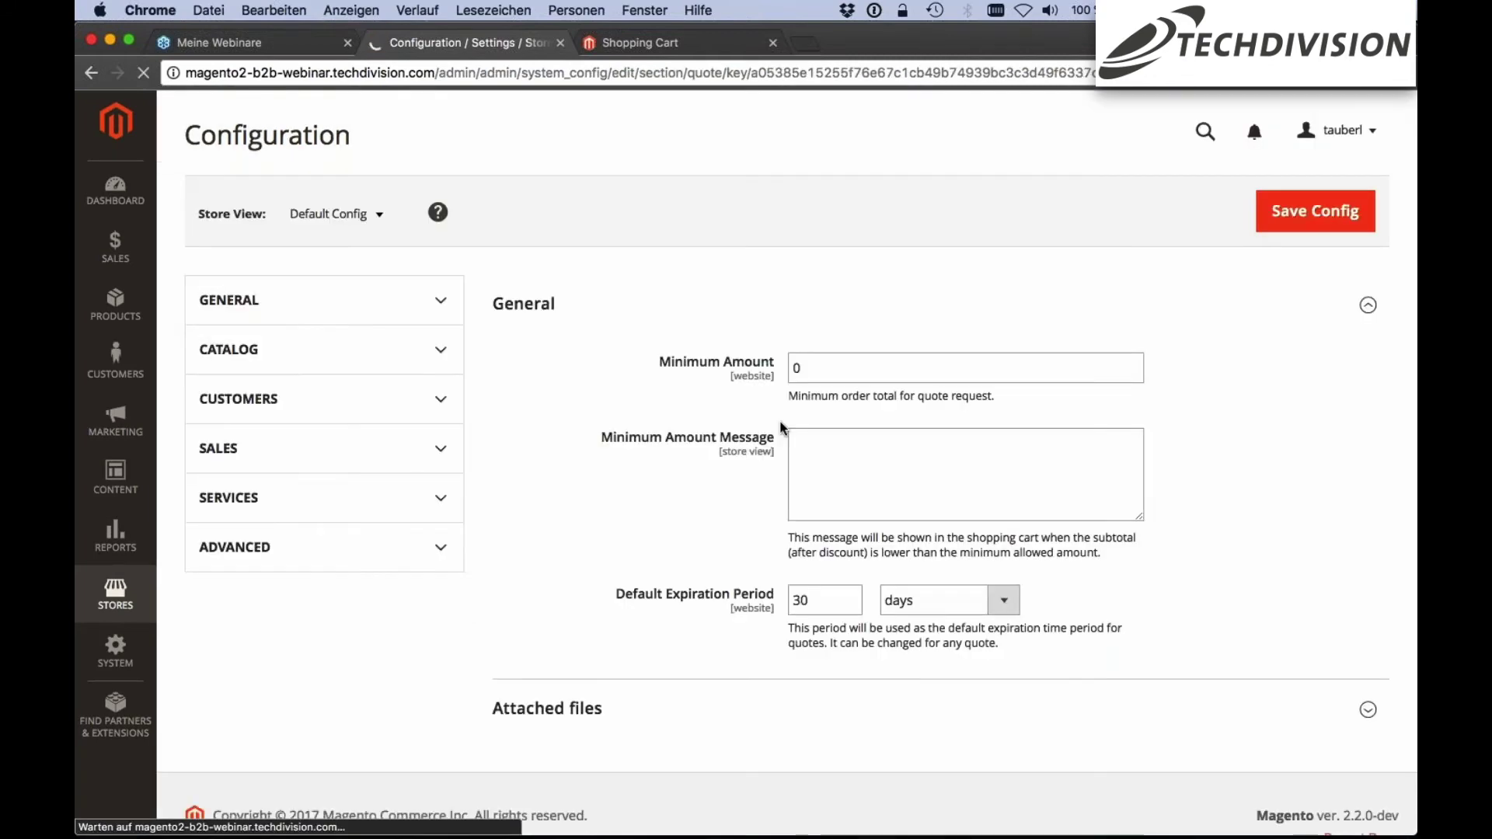
scroll(300, 452, down, 2)
click(815, 300)
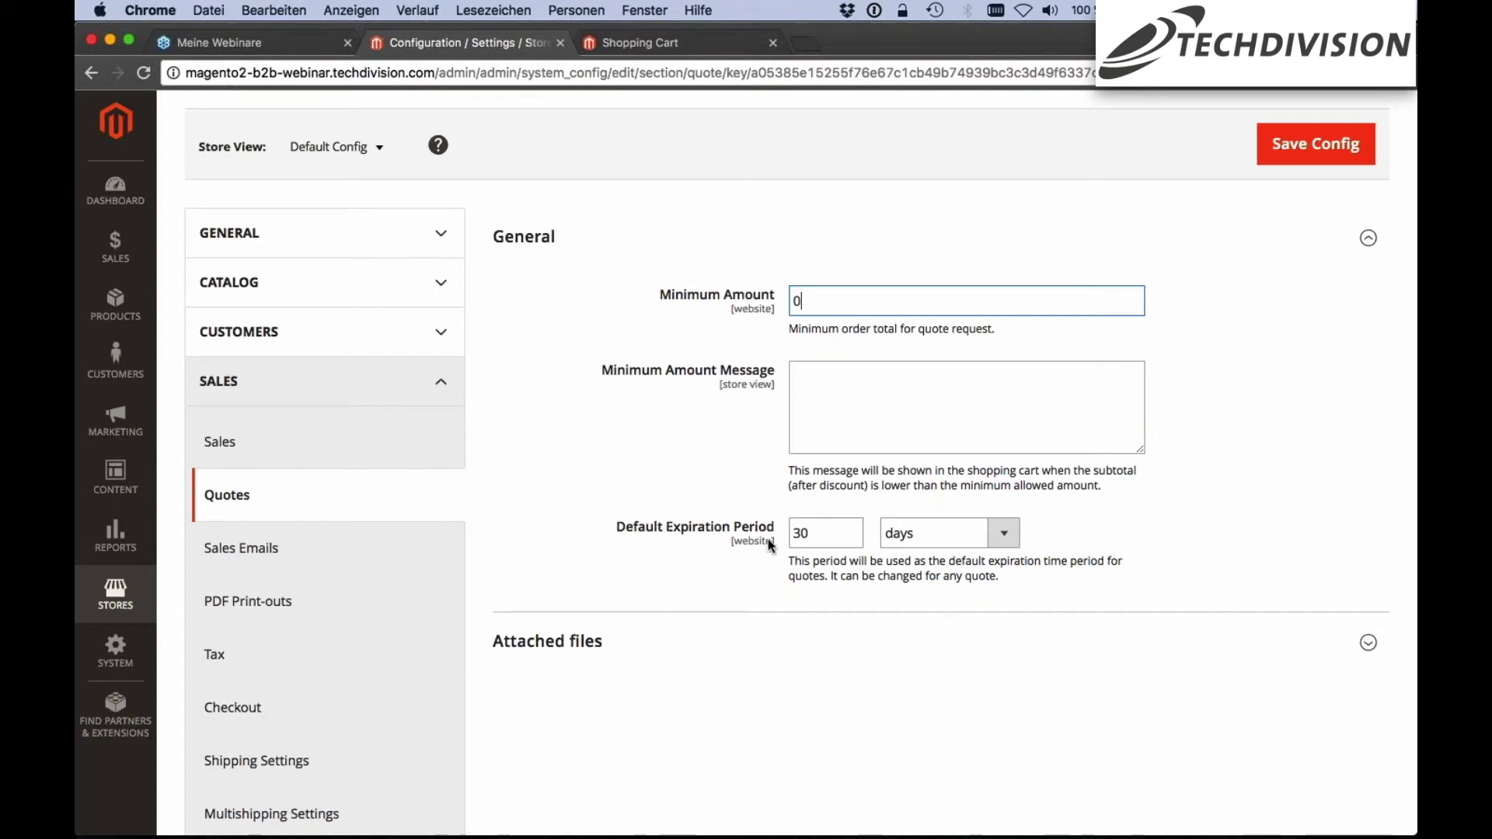
key(Tab)
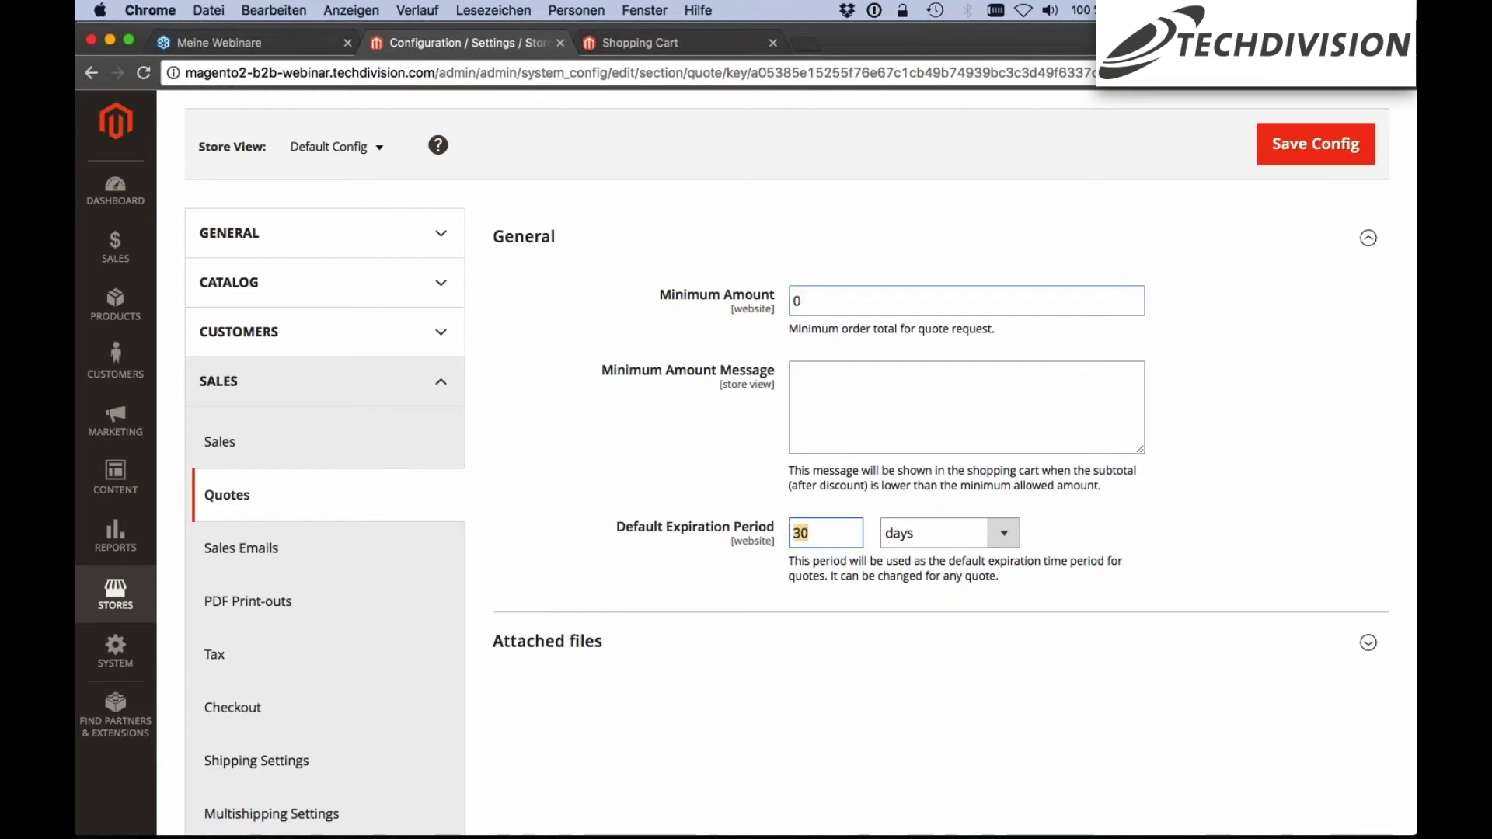
key(Right)
click(646, 45)
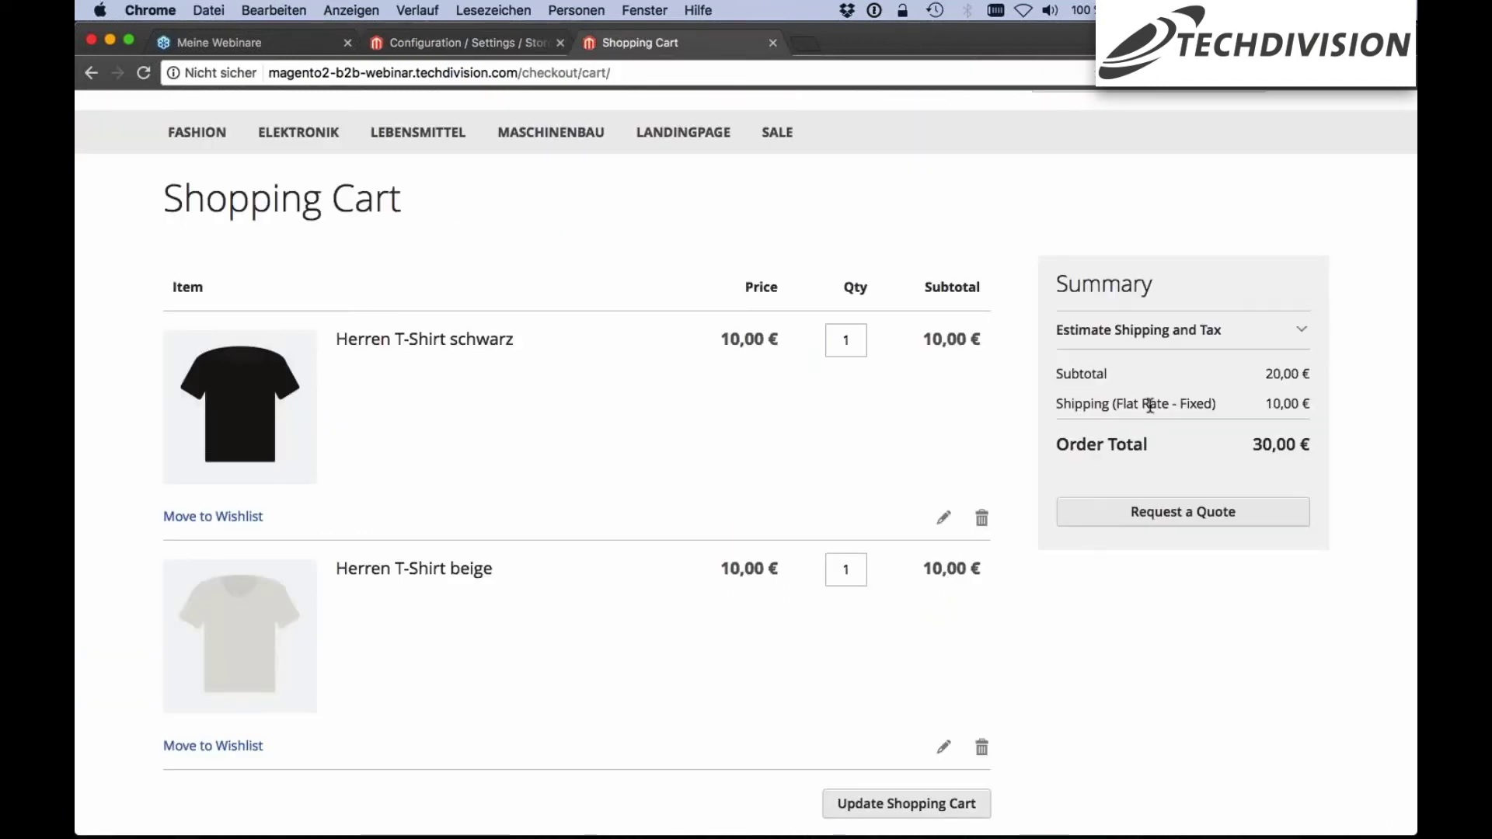
Start a quote request from the 30,00 € shopping cart
scroll(1149, 402, up, 1)
scroll(1066, 267, up, 3)
scroll(787, 314, down, 1)
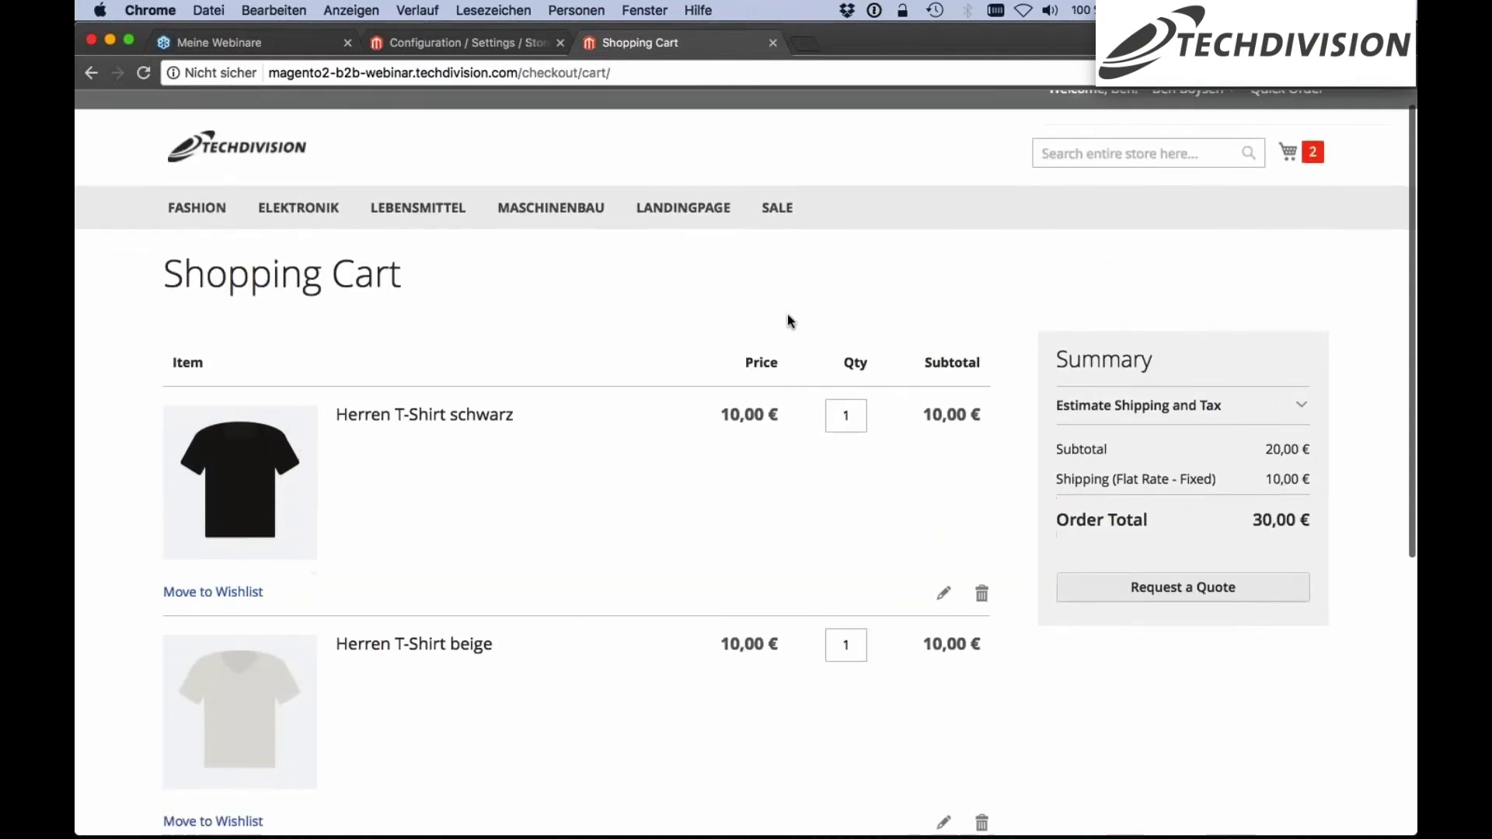
click(1125, 588)
Comment 'Bitte um Angebot für folgenden Warenkorb', name the quote 'Angebot Herrenshirts', and send it
click(720, 276)
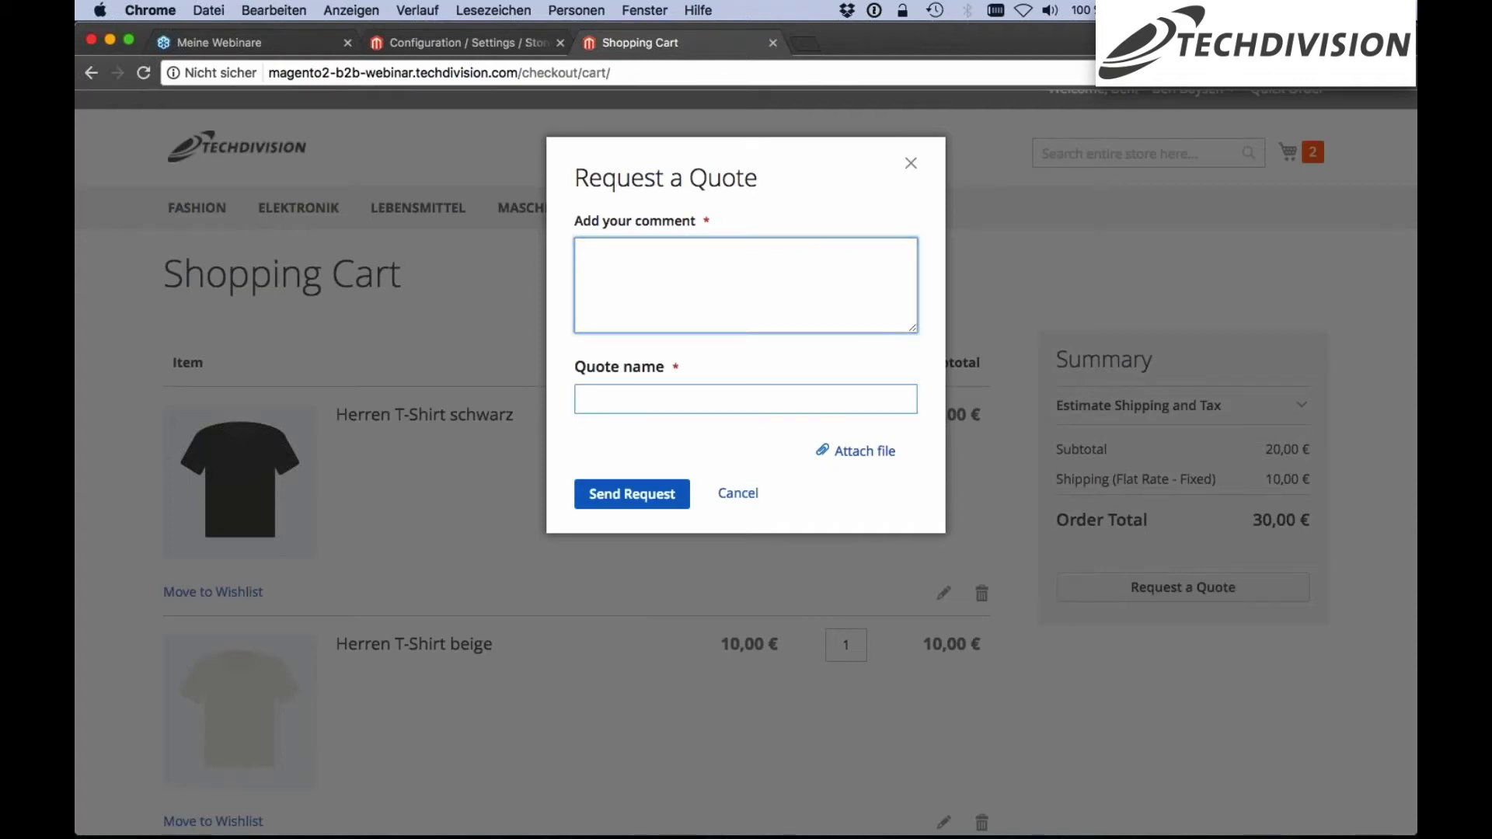
text(tte um angeb)
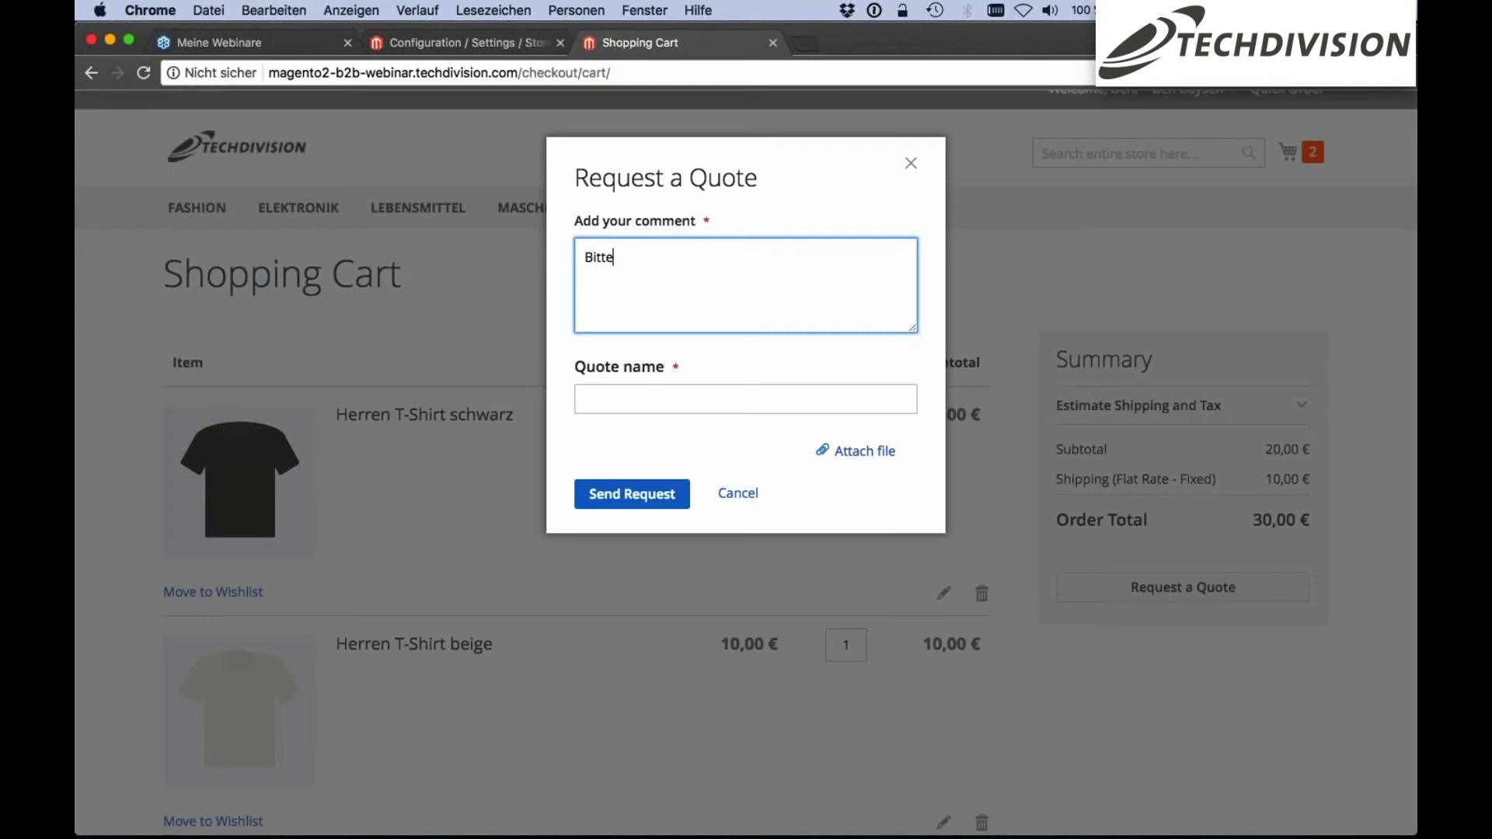
key(BackSpace)
key(BackSpace)
key(BackSpace)
key(BackSpace)
key(BackSpace)
text(Angebot für folgenden )
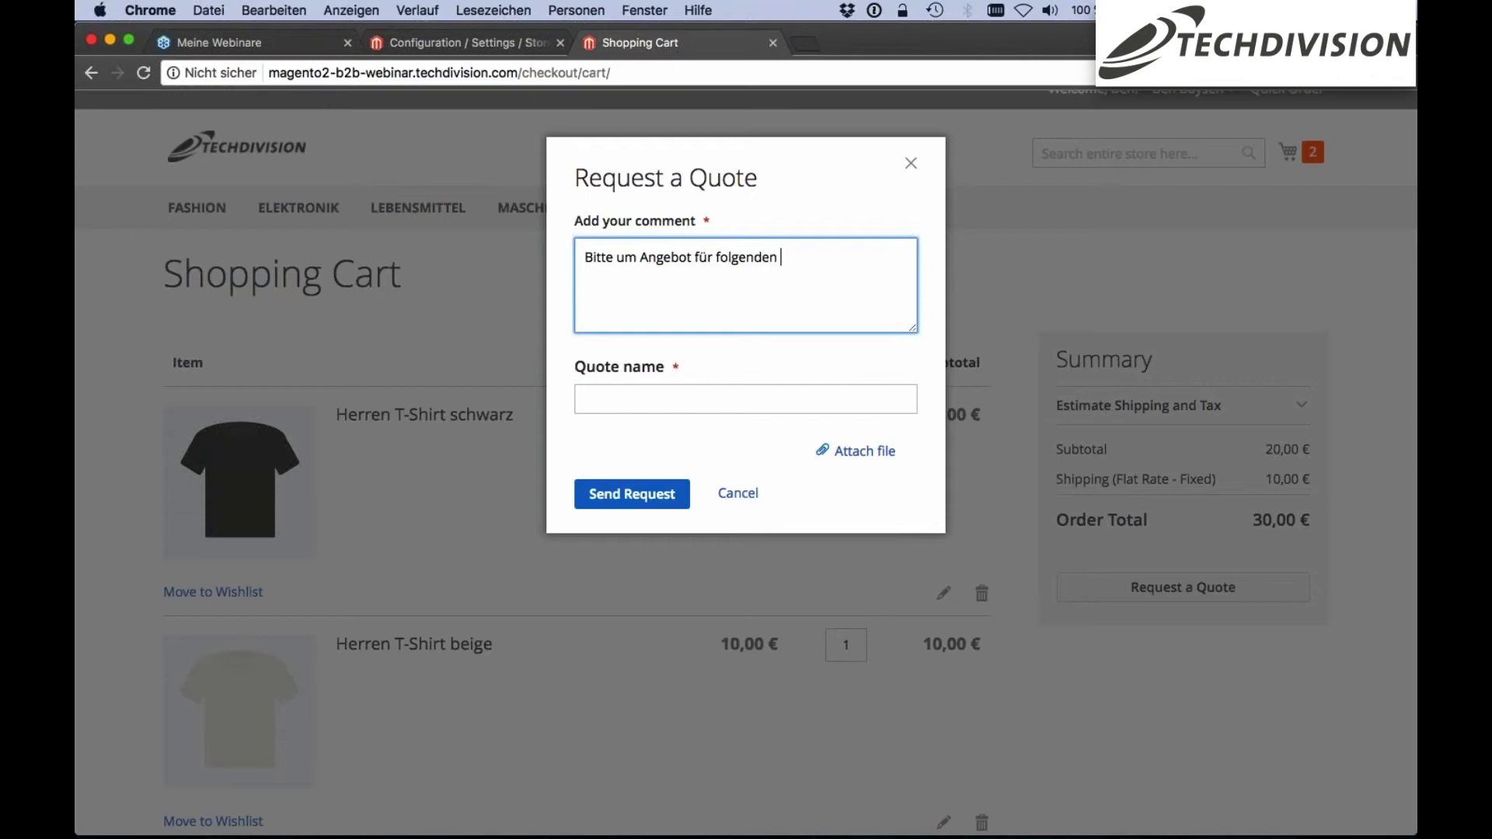
text(Warenkorb)
key(Tab)
text(Angeb)
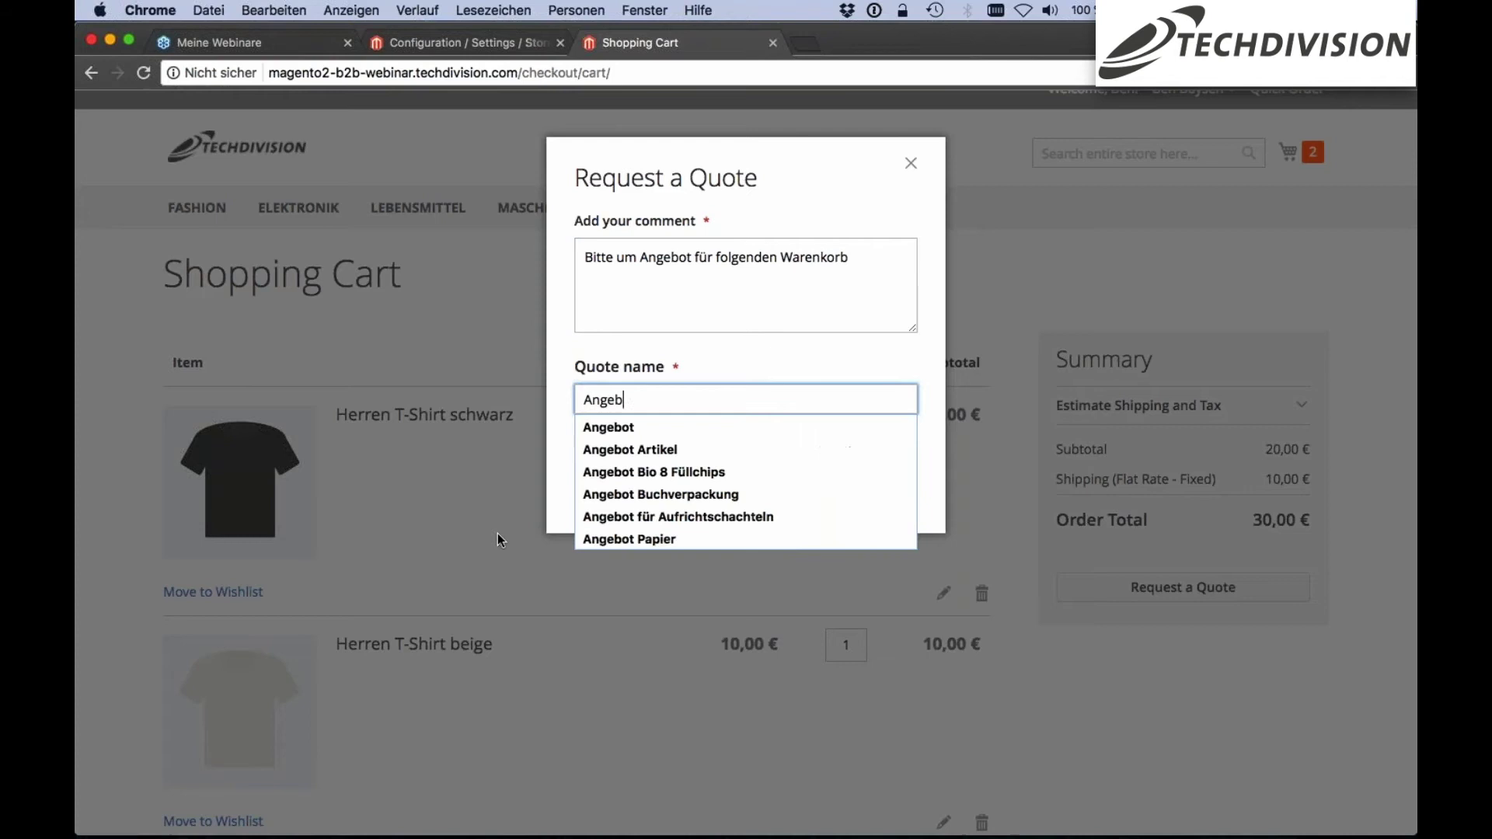
text(ot Herrens)
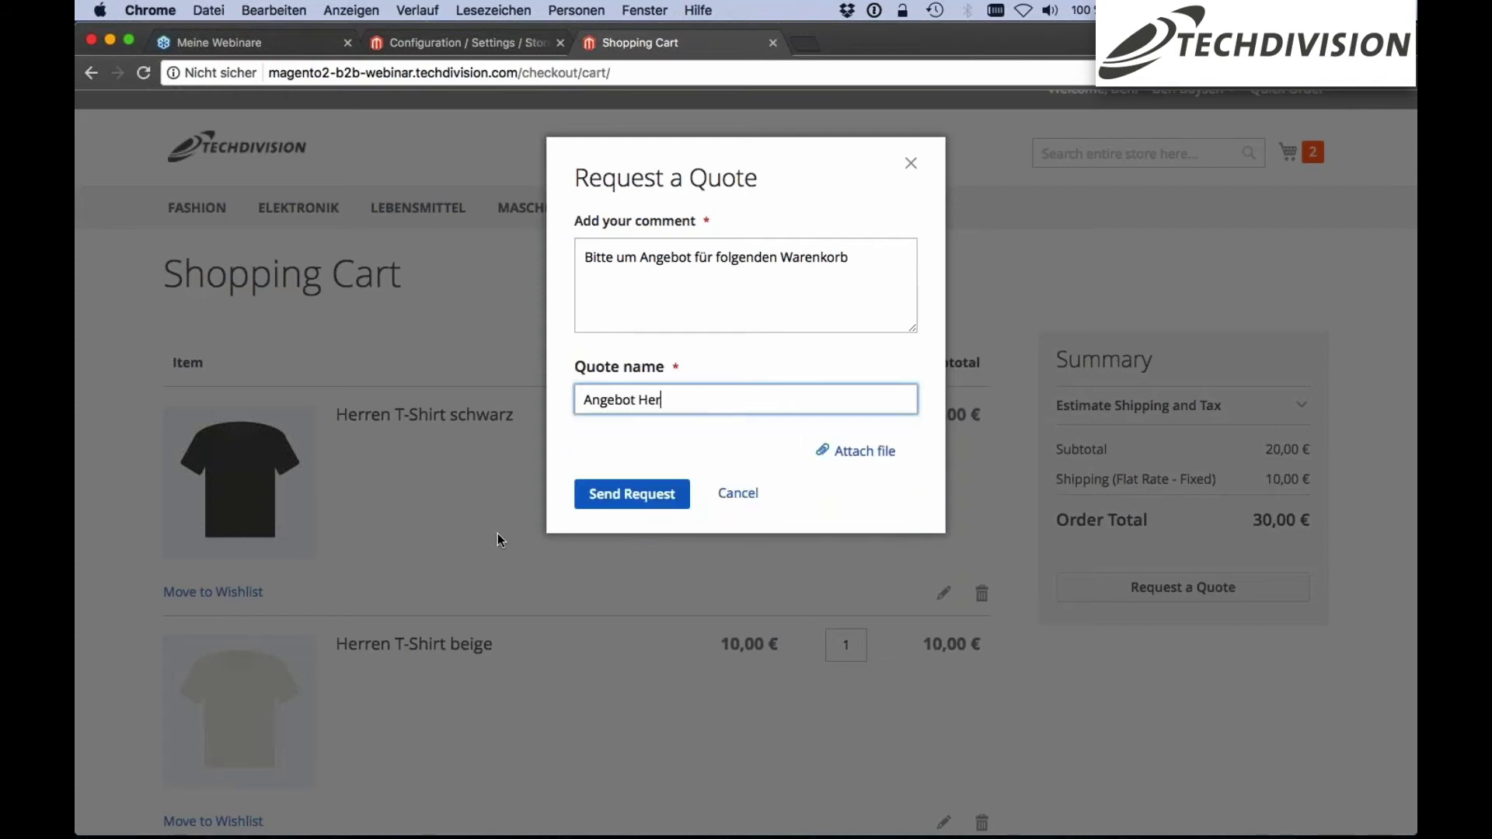
text(hirts)
click(639, 494)
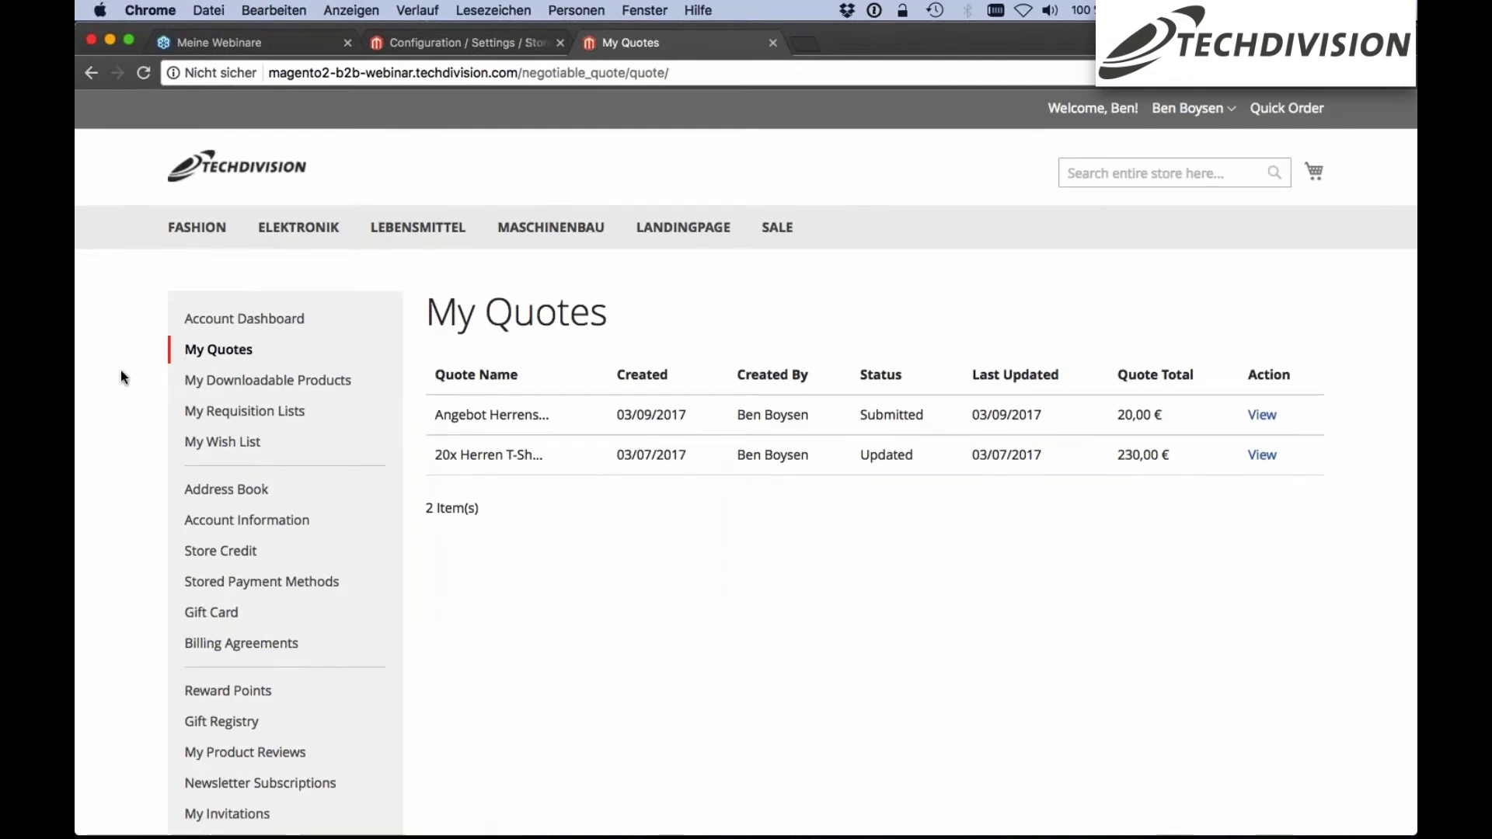
Check the submitted quote on My Quotes, then go to the admin Dashboard
scroll(244, 323, down, 1)
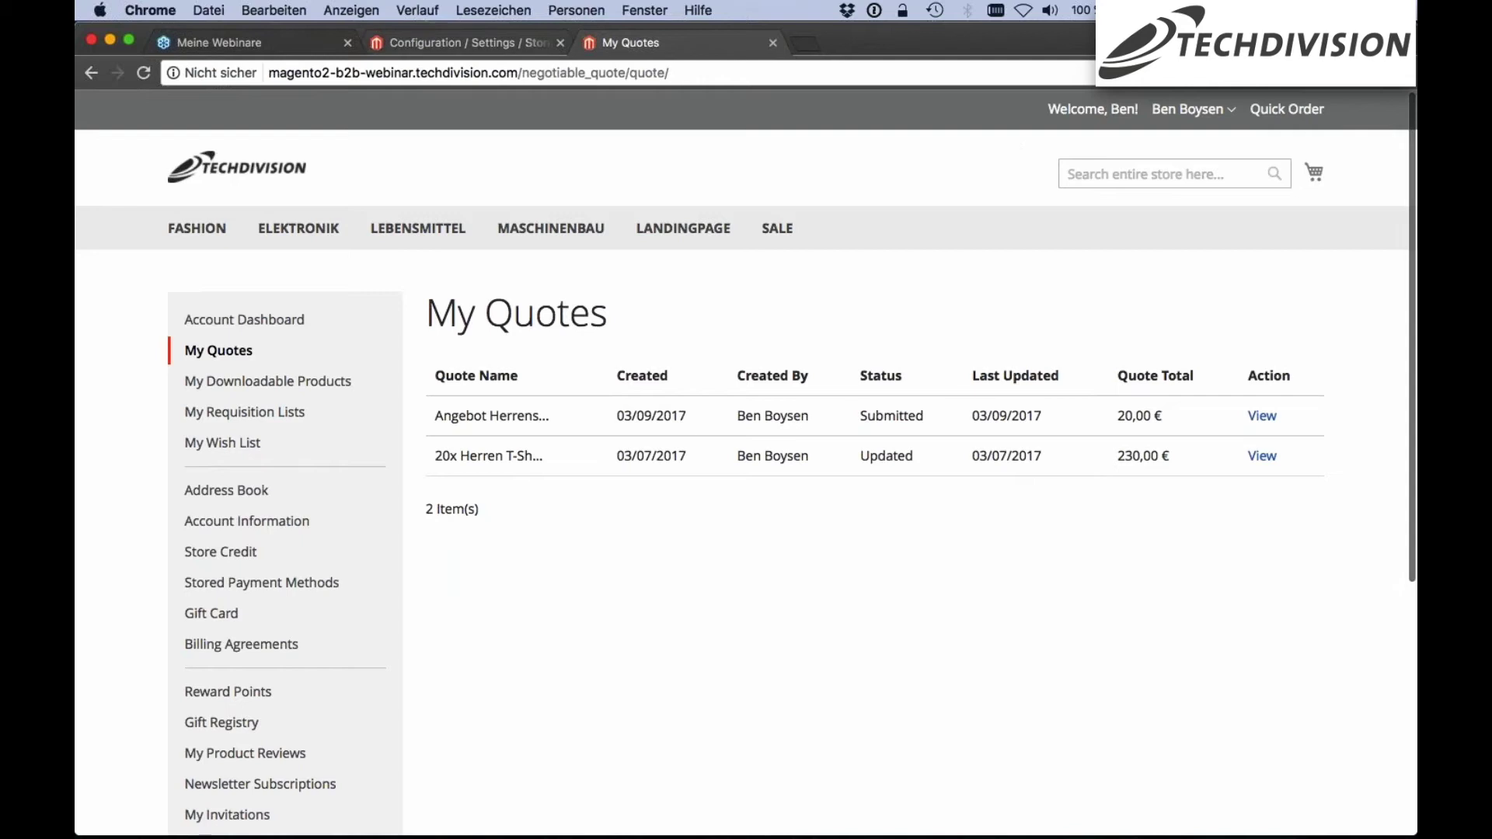
key(ctrl+shift+Tab)
click(115, 120)
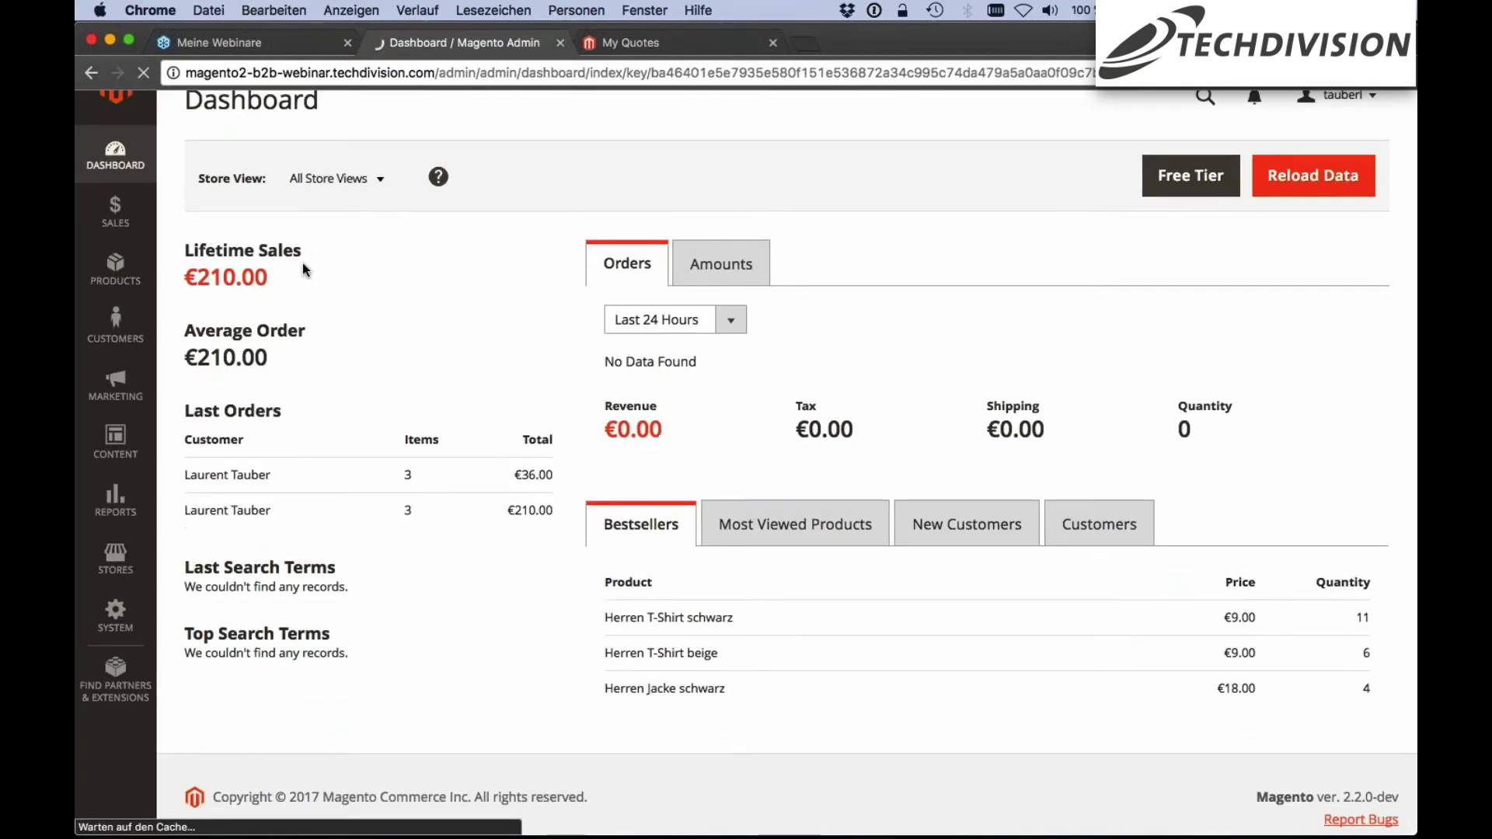
Go to Sales > Quotes and open quote #3, Angebot Herrenshirts
click(99, 243)
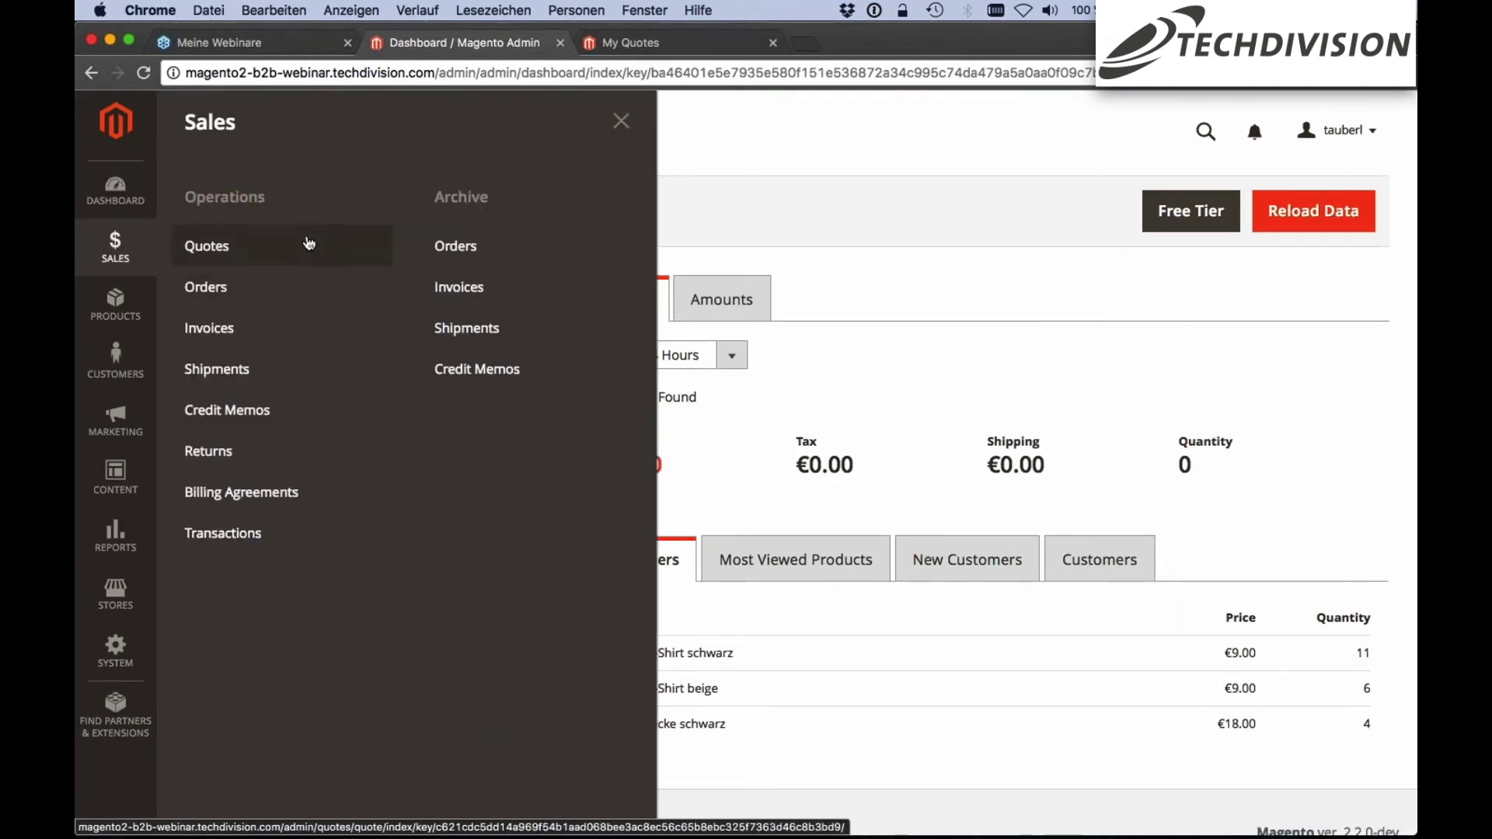
click(266, 246)
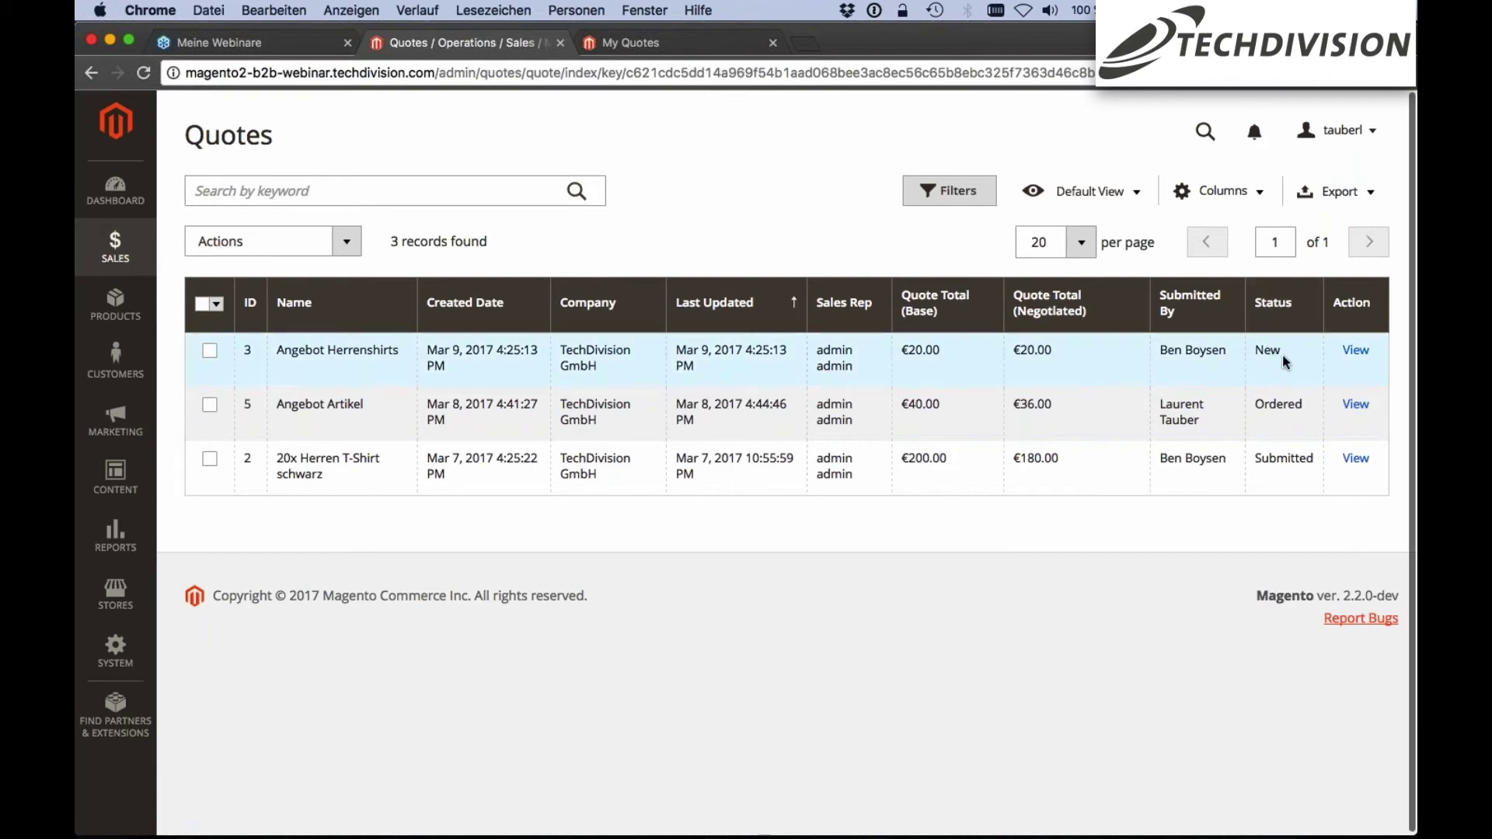
drag(1282, 355, 1252, 353)
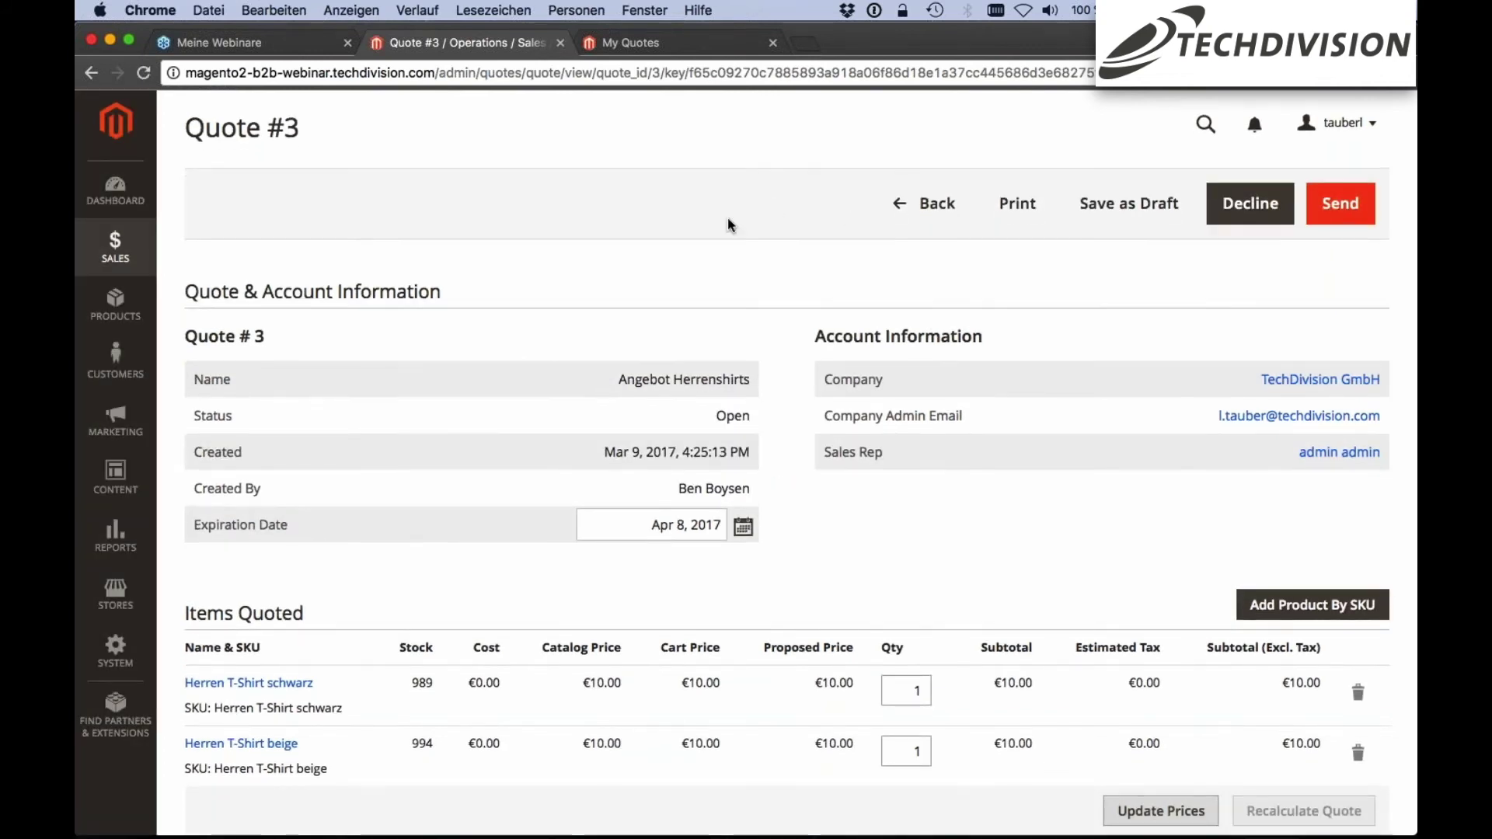
scroll(727, 217, up, 1)
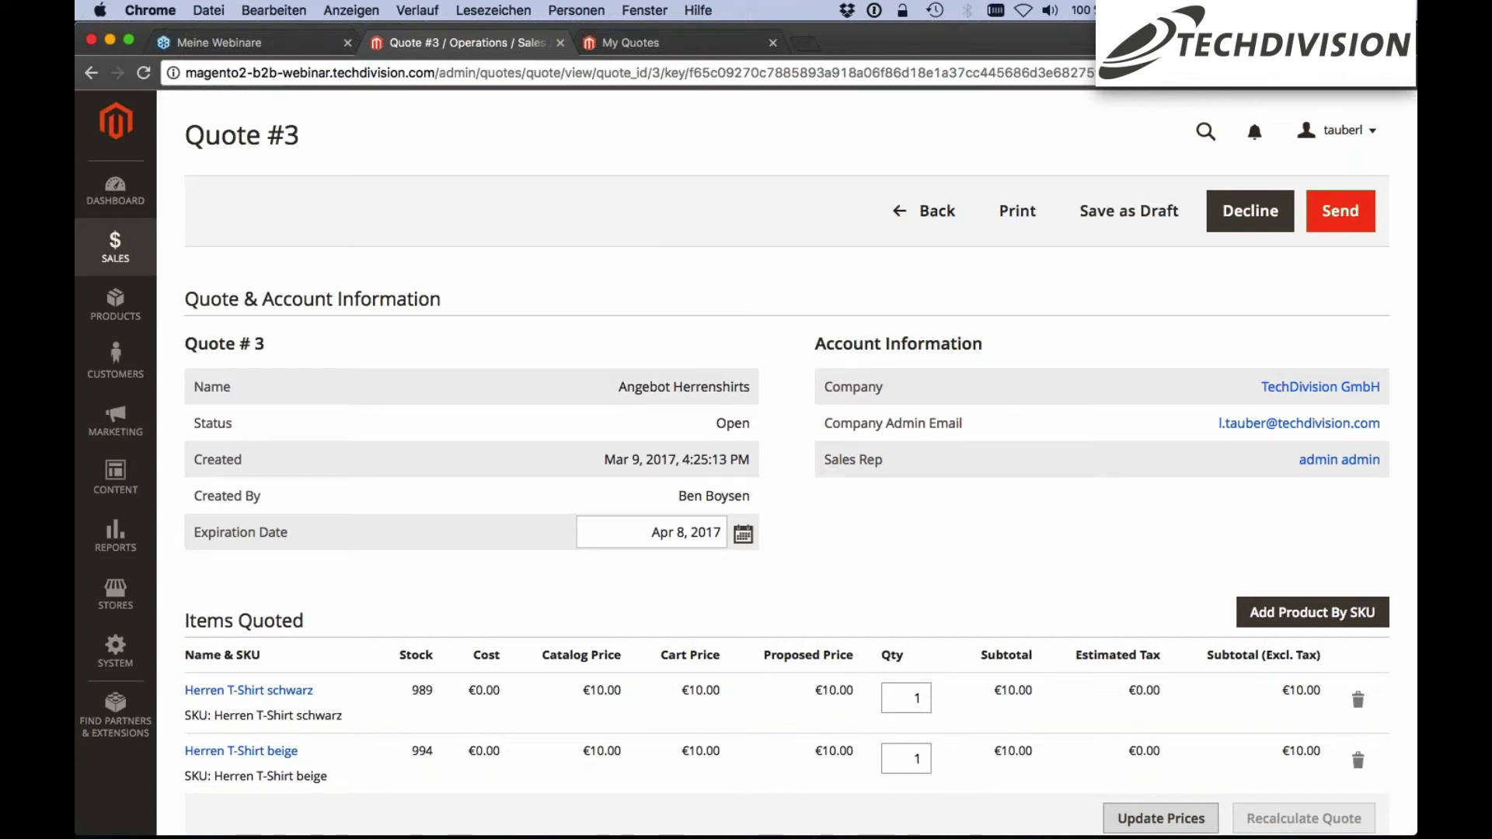
click(1018, 214)
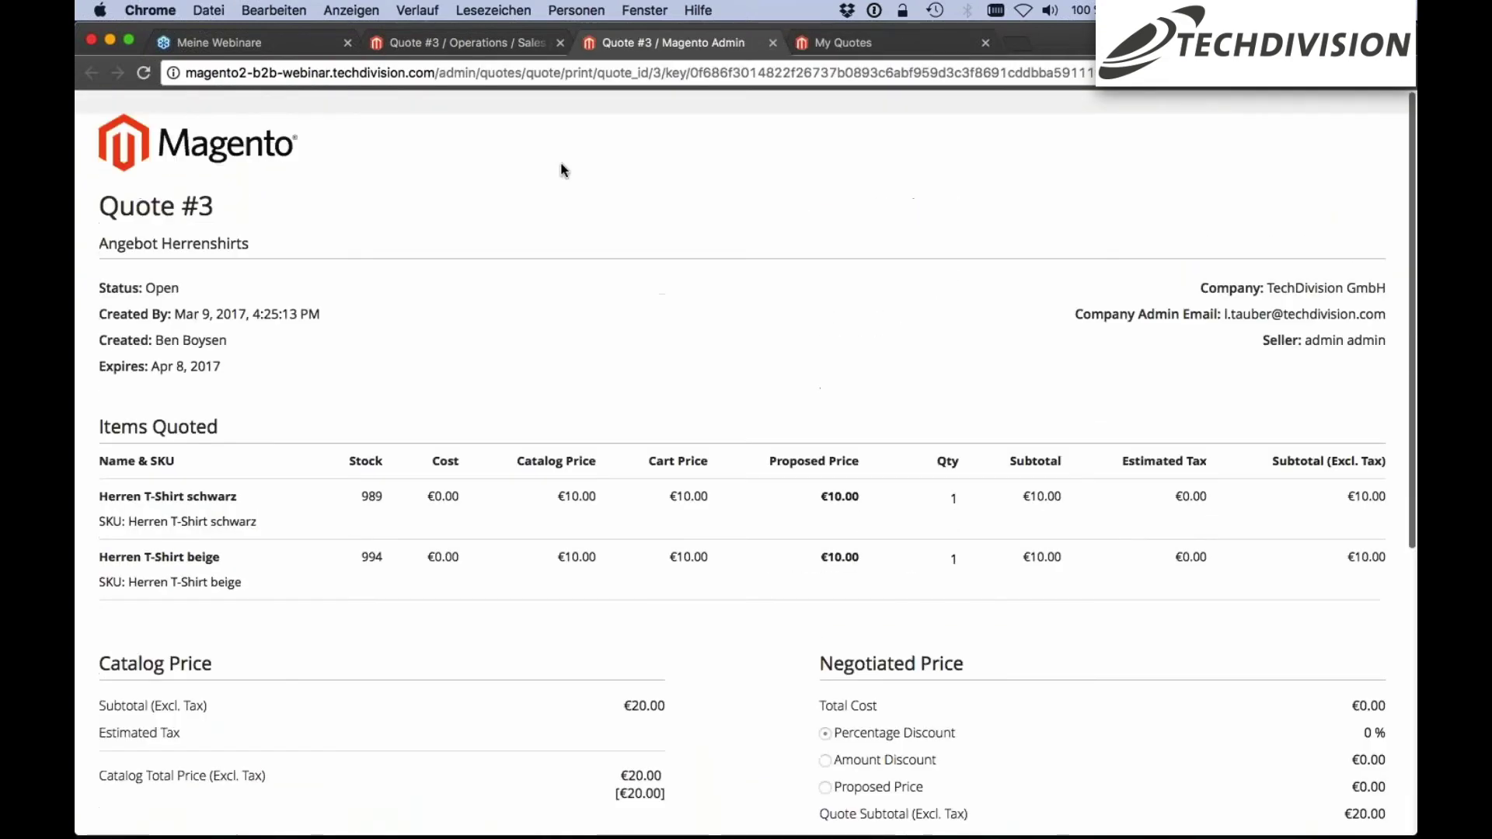
click(772, 46)
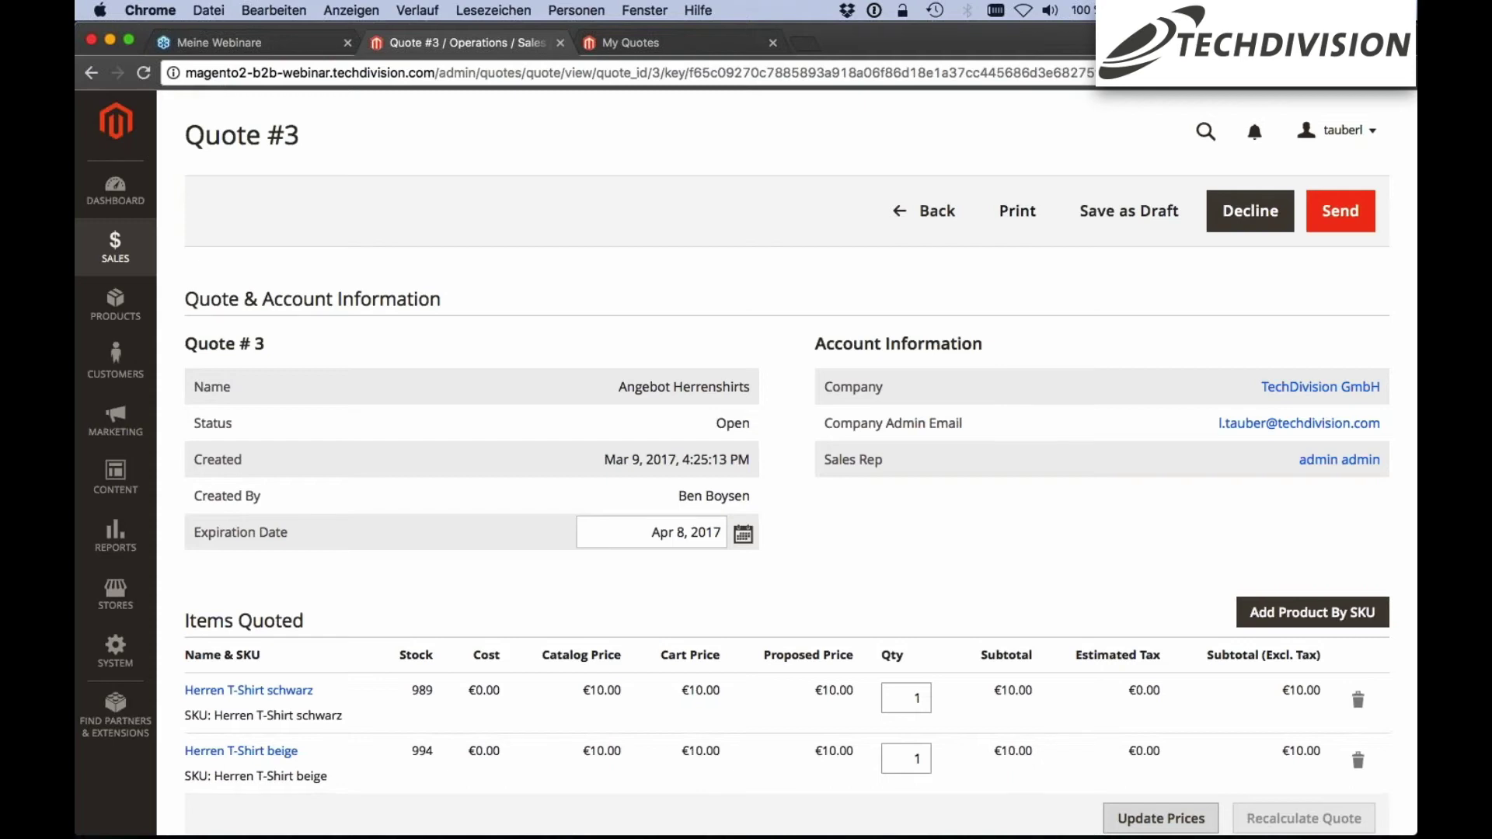
click(1249, 211)
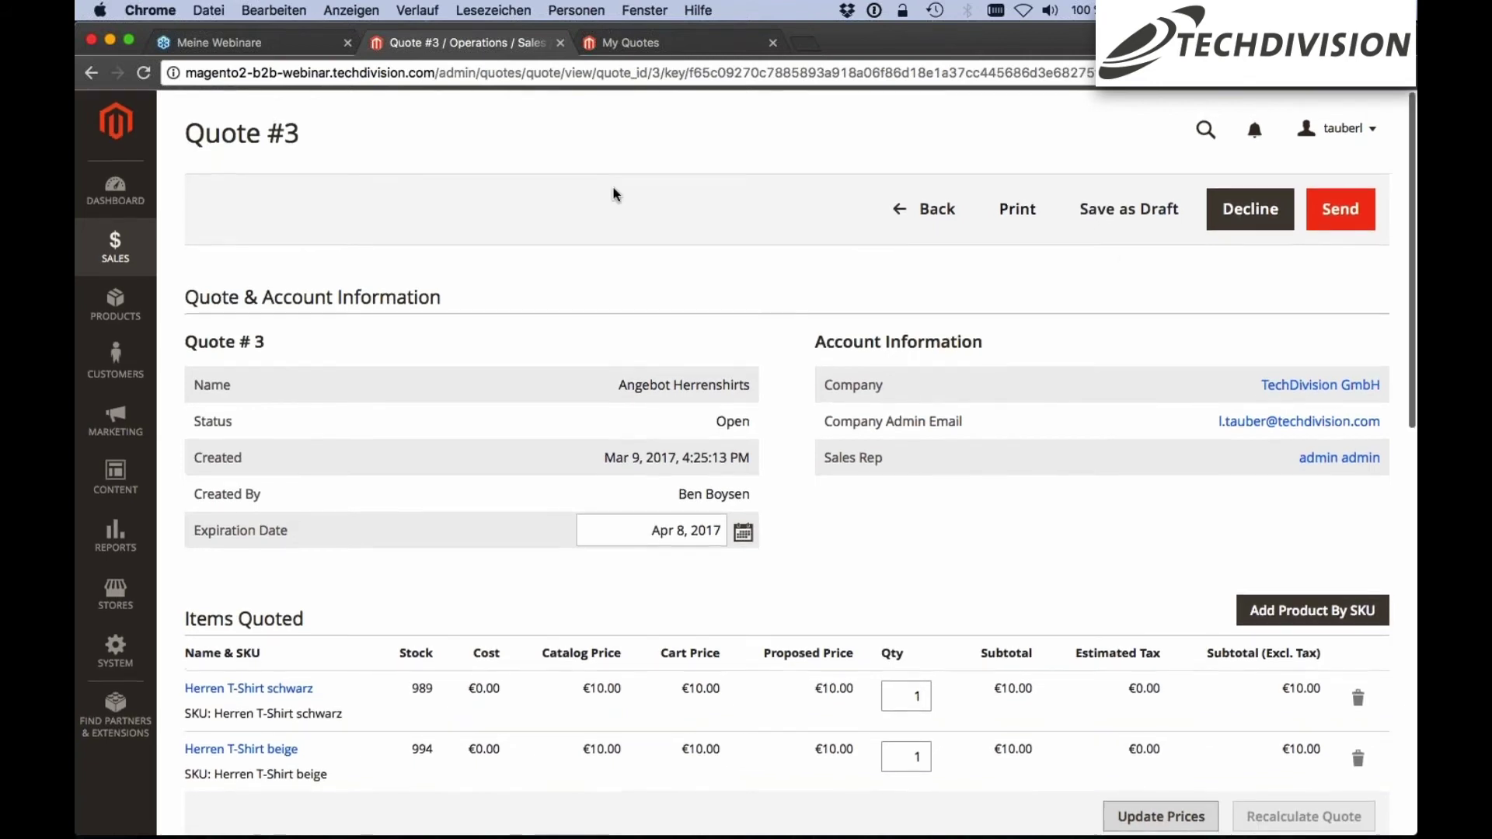
click(1250, 209)
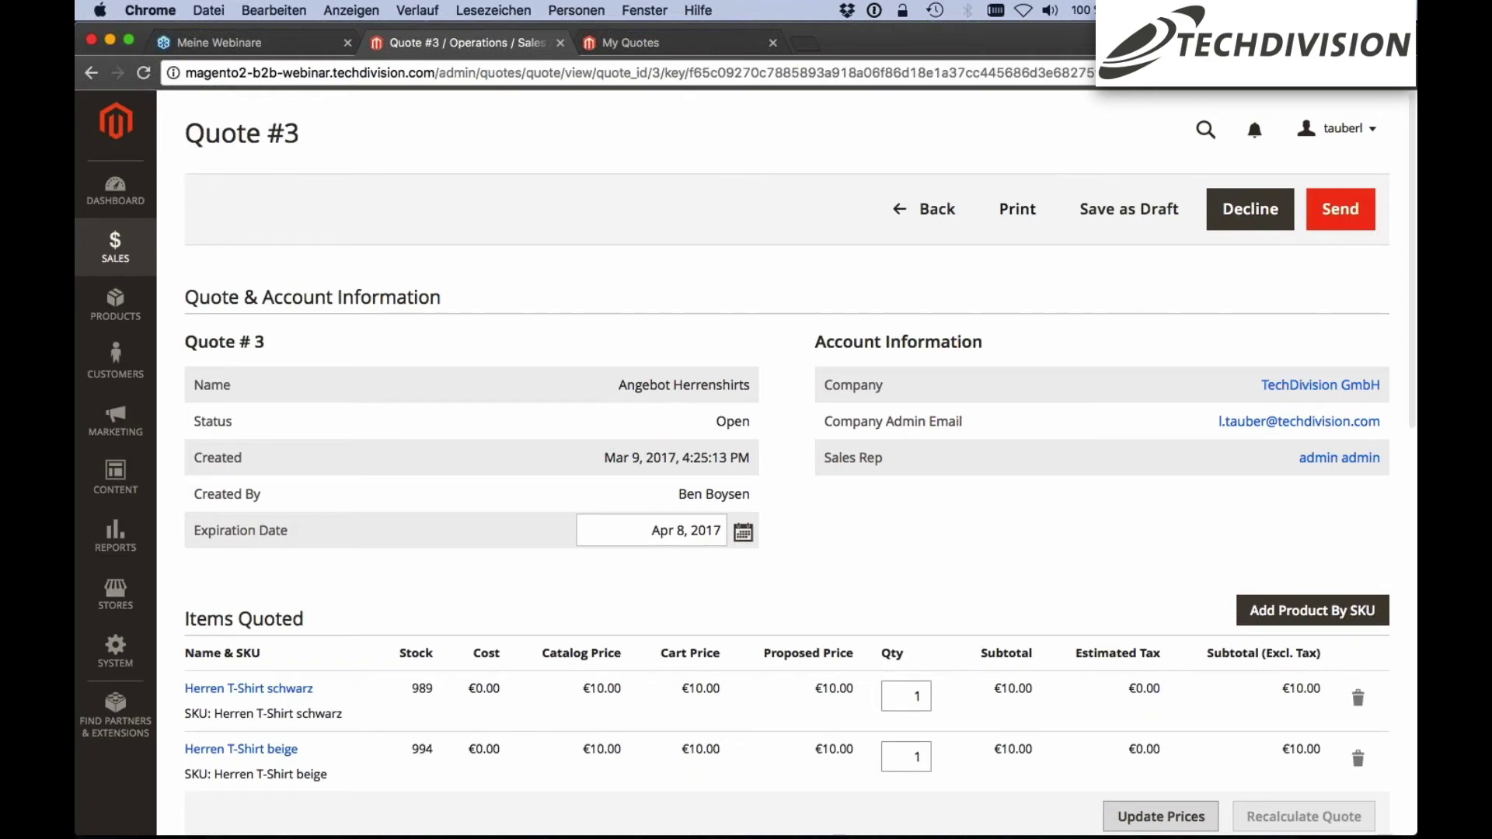
scroll(567, 357, down, 1)
scroll(567, 351, down, 2)
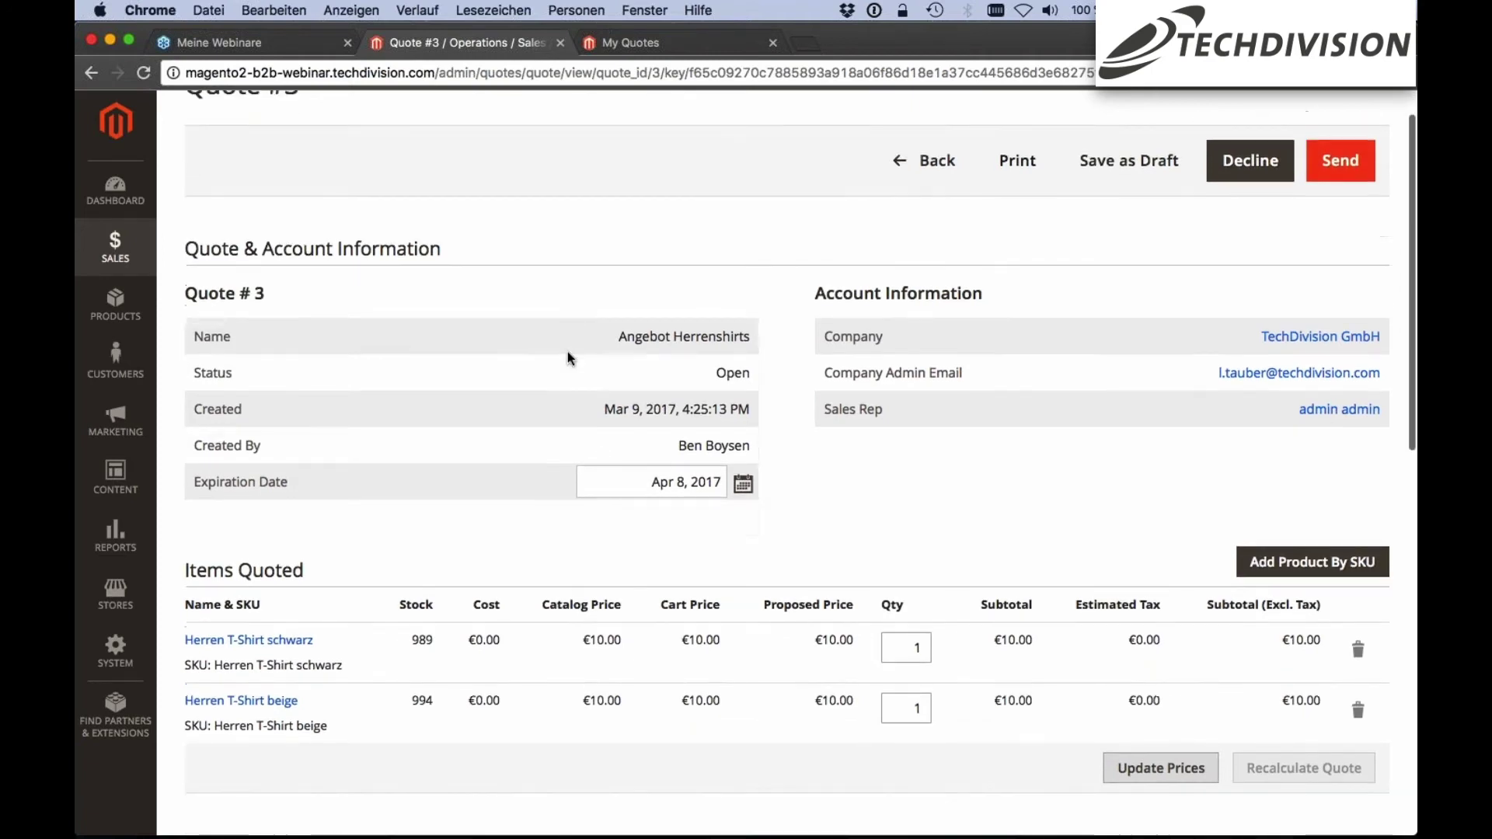
scroll(568, 351, down, 2)
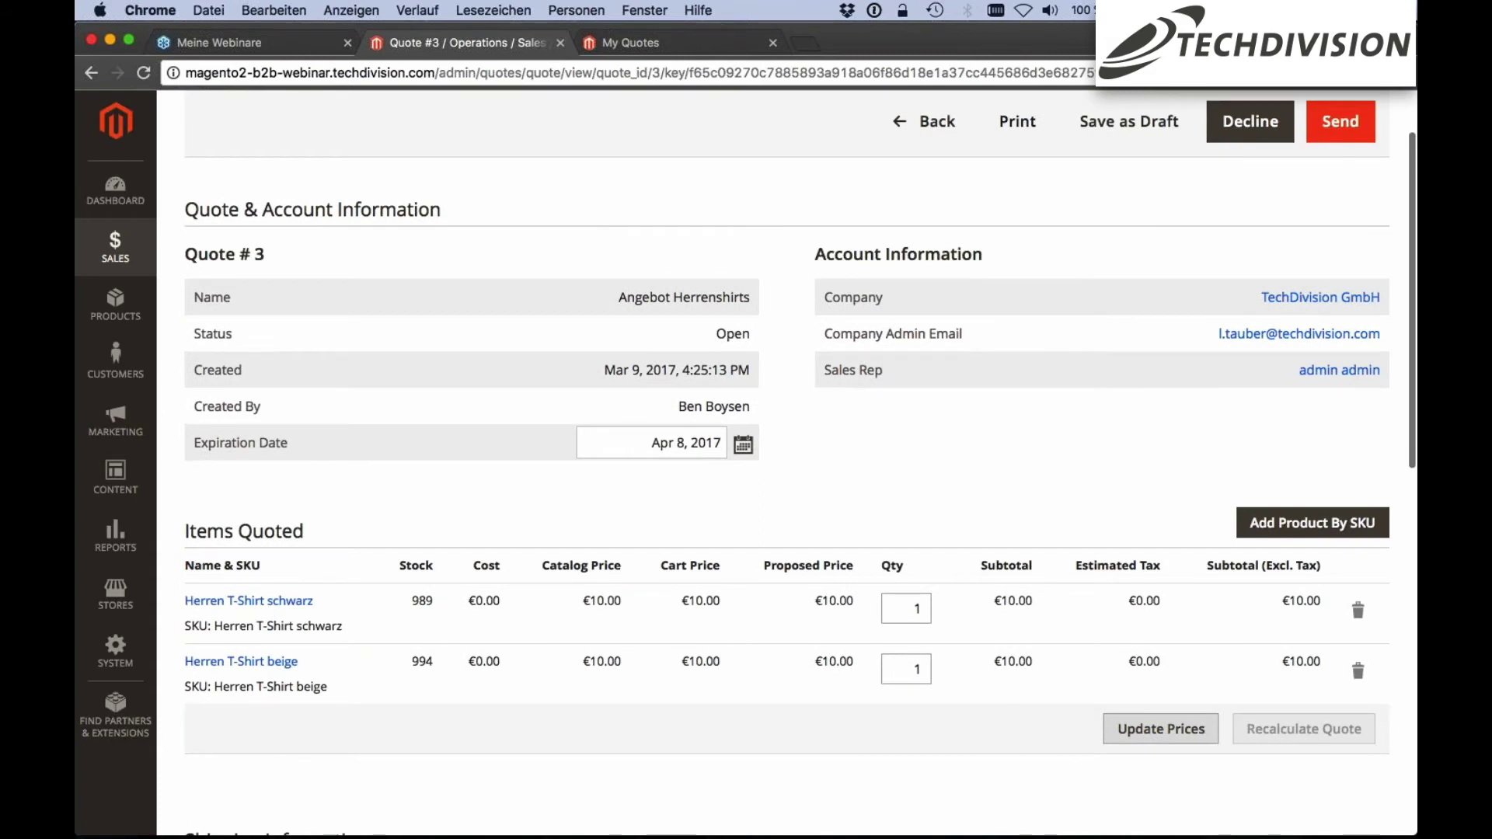
click(743, 445)
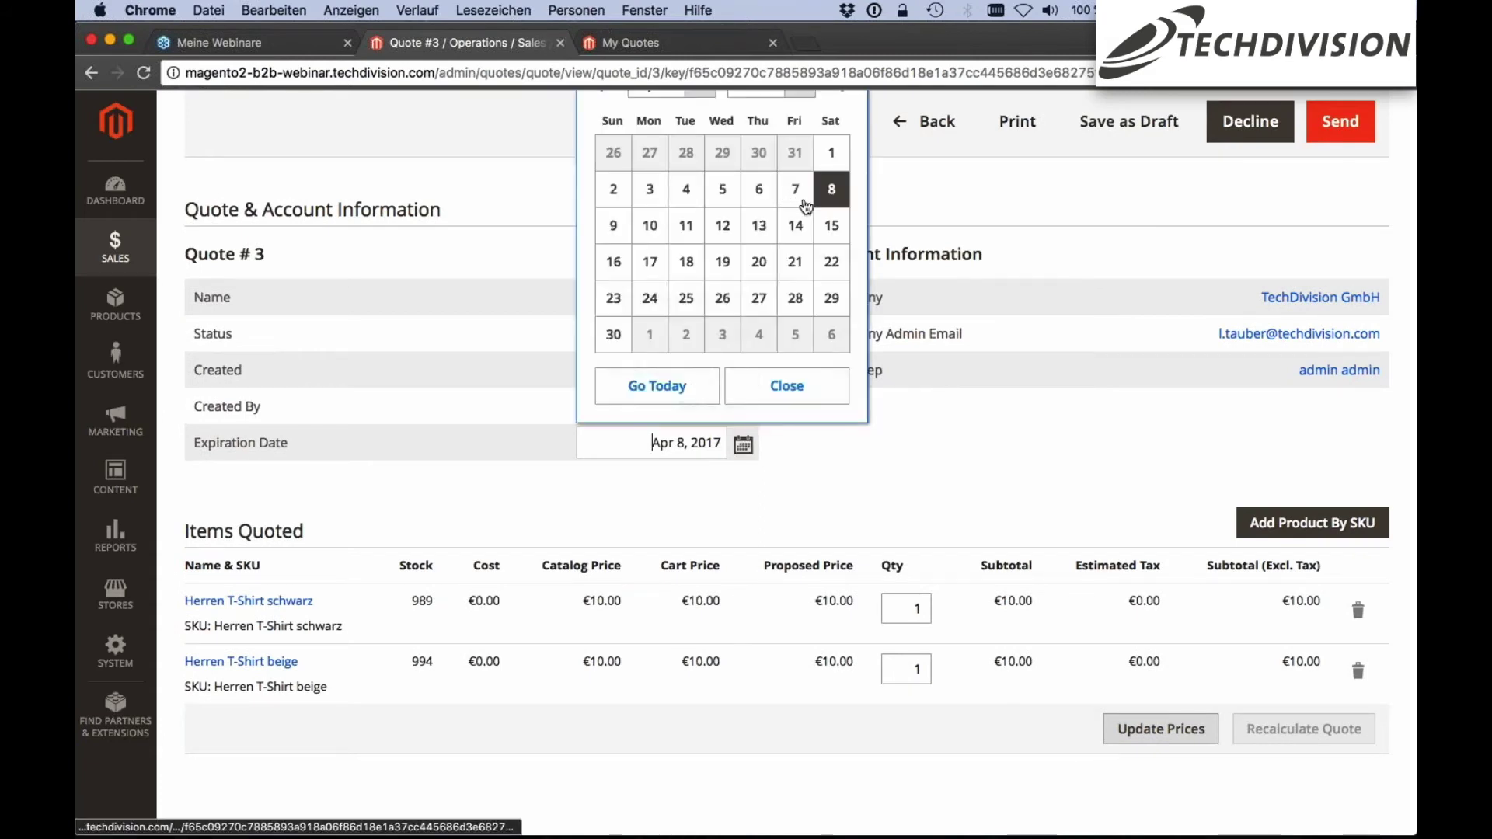
click(831, 195)
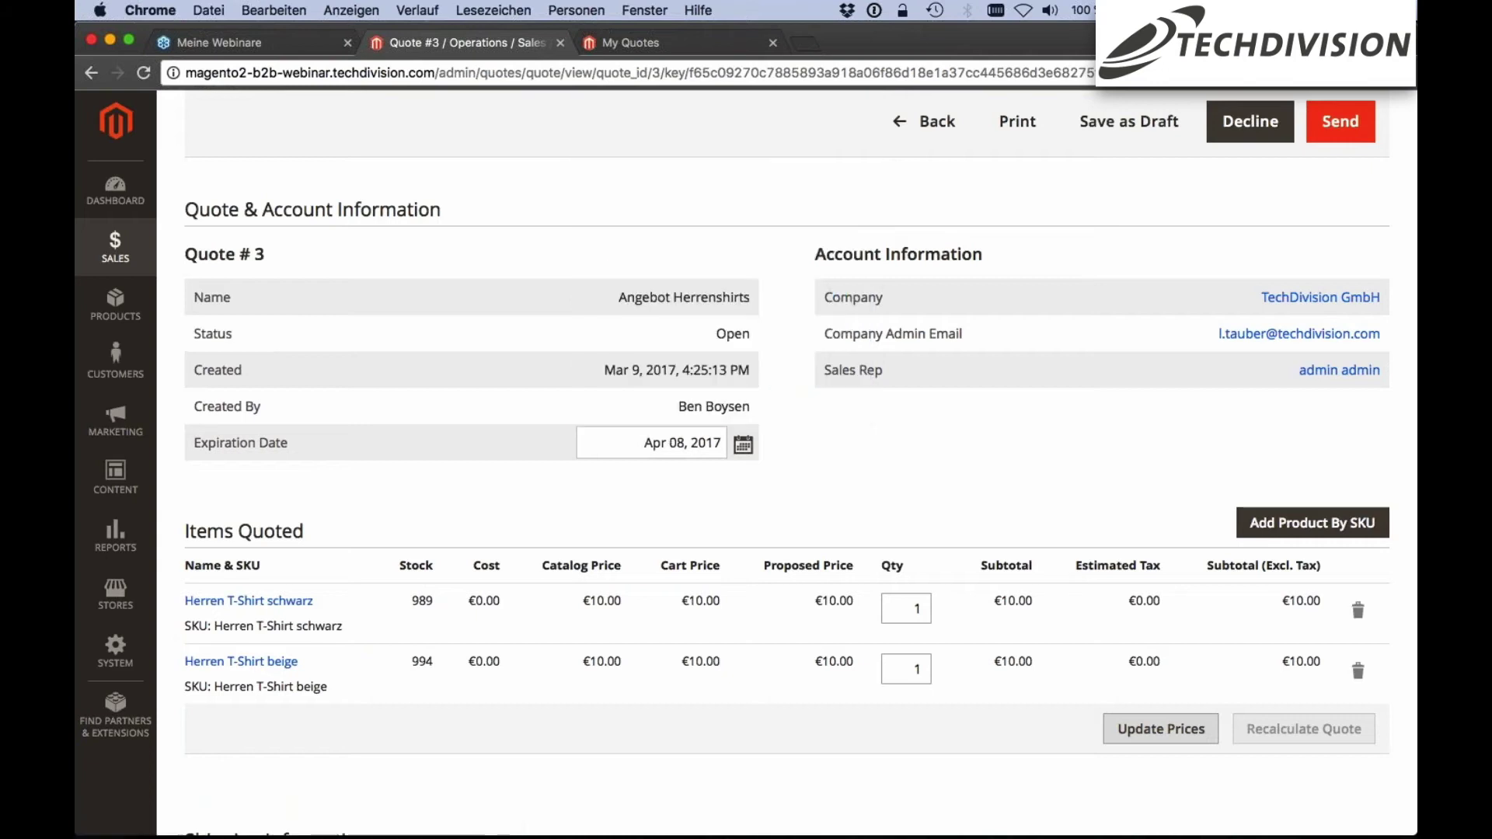
click(743, 445)
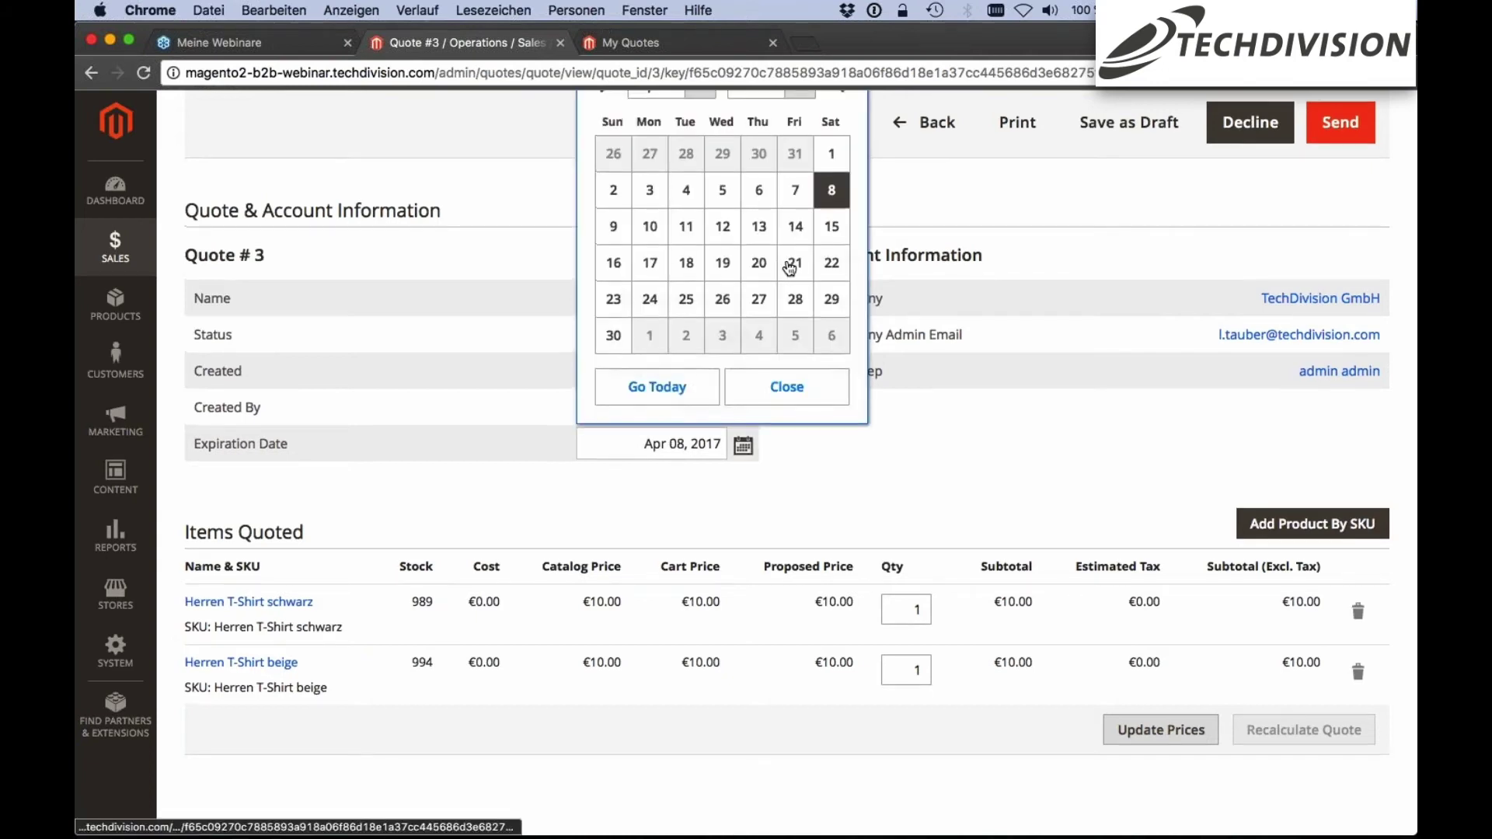
scroll(789, 268, up, 2)
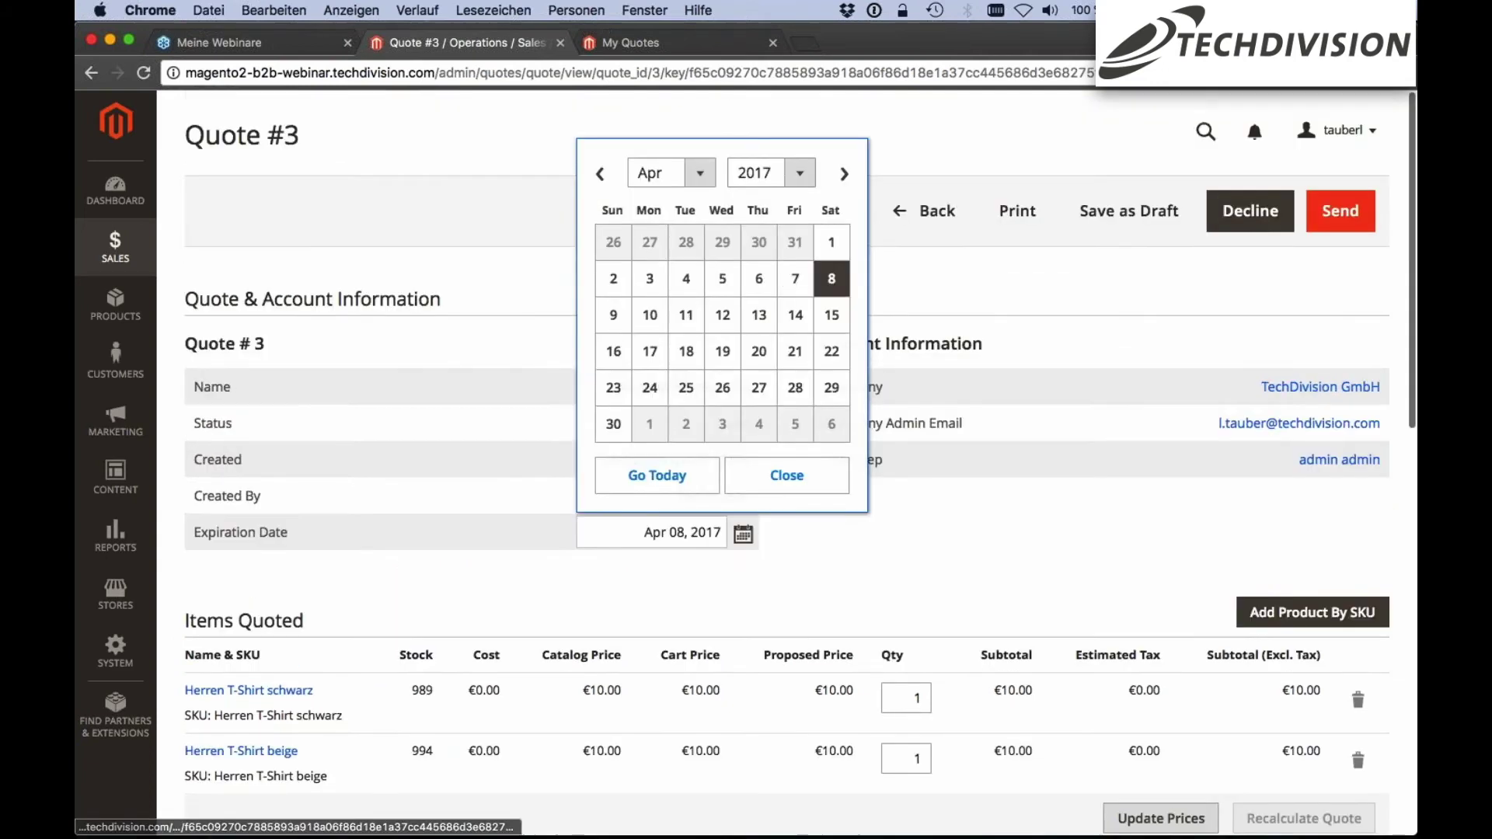
click(478, 196)
scroll(843, 336, down, 4)
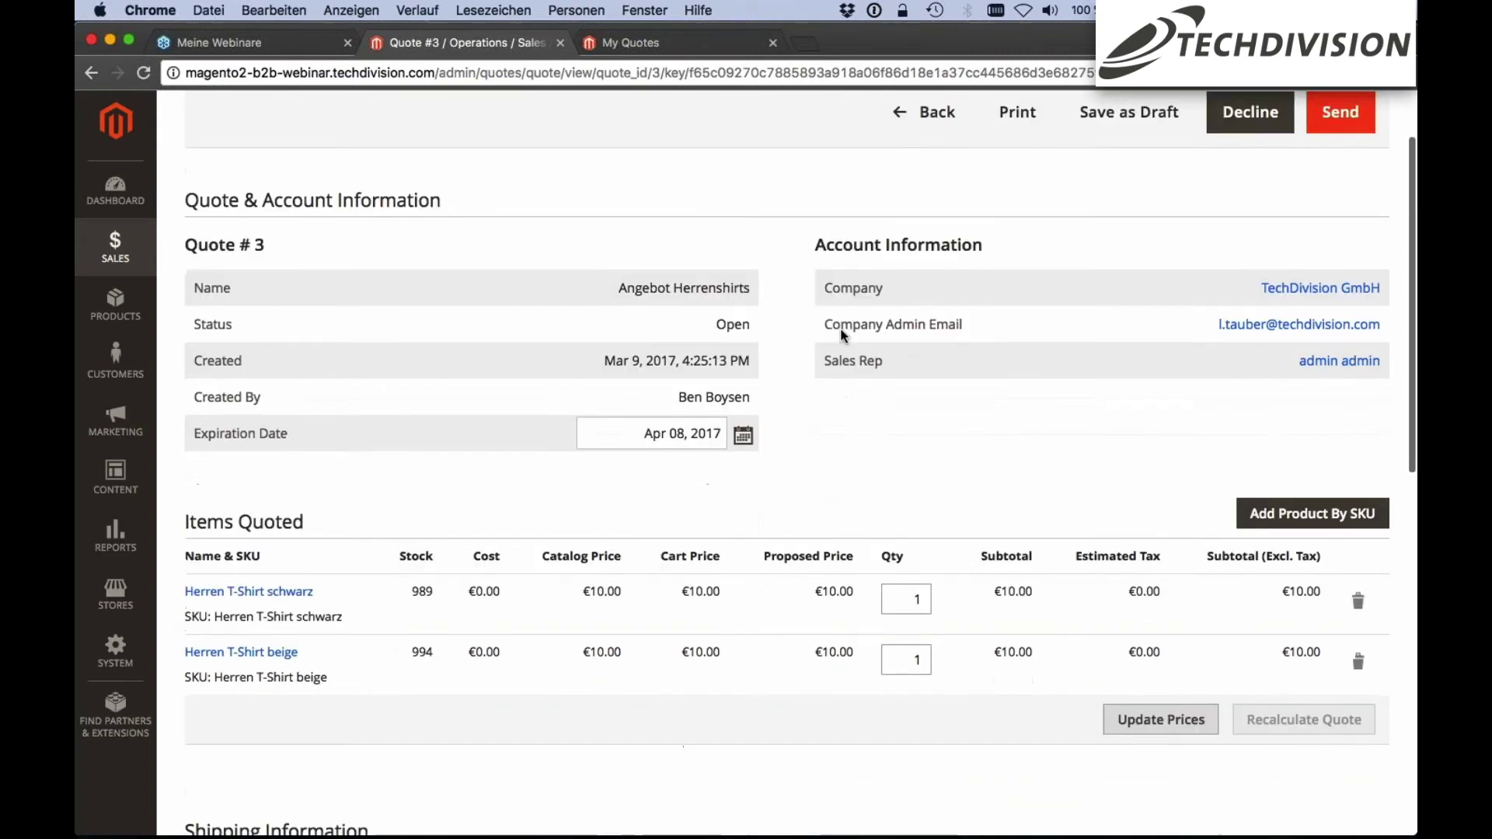
scroll(843, 335, down, 2)
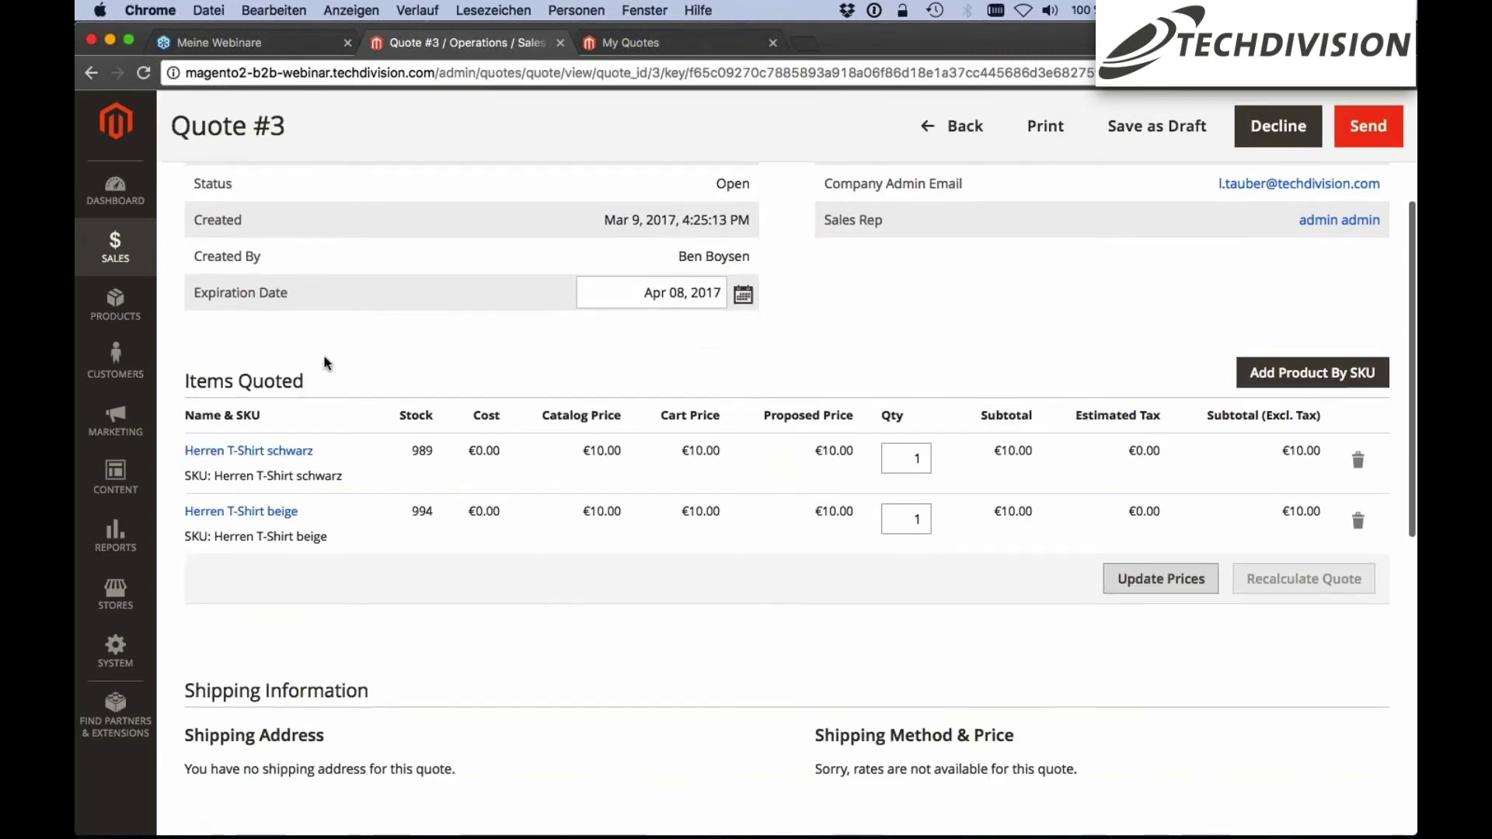
scroll(515, 362, down, 1)
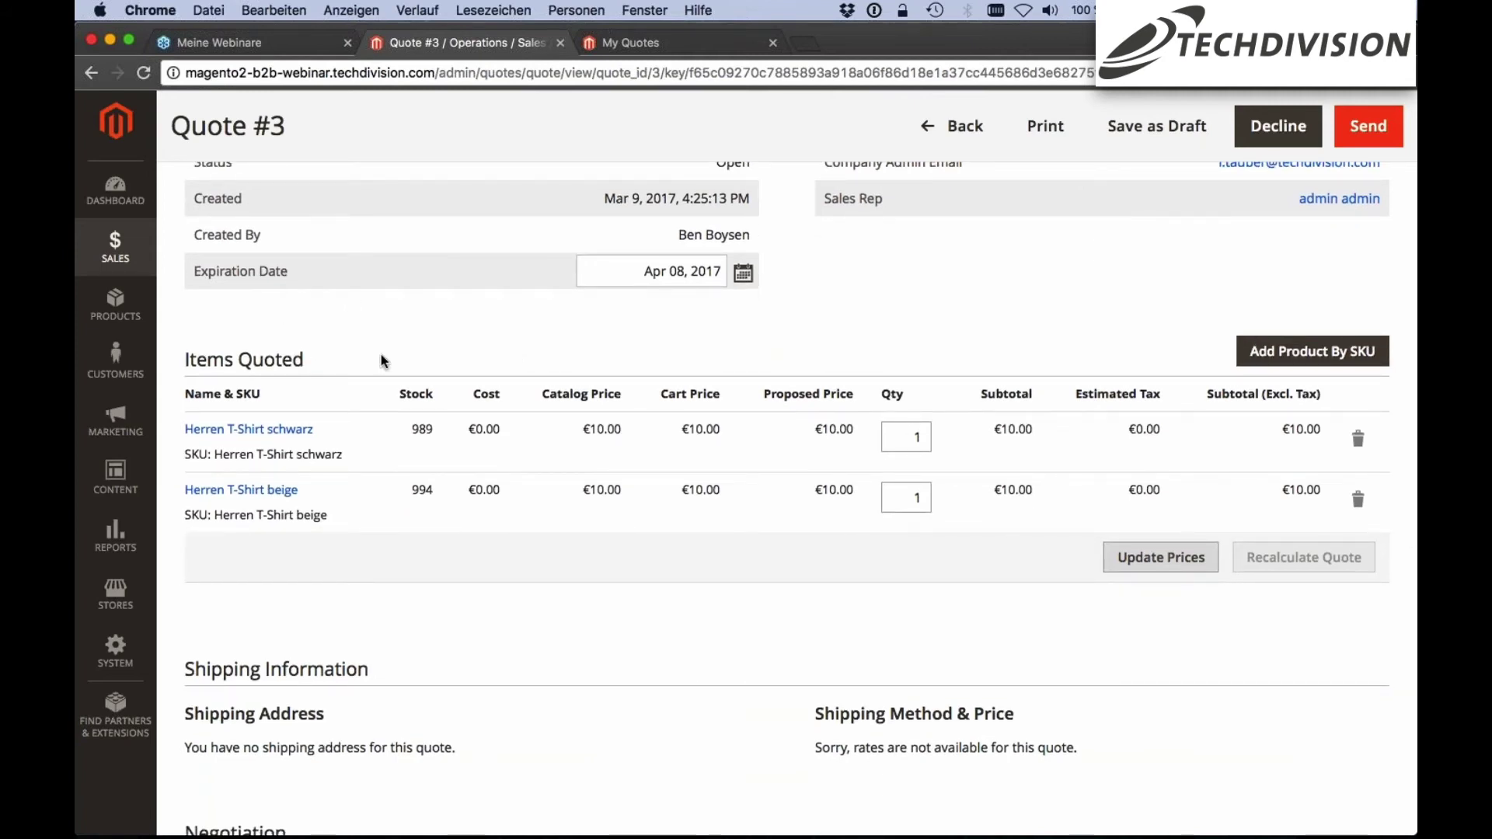
scroll(769, 357, up, 1)
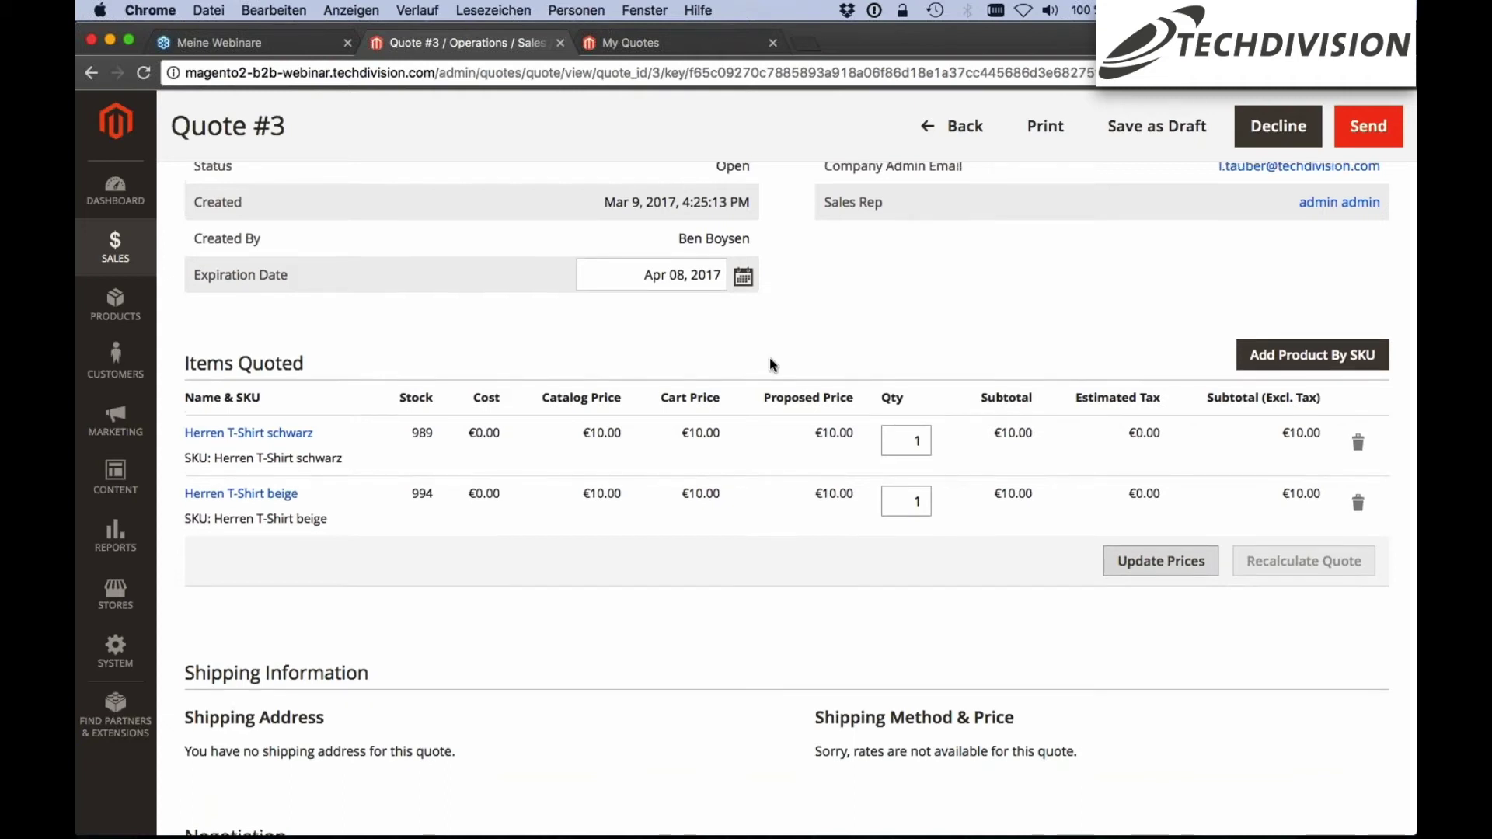
scroll(769, 358, up, 2)
scroll(1012, 321, down, 1)
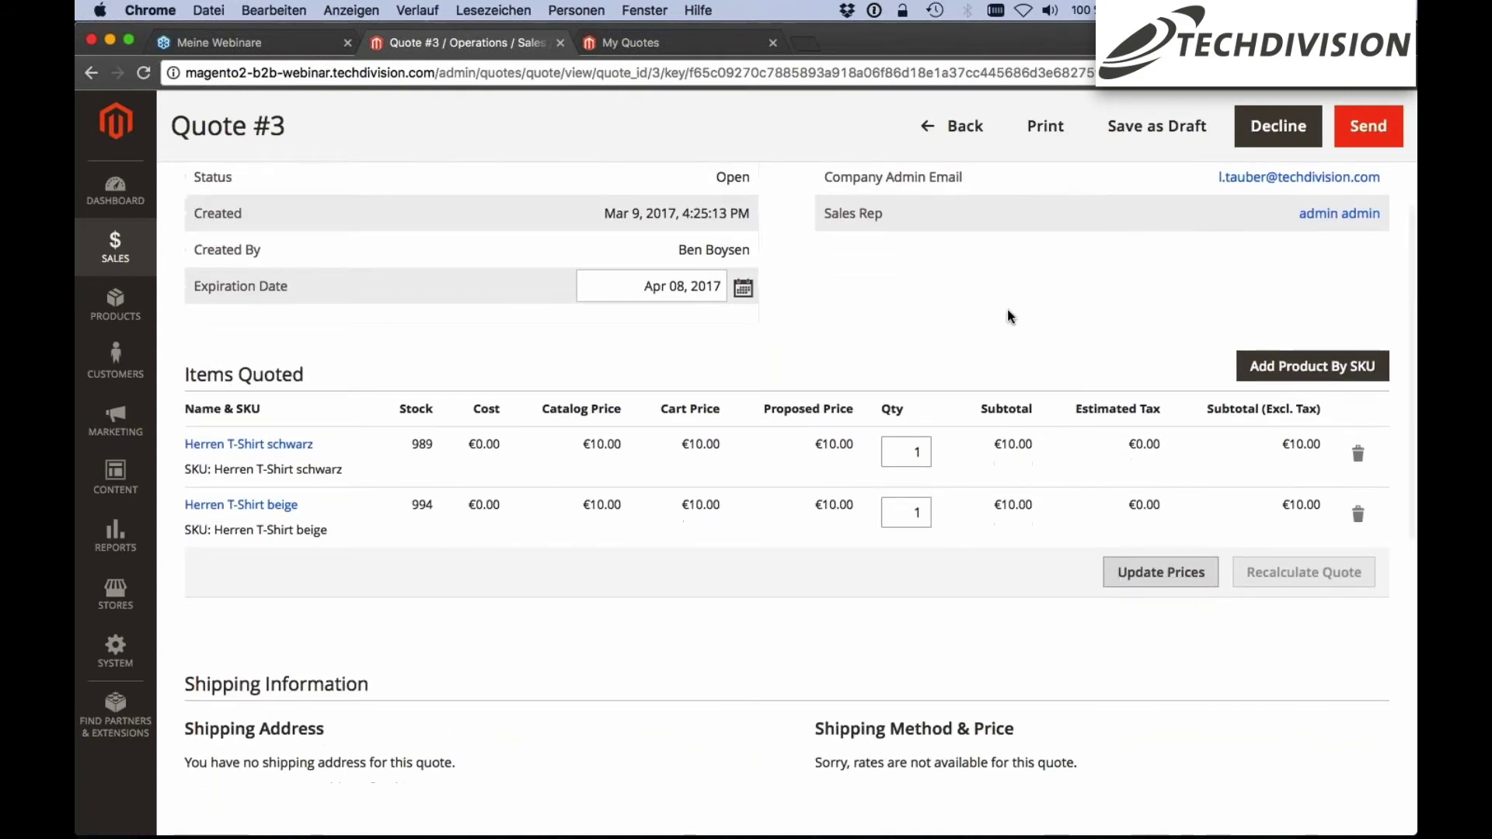
click(1313, 366)
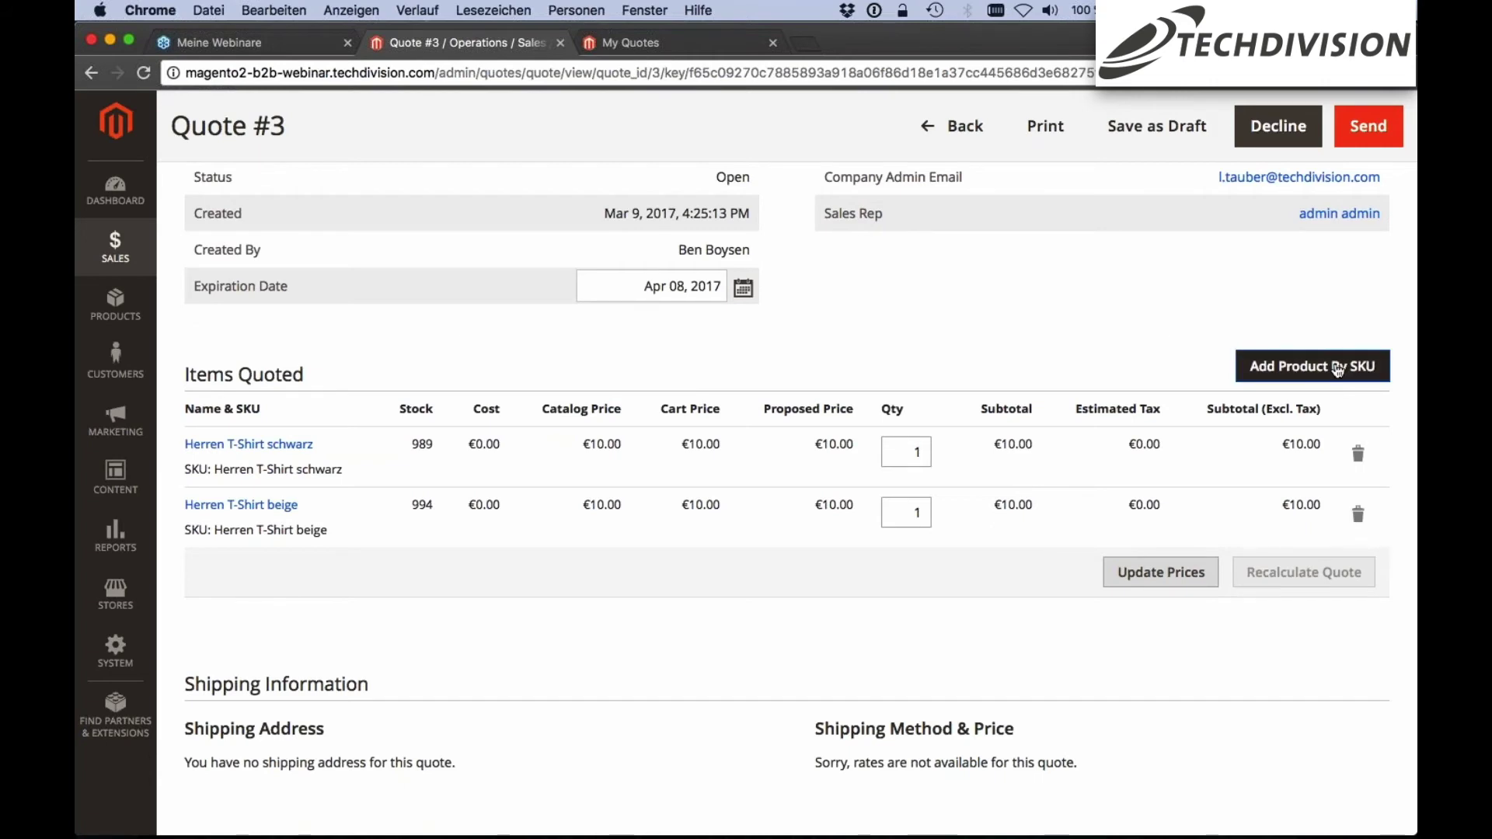
click(1119, 338)
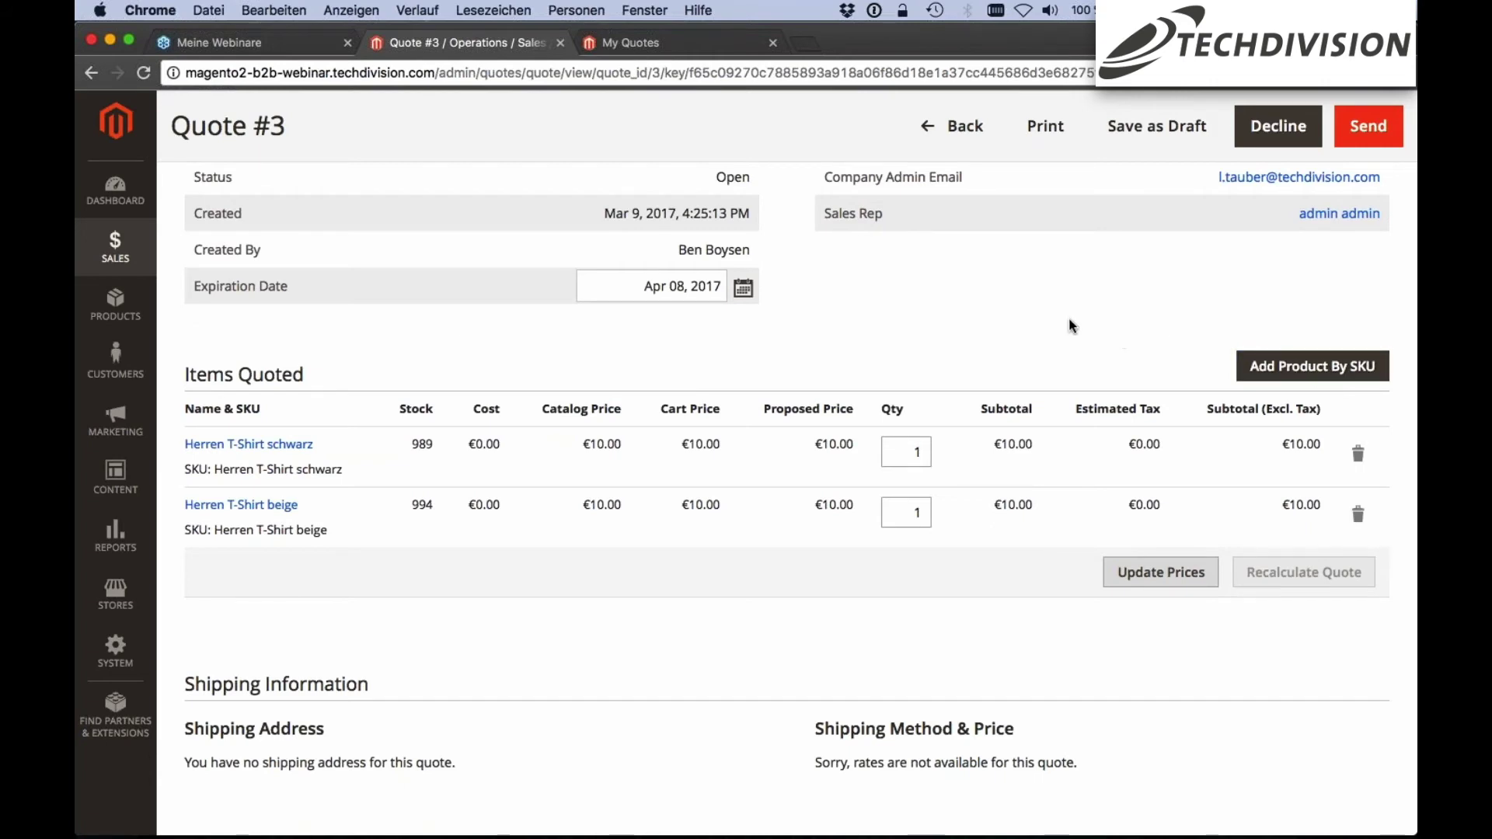
scroll(1099, 326, down, 1)
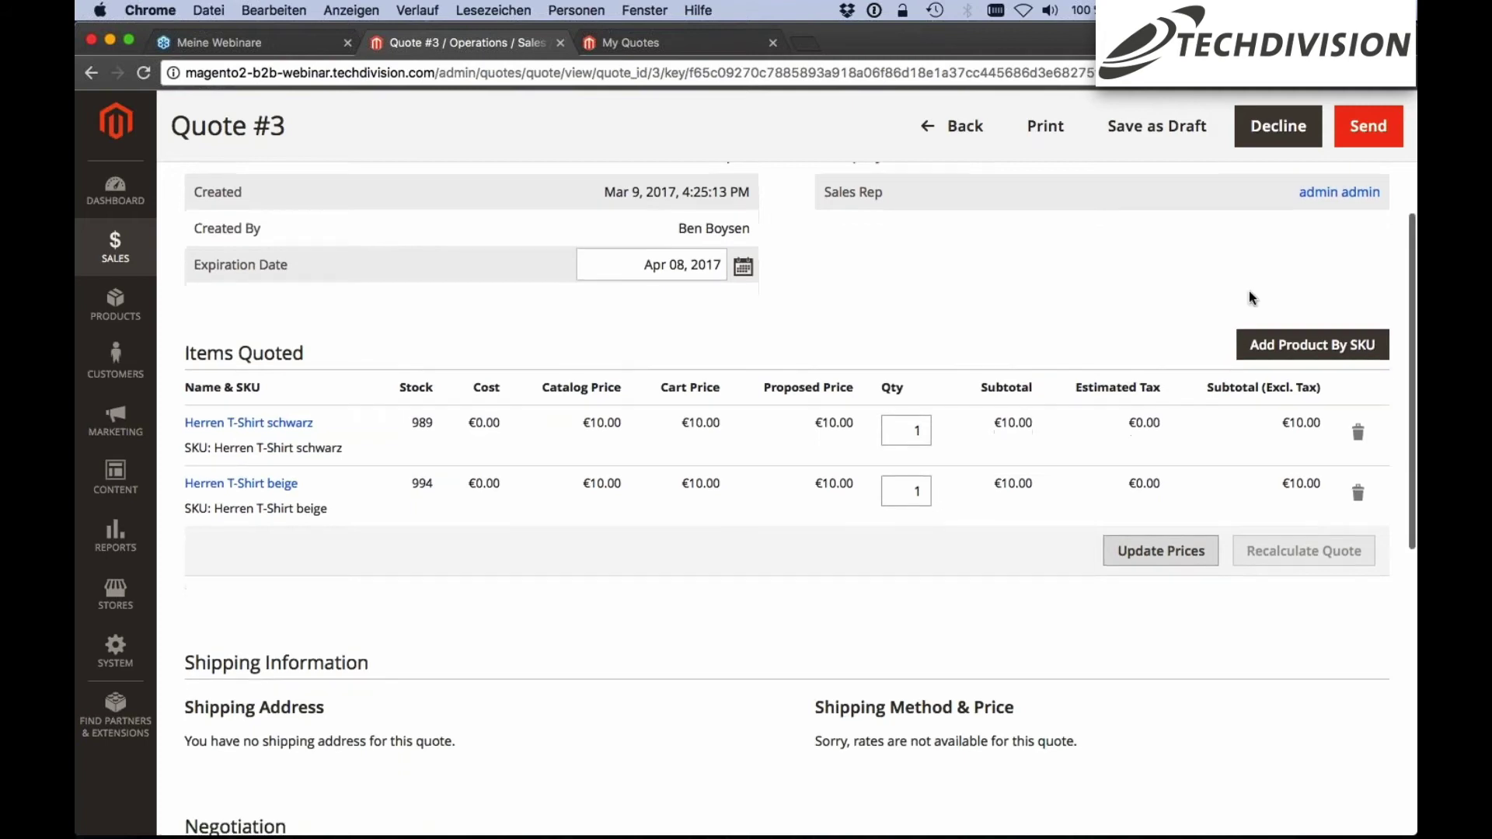
scroll(1248, 290, up, 3)
scroll(1181, 334, down, 1)
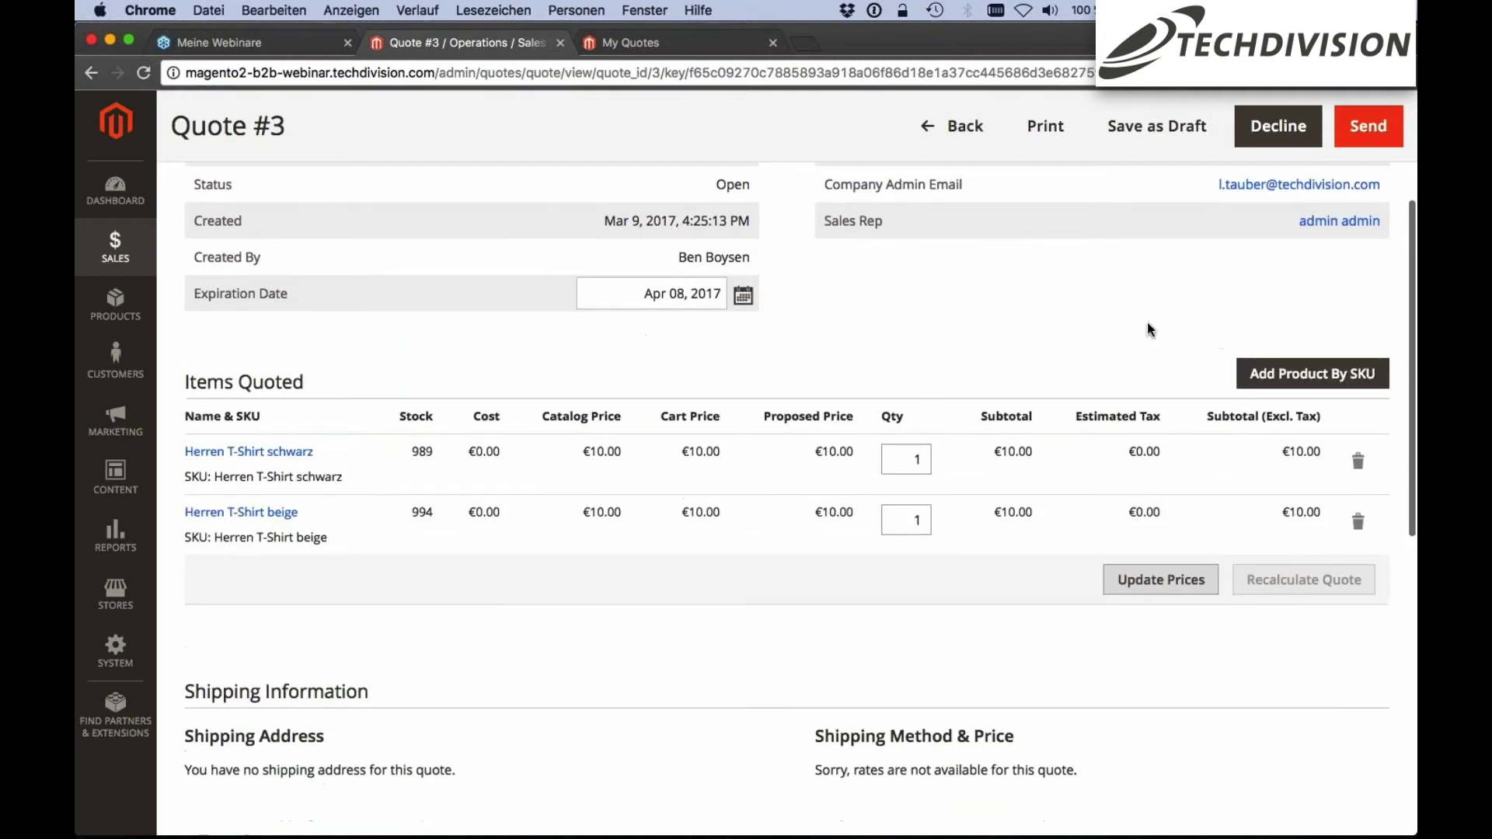
scroll(1148, 325, up, 1)
scroll(1148, 327, up, 1)
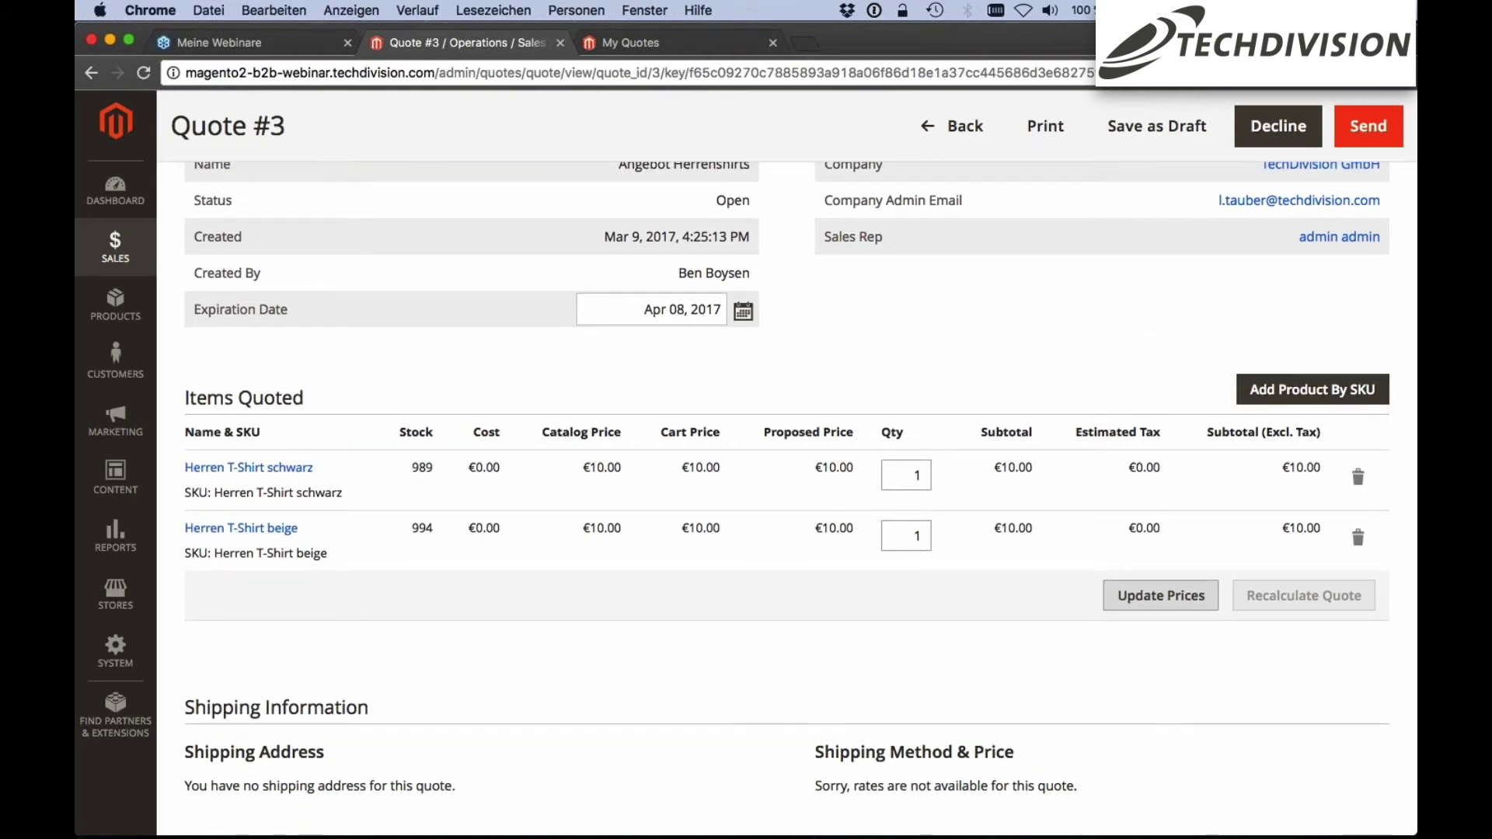
scroll(942, 348, down, 1)
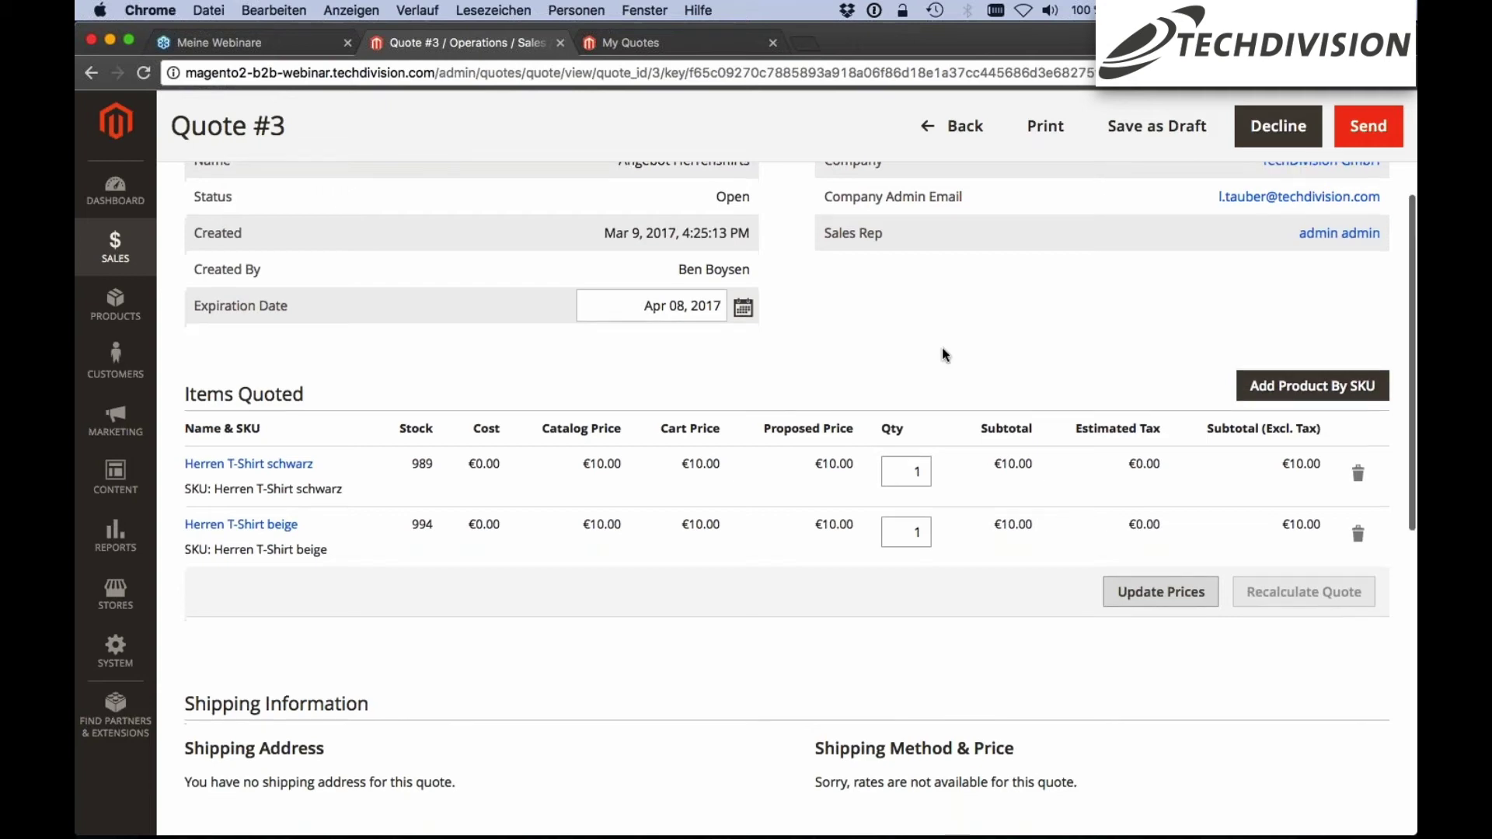
scroll(941, 348, down, 2)
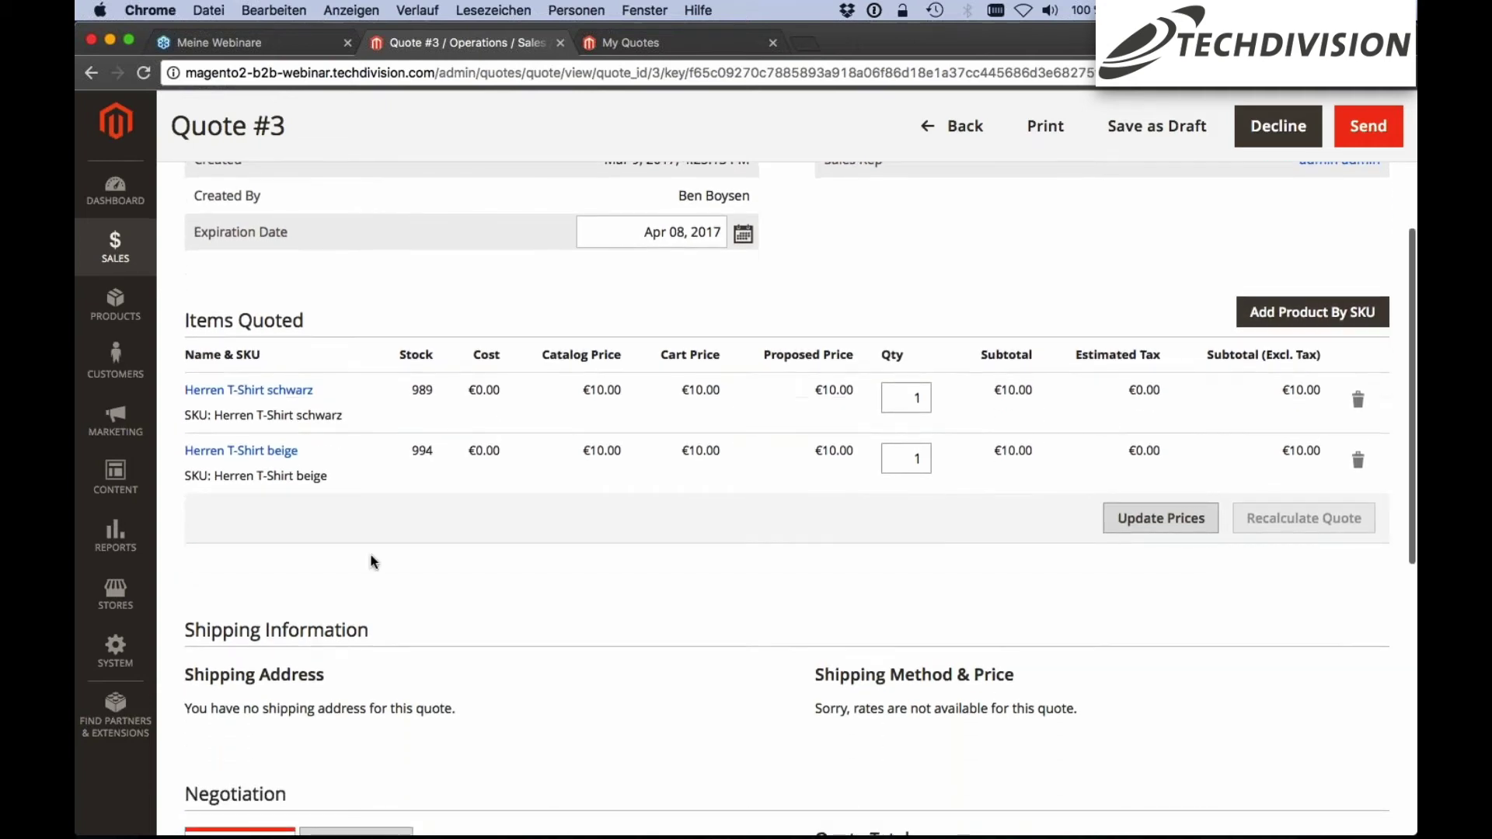
scroll(371, 561, up, 1)
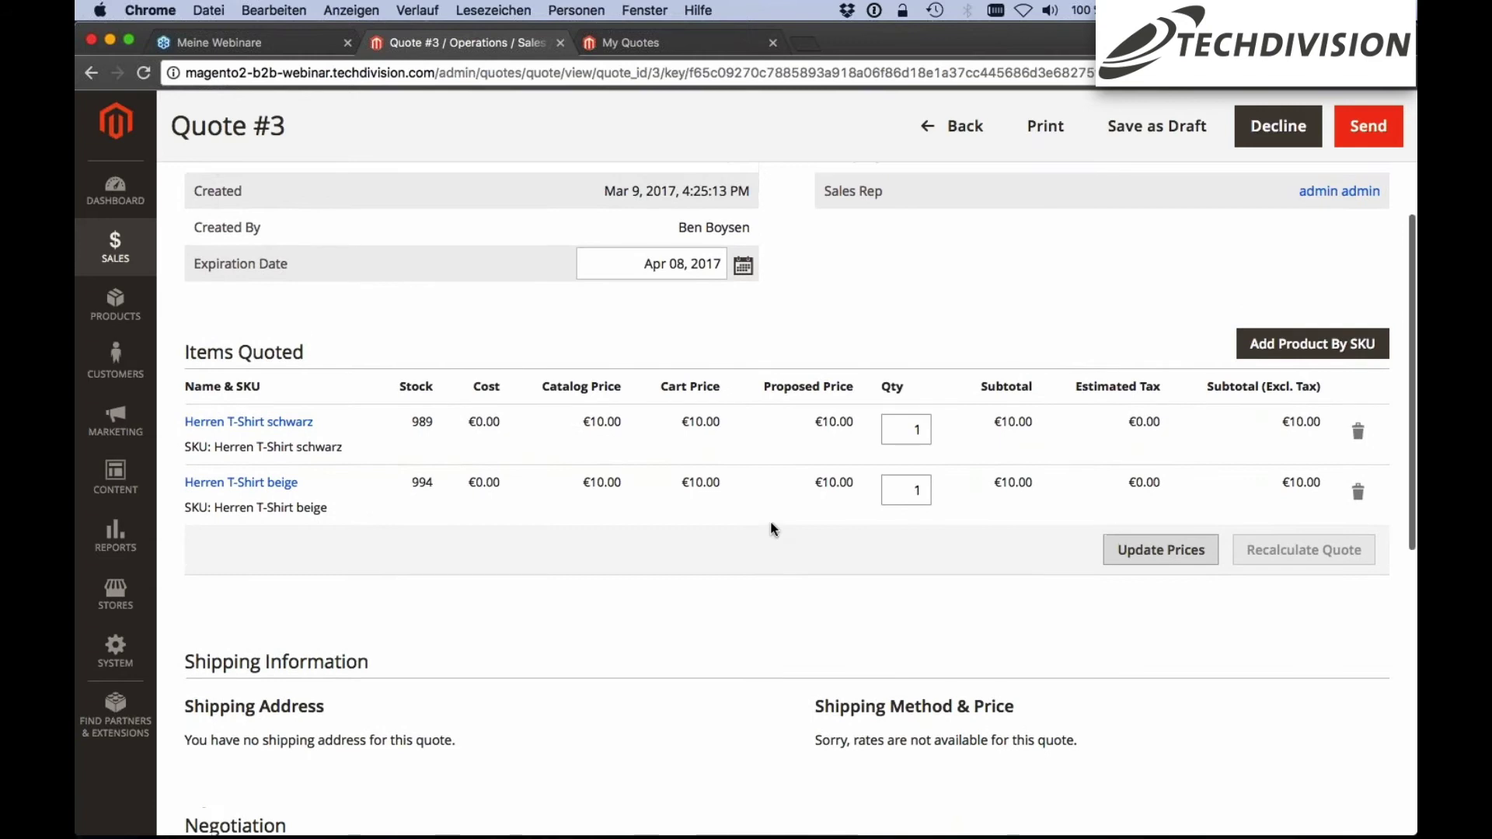
scroll(958, 242, down, 1)
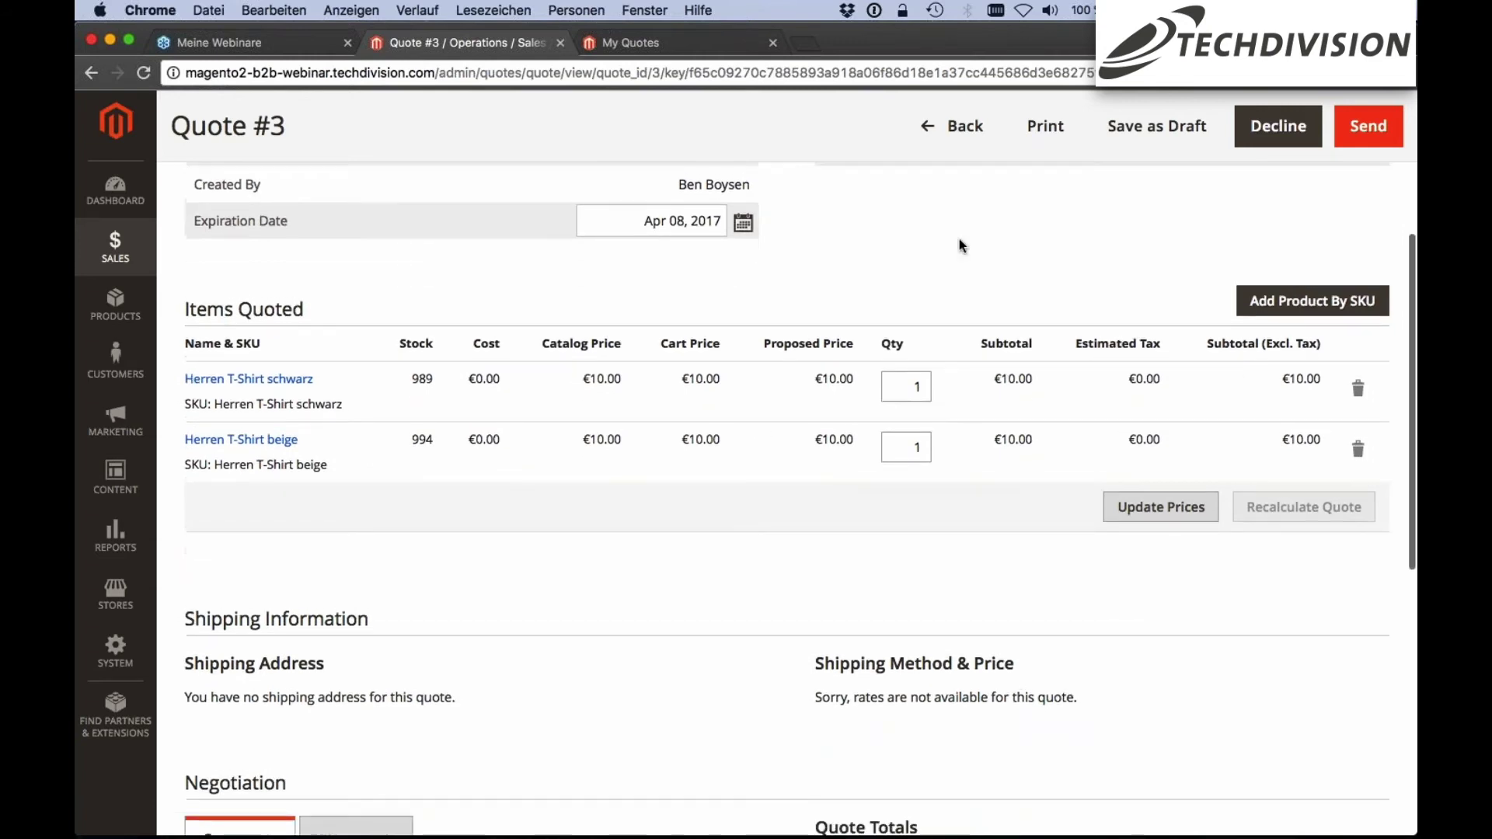
scroll(959, 239, up, 1)
scroll(990, 281, up, 1)
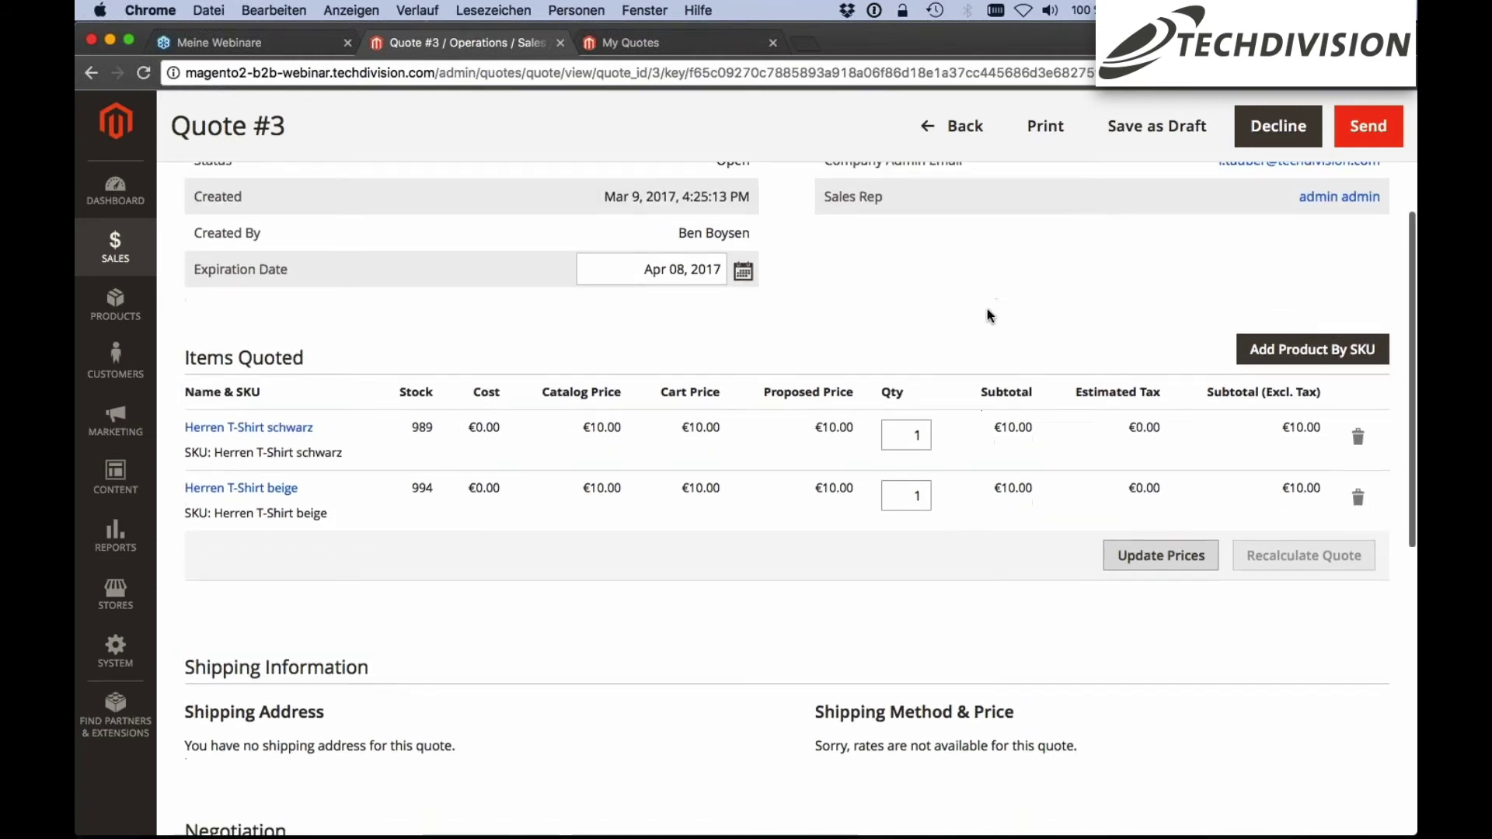
scroll(987, 315, down, 1)
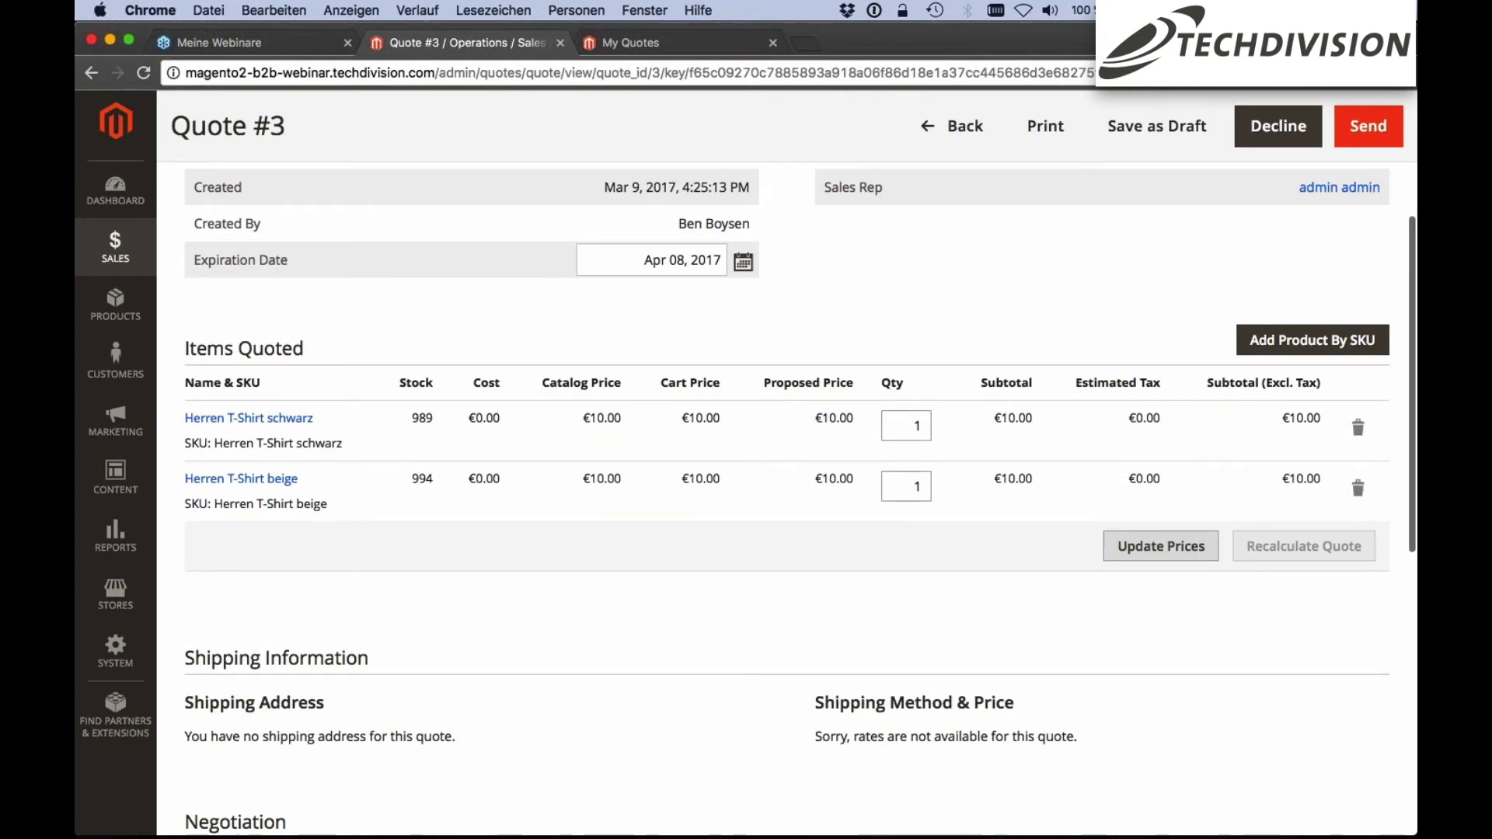
scroll(795, 498, down, 2)
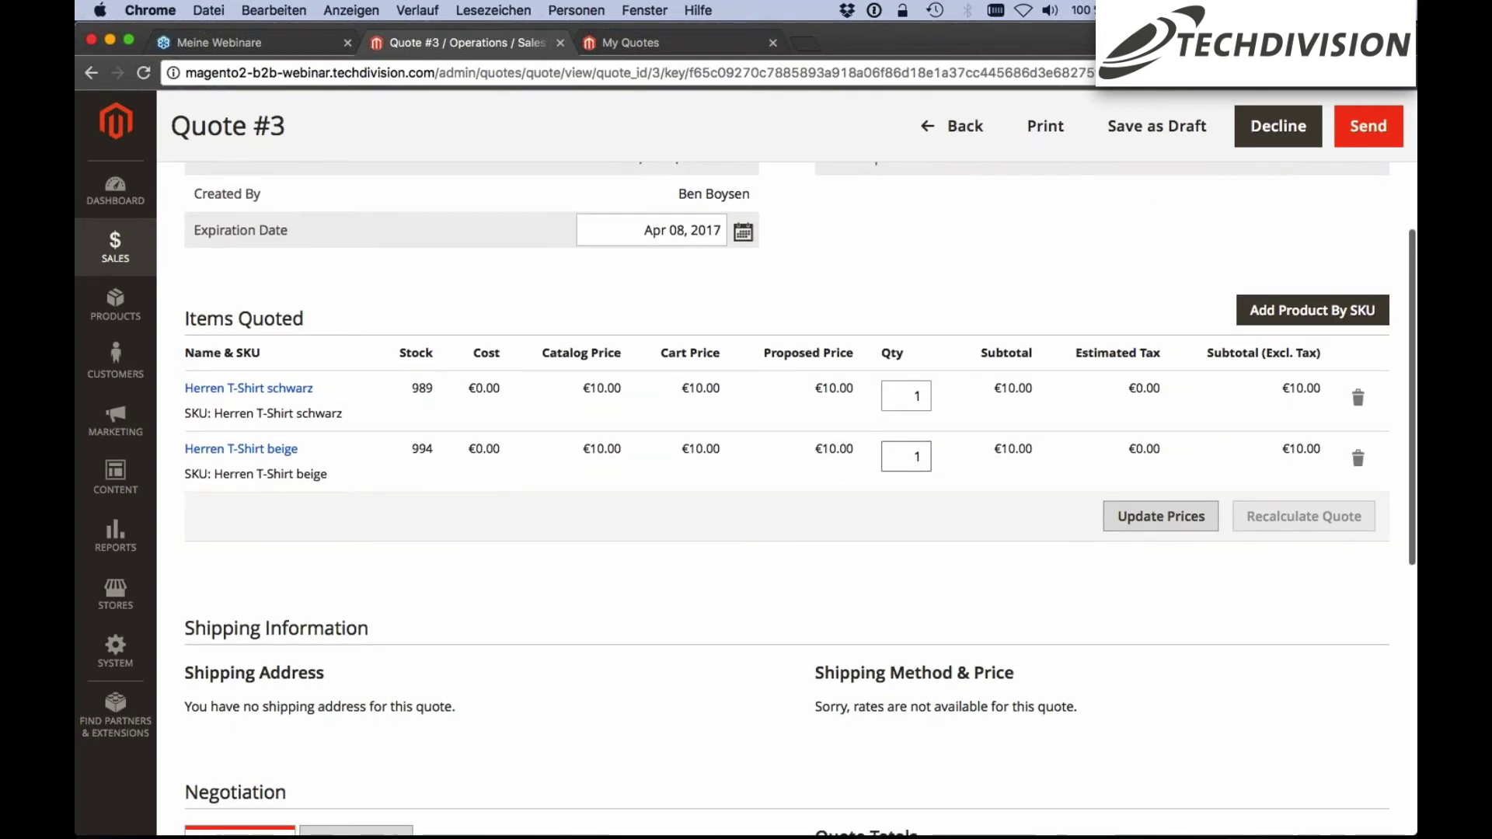
scroll(795, 497, down, 3)
scroll(787, 497, down, 10)
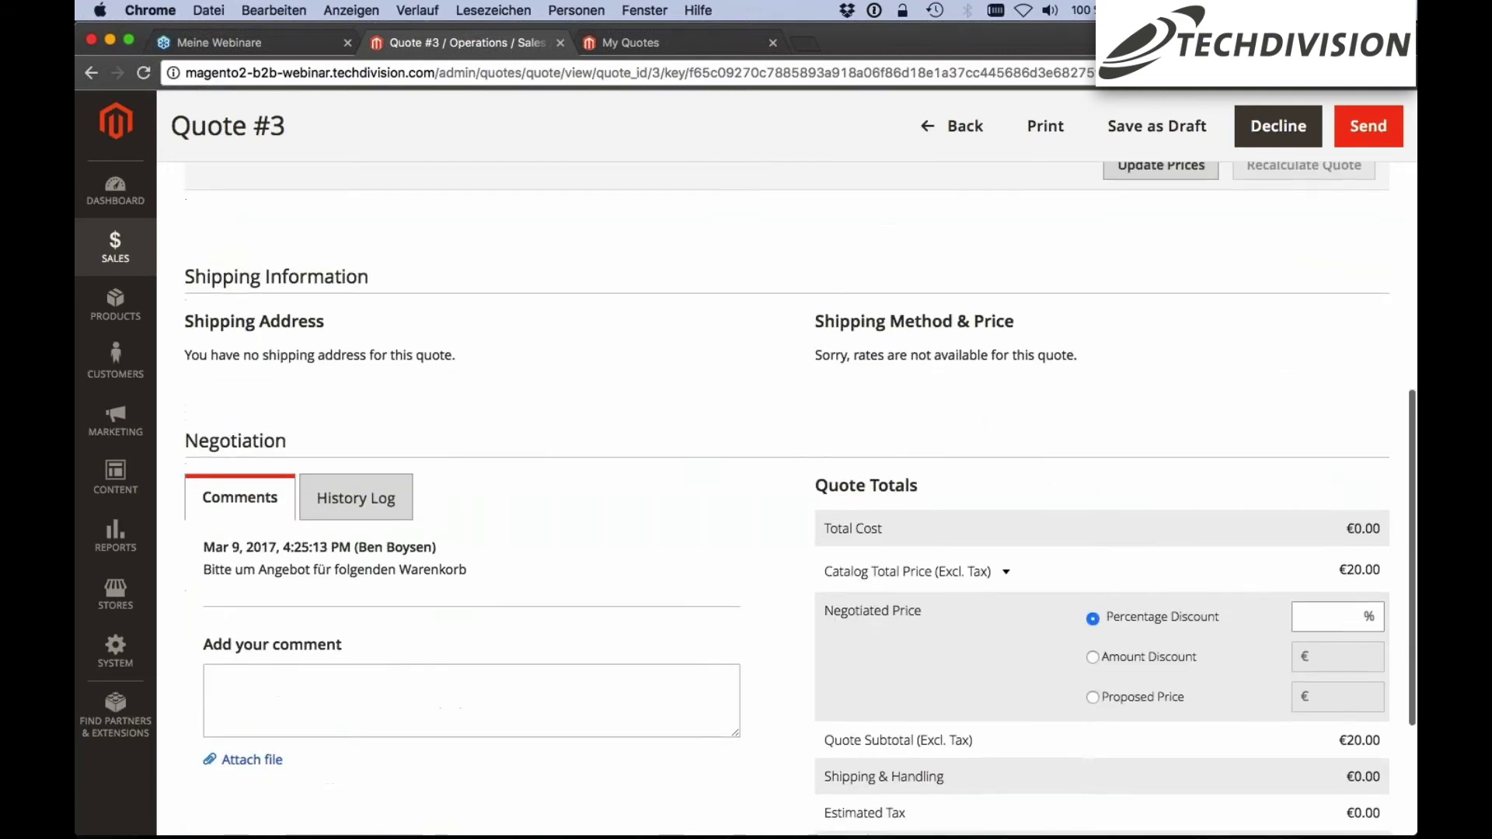
Enter a 10% percentage discount and update prices, making each T-shirt €9.00 and the total €18.00
scroll(786, 497, down, 2)
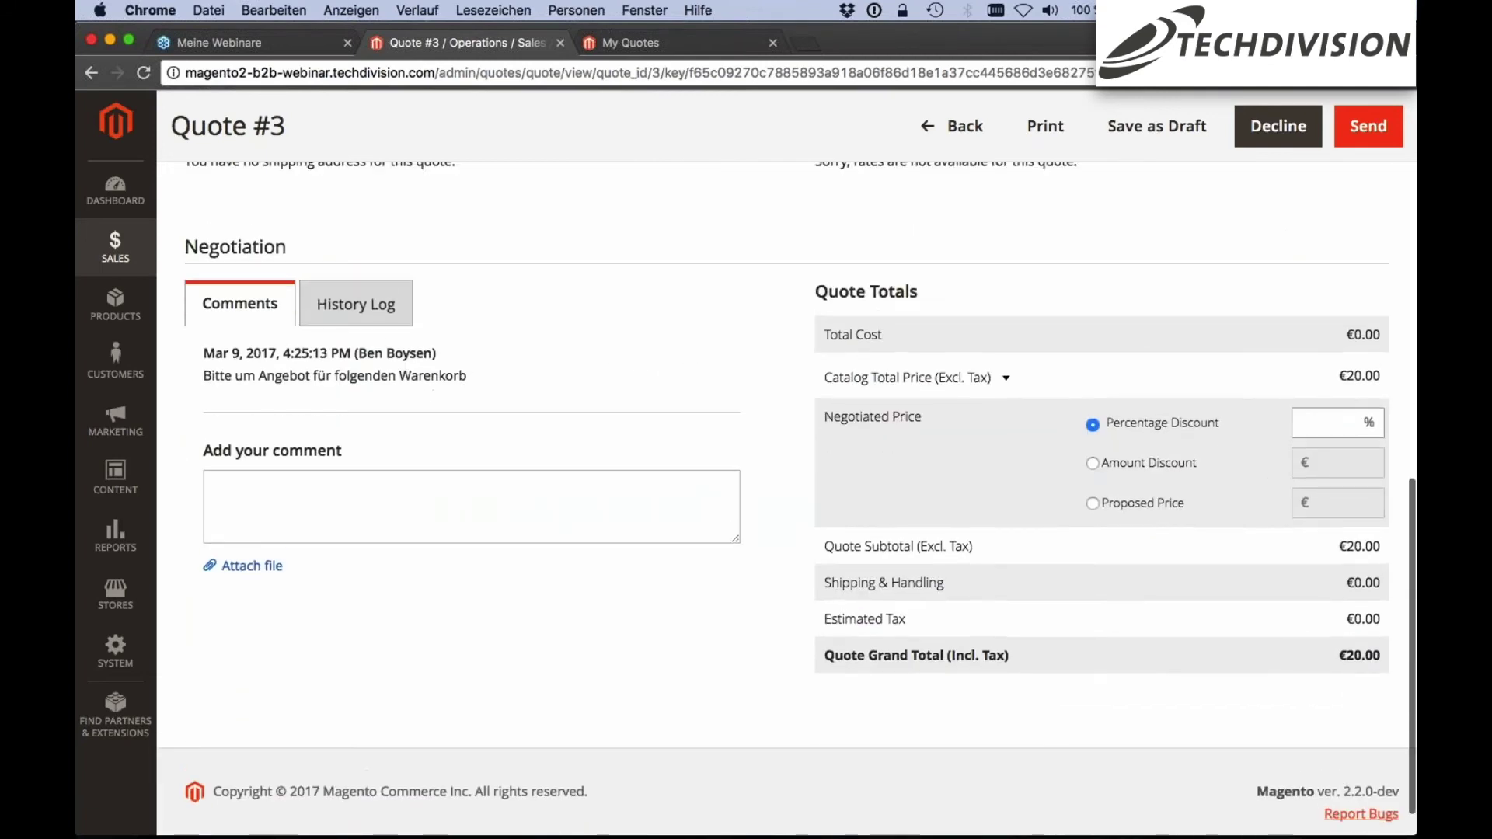
scroll(825, 440, up, 1)
drag(826, 440, 930, 441)
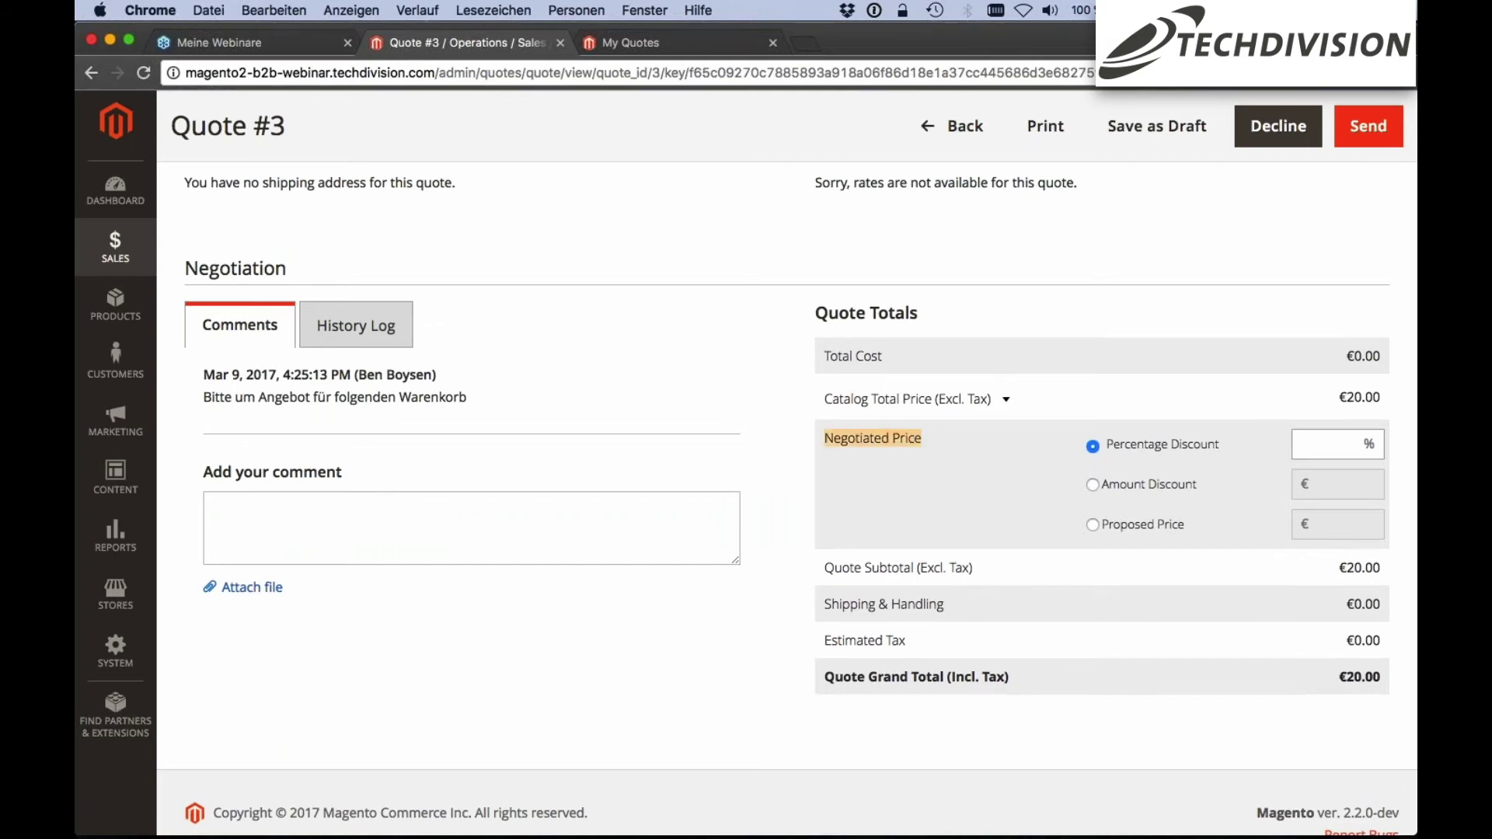
scroll(786, 466, up, 1)
scroll(786, 466, up, 1)
scroll(786, 466, down, 2)
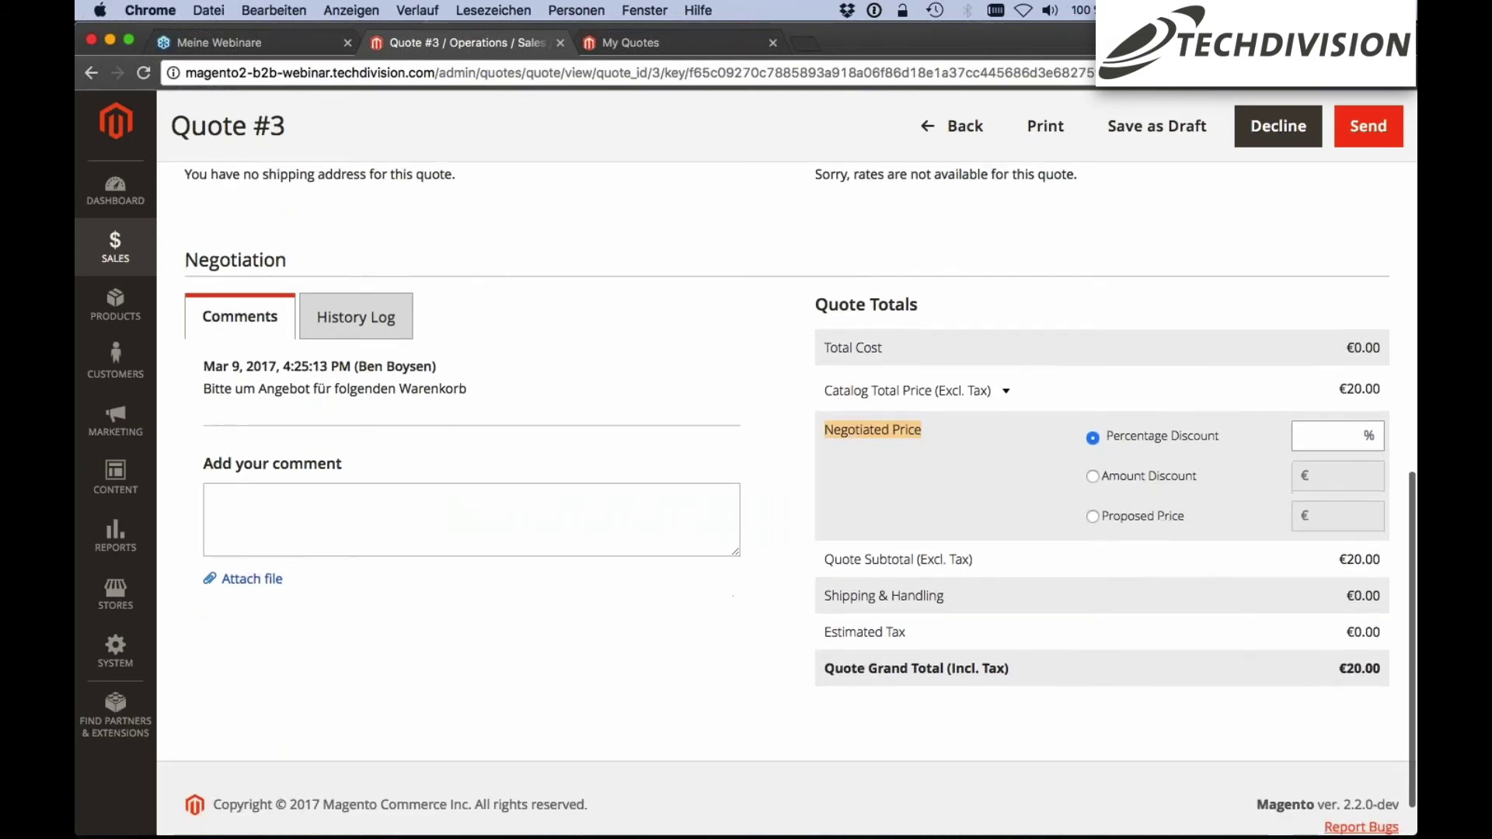
click(1336, 436)
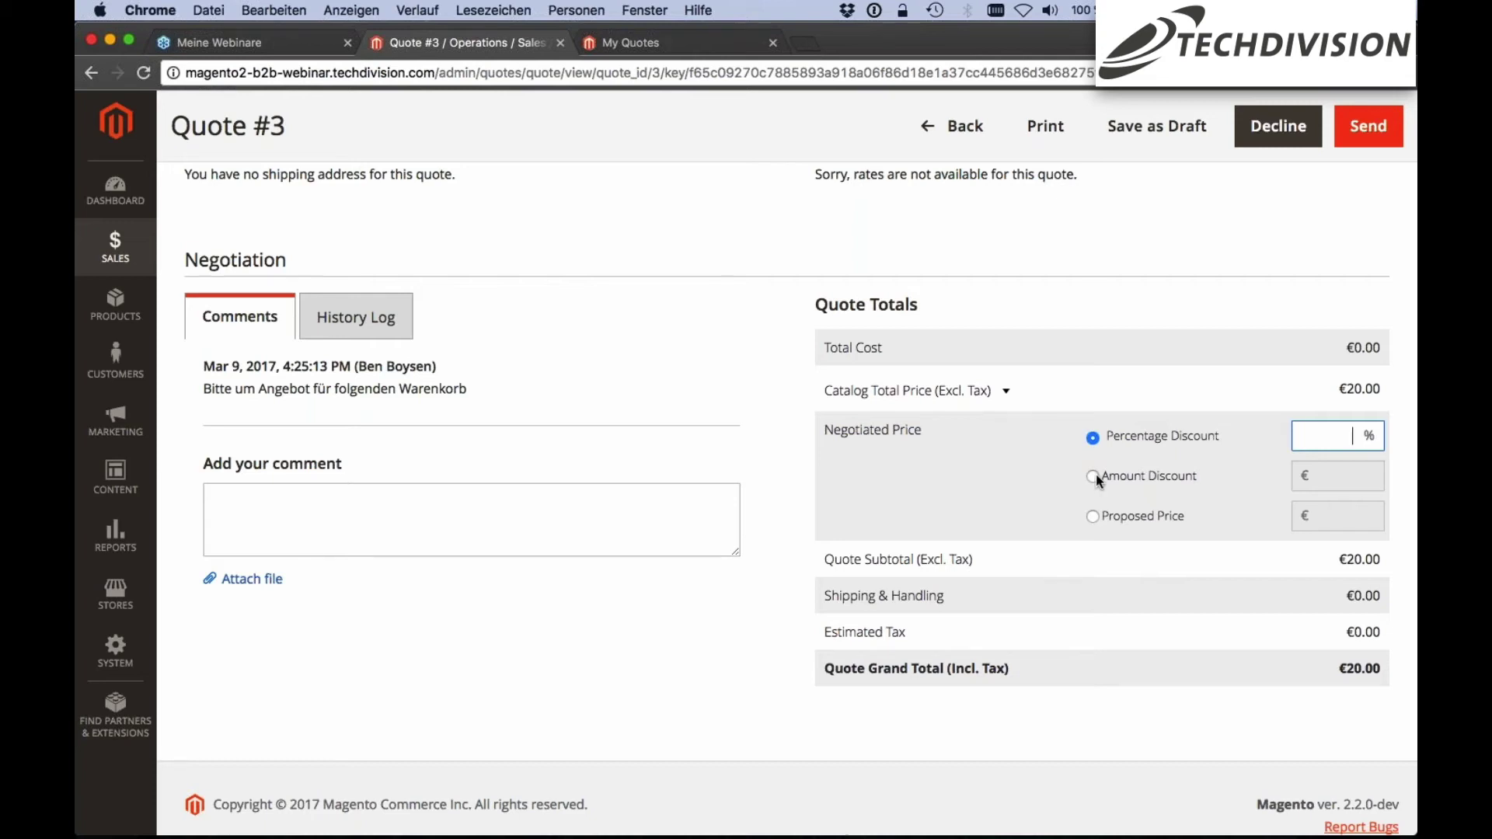
scroll(1198, 501, down, 1)
scroll(1197, 500, down, 1)
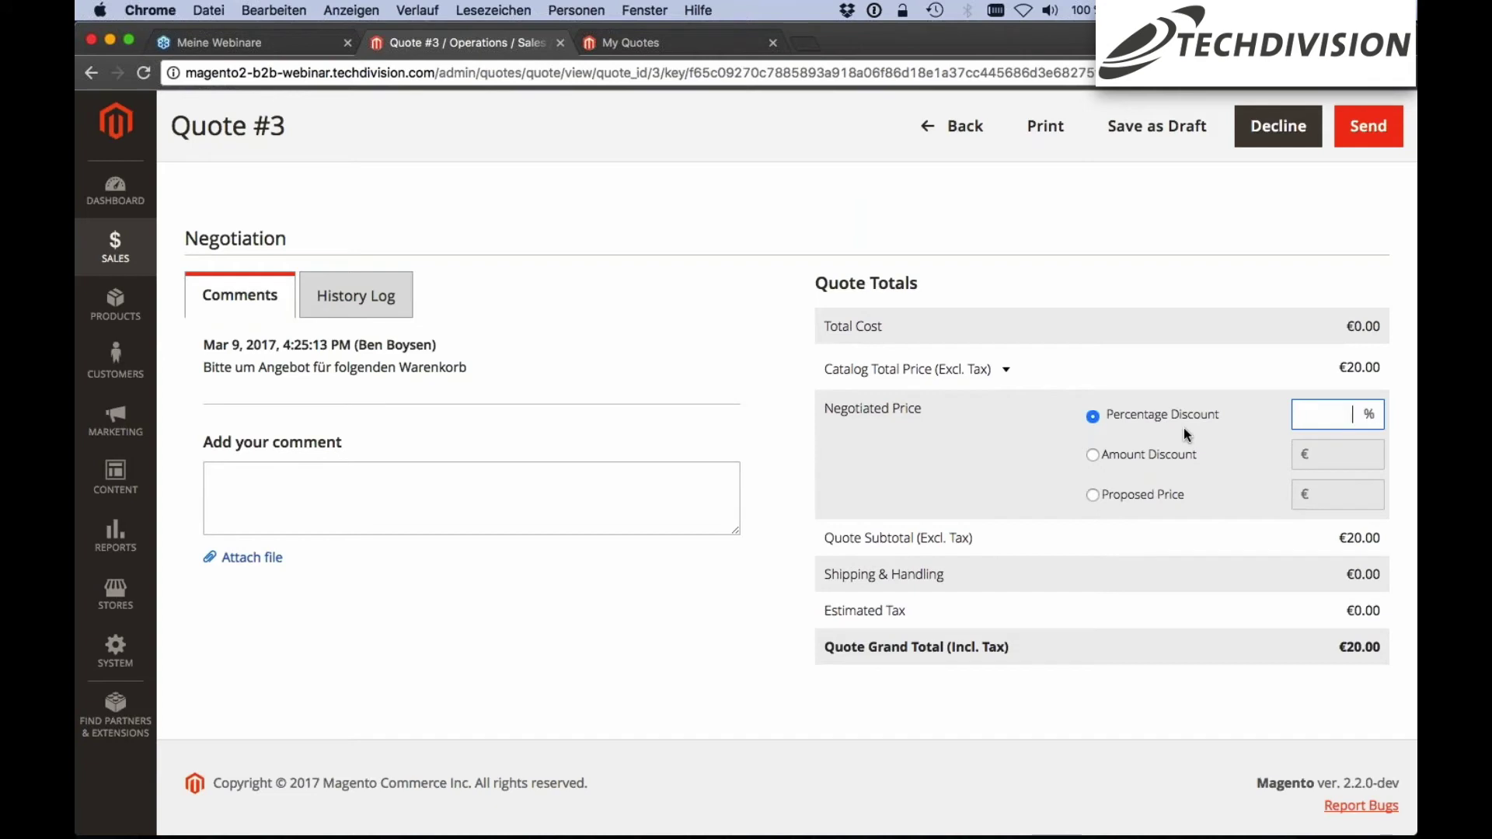
text(10)
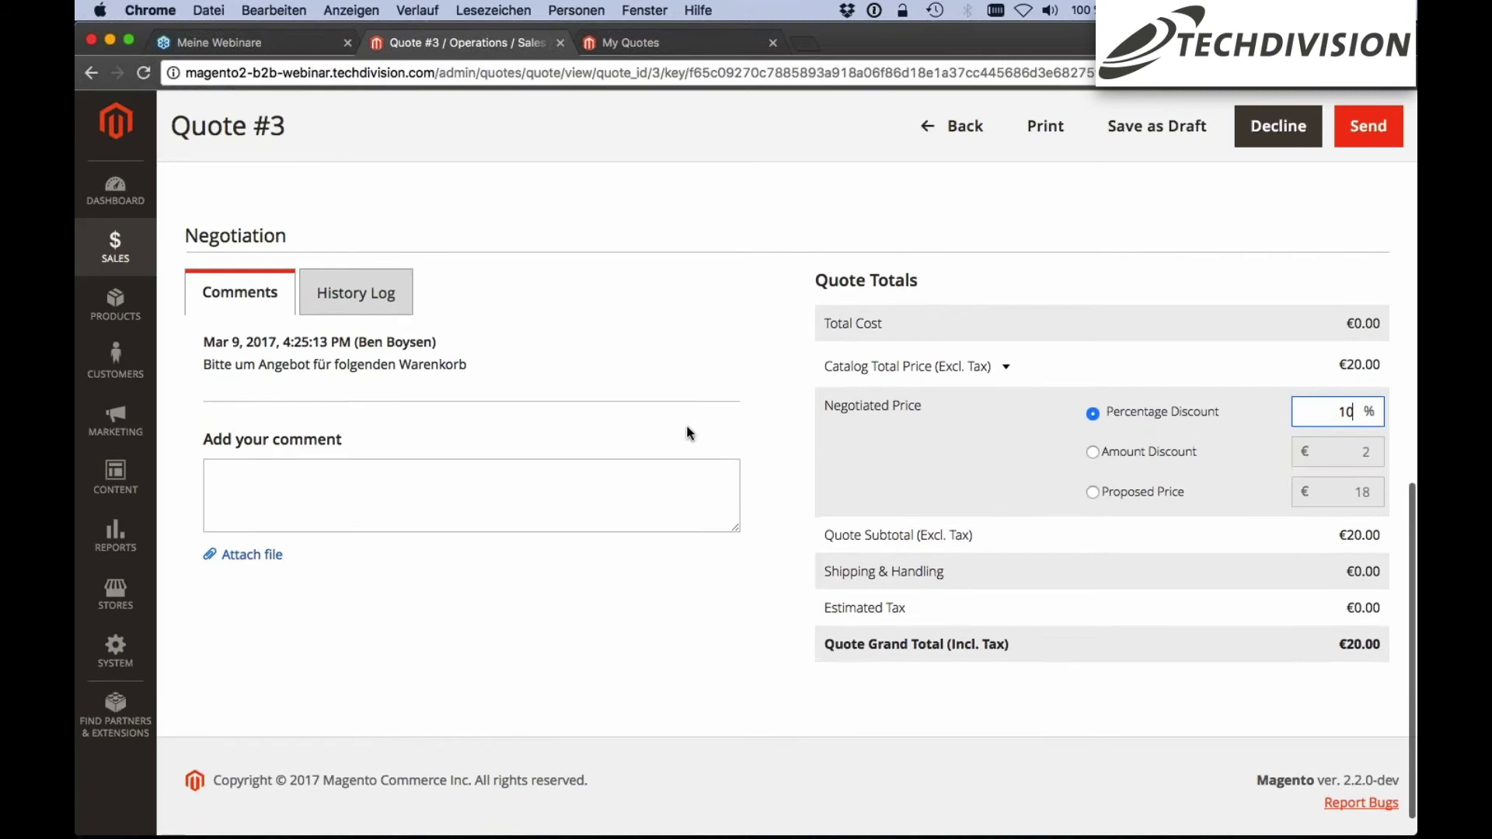
scroll(687, 426, up, 2)
scroll(687, 426, up, 5)
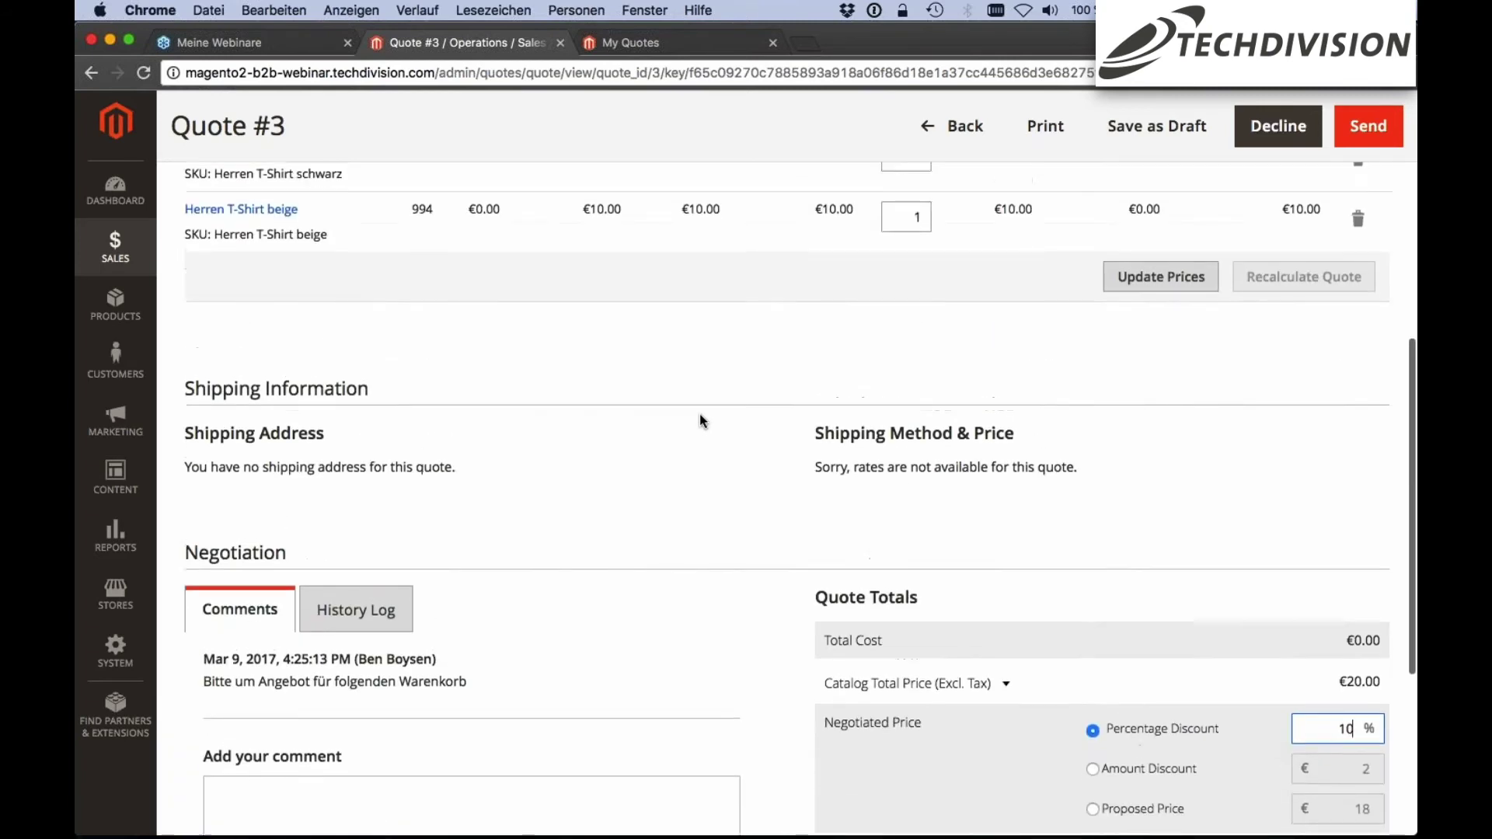
click(1170, 386)
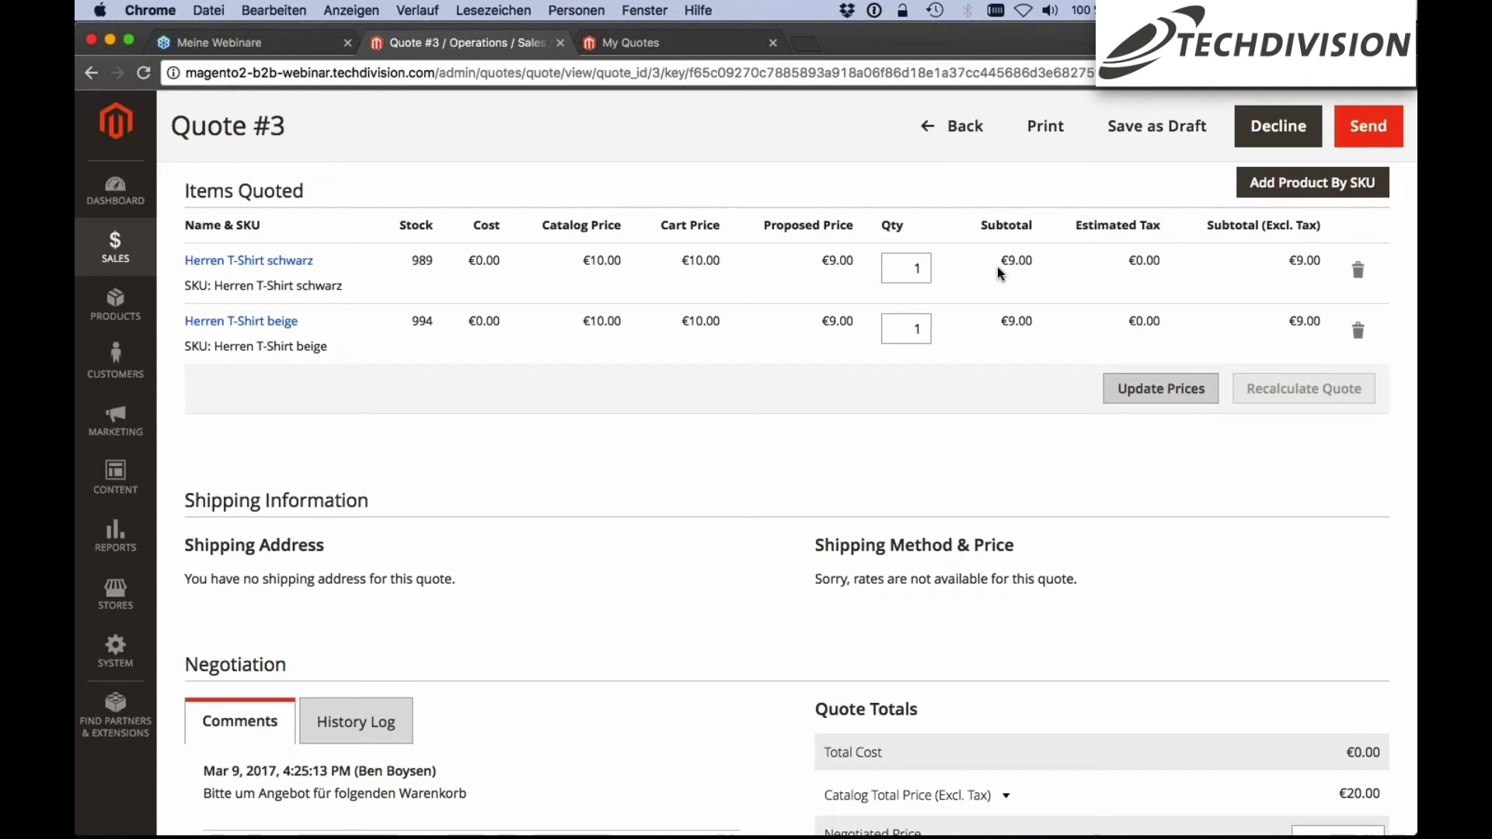
Scroll down to the comment box for the buyer
scroll(996, 267, down, 1)
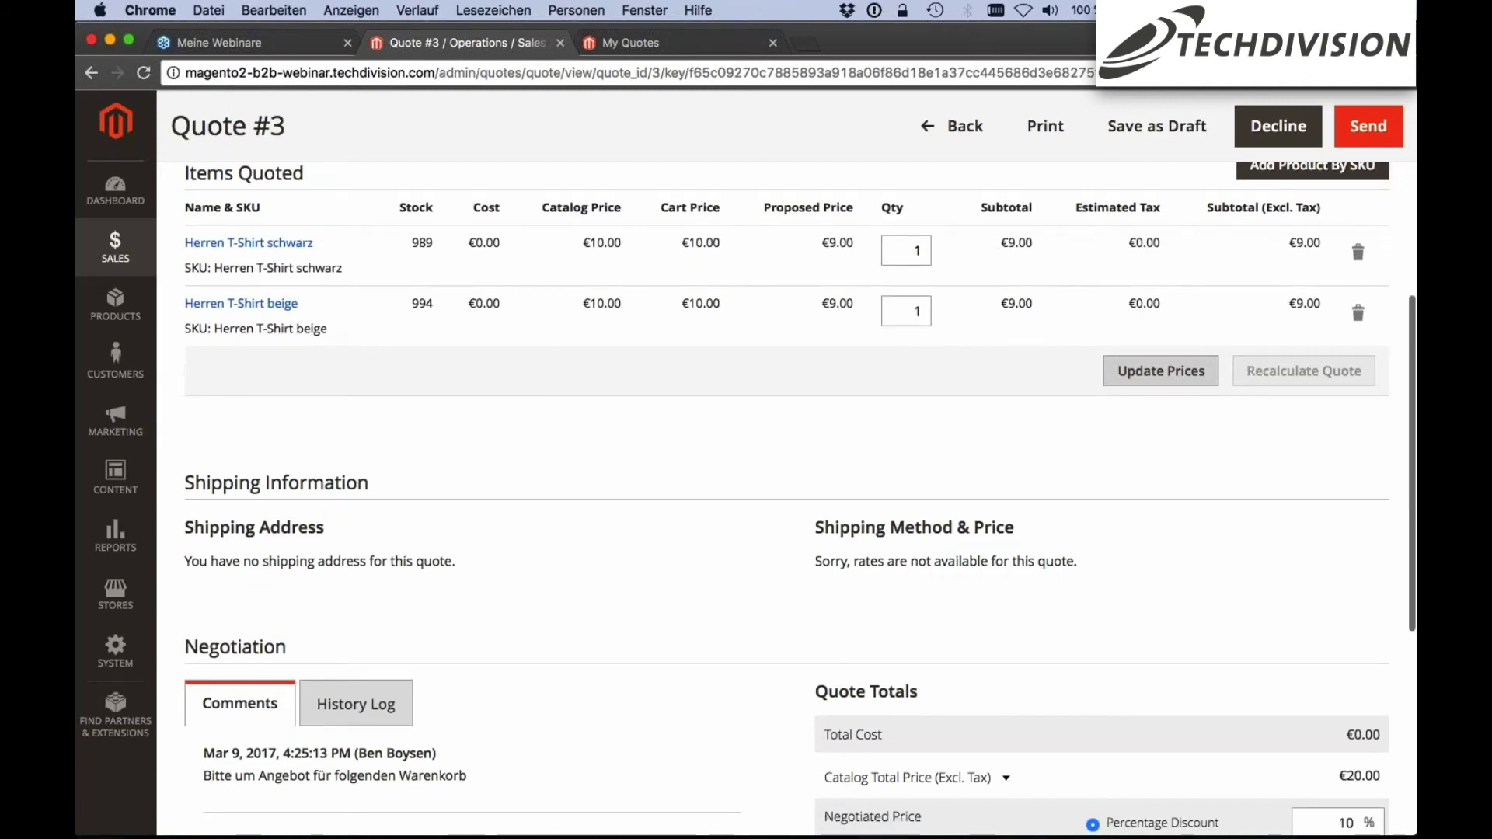
scroll(1166, 568, down, 5)
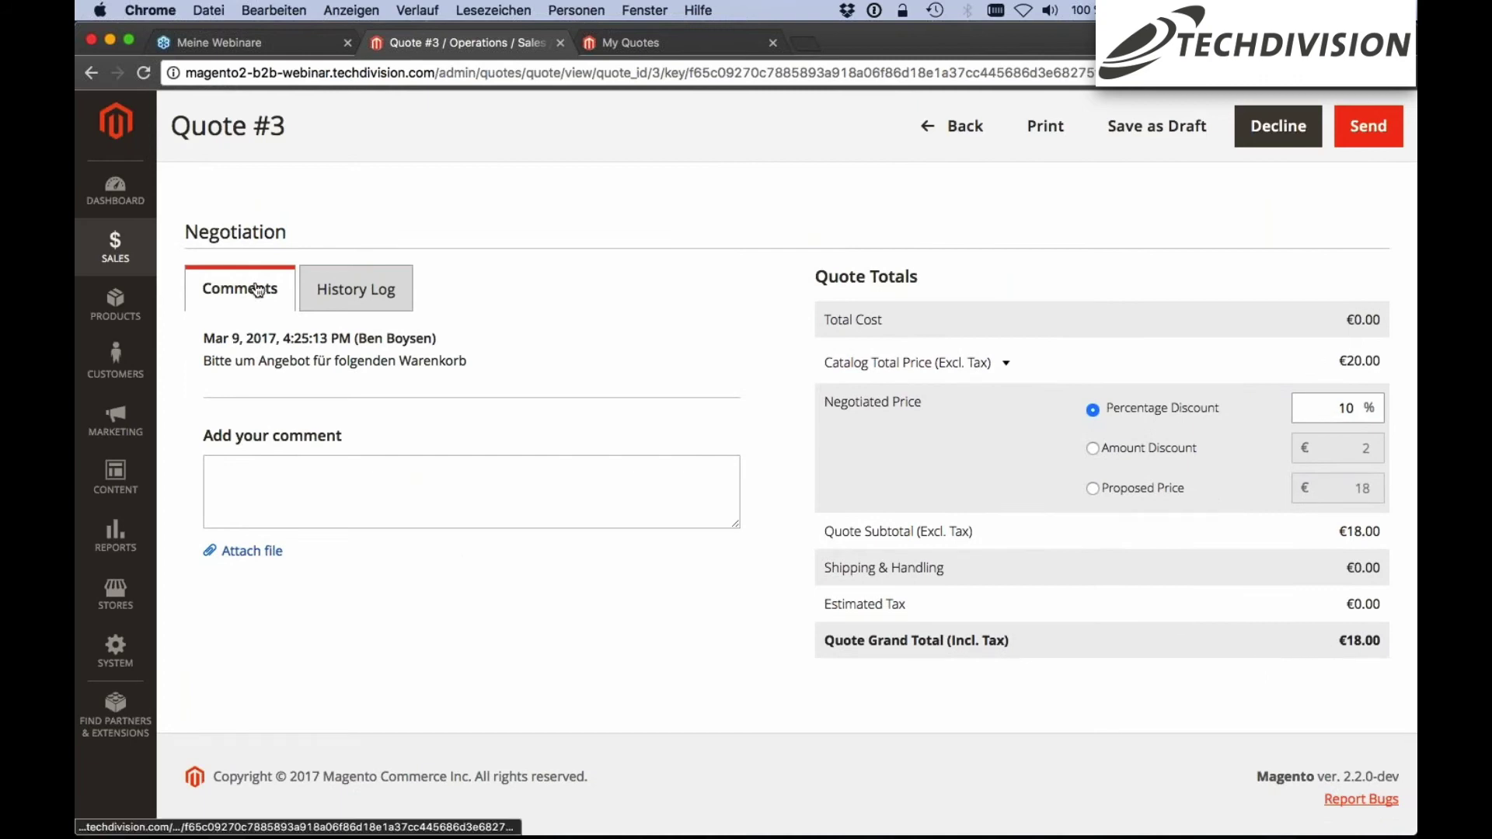
click(254, 477)
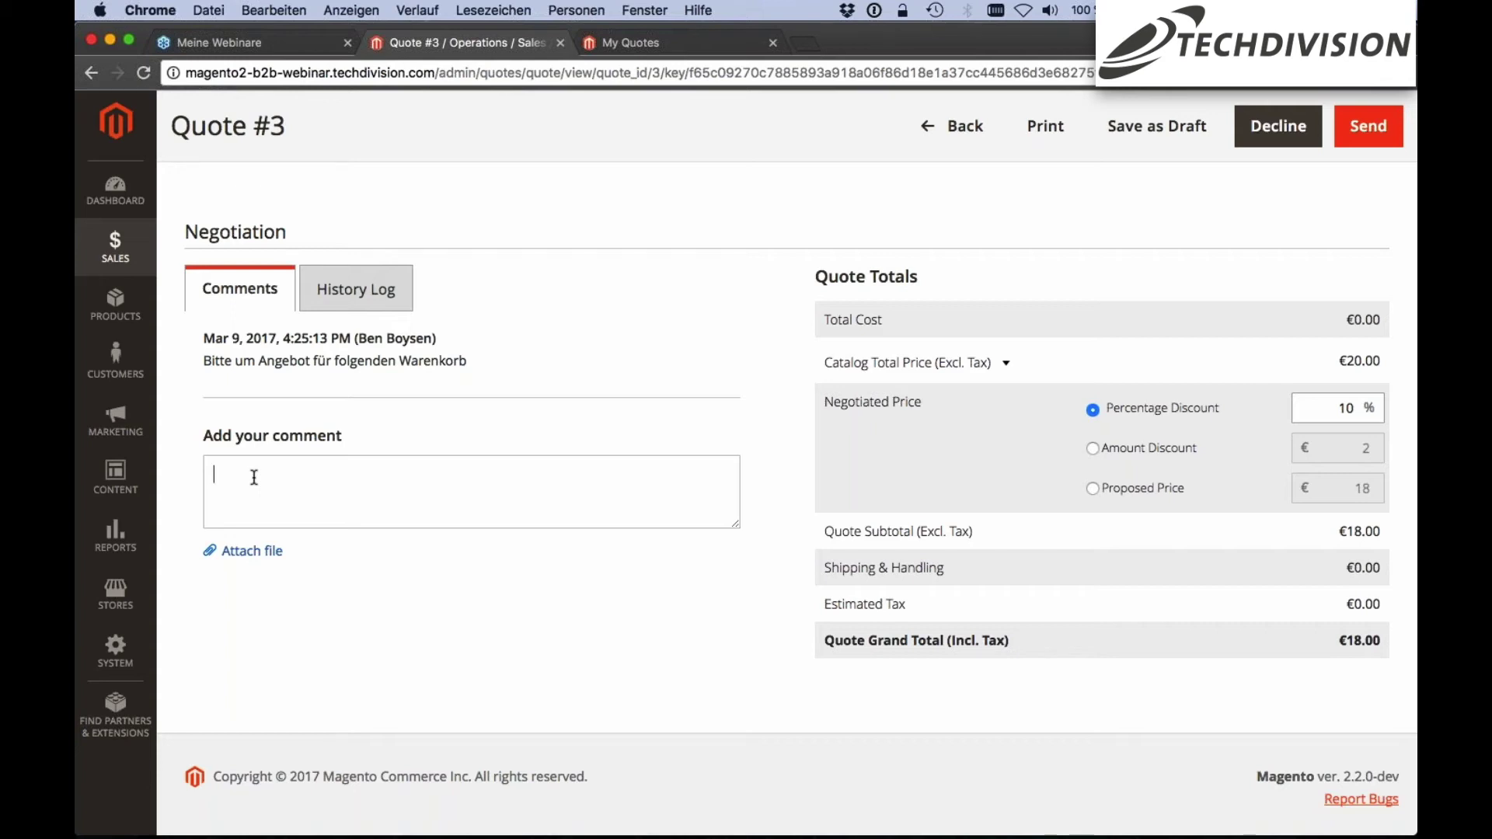
Add the comment 'Habe 10% Rabatt gegeben' and send quote #3 to the buyer
text(Habe 10% Rabatt gegeben.)
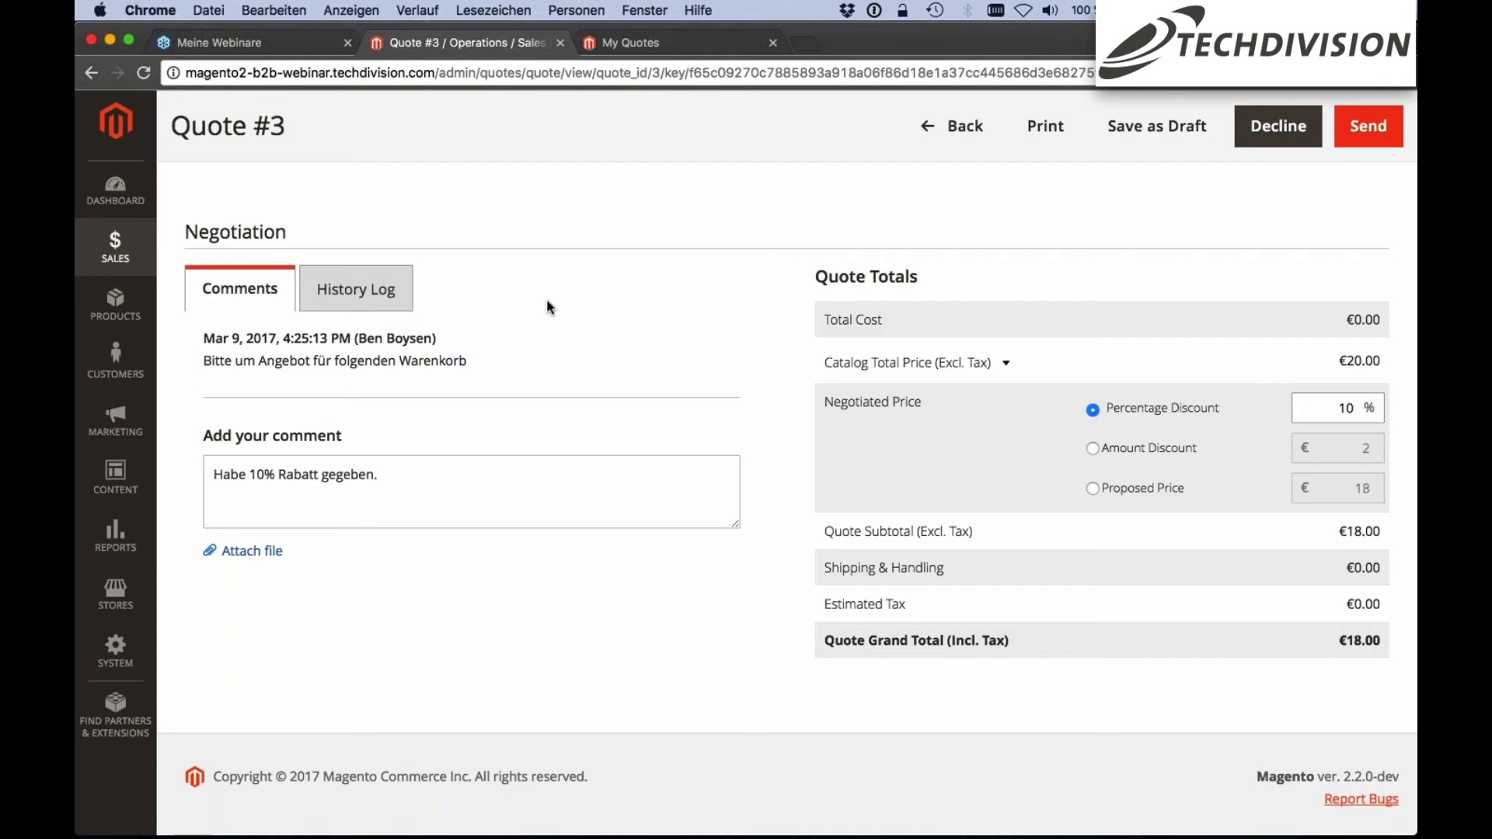
scroll(548, 323, up, 2)
scroll(548, 323, up, 10)
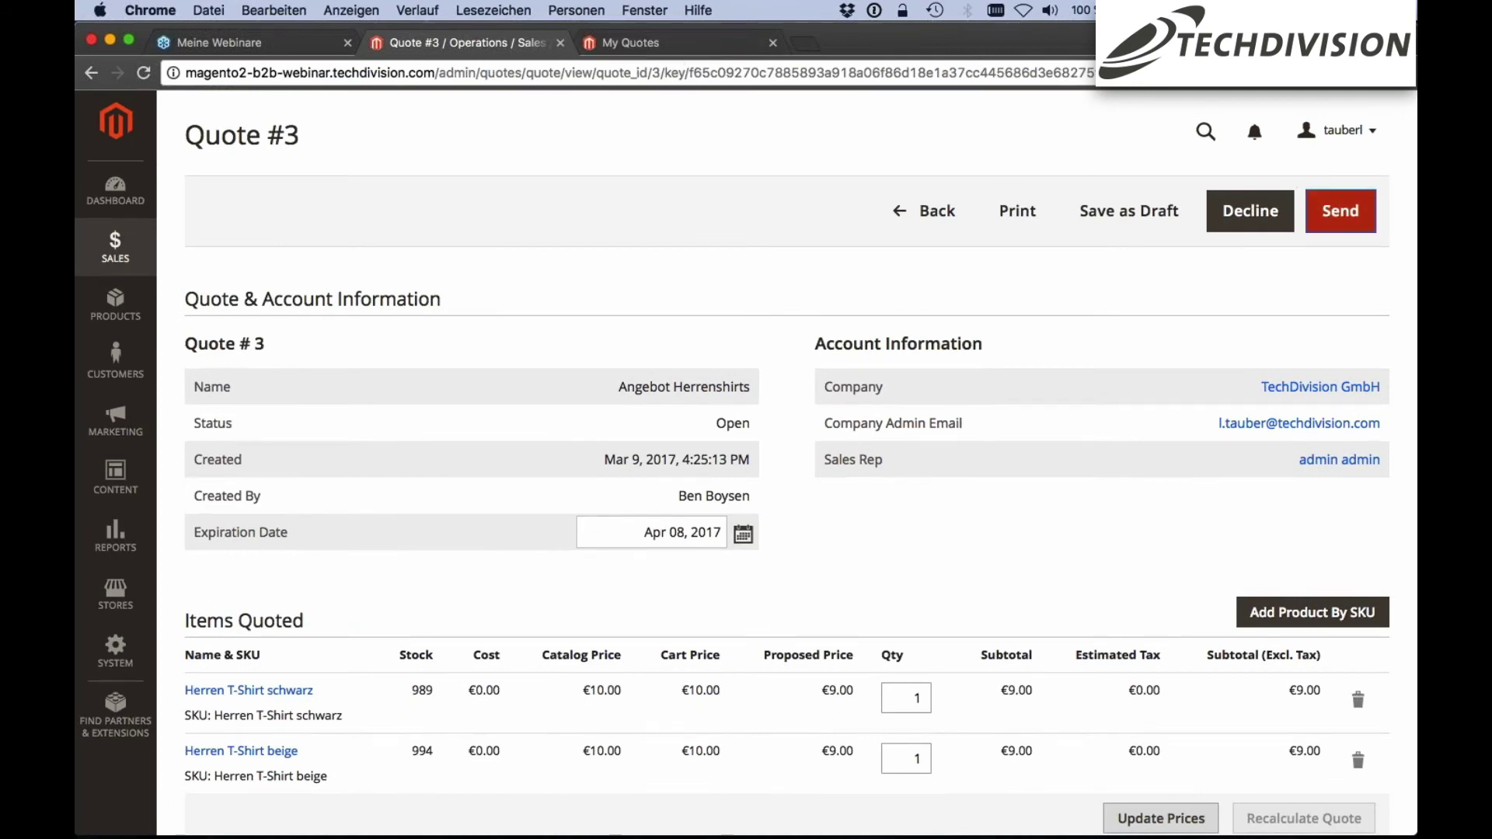
click(1339, 213)
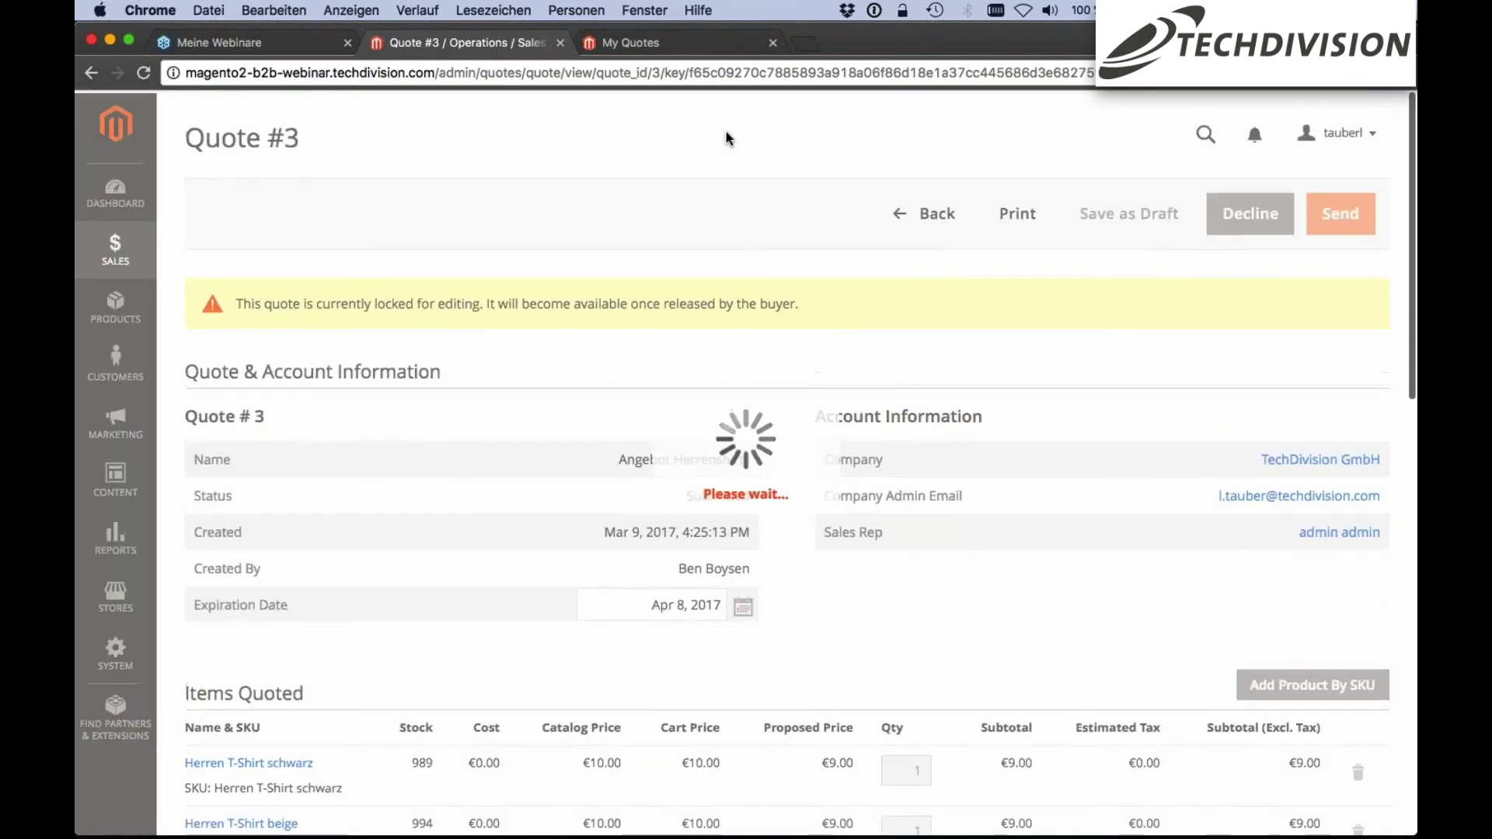
key(ctrl+Tab)
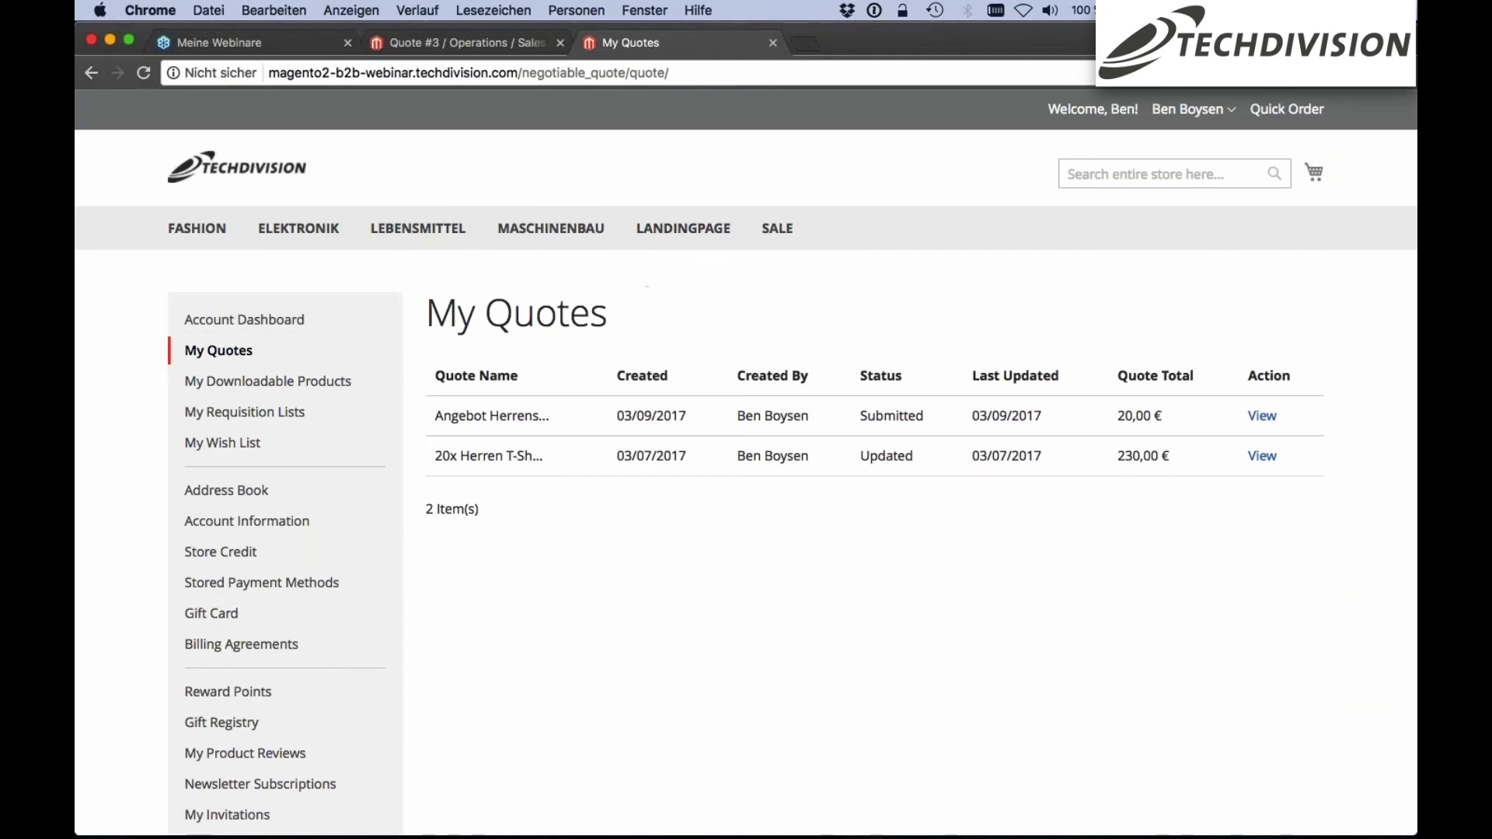
Open the Angebot Herrenshirts quote from the My Quotes list
click(1189, 109)
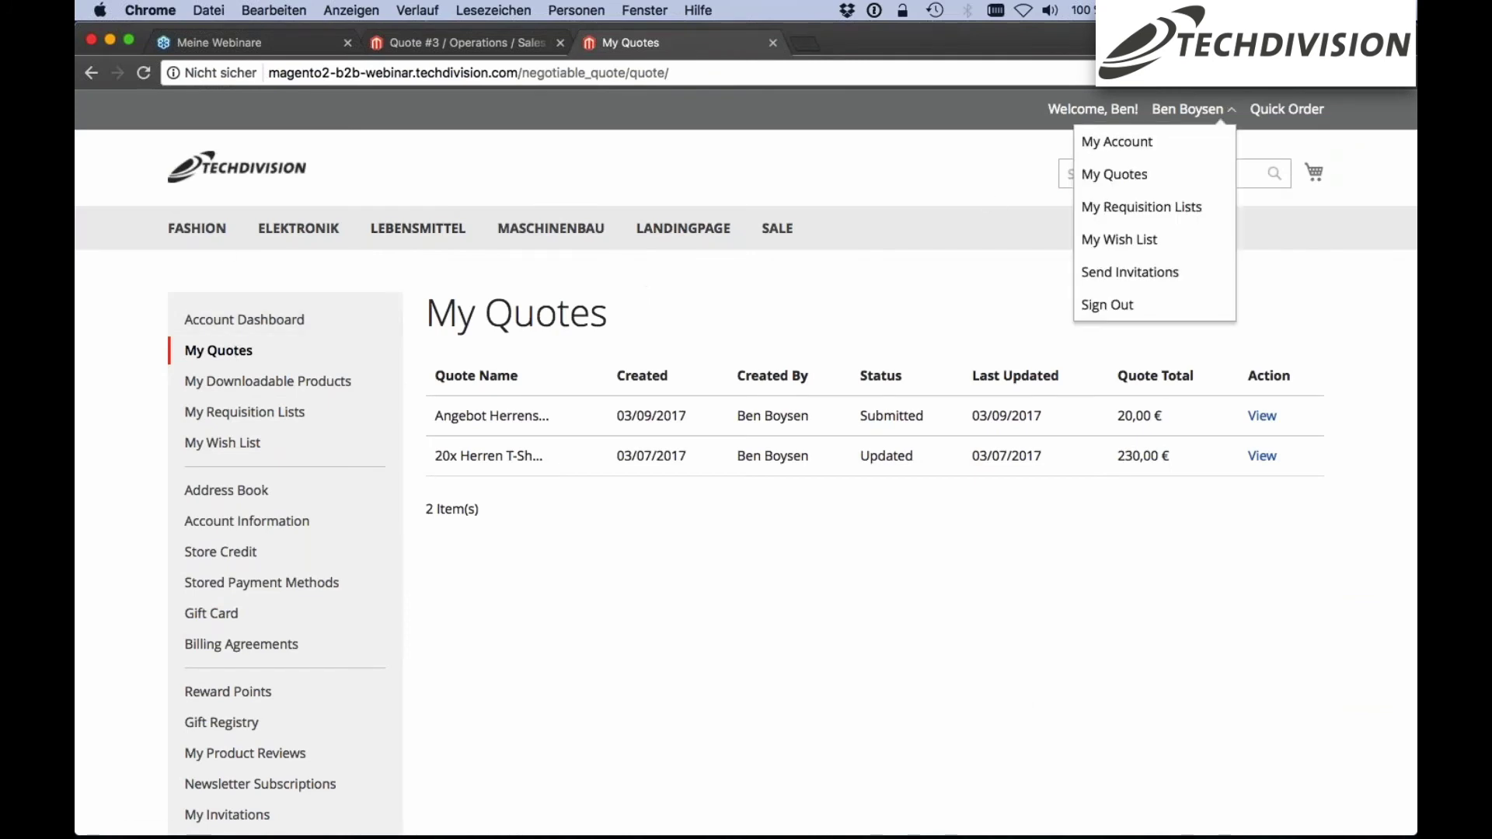
click(1171, 148)
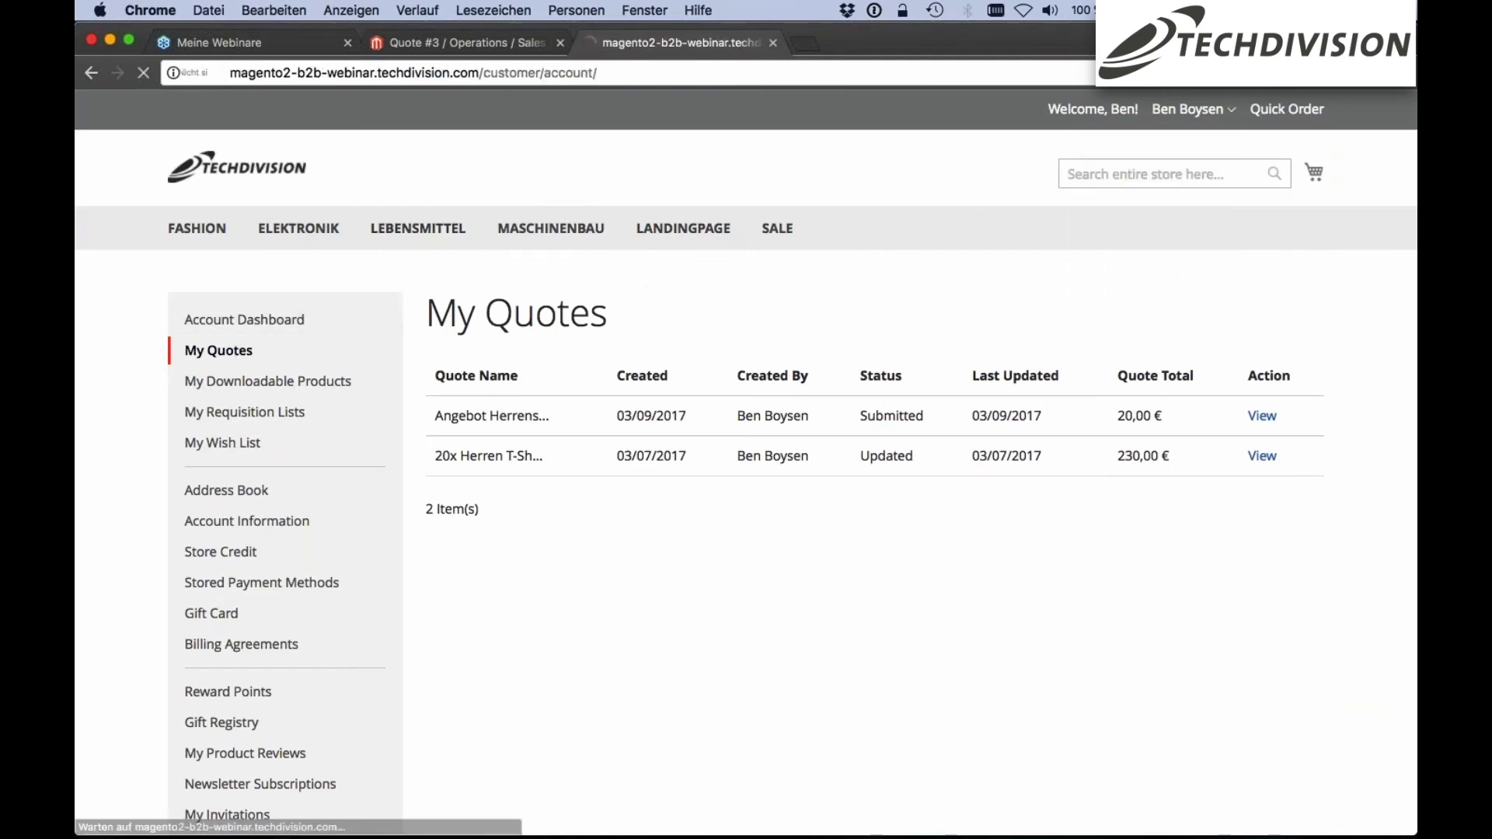
click(1201, 172)
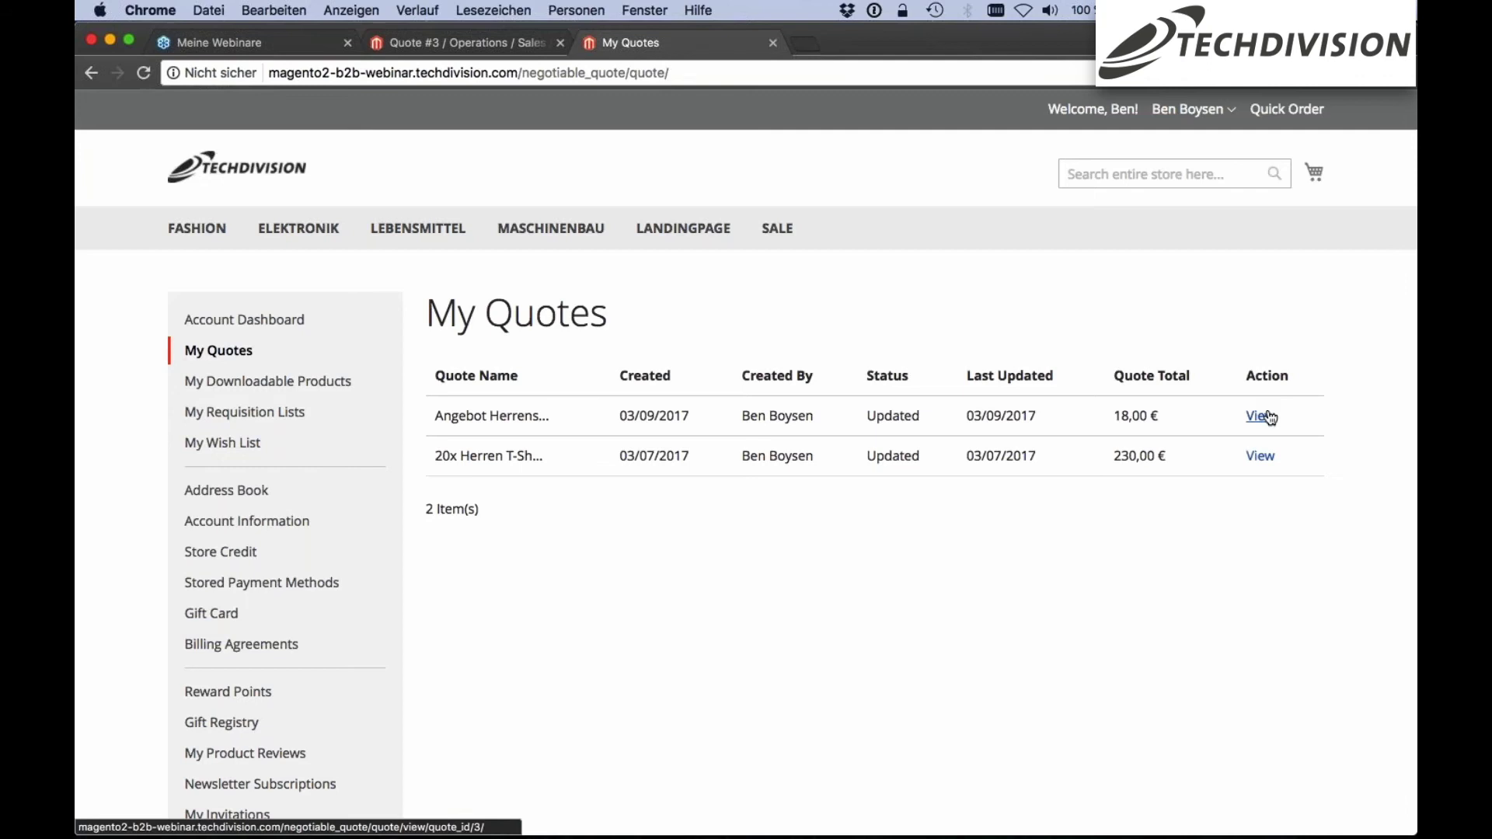
click(1262, 418)
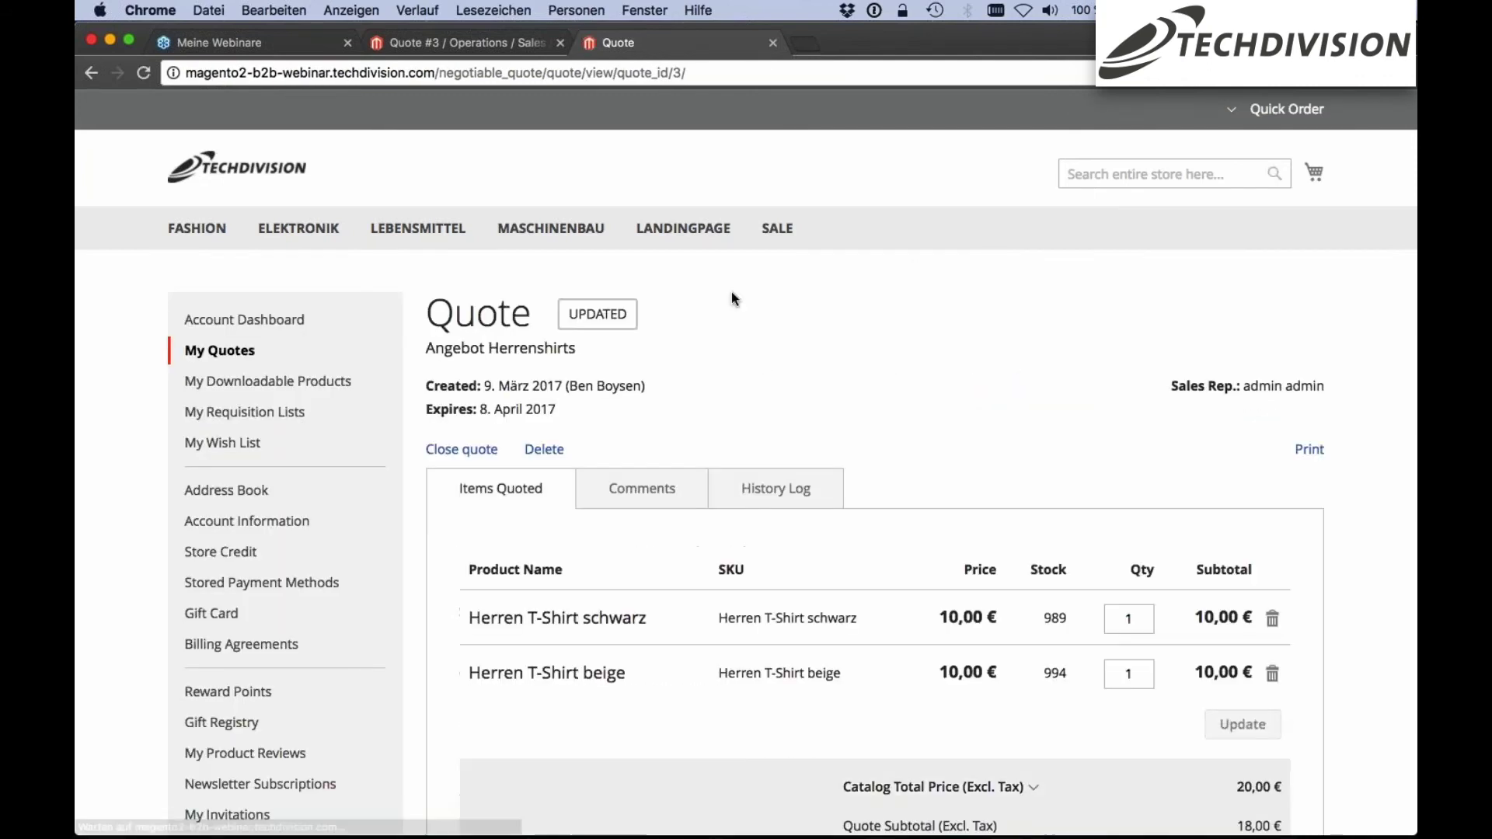
Review the quote's seller comments, history log and quoted items
scroll(732, 298, down, 1)
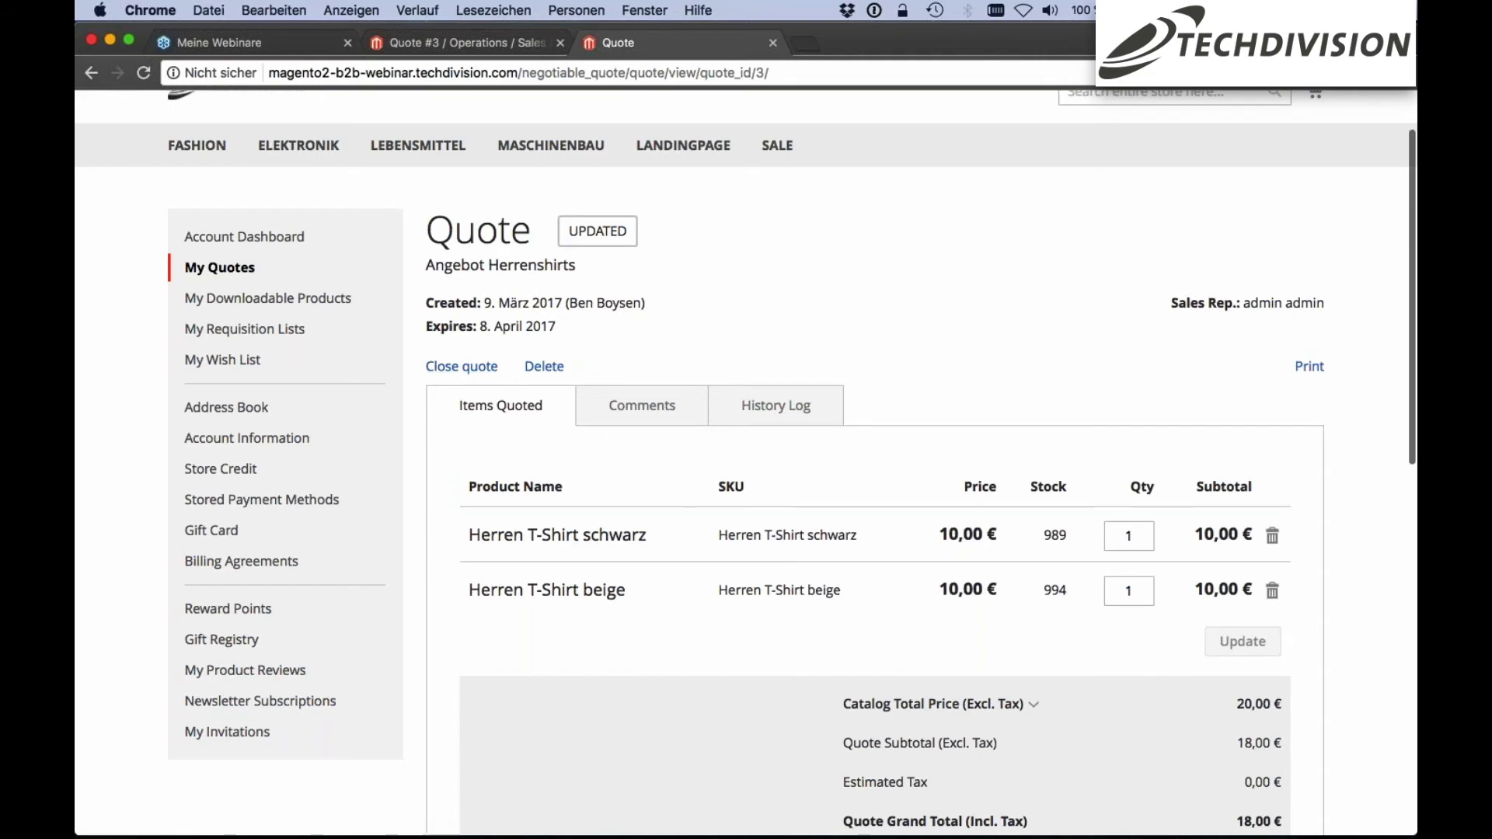
scroll(1309, 374, down, 1)
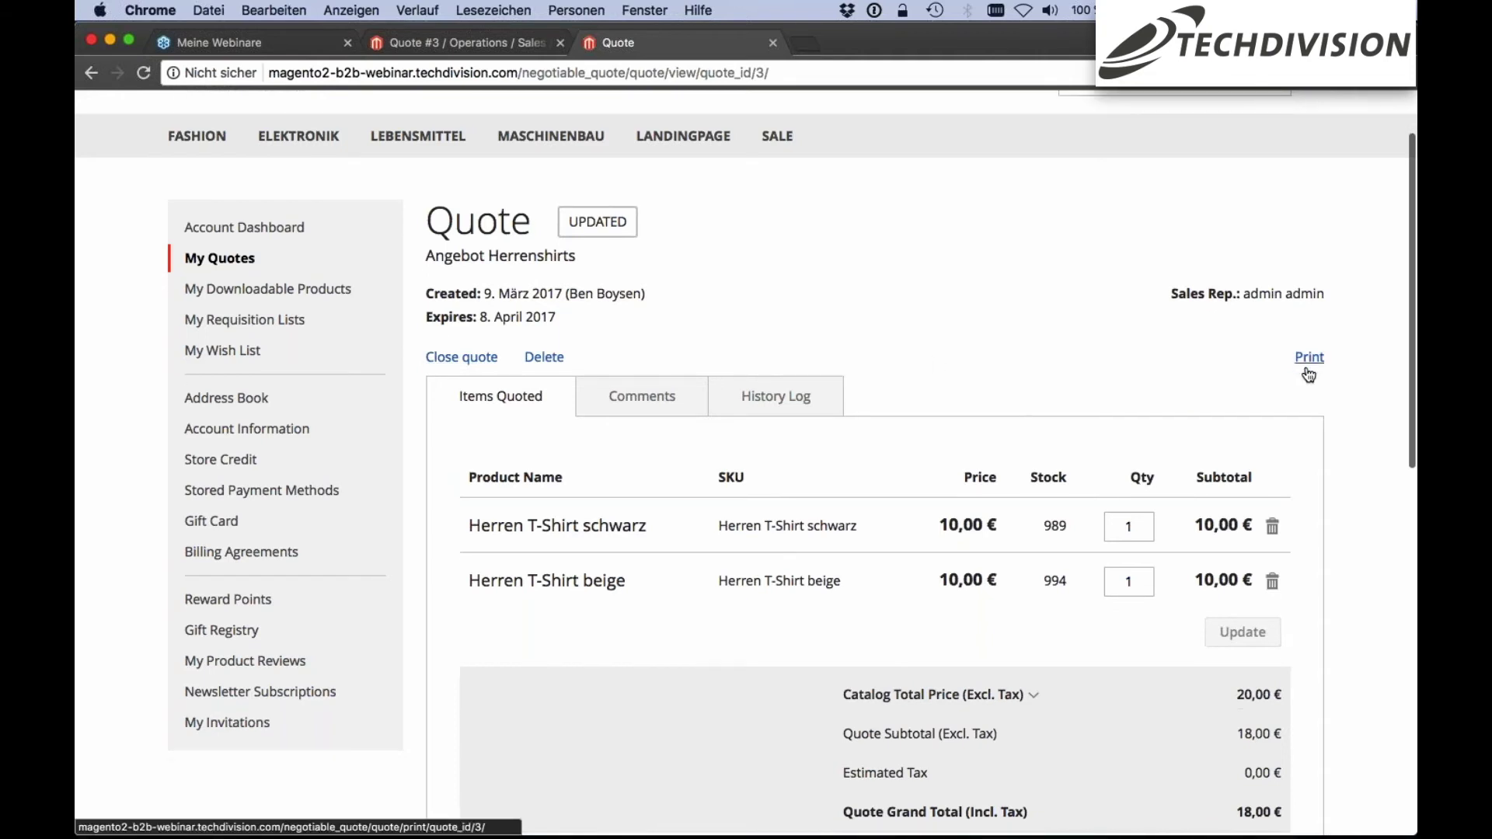
scroll(1309, 374, down, 3)
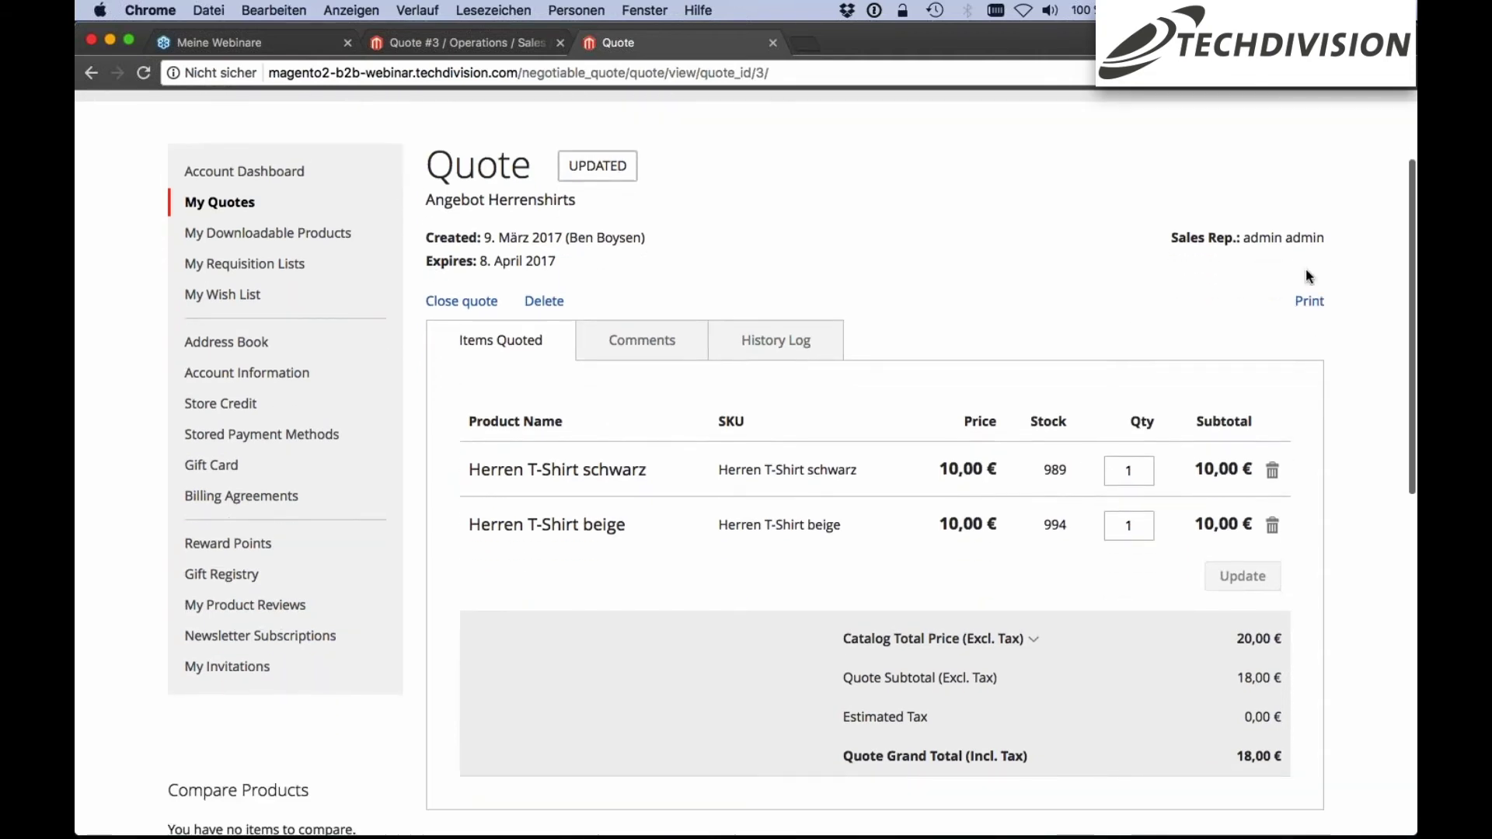
click(666, 343)
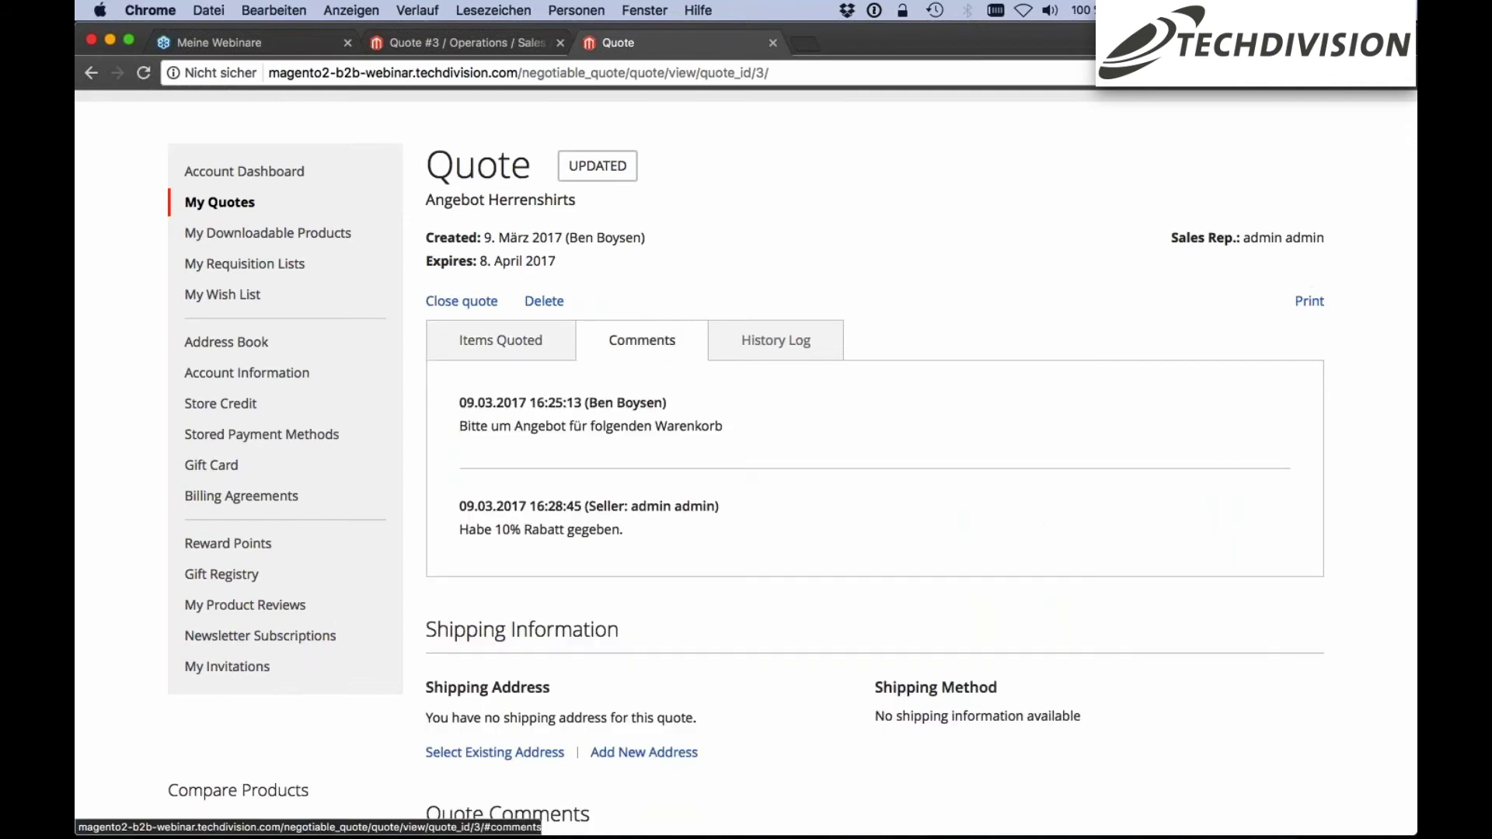
click(786, 343)
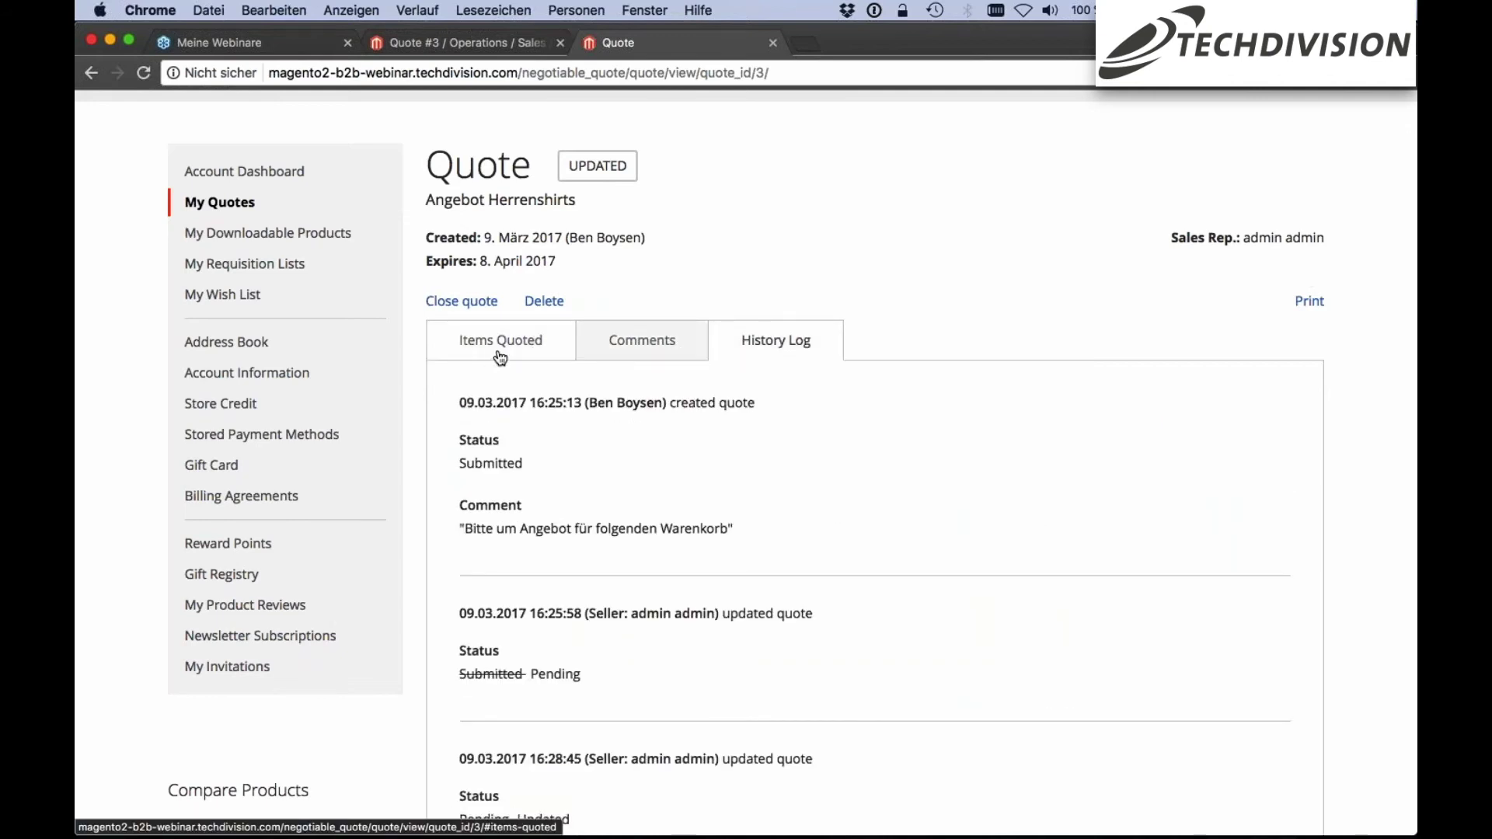
scroll(497, 353, down, 3)
scroll(500, 342, up, 3)
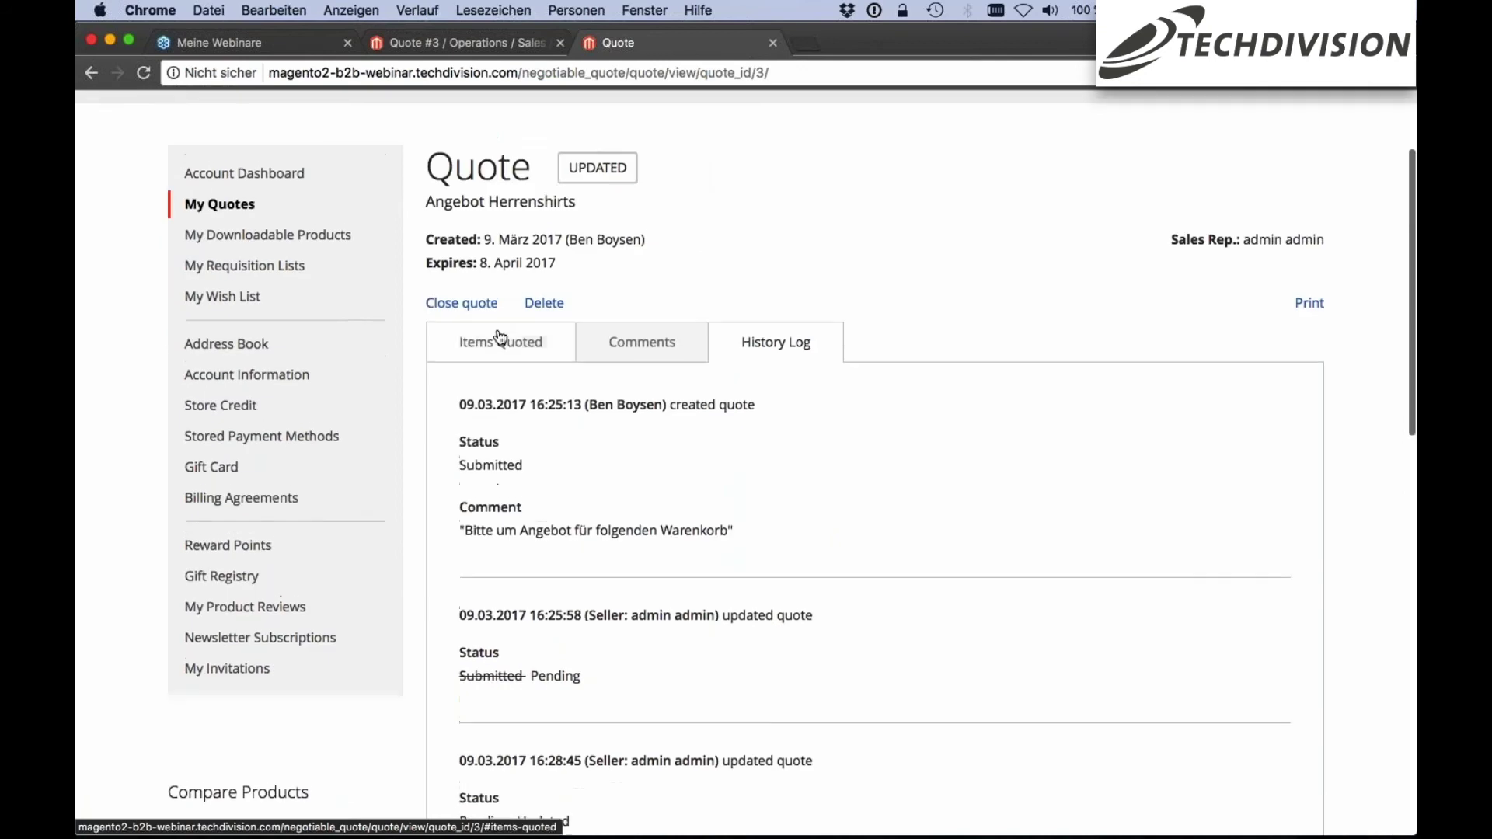
click(501, 342)
scroll(777, 228, down, 10)
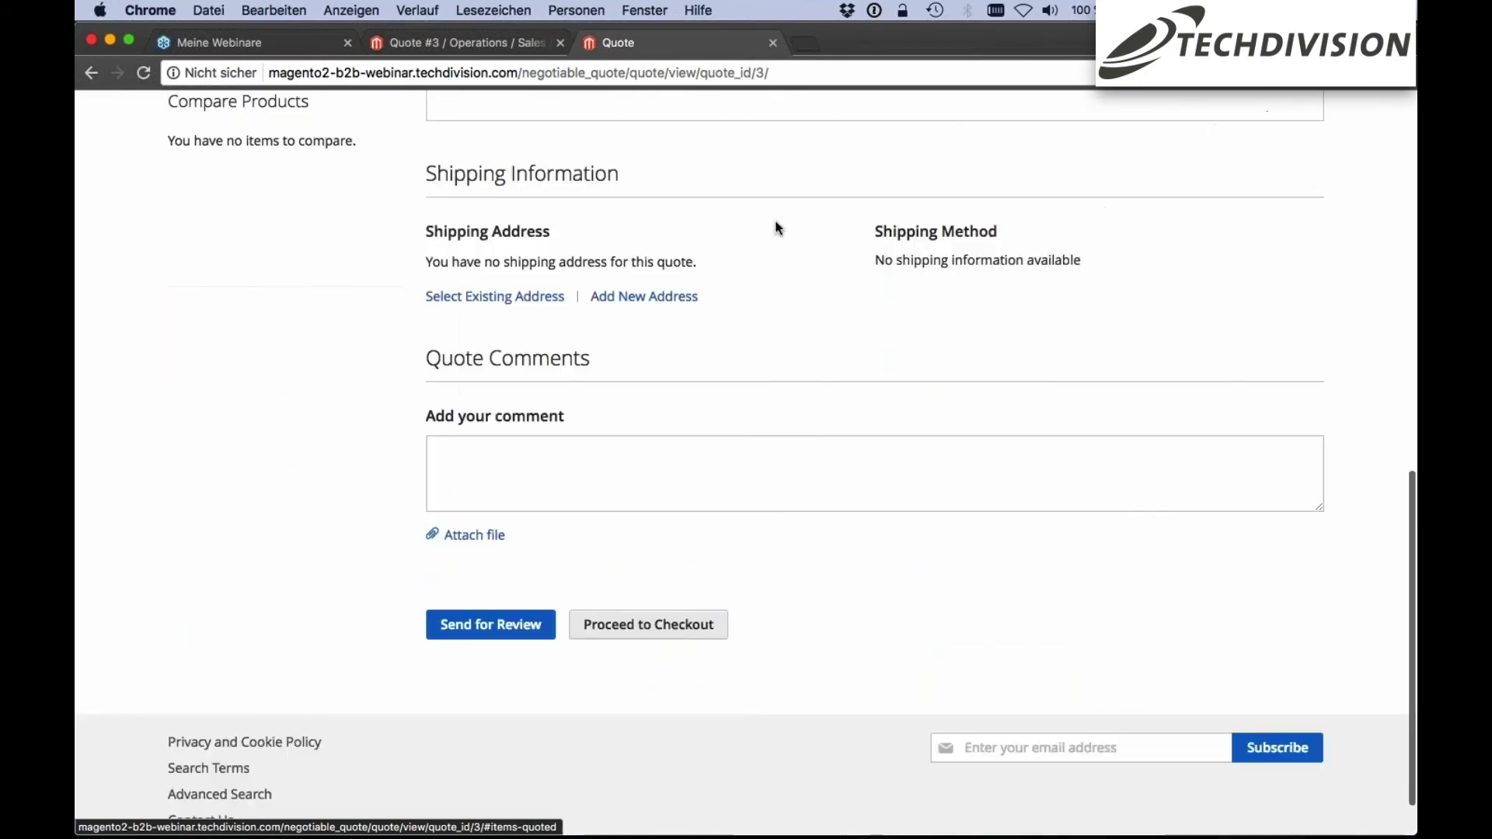
scroll(777, 227, down, 2)
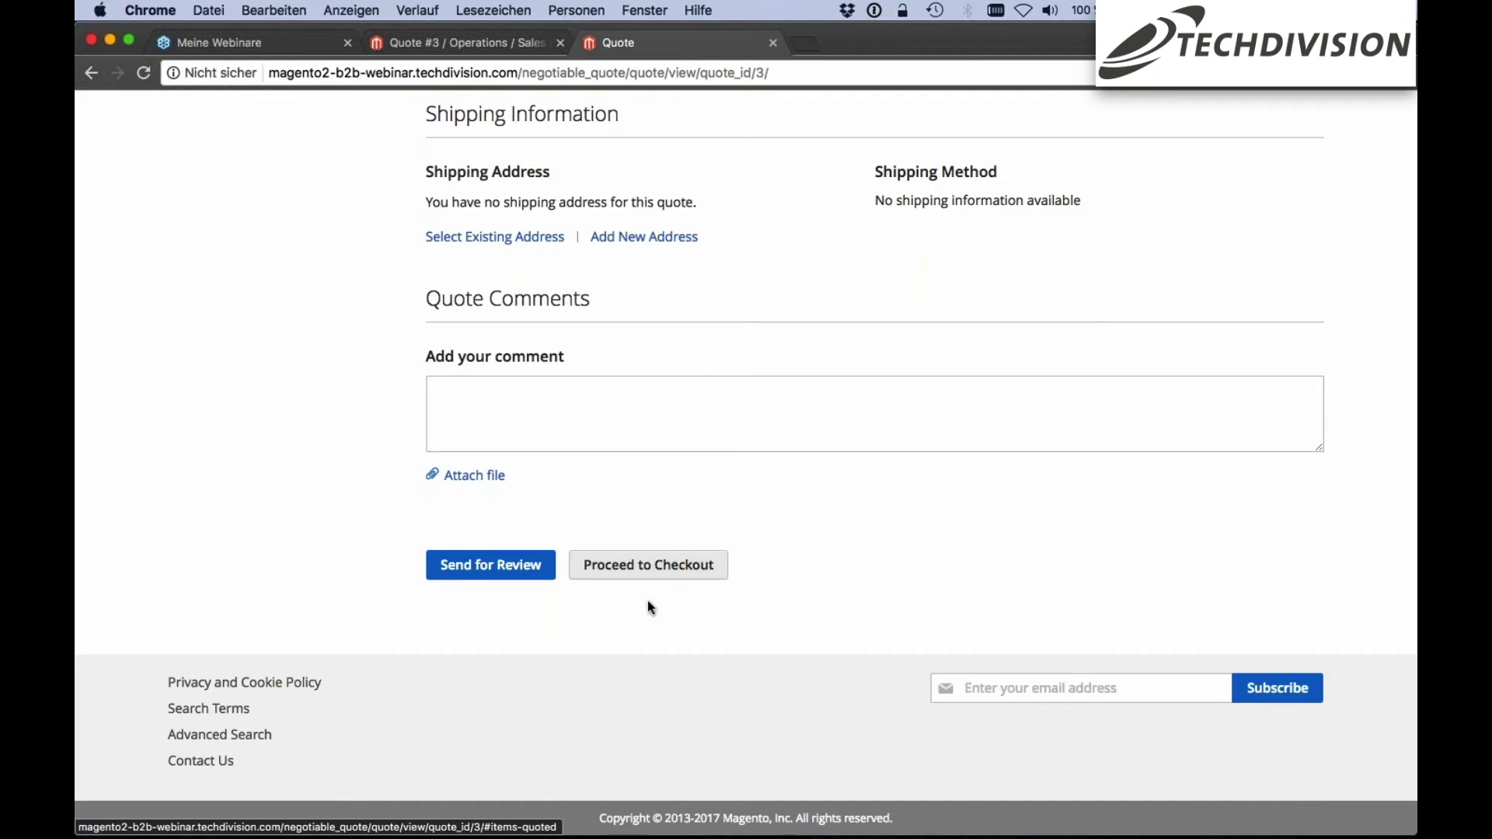
Check out the quote with the saved address and Flat Rate shipping, placing the 28,00 € order
click(671, 572)
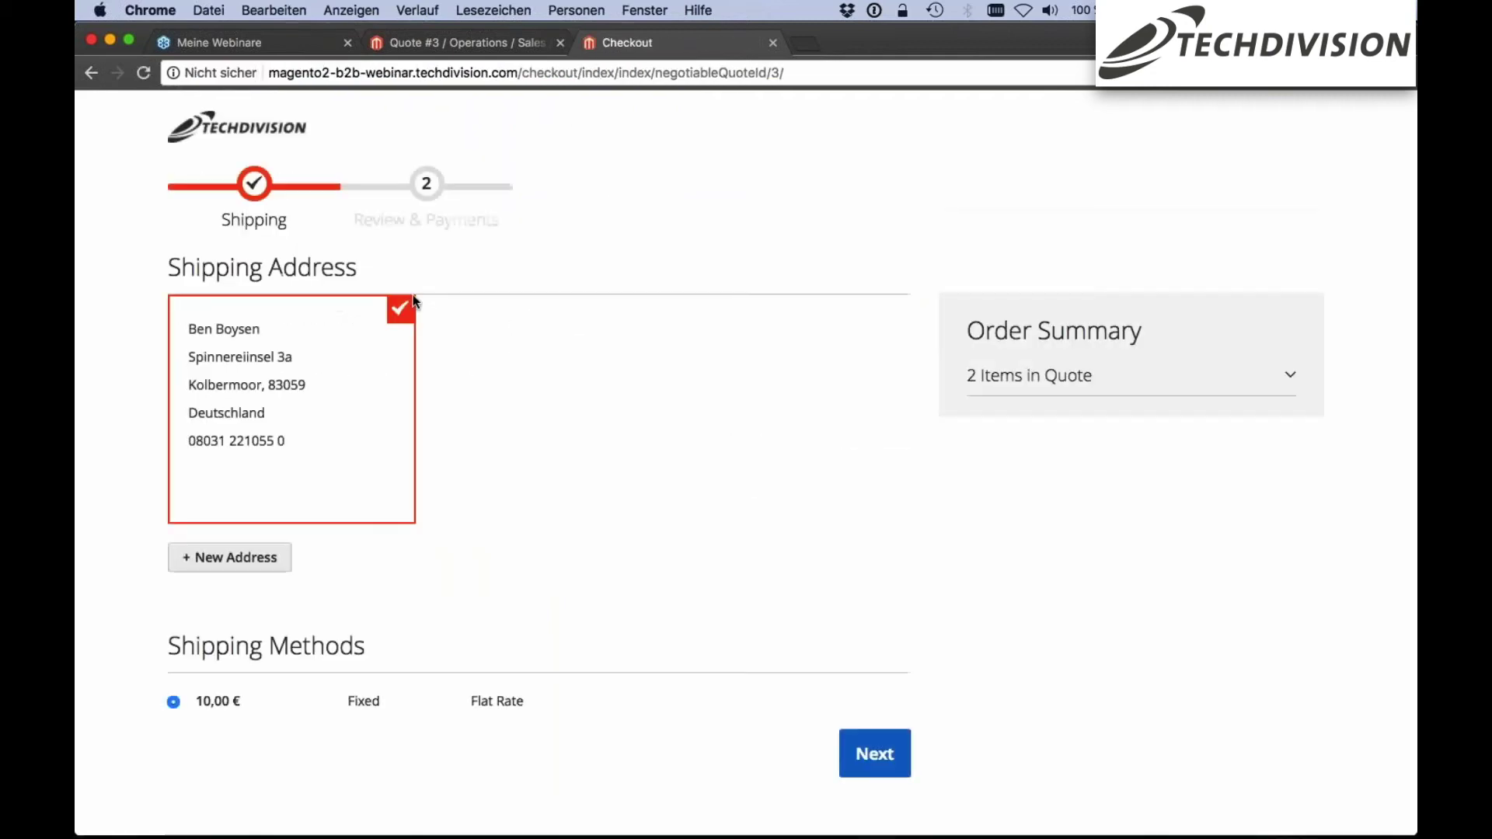
scroll(457, 304, down, 2)
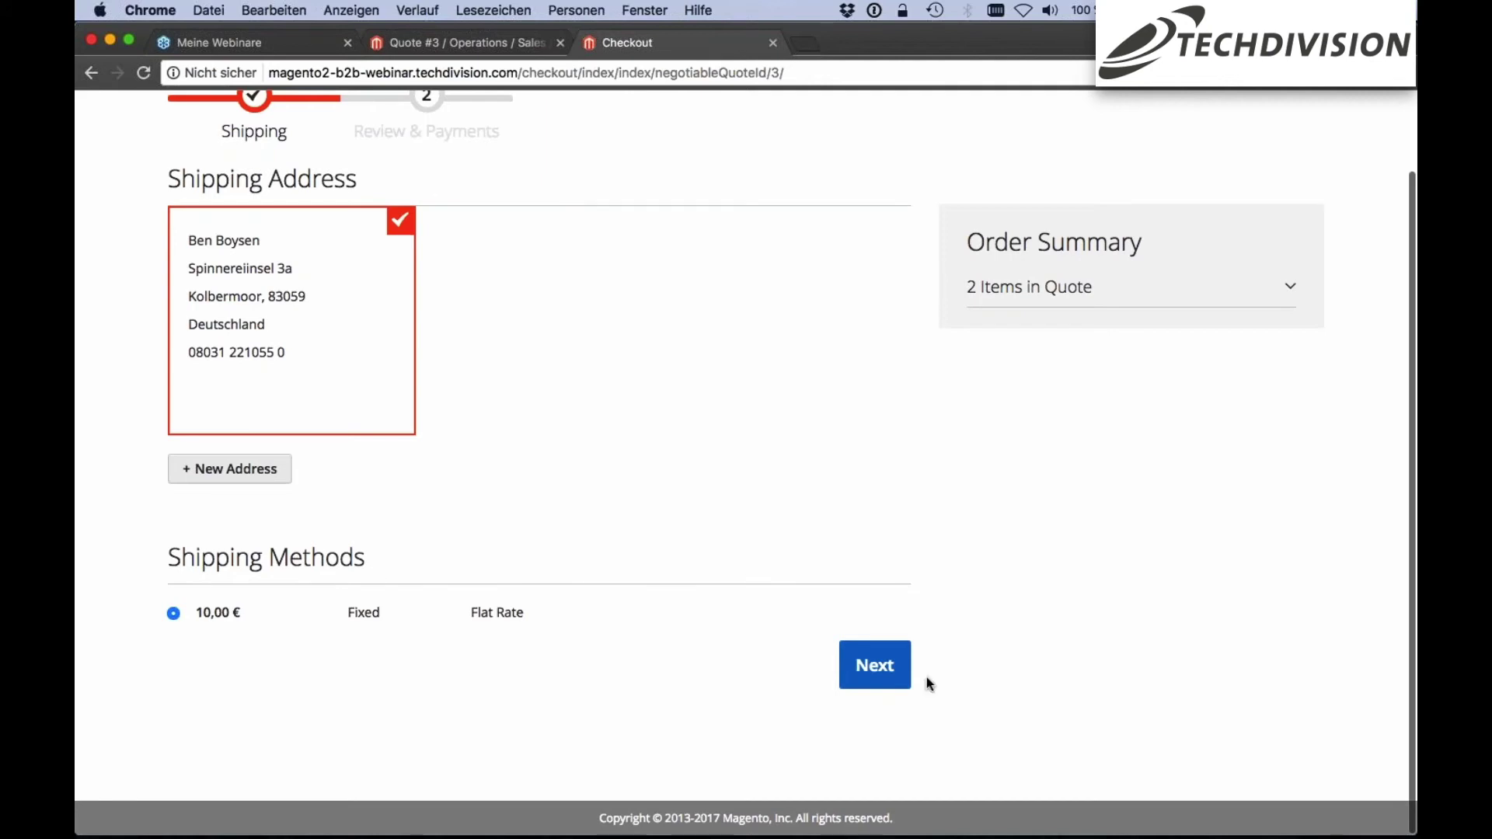
click(885, 676)
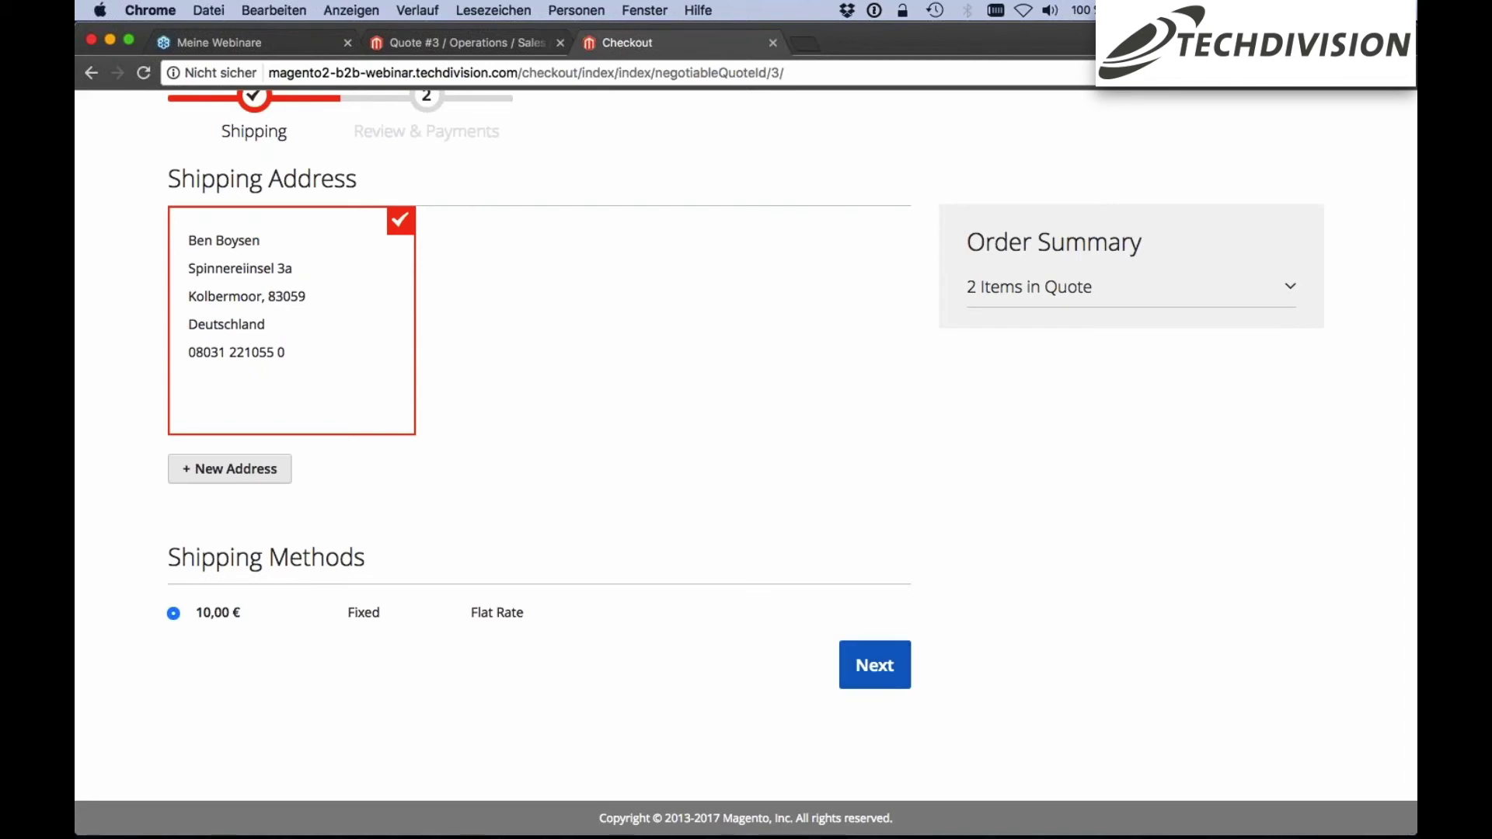
click(888, 670)
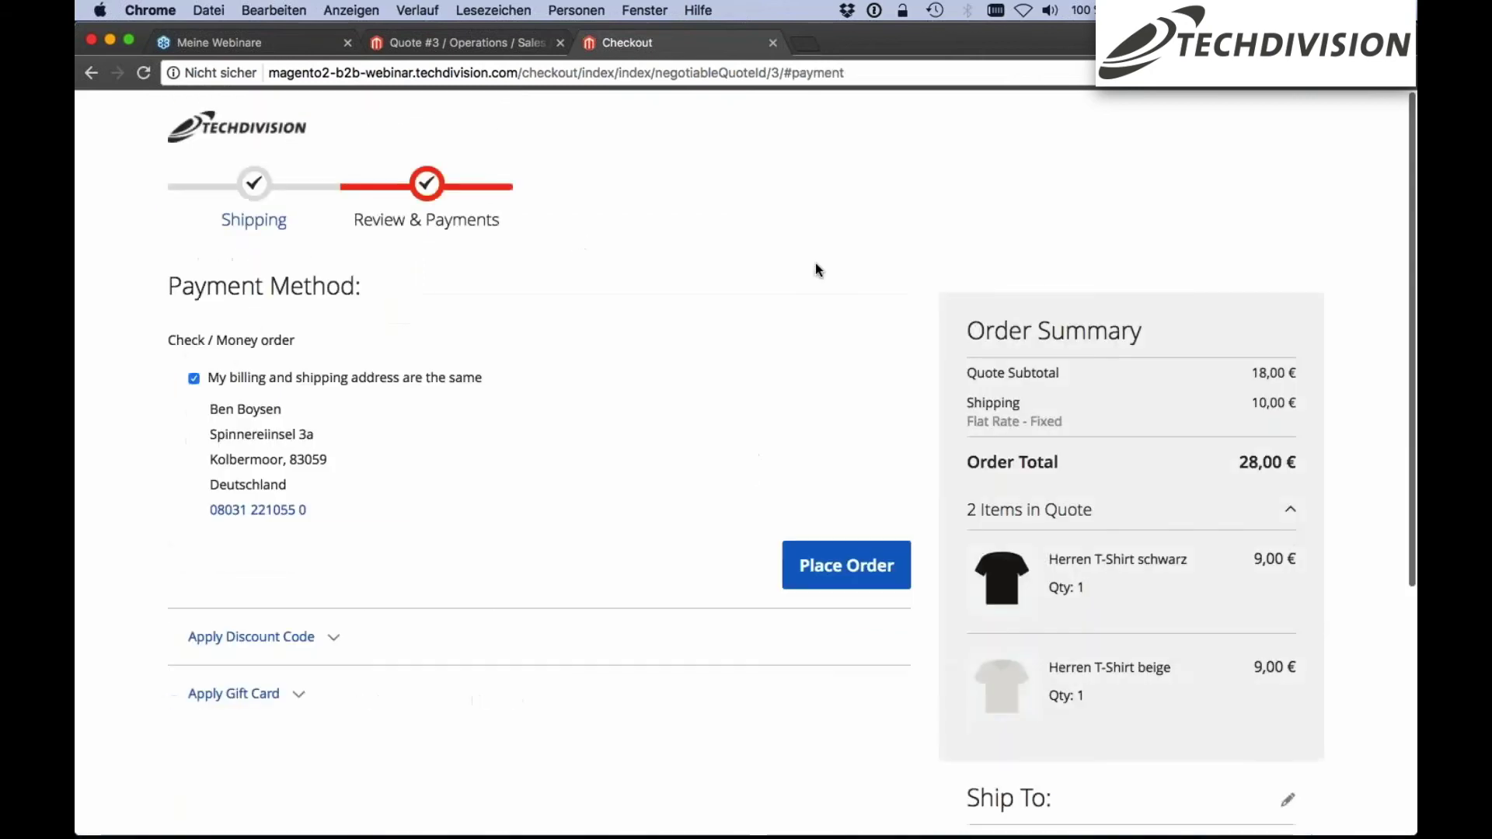
click(854, 464)
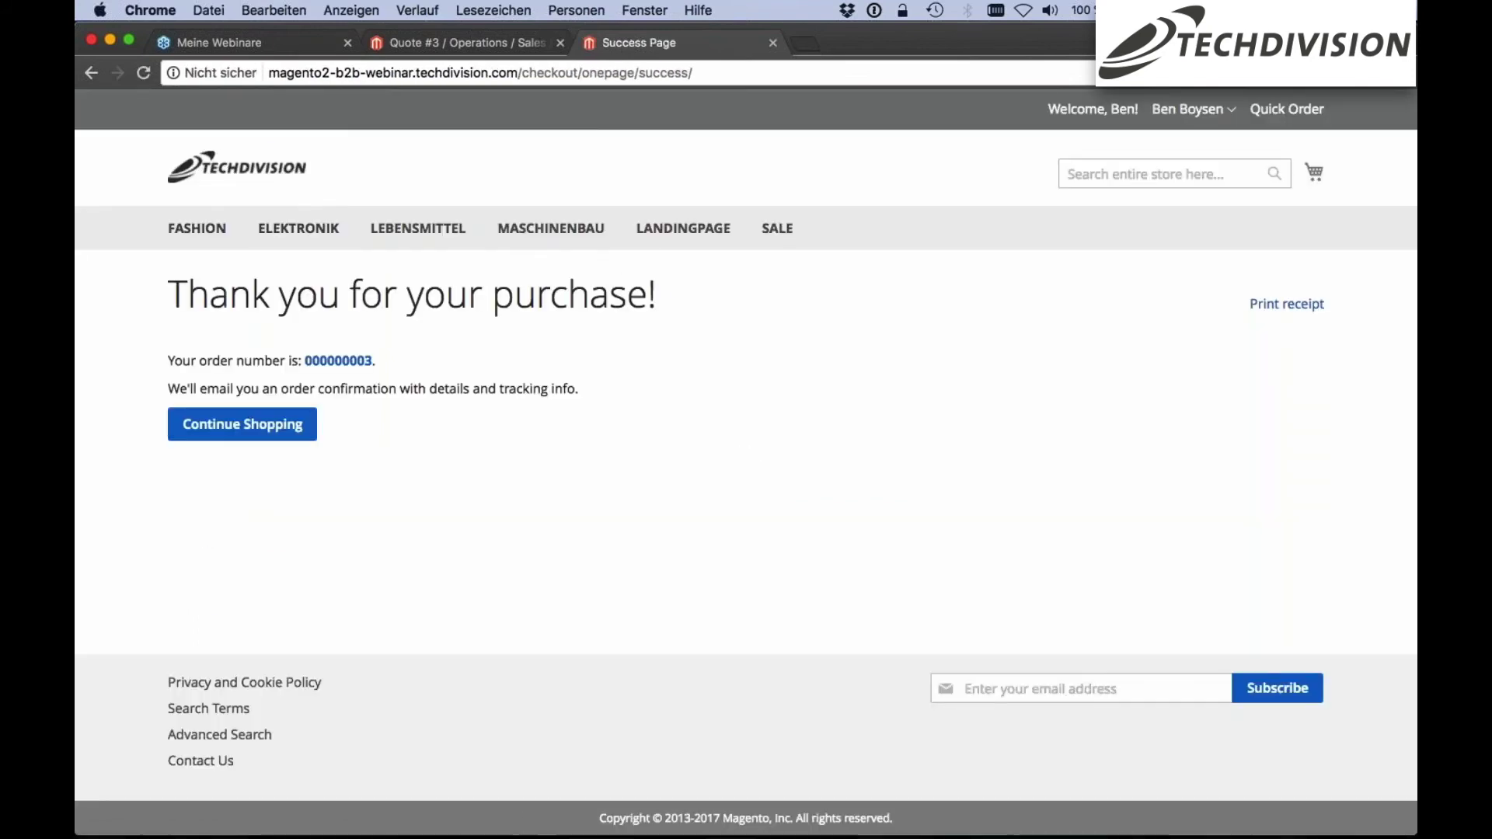
click(329, 362)
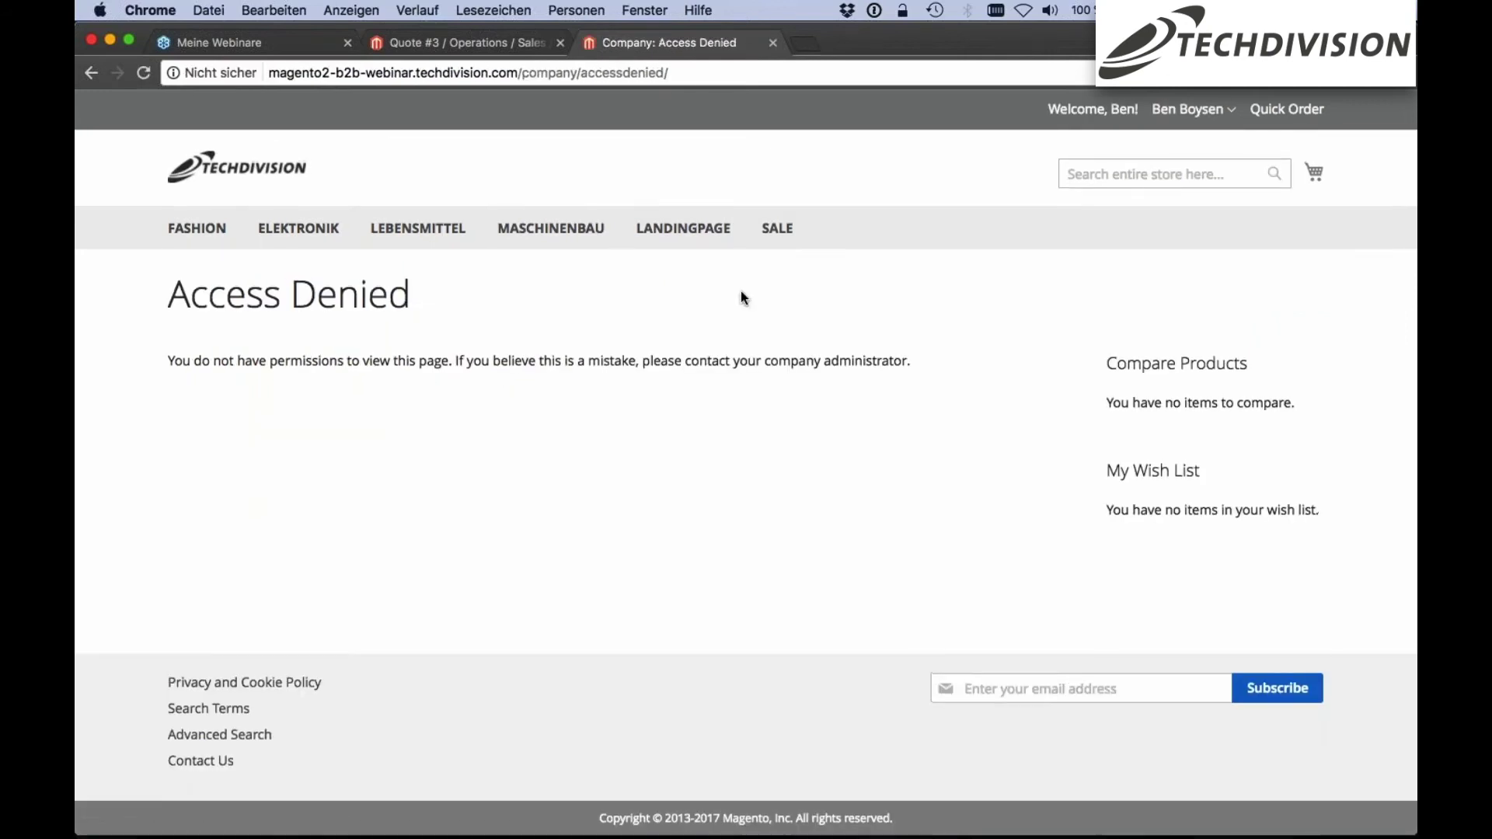
Sign out of the buyer's account and go to the Customer Login page
click(1190, 108)
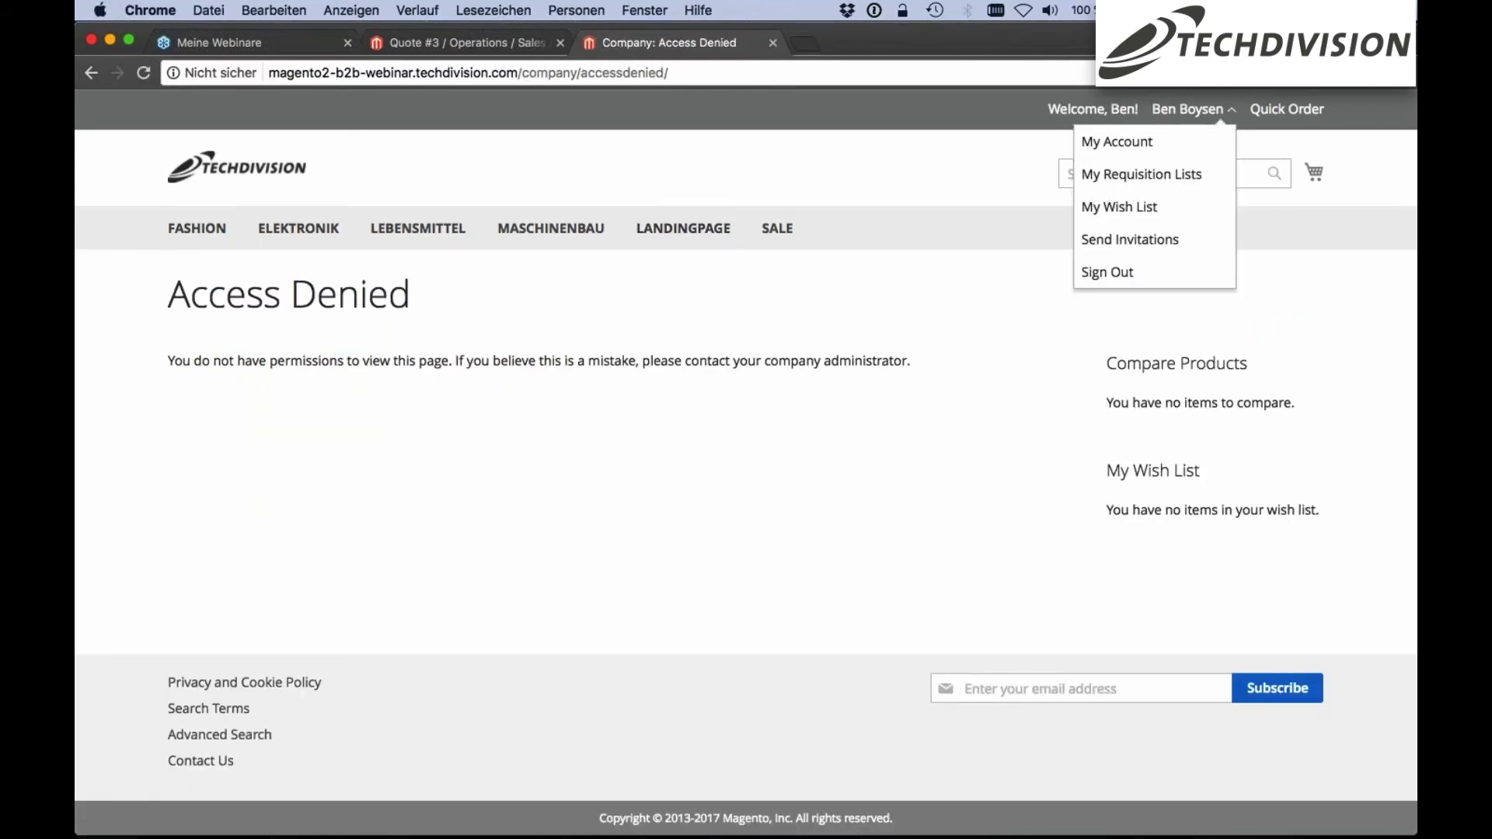
click(1141, 275)
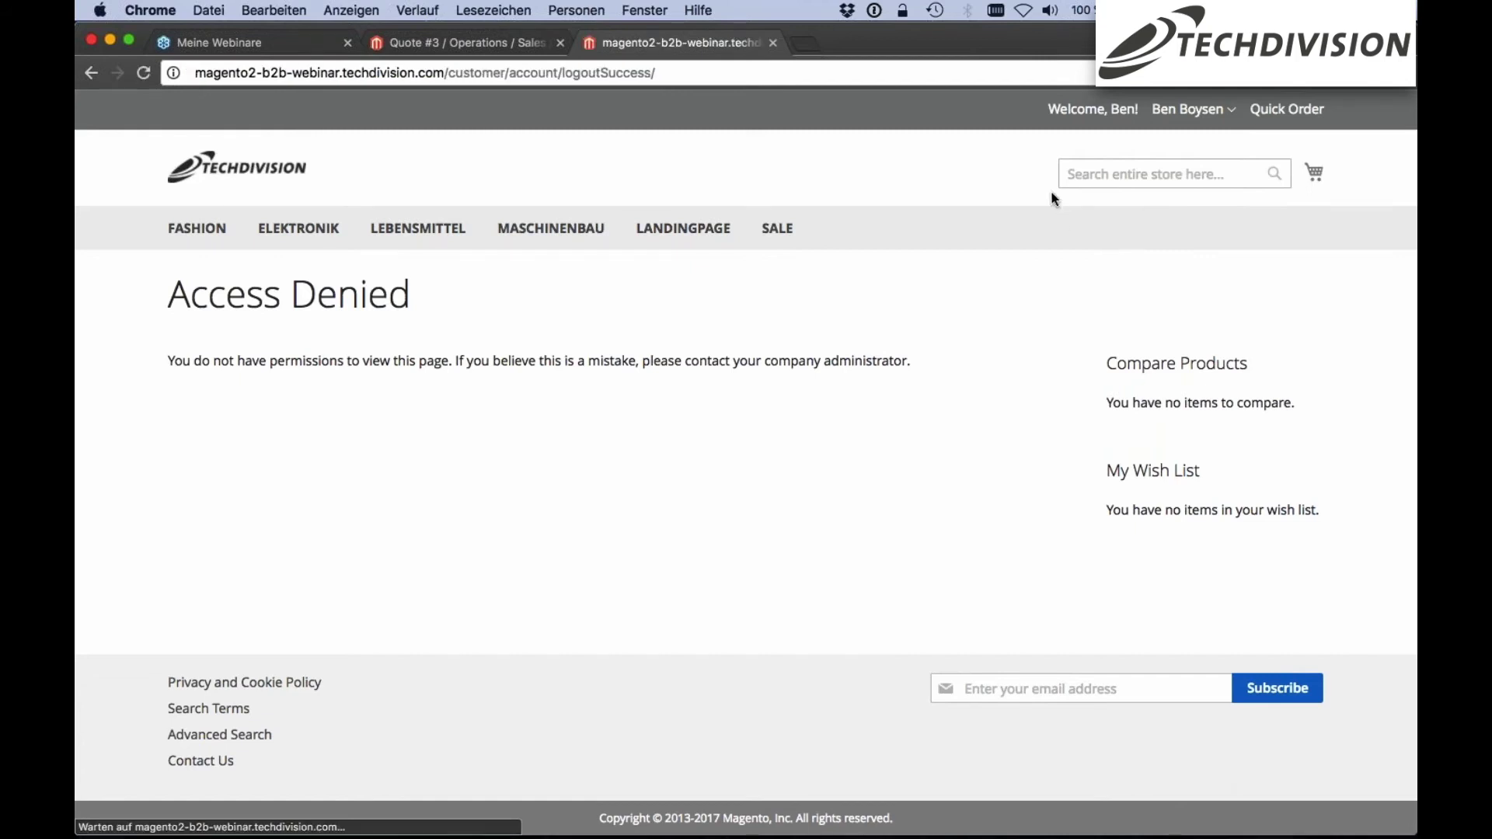
click(1060, 110)
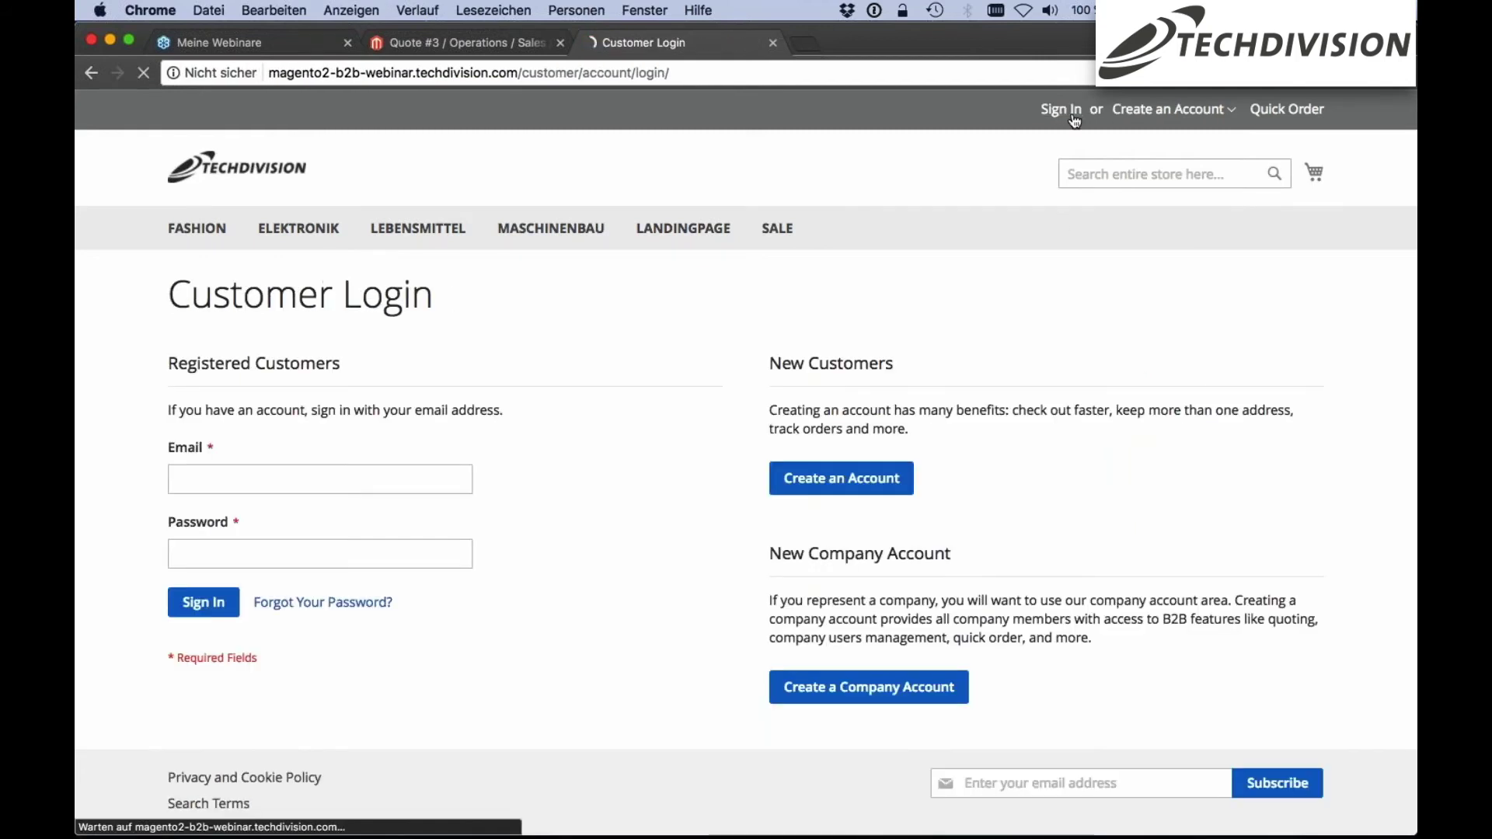
Sign in with the company administrator's email and password, then open My Dashboard
click(370, 488)
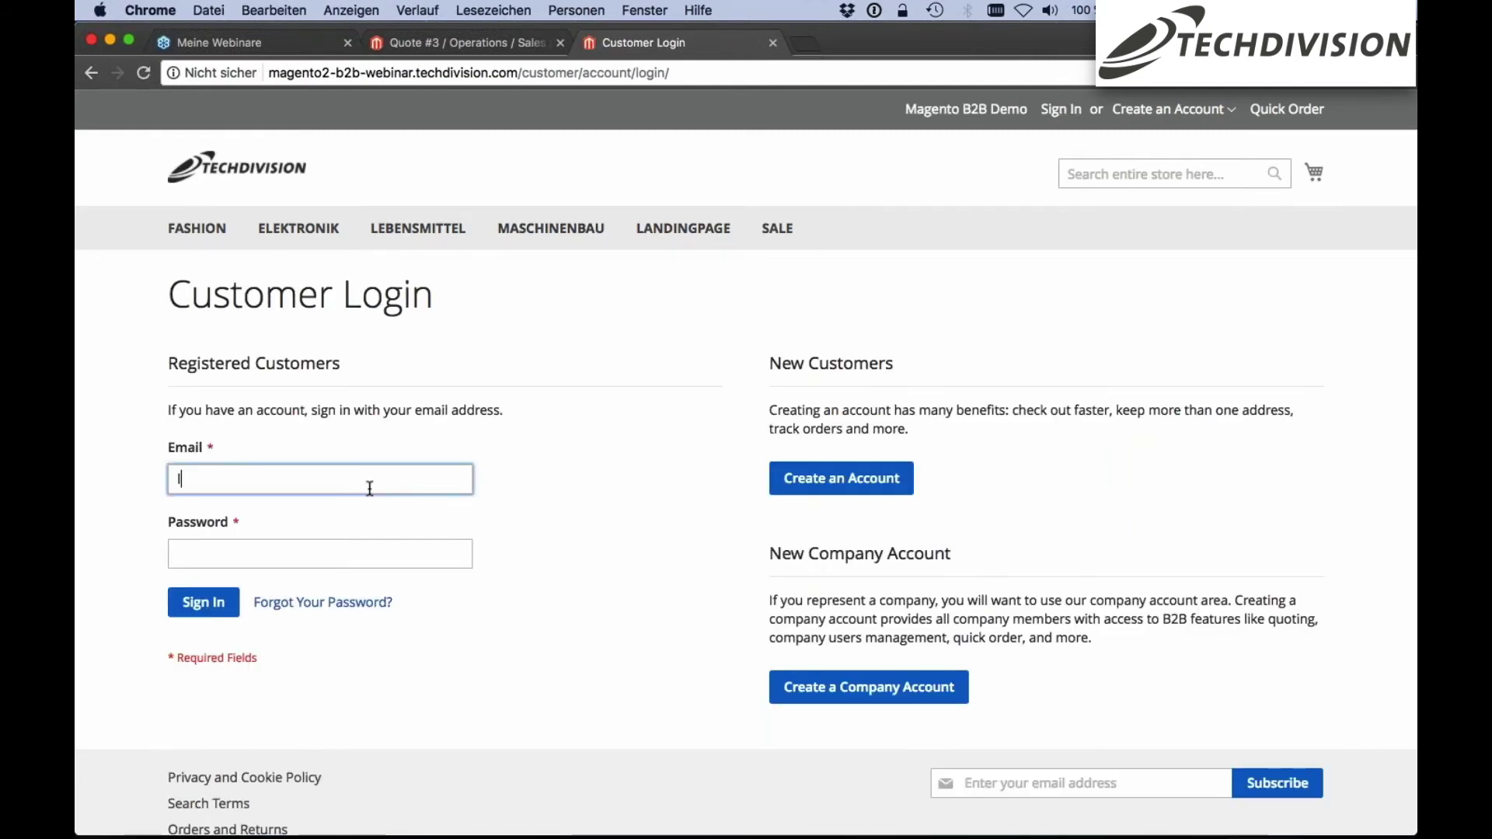
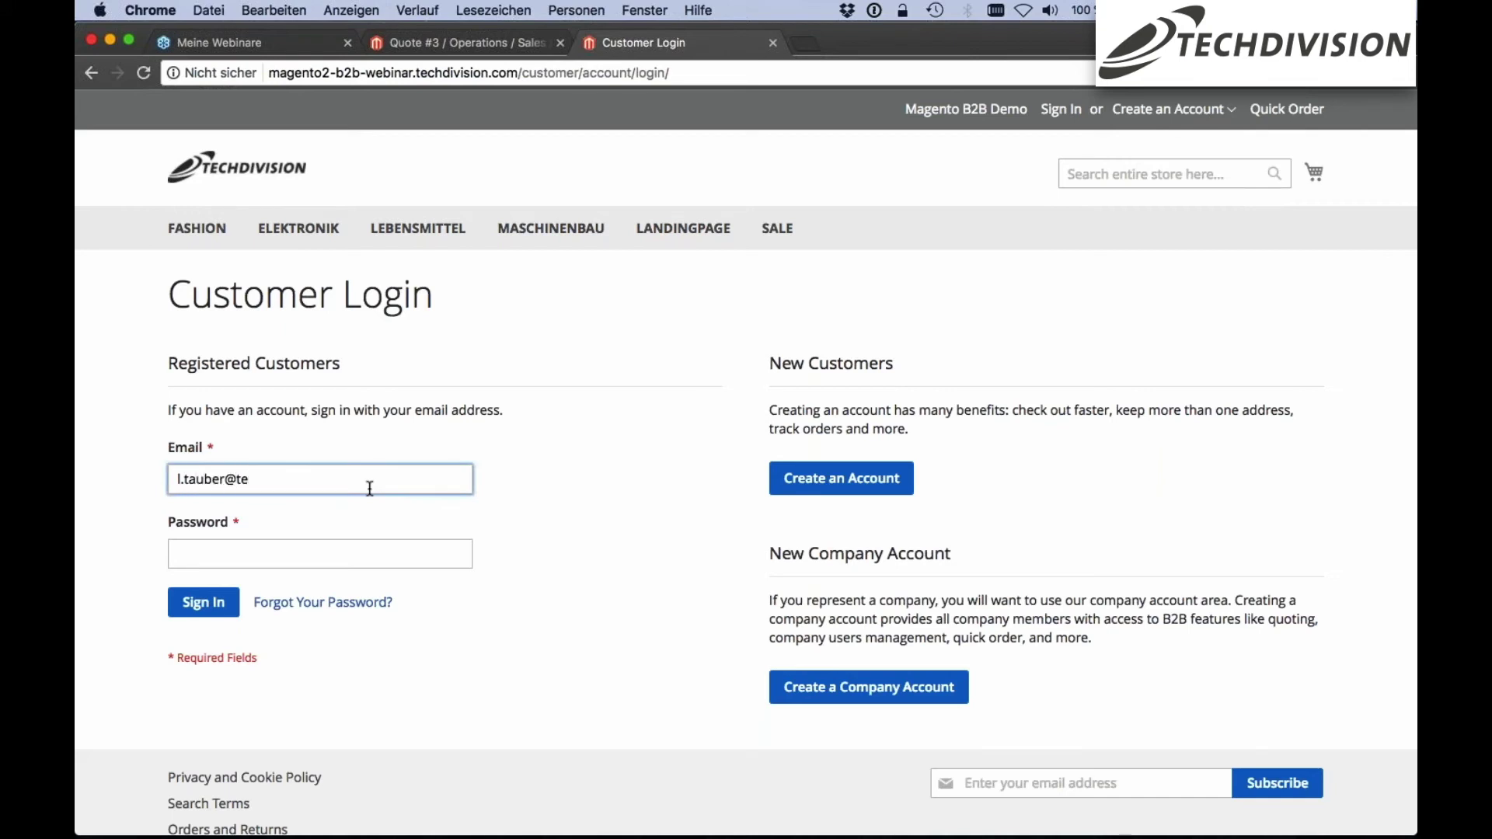
key(Tab)
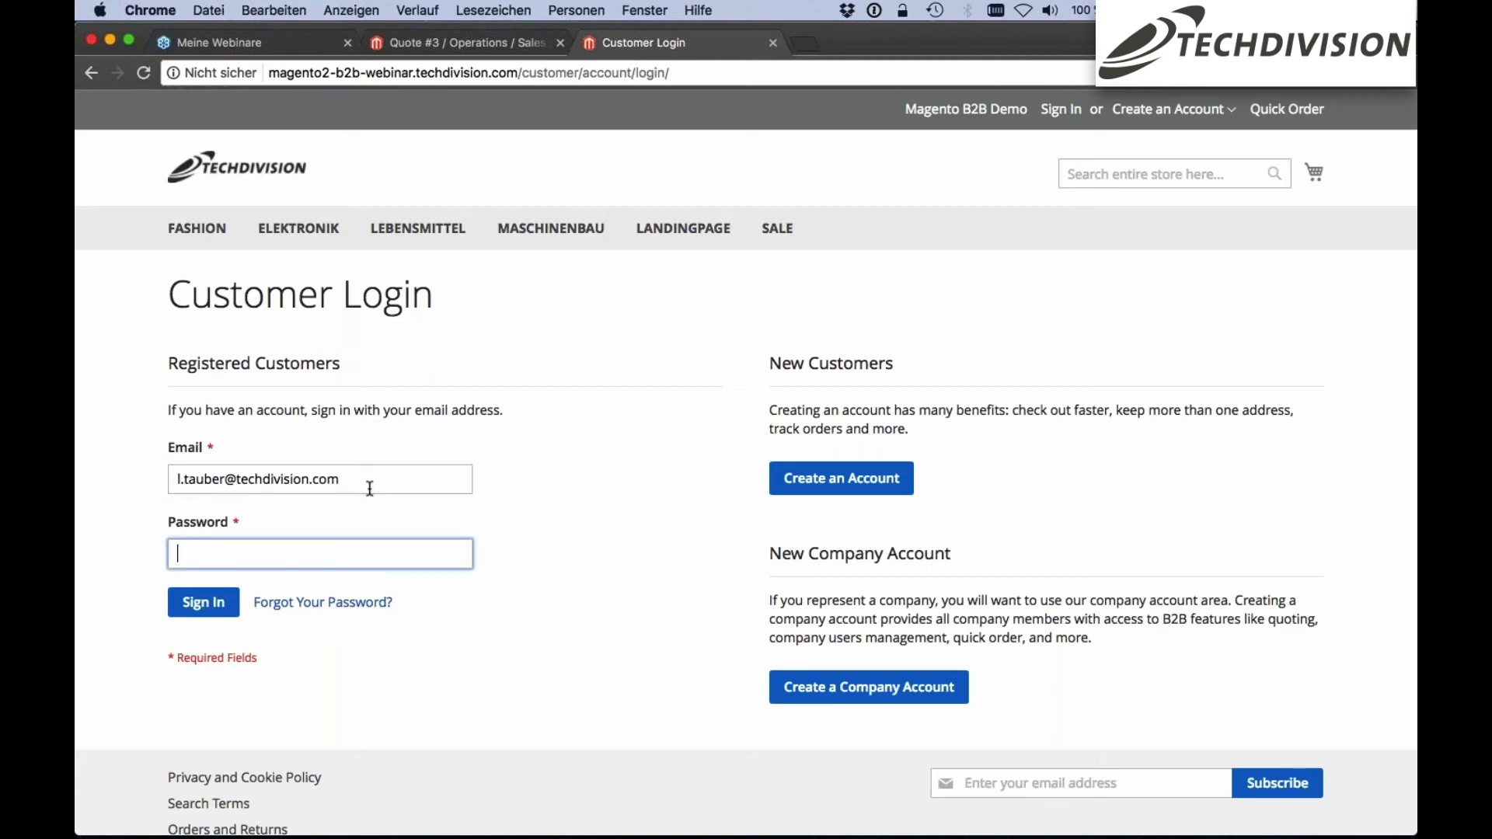
text(•••••••)
key(Return)
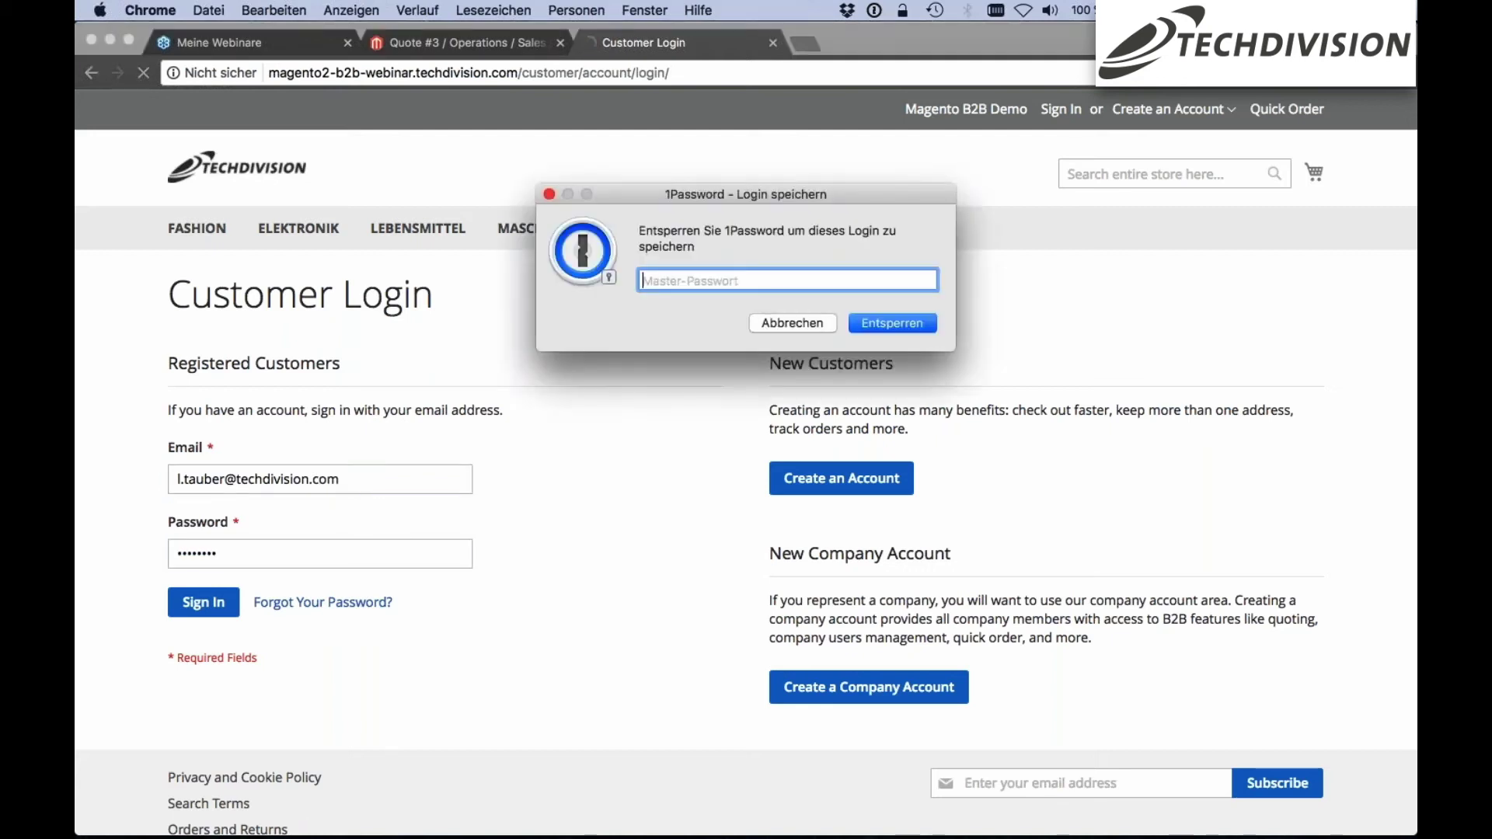
click(797, 319)
click(1177, 109)
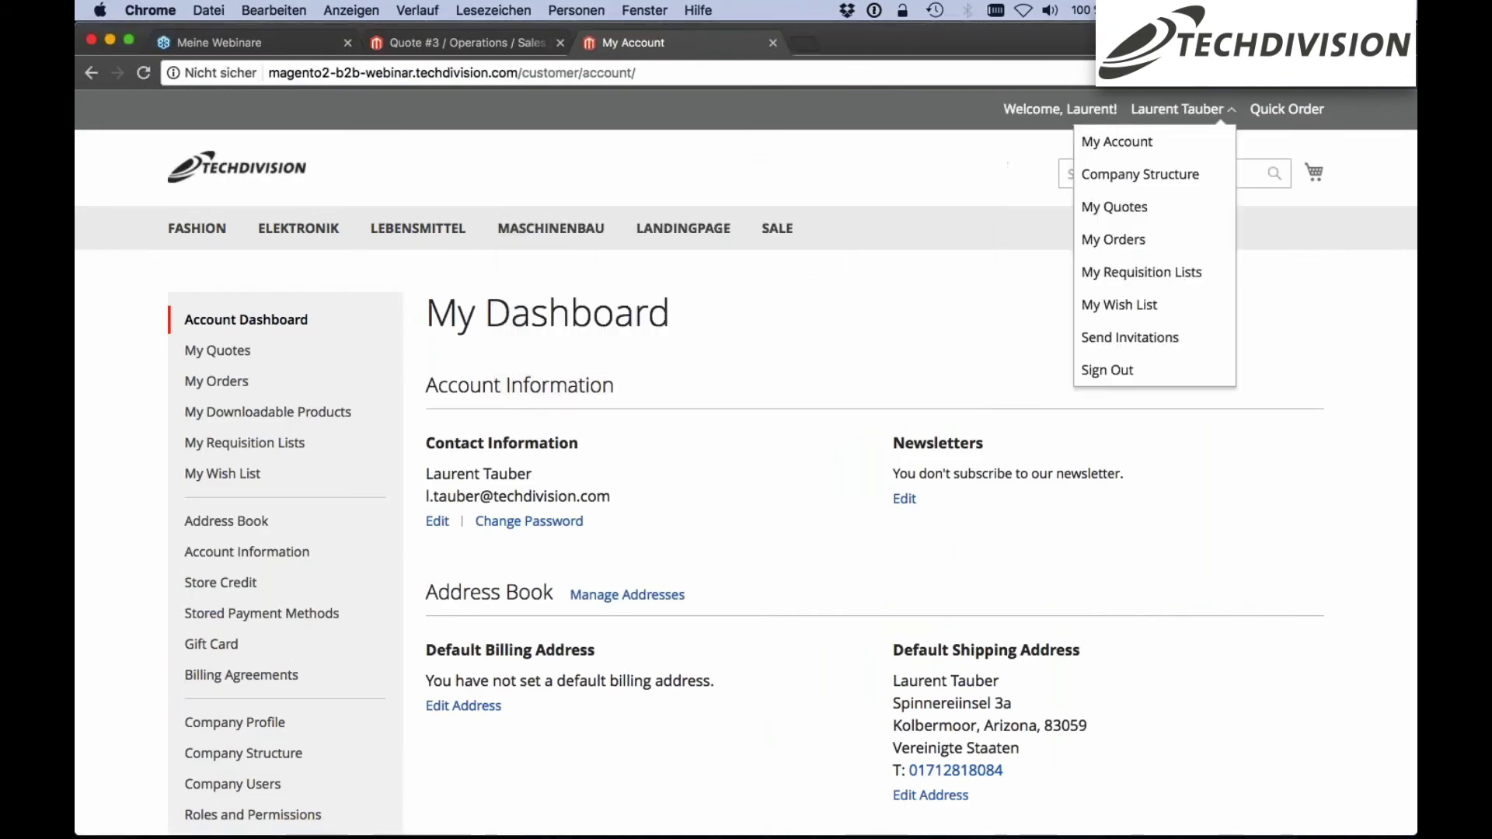
click(1116, 142)
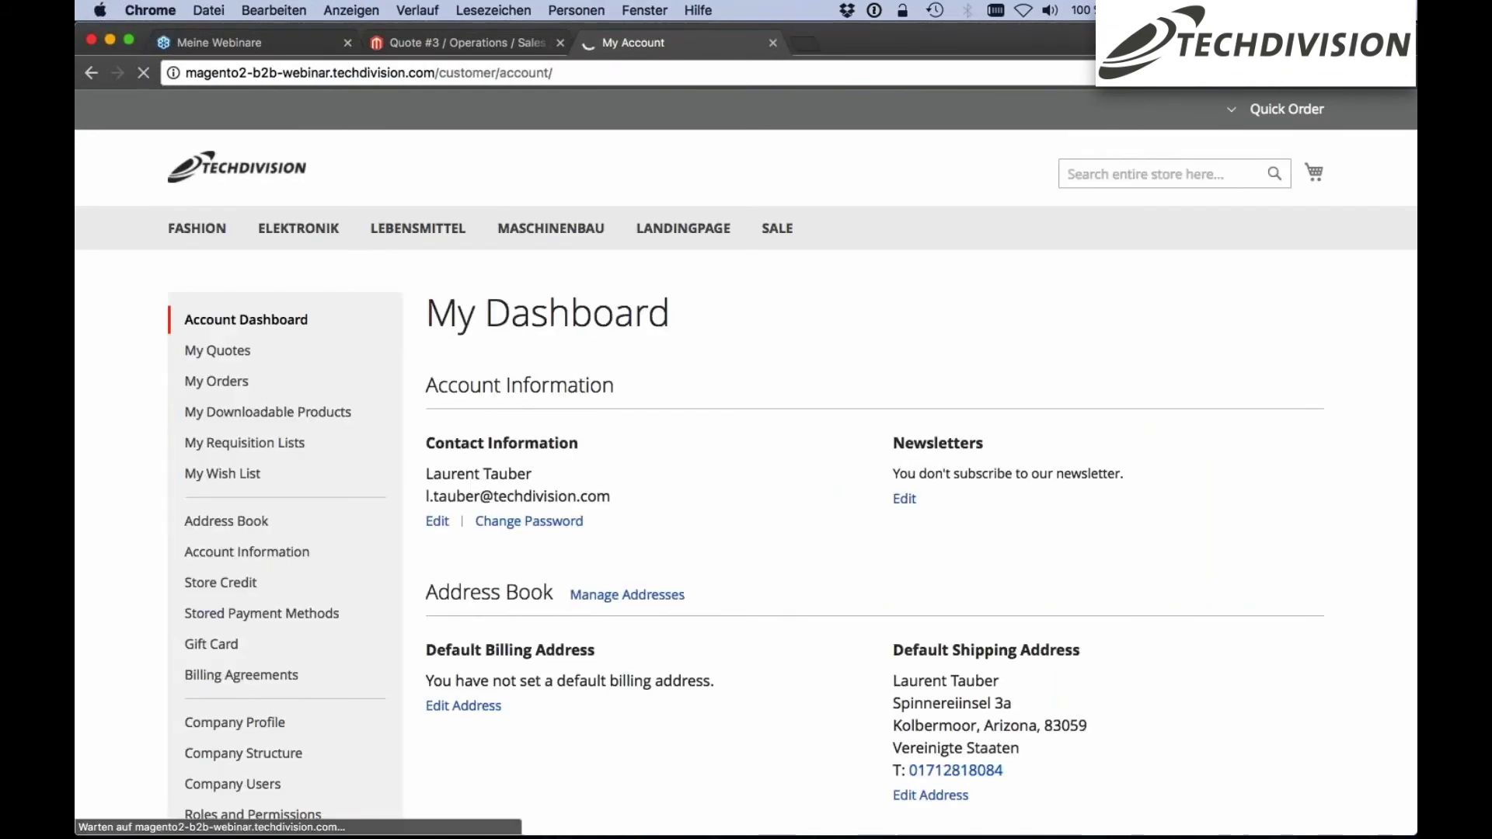
Open the newly placed order from the company's orders list
click(240, 382)
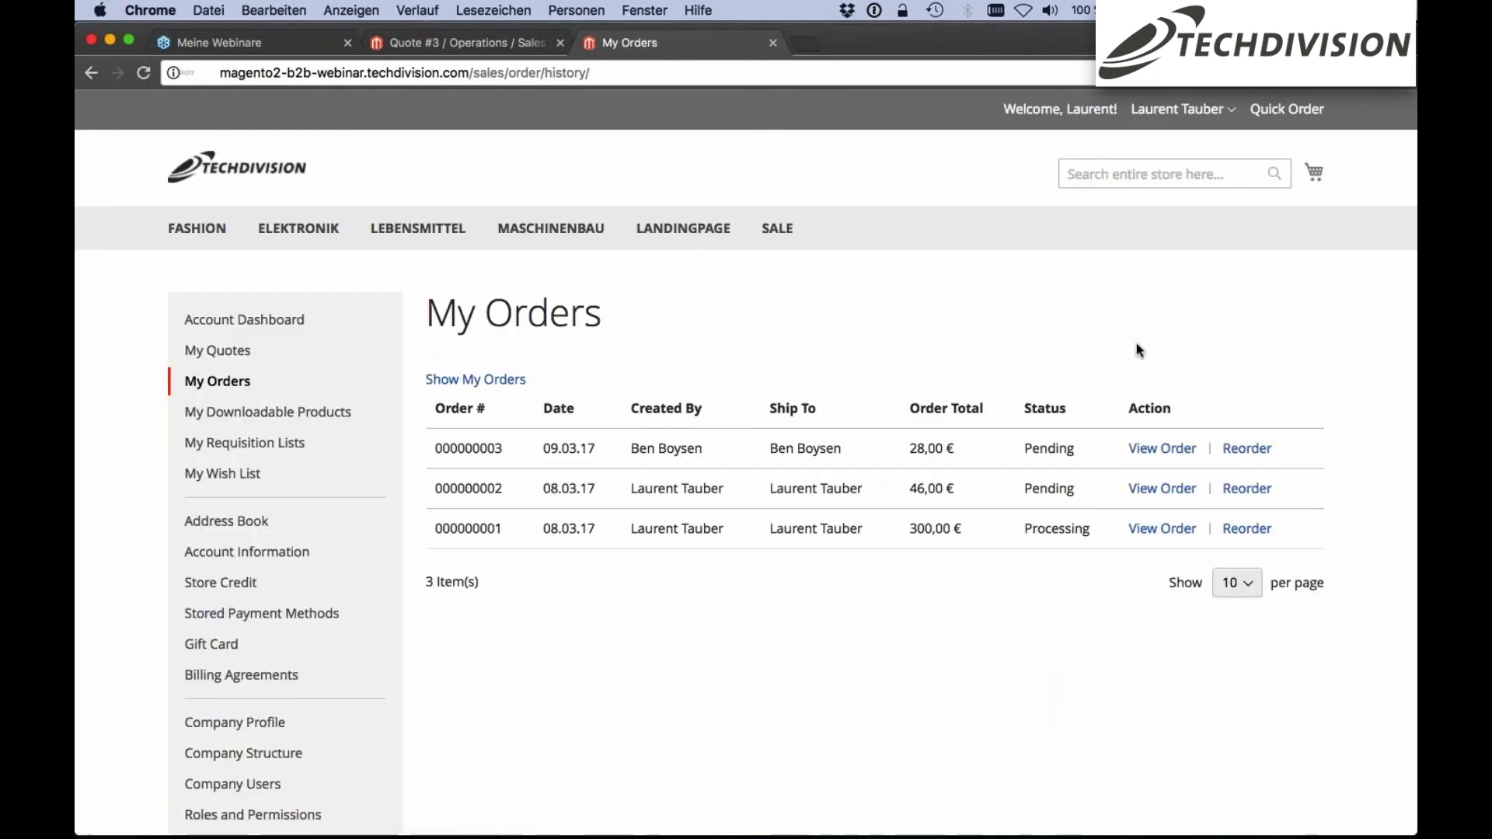
scroll(1234, 315, down, 1)
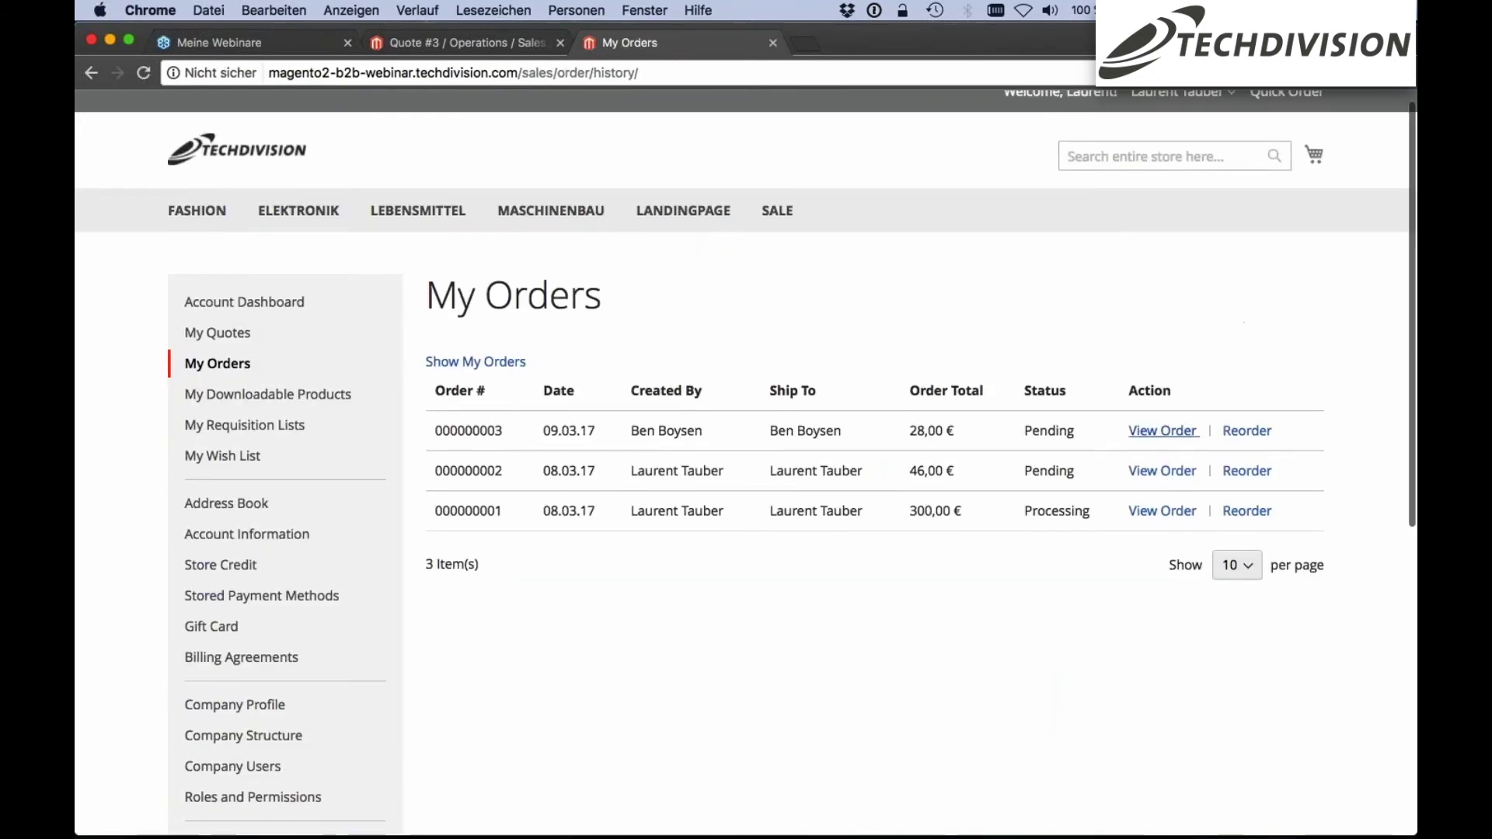
click(1162, 431)
scroll(689, 439, down, 2)
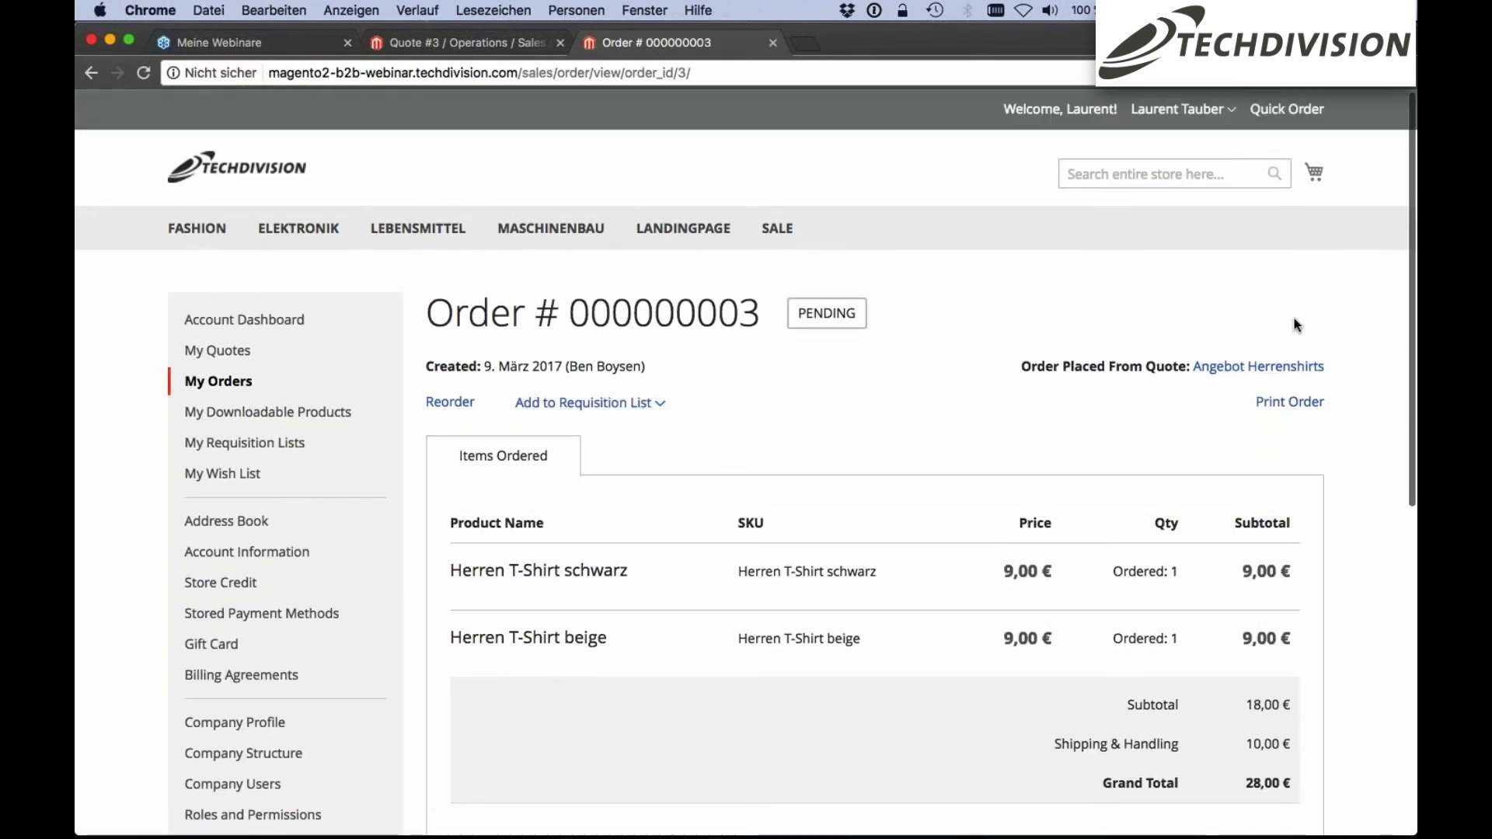
Review the Angebot Herrenshirts quote behind the order, then return to My Orders
click(1248, 368)
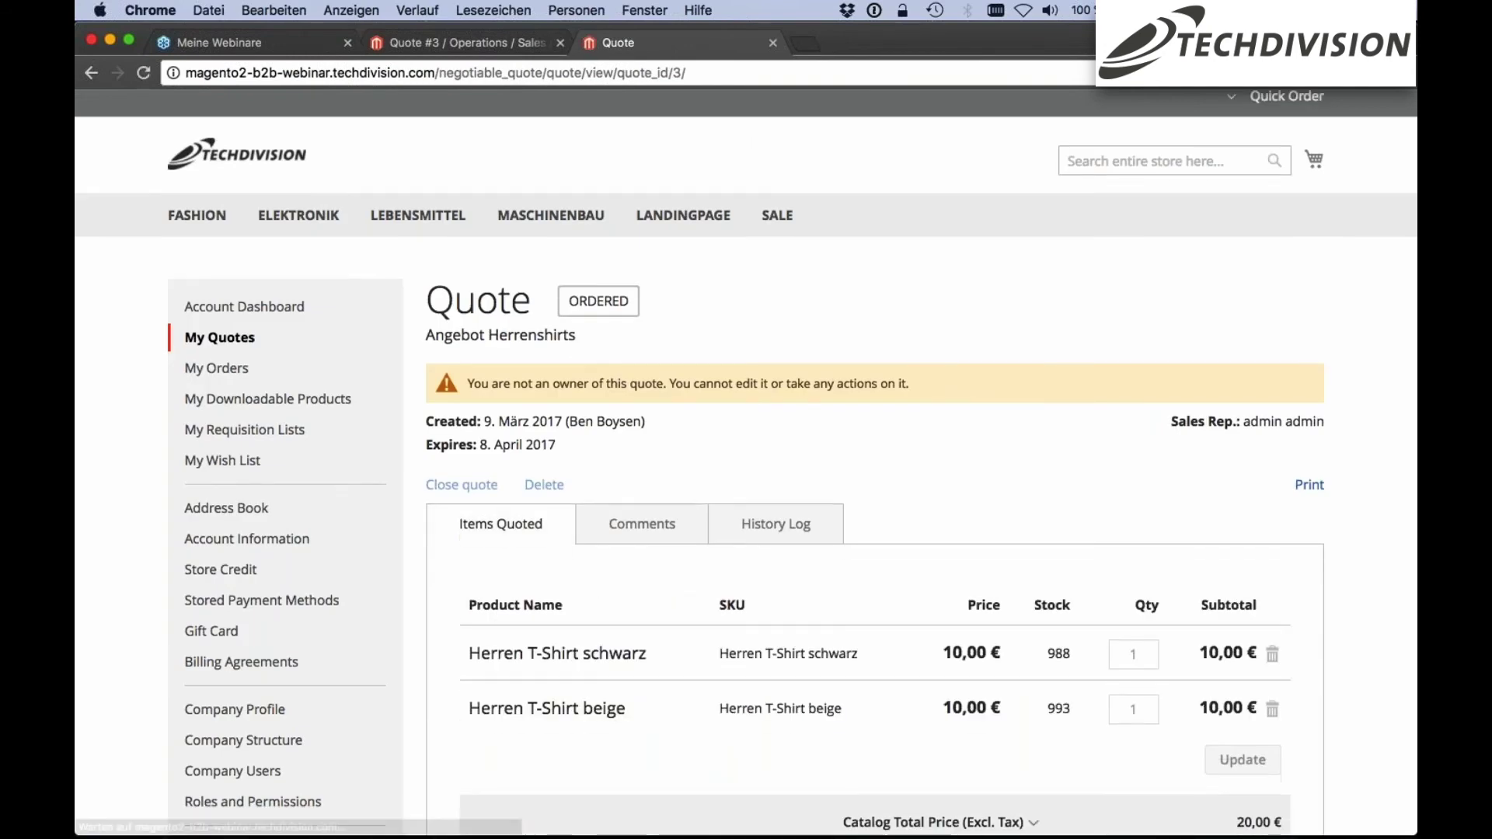
scroll(746, 466, down, 3)
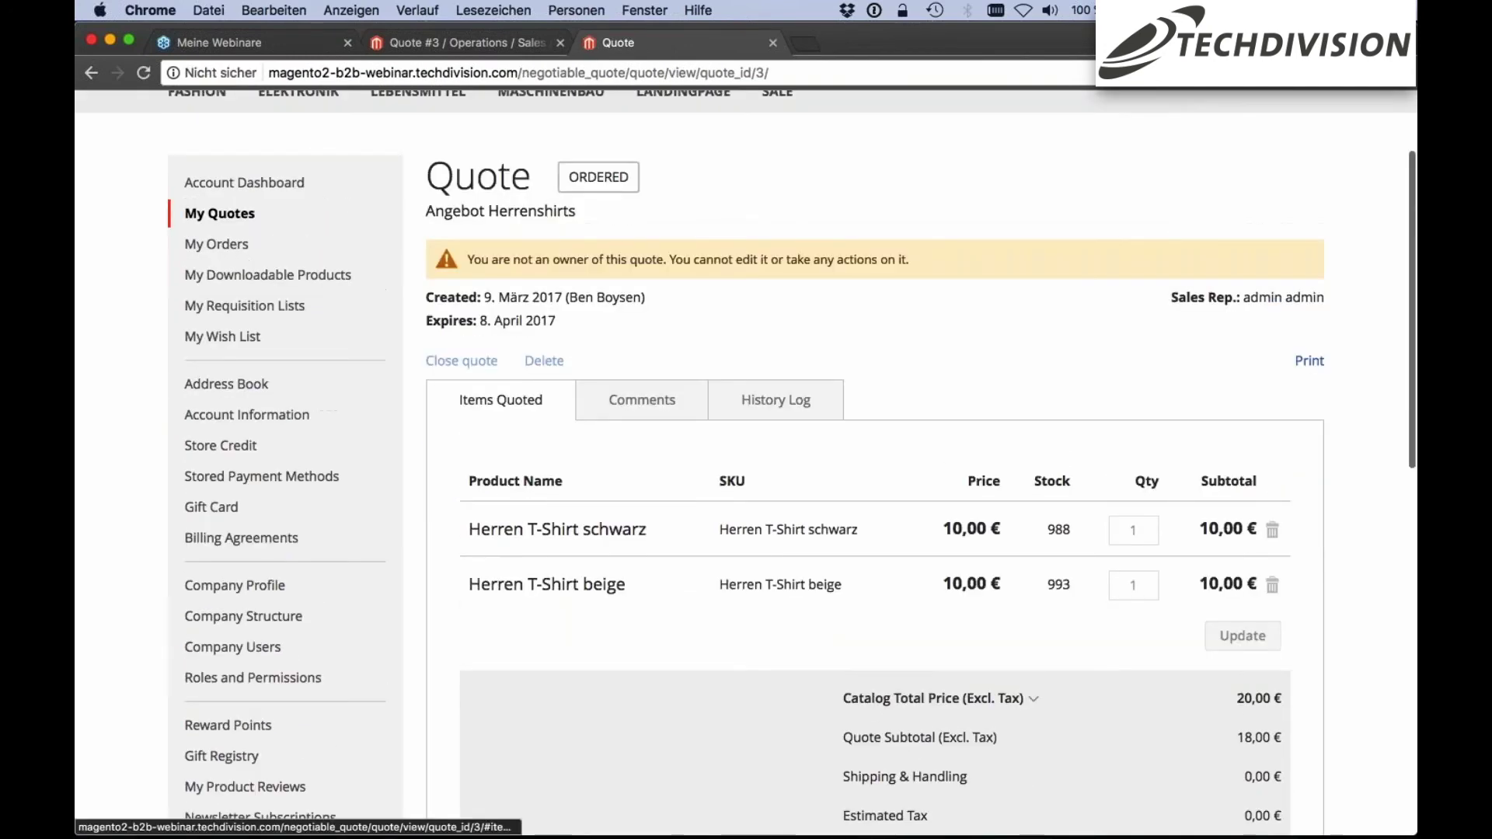
scroll(746, 467, down, 8)
scroll(746, 466, up, 9)
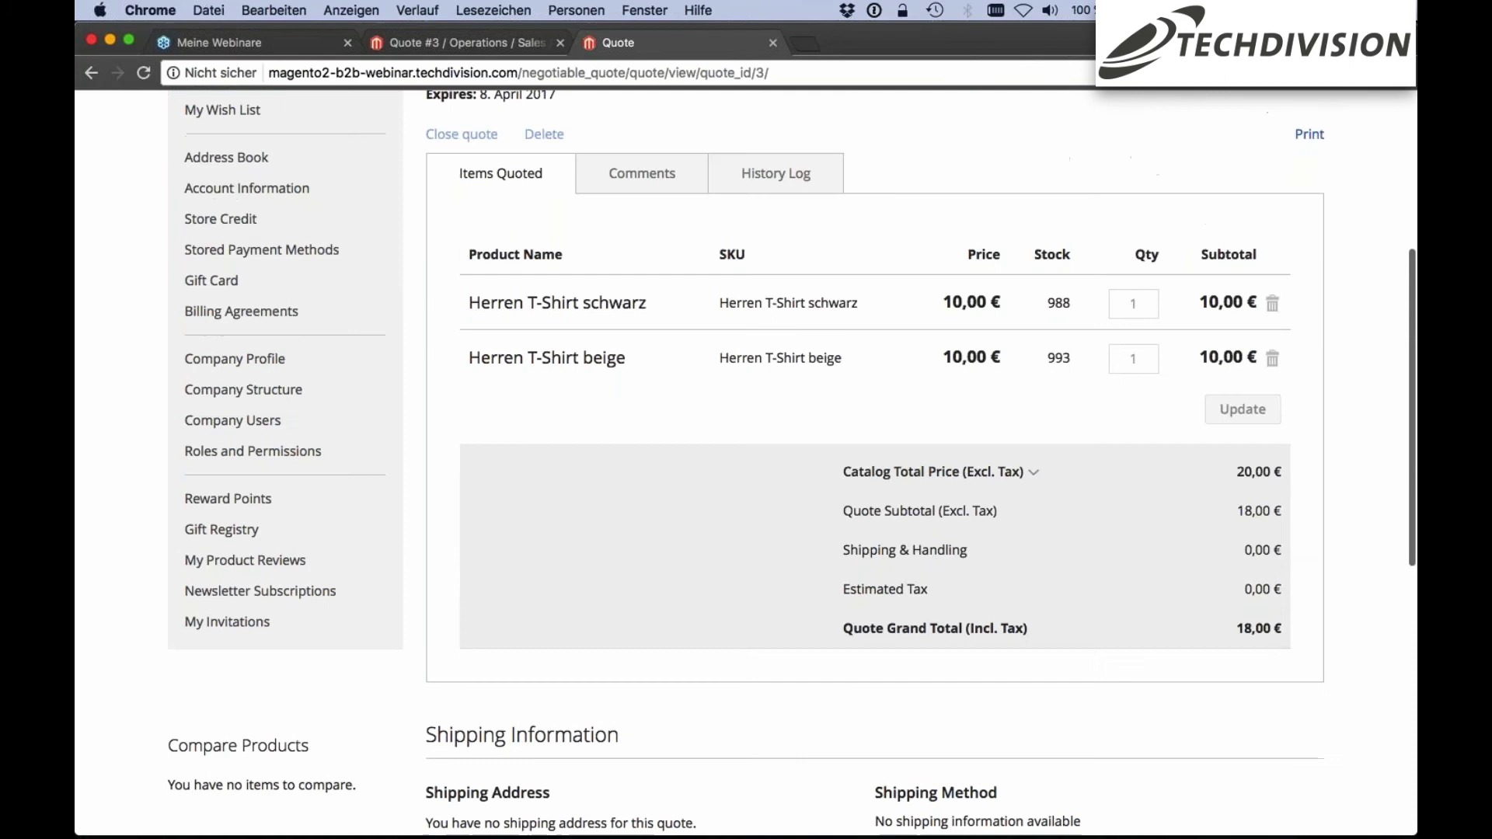
scroll(256, 357, up, 1)
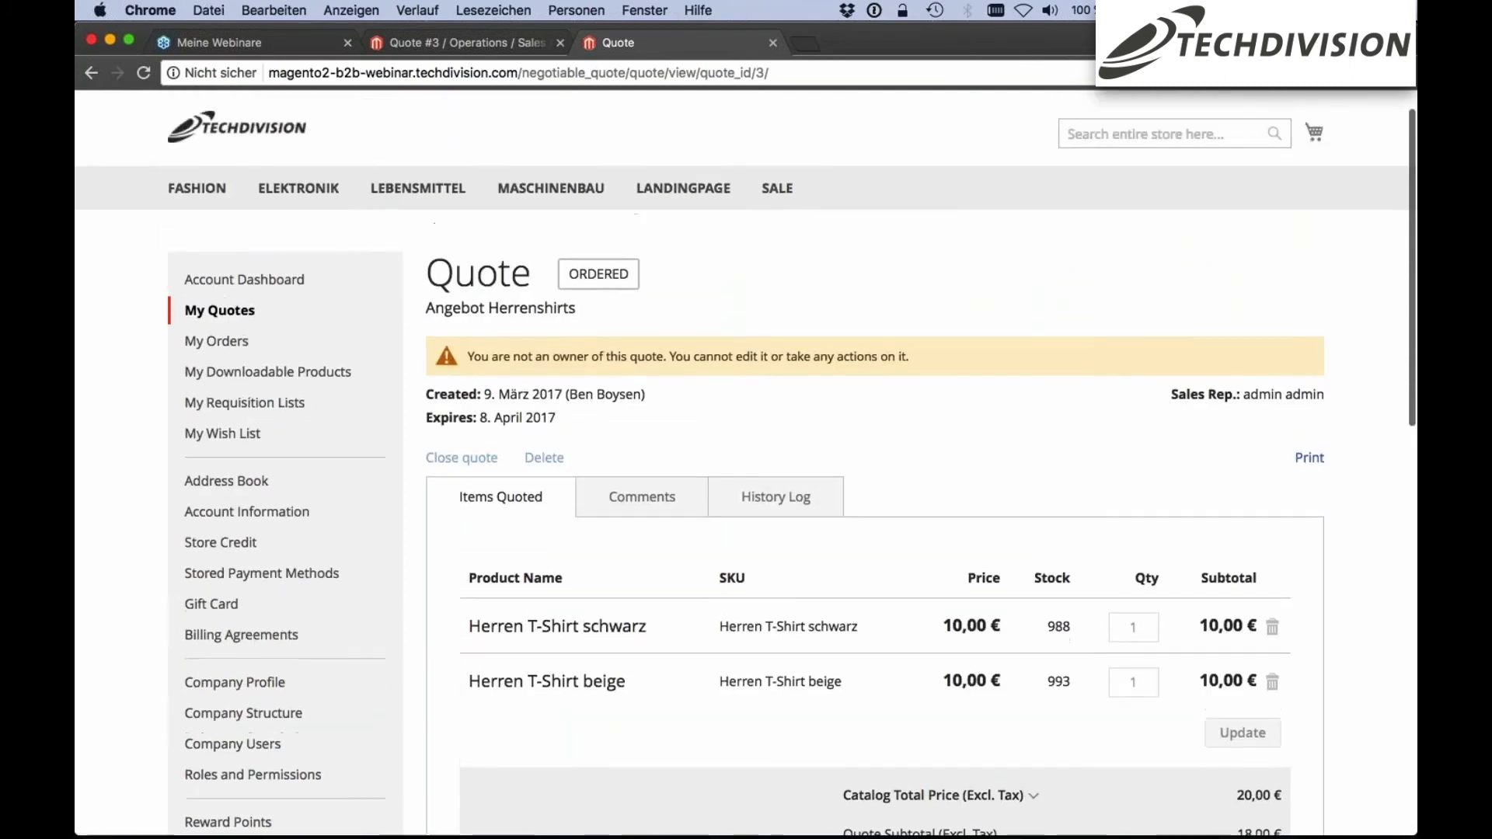
click(255, 352)
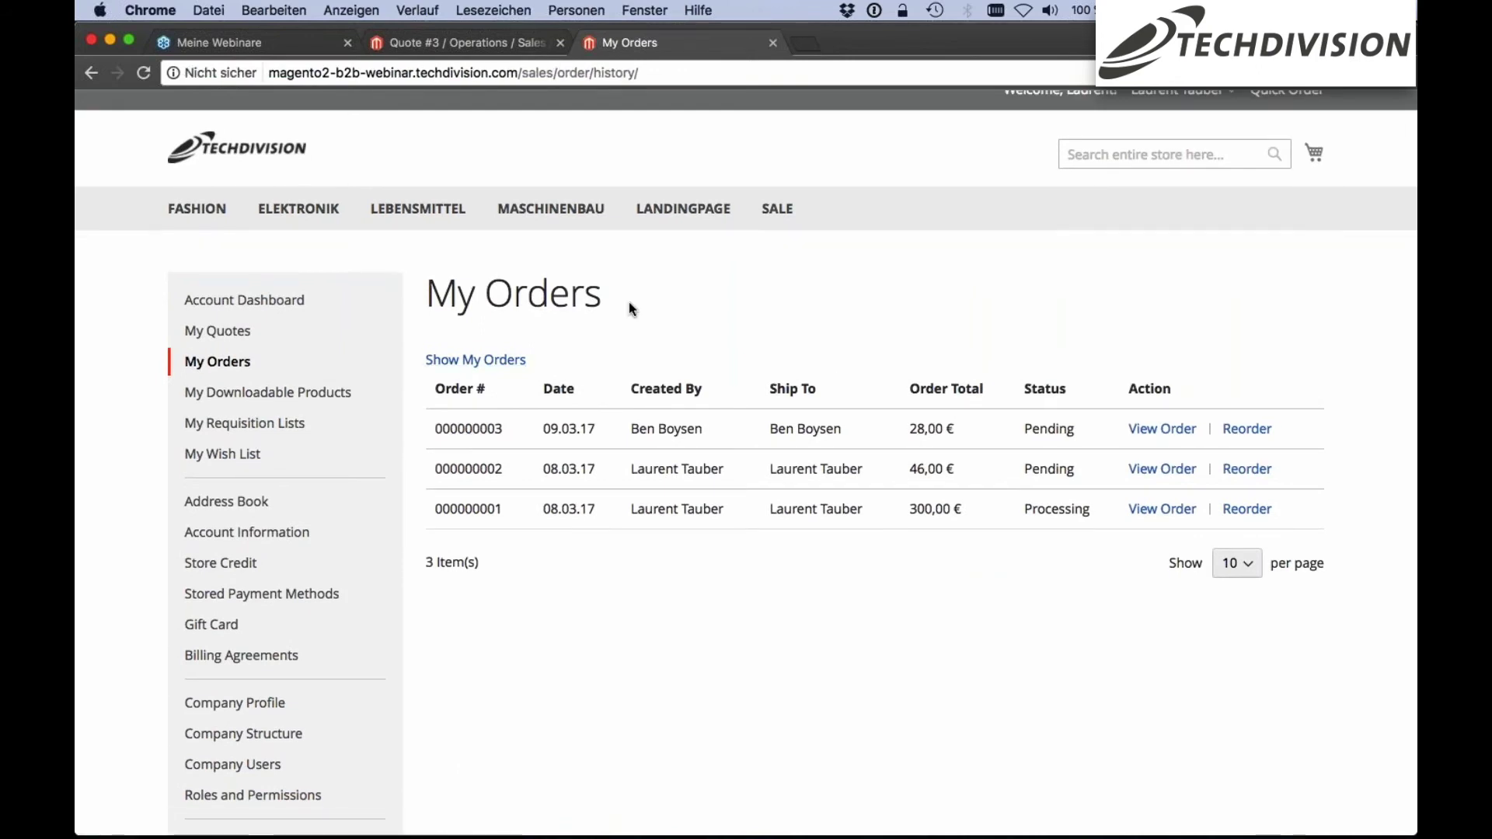
Scroll through My Orders, then return to the Techdivision store home page
scroll(1097, 299, up, 1)
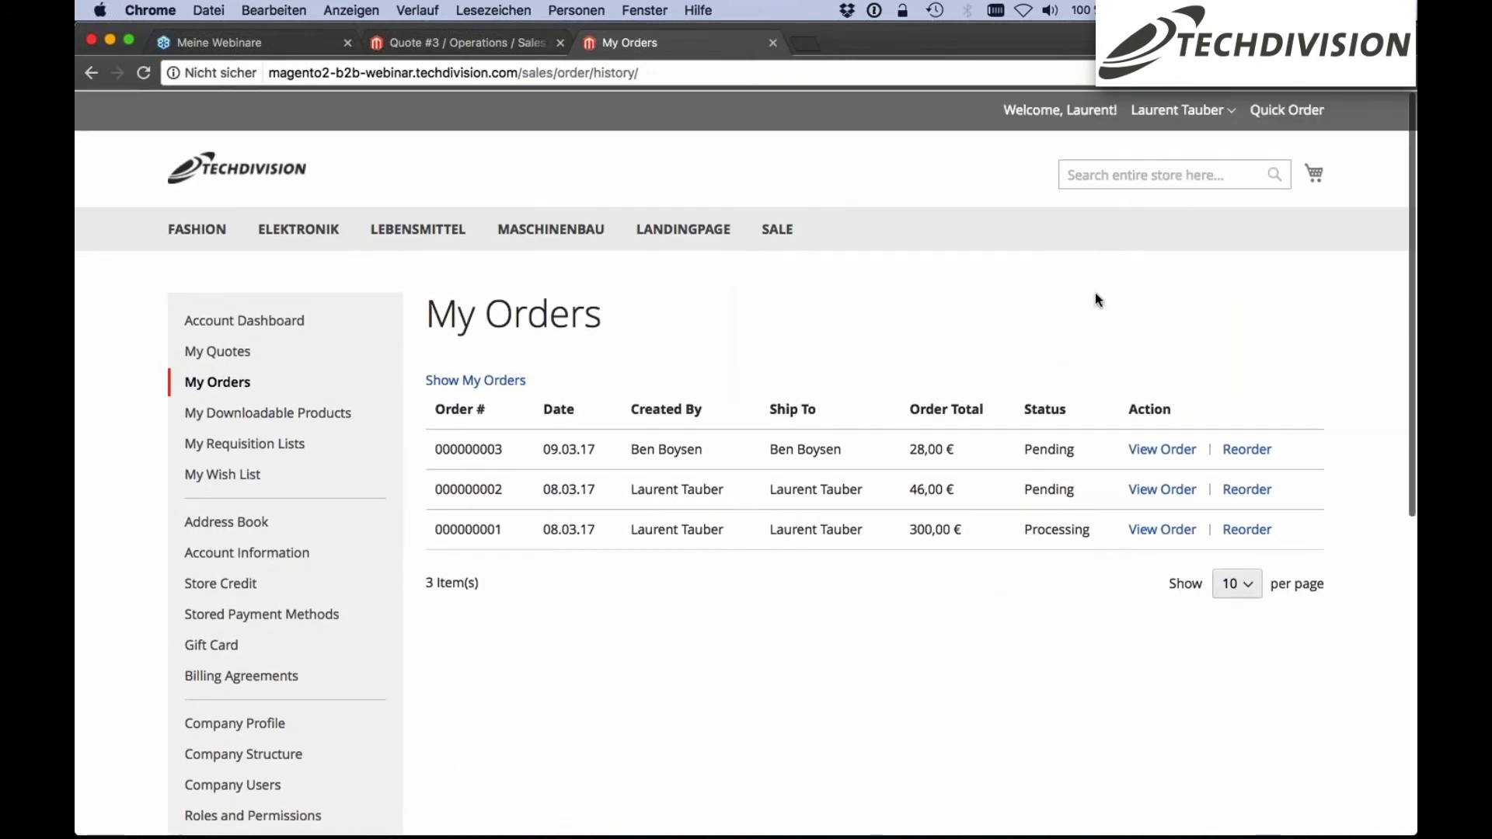
right_click(607, 316)
key(Escape)
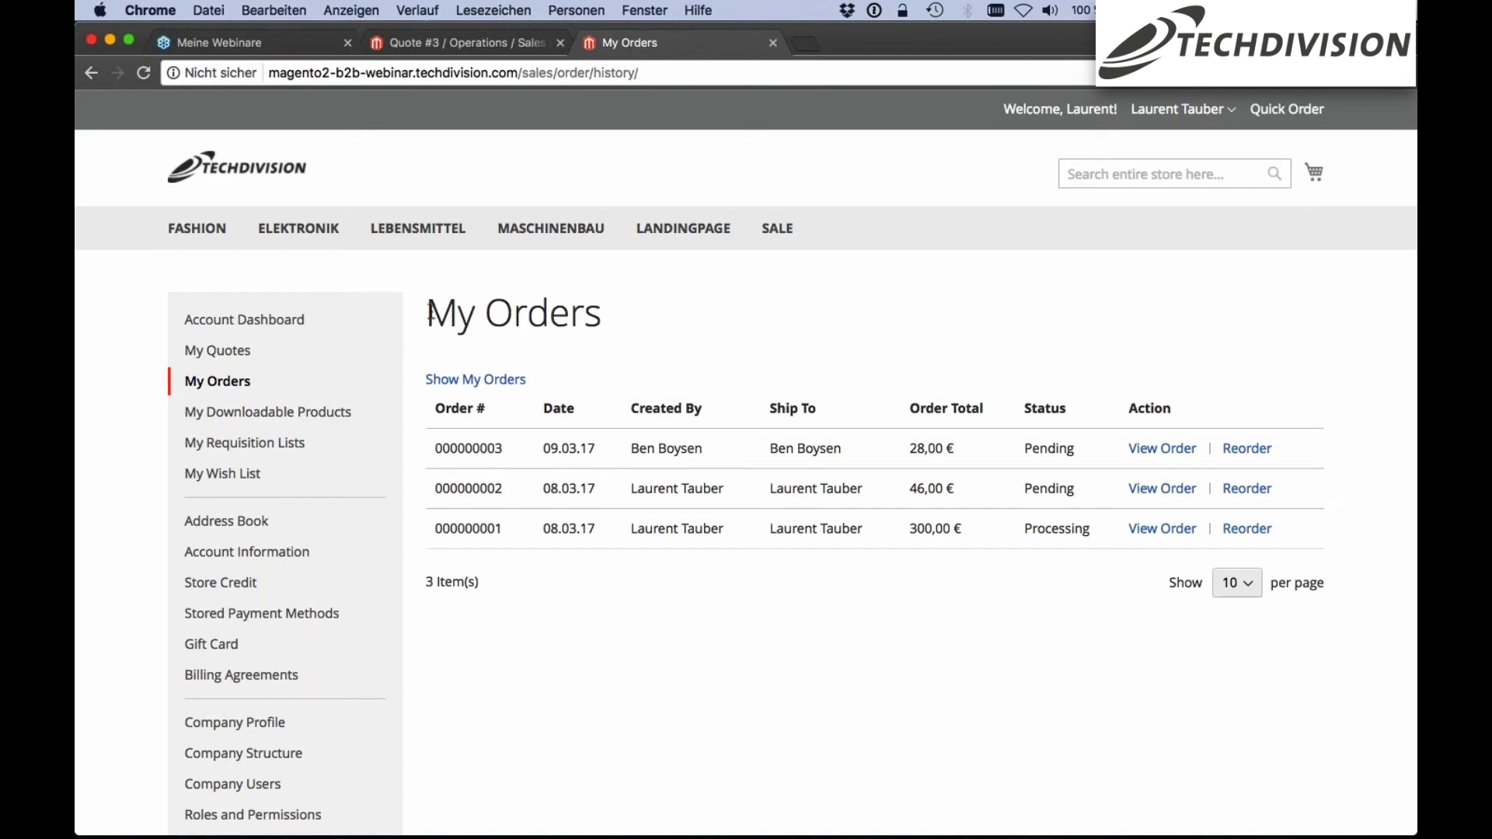
scroll(792, 363, down, 1)
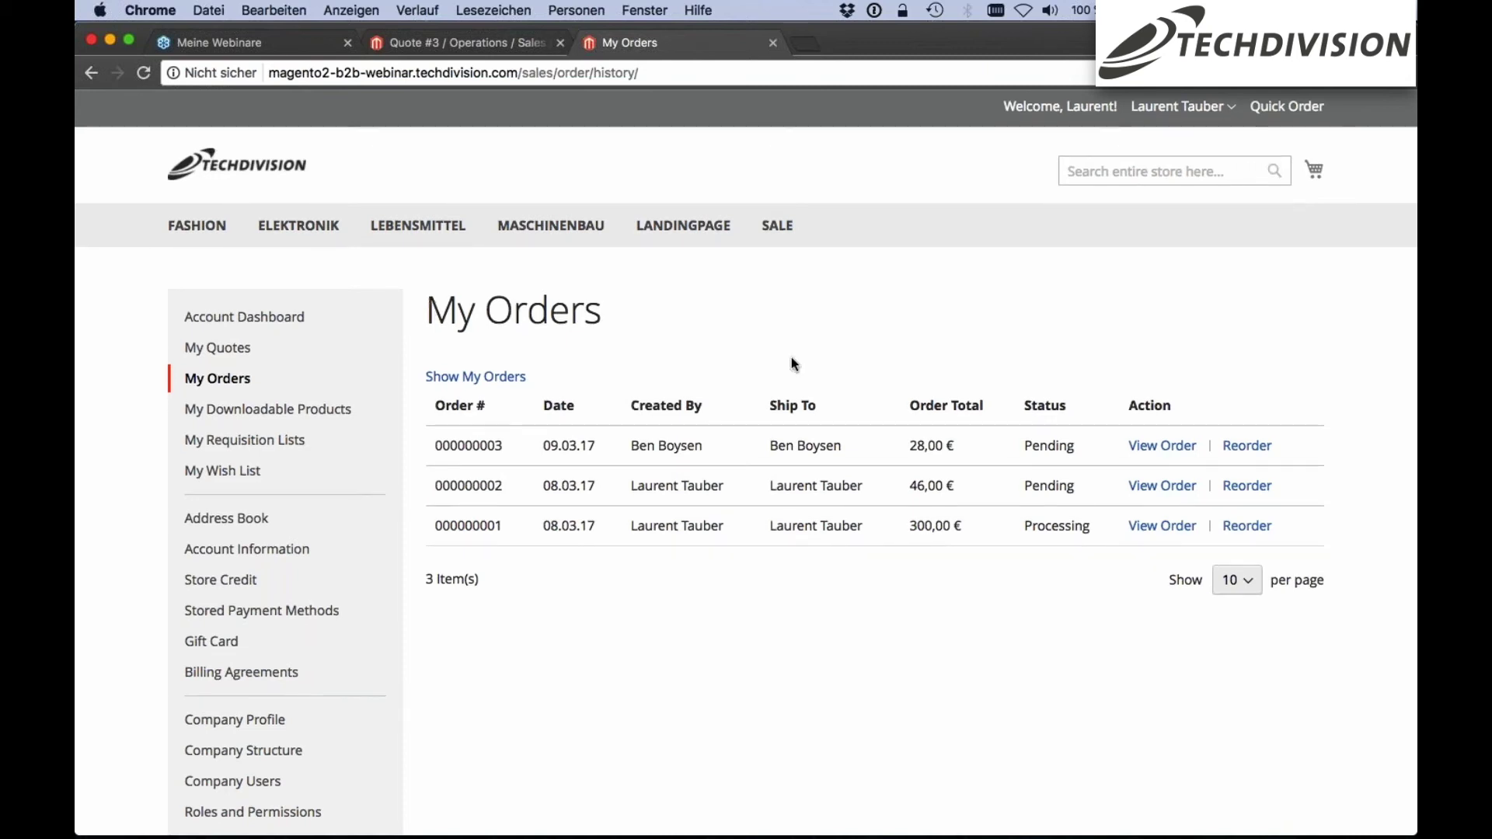
scroll(794, 363, down, 1)
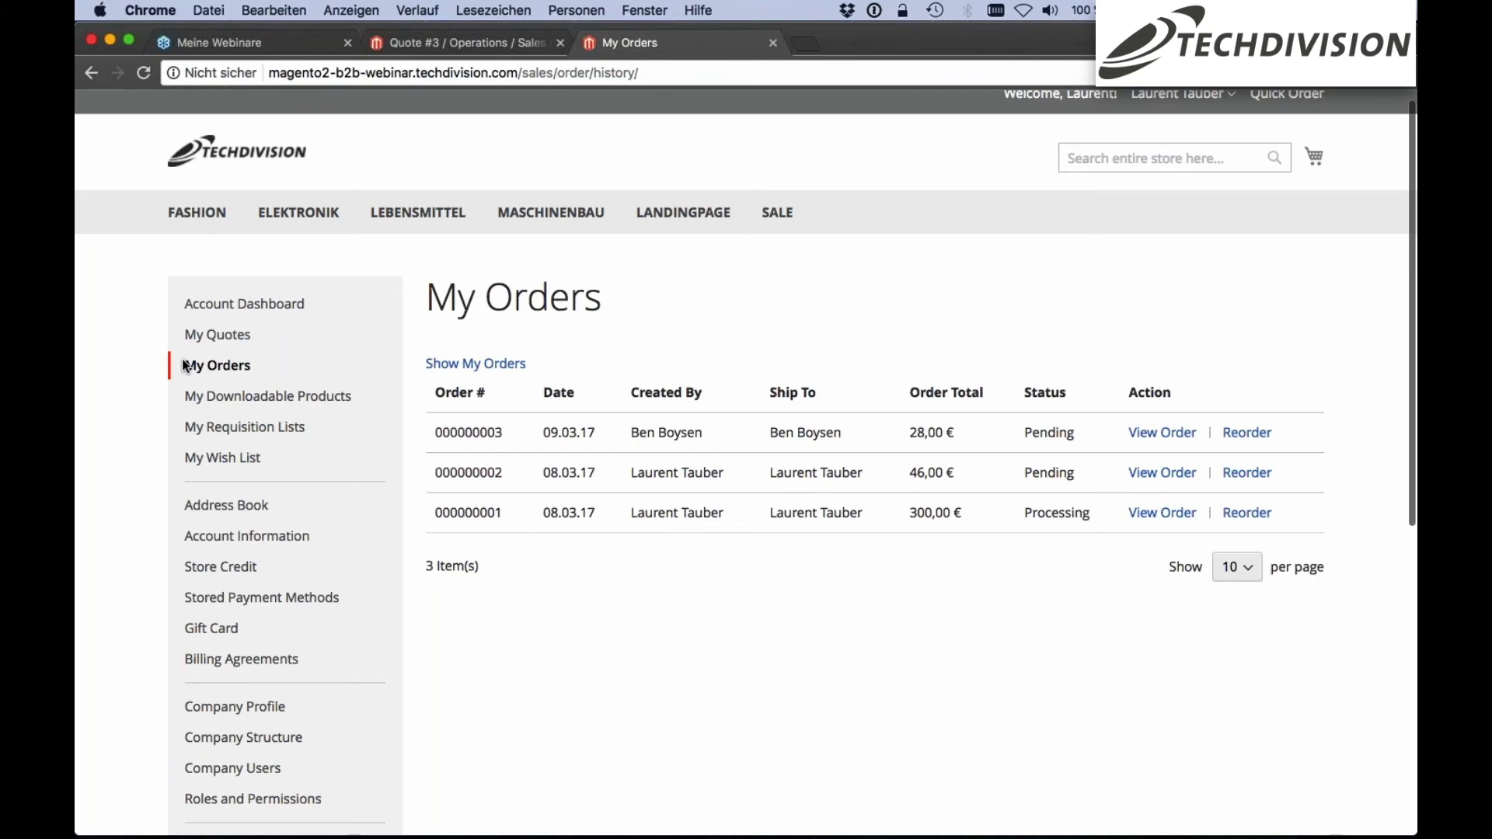
scroll(185, 365, down, 1)
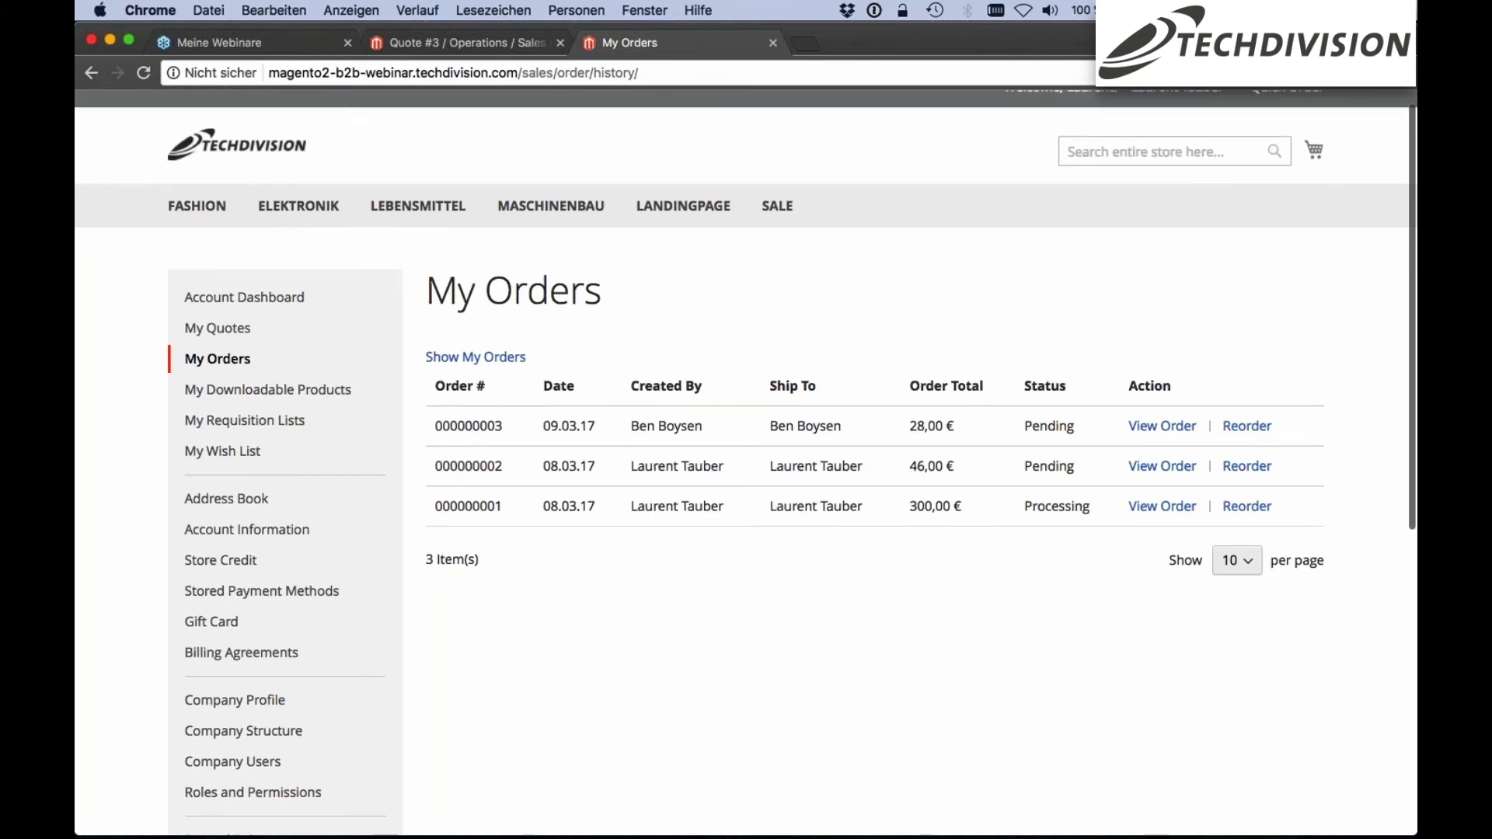
scroll(745, 462, down, 2)
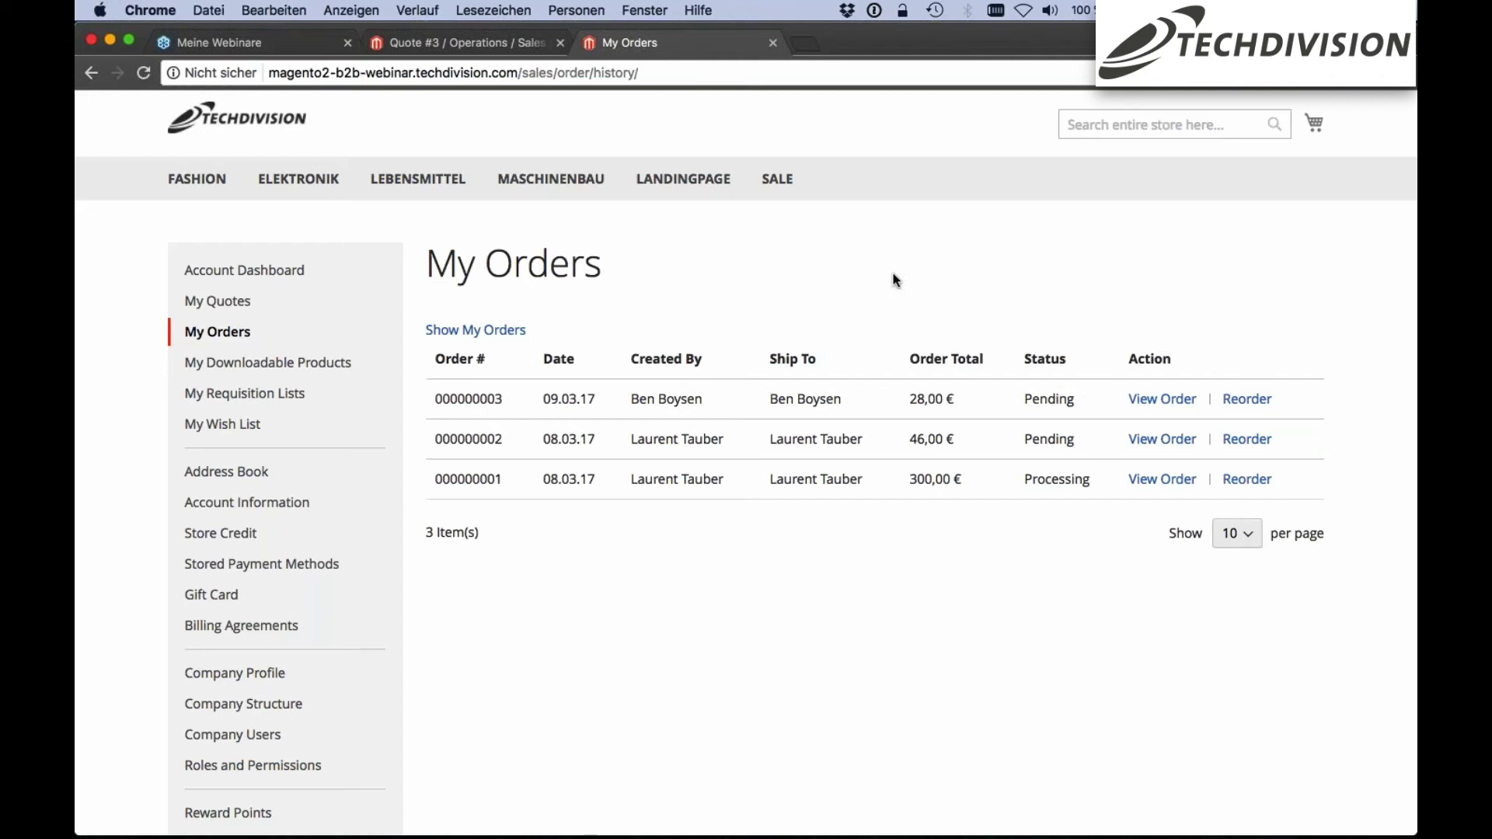
click(233, 115)
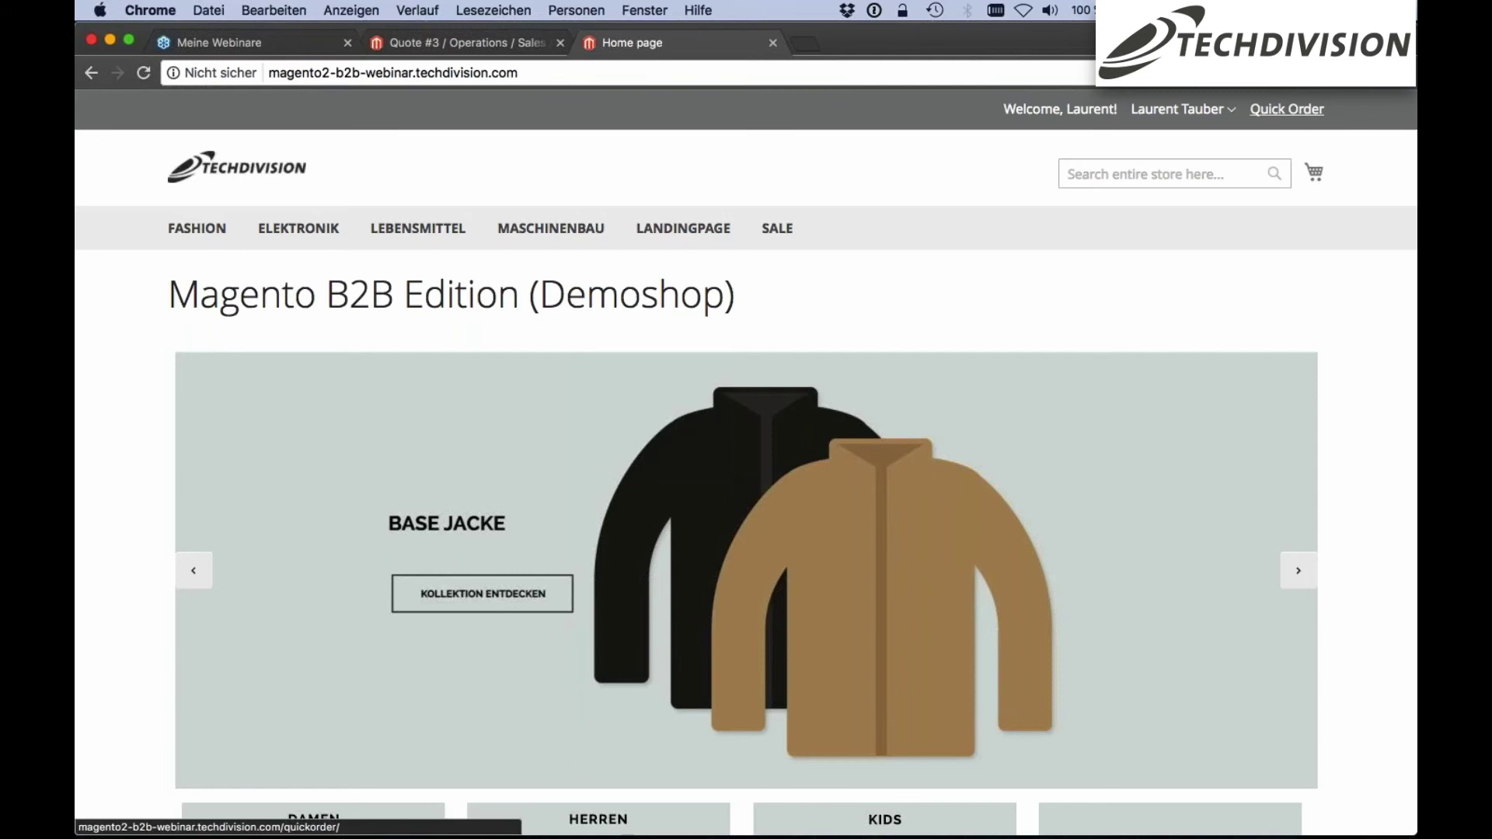
In Quick Order, search 'herren' and add Herren Jacke schwarz as an order item
click(1292, 114)
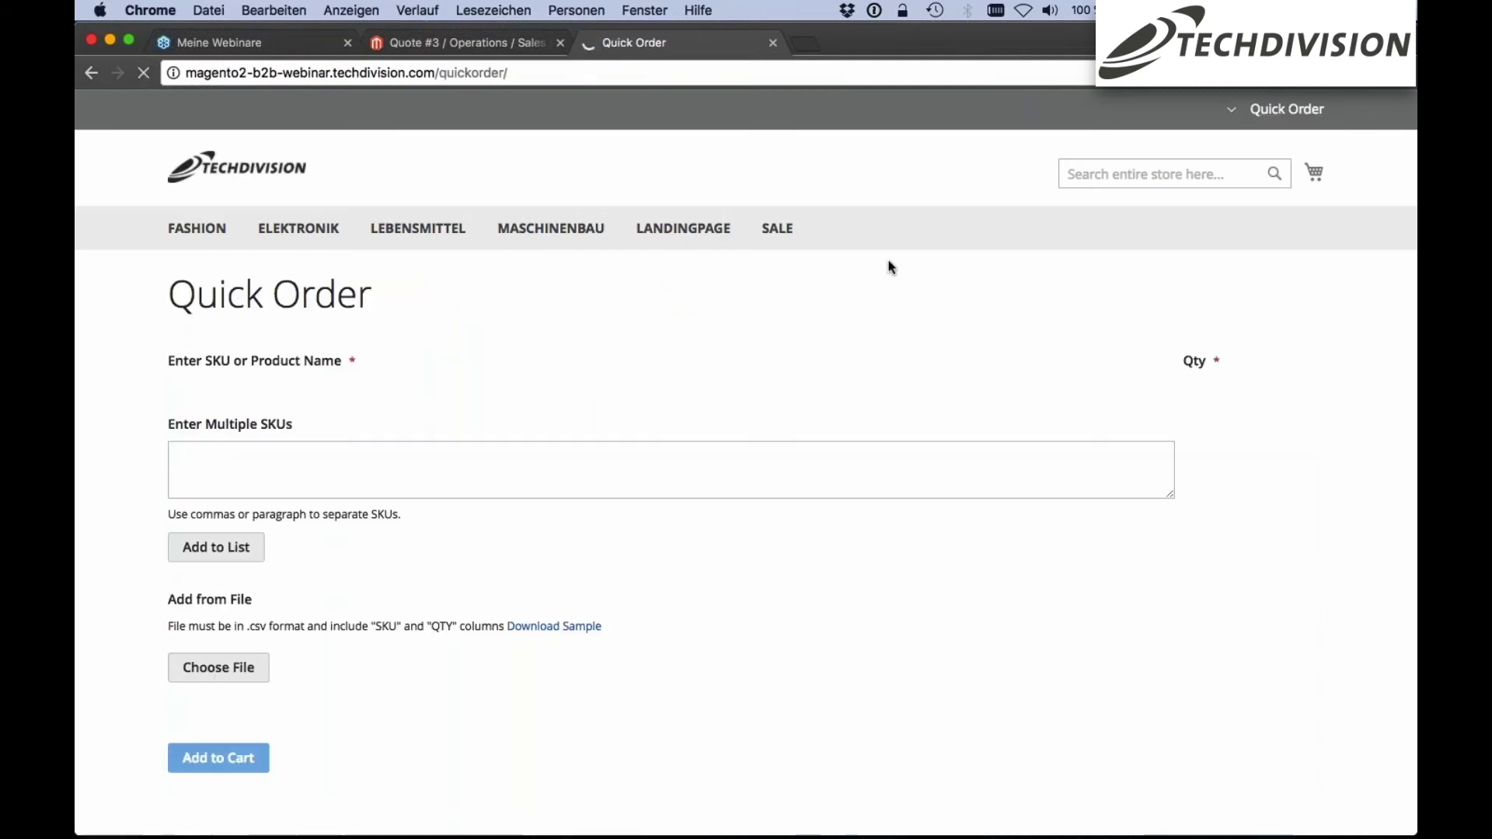
scroll(386, 370, down, 2)
scroll(408, 371, down, 1)
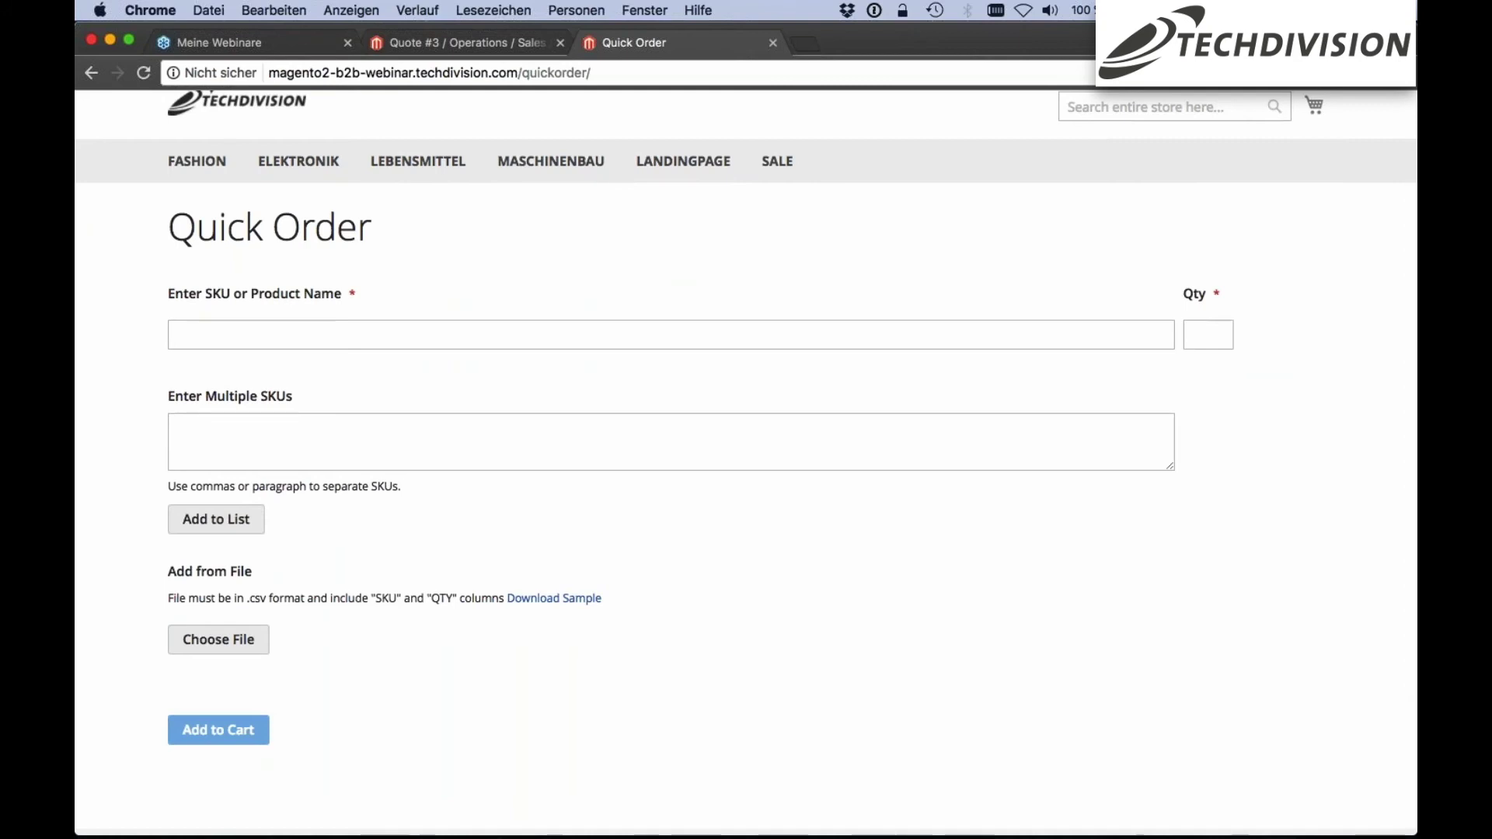
click(407, 335)
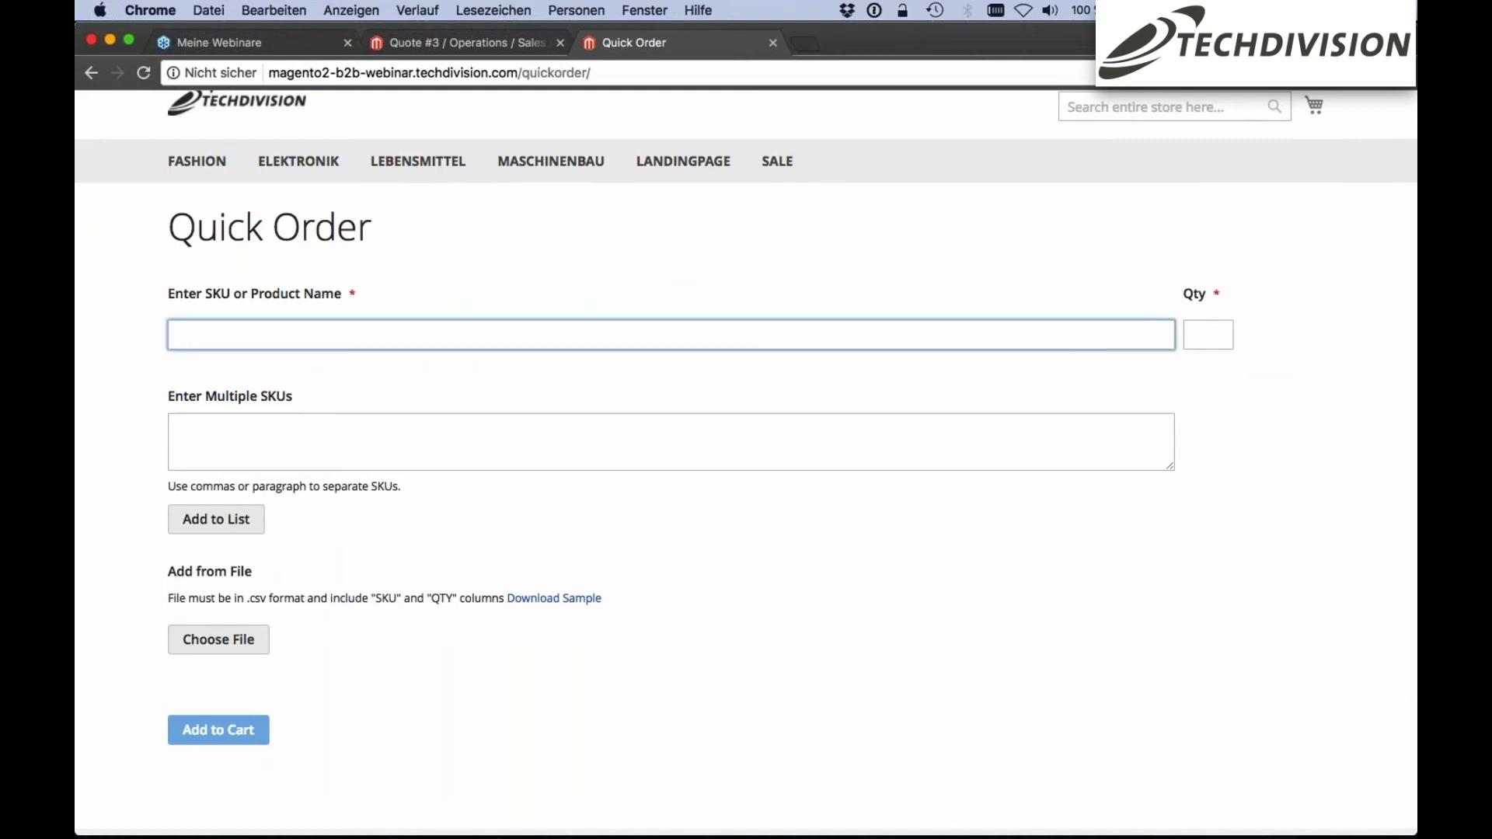
click(200, 296)
drag(217, 293, 231, 295)
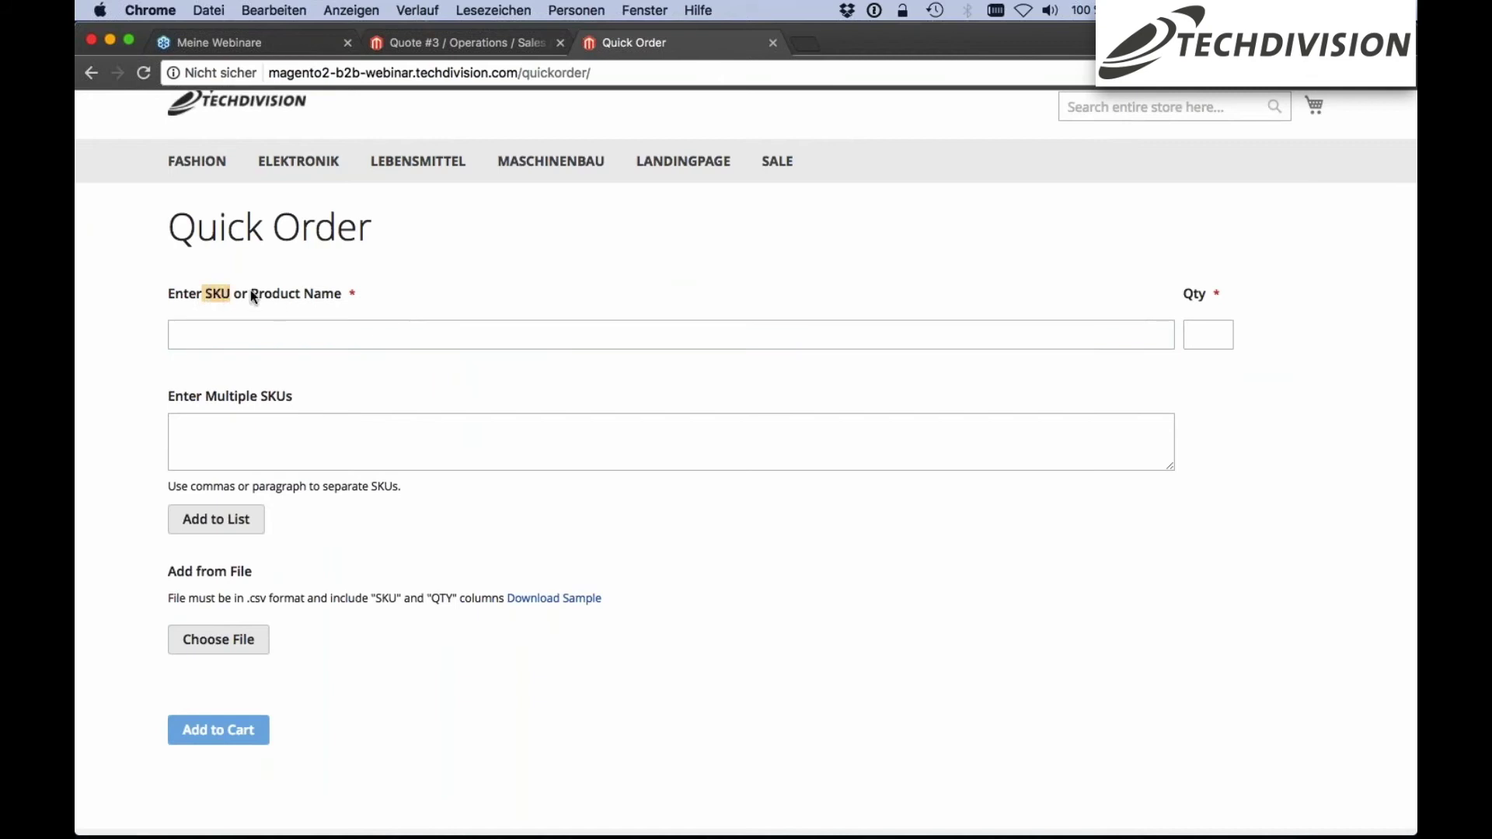
click(296, 323)
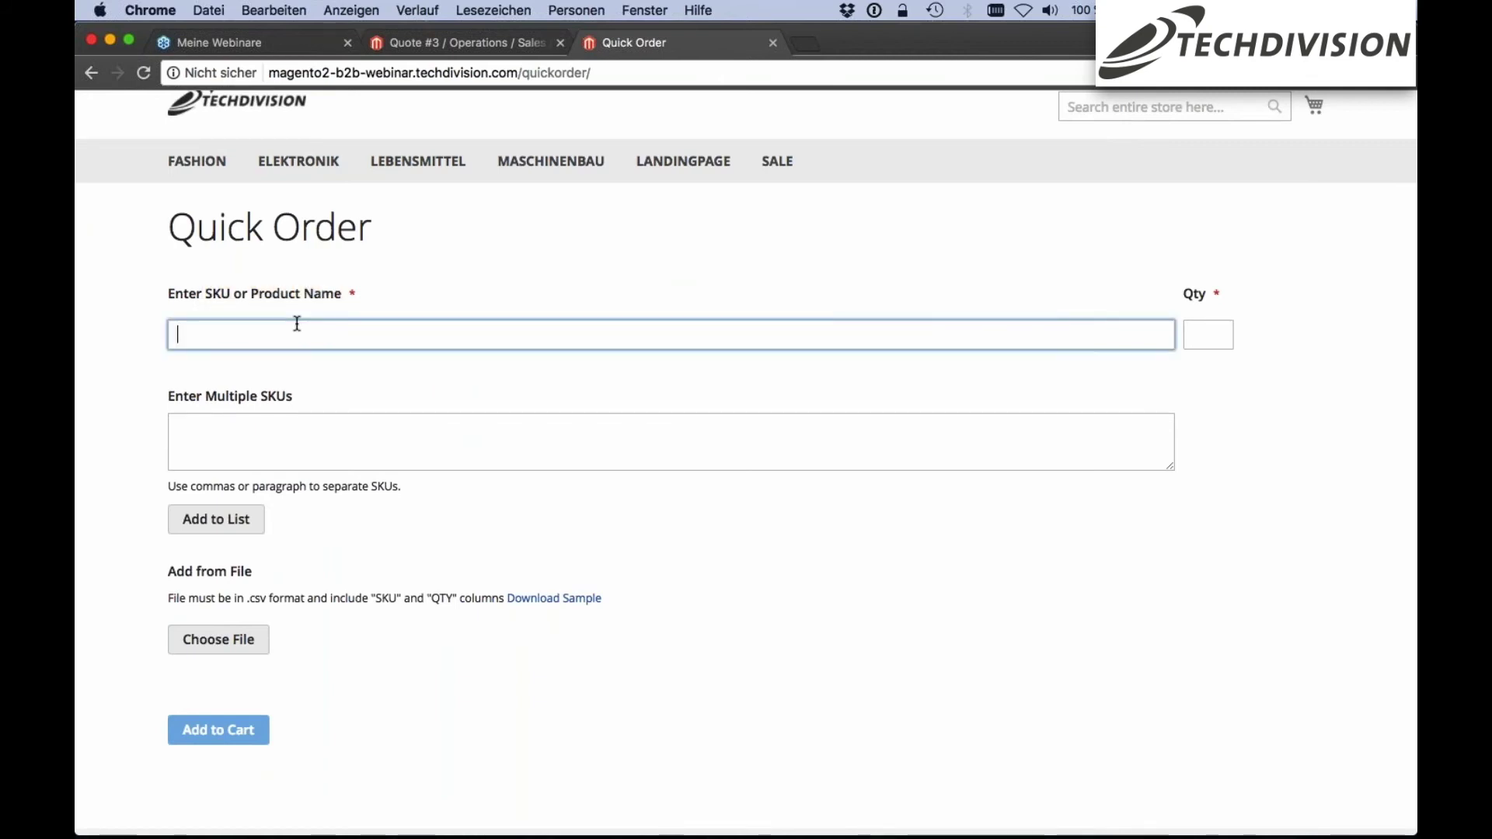
text(herren)
key(Down)
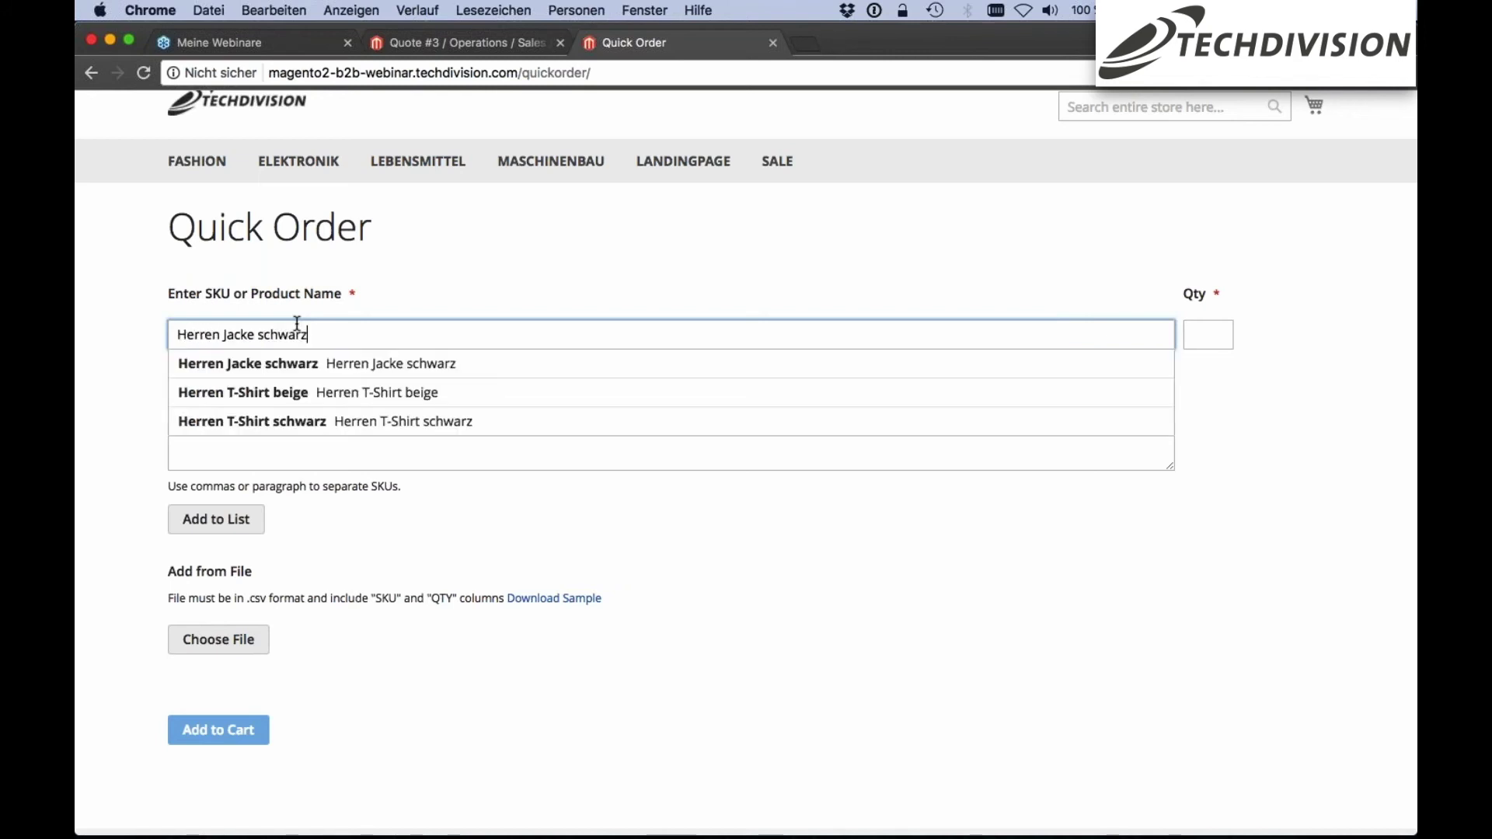
key(Return)
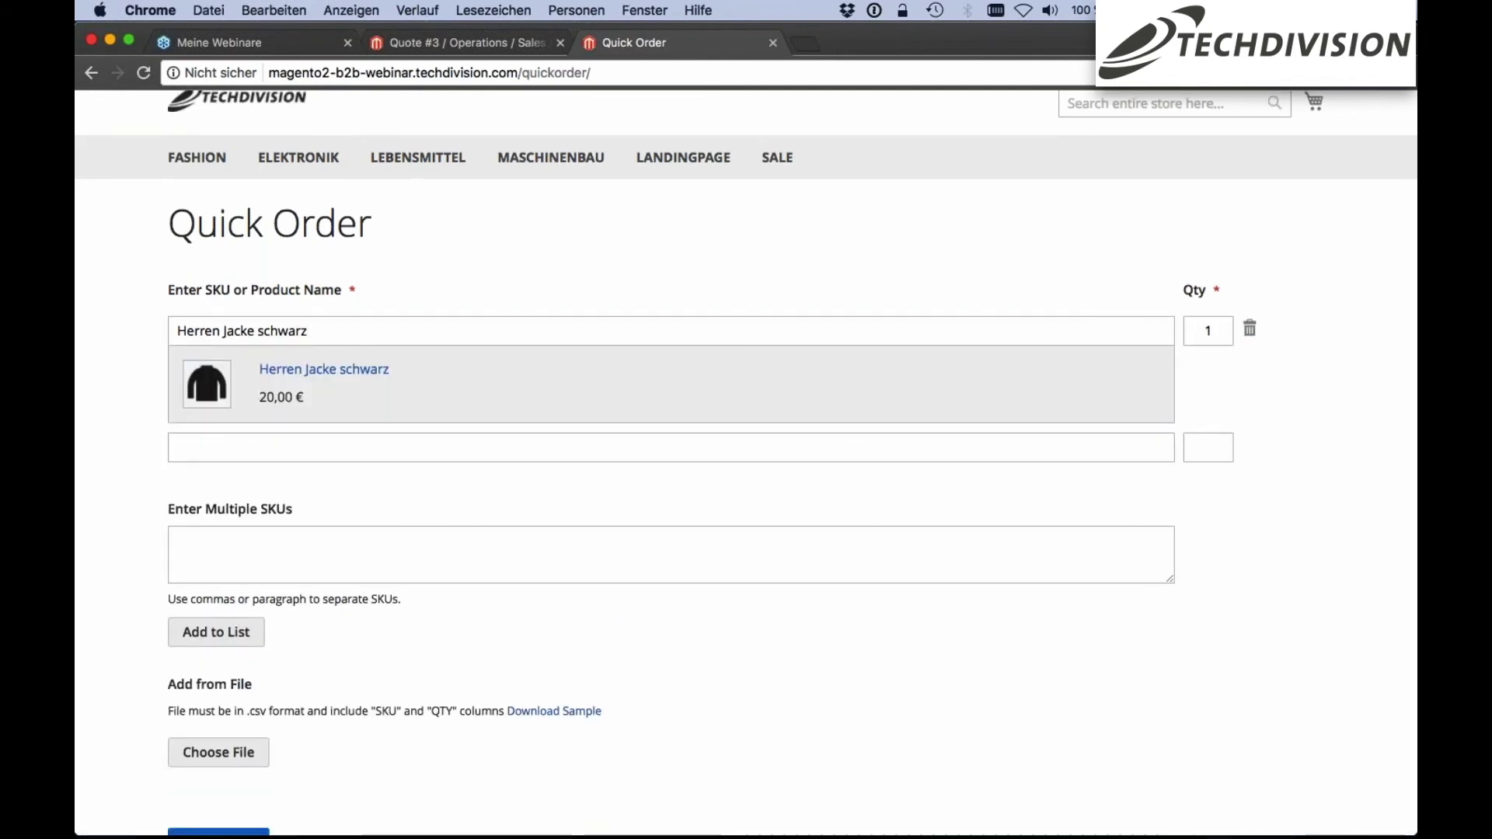
Look at the Enter Multiple SKUs option, then go back to the store home page
scroll(745, 402, down, 1)
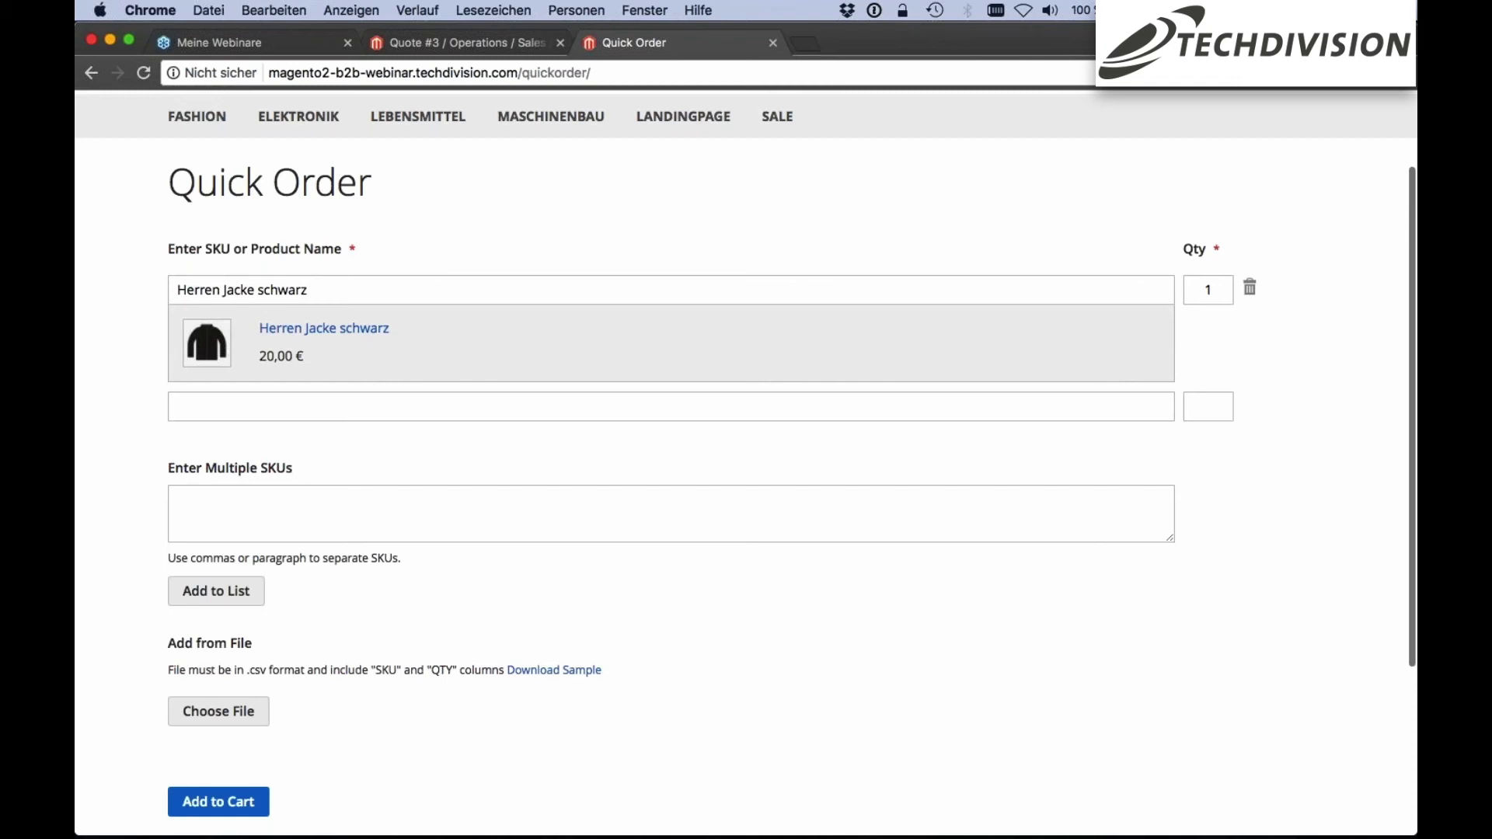
click(203, 521)
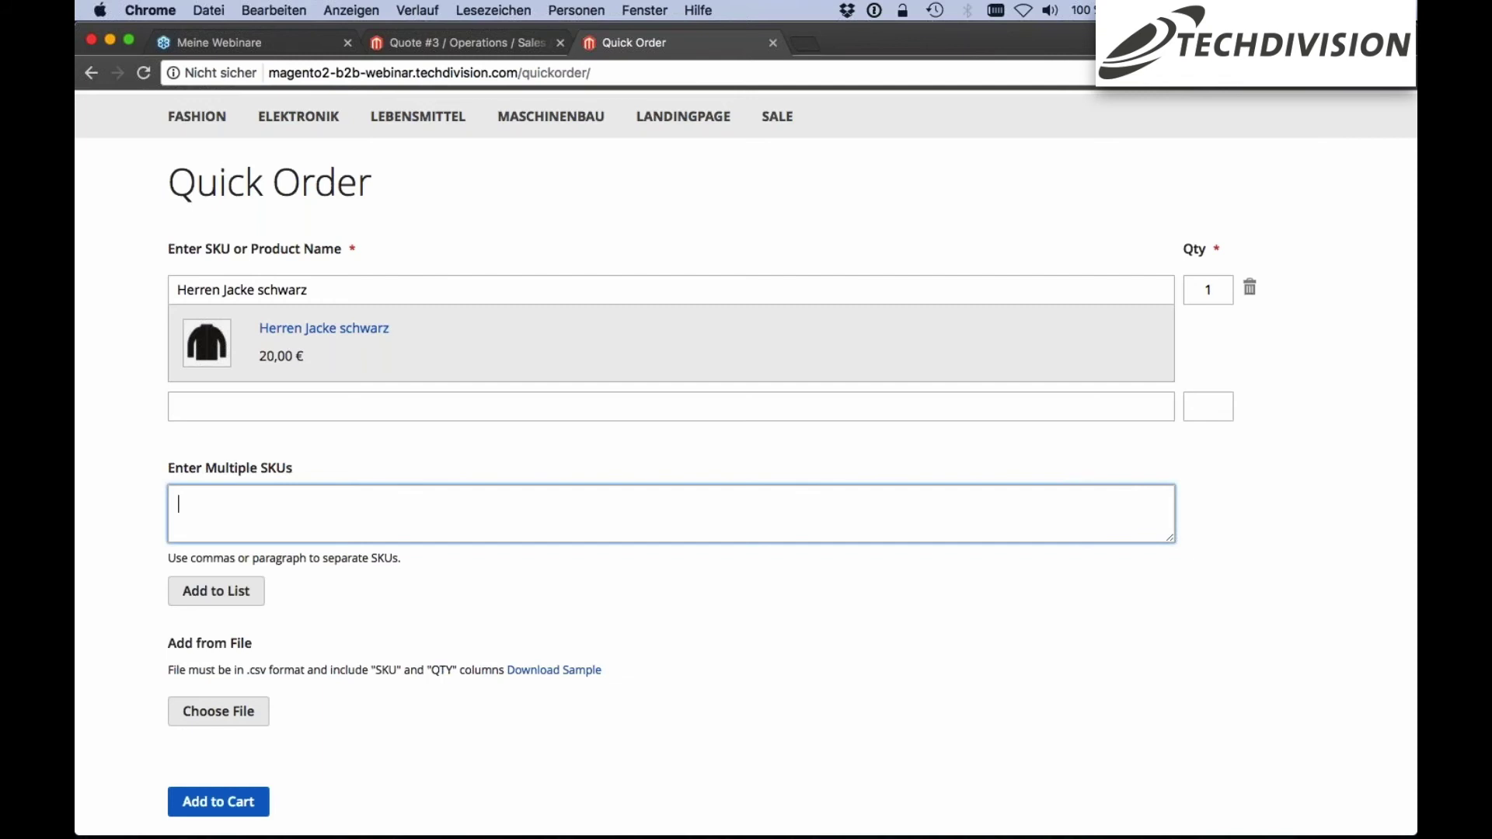
scroll(235, 508, down, 1)
scroll(235, 509, up, 1)
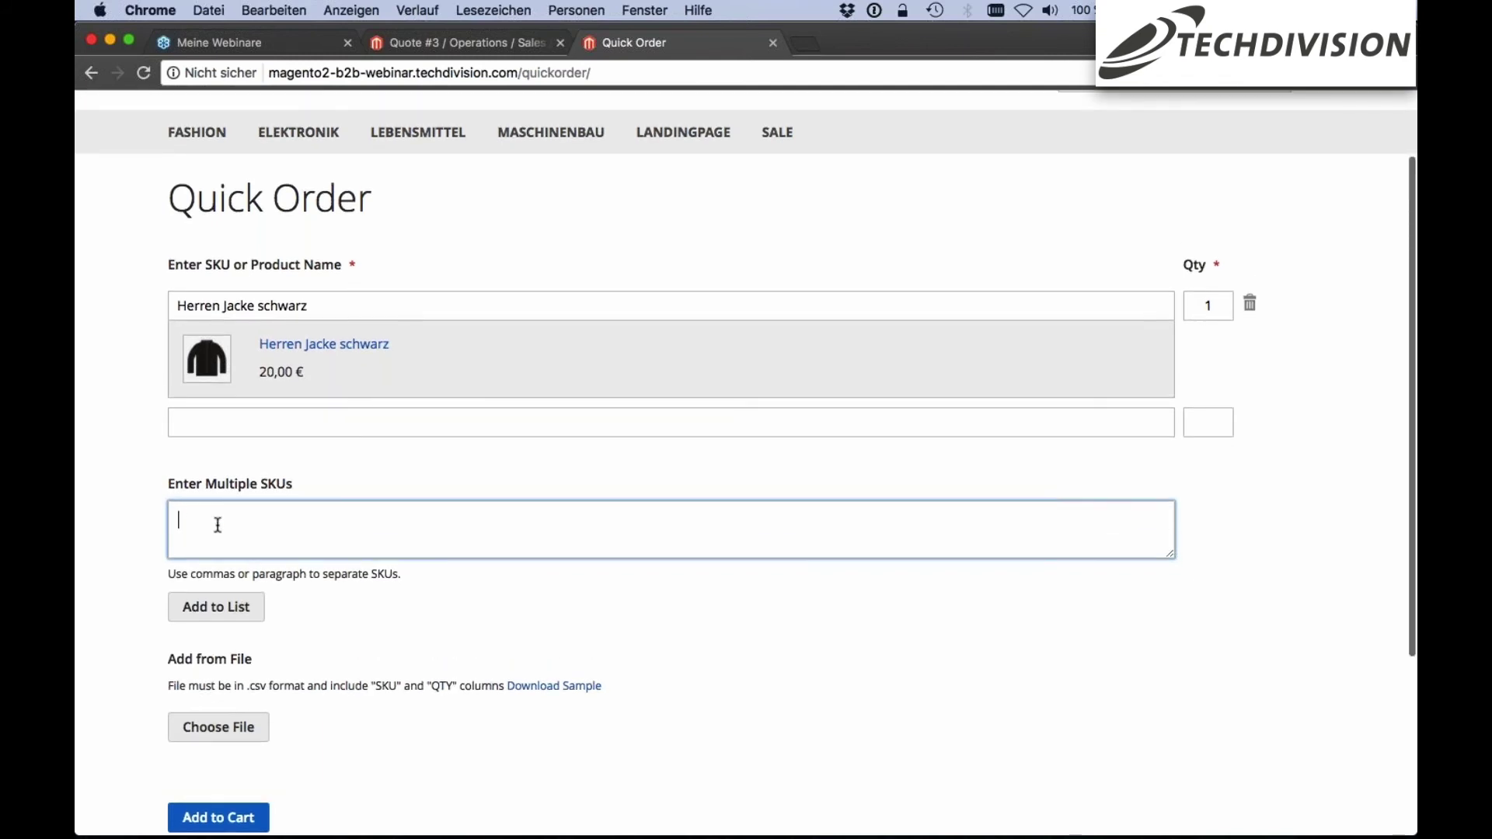
scroll(212, 500, down, 2)
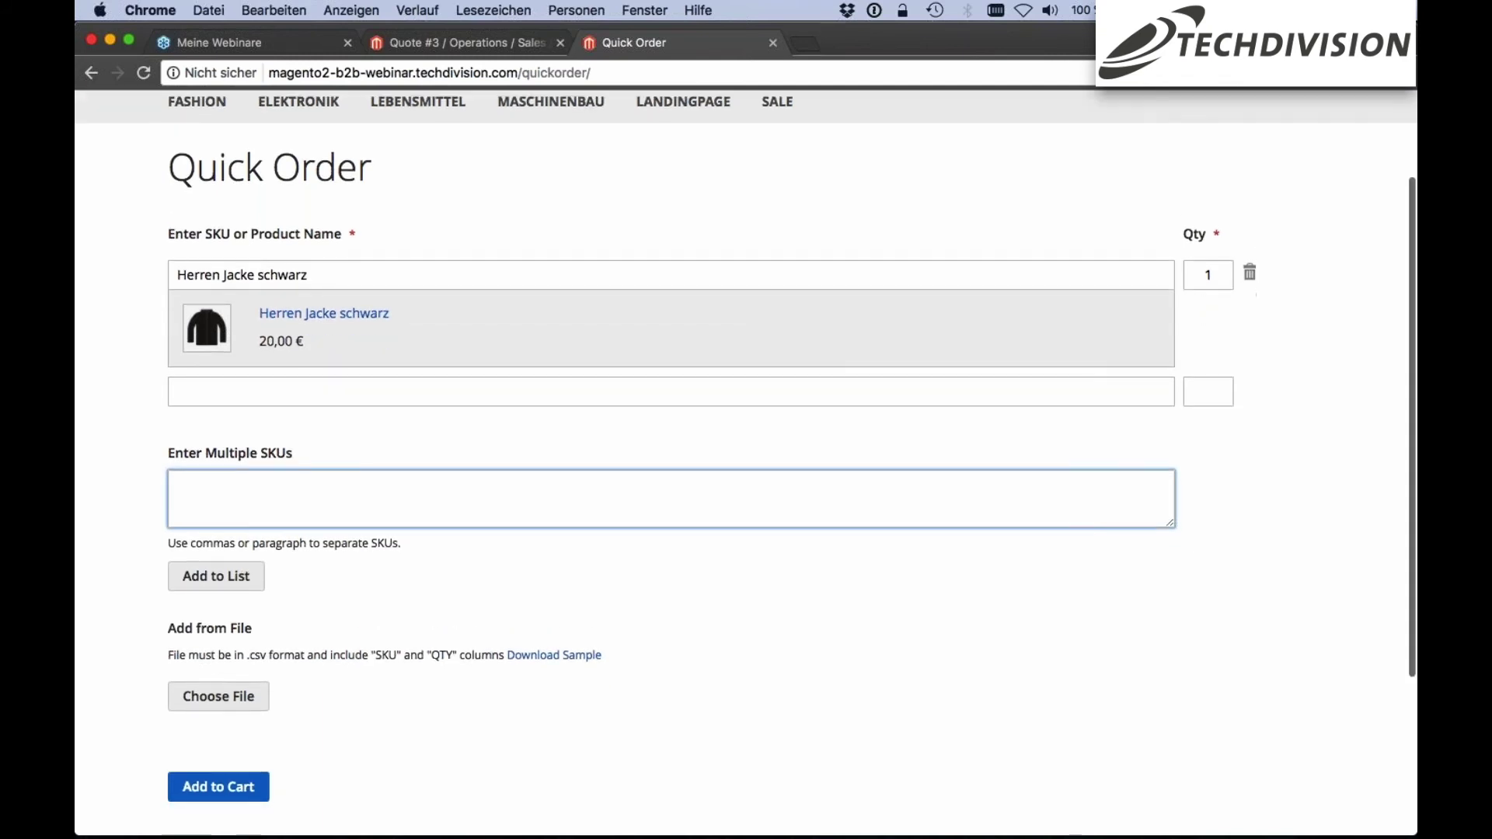
scroll(426, 585, down, 3)
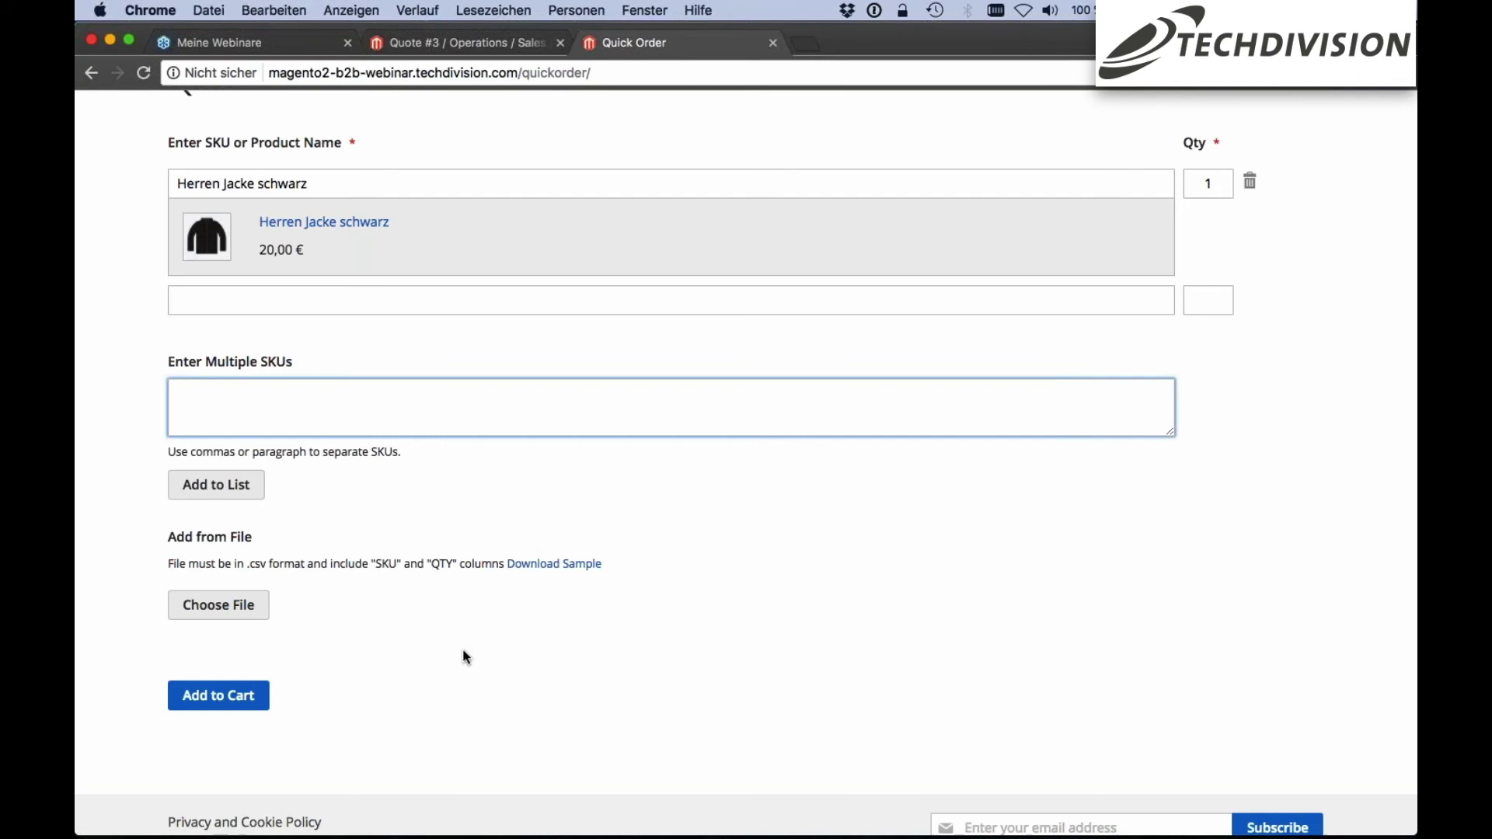
scroll(949, 366, up, 5)
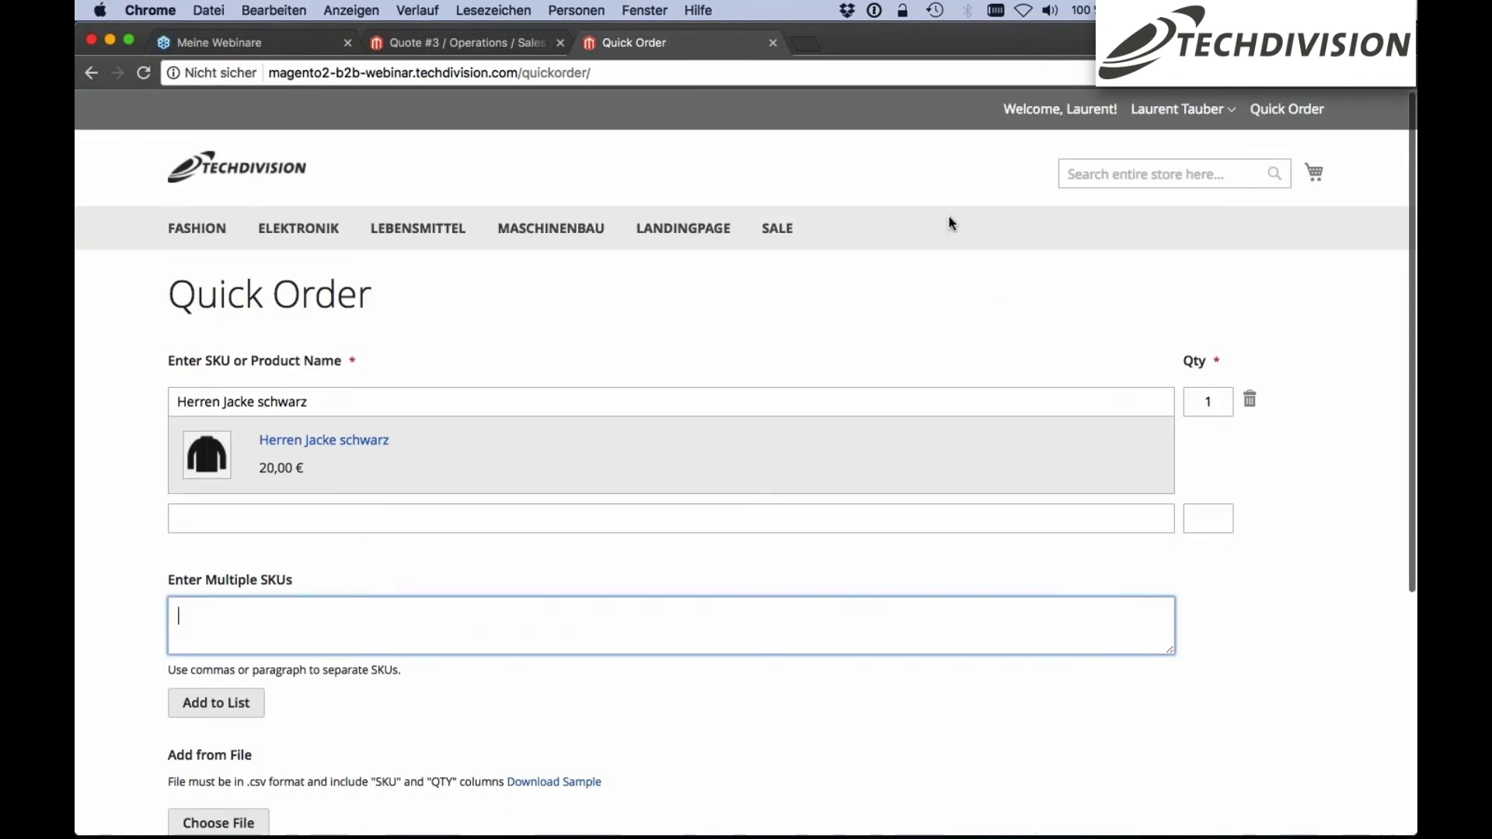
scroll(935, 278, down, 1)
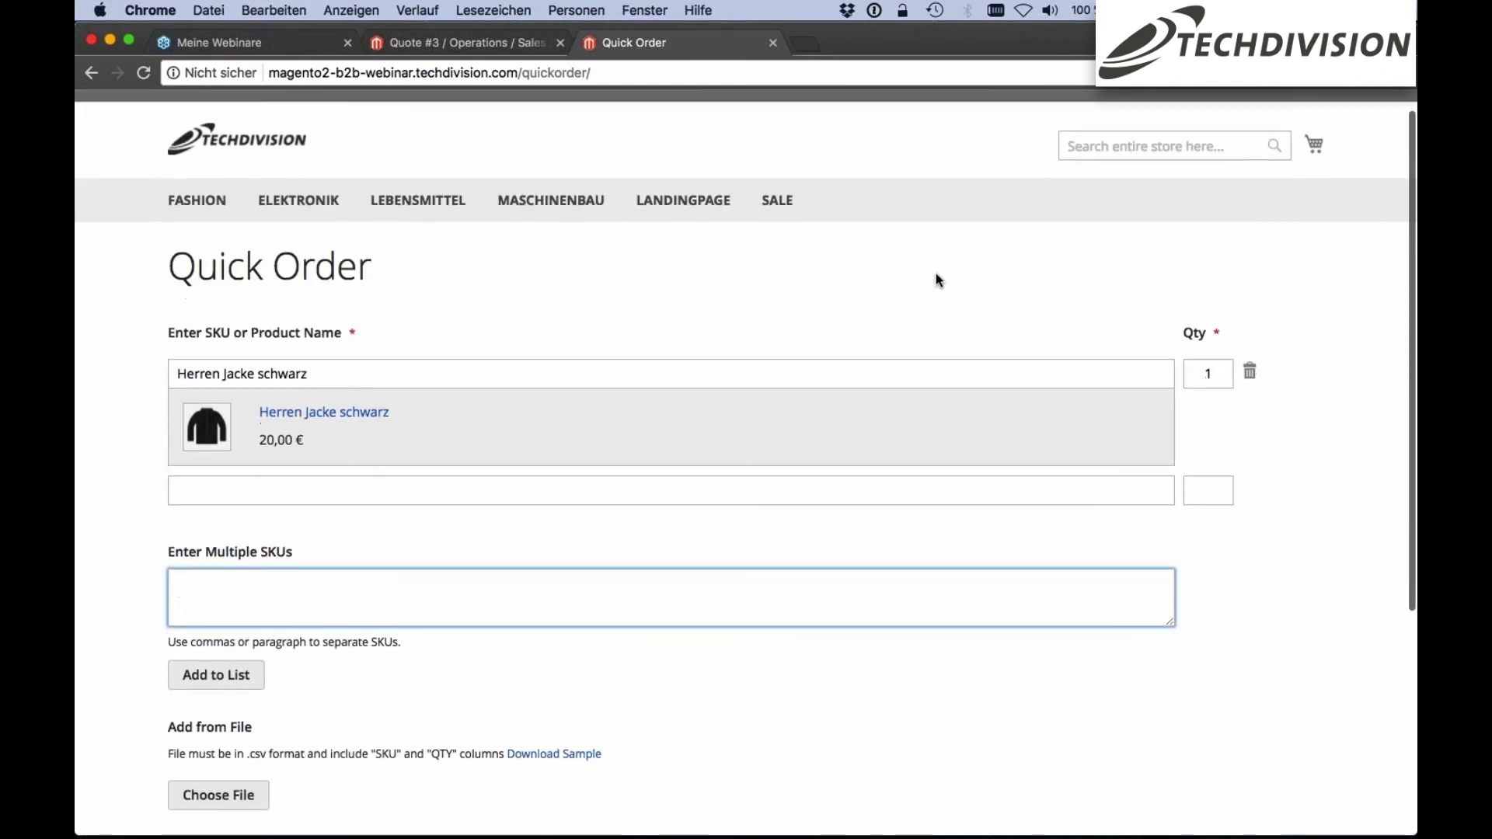
click(269, 153)
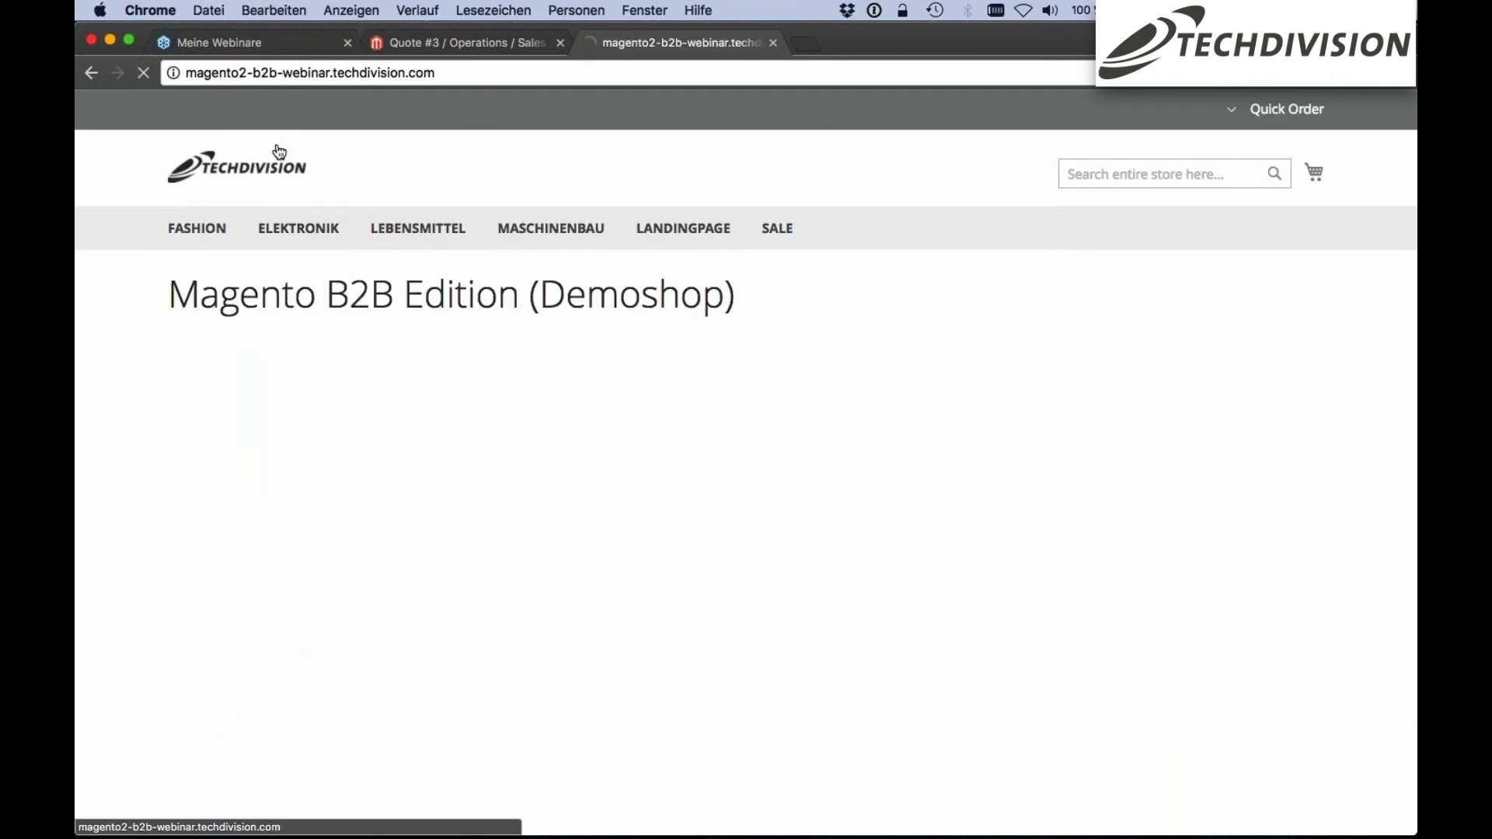
scroll(406, 165, down, 2)
scroll(412, 171, up, 2)
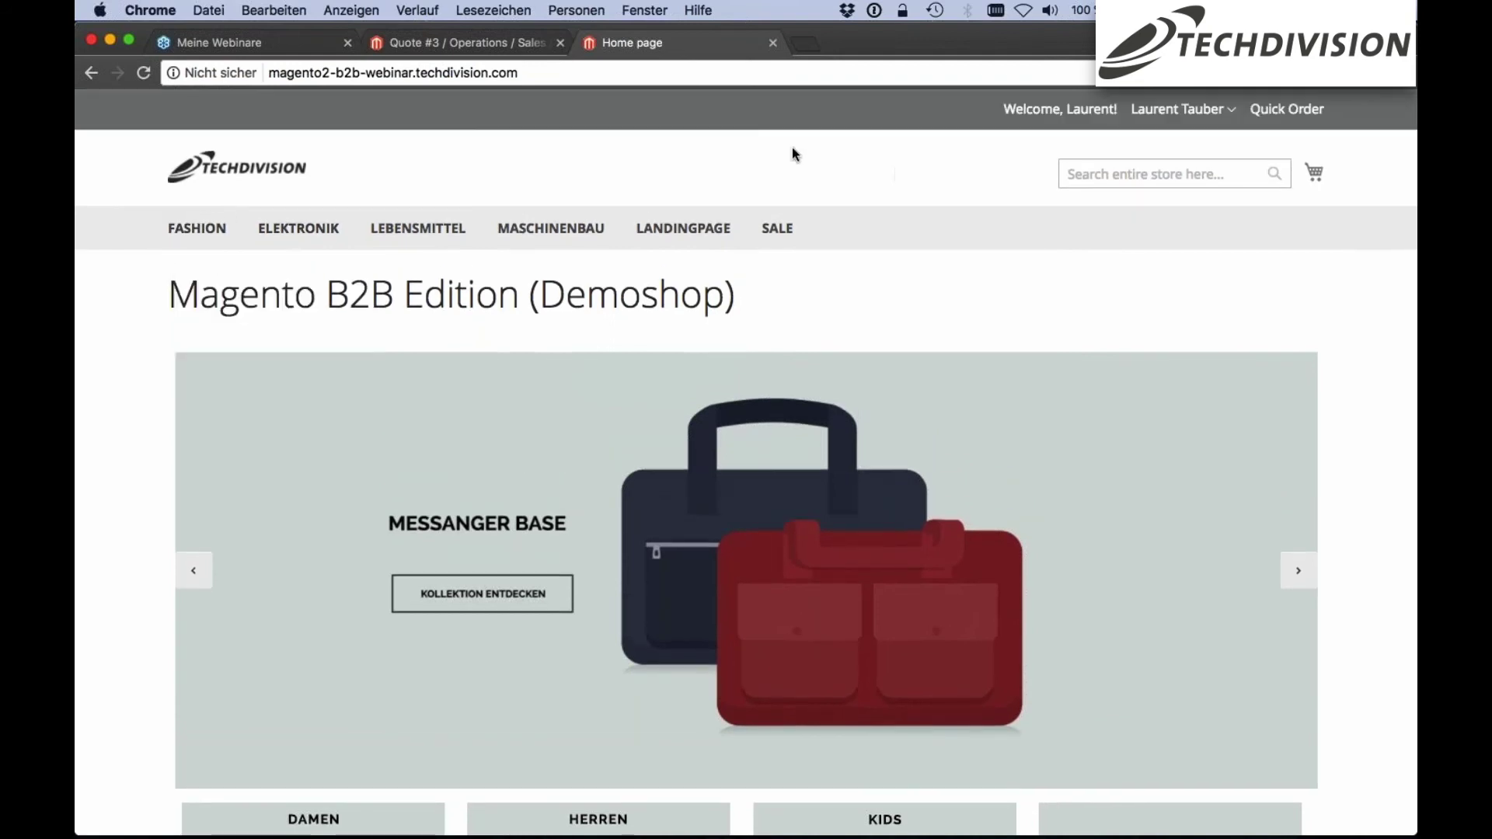
mouse_move(199, 233)
click(223, 312)
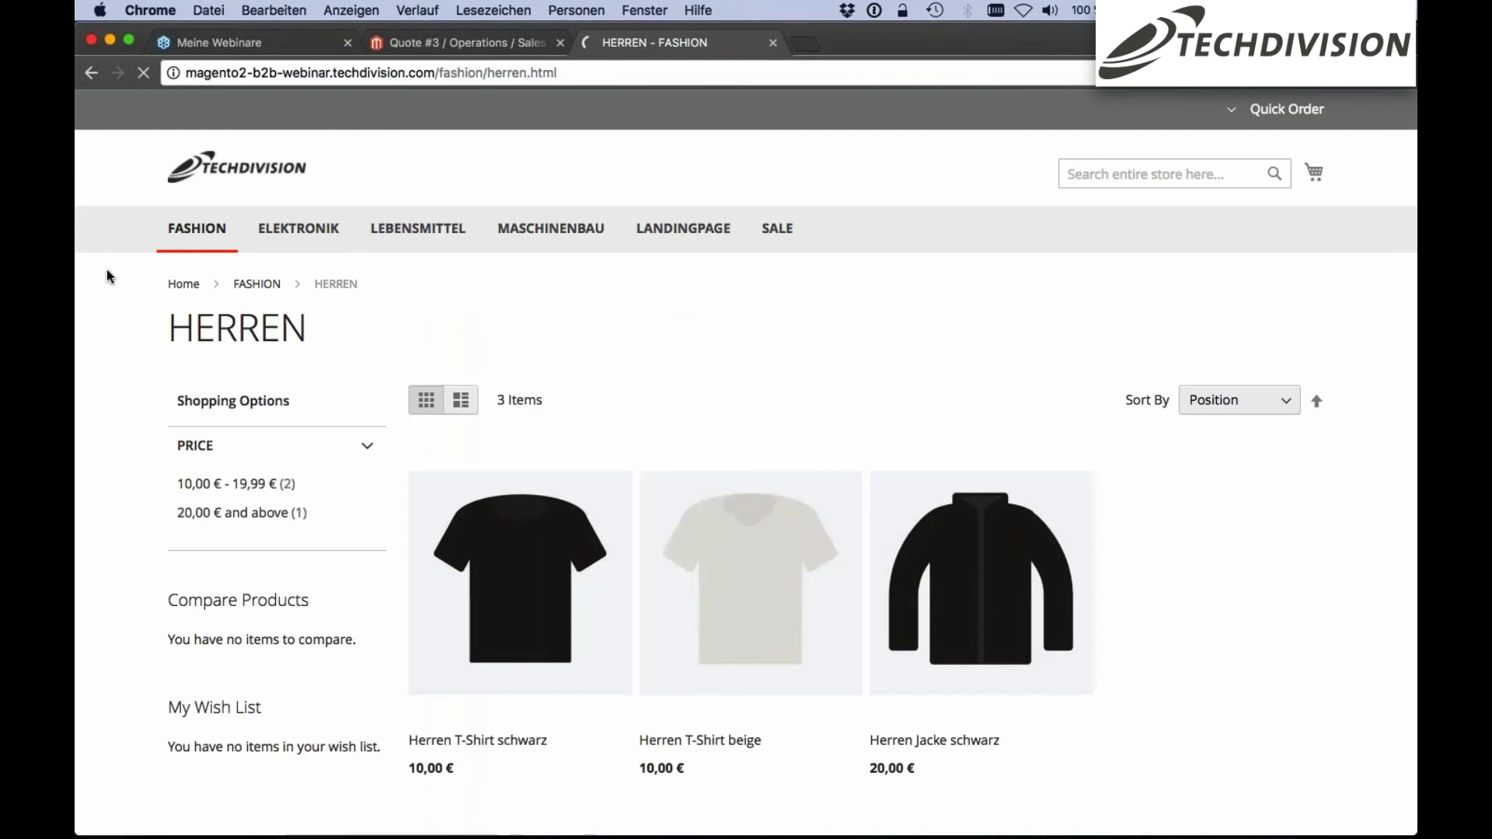
scroll(847, 295, down, 2)
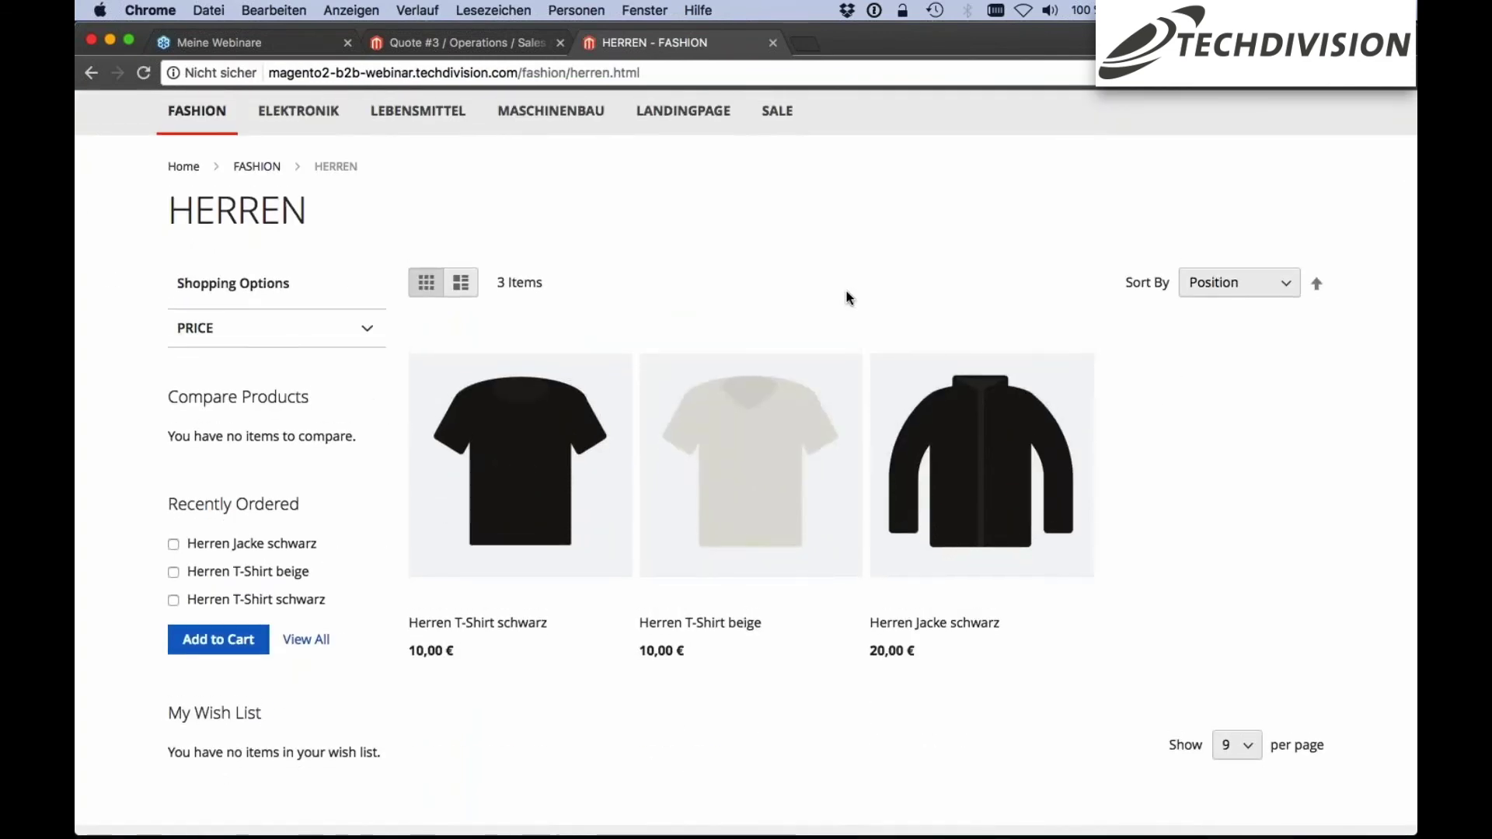
scroll(846, 297, up, 2)
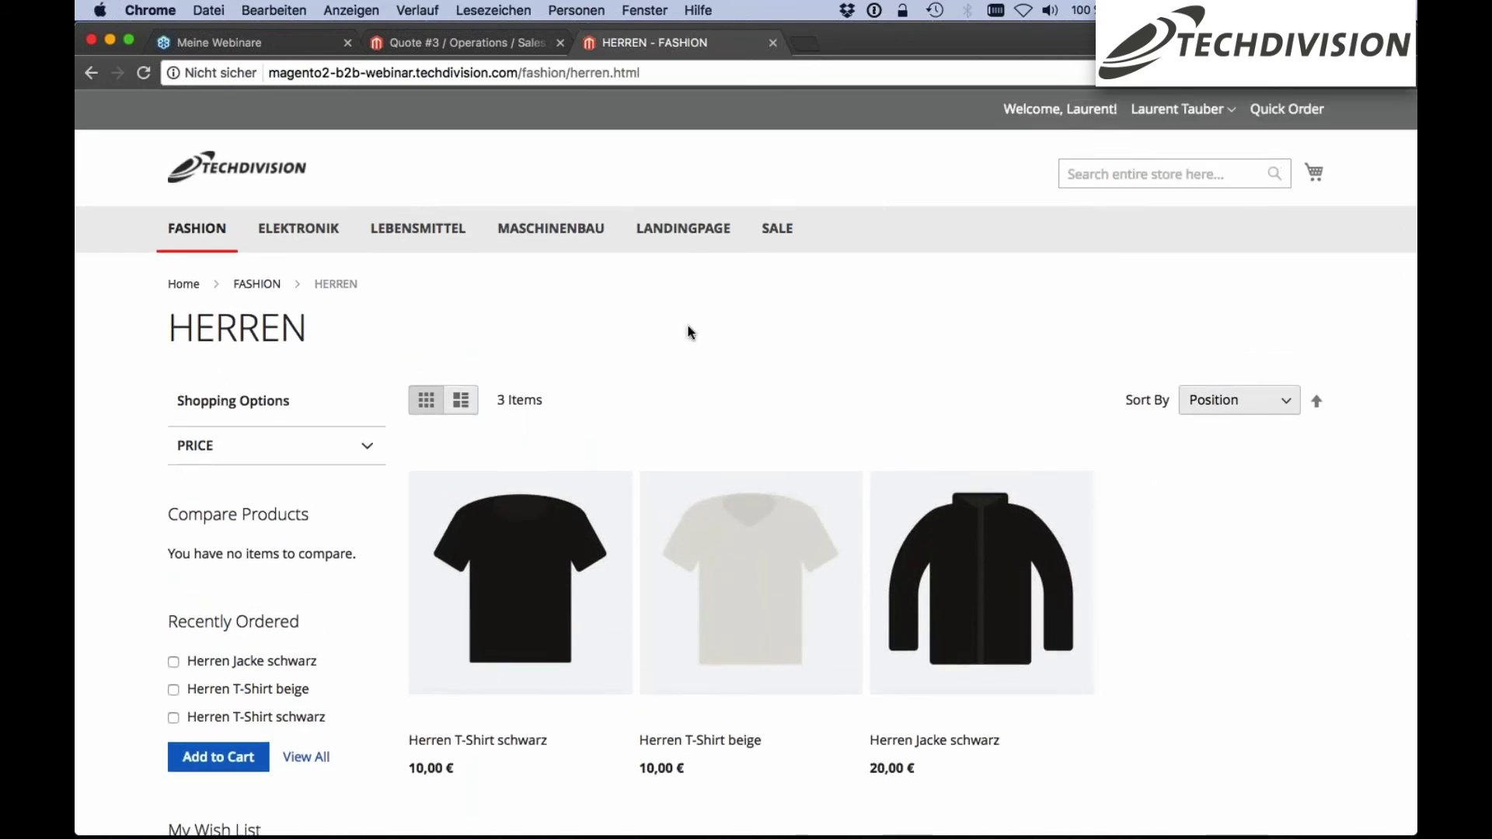
scroll(679, 324, down, 2)
scroll(566, 316, up, 2)
scroll(565, 315, down, 1)
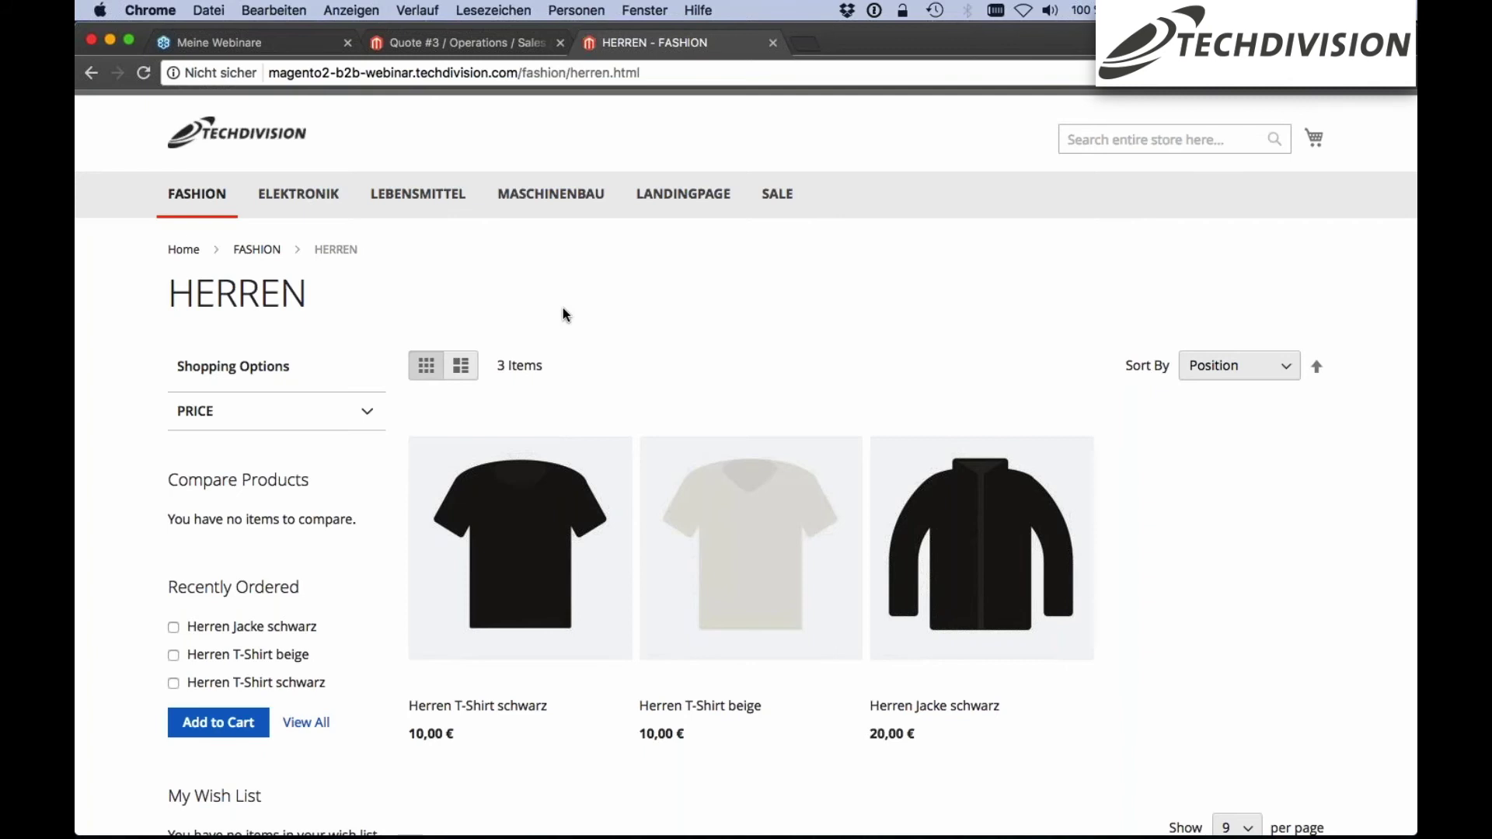
scroll(565, 314, down, 1)
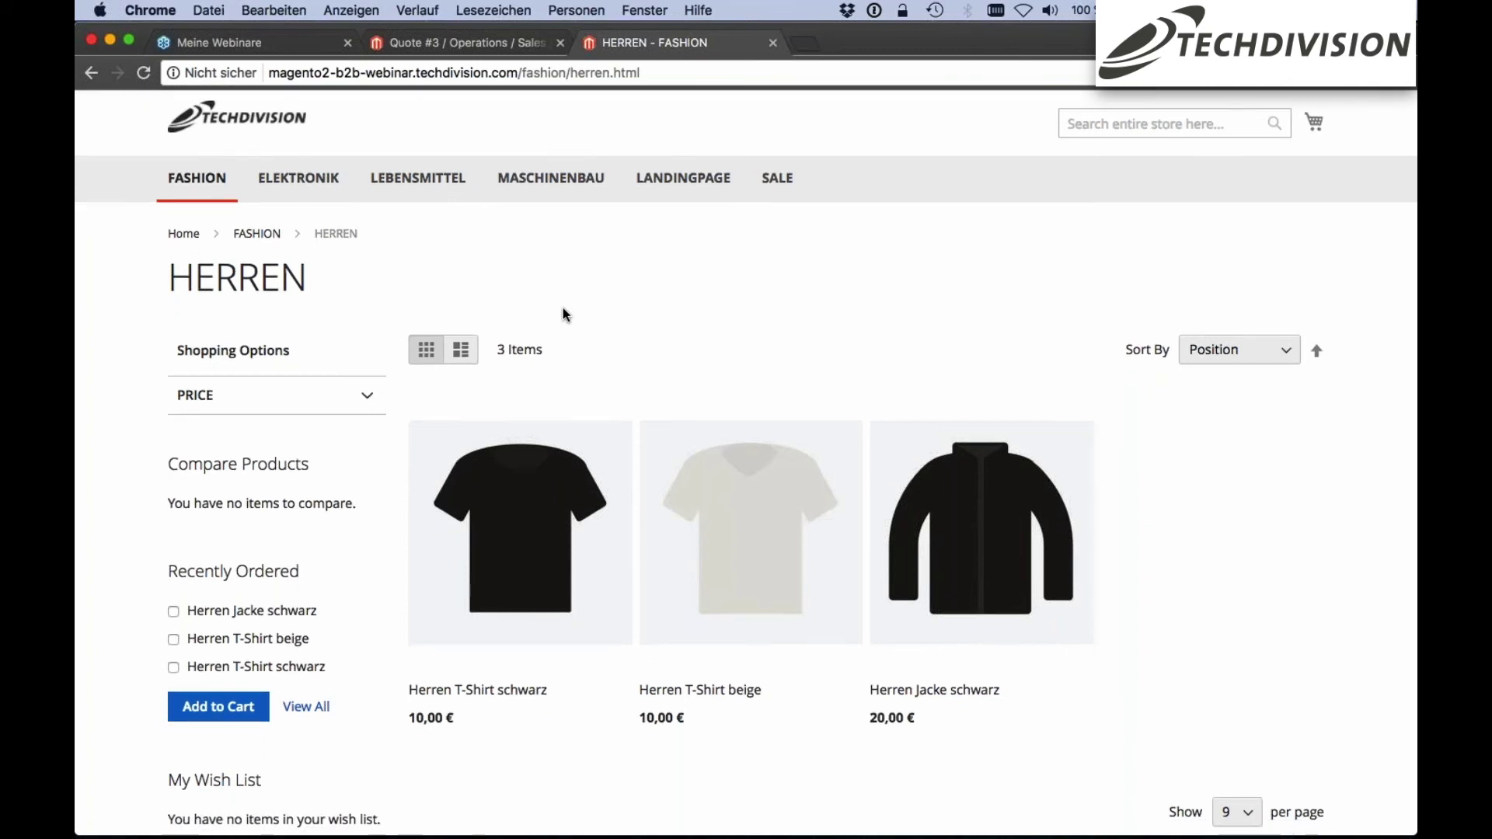
scroll(565, 314, down, 5)
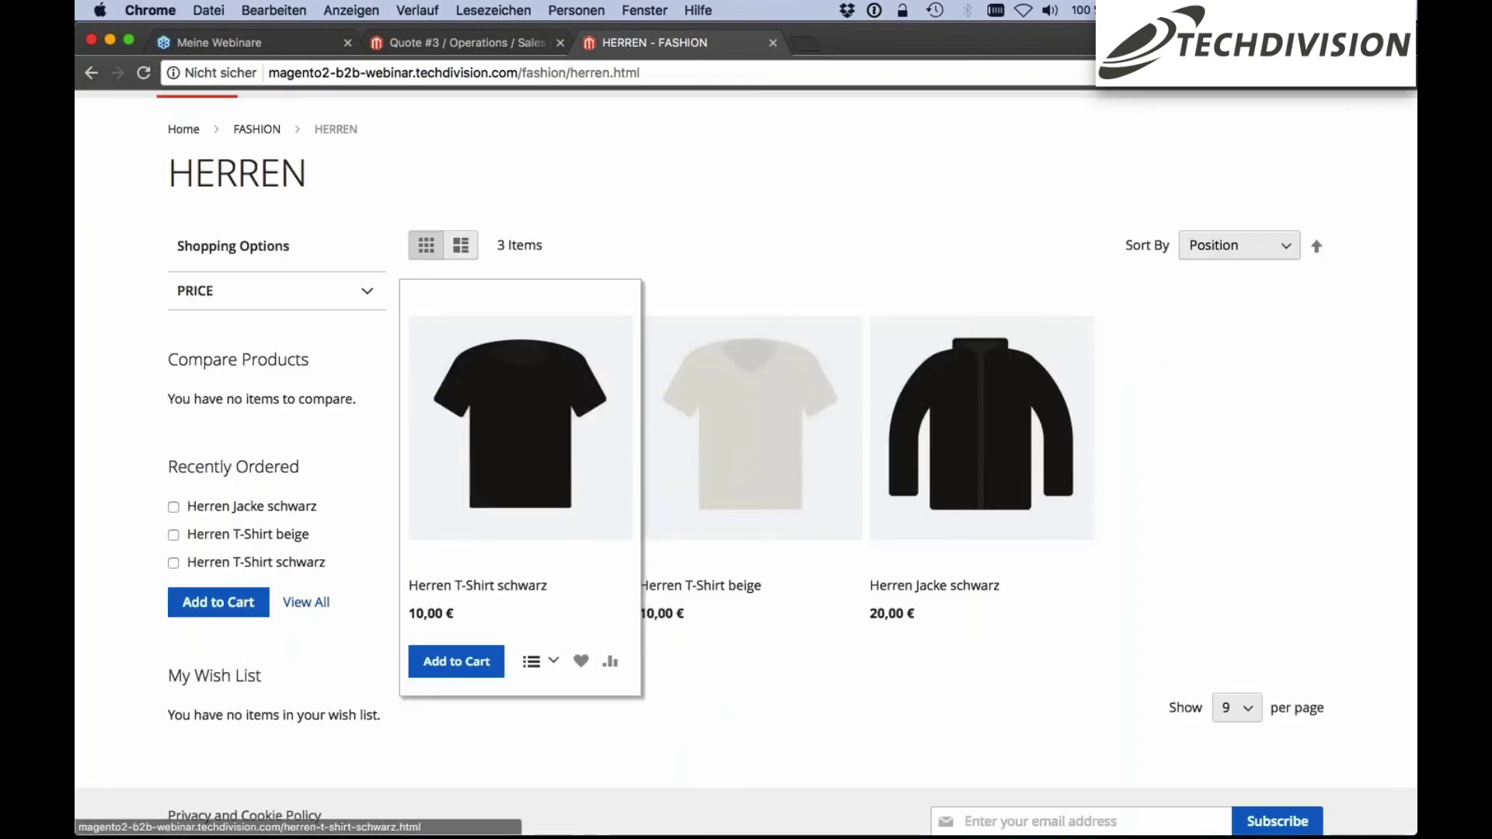
Create a requisition list named Männerartikel holding Herren T-Shirt schwarz
click(553, 660)
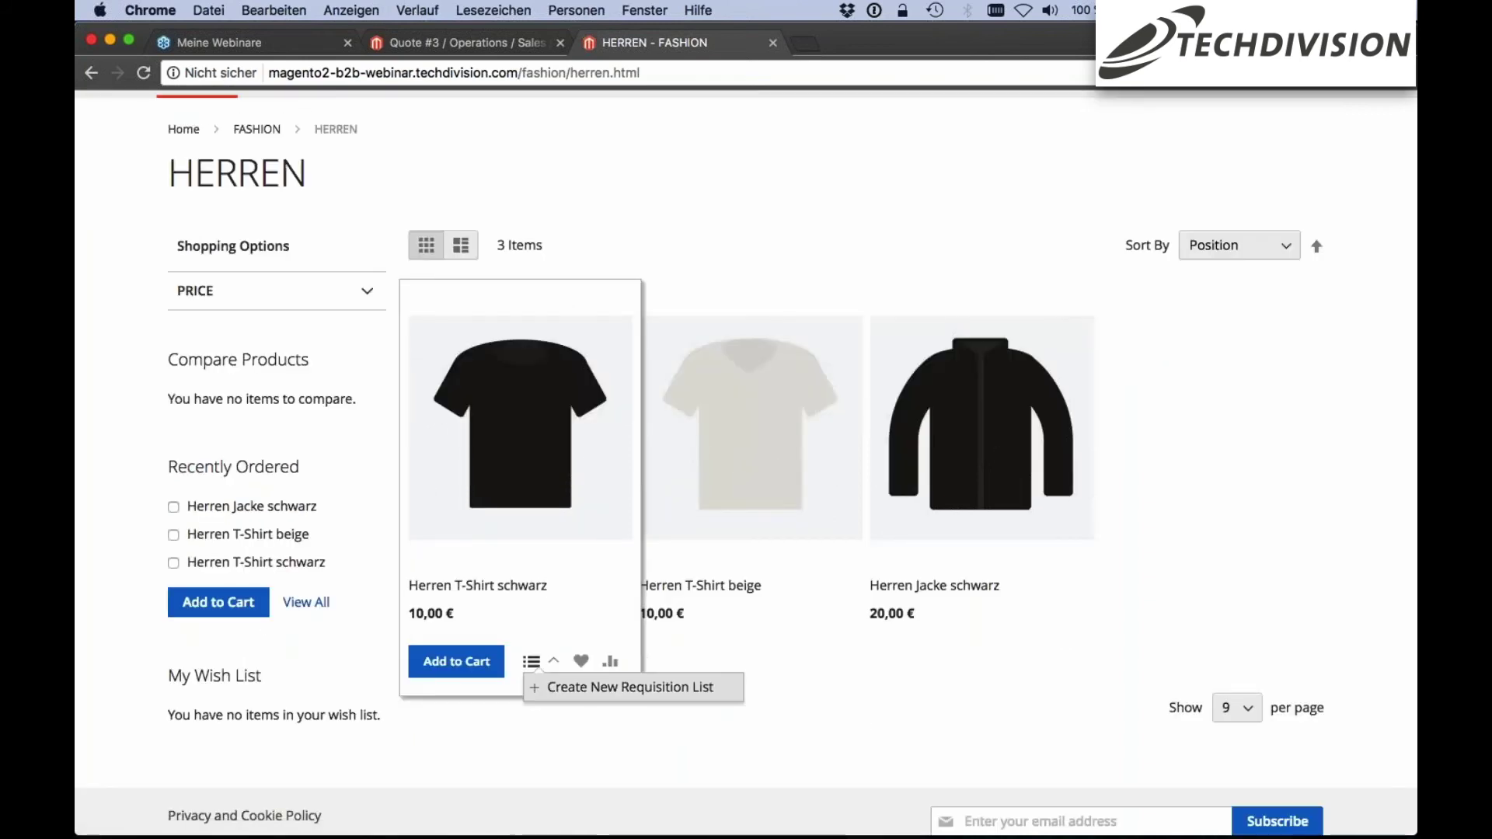
click(567, 700)
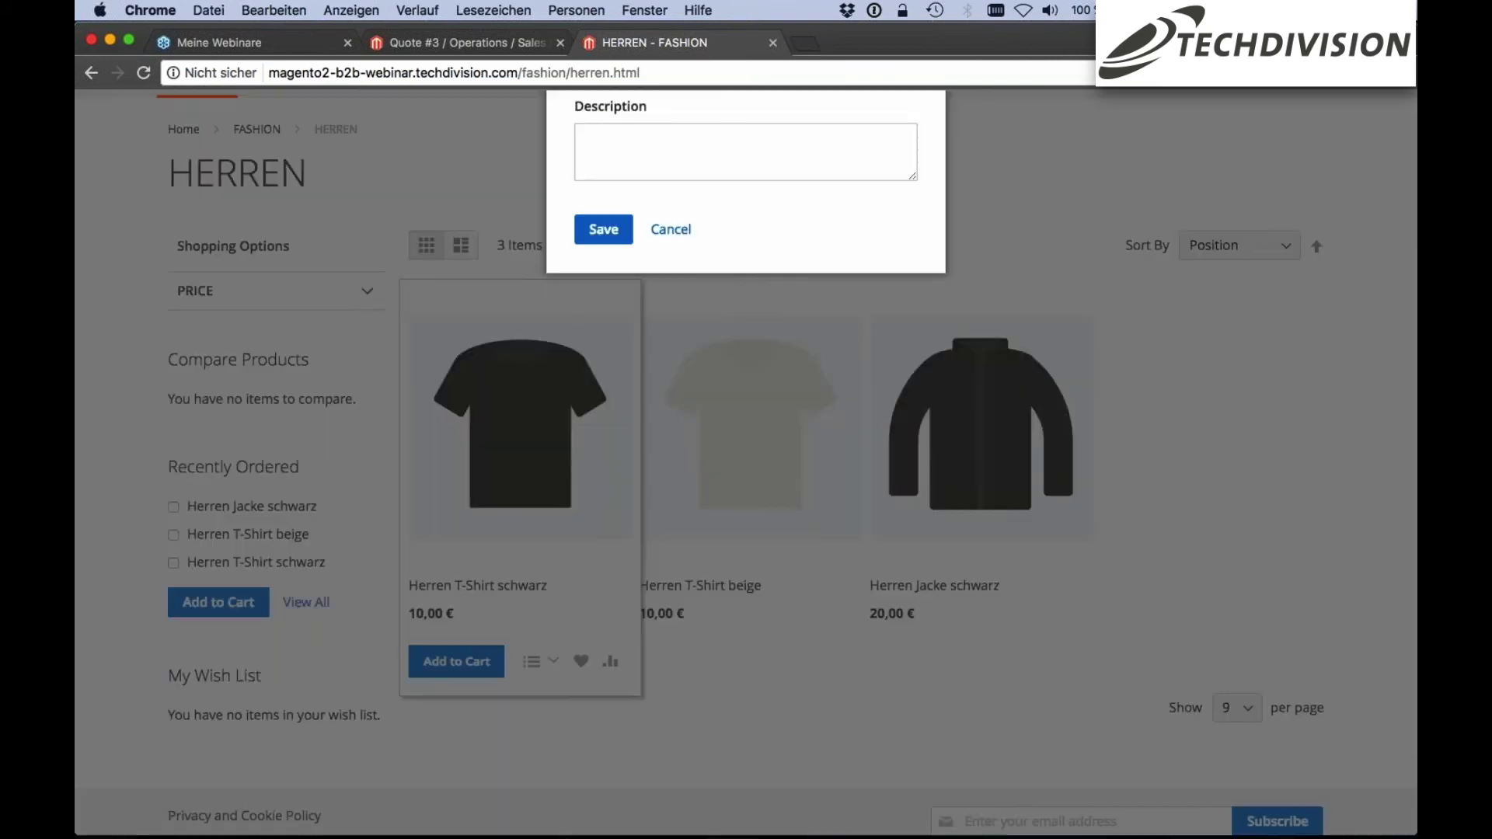
text(Männer)
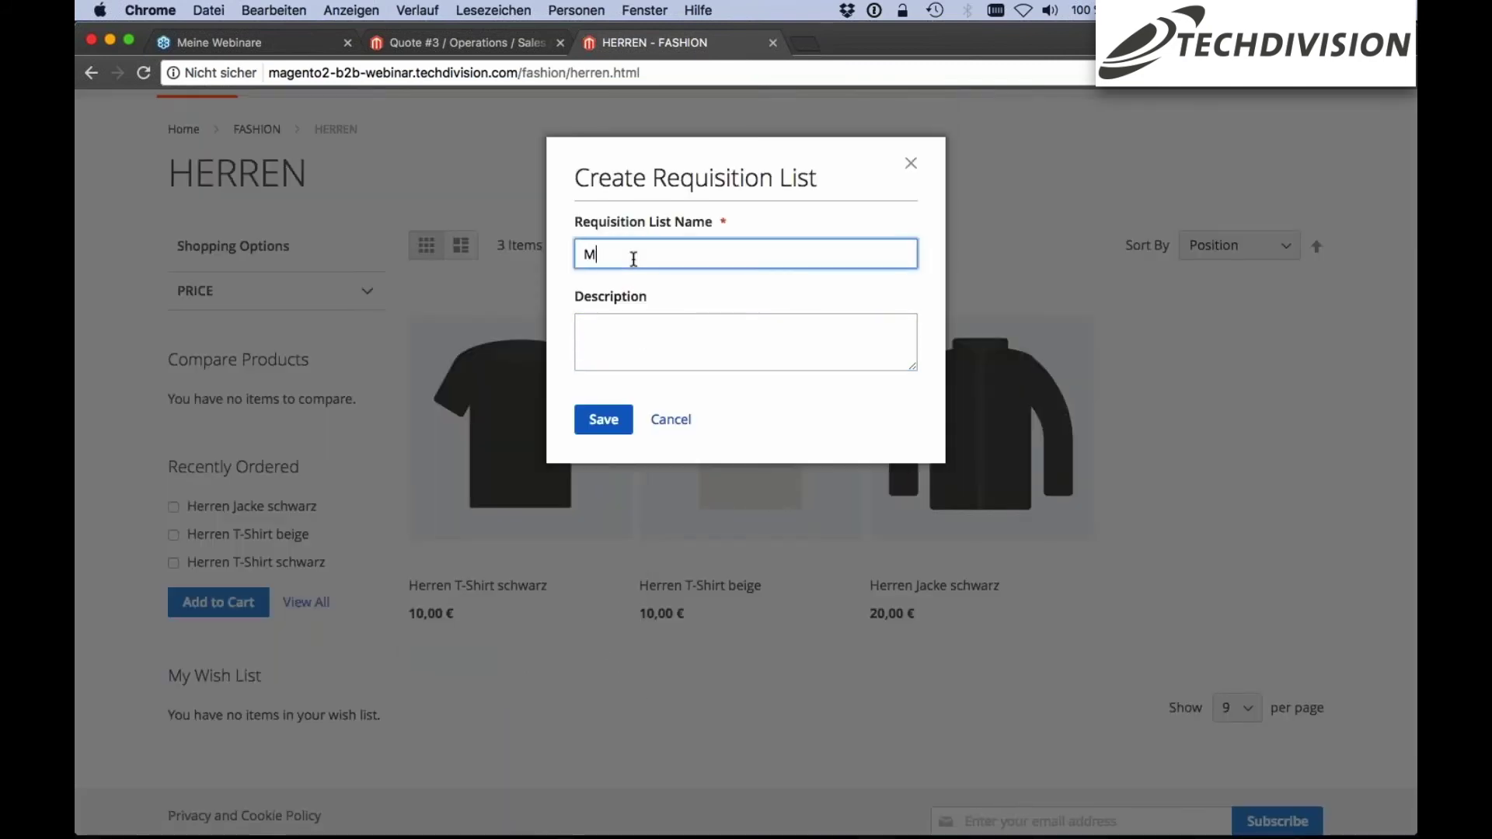
text(artikel)
click(603, 420)
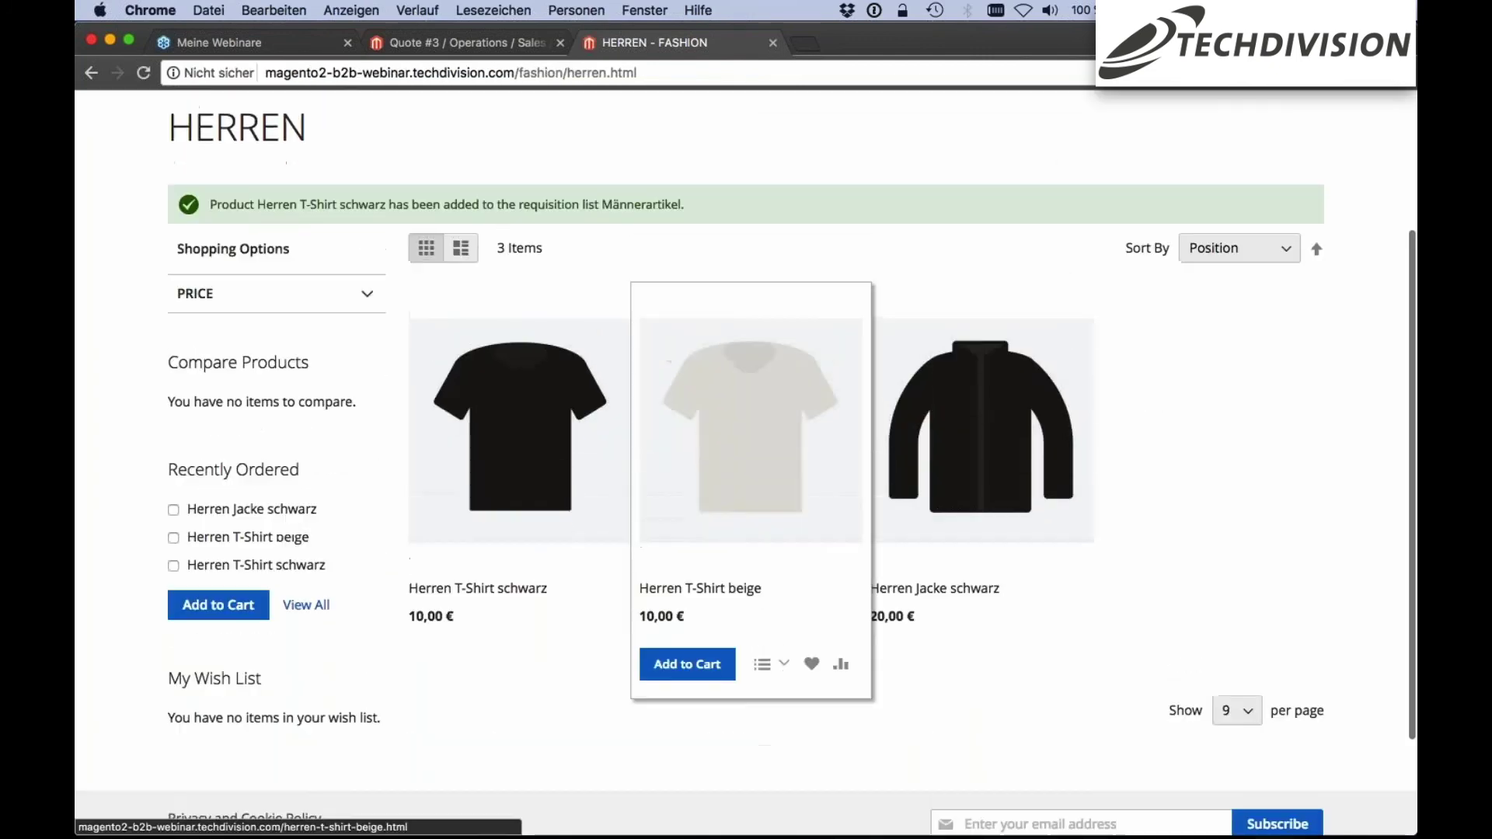
Add Herren T-Shirt beige and Herren Jacke schwarz to Männerartikel
click(763, 664)
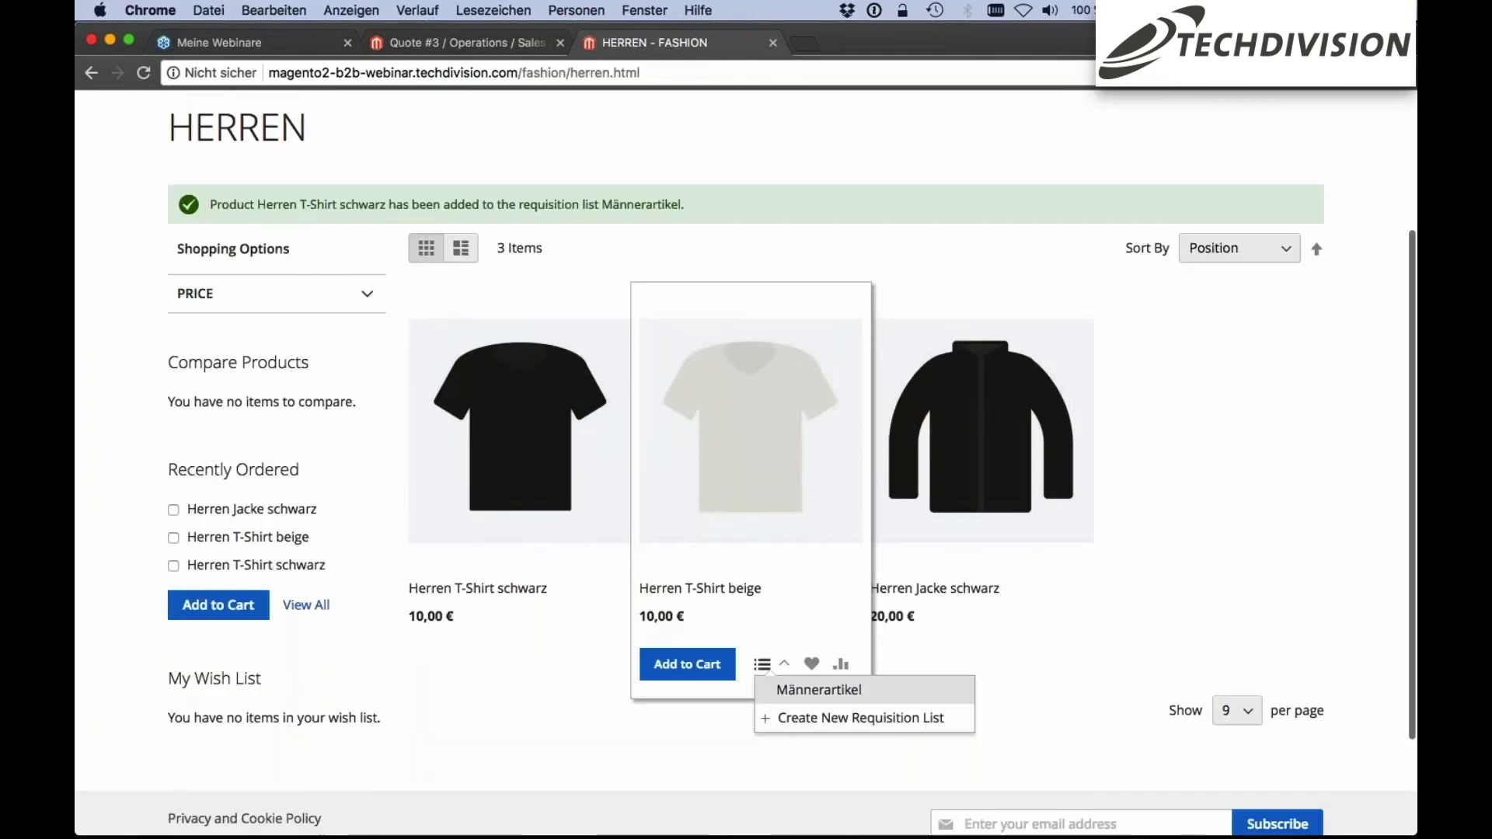
click(794, 693)
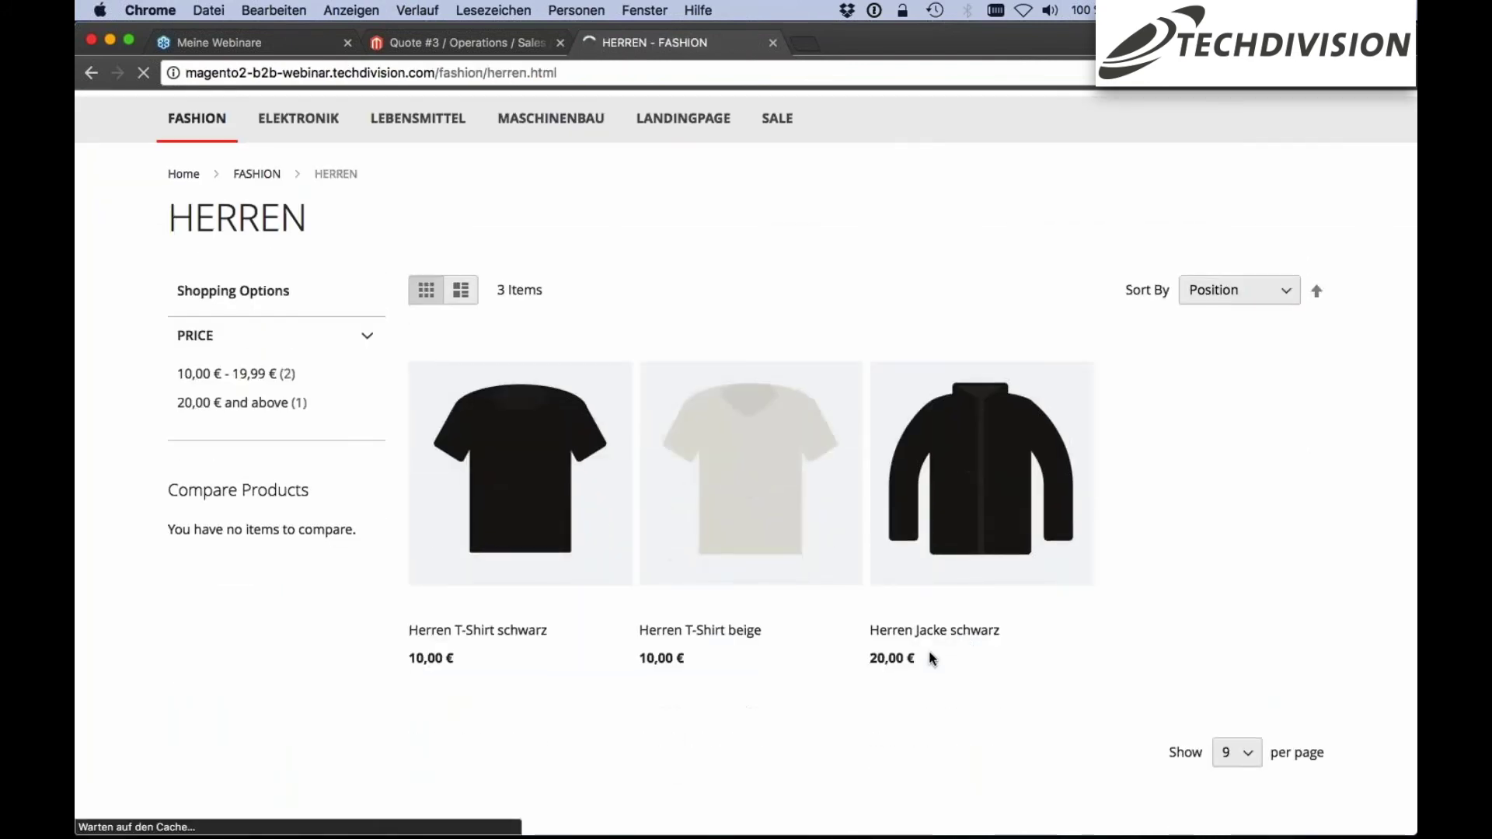
click(992, 754)
click(1026, 780)
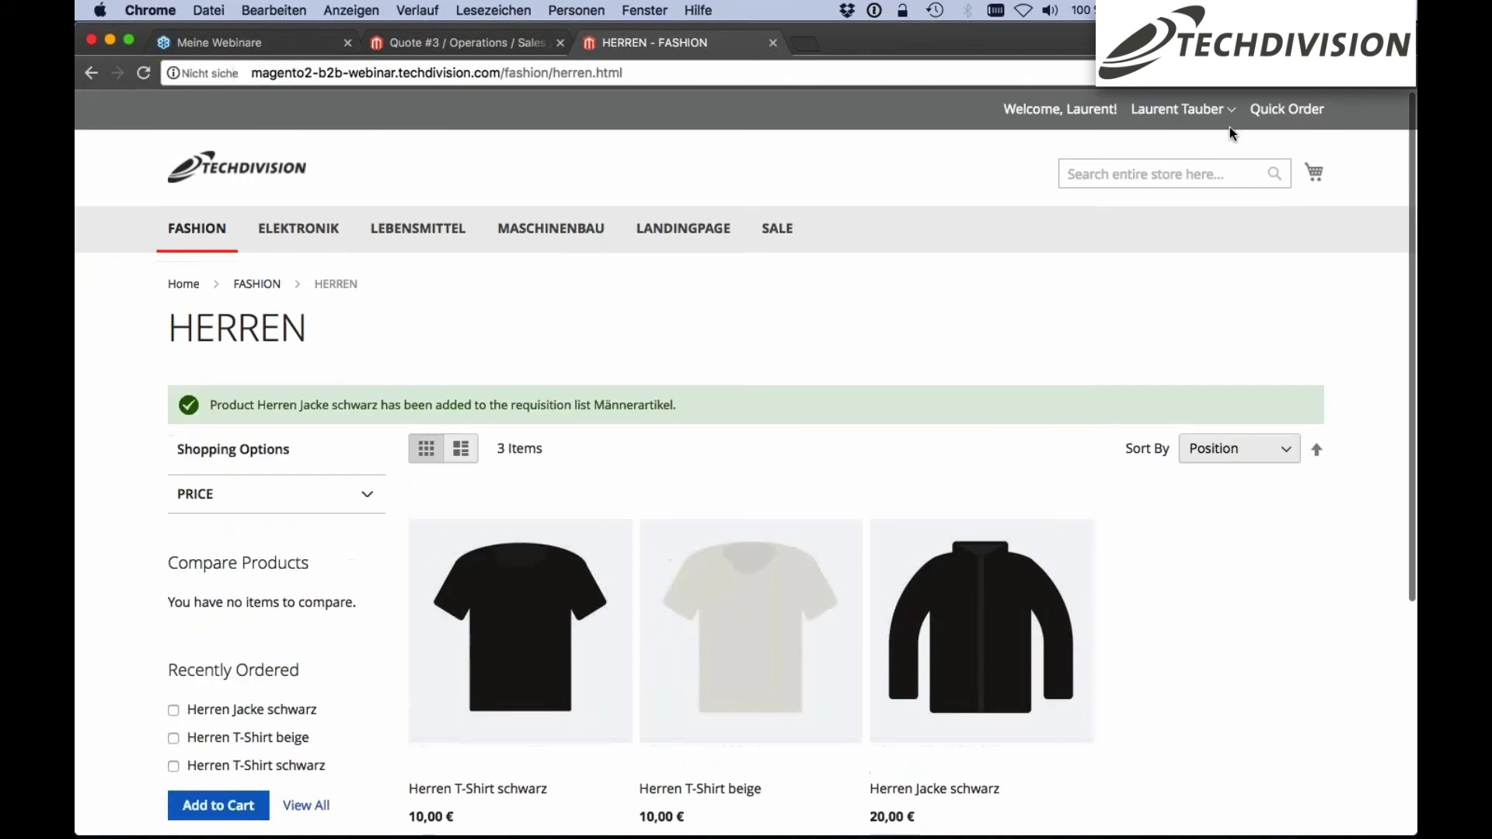
Open the Männerartikel list from My Requisition Lists in the account area
click(1228, 111)
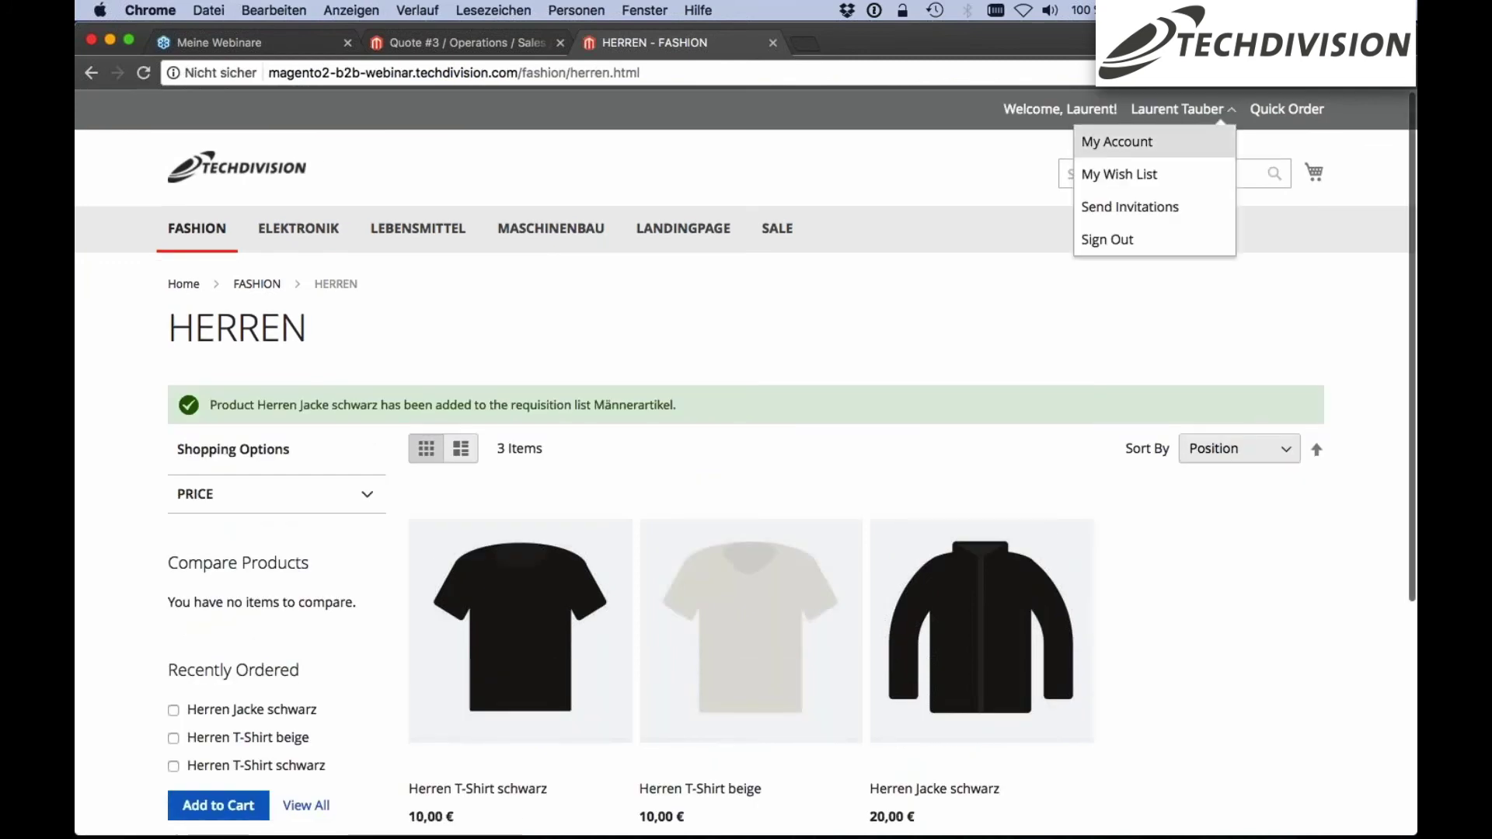
click(1150, 142)
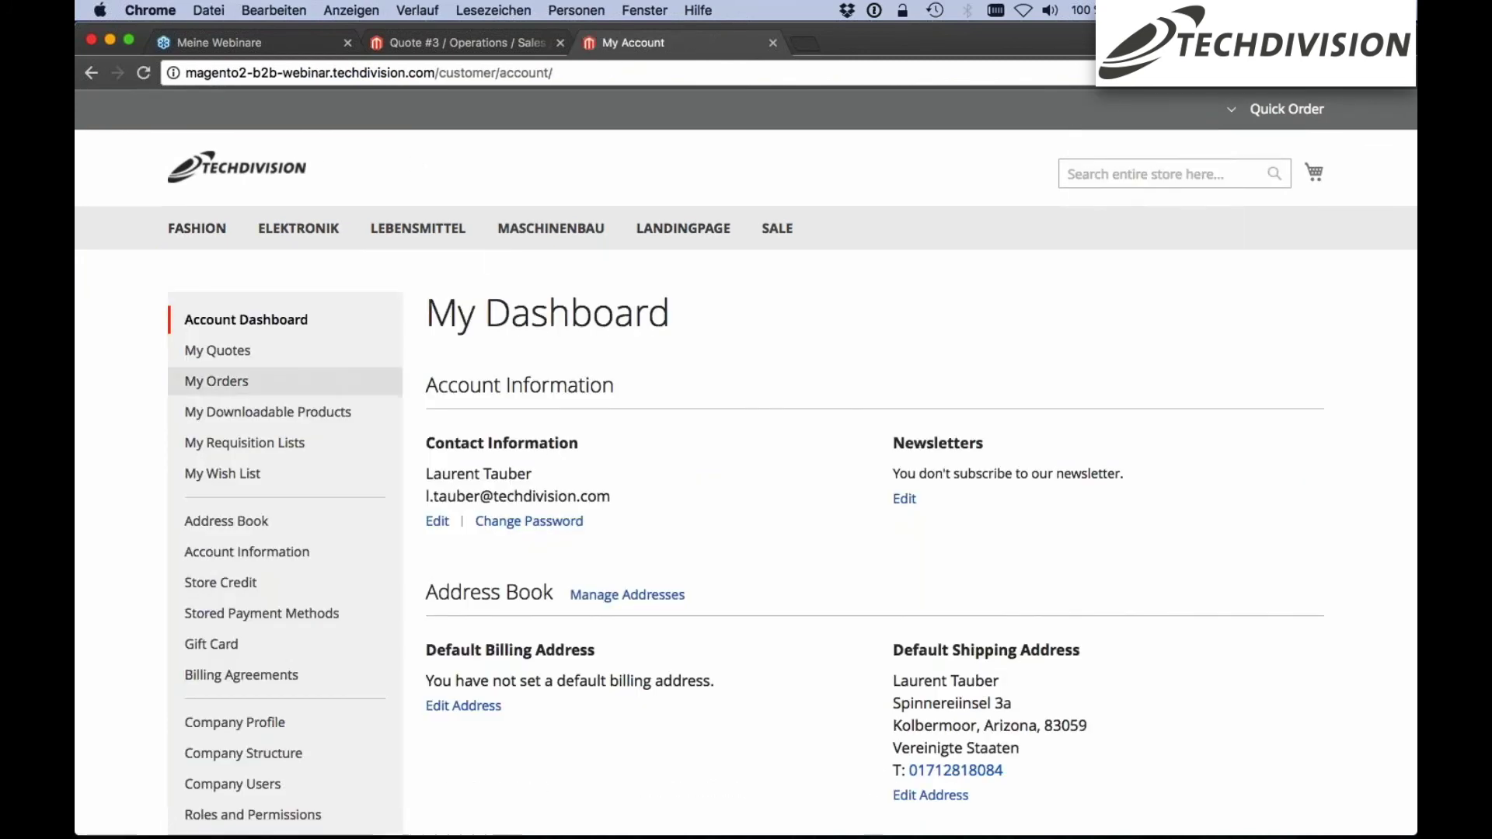
click(268, 453)
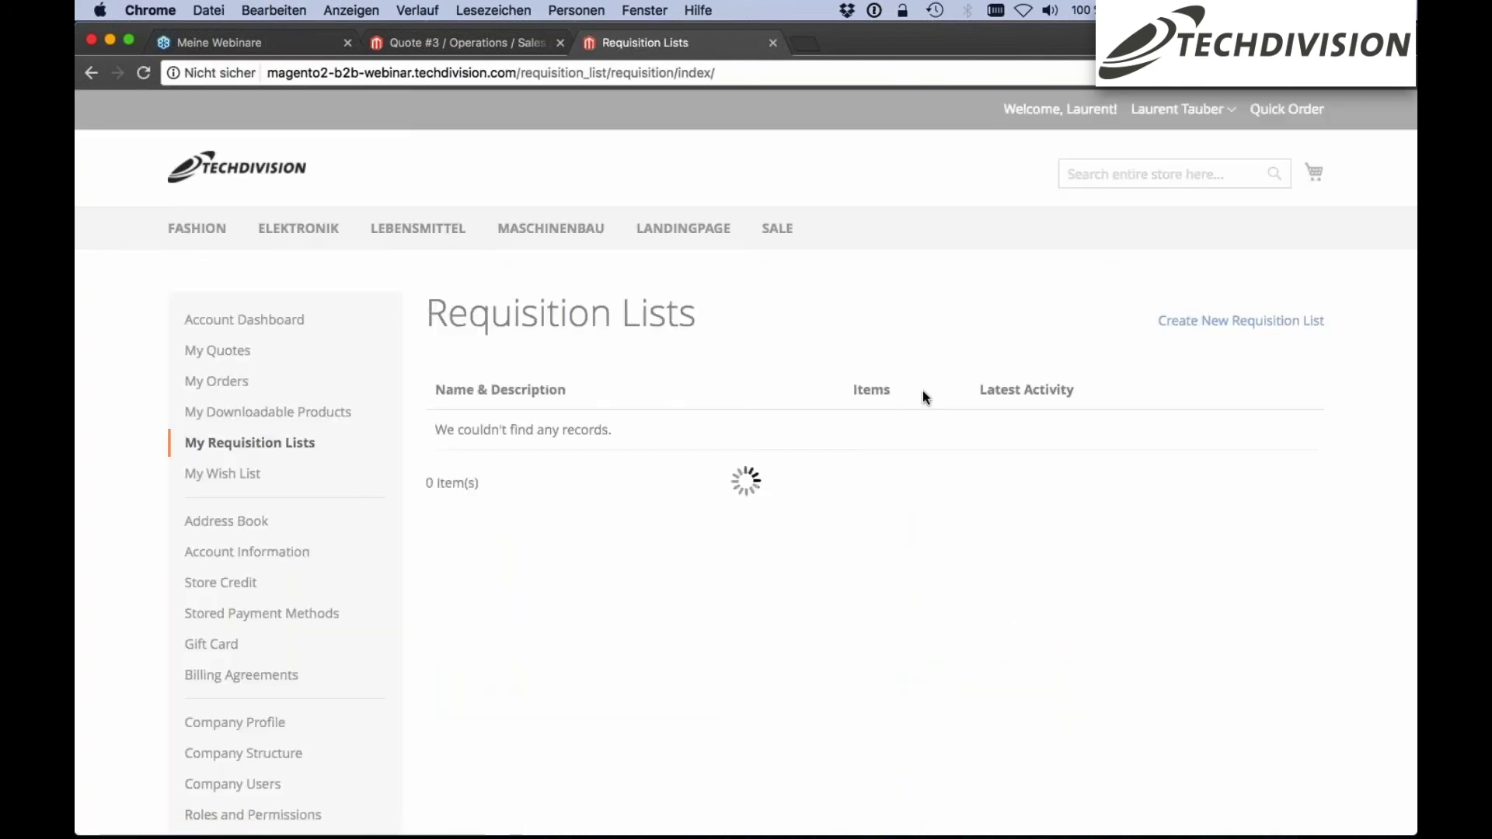
click(922, 397)
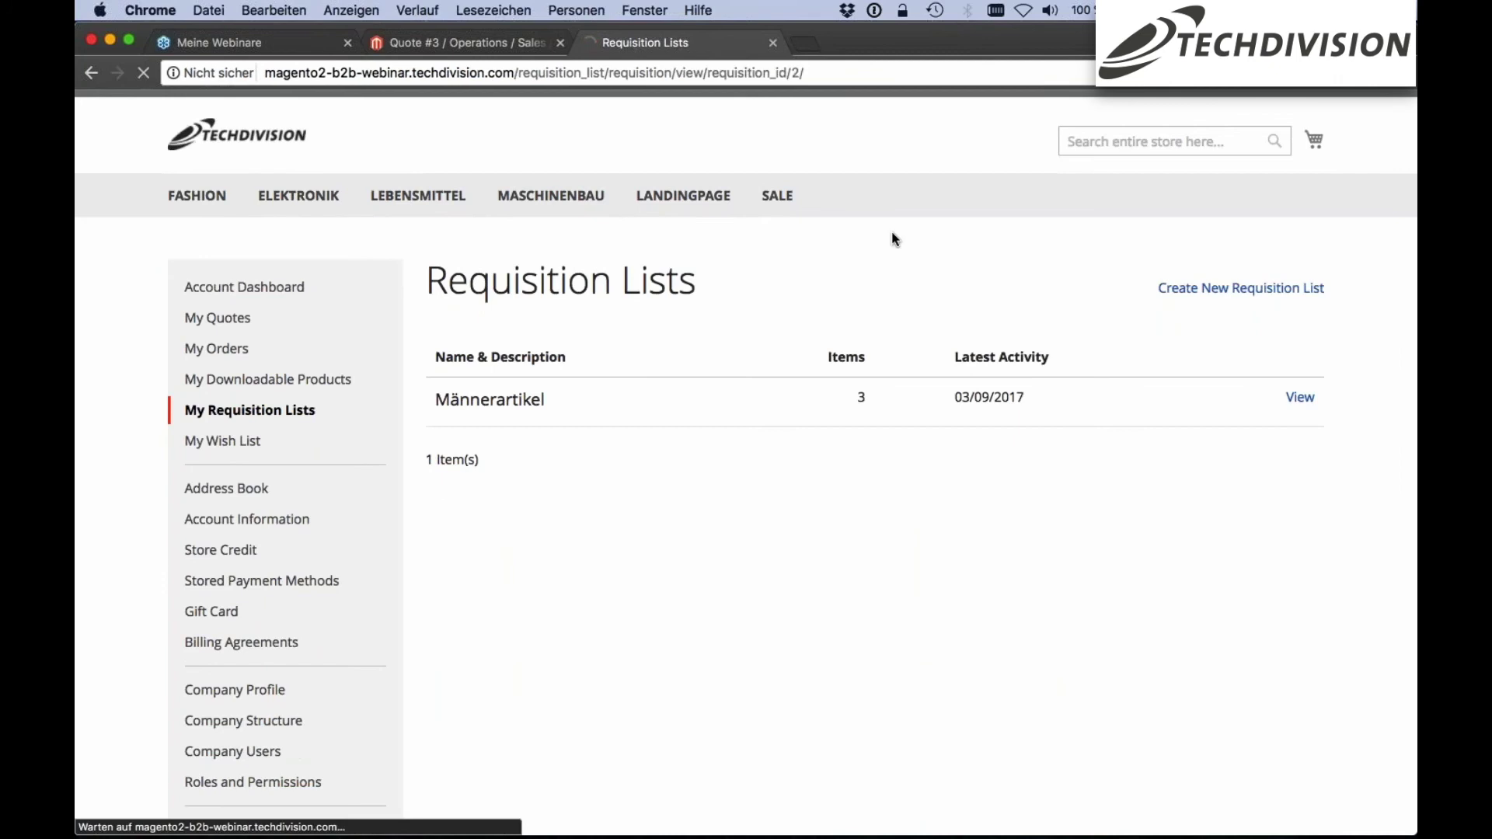
scroll(892, 231, down, 4)
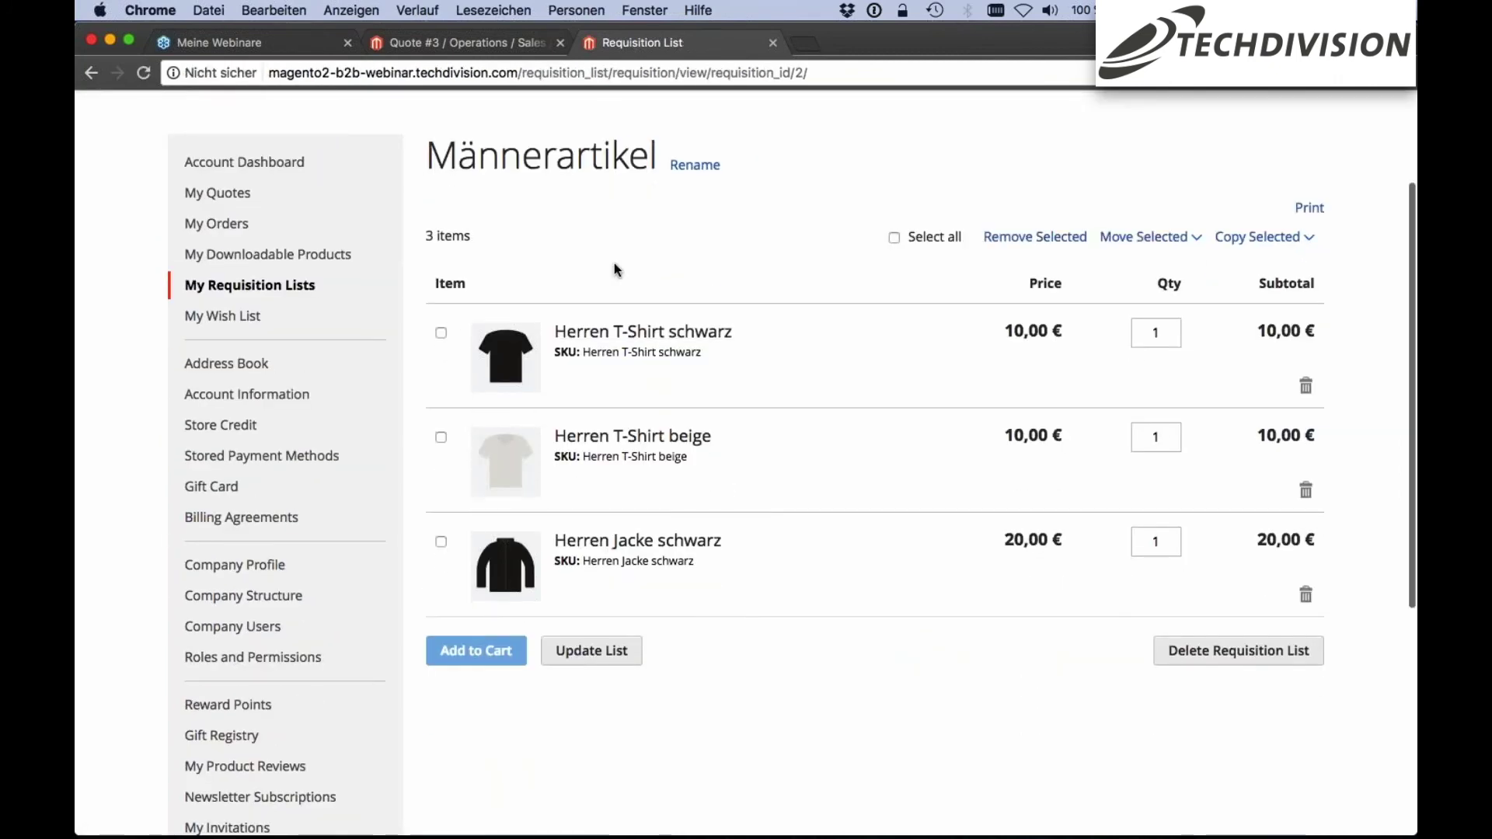
Select both Herren T-Shirts, check the Move Selected options, then return to the home page
click(441, 334)
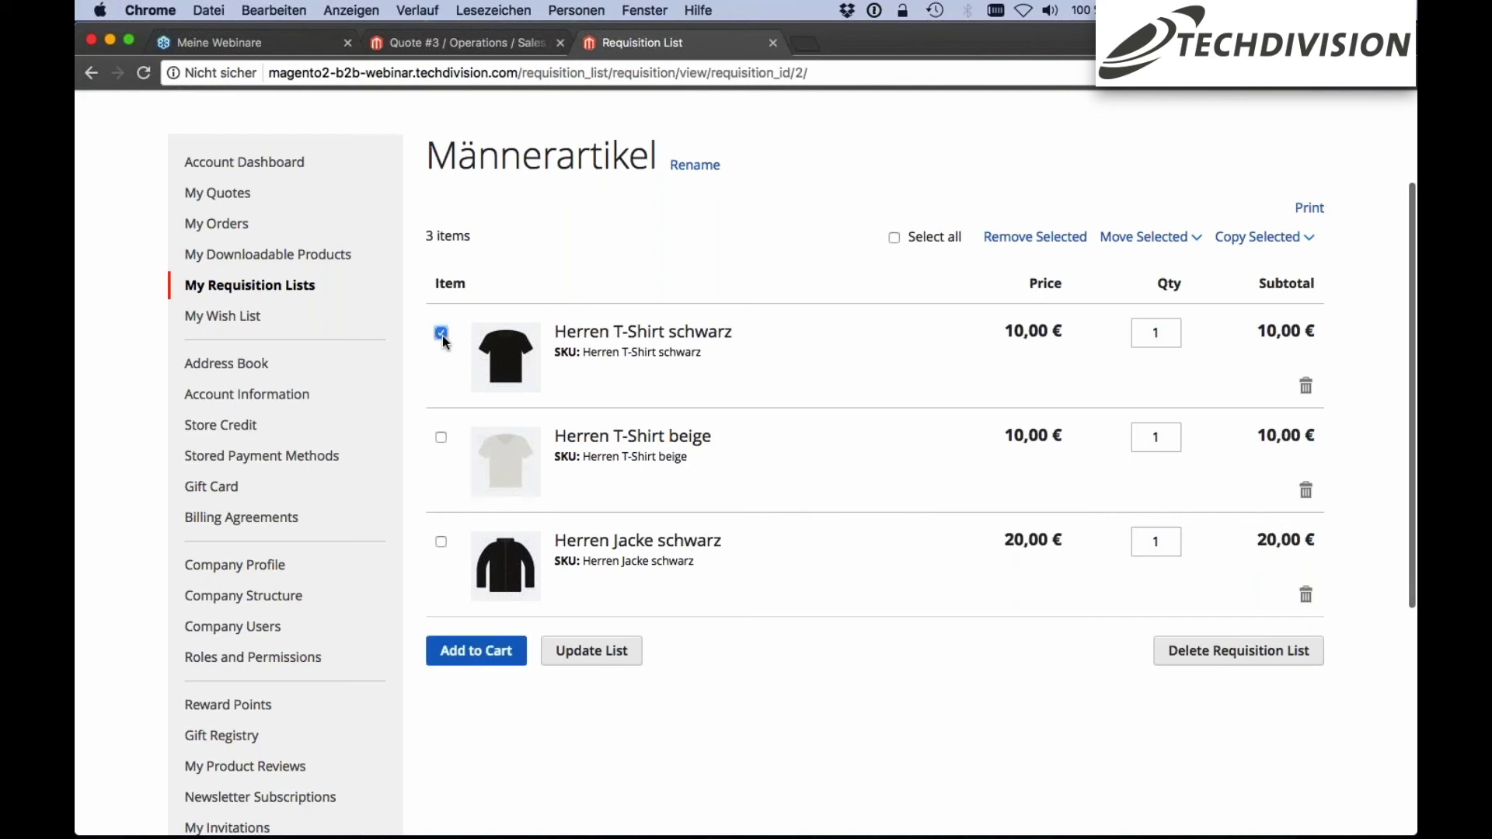
click(441, 439)
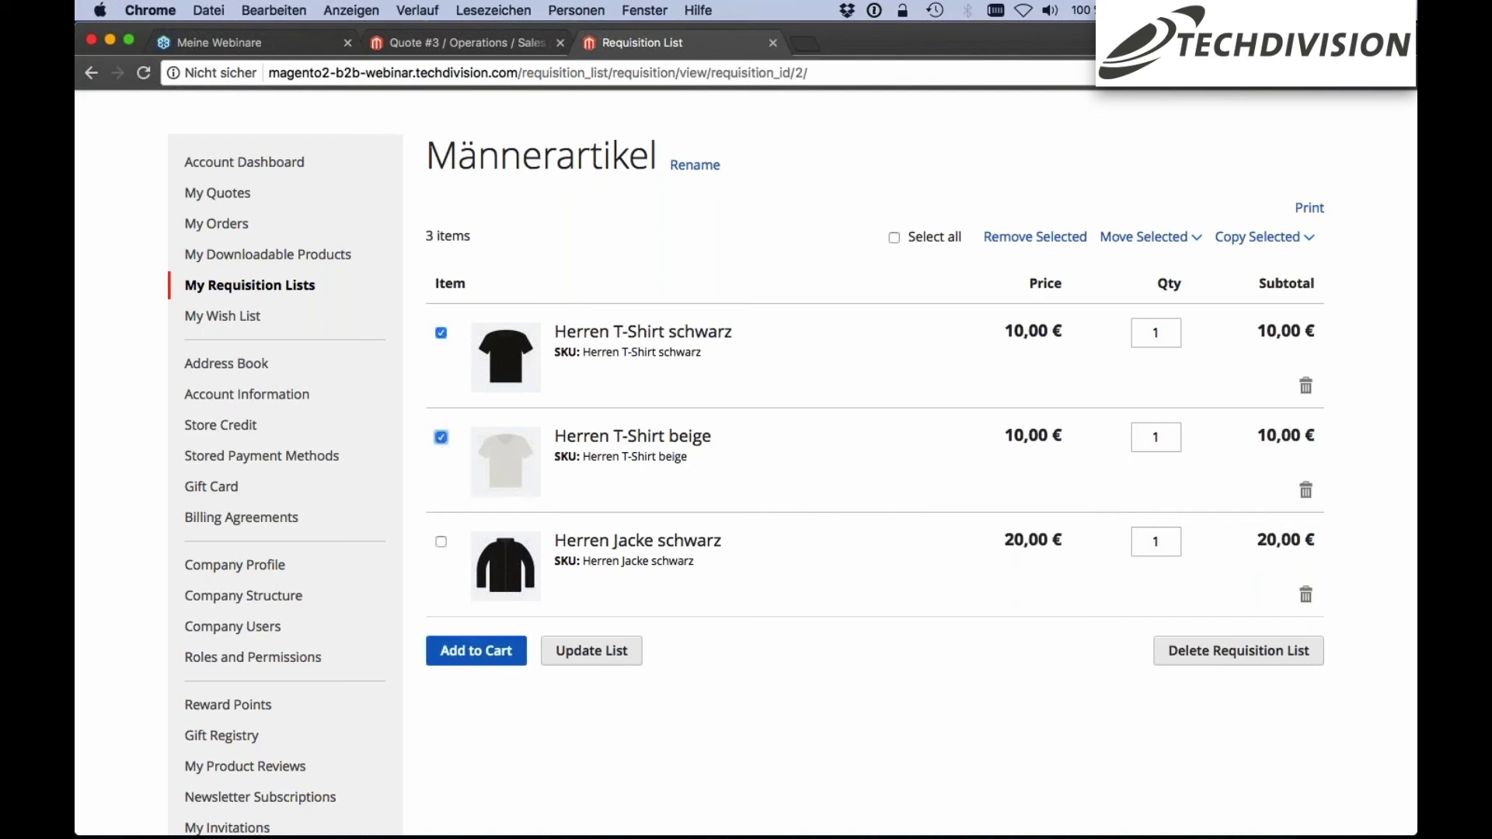
scroll(891, 628, up, 1)
scroll(890, 627, up, 1)
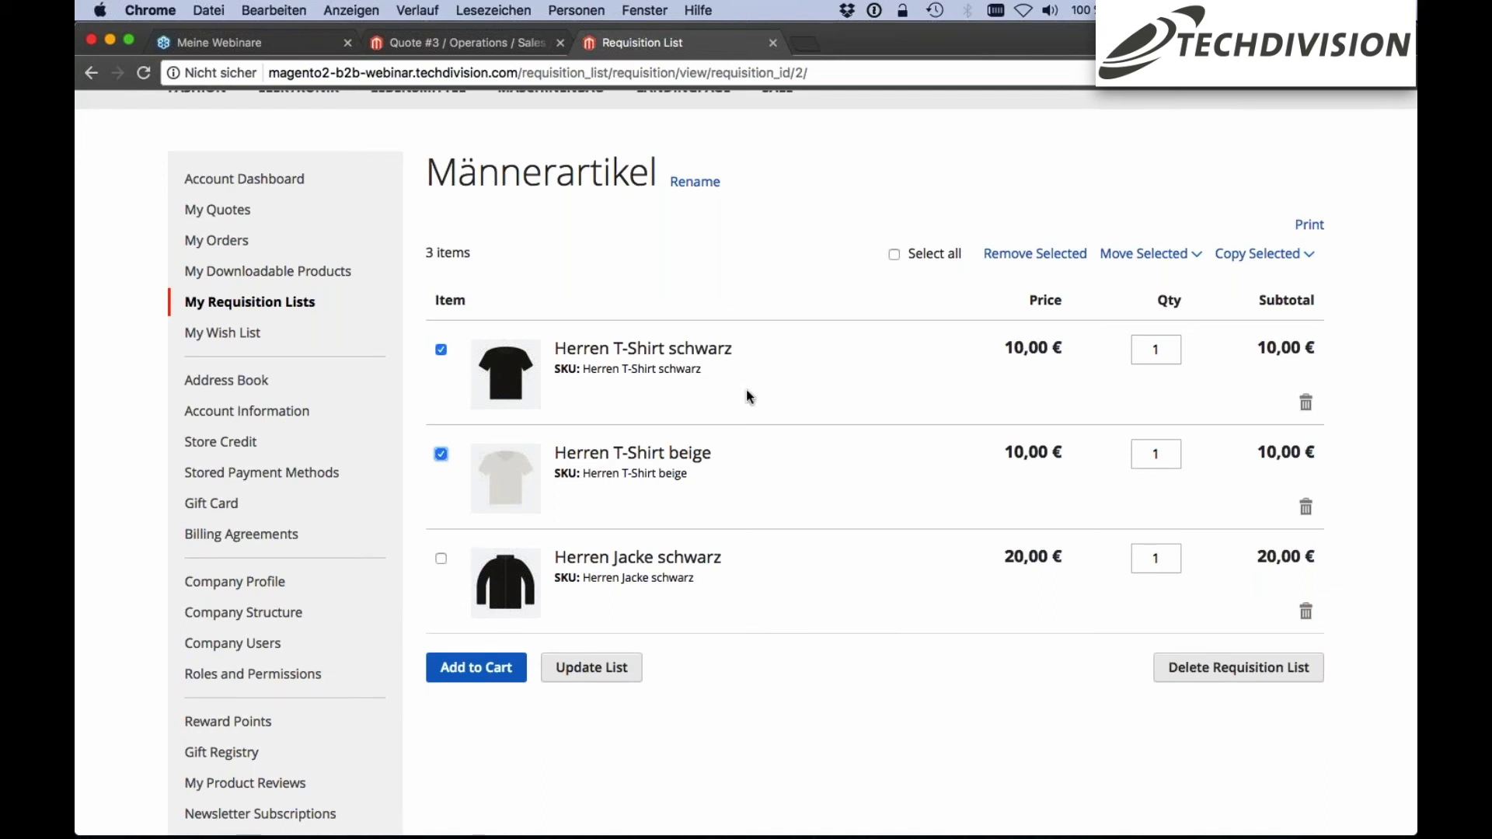
scroll(736, 227, up, 1)
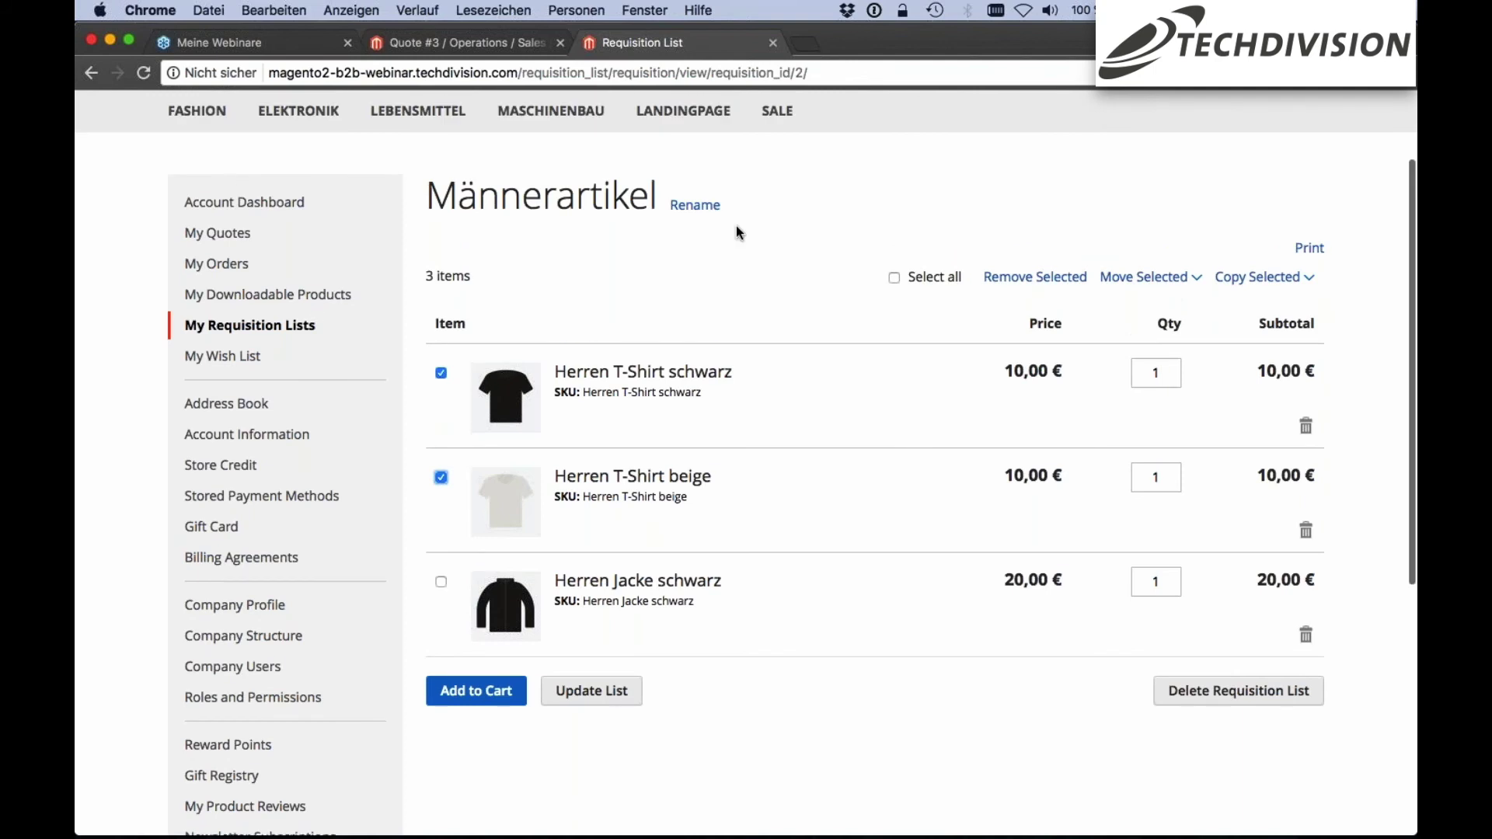
scroll(735, 226, up, 2)
click(1196, 351)
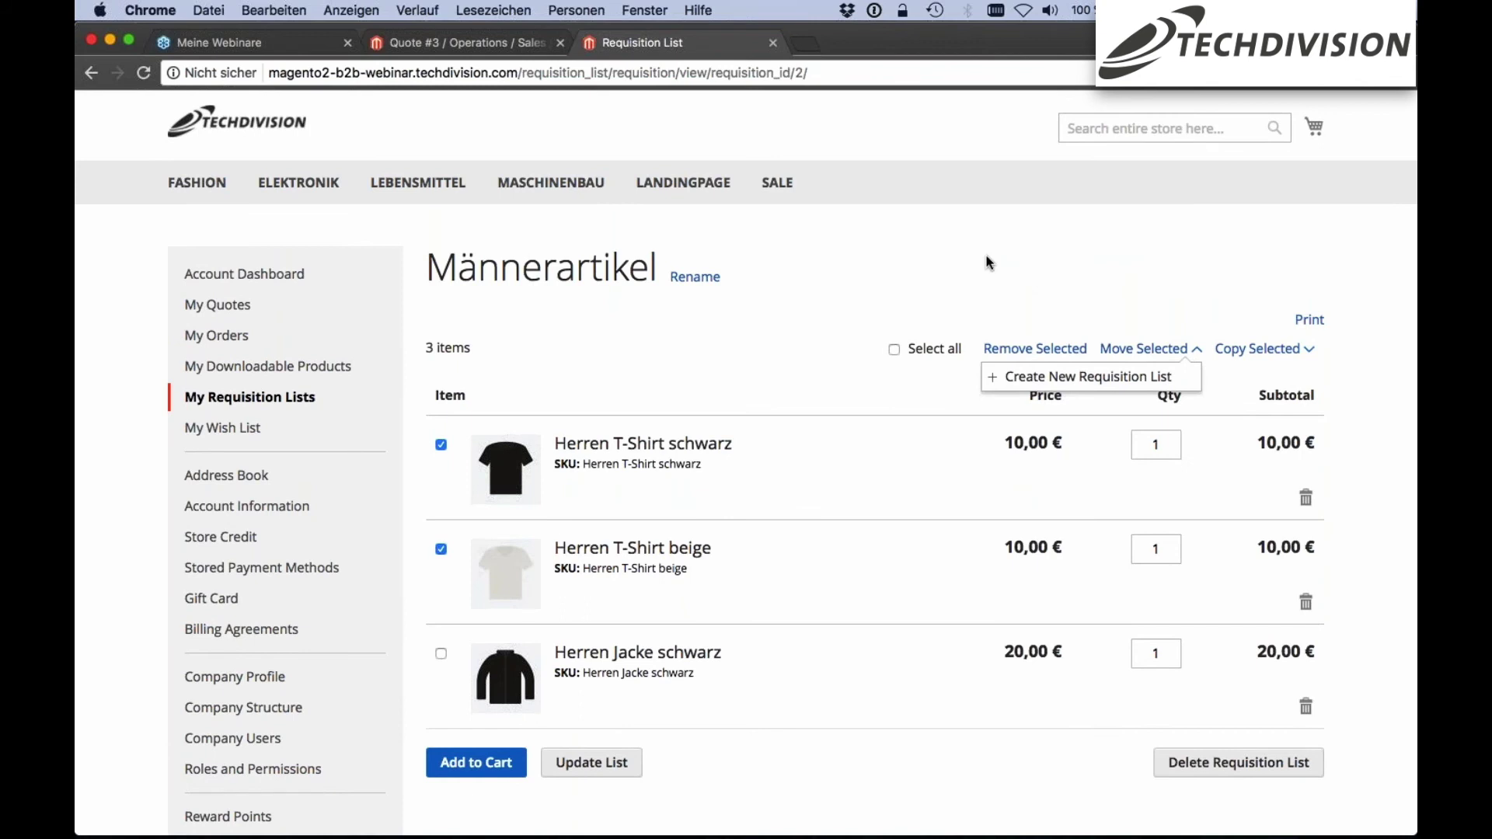
scroll(989, 262, down, 1)
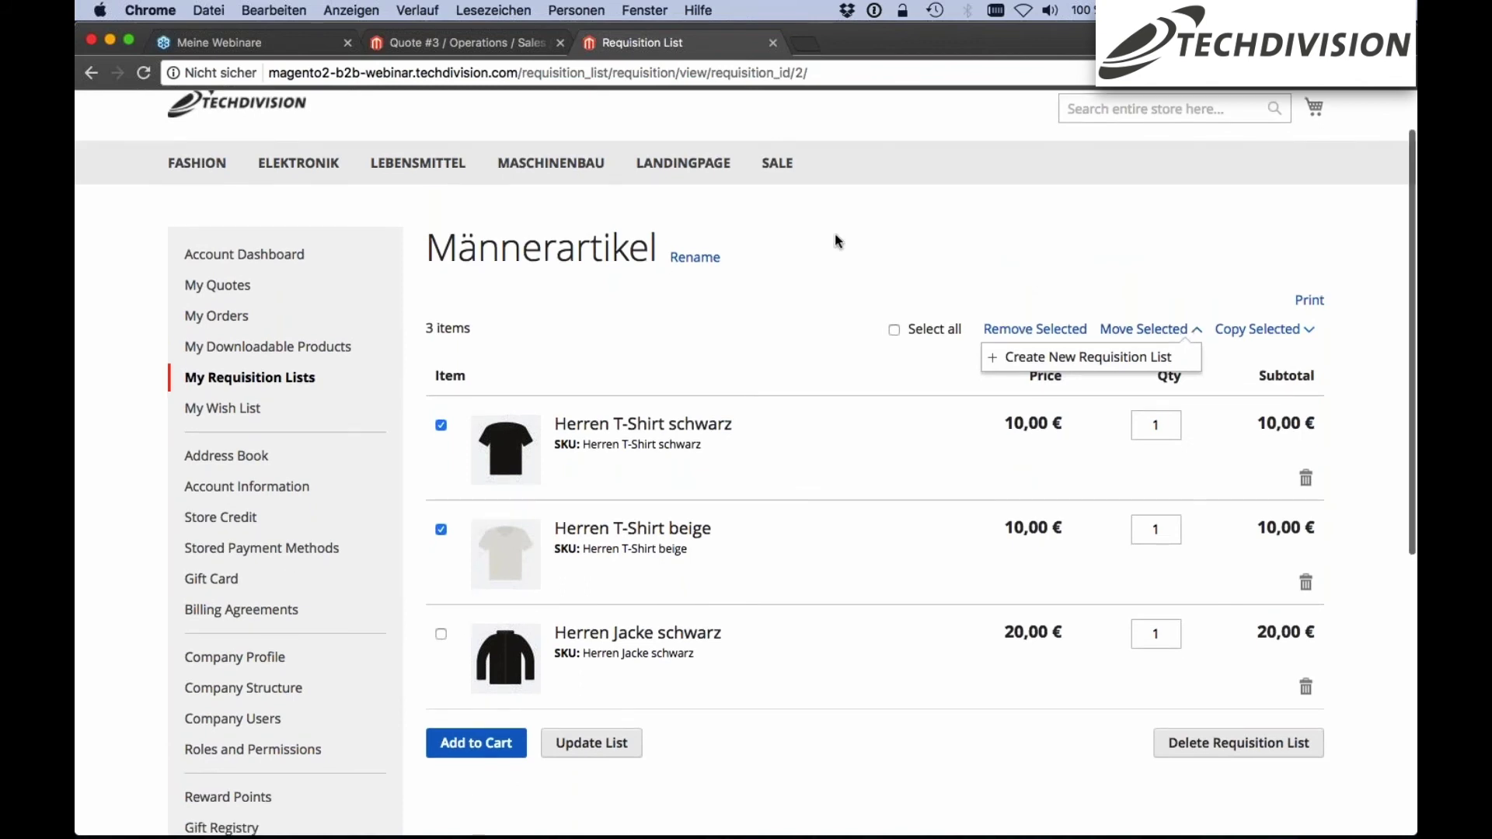
scroll(835, 239, down, 1)
scroll(834, 240, up, 3)
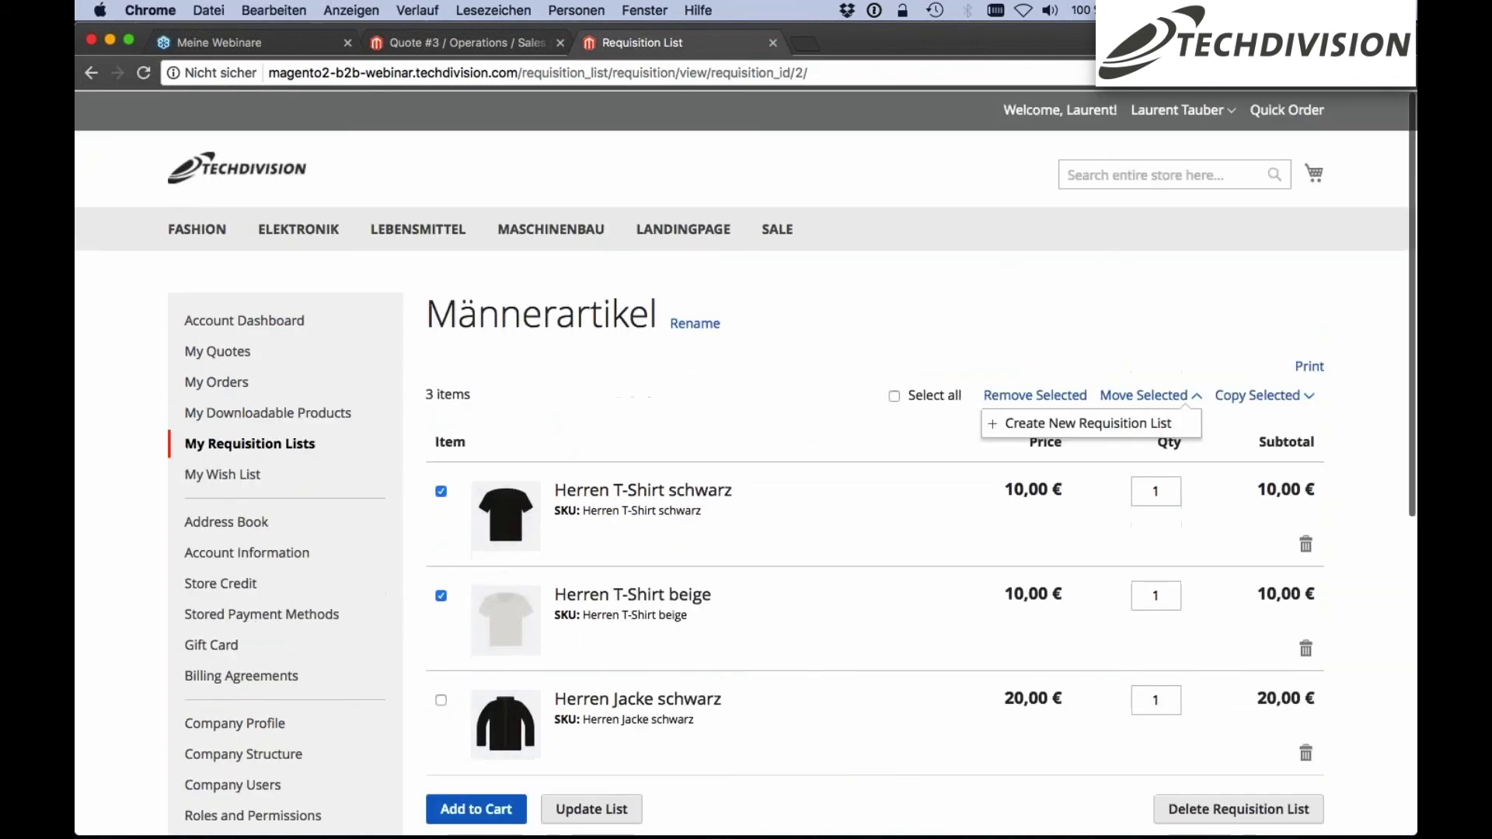
click(237, 168)
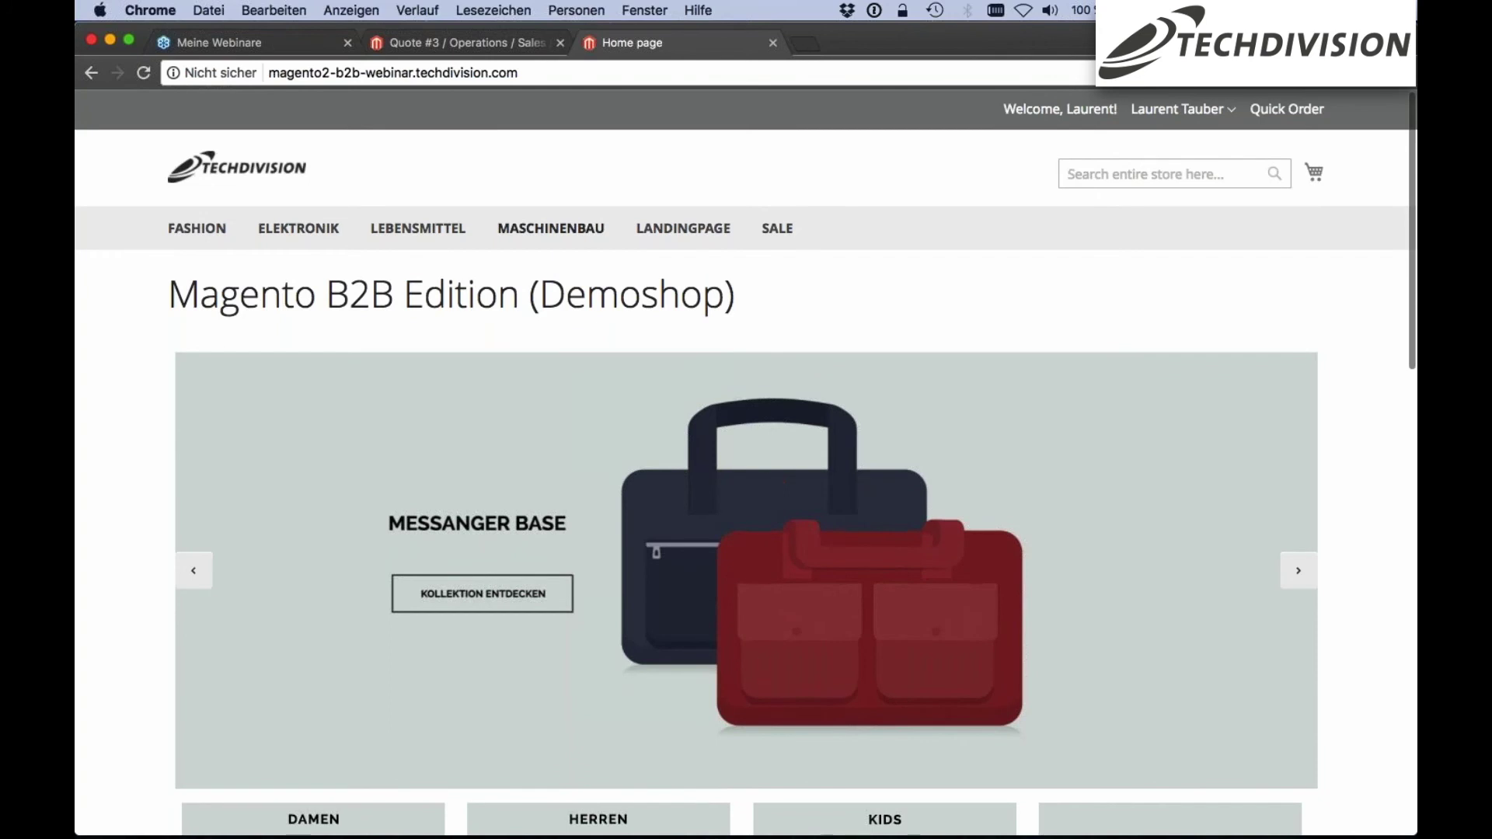
In the admin, go from the Dashboard to Products > Shared Catalogs
click(464, 45)
click(115, 121)
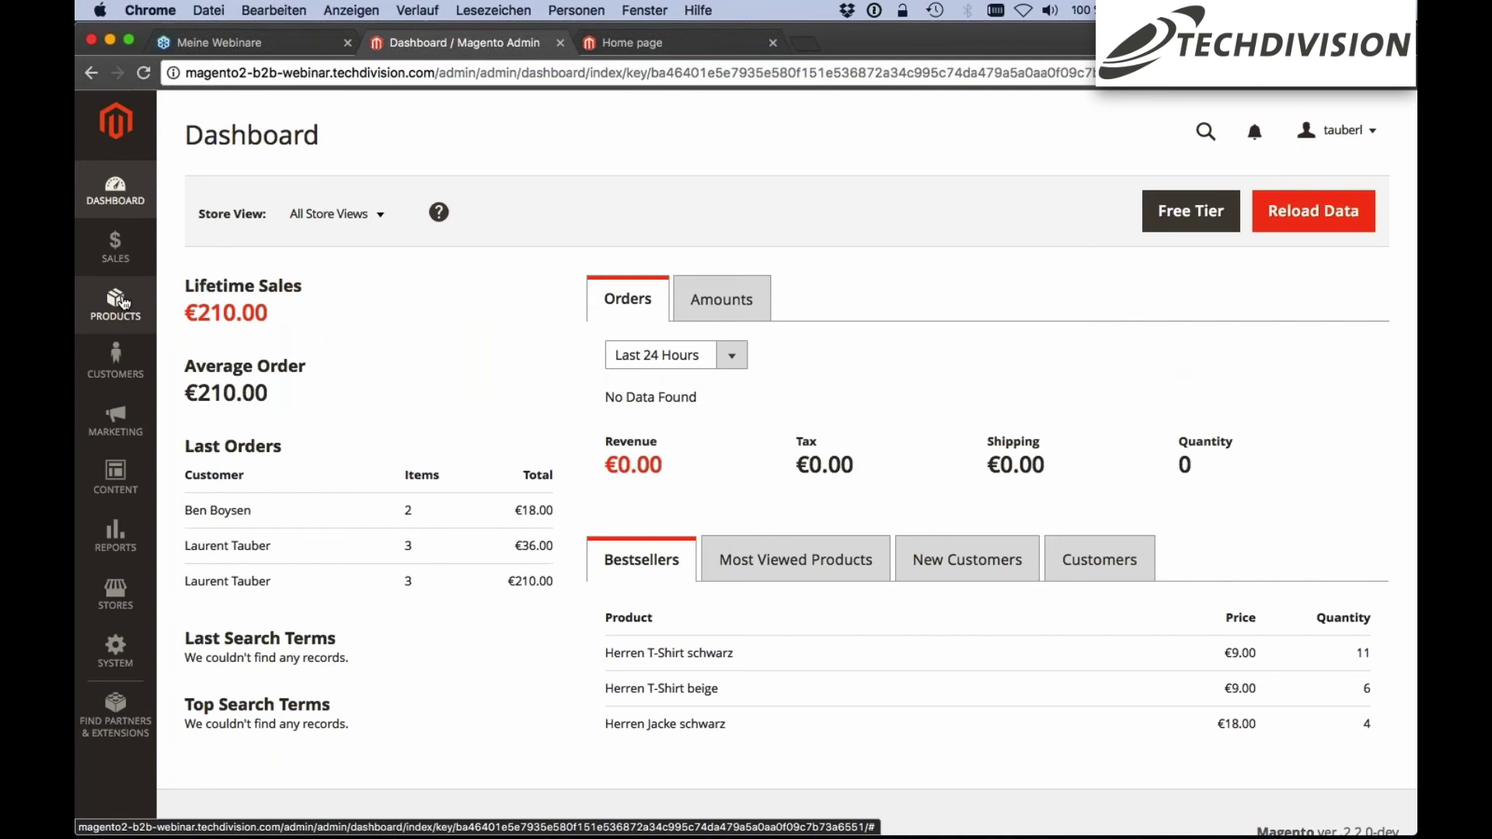
click(116, 375)
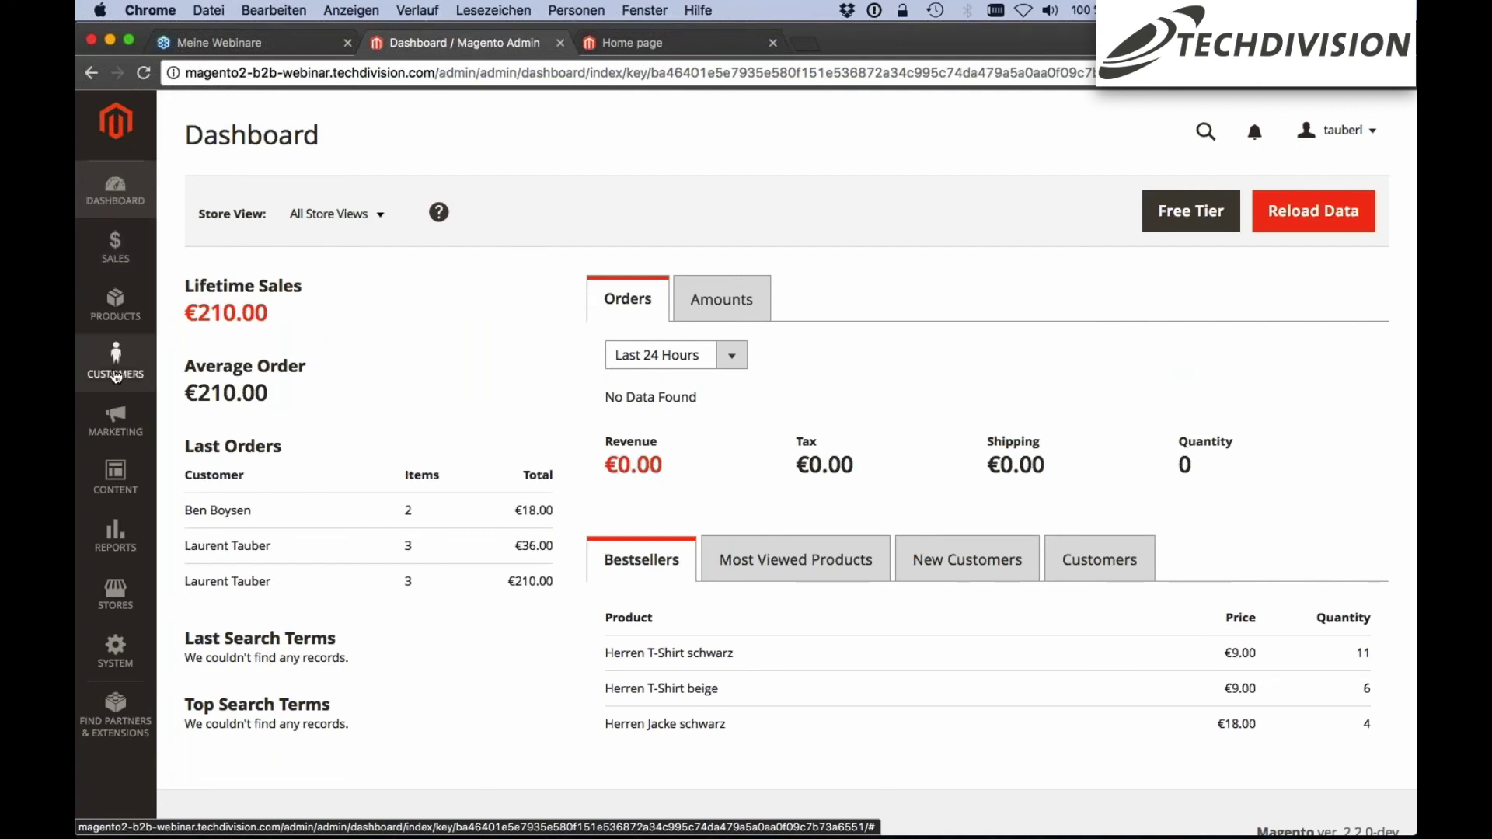
click(115, 317)
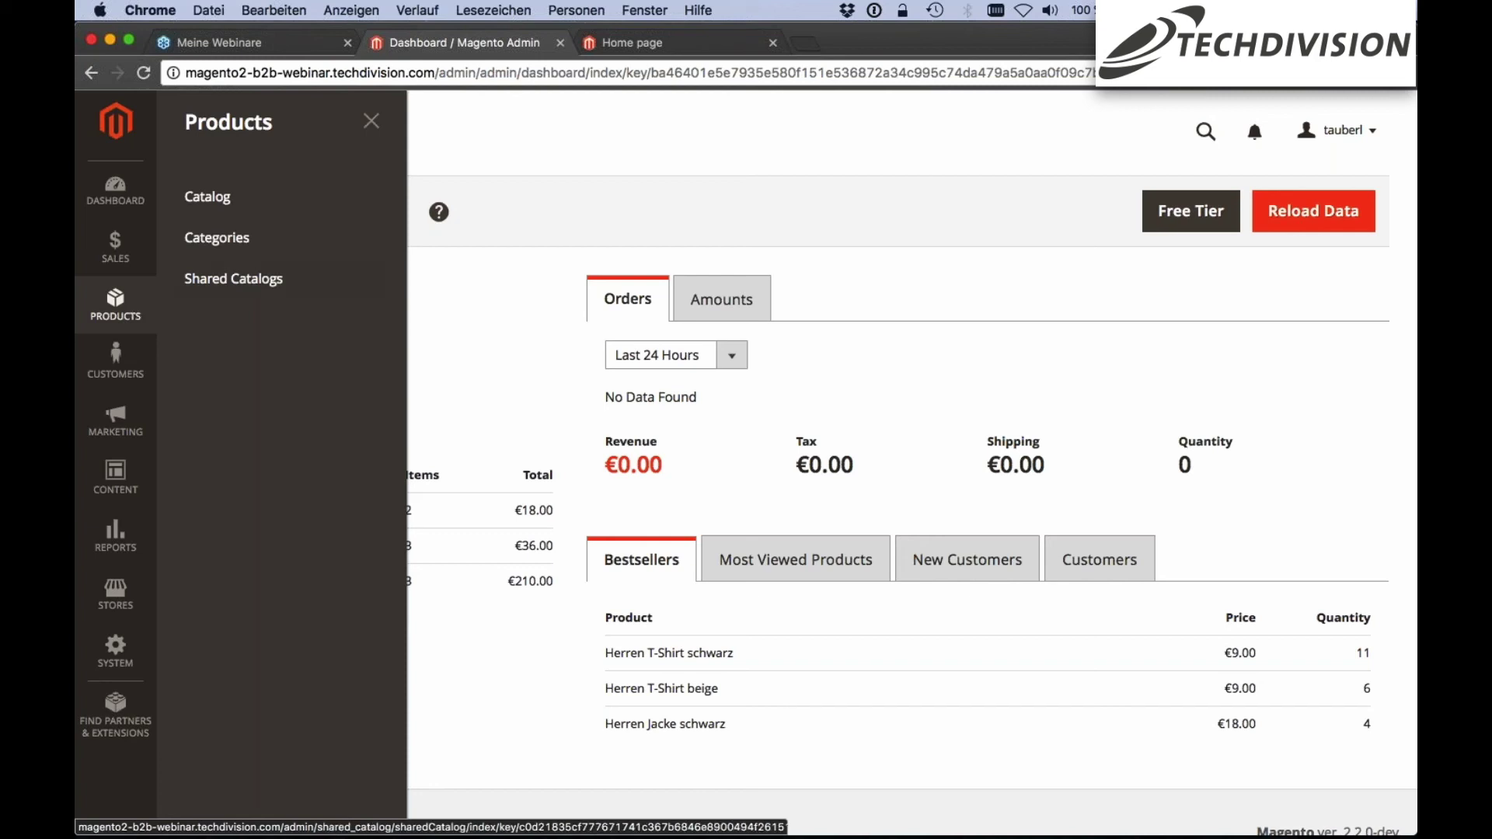
click(209, 285)
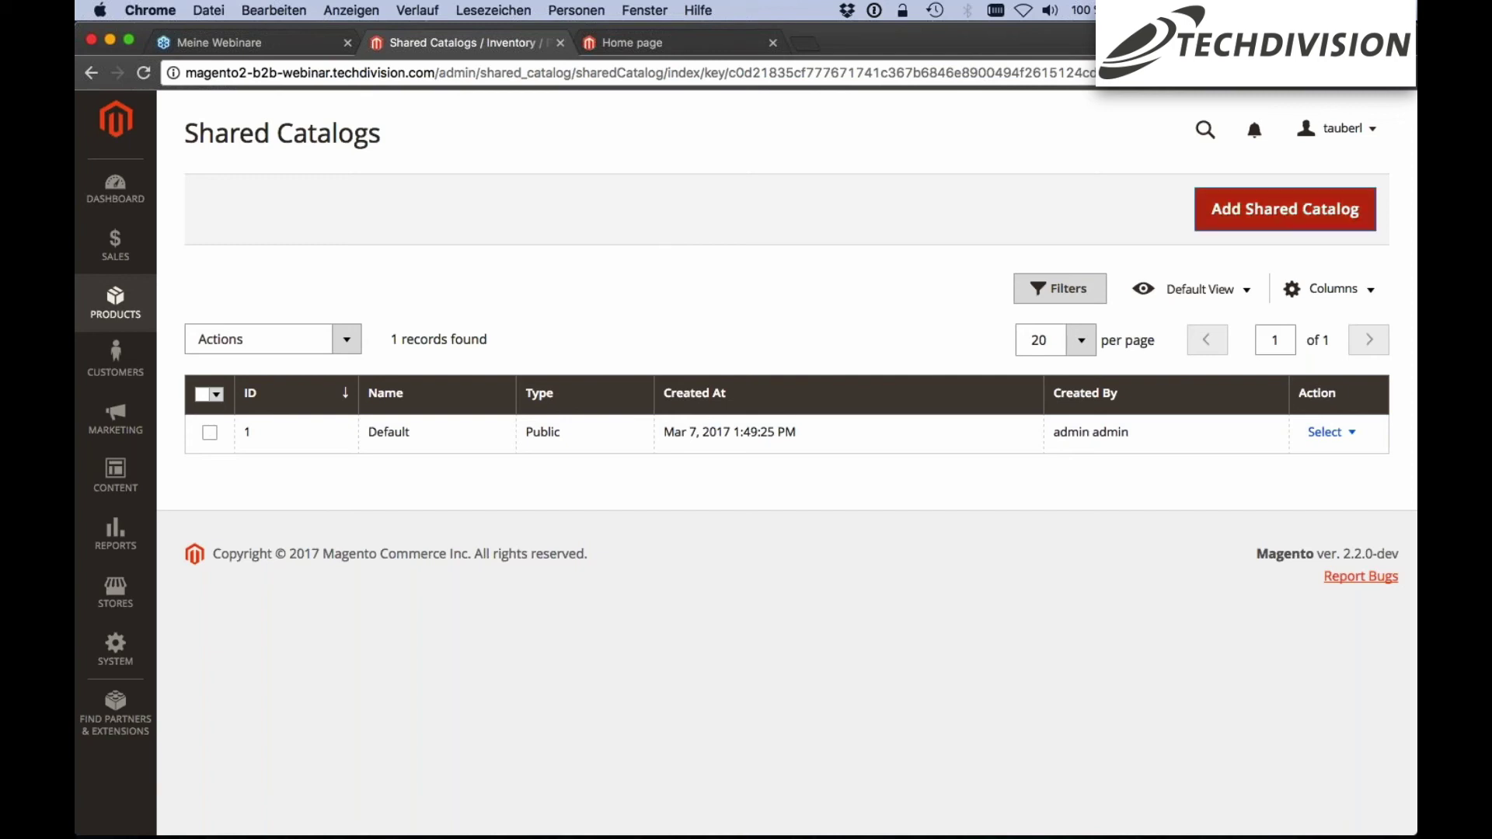
Create and save a new shared catalog named Agenturen with type Custom
click(1297, 217)
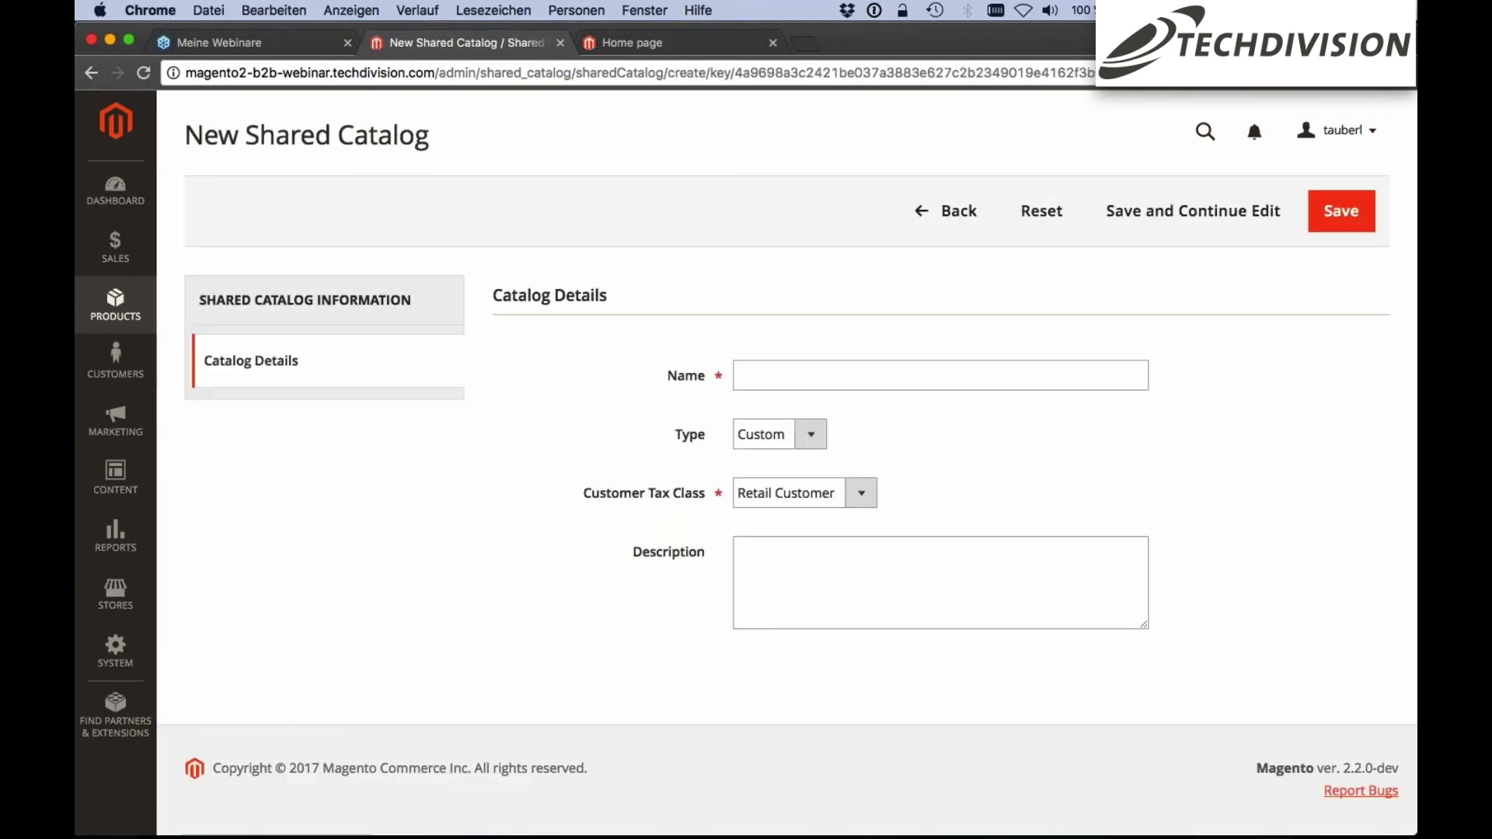
click(871, 381)
text(Agentur)
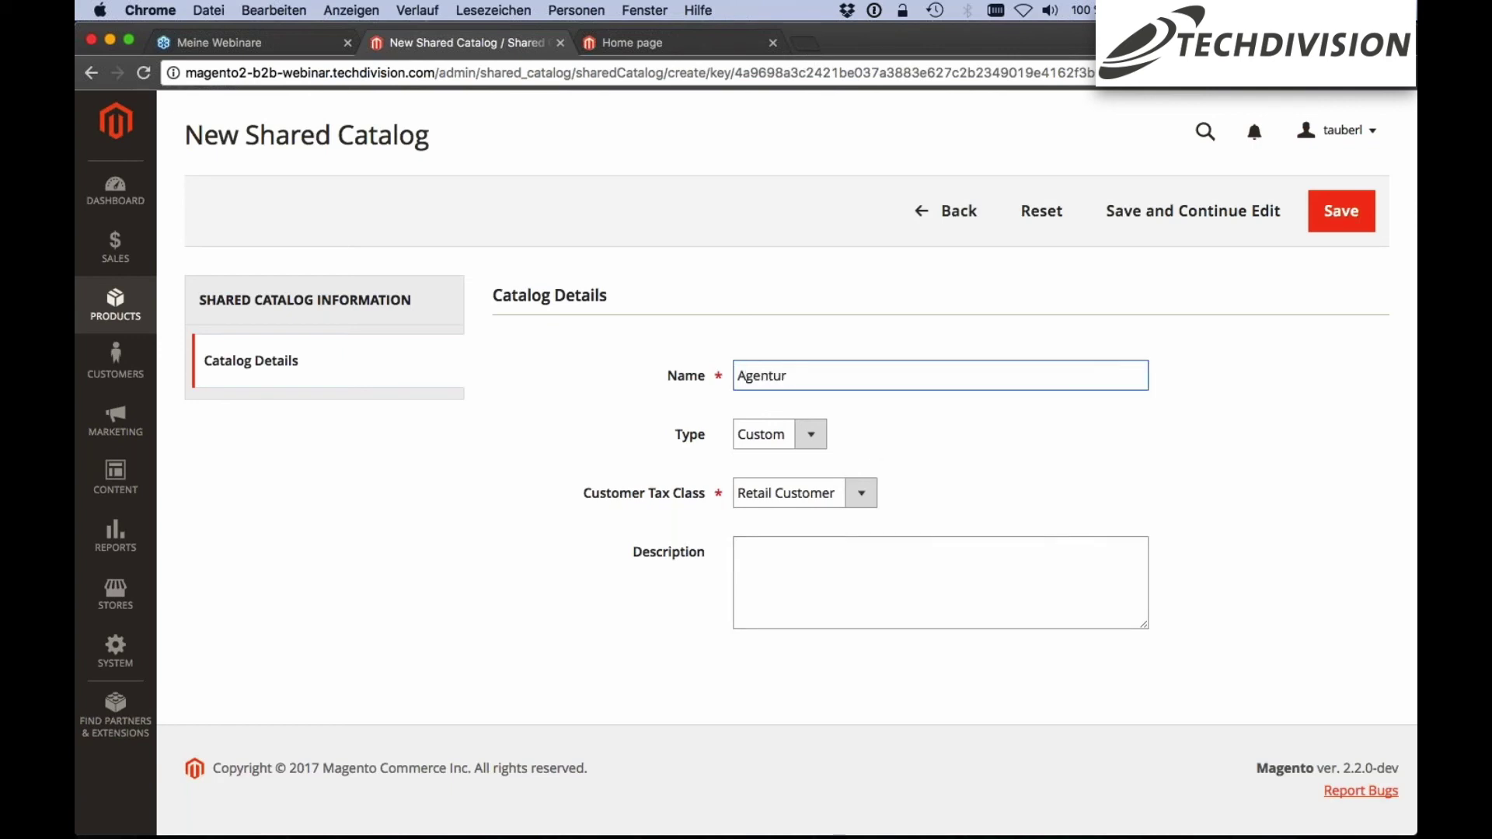
text(en)
click(811, 434)
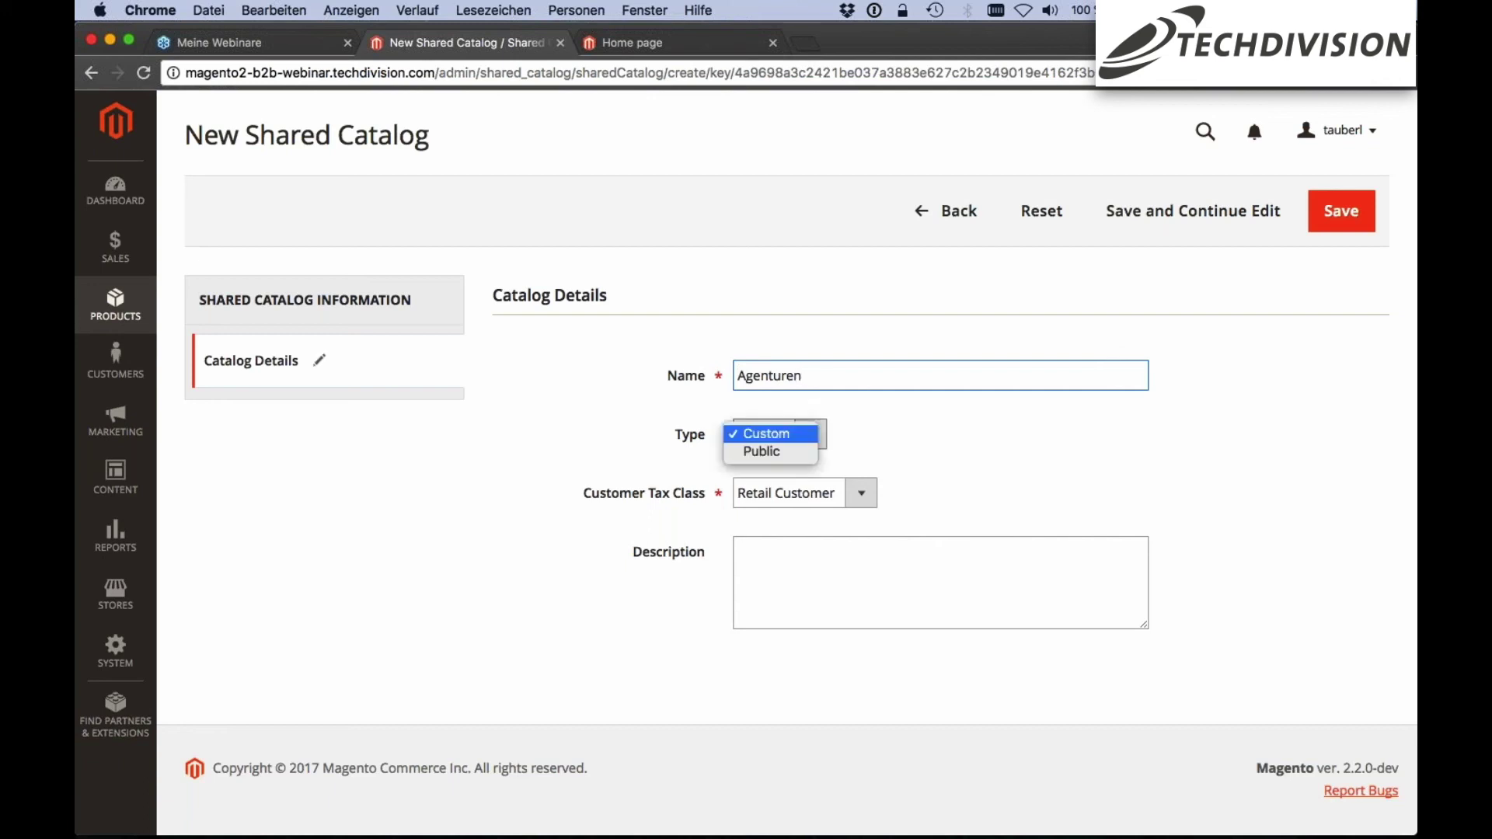
click(771, 433)
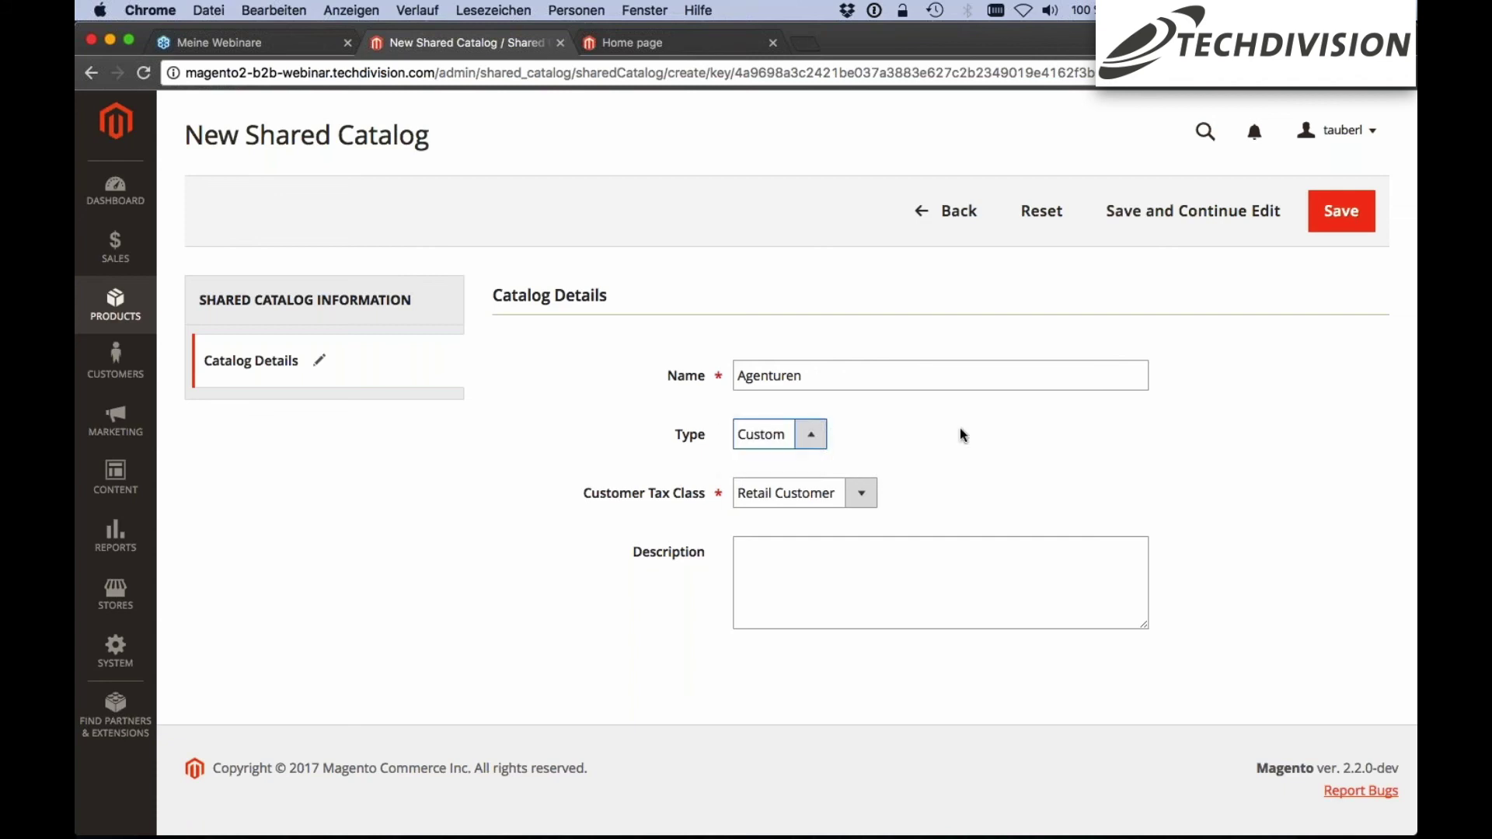
scroll(904, 449, down, 1)
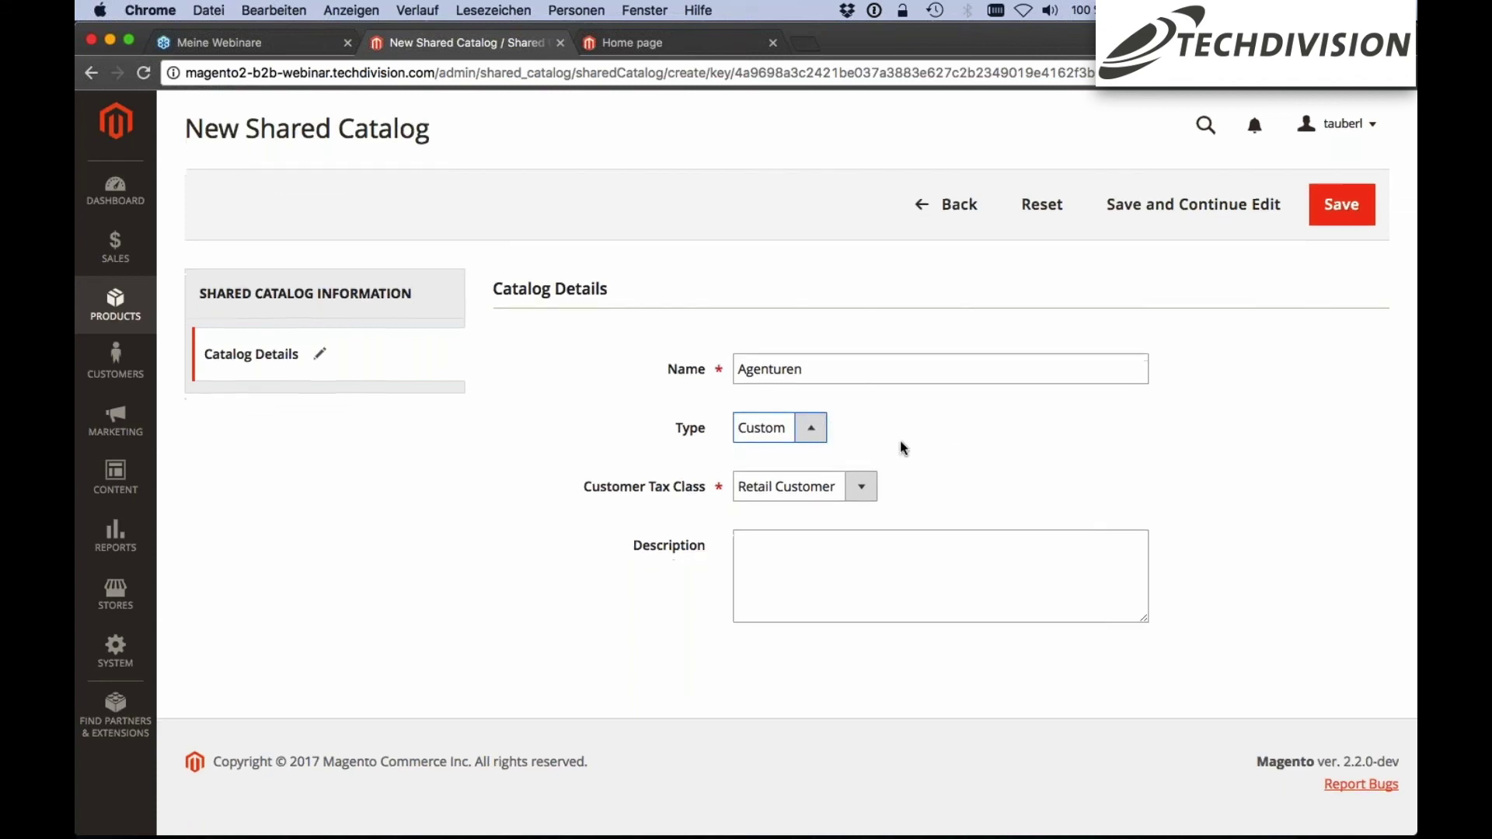
scroll(903, 448, down, 1)
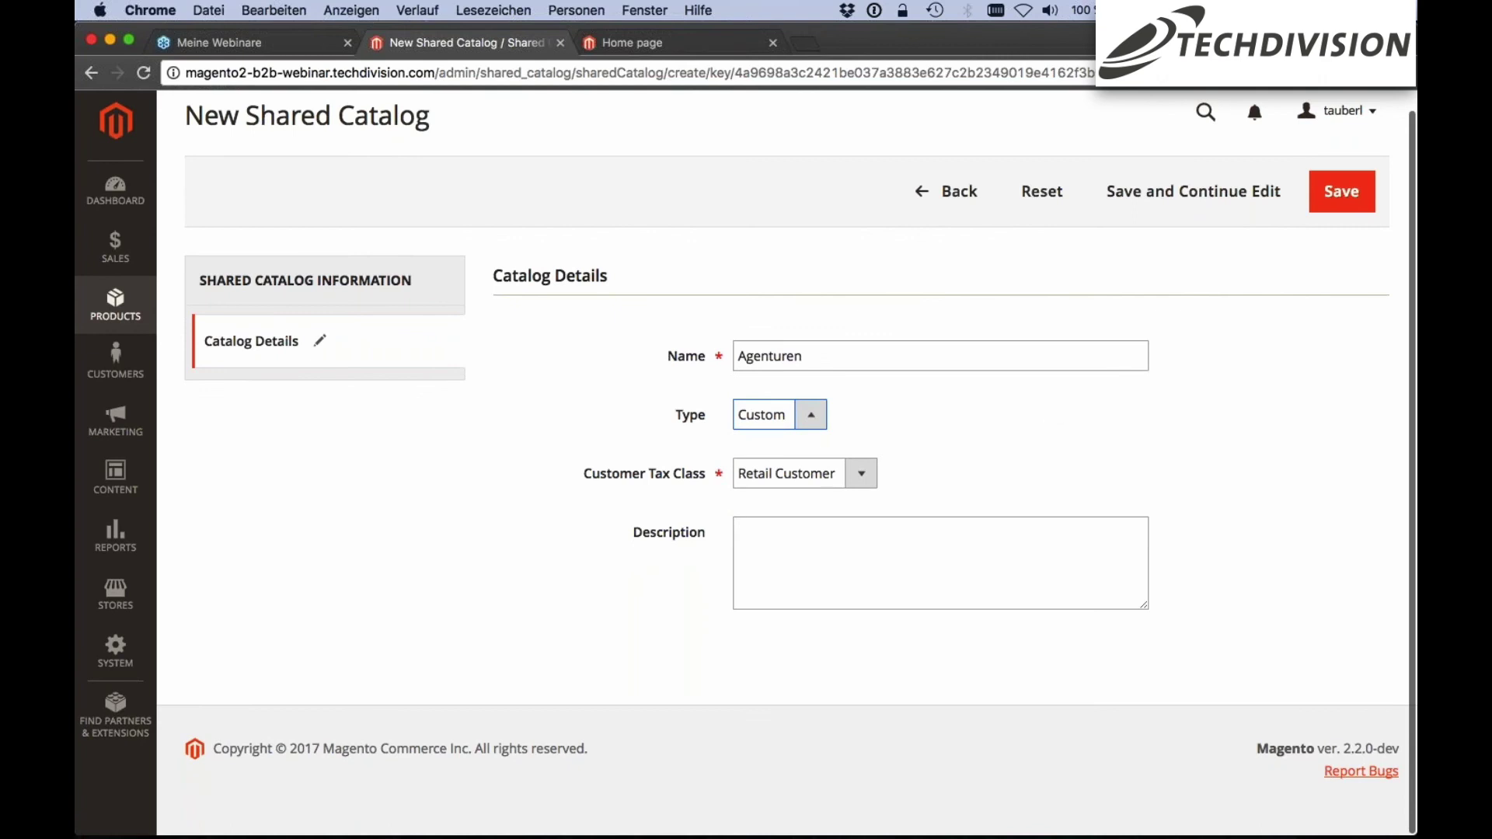
click(1342, 191)
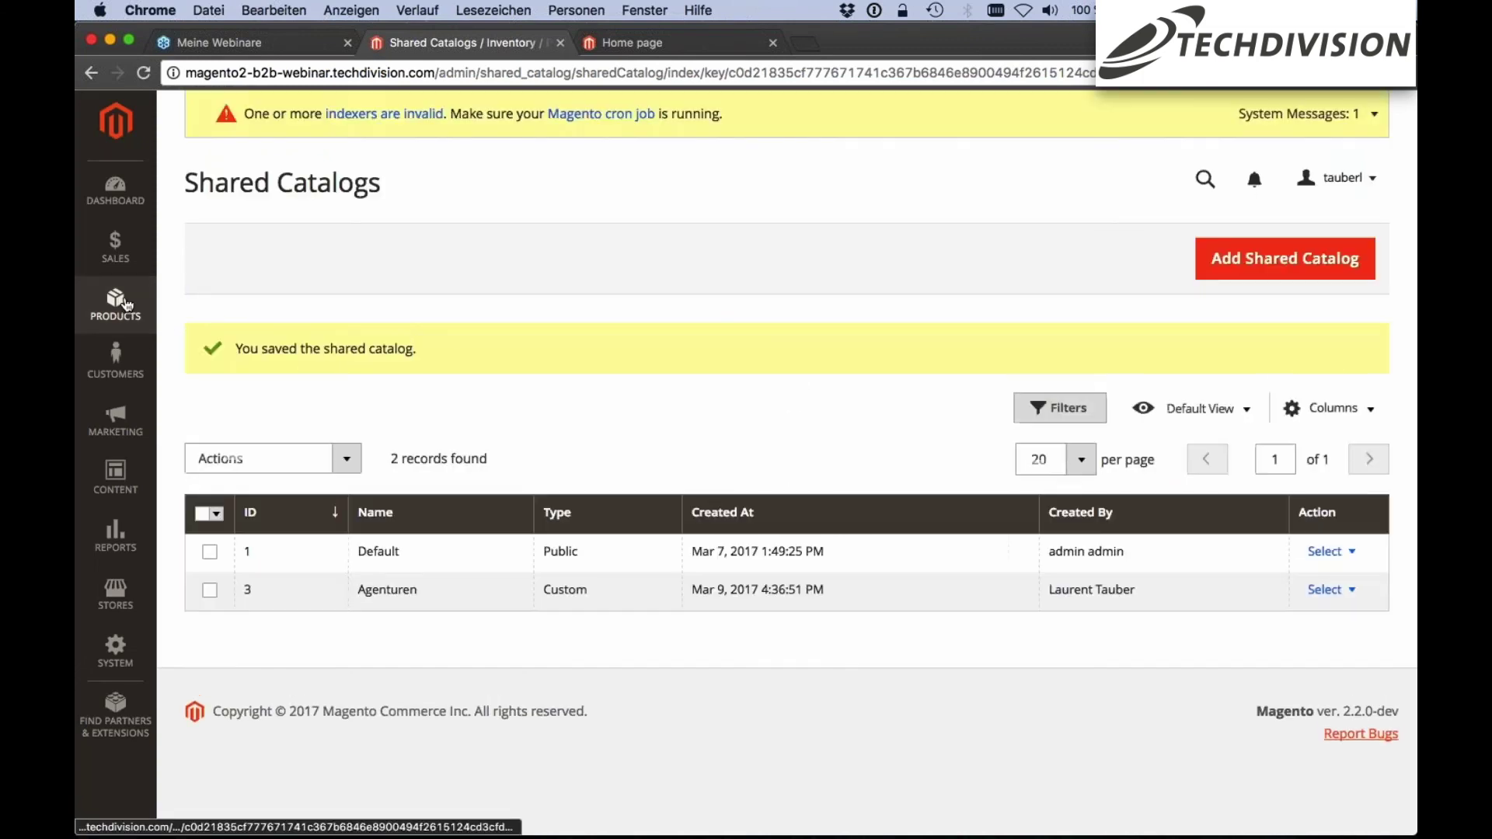
Reopen Products > Shared Catalogs and show the Agenturen catalog's actions
click(122, 303)
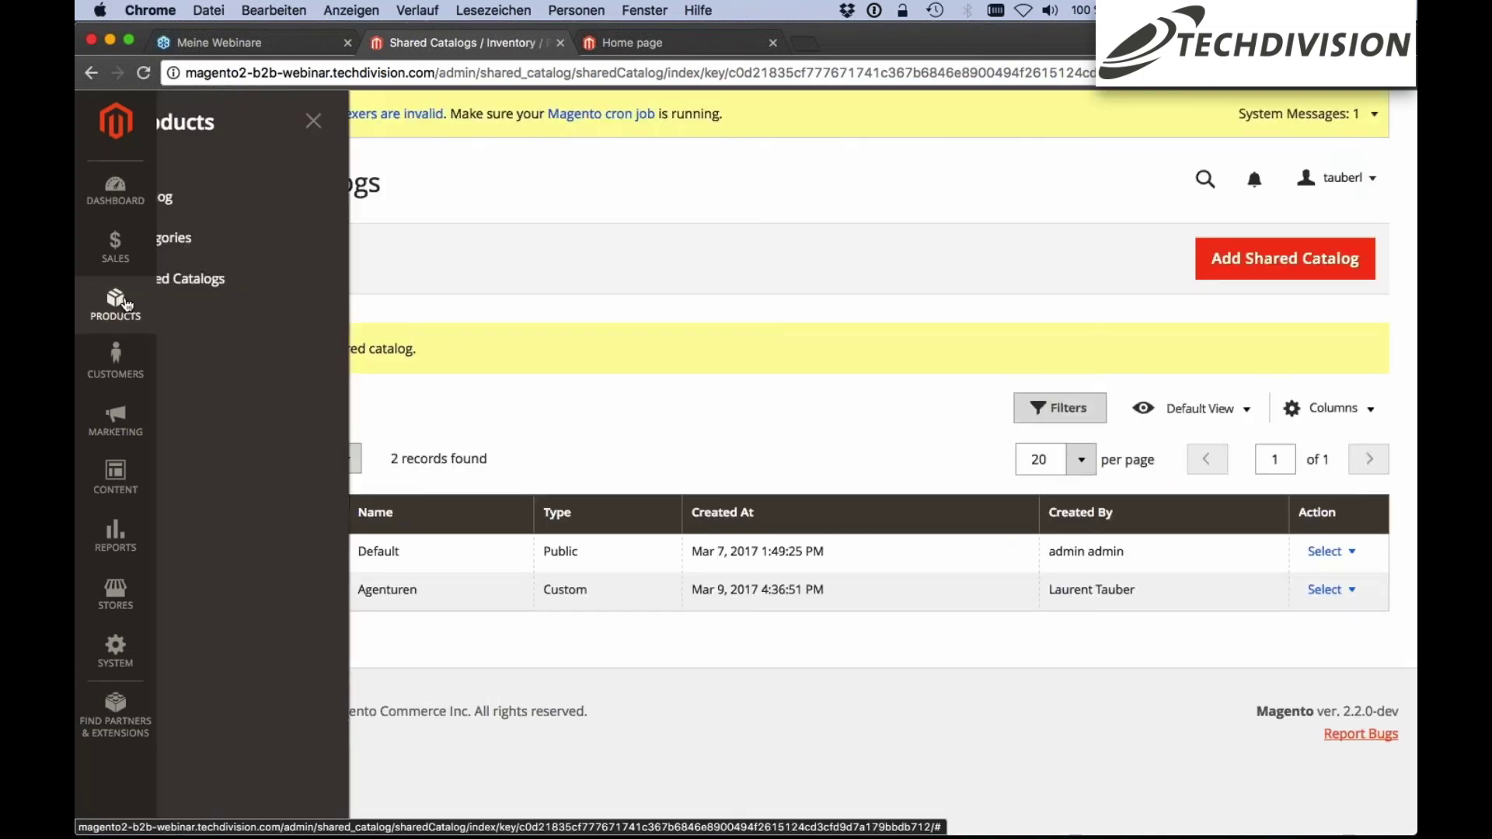
click(204, 280)
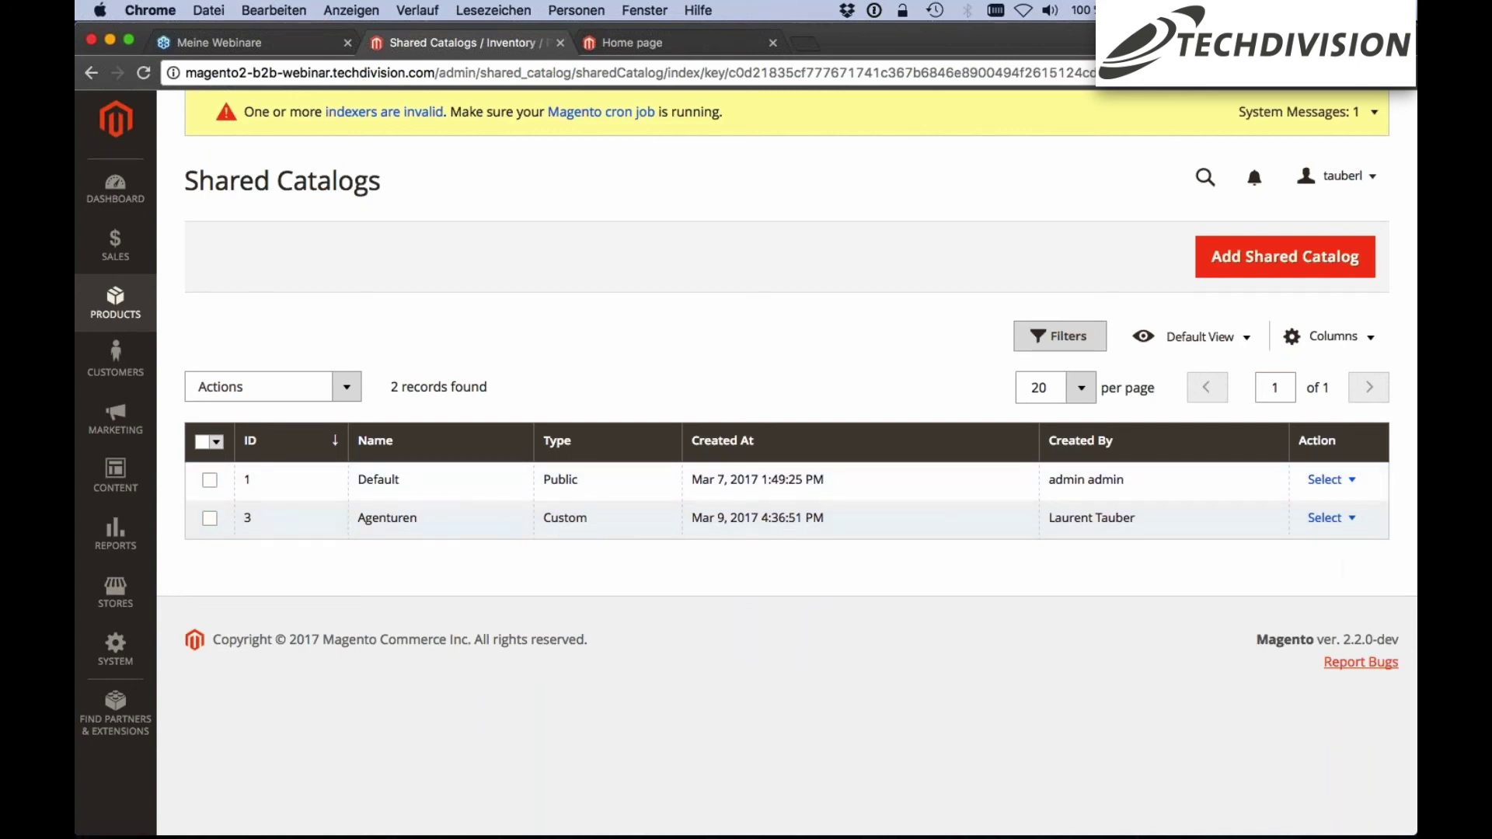
click(1349, 518)
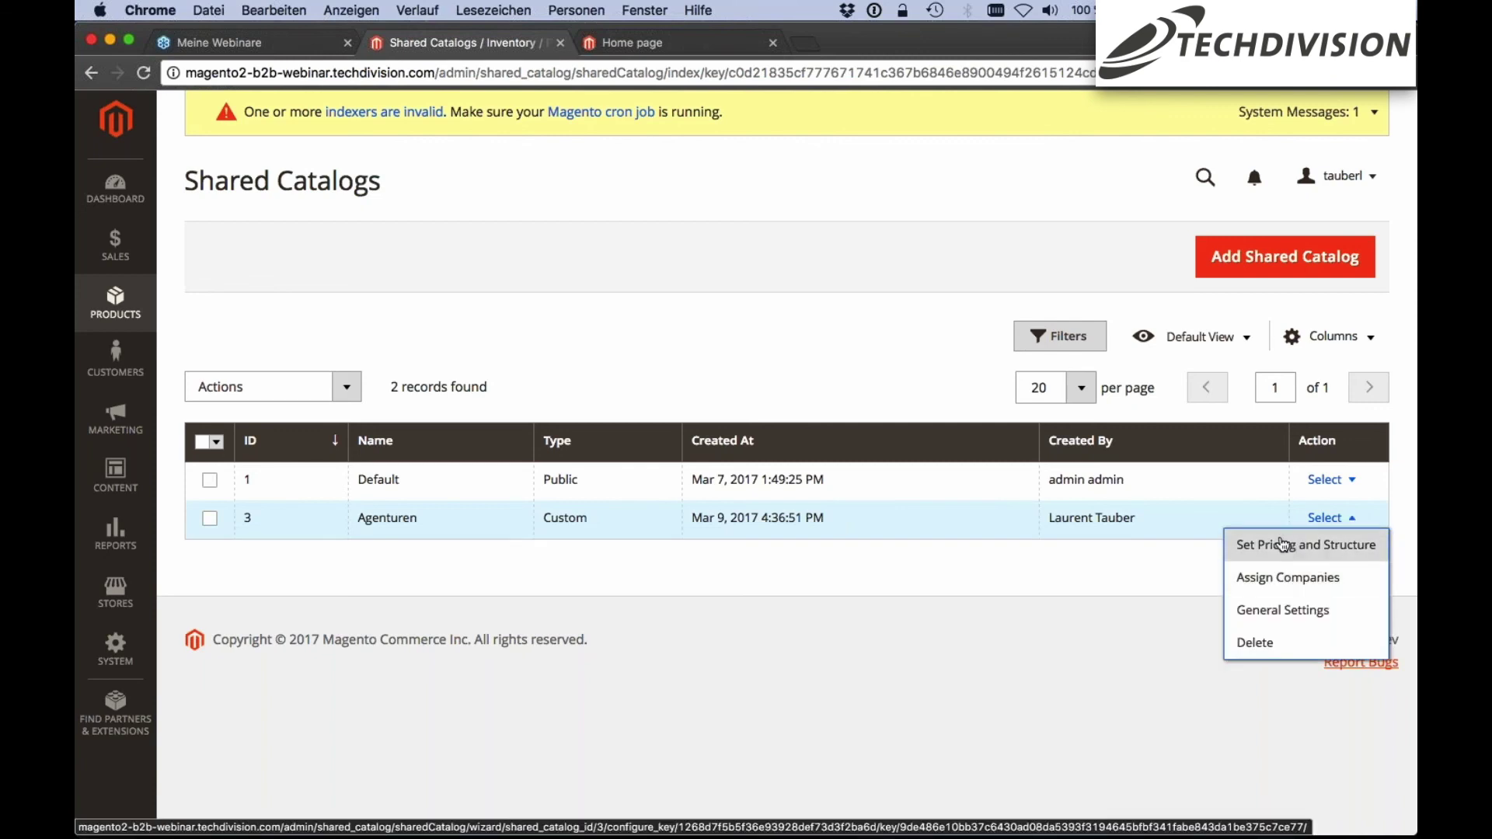
Start Agenturen's pricing and structure setup and expand Root Catalog and Default Category, keeping All Stores
click(1283, 543)
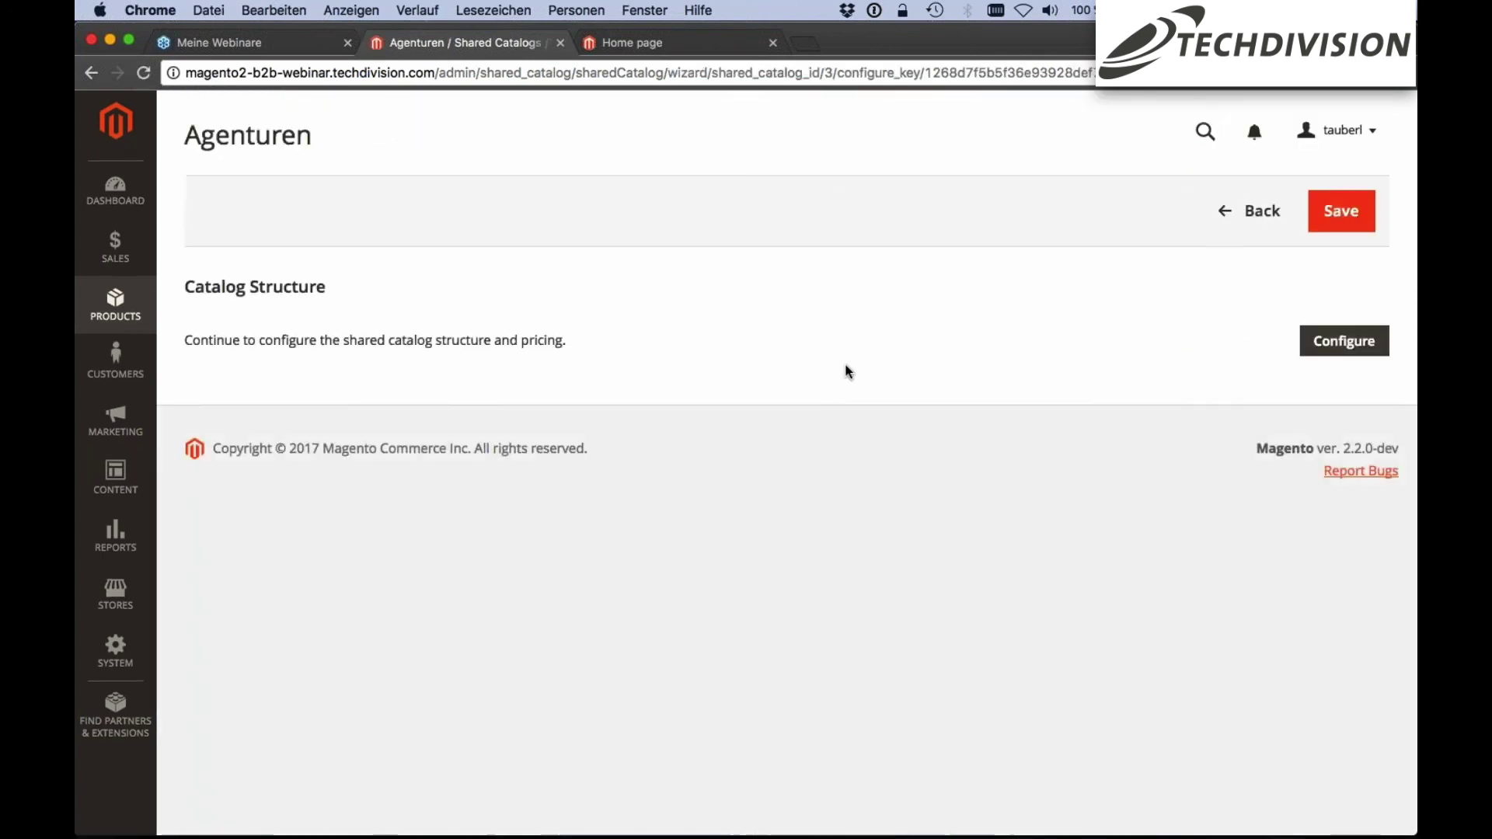
click(1343, 341)
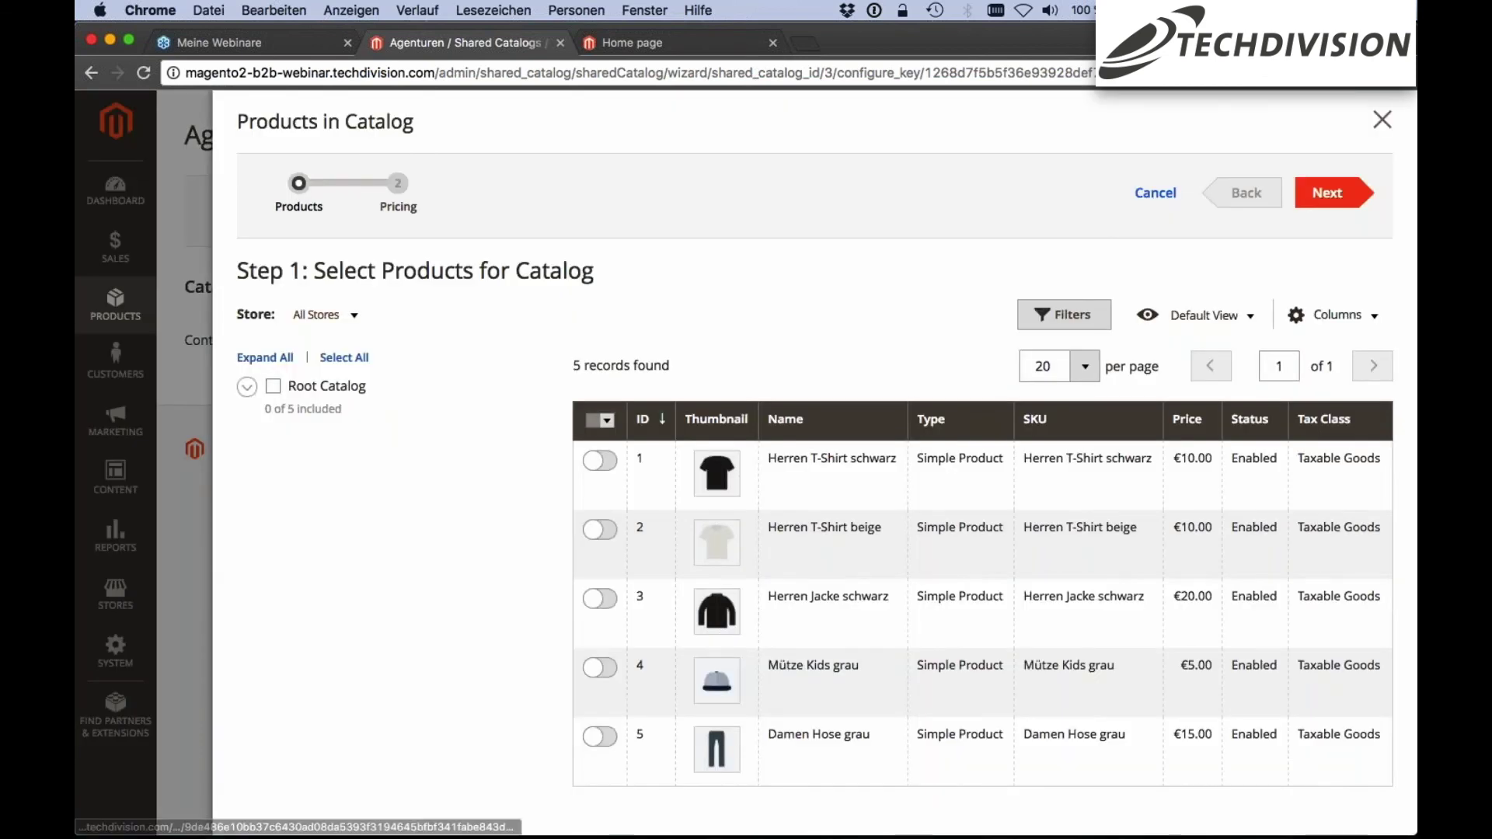
click(246, 386)
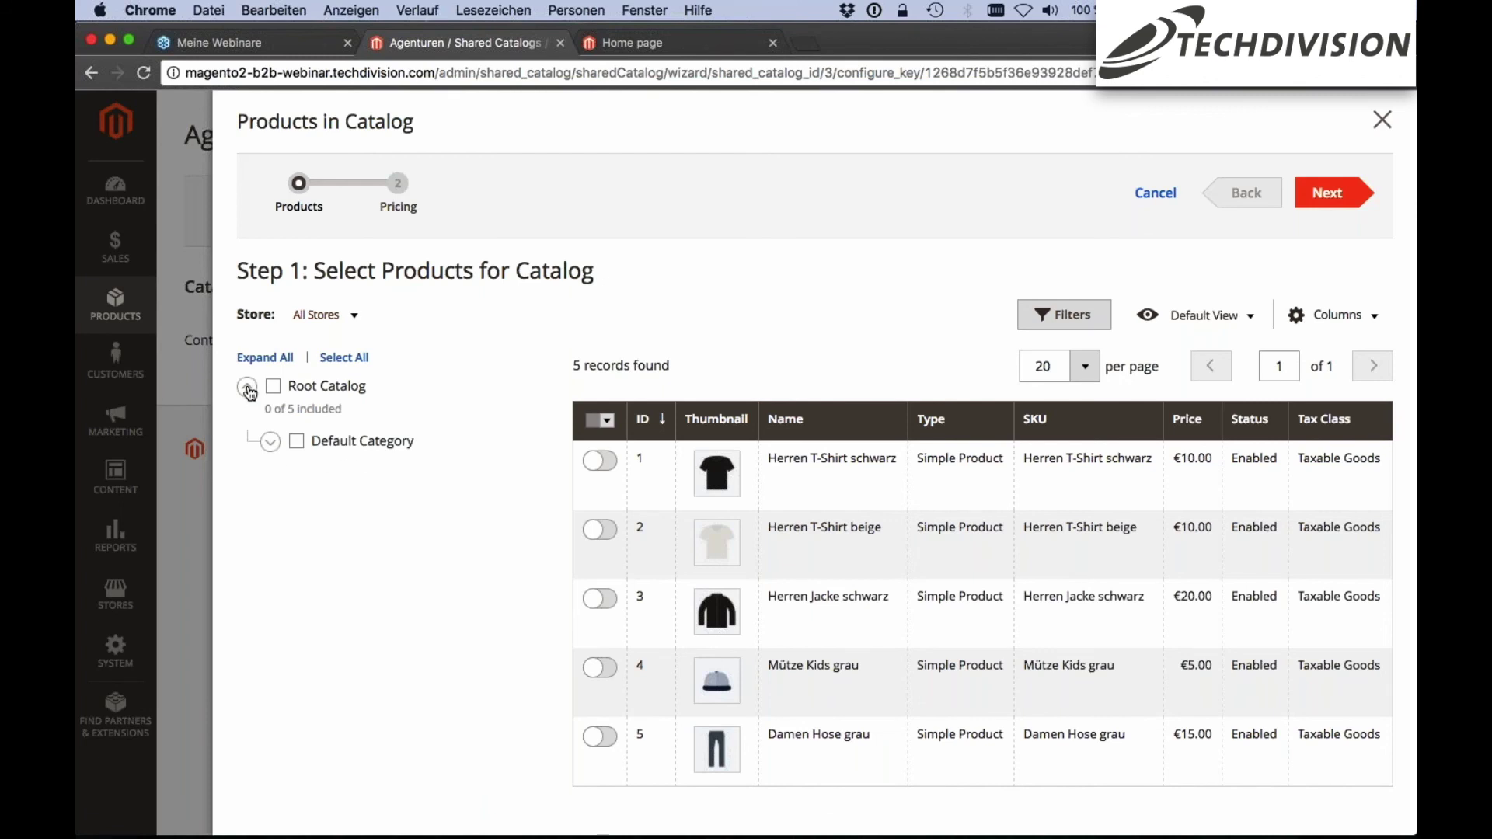
click(270, 441)
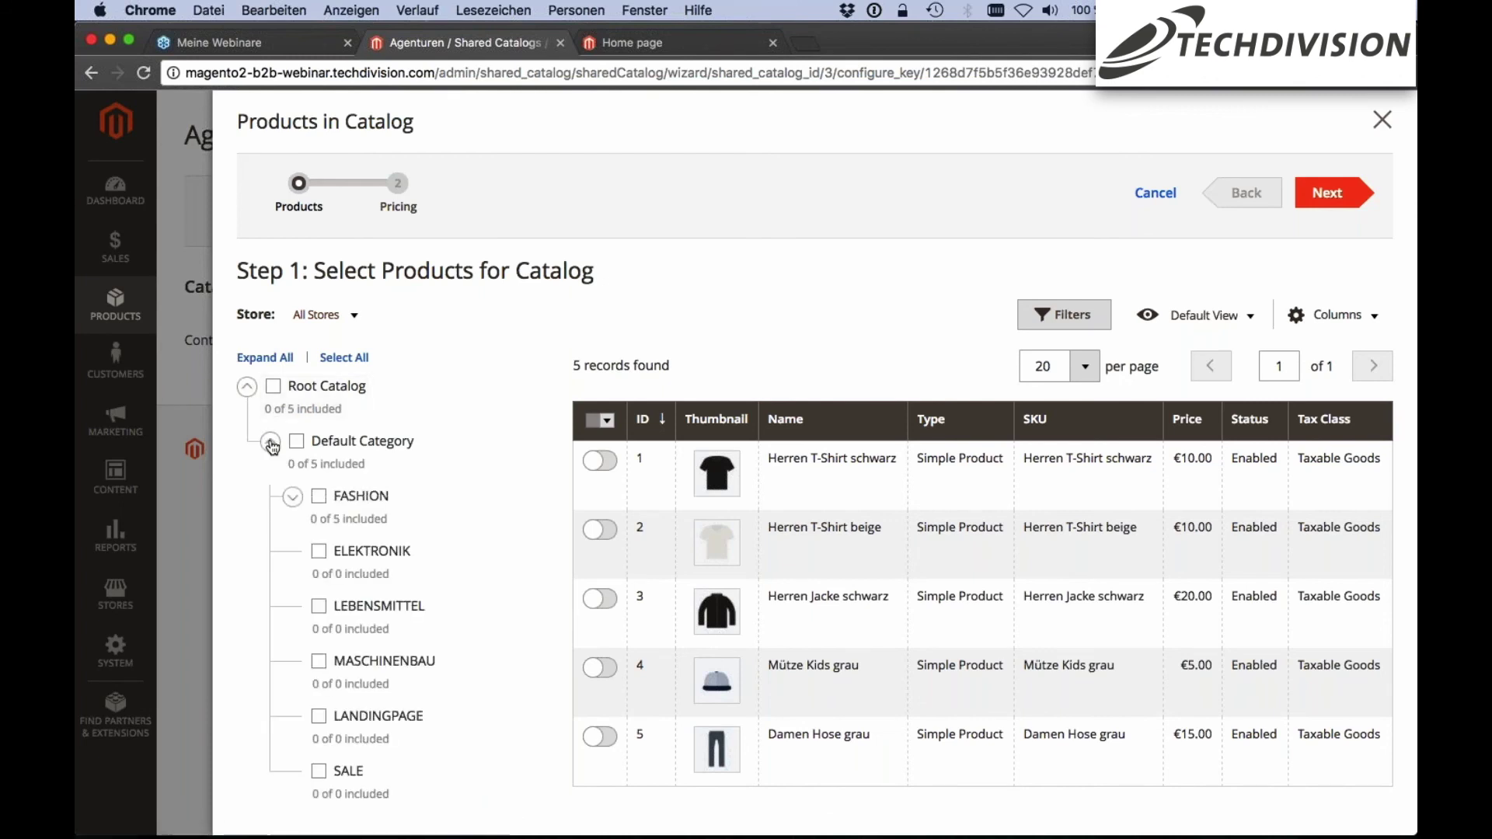
click(357, 316)
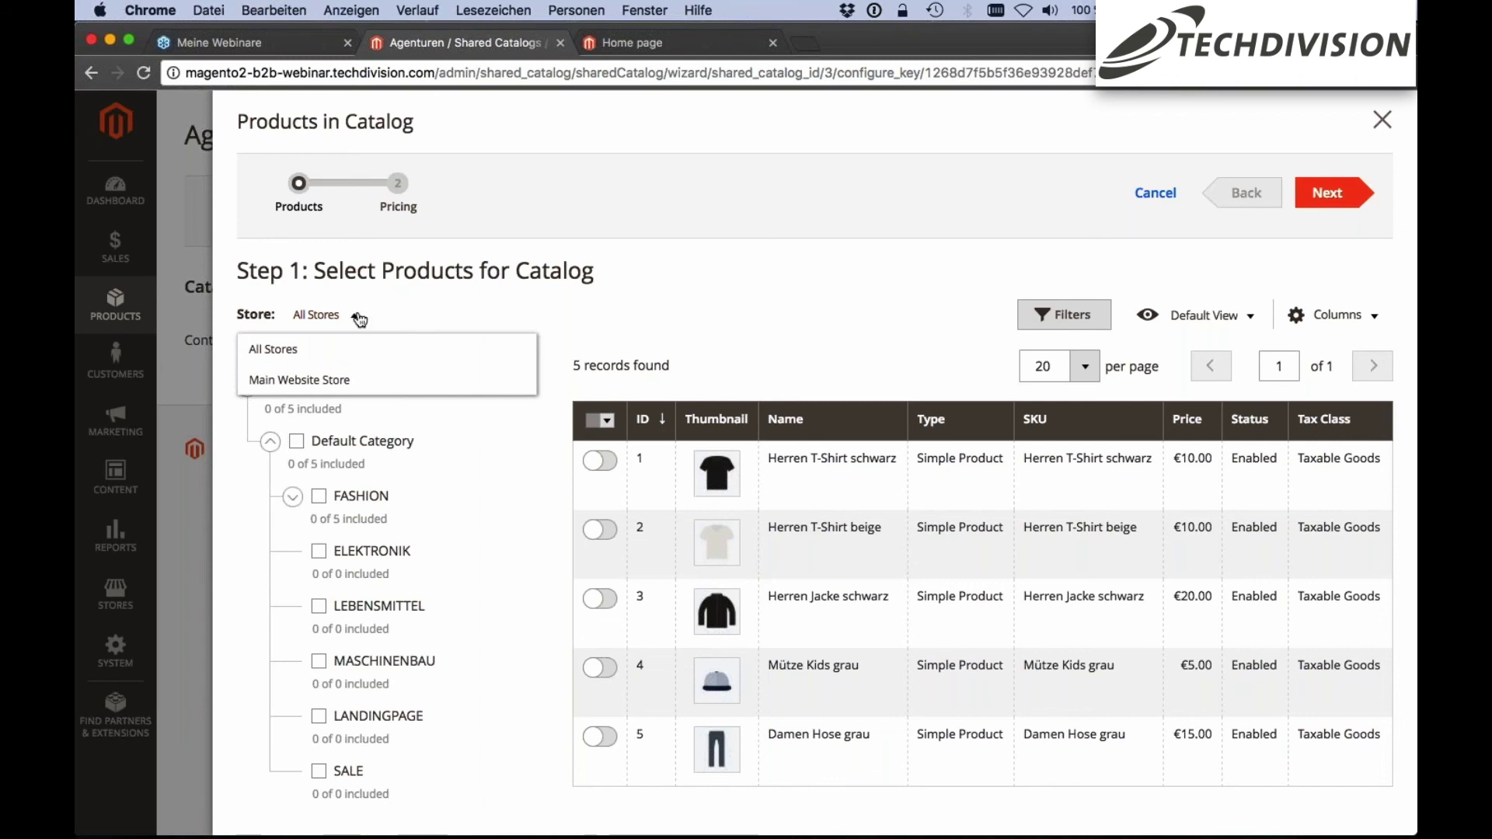
click(359, 317)
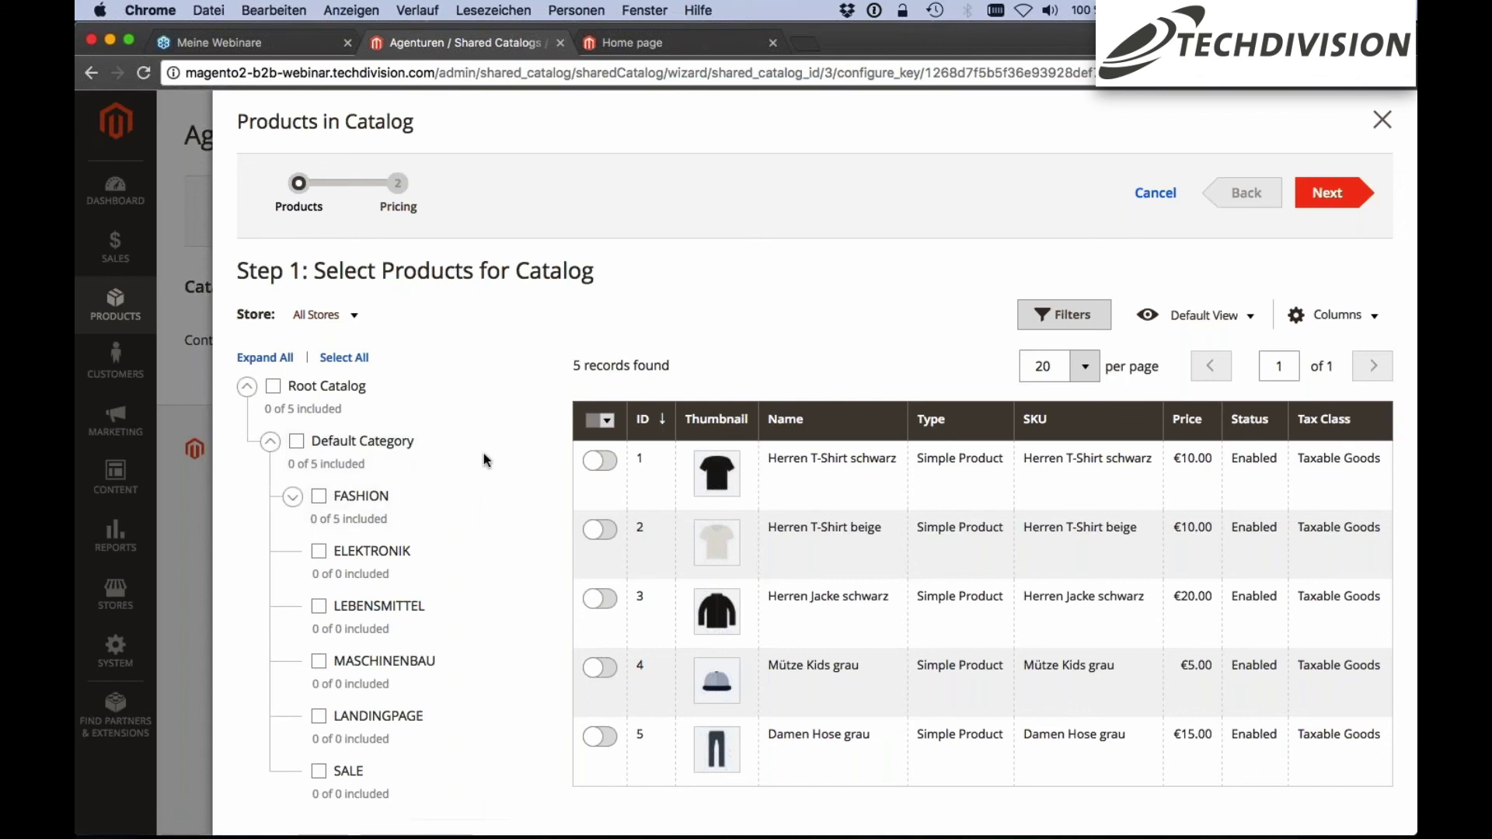
Include all five FASHION category products and continue to the Set Custom Prices step
click(323, 498)
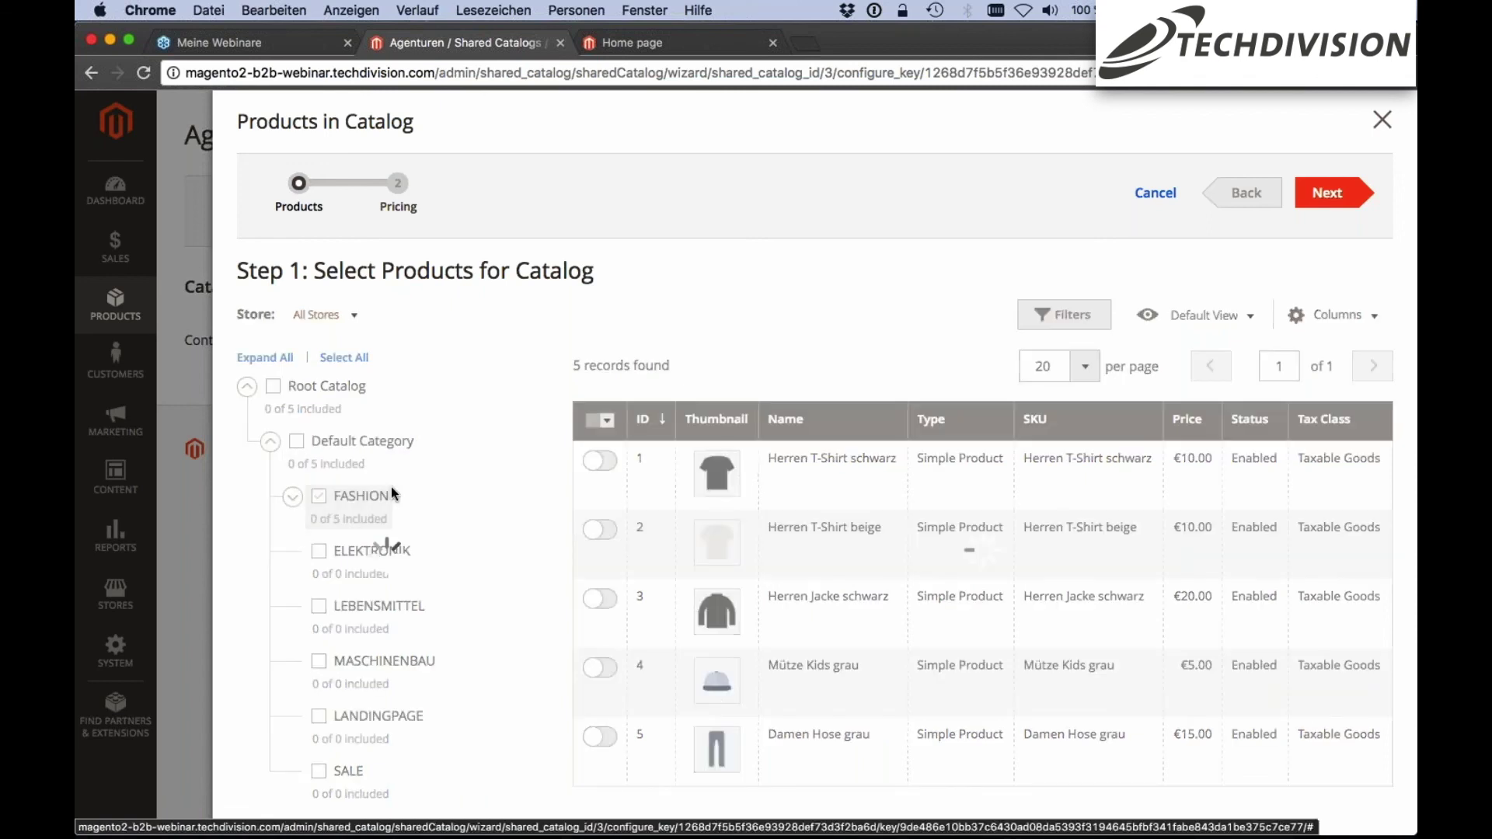
scroll(466, 478, down, 1)
scroll(552, 473, down, 3)
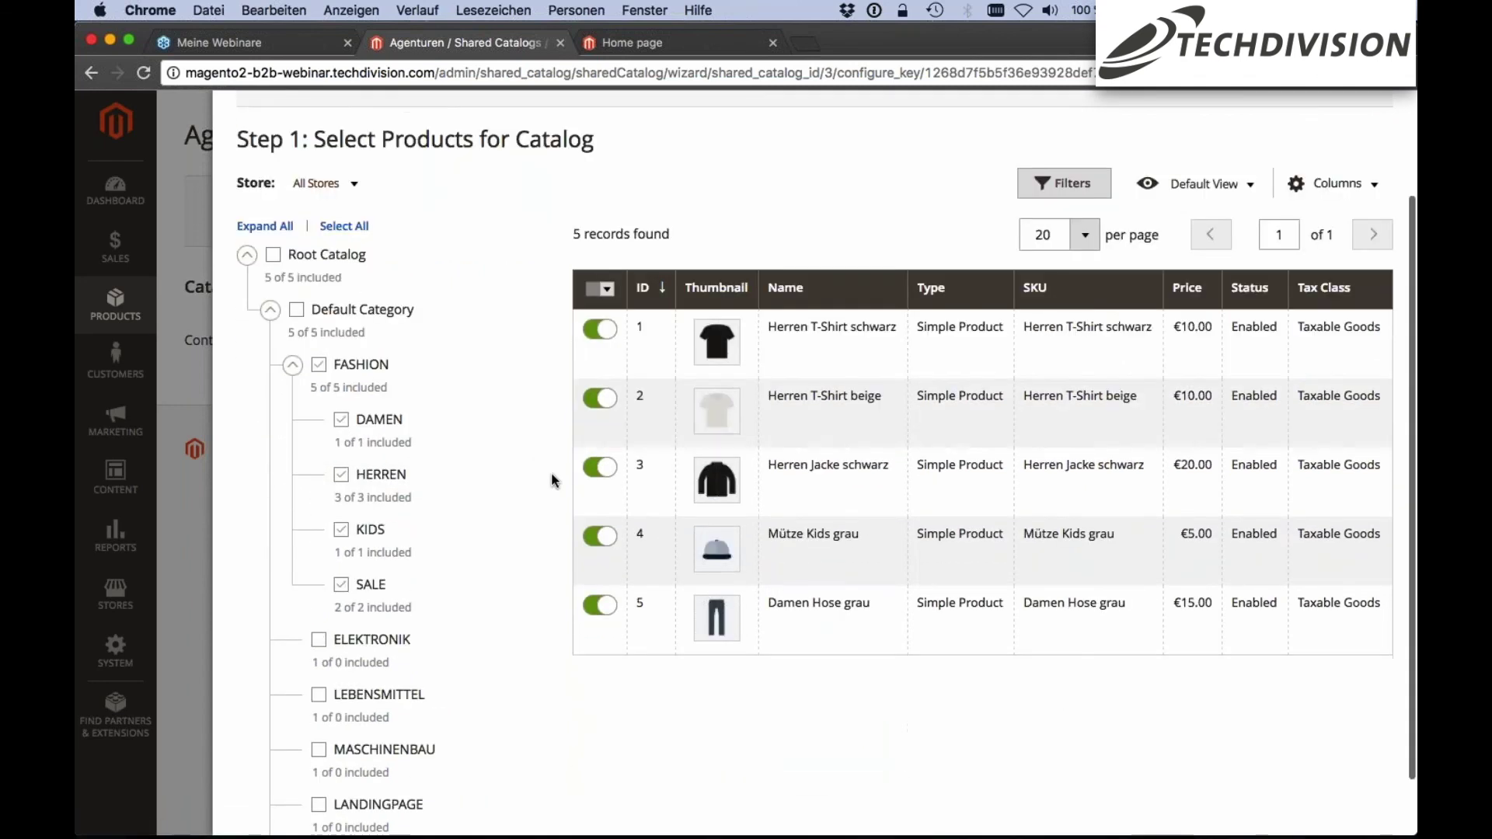
scroll(599, 286, up, 1)
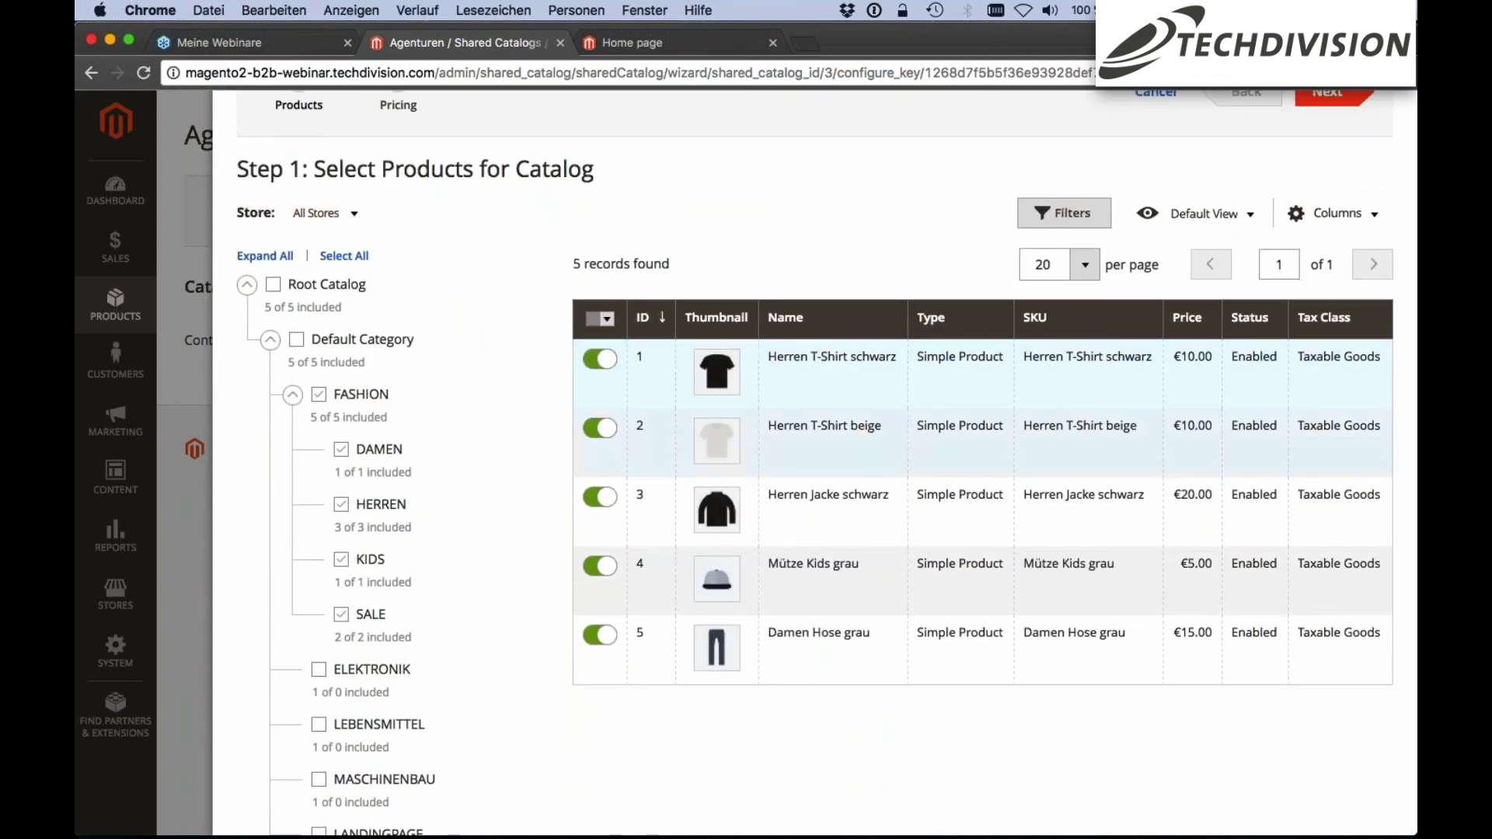
scroll(673, 224, down, 1)
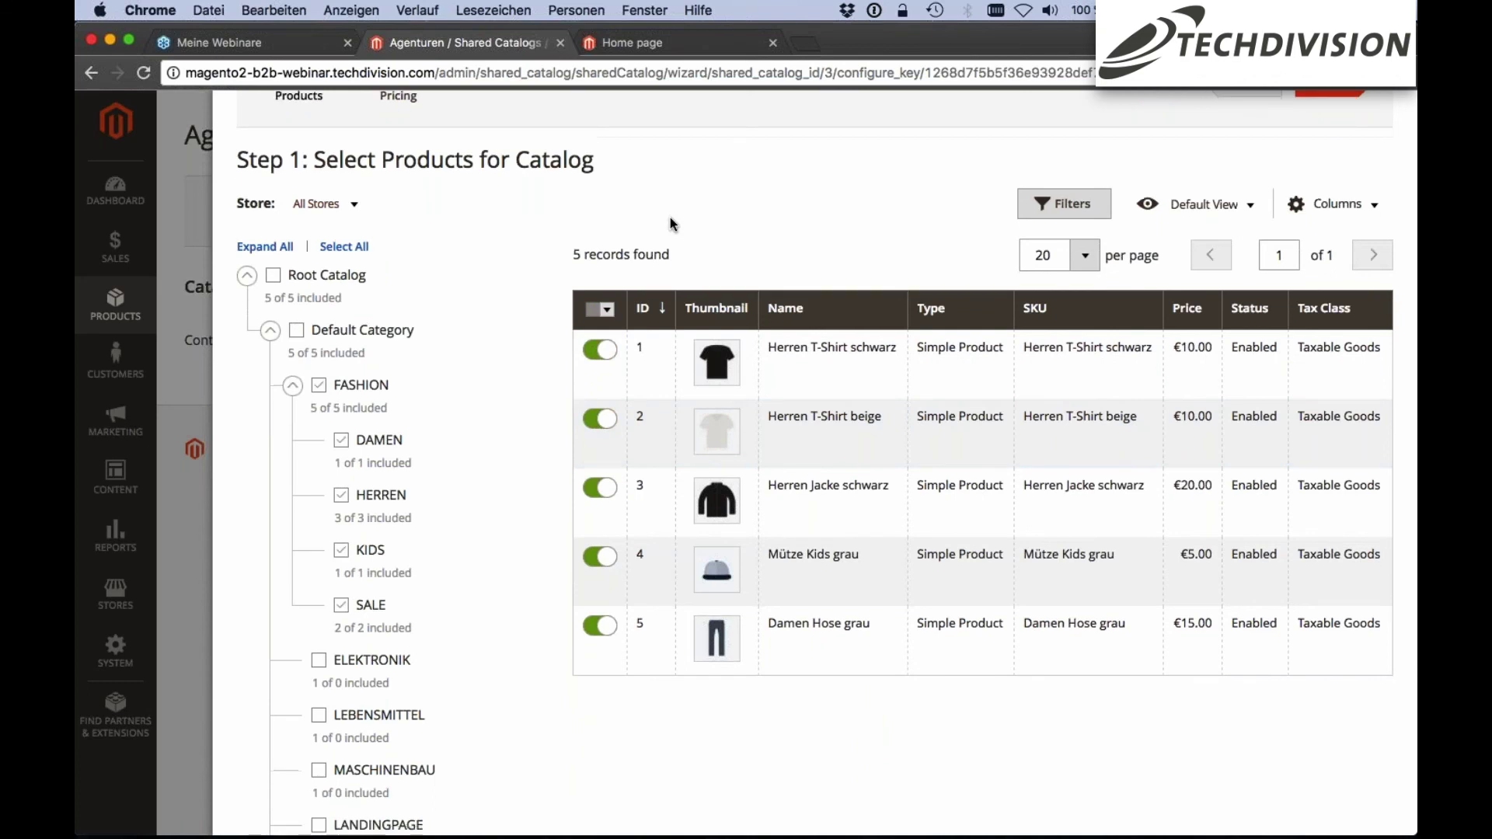
scroll(673, 224, down, 1)
click(318, 362)
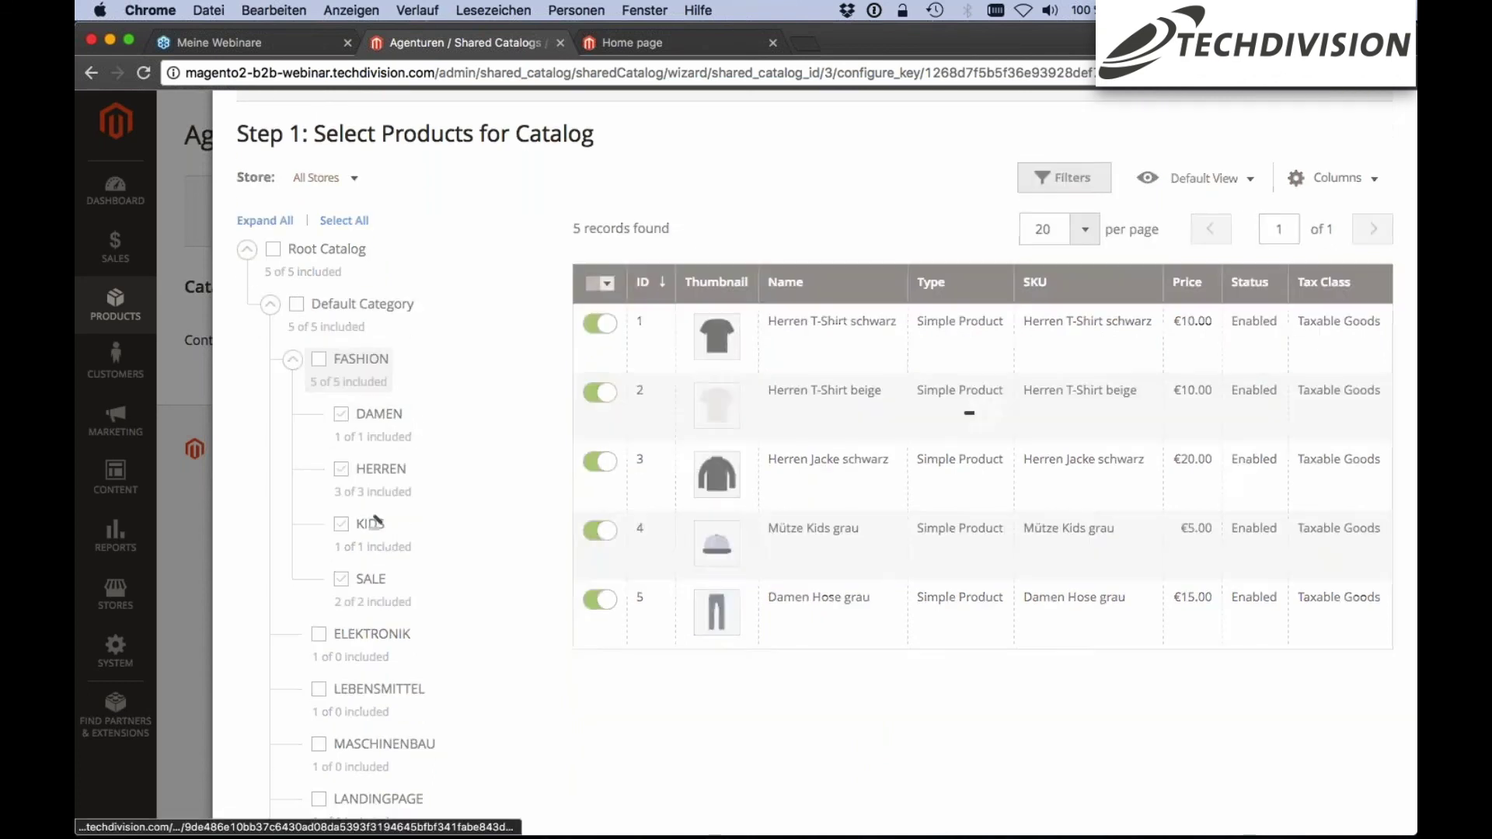
click(319, 362)
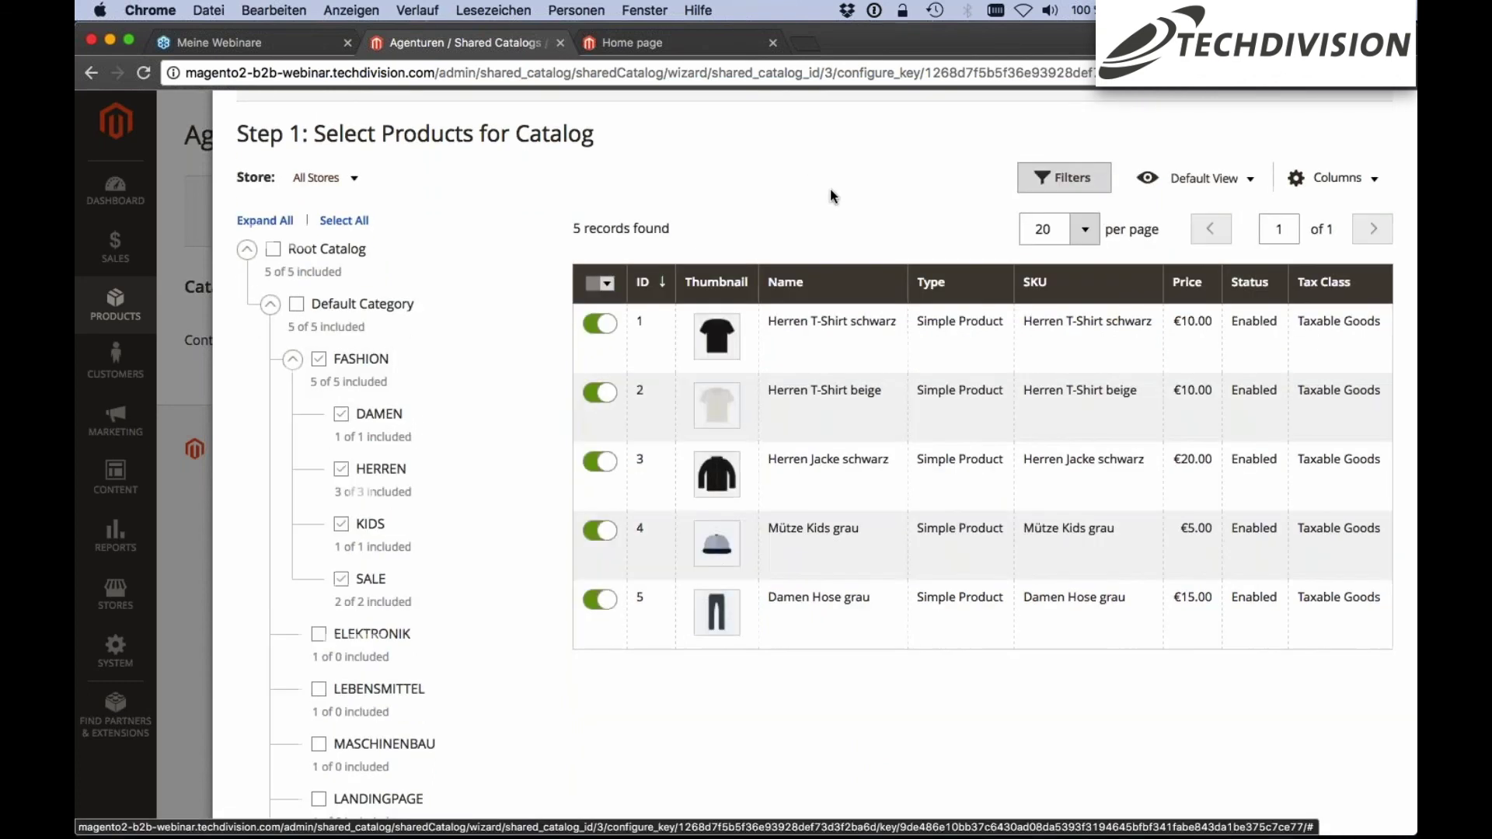
scroll(829, 191, up, 2)
scroll(830, 191, up, 1)
click(1063, 250)
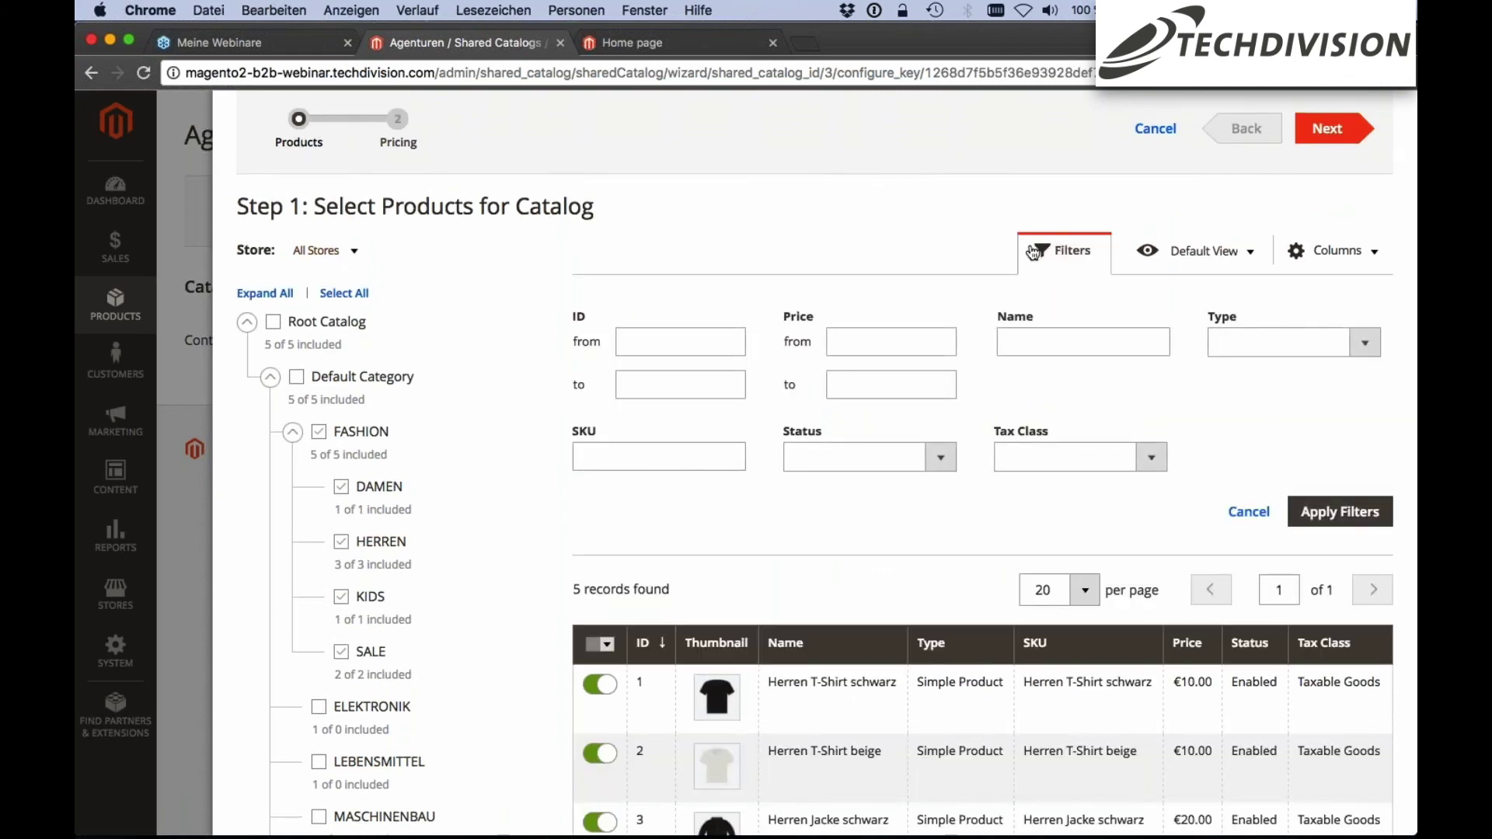
scroll(1041, 256, up, 1)
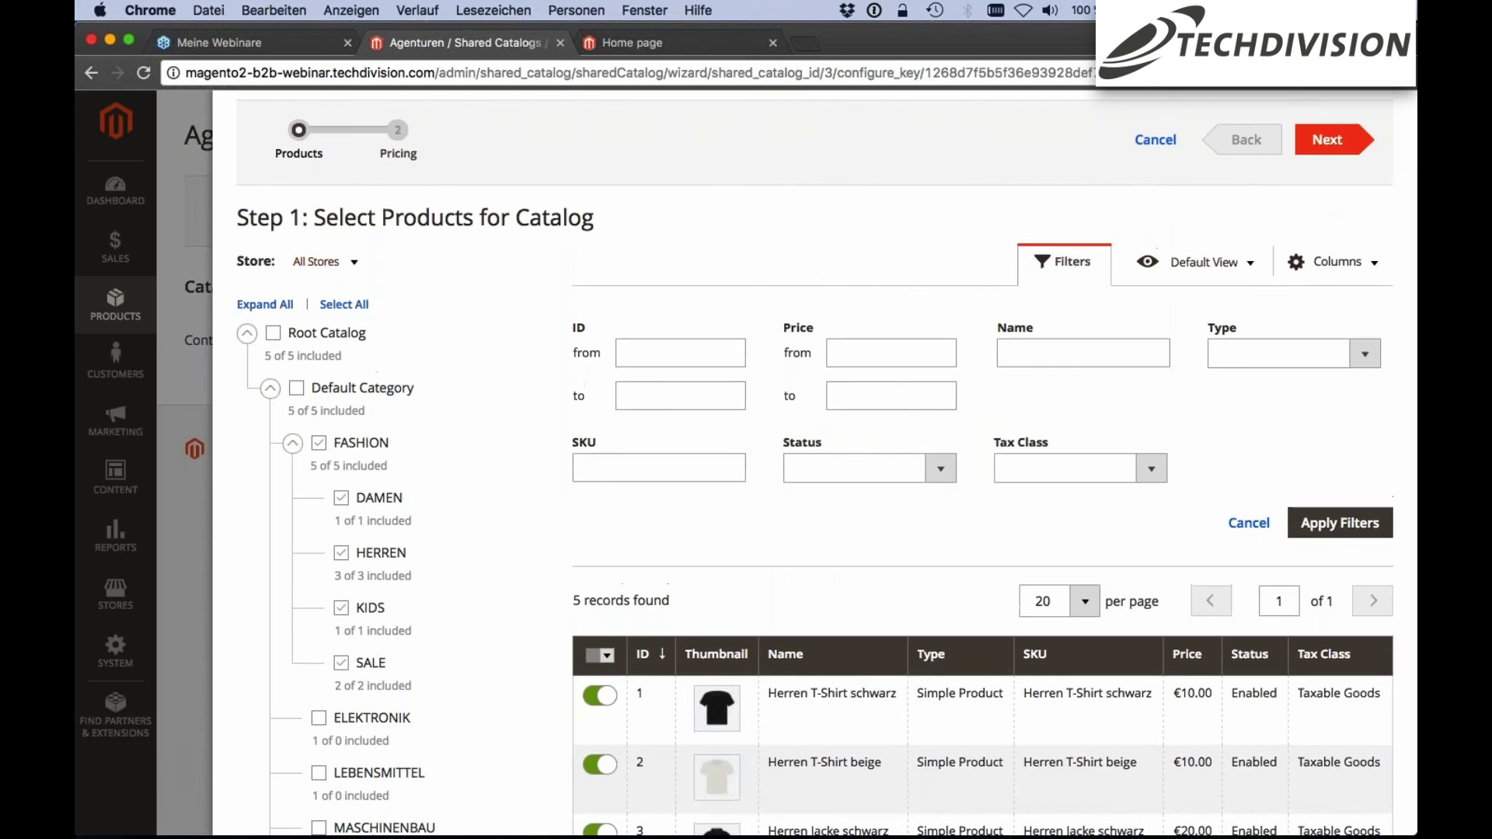
scroll(1041, 257, down, 1)
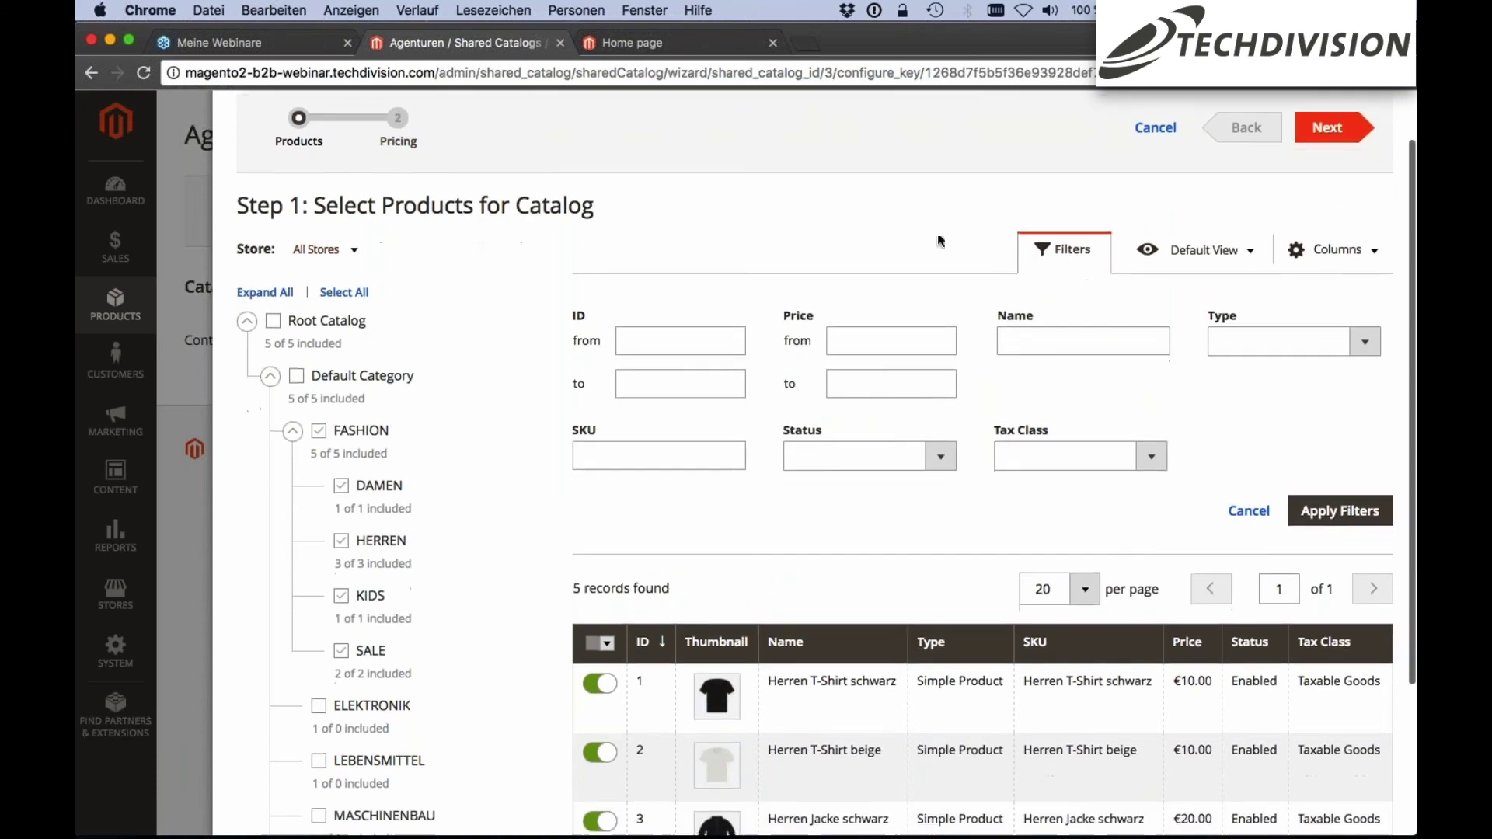
click(1045, 247)
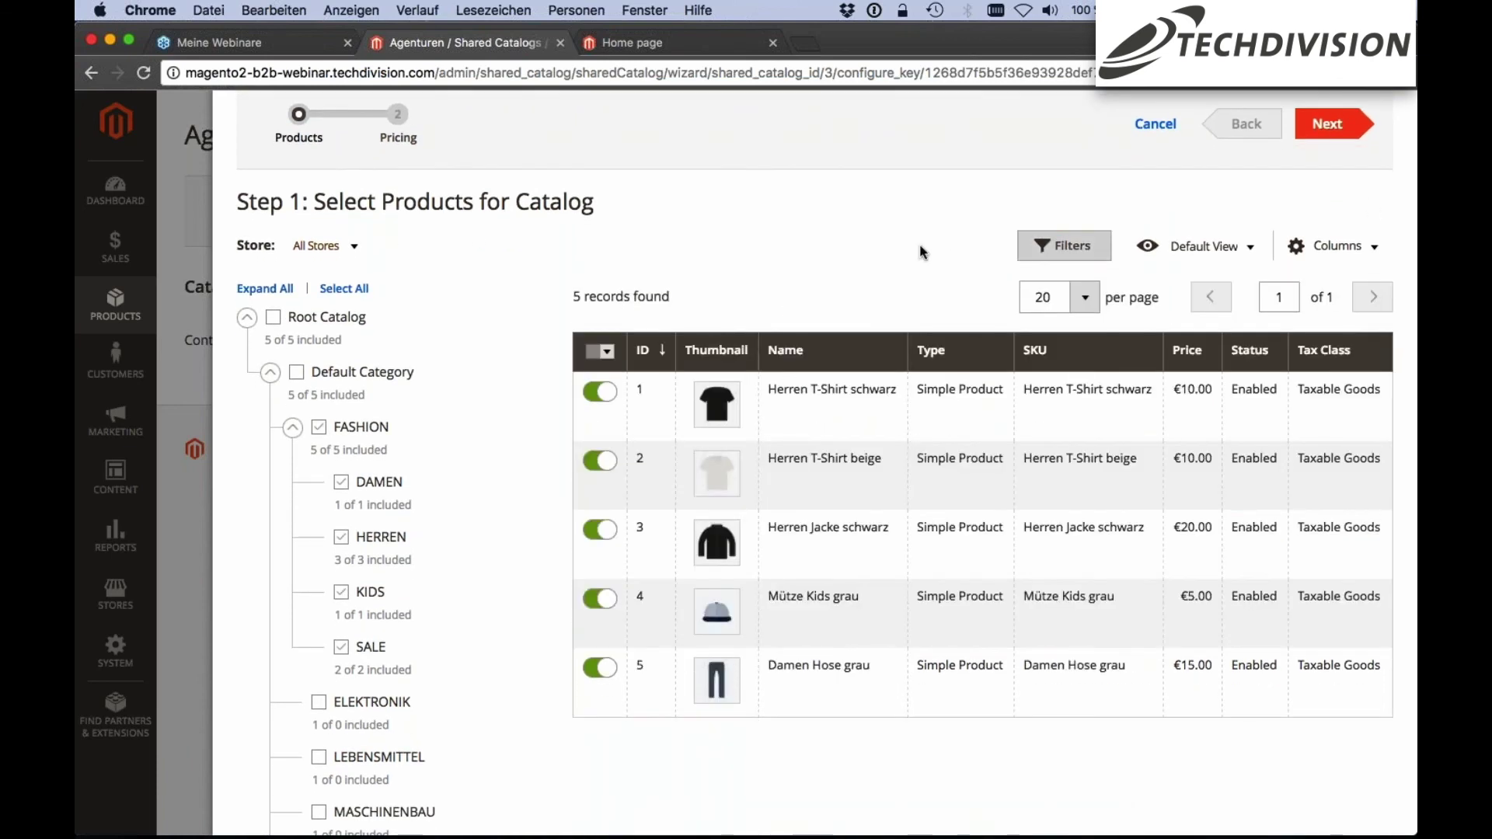
scroll(654, 217, down, 1)
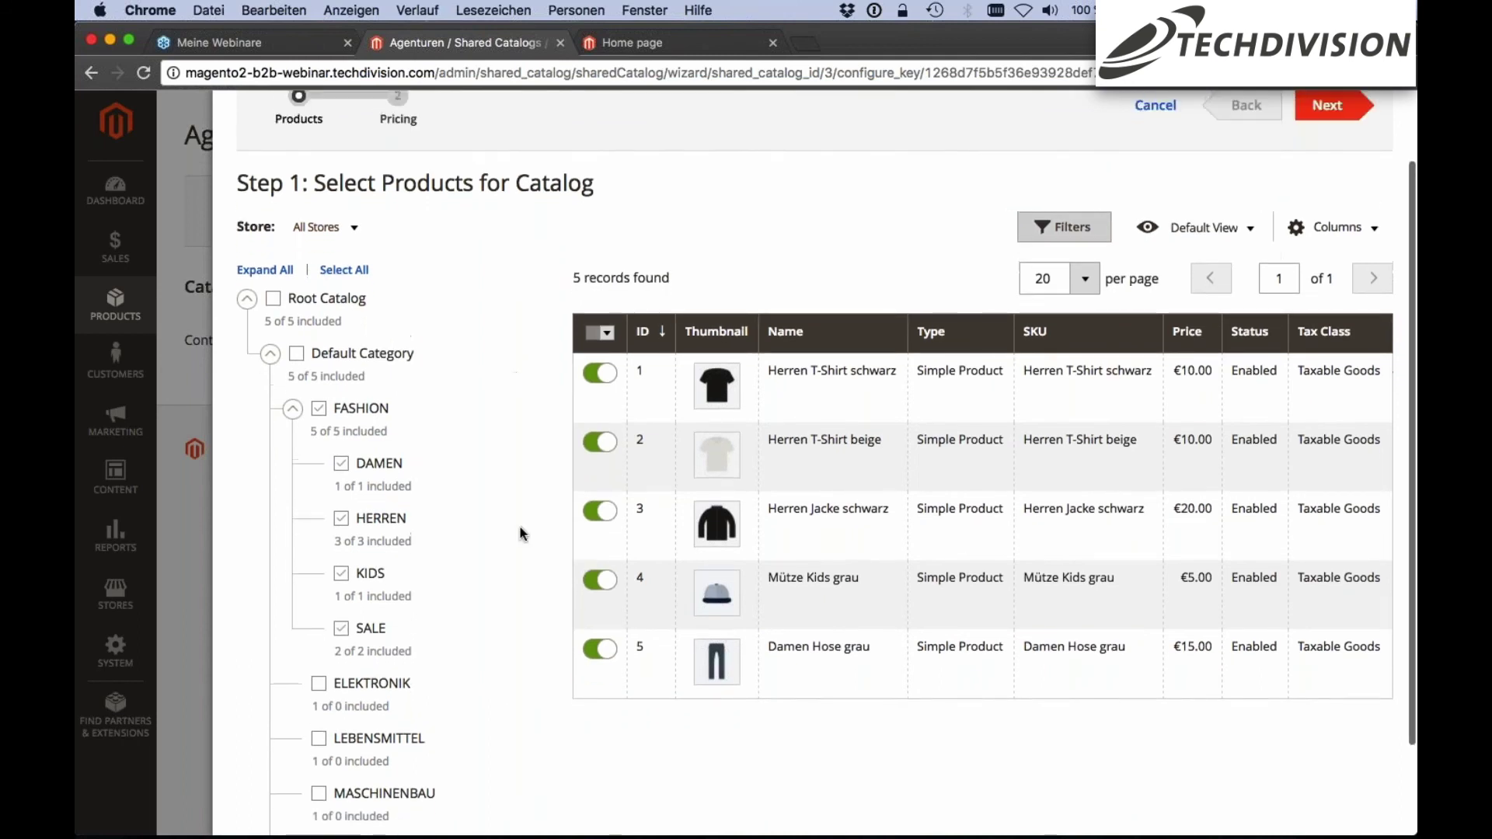
scroll(522, 534, up, 1)
scroll(519, 533, up, 2)
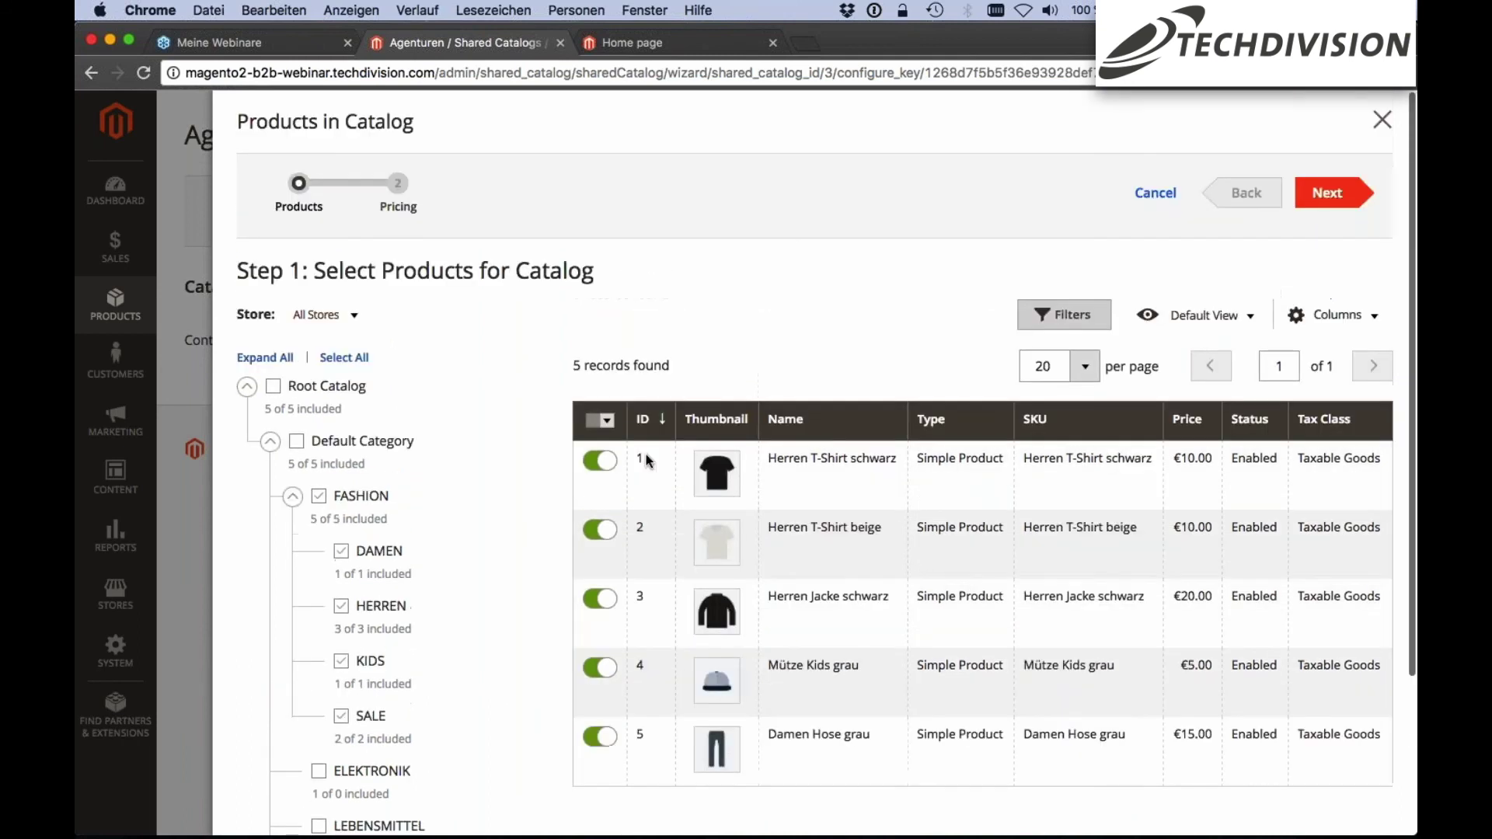
click(1311, 190)
Set Herren T-Shirt schwarz's custom price to a 10% Discount
scroll(1311, 189, down, 2)
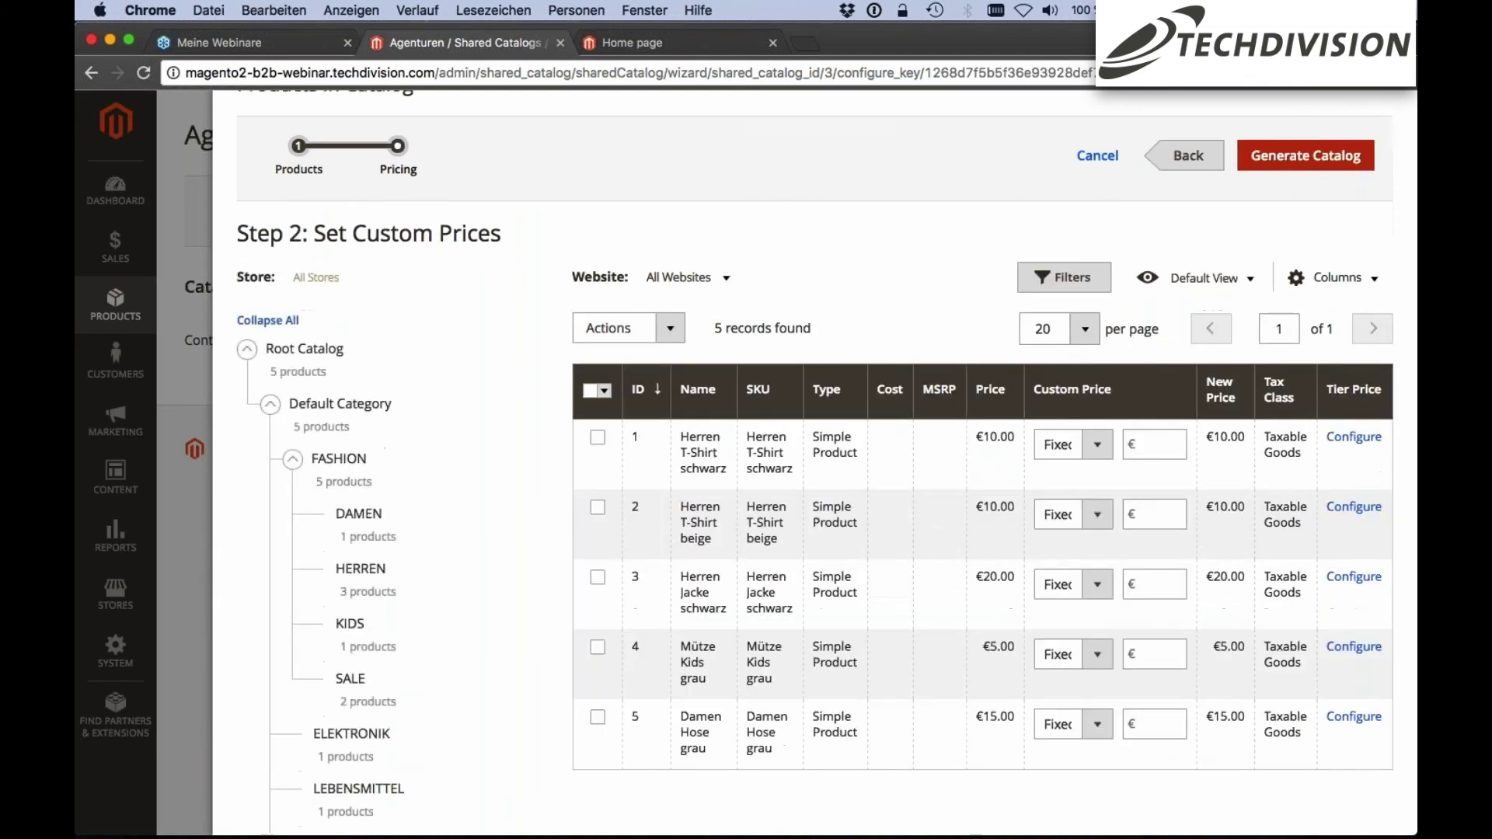
scroll(644, 198, up, 1)
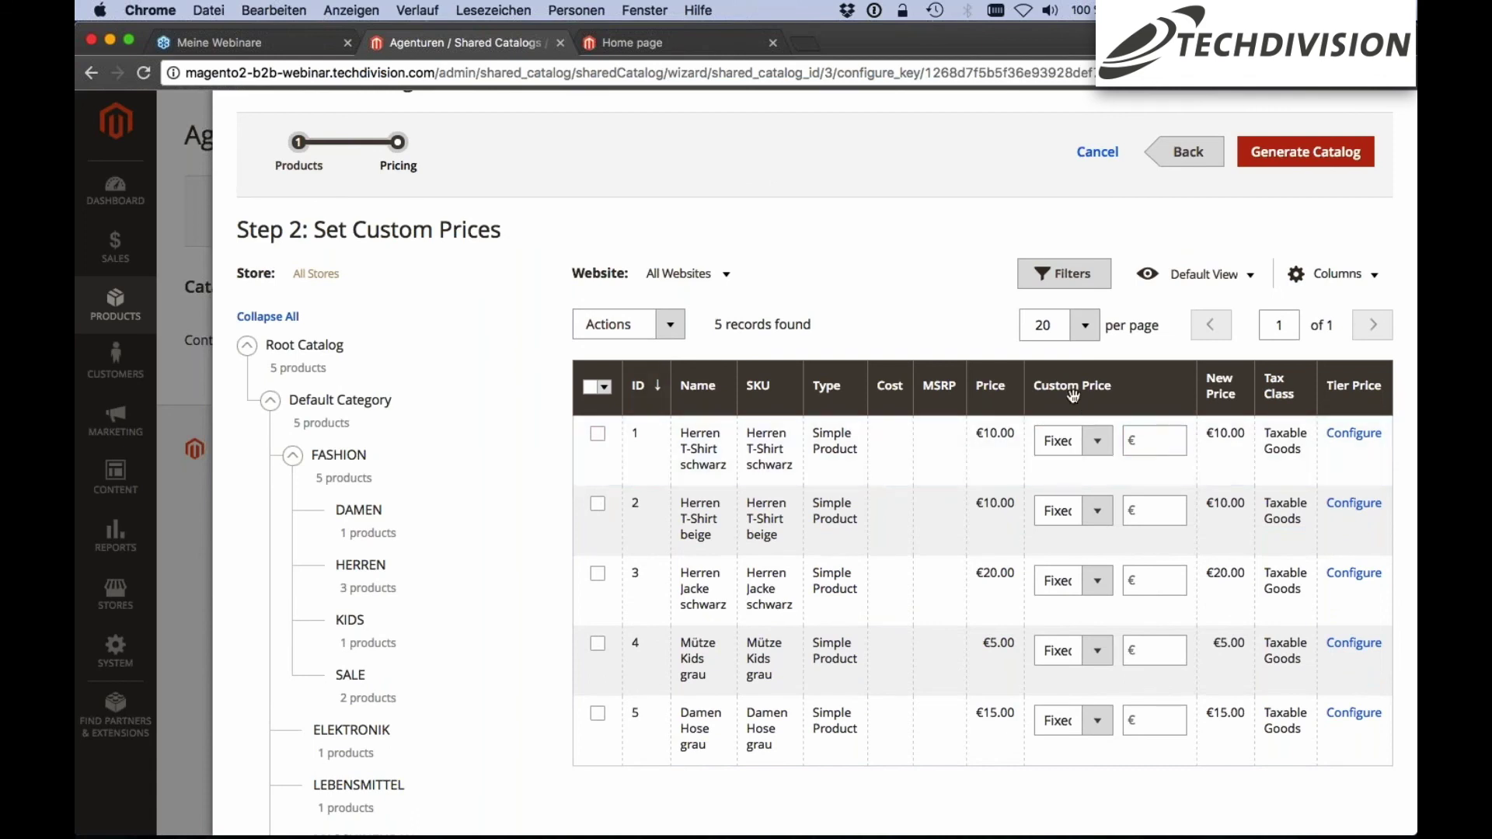
scroll(1073, 396, down, 1)
scroll(1073, 396, down, 1)
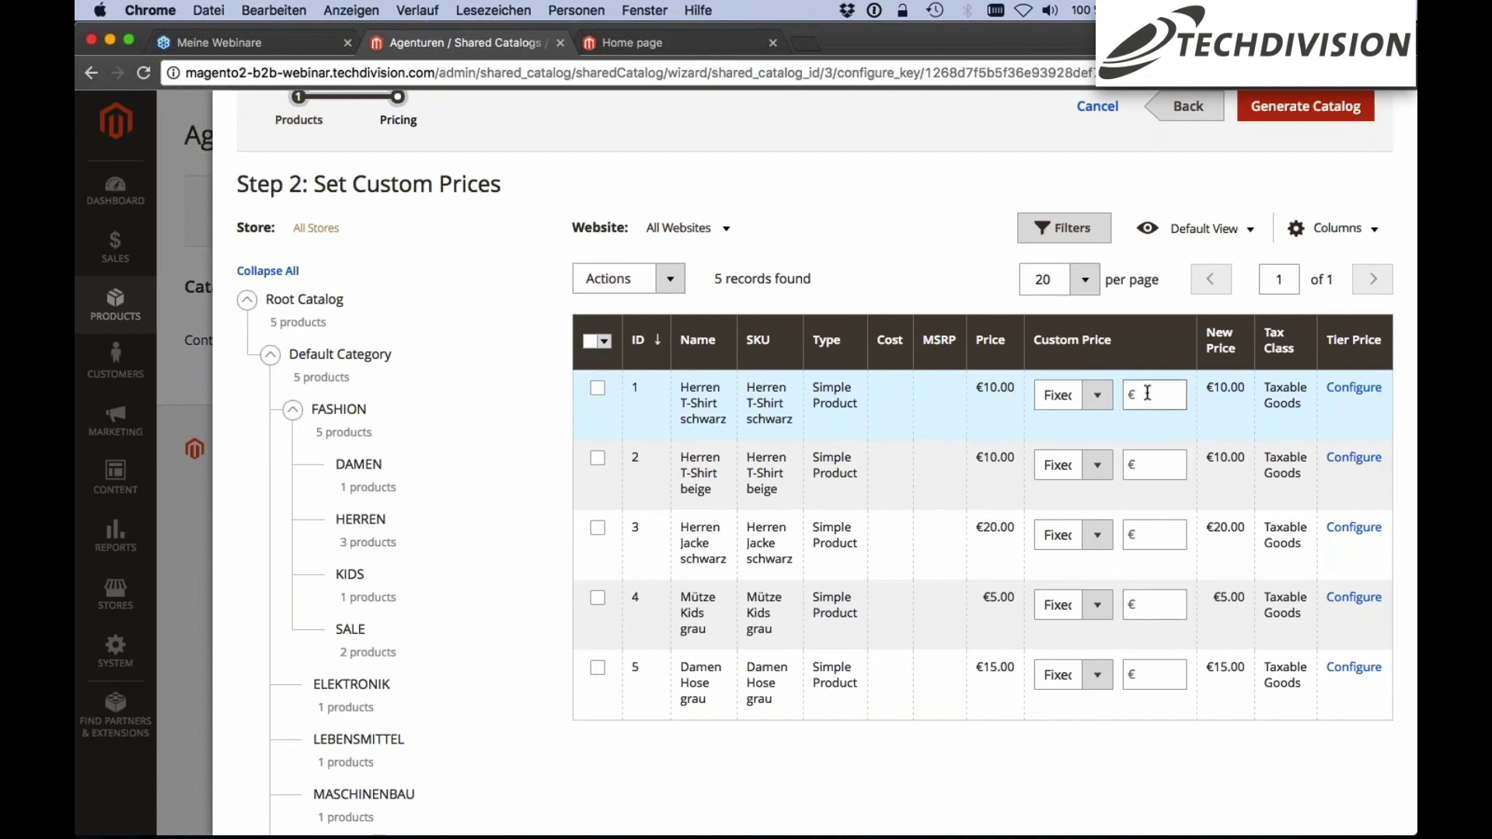
click(1072, 395)
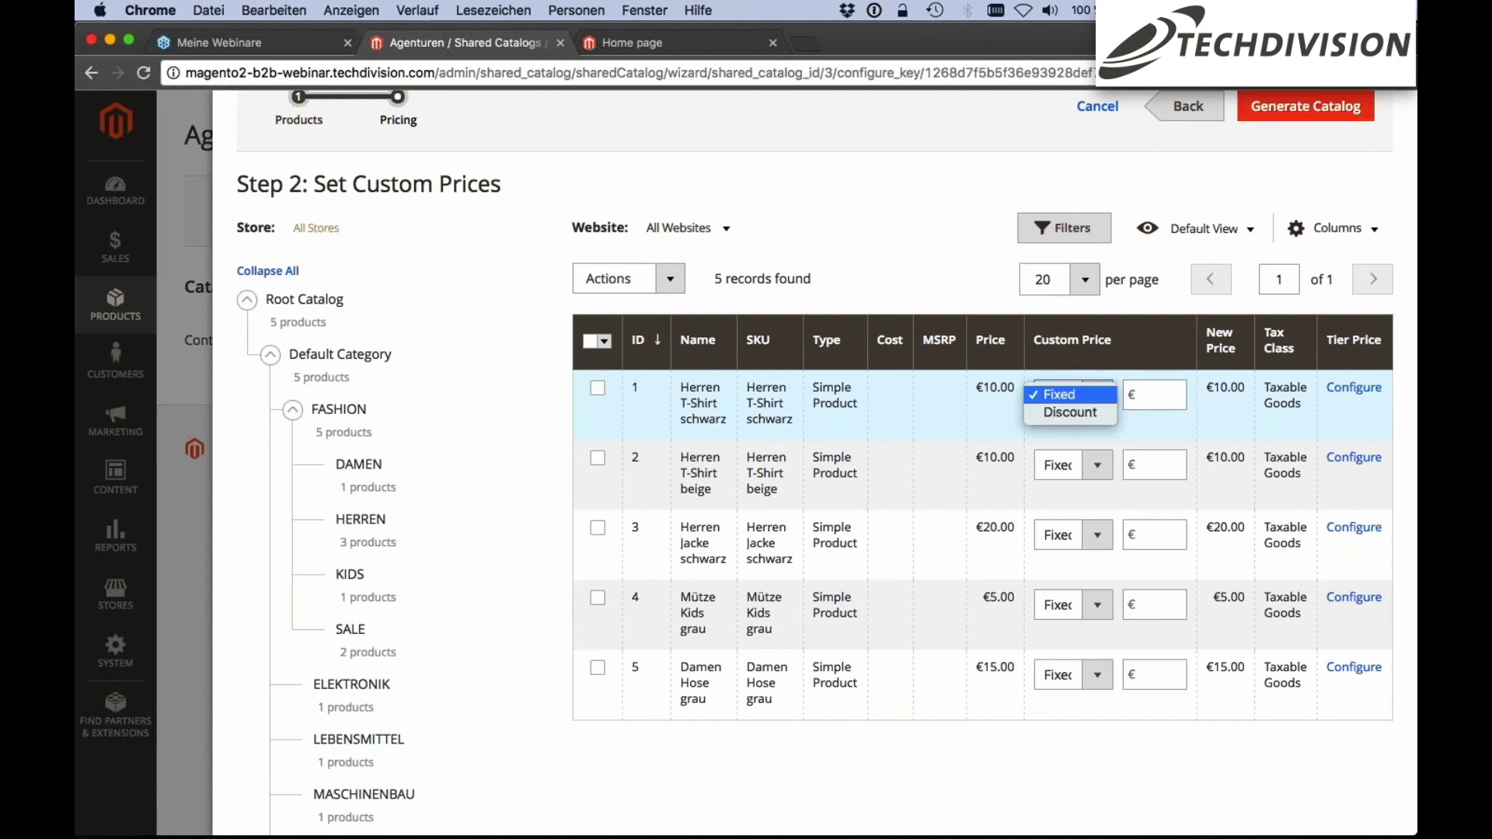
click(1090, 411)
click(1150, 397)
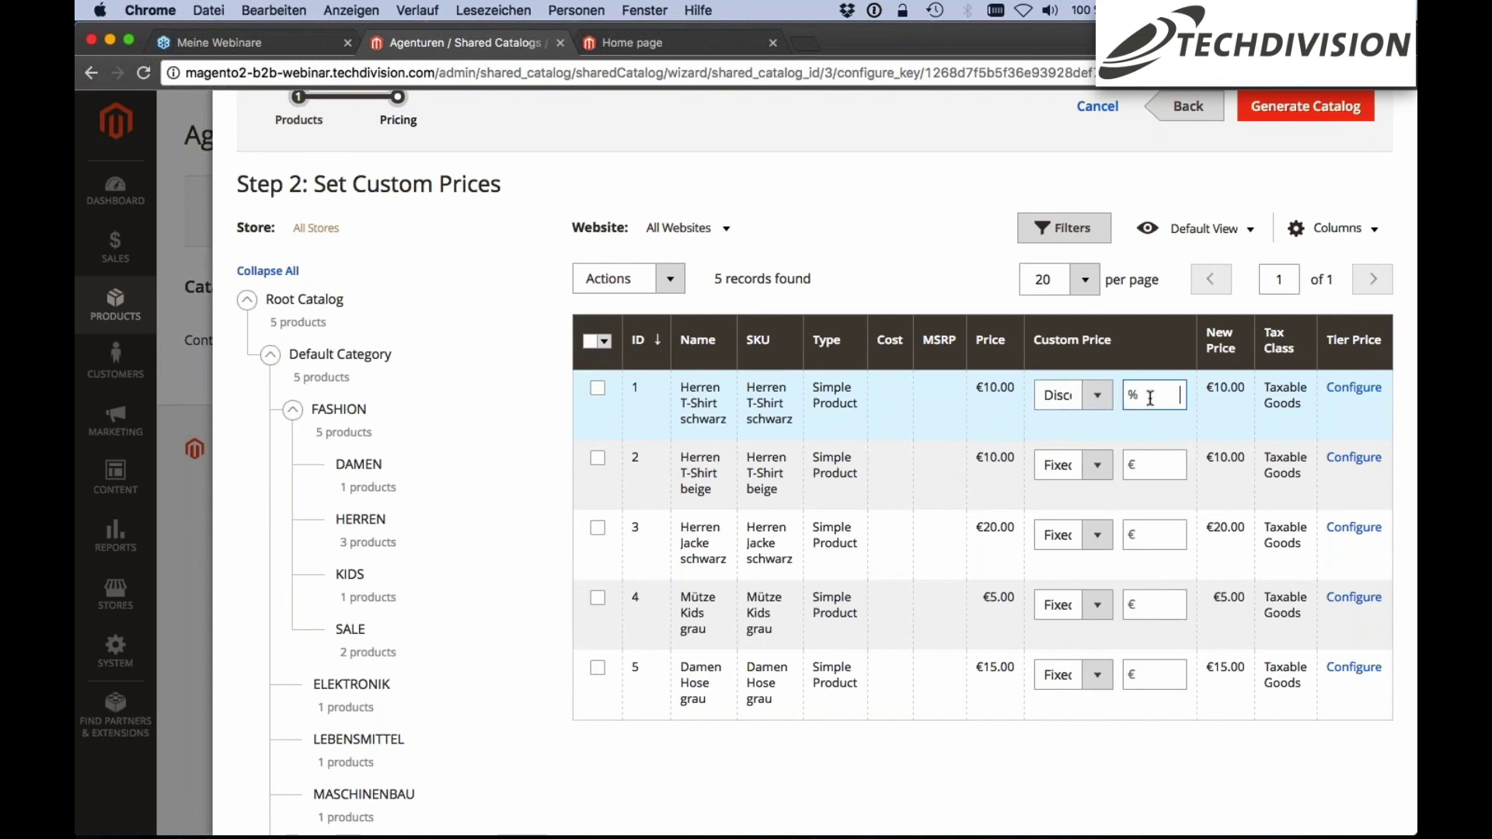
text(10)
Bring up the advanced tier pricing for Herren T-Shirt schwarz
scroll(878, 449, down, 3)
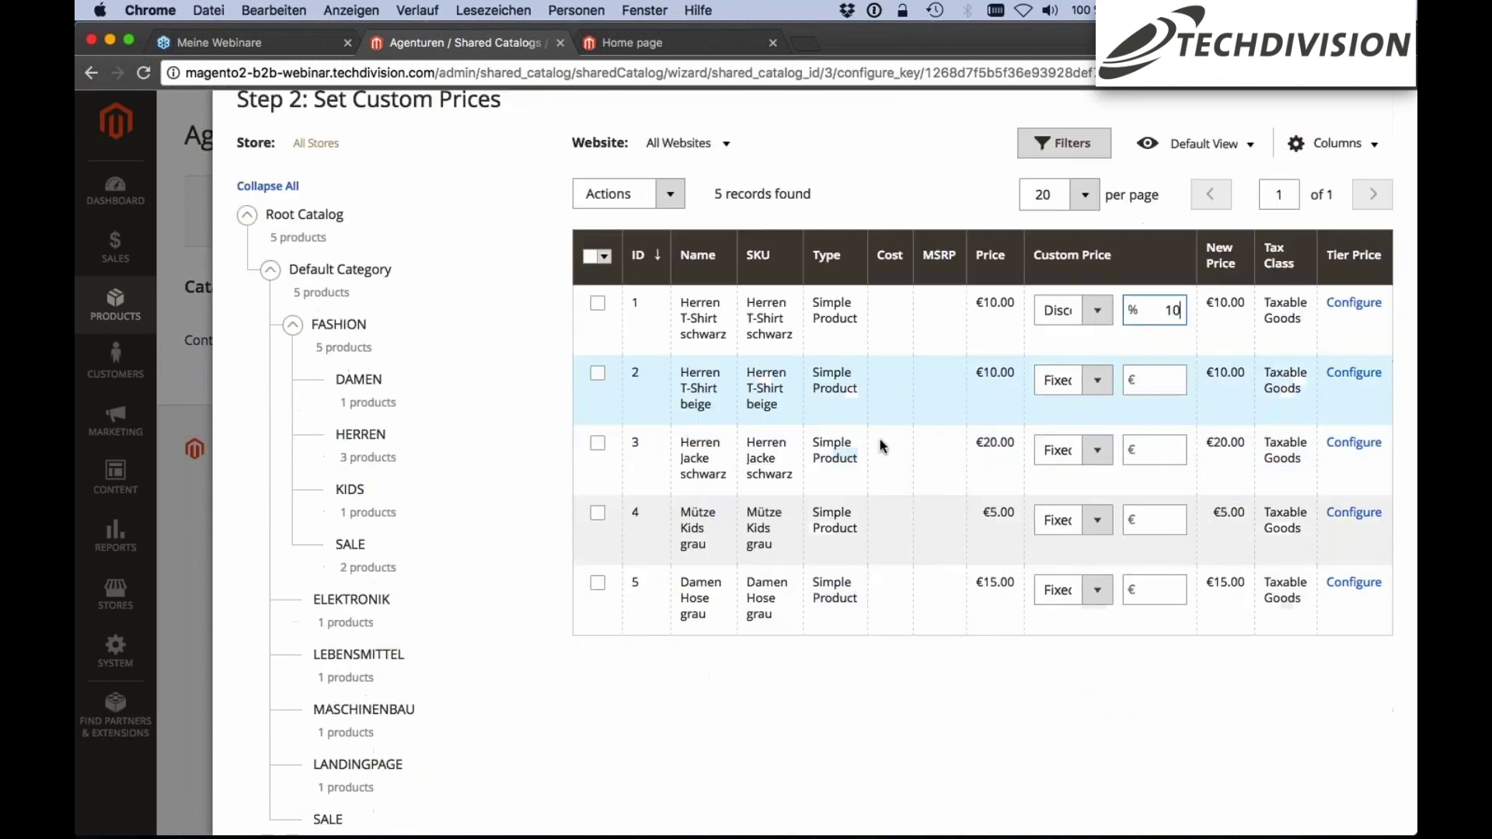
scroll(1041, 311, up, 2)
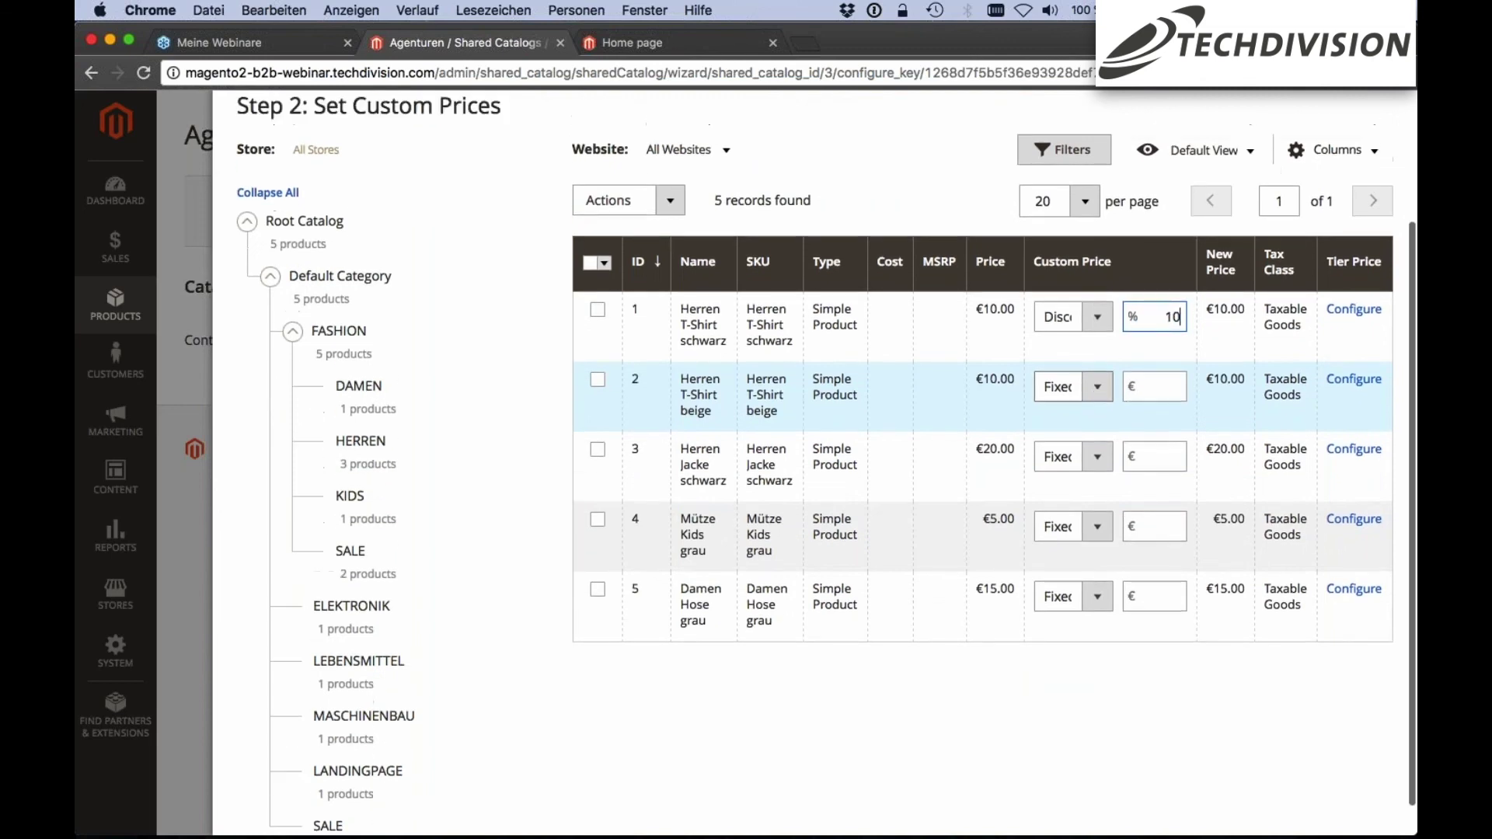
scroll(949, 235, up, 2)
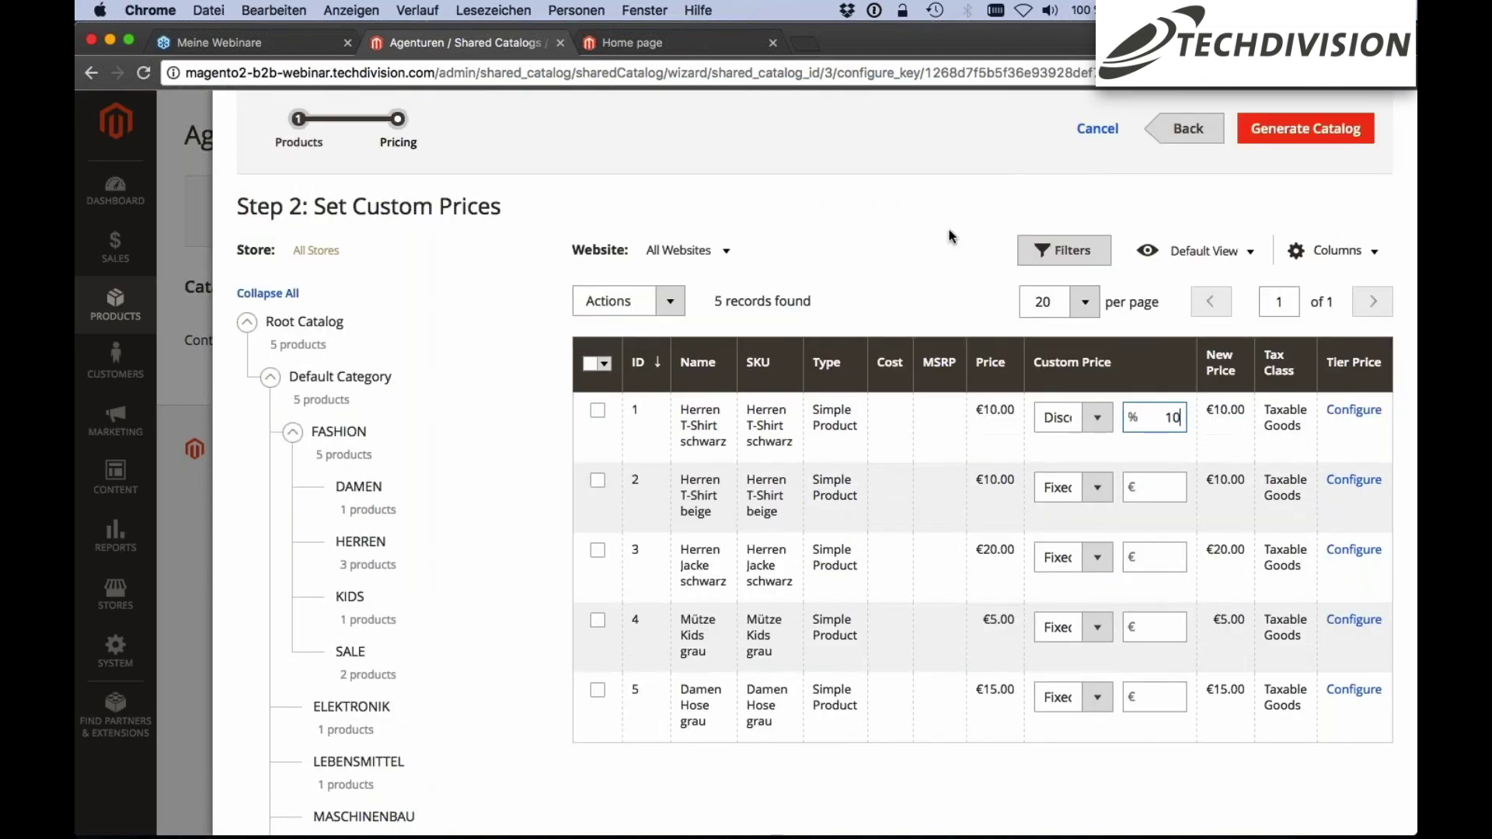
scroll(819, 277, down, 1)
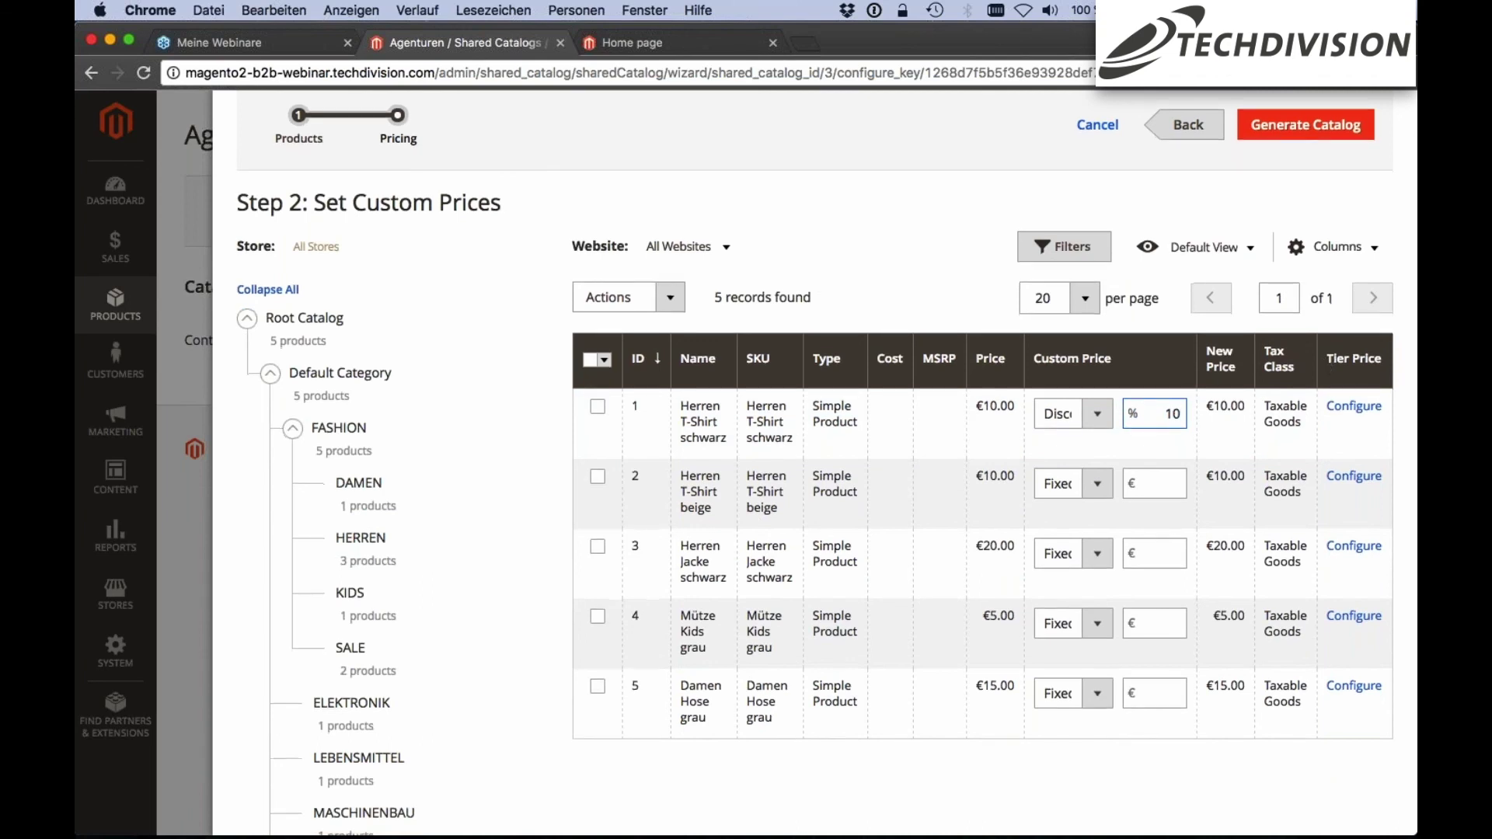
scroll(1376, 400, down, 1)
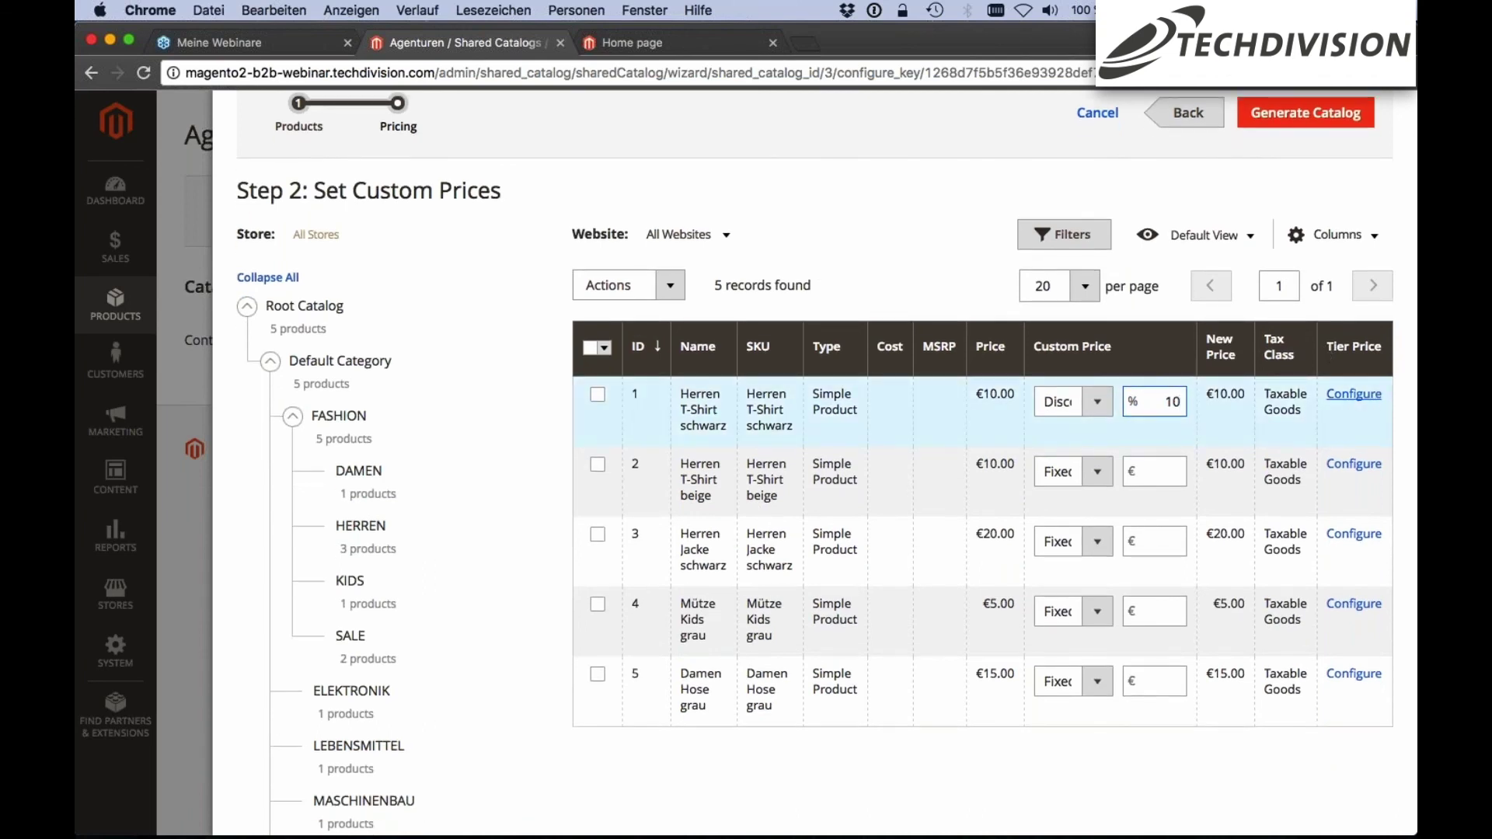
click(1376, 401)
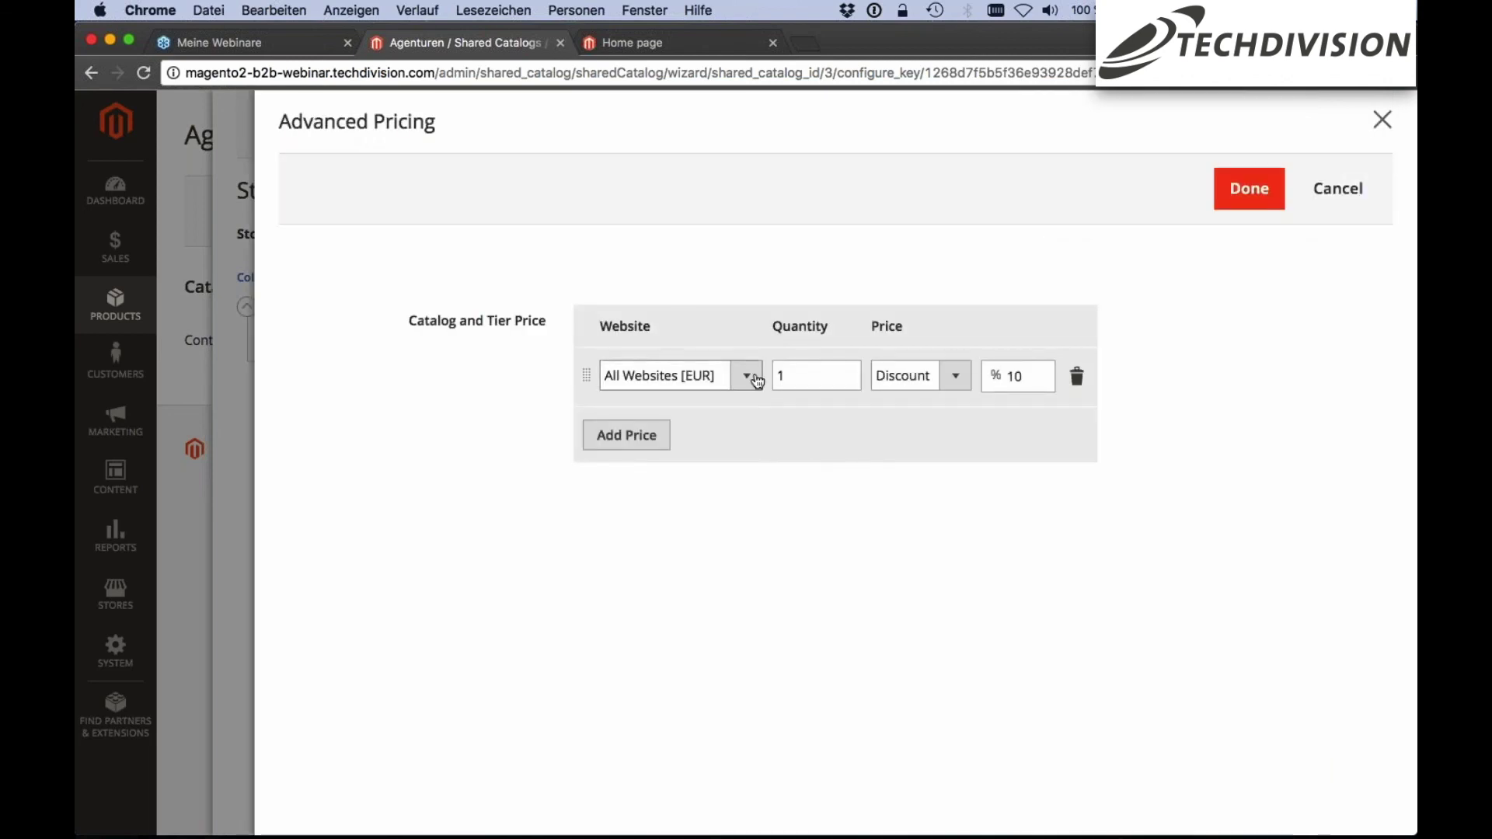
Add tier prices for Herren T-Shirt schwarz: 20% discount from quantity 5, fixed 30 from quantity 10
click(811, 375)
text(5)
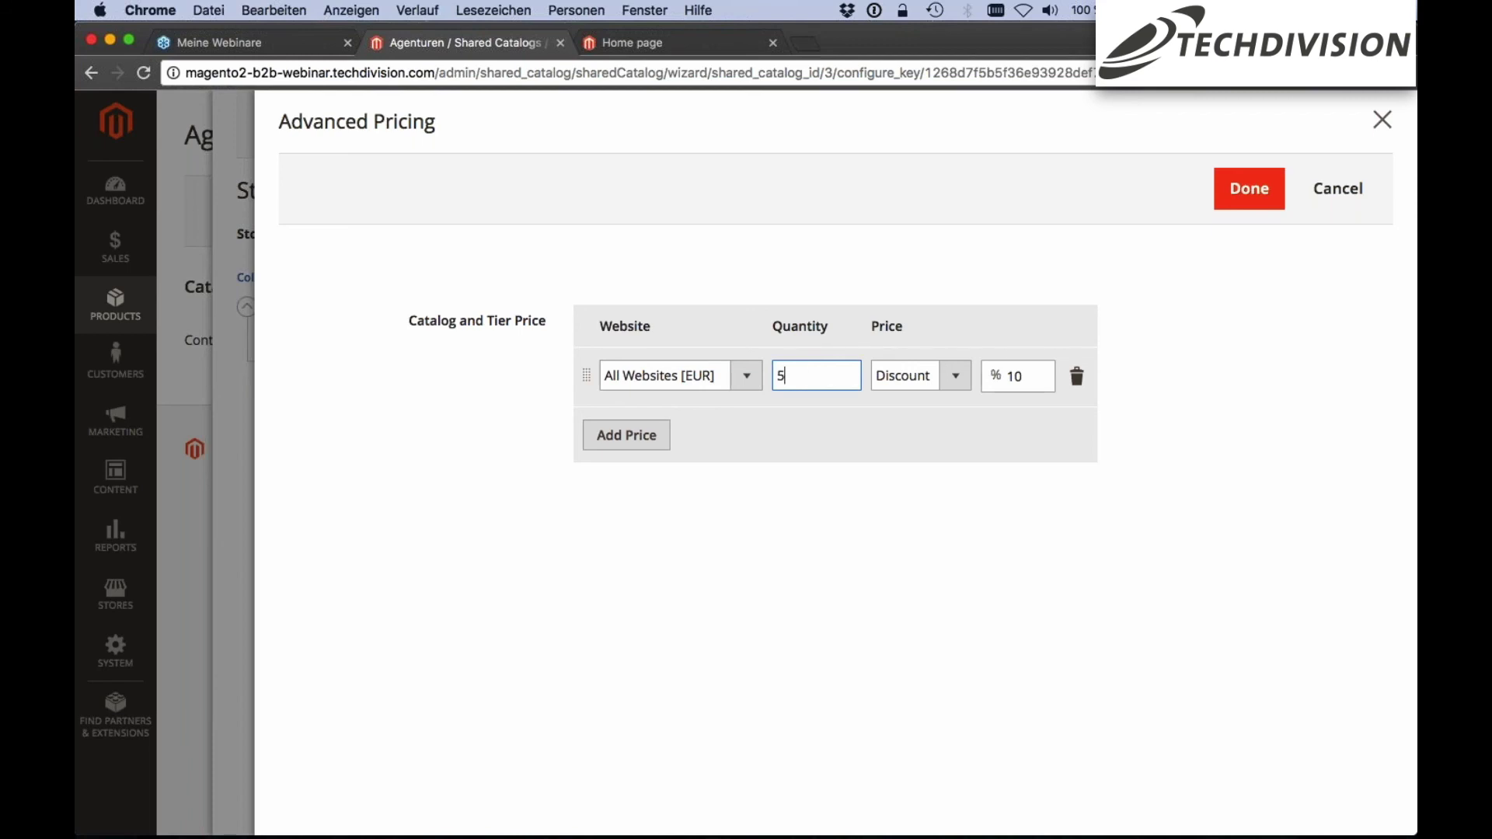
double_click(1026, 376)
text(20)
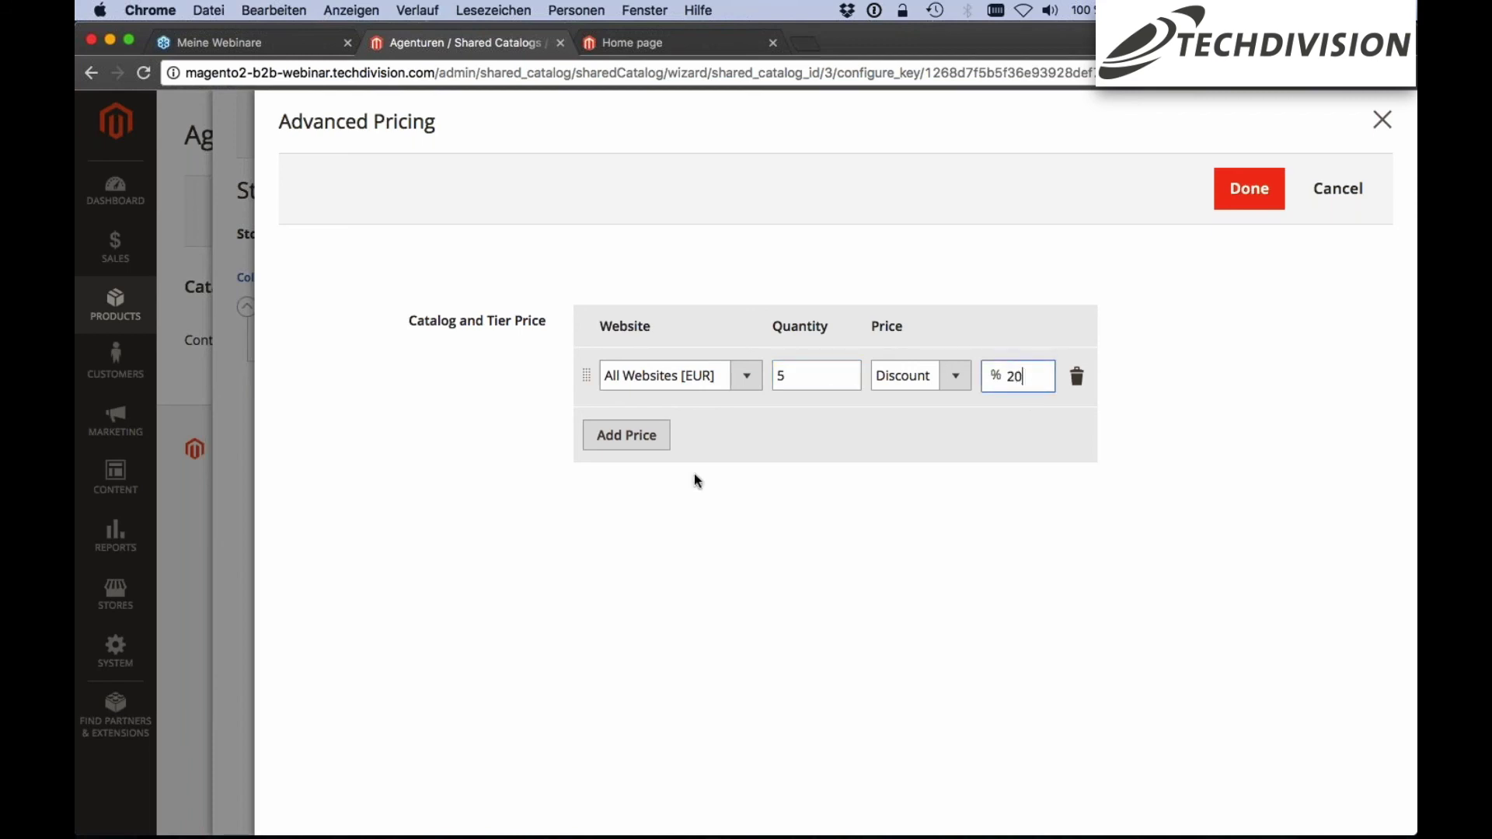
click(647, 435)
click(806, 429)
text(10)
click(1015, 436)
text(30)
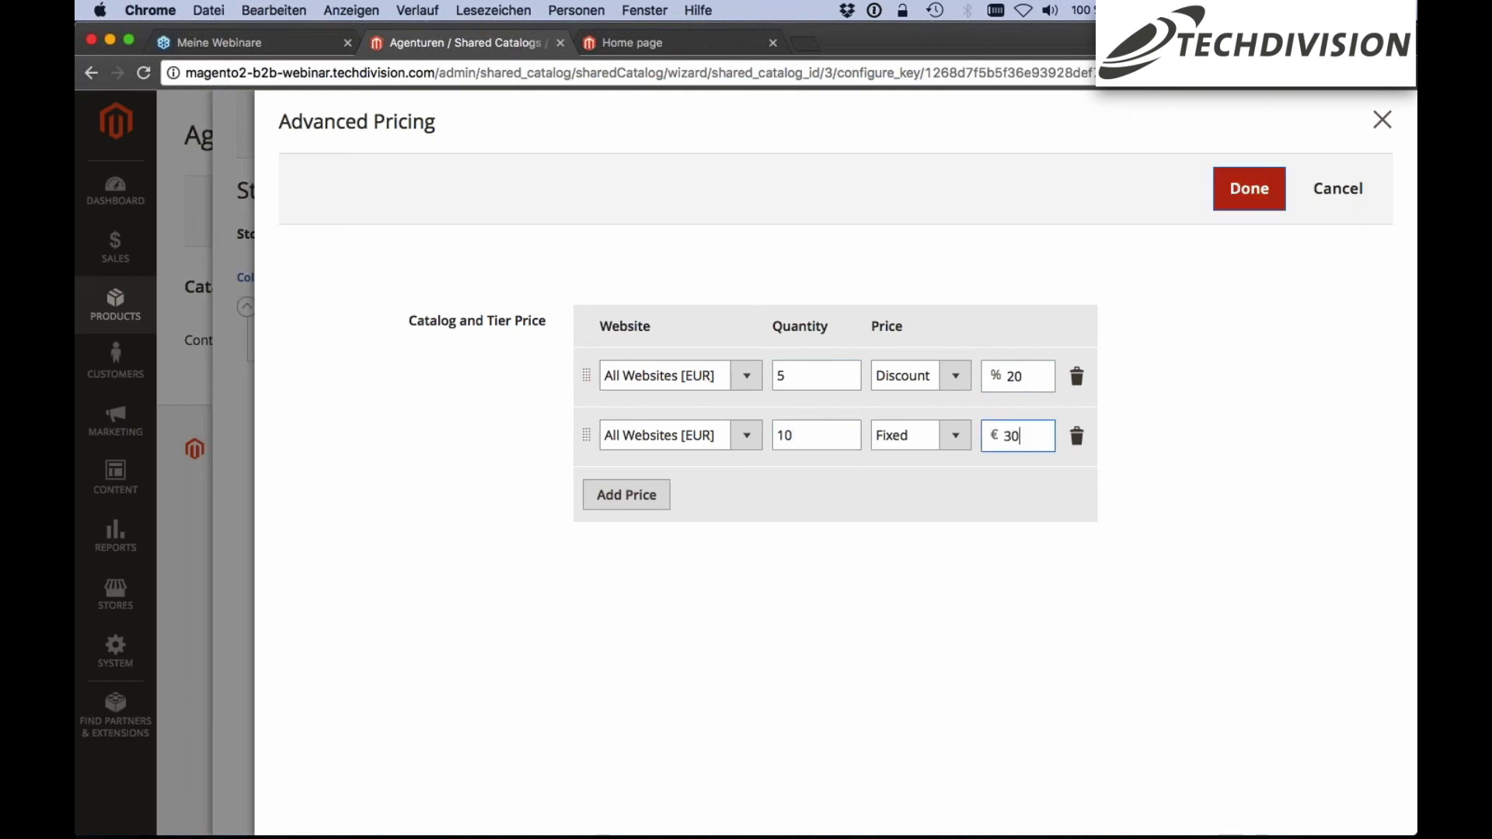
click(1237, 198)
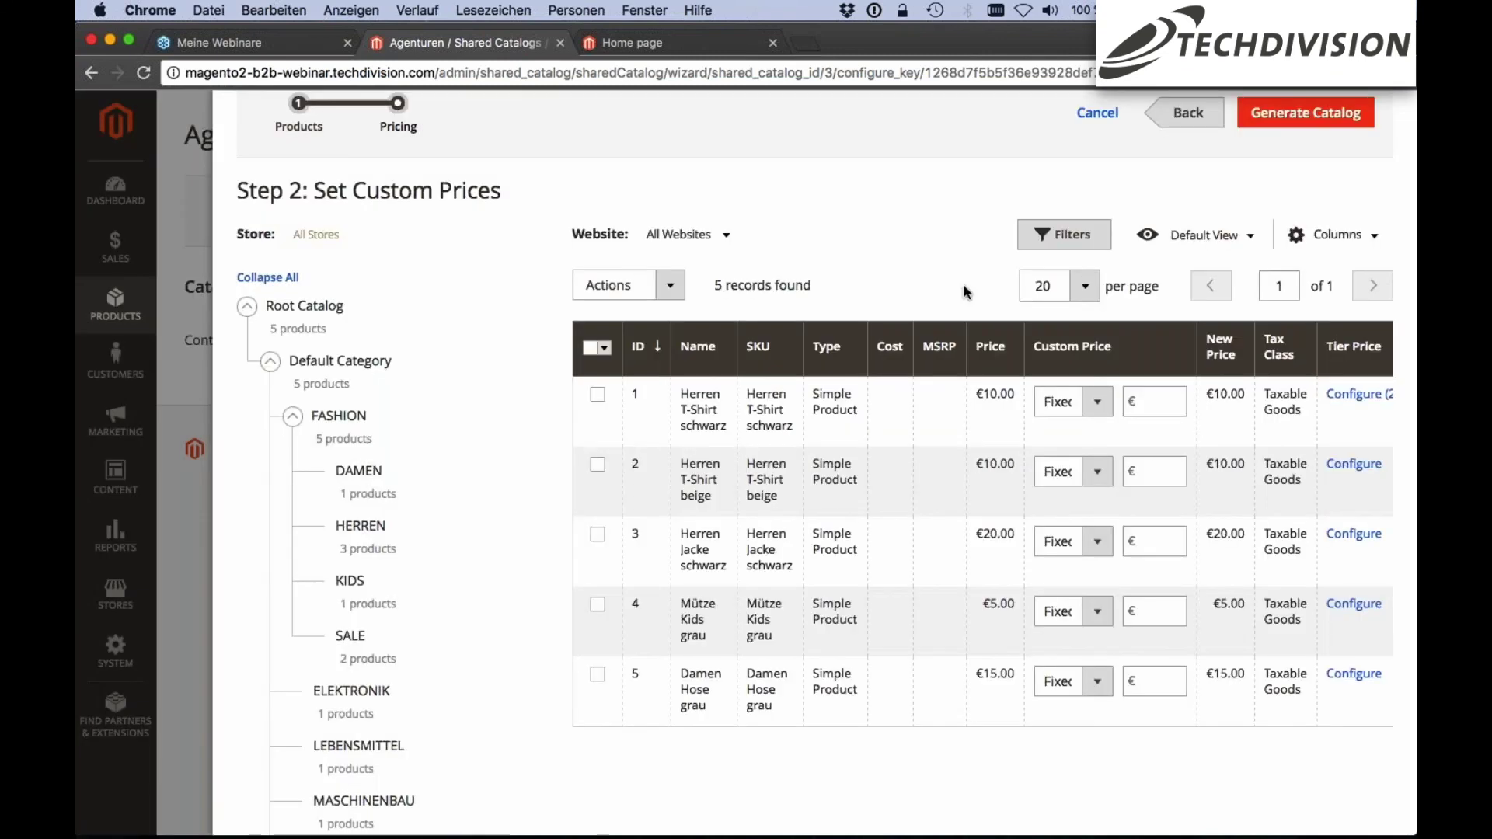
Generate the Agenturen shared catalog with its FASHION products and configured prices
scroll(966, 292, up, 1)
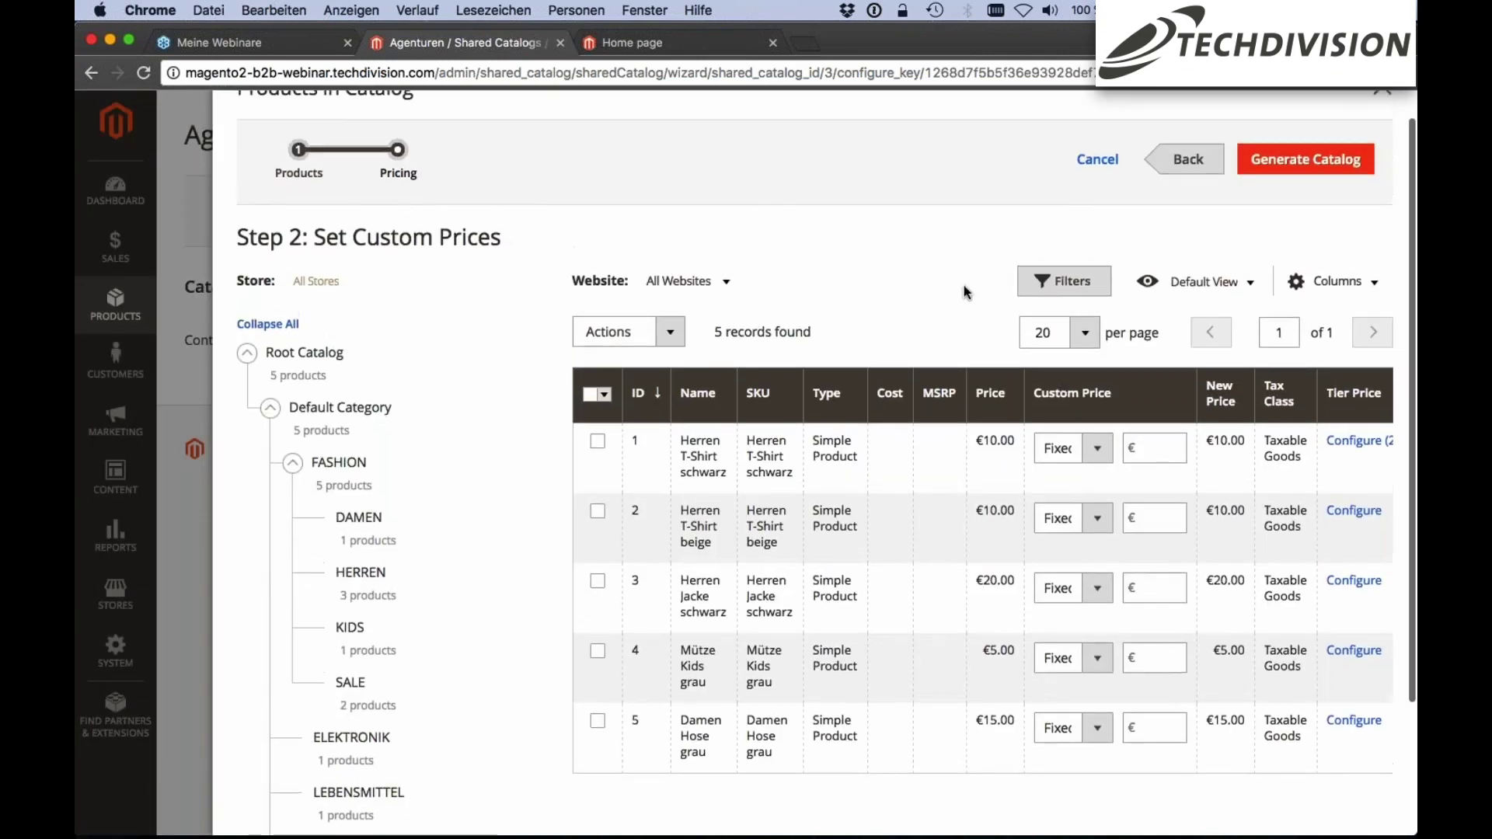
scroll(966, 292, down, 2)
scroll(483, 276, up, 3)
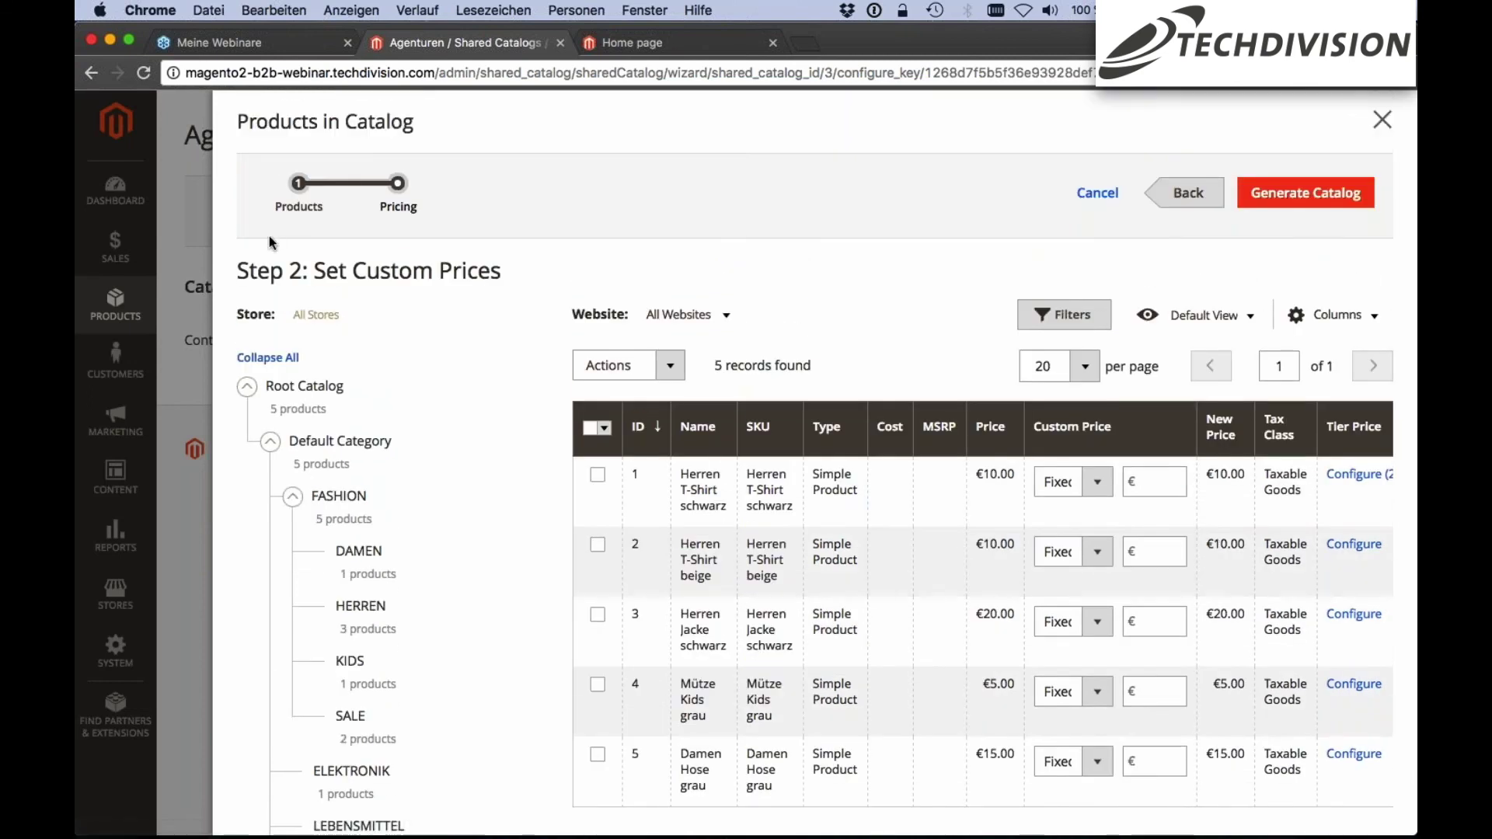
scroll(814, 466, down, 1)
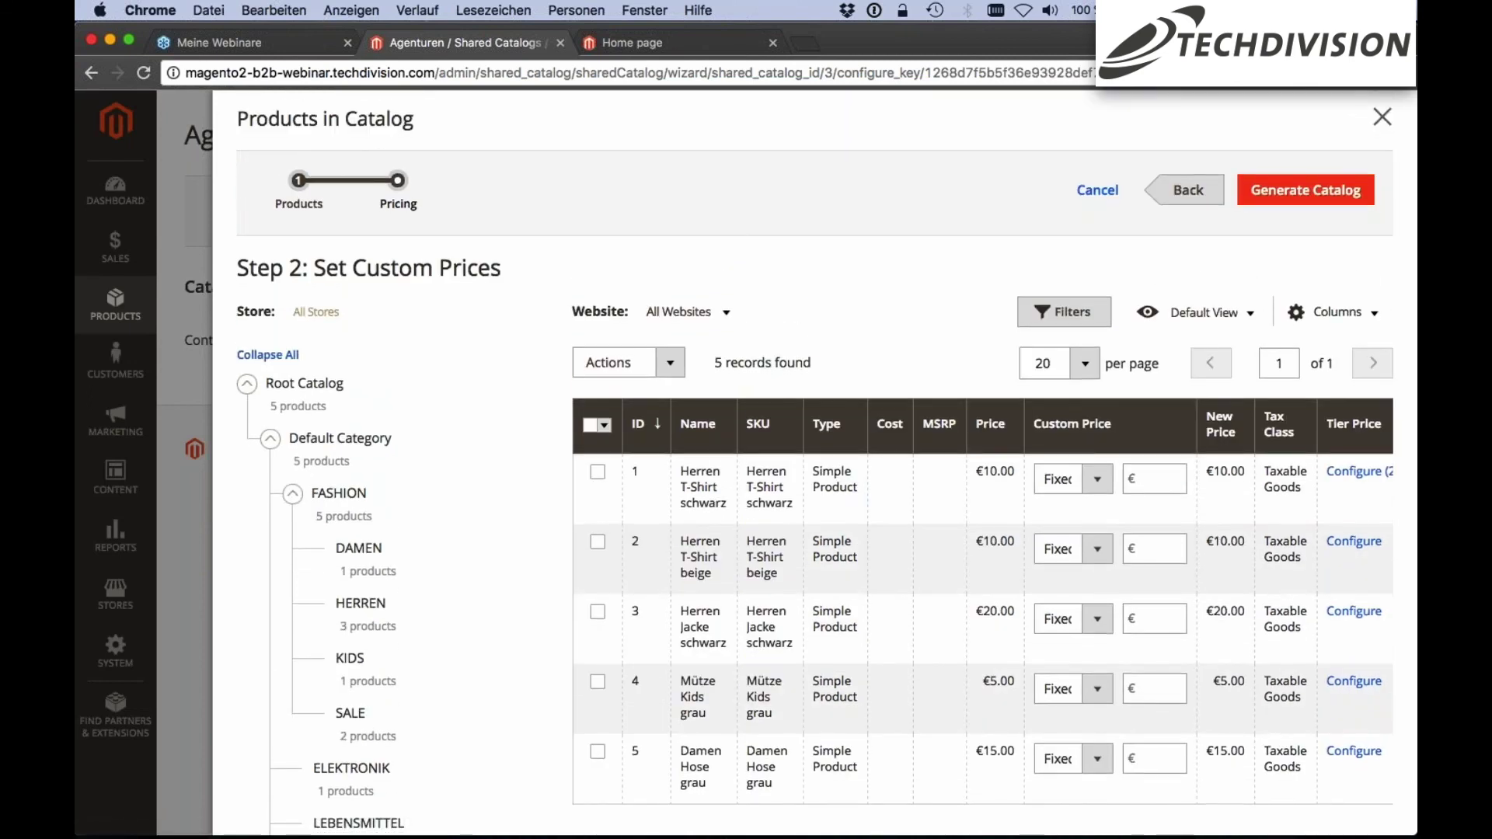
scroll(826, 466, down, 2)
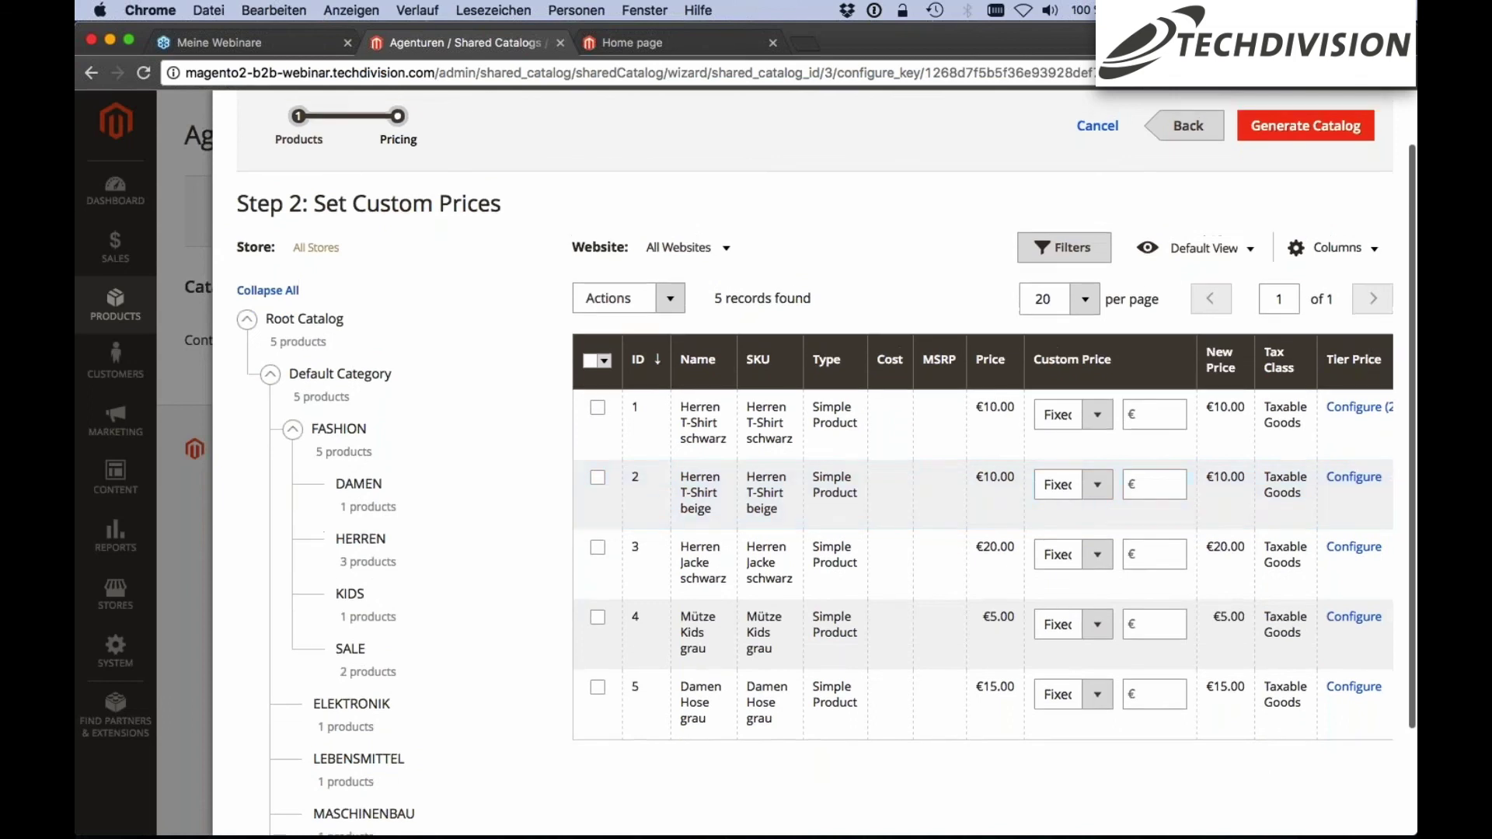
scroll(826, 466, up, 2)
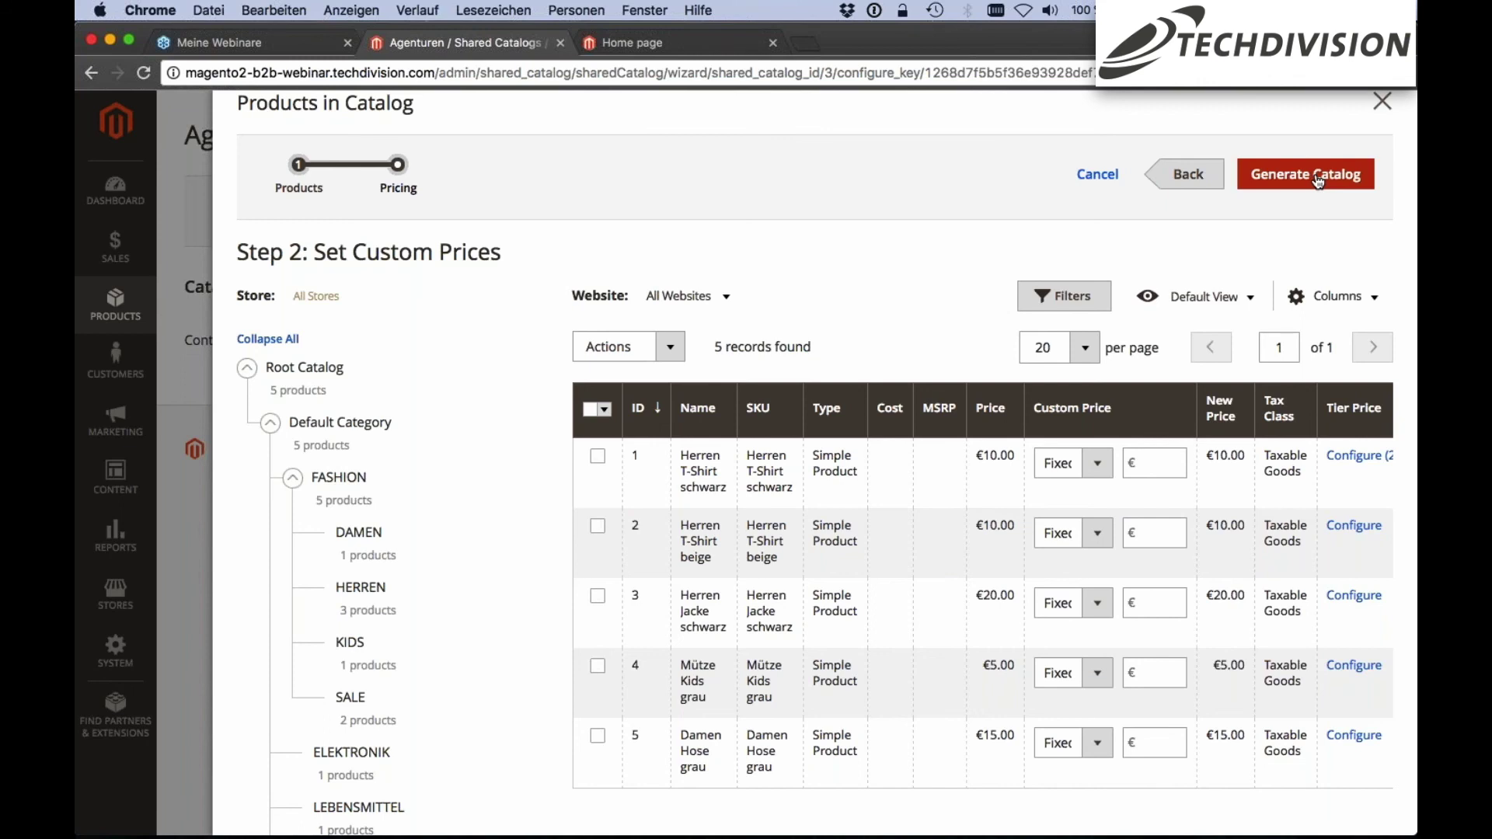
click(1318, 178)
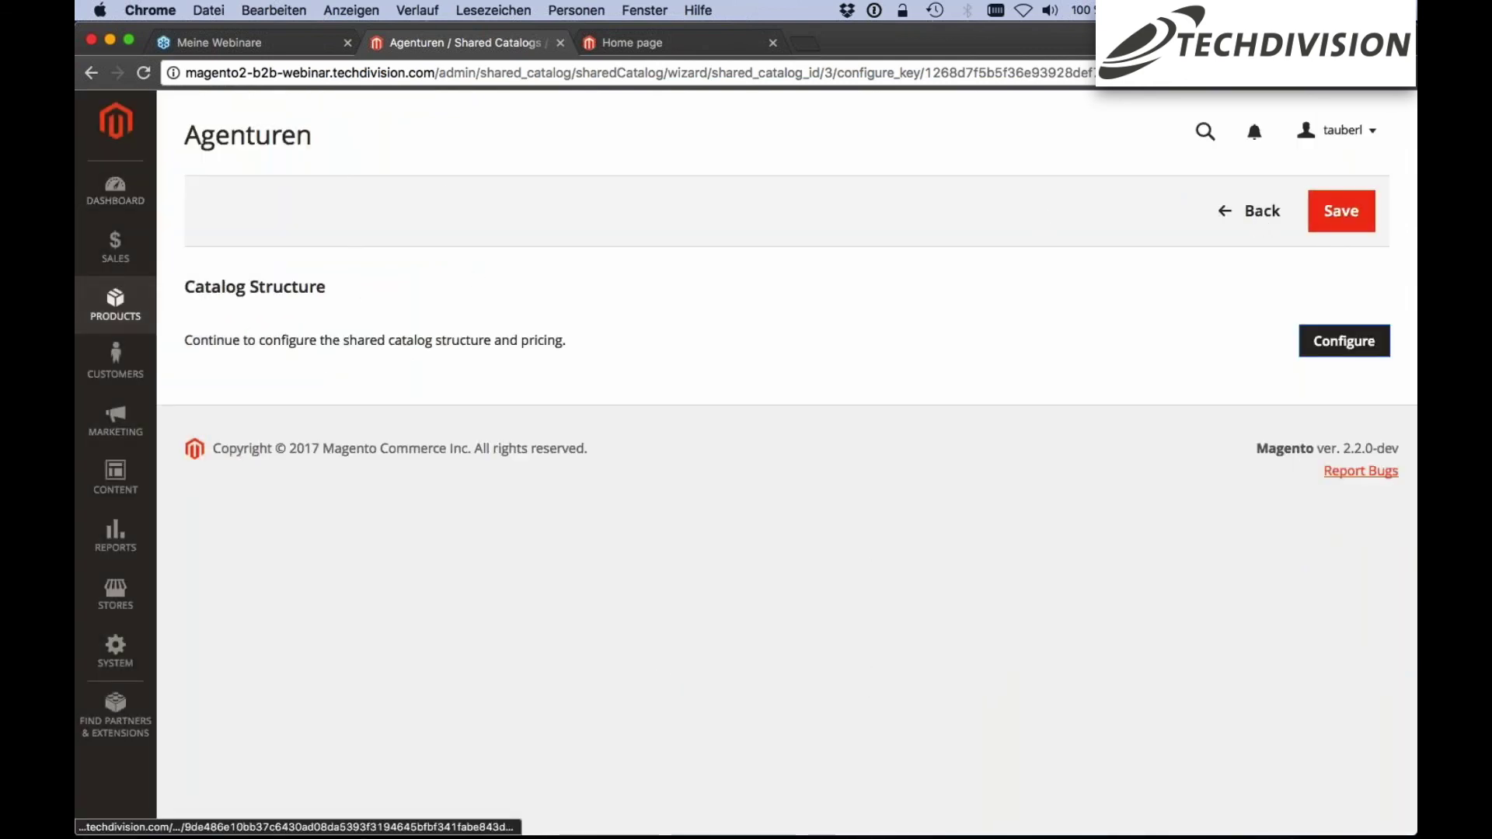
click(115, 303)
Go to Shared Catalogs and open the Agenturen catalog's company assignment page
click(229, 281)
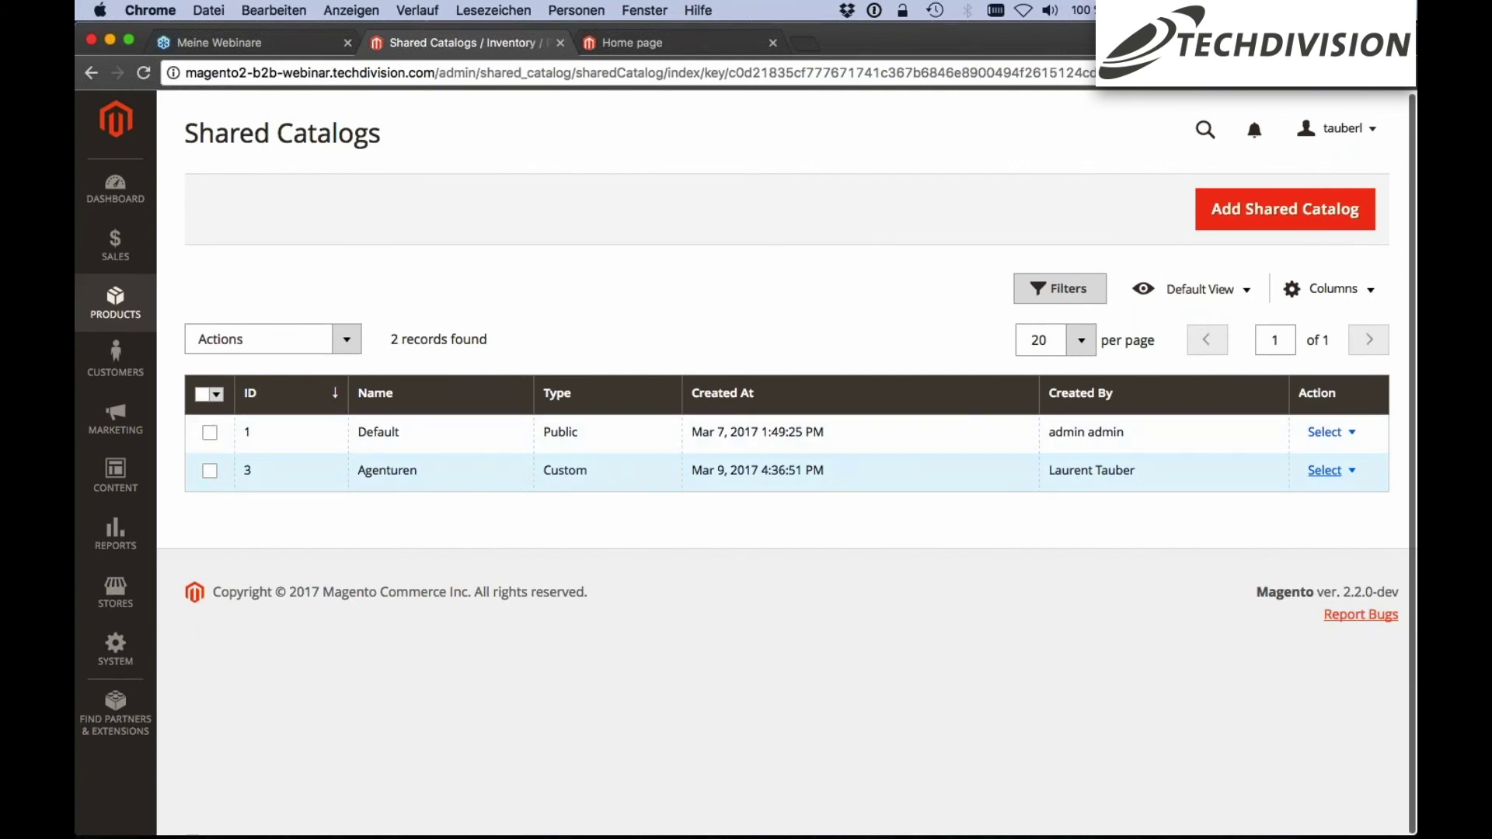
click(1344, 472)
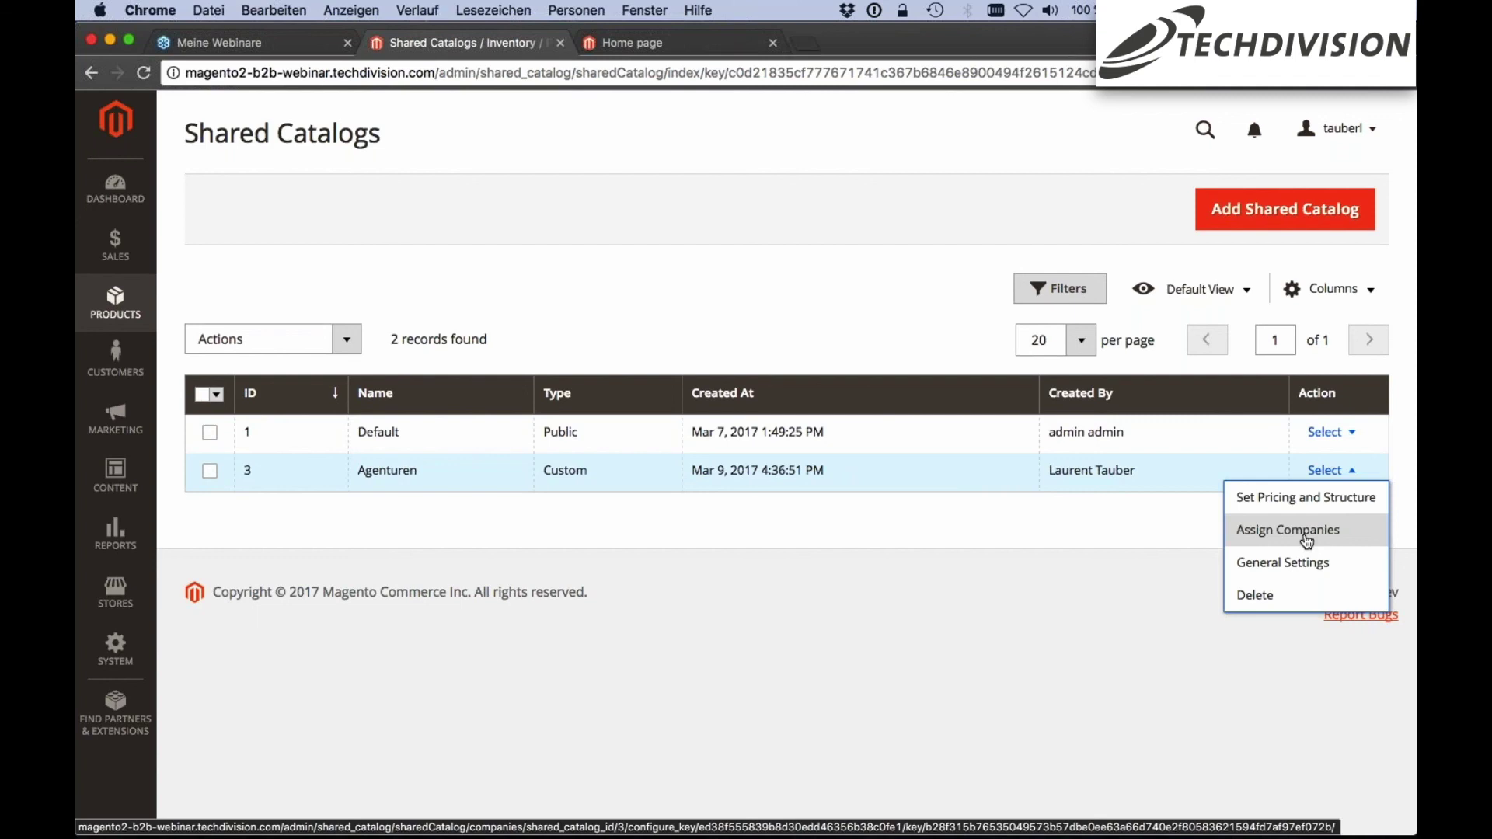
click(1307, 538)
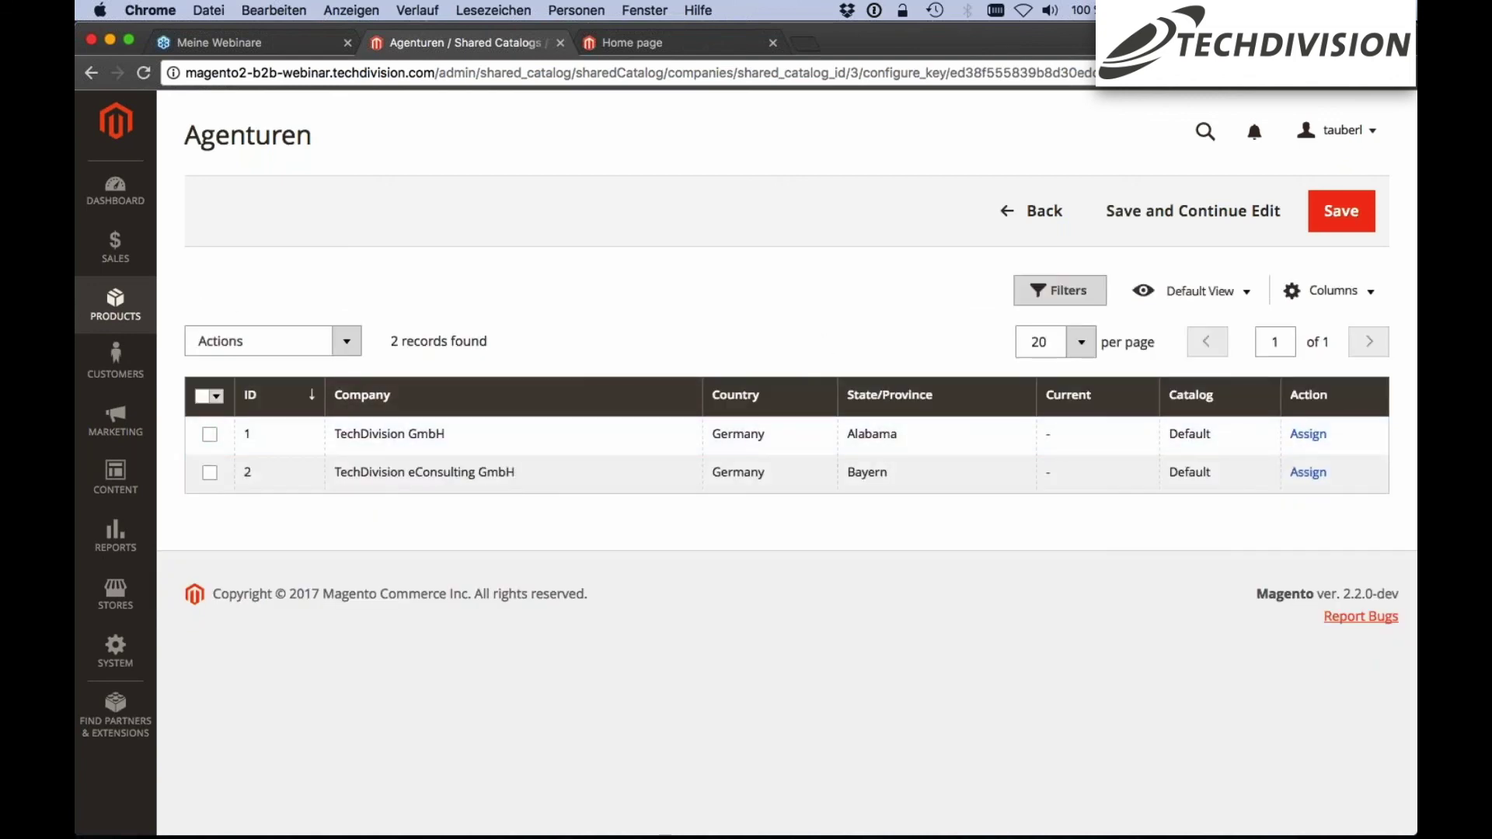
Assign TechDivision GmbH to the Agenturen catalog and save the assignment
scroll(642, 259, down, 1)
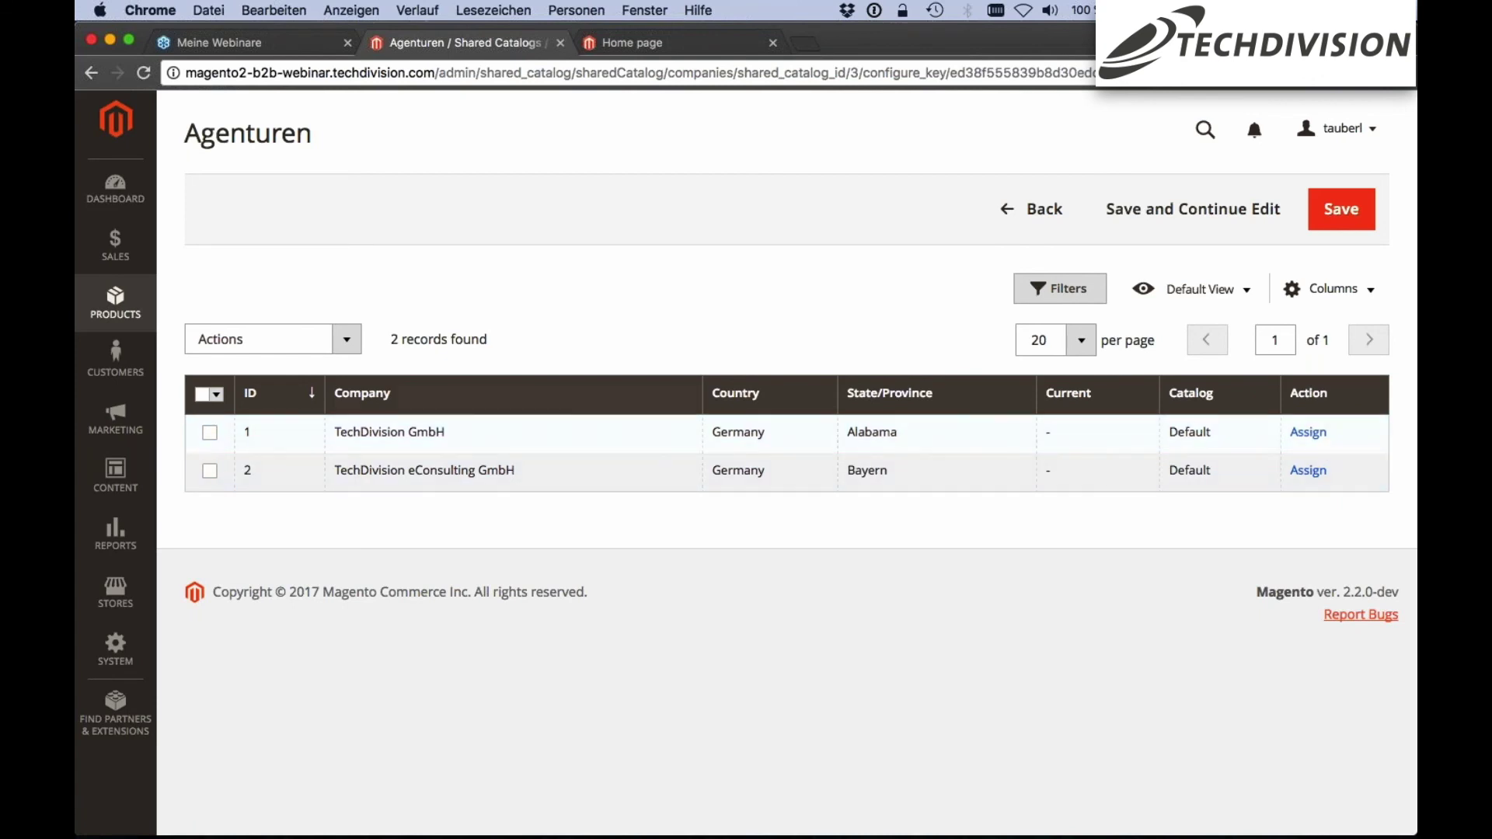
click(1309, 435)
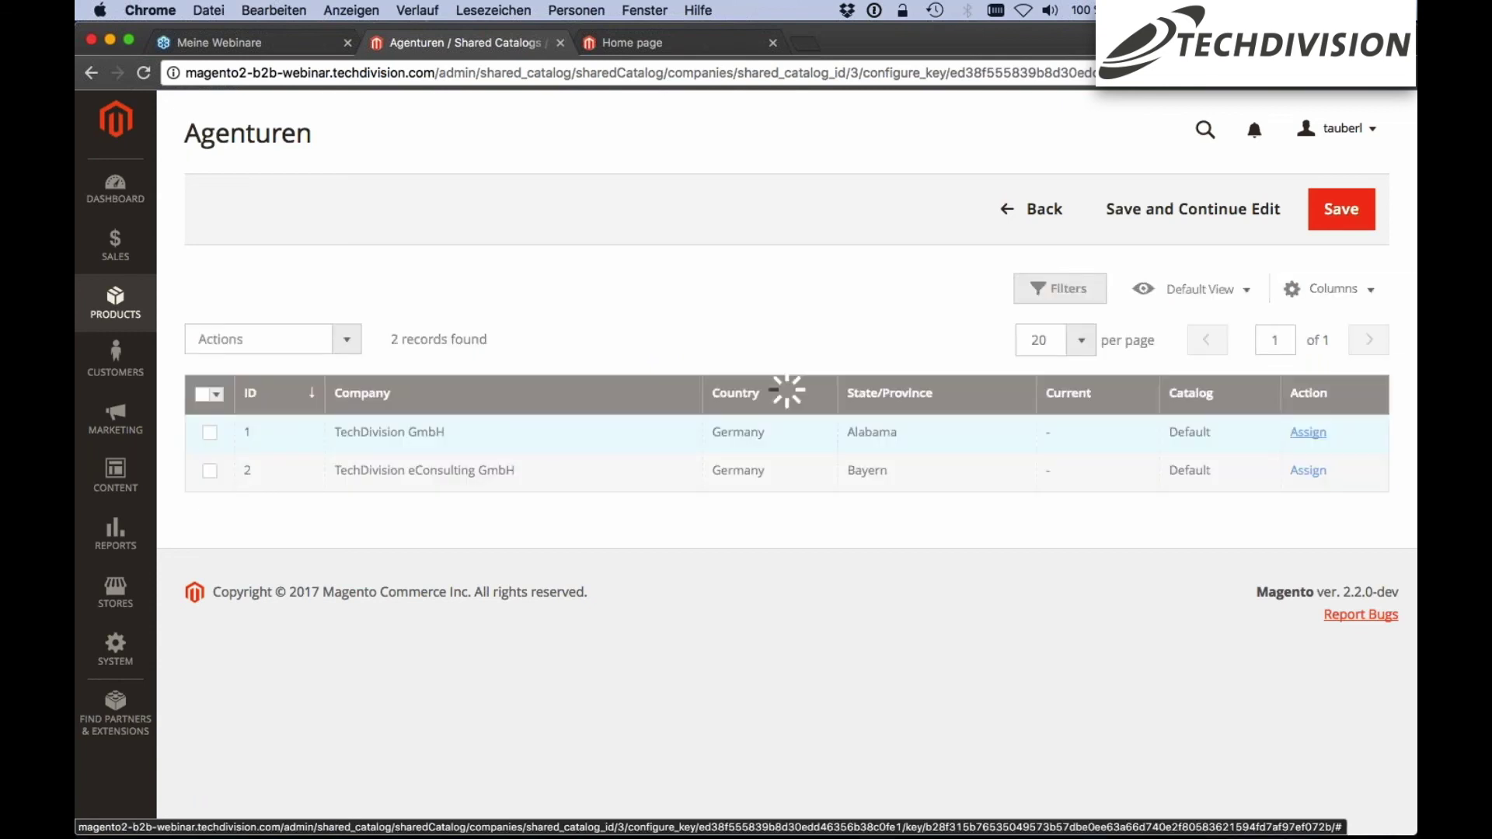
click(1352, 218)
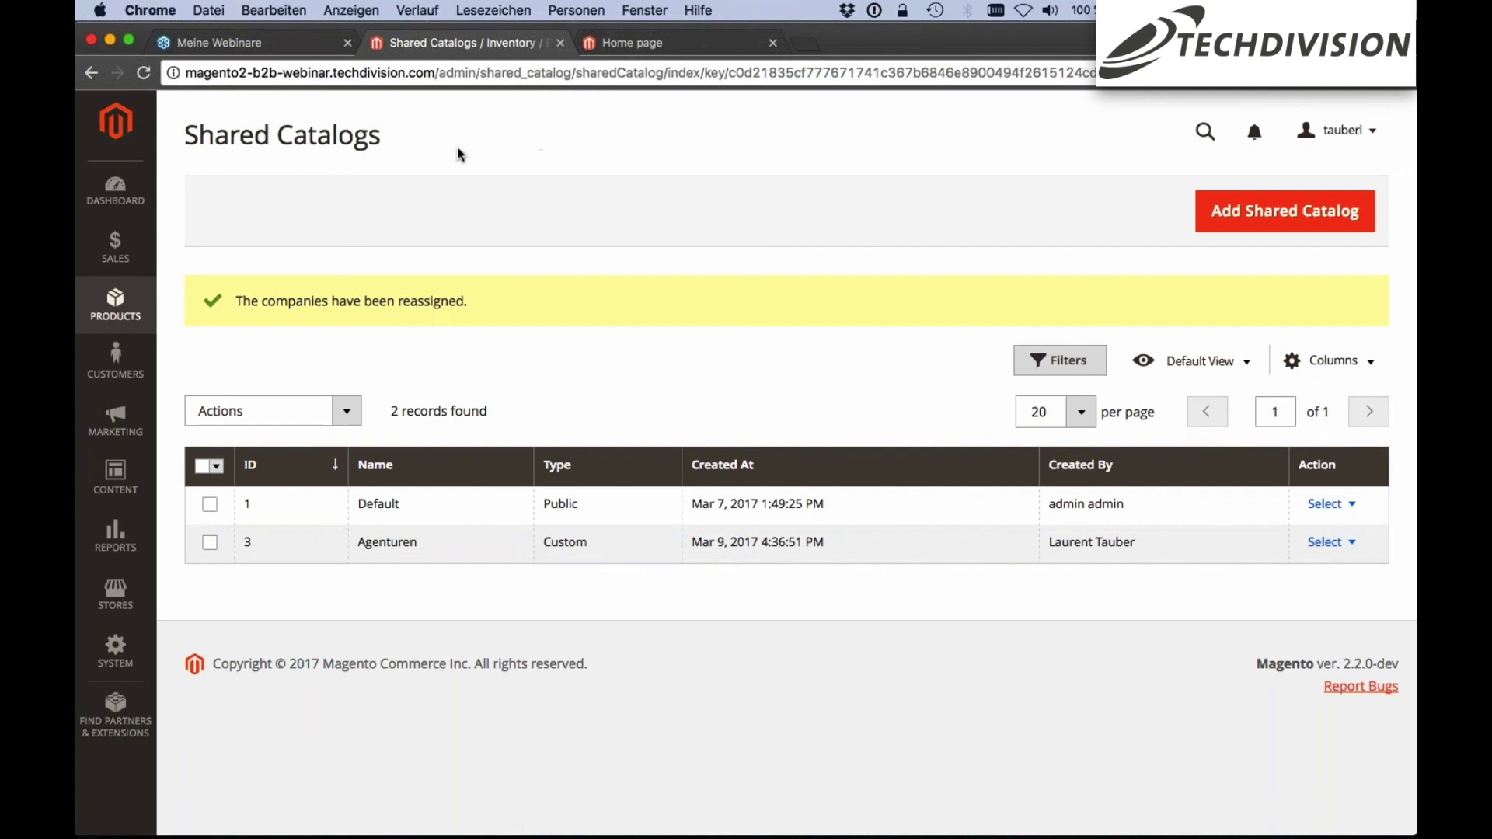
scroll(512, 258, down, 1)
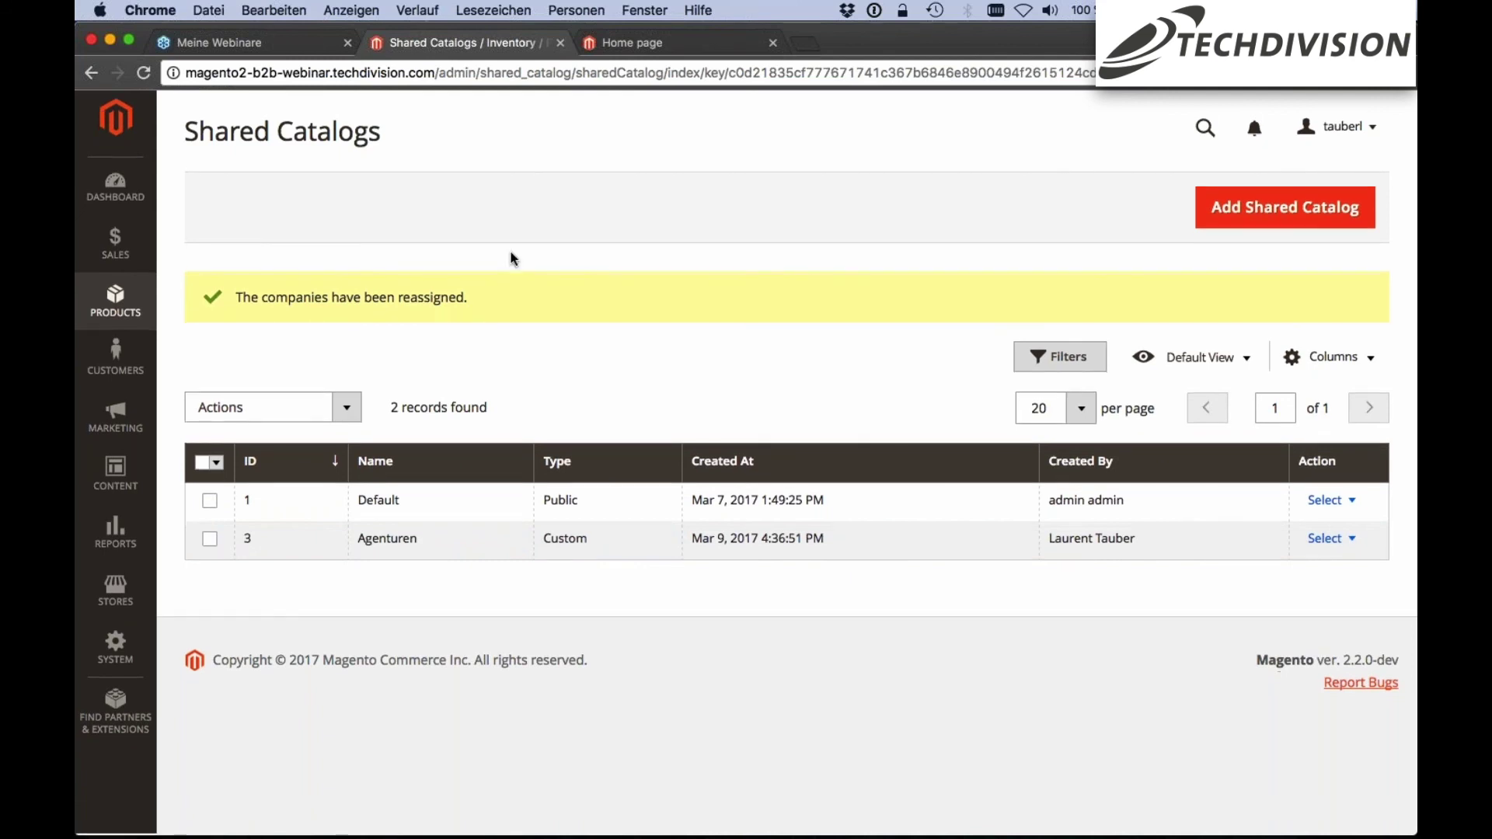
scroll(543, 303, up, 1)
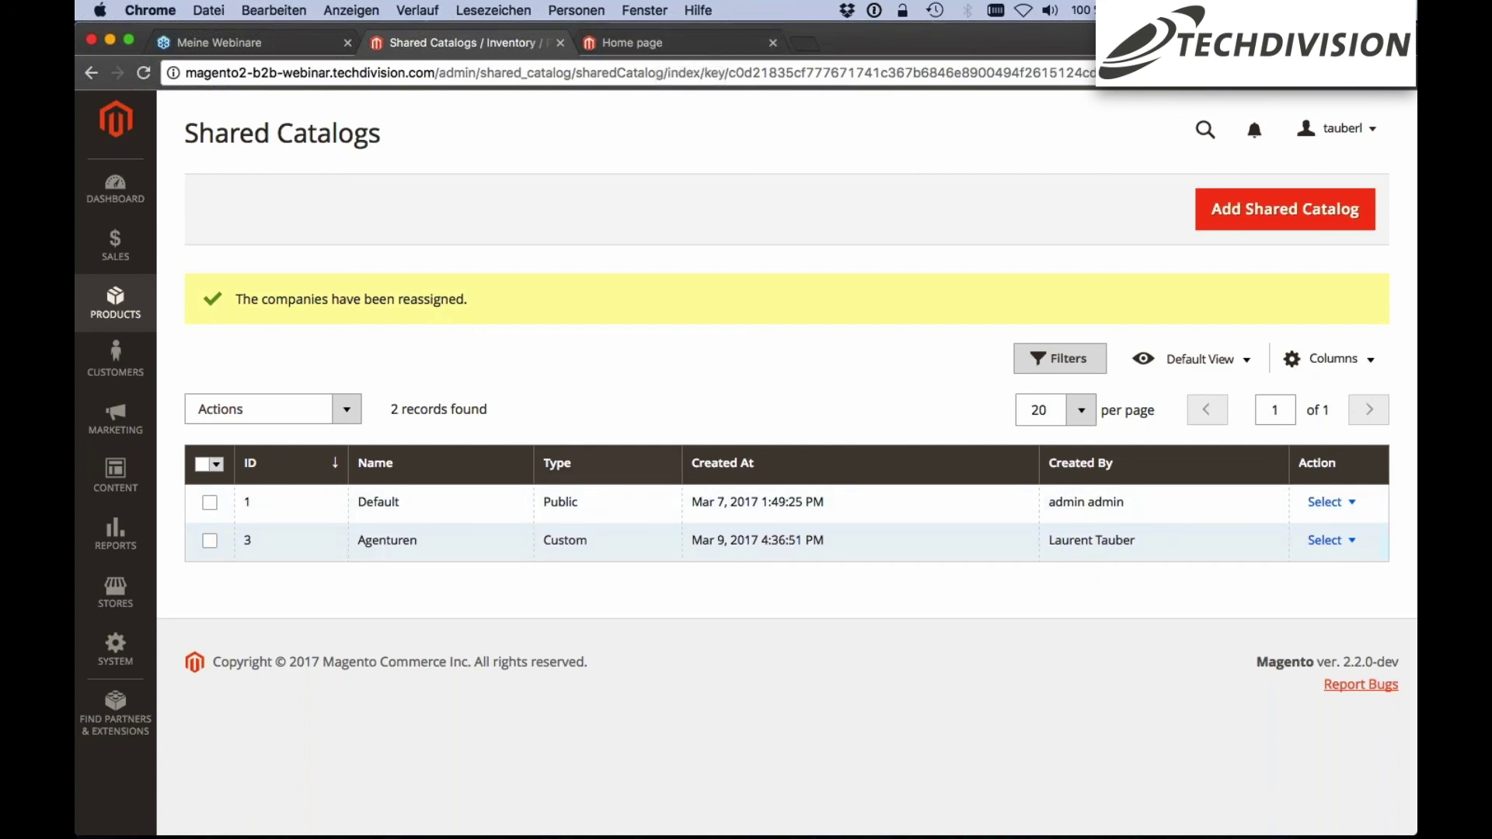
drag(471, 409, 487, 409)
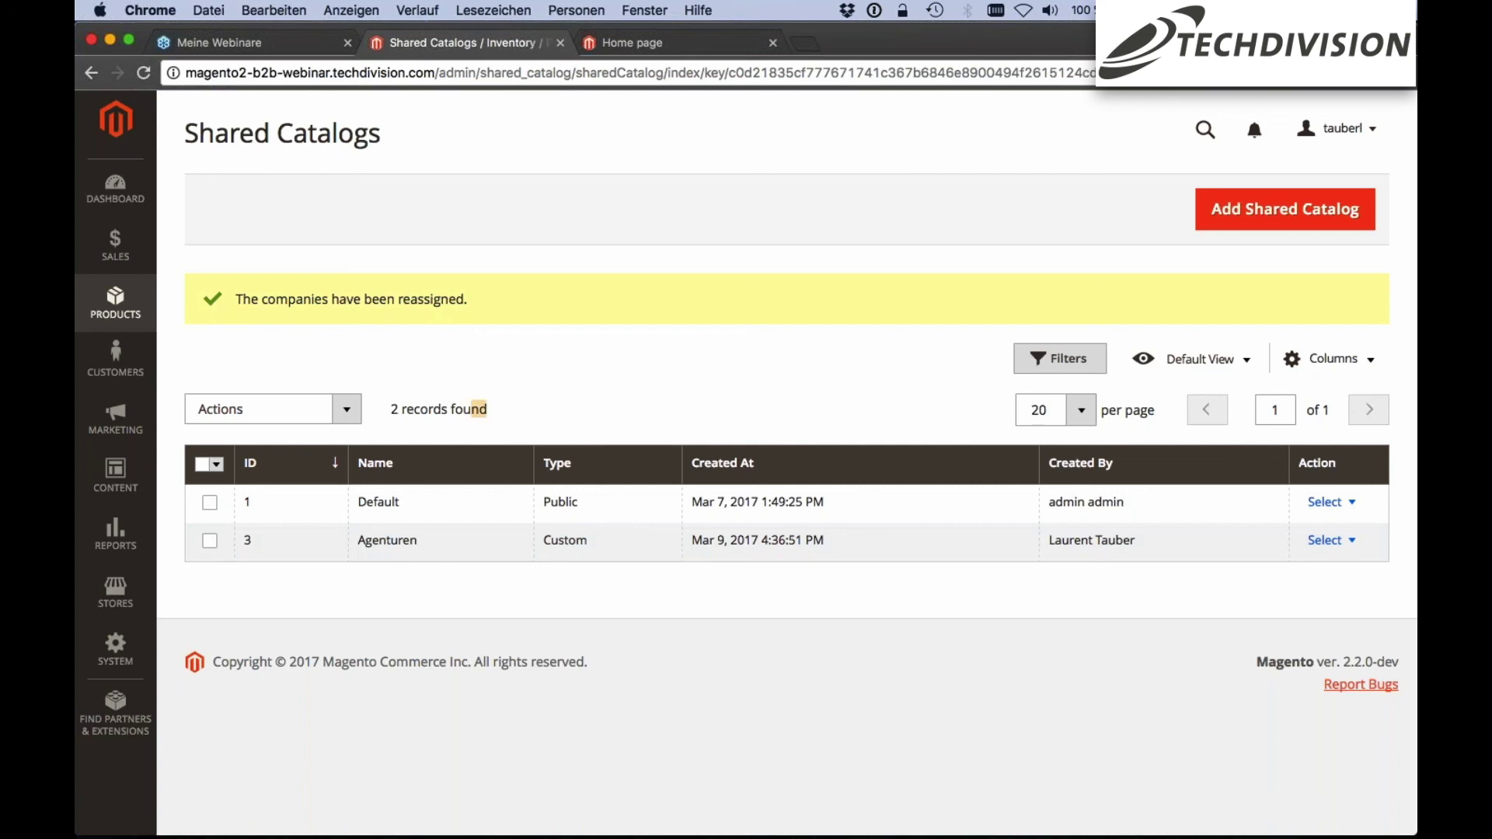